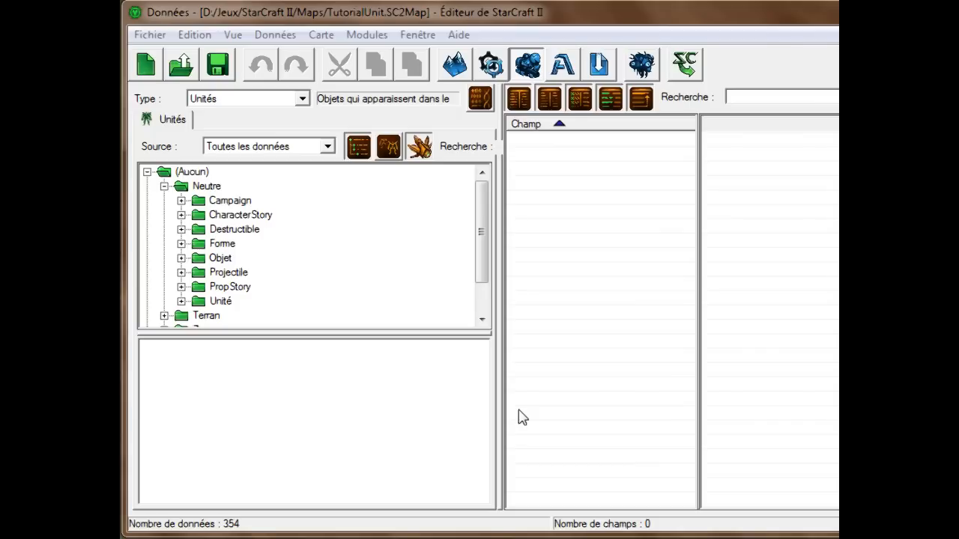
Switch the data type being edited from units to Acteurs
left_click(303, 100)
left_click_drag(364, 257, 364, 203)
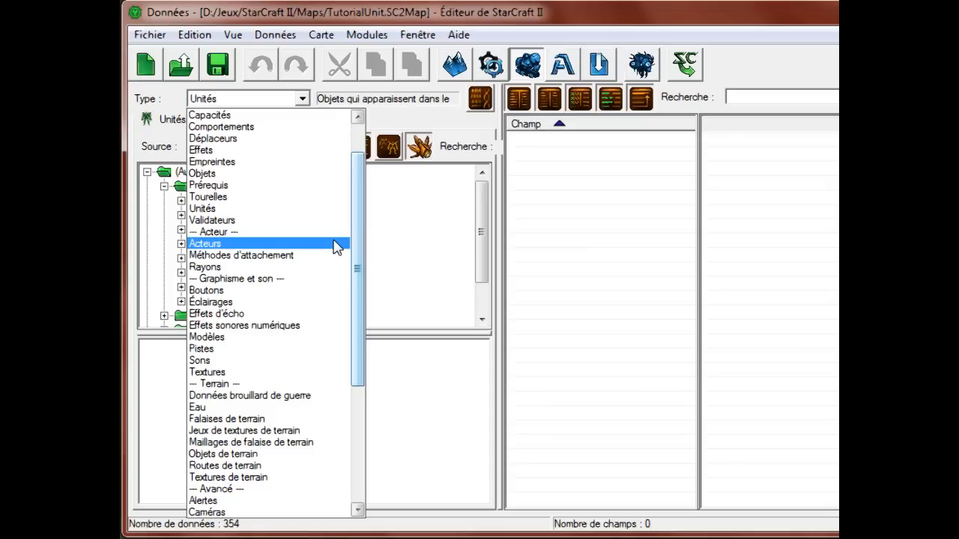
left_click(217, 245)
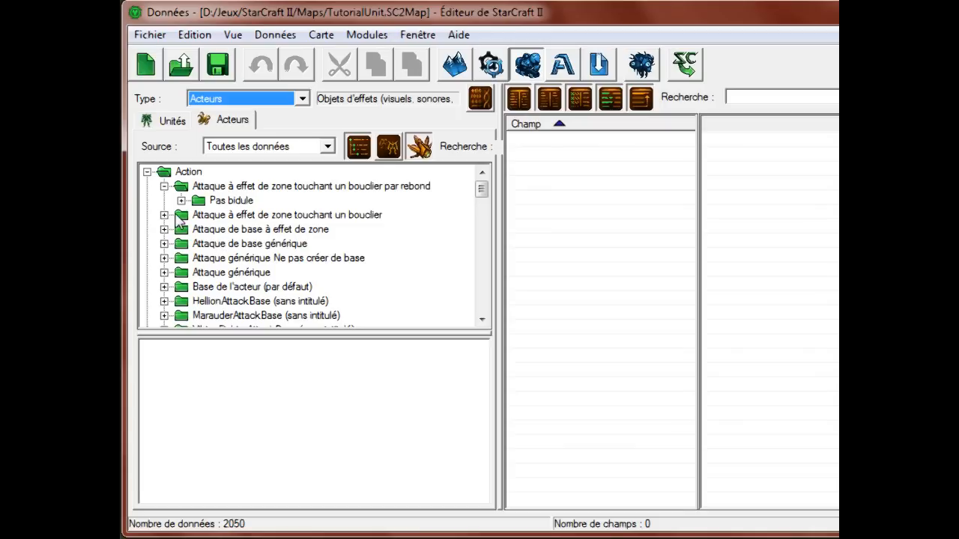
Find and select the Super Marine actor under Unité, Unité standard générique, (Aucun)
left_click(146, 172)
scroll(418, 244, "down", 20)
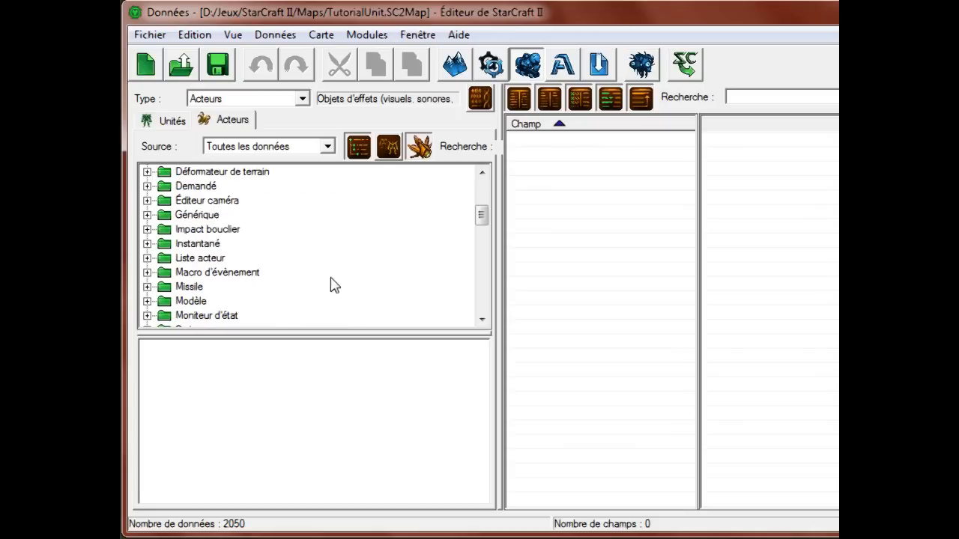
left_click(147, 316)
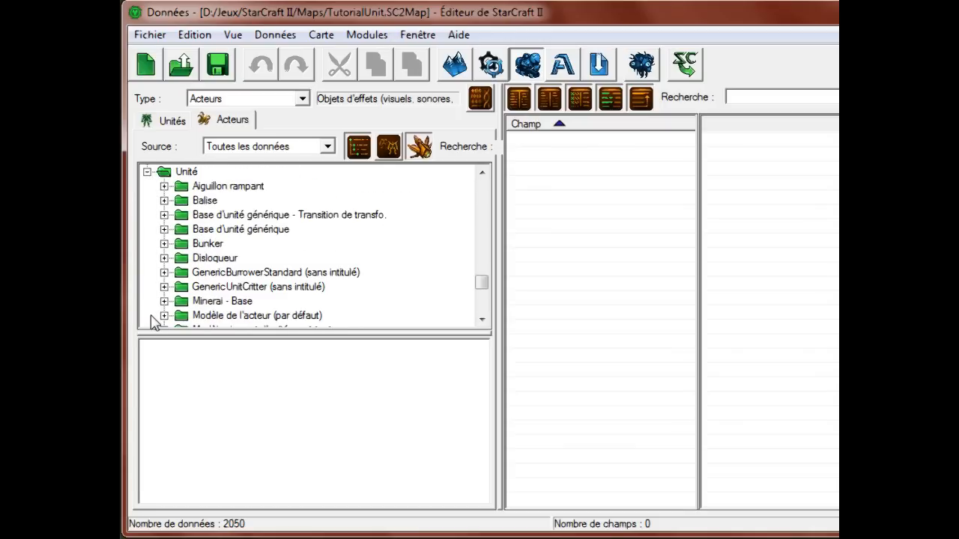
scroll(169, 299, "down", 2)
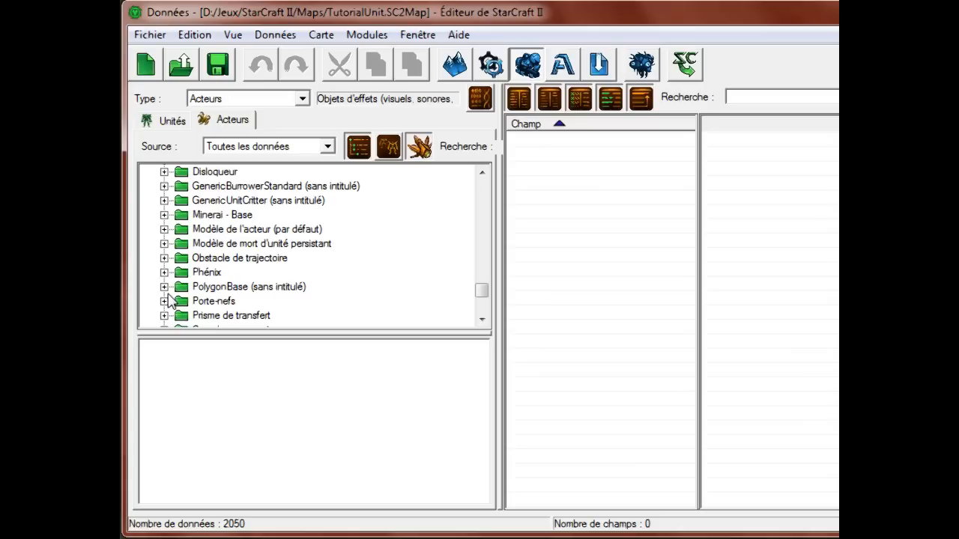
scroll(176, 281, "down", 3)
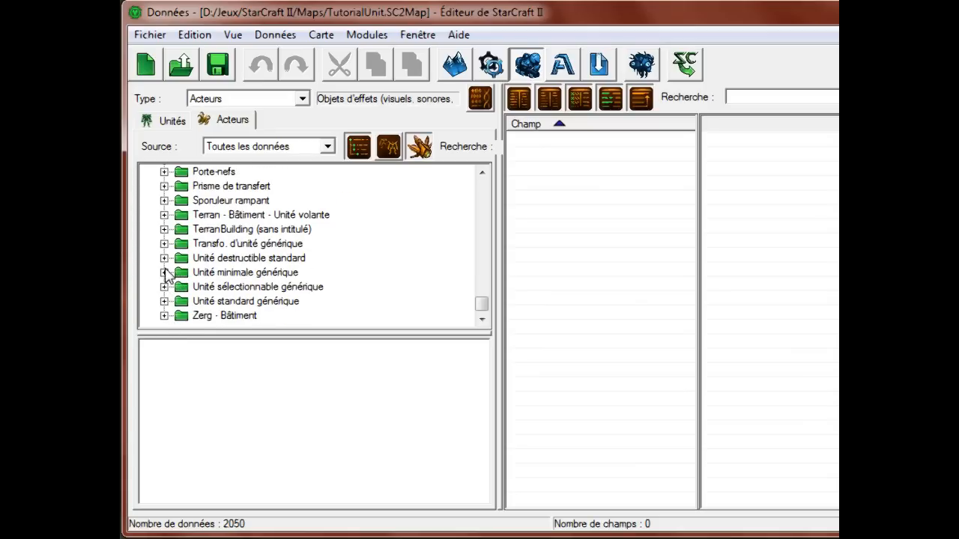
left_click(164, 300)
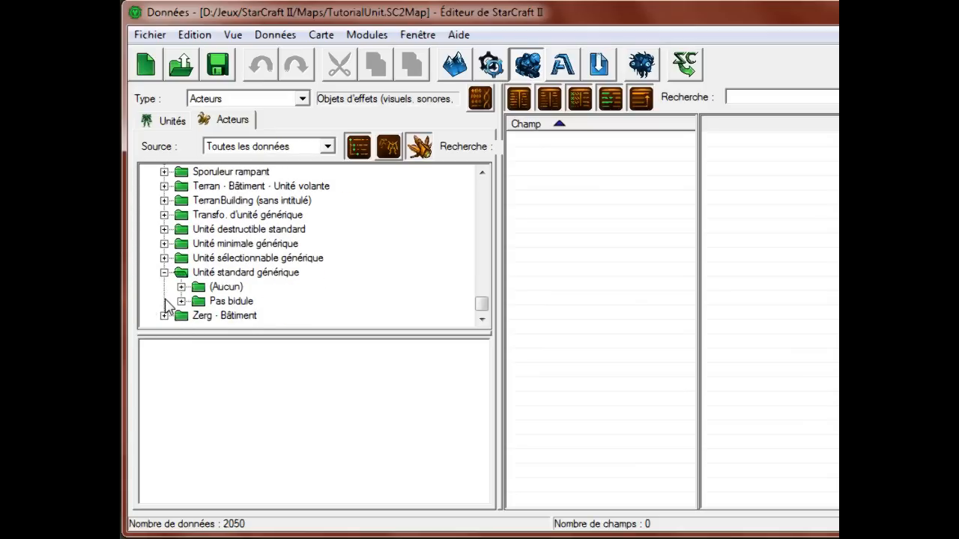
left_click(181, 287)
left_click(251, 301)
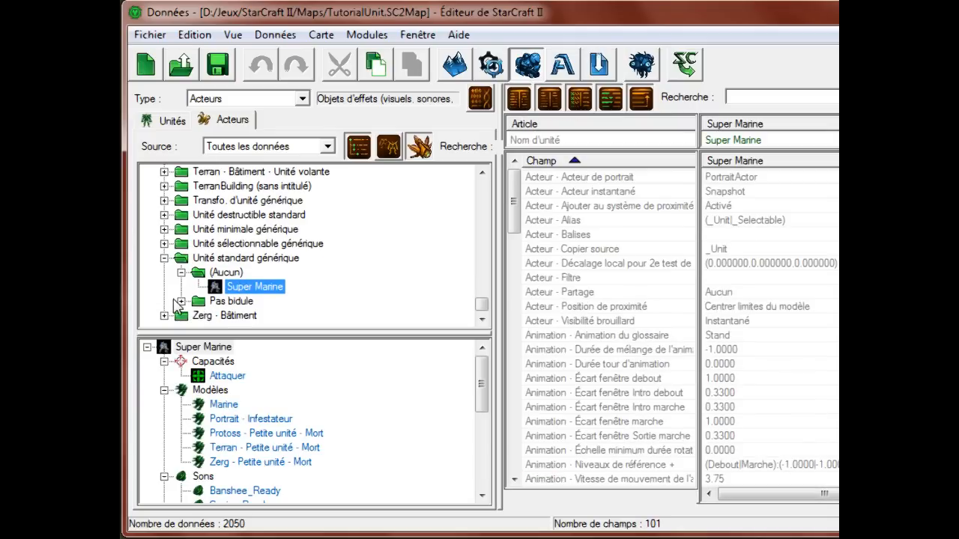
Browse the actors in the Pas bidule group and the neighbouring generic unit folders
left_click(181, 301)
scroll(187, 311, "down", 3)
scroll(187, 310, "down", 20)
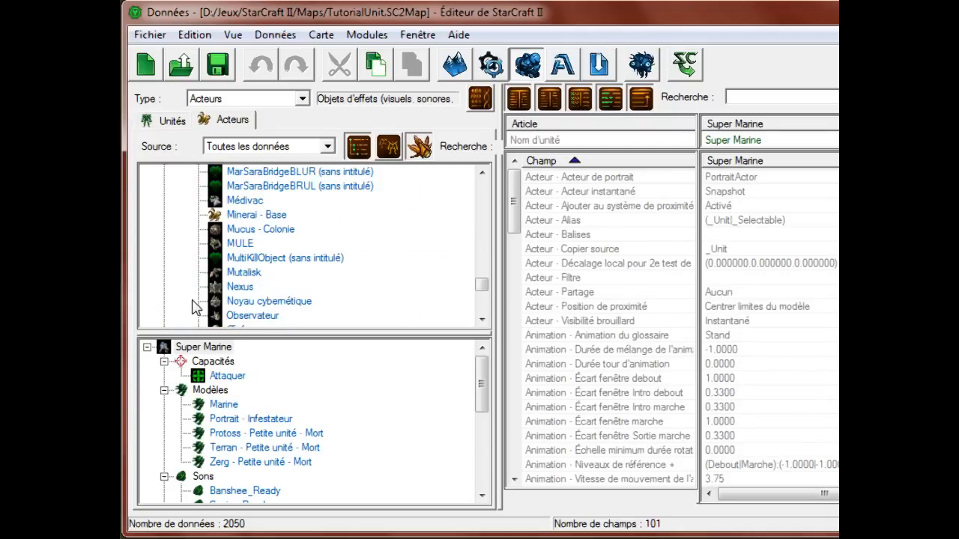
scroll(192, 305, "down", 3)
scroll(192, 306, "up", 20)
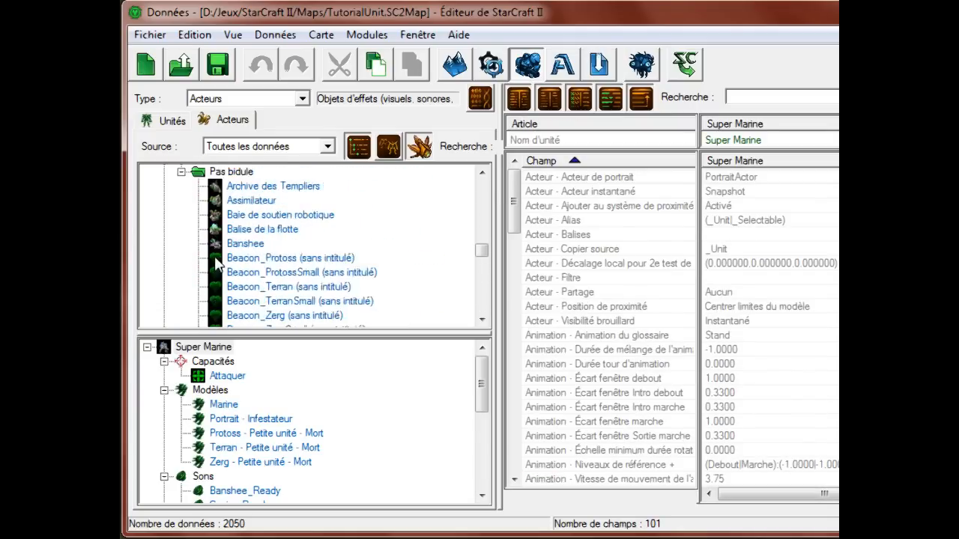
scroll(167, 318, "down", 1)
left_click(164, 301)
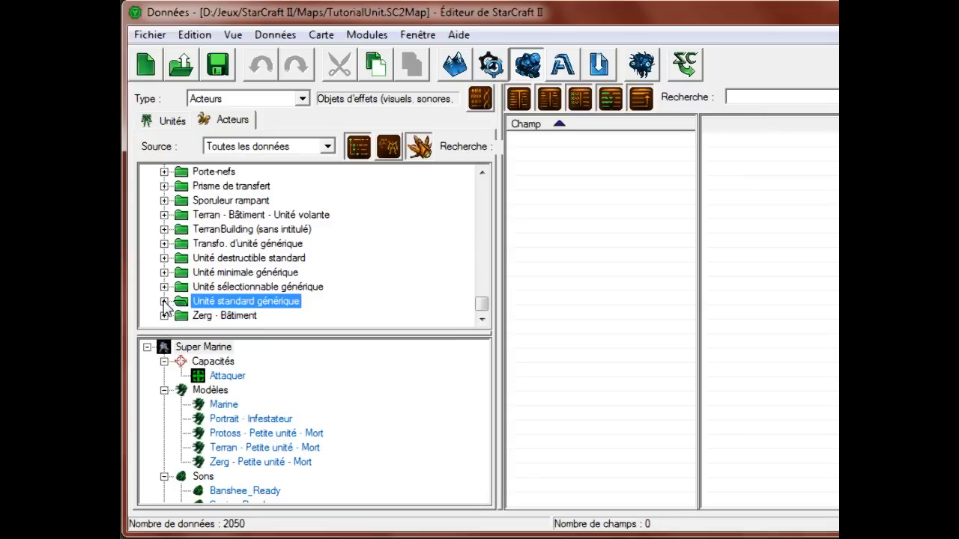
left_click(165, 287)
left_click(187, 301)
left_click(180, 302)
left_click(164, 272)
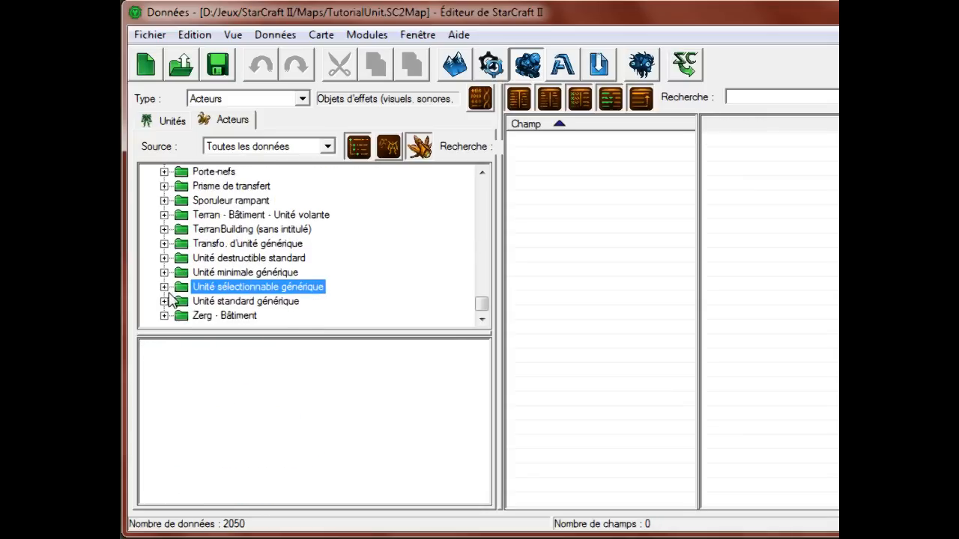
Open the Combat - Effets de mort values of the Super Marine actor for editing
left_click(164, 302)
left_click(243, 202)
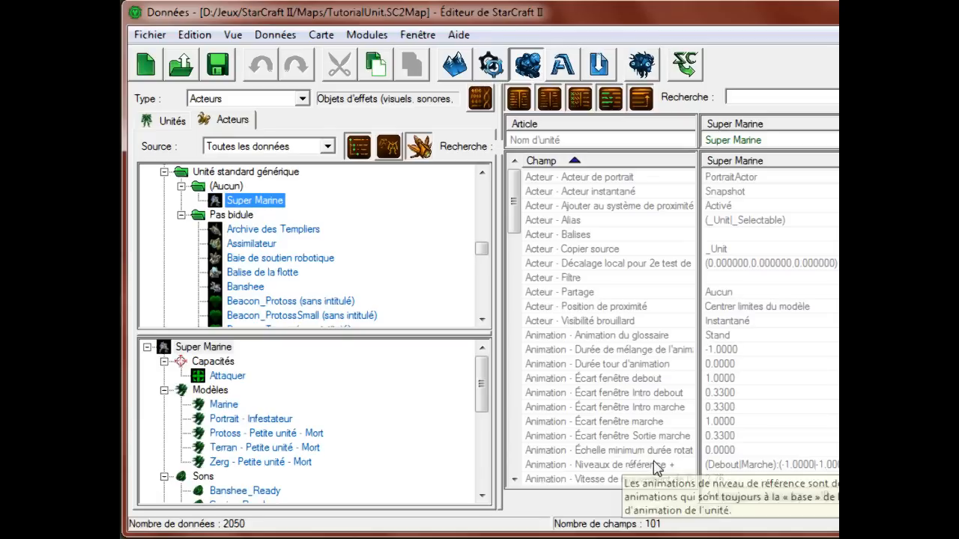
left_click(813, 283)
scroll(800, 314, "down", 2)
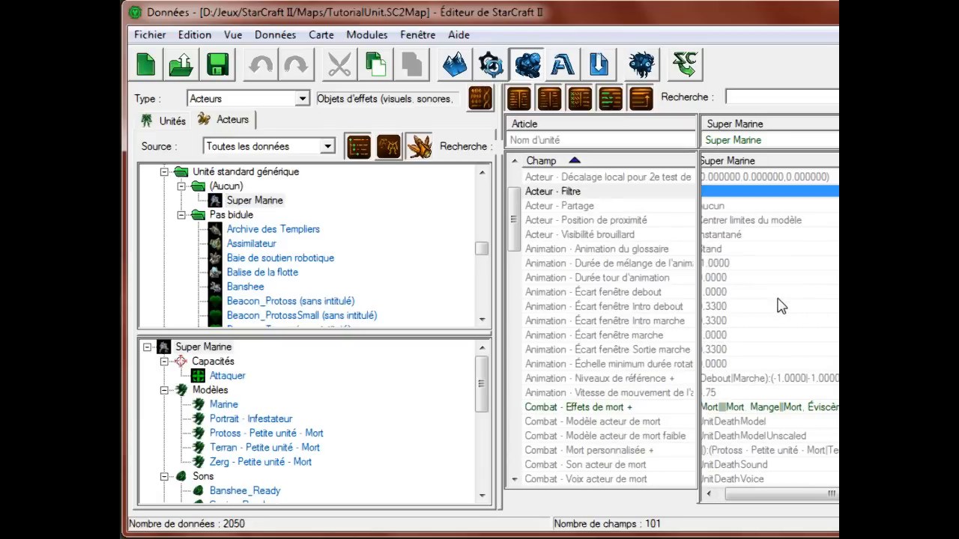
scroll(779, 303, "down", 1)
left_click(757, 365)
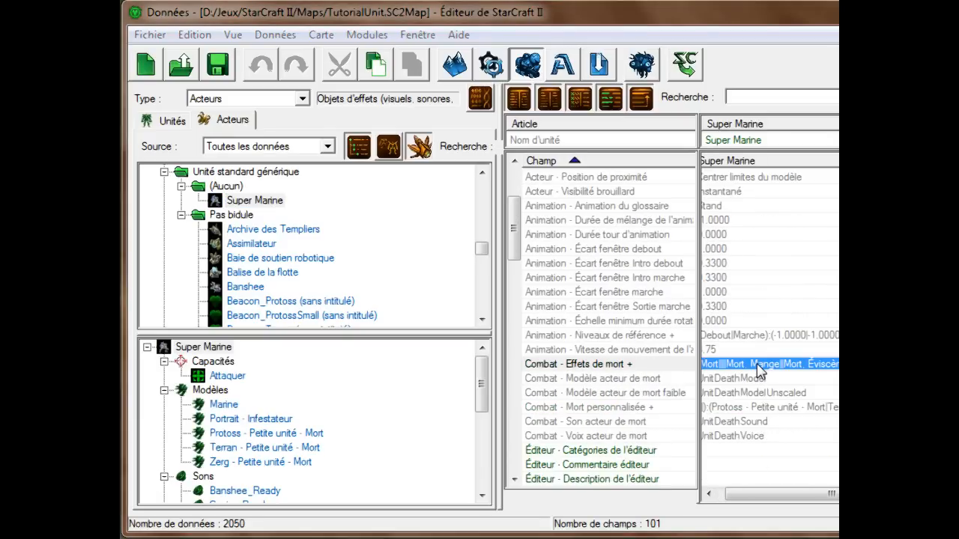
double_click(759, 365)
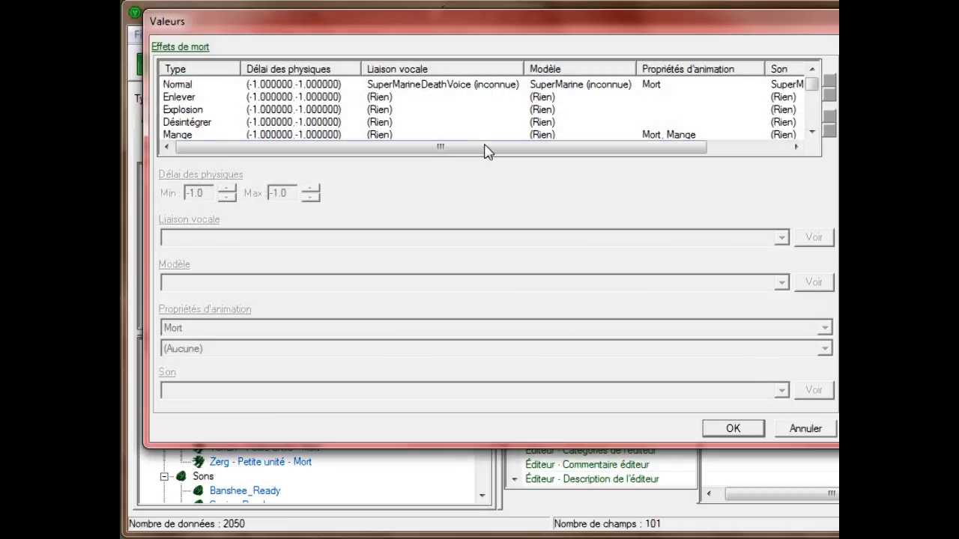
Set the model of Super Marine's Normal death effect to Marine - Mort and apply the change
left_click(467, 89)
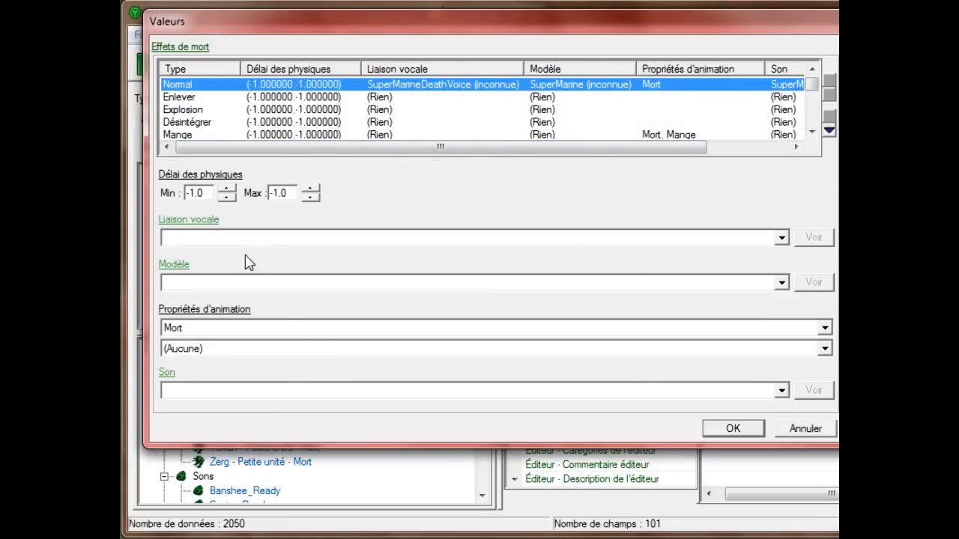
left_click(214, 282)
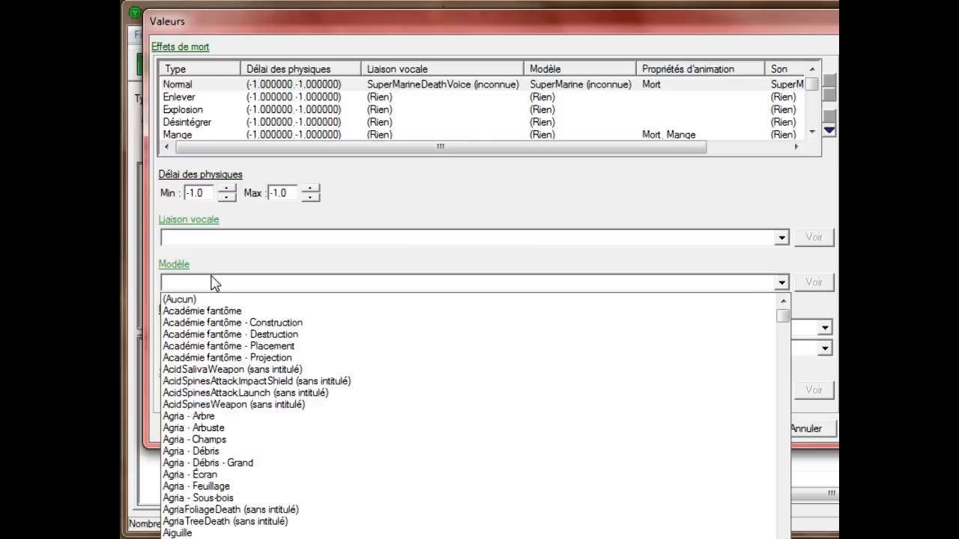
type("marine")
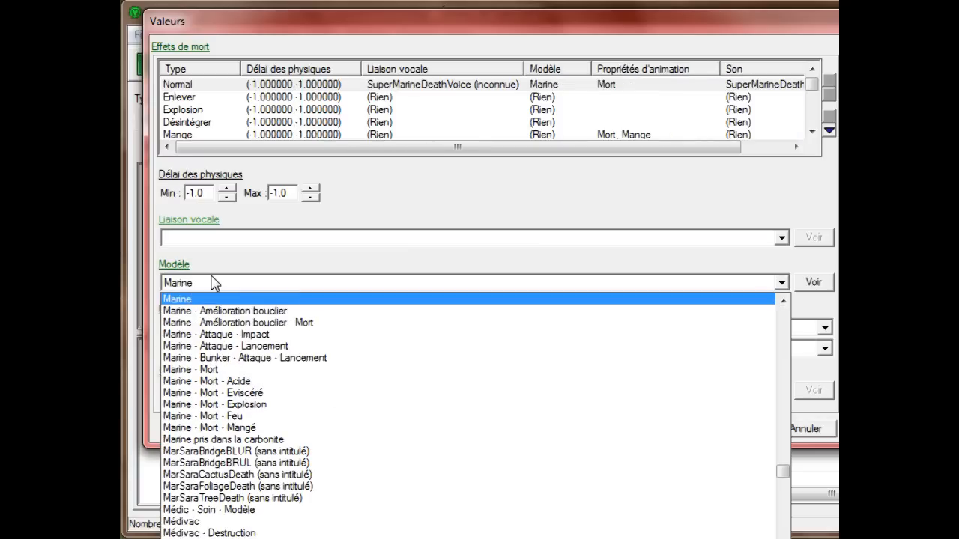
left_click(242, 370)
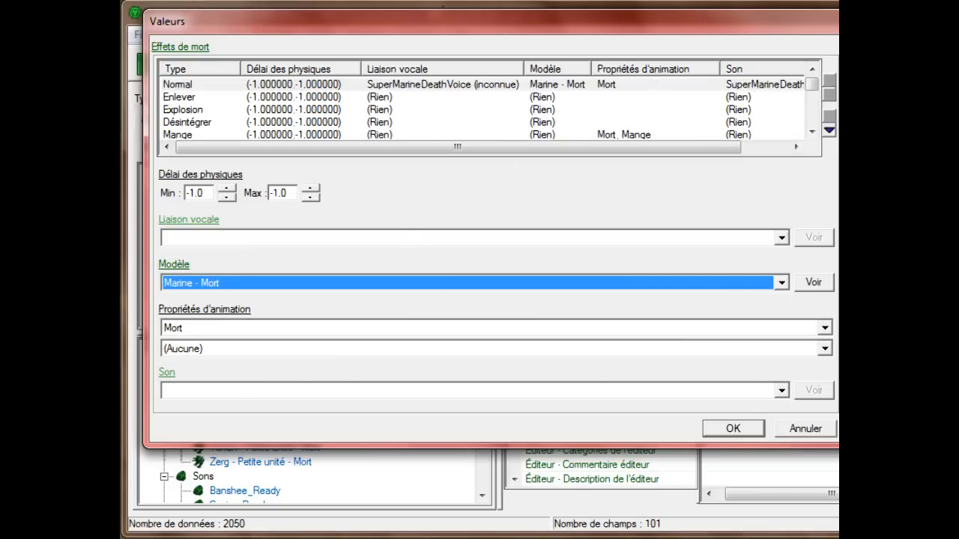
left_click(222, 357)
left_click(222, 357)
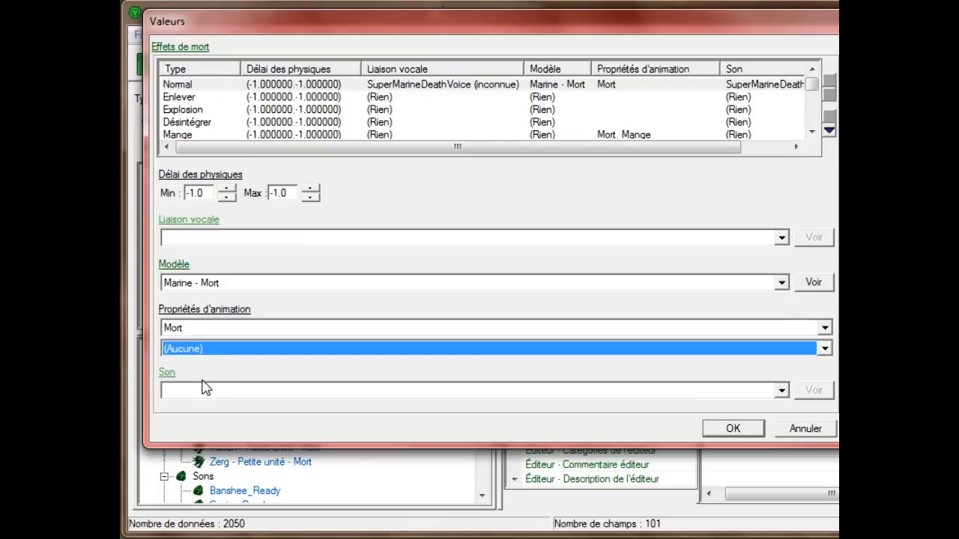
left_click(203, 387)
left_click(203, 389)
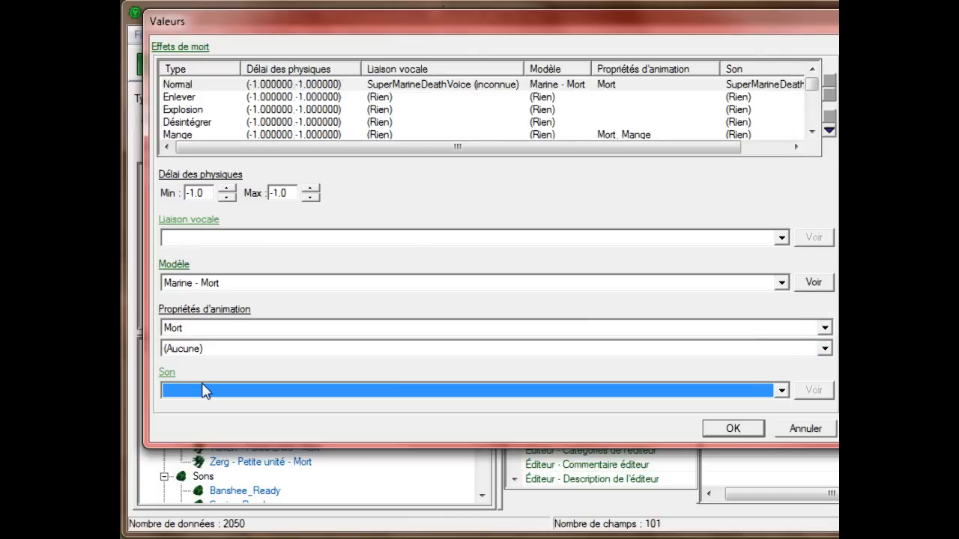
left_click(710, 430)
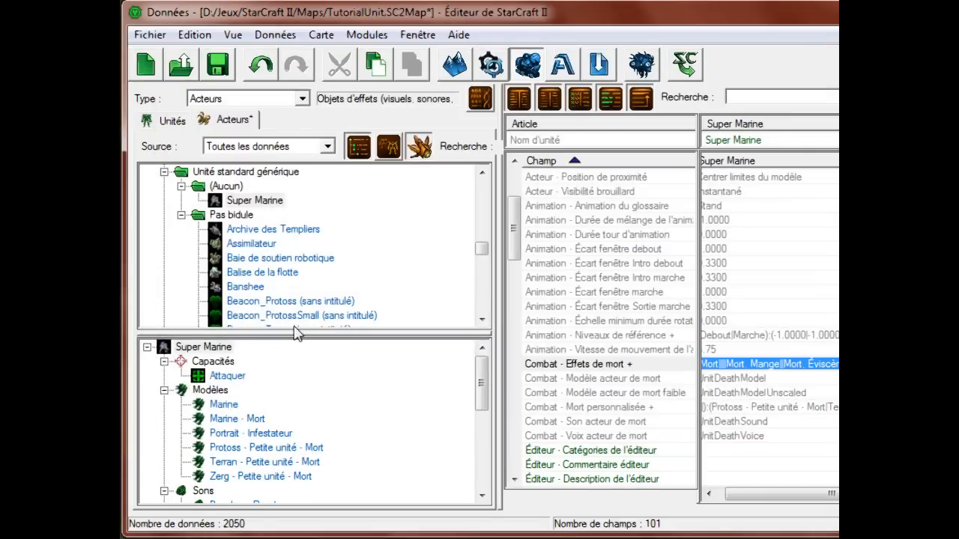
Examine the Normal death effect of the Banshee actor in Pas bidule, leaving its values untouched
scroll(391, 268, "down", 15)
scroll(266, 267, "down", 5)
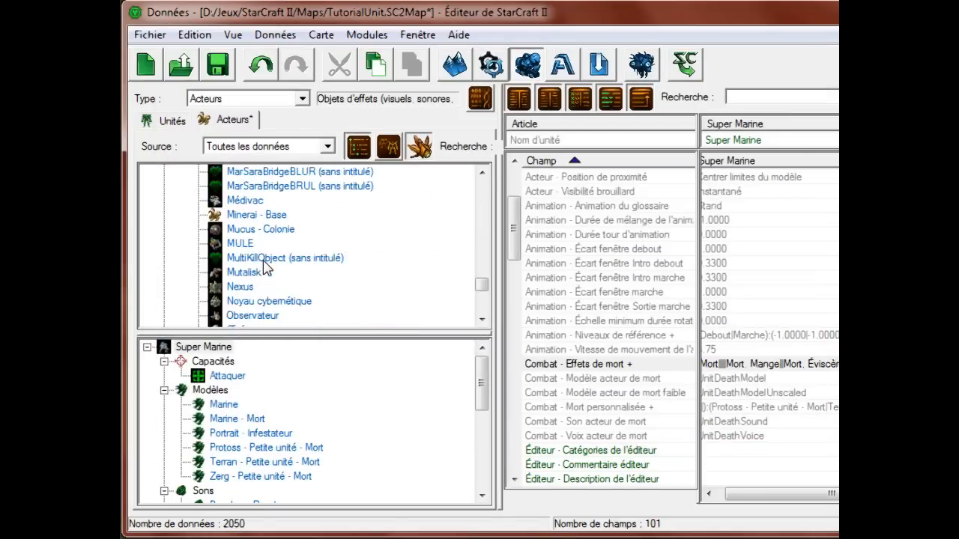
scroll(266, 268, "up", 1)
scroll(224, 311, "down", 2)
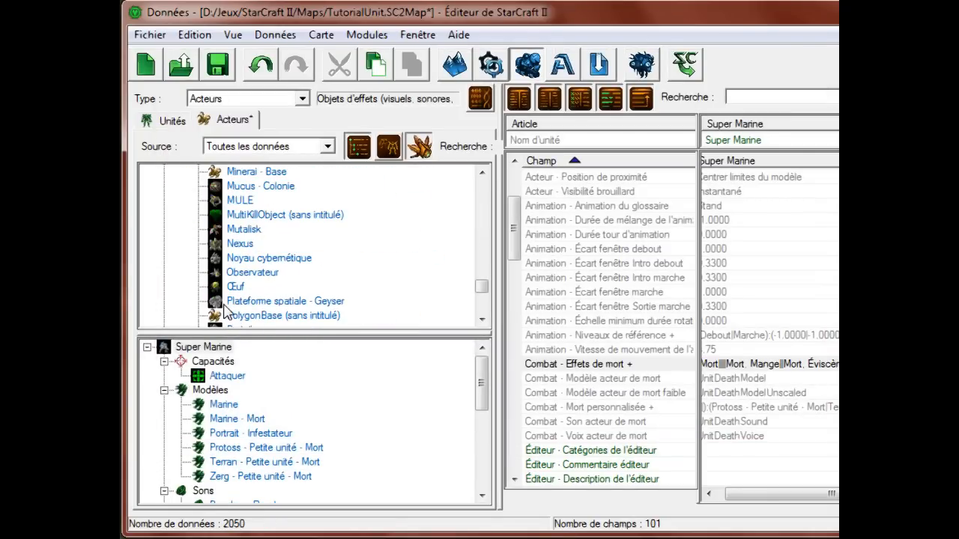
scroll(224, 307, "up", 12)
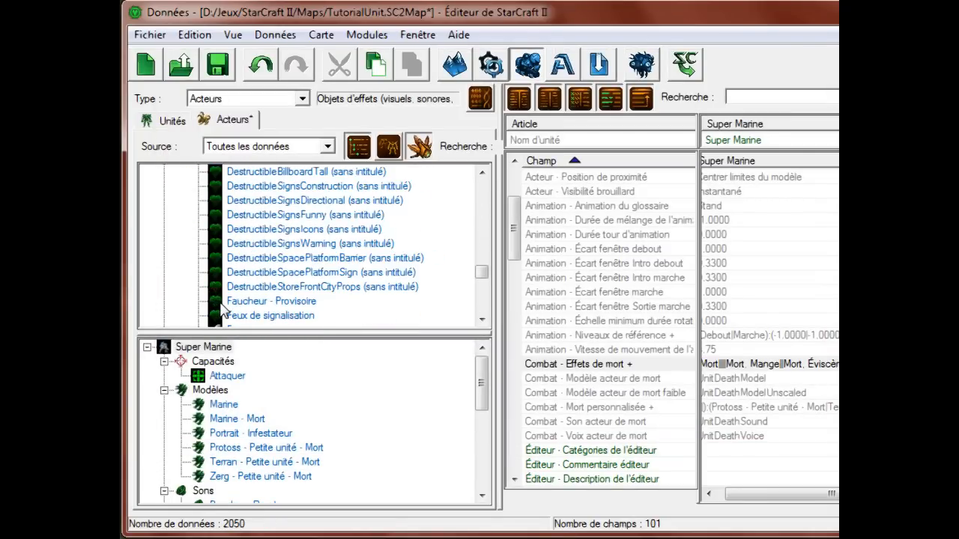
scroll(224, 301, "up", 10)
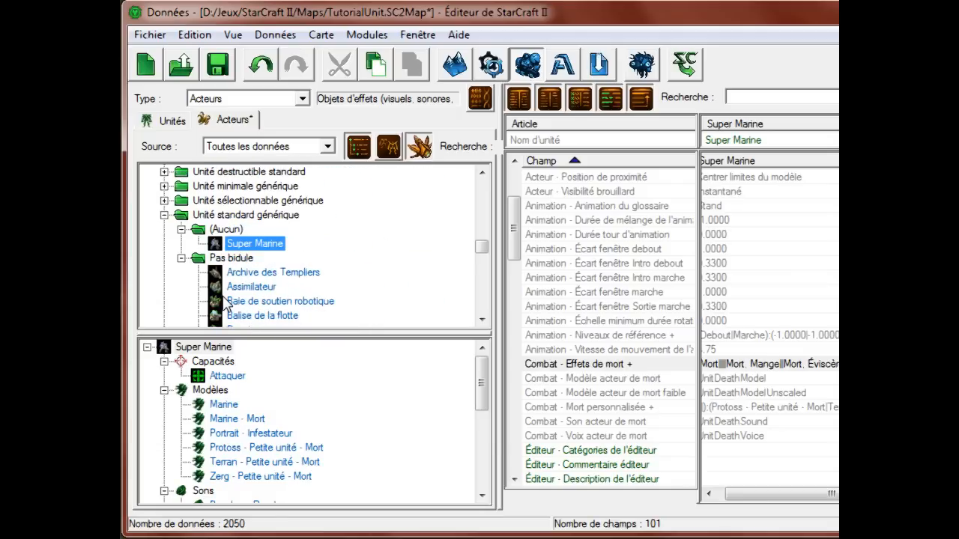
scroll(224, 302, "down", 3)
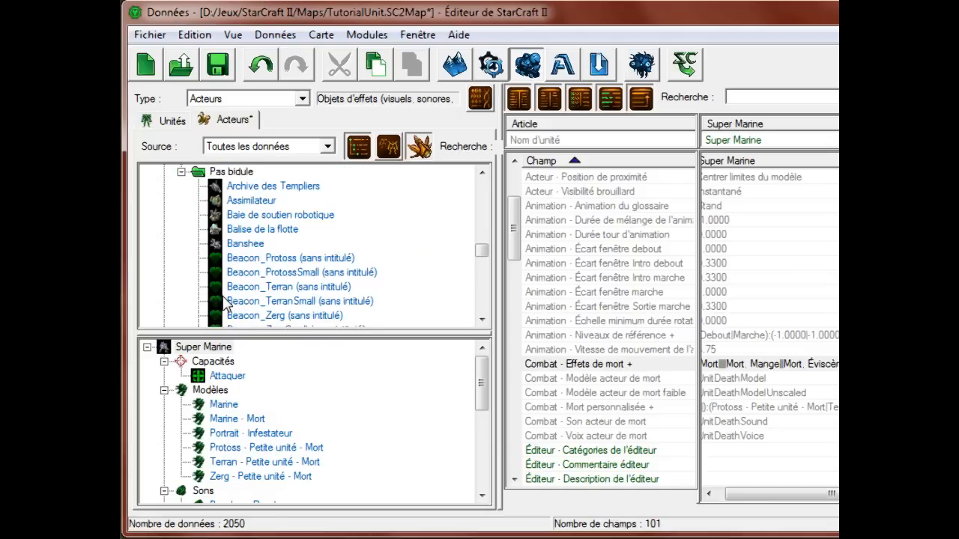
left_click(243, 245)
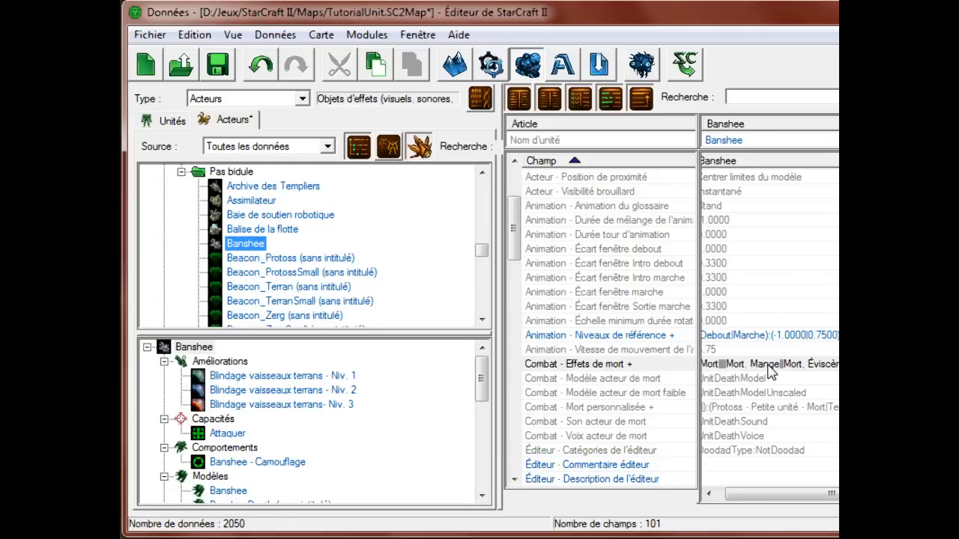
left_click(768, 365)
double_click(727, 365)
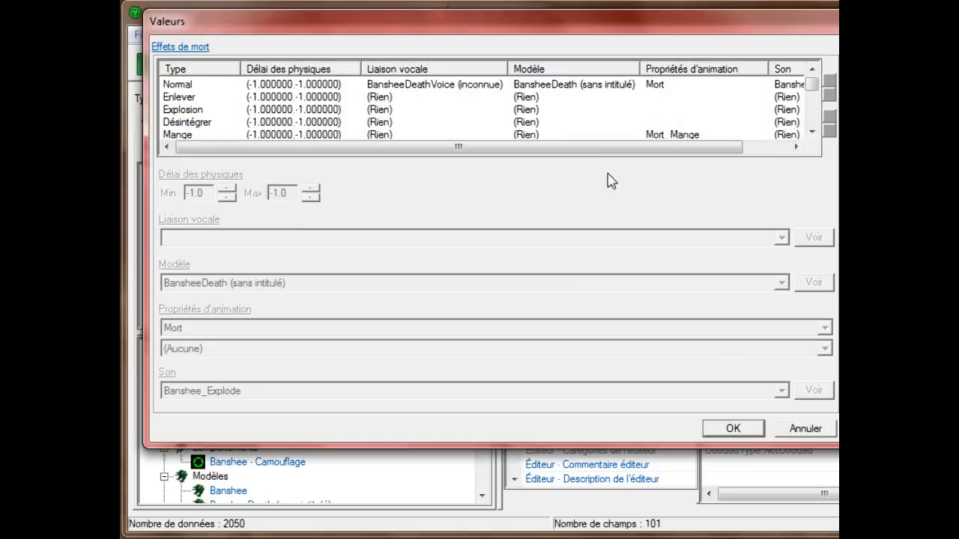
left_click(445, 87)
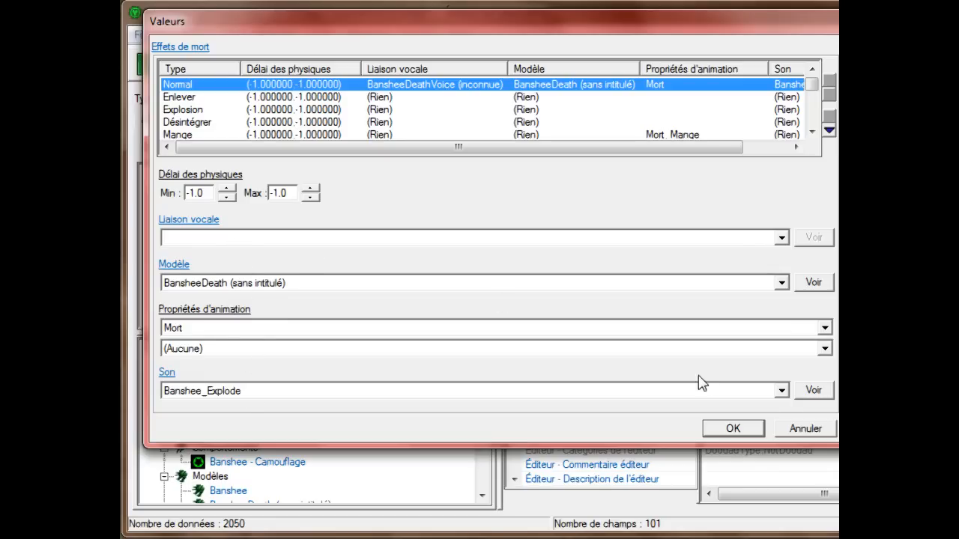
left_click(805, 430)
Set the sound of Super Marine's Normal death effect to Marine_Death, keeping the animation properties as they are
scroll(314, 285, "up", 4)
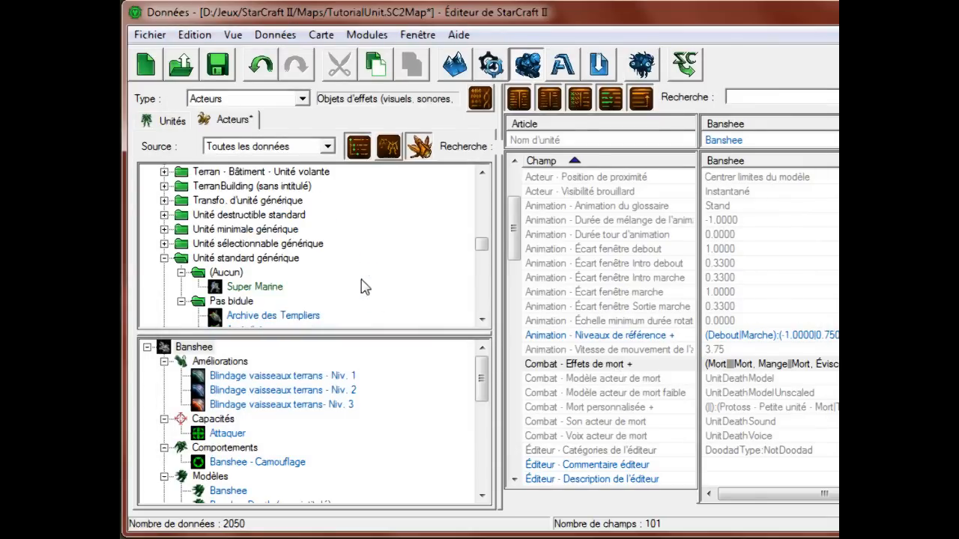
left_click(255, 286)
left_click(756, 363)
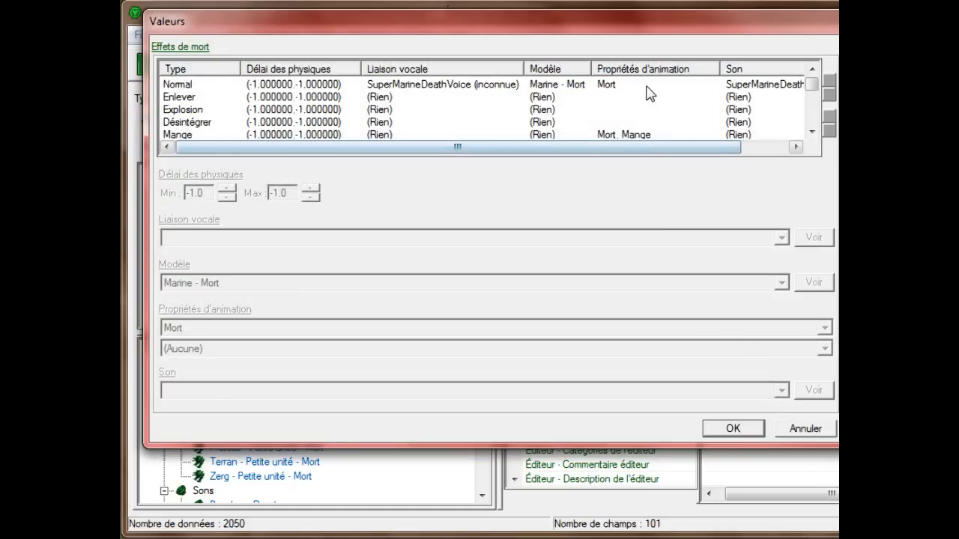
left_click(649, 86)
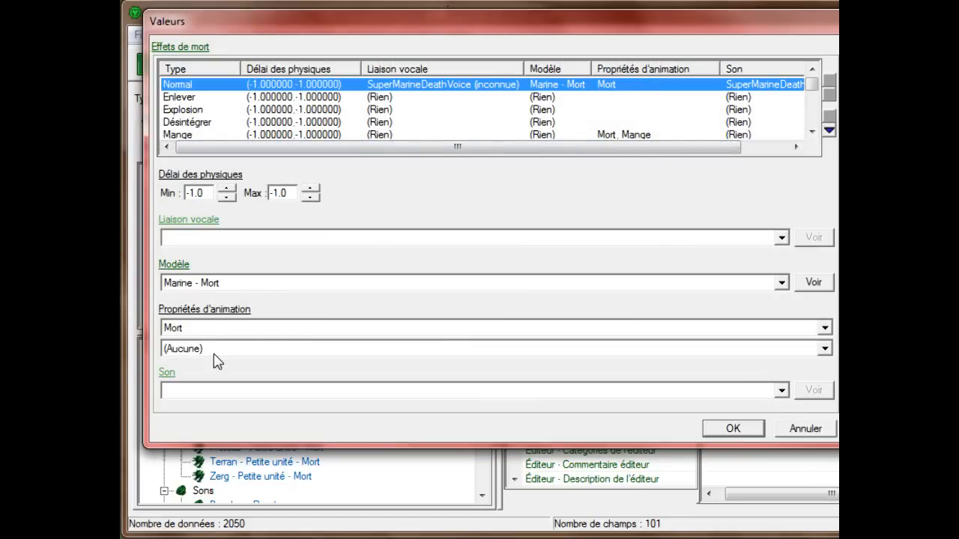
left_click(167, 349)
scroll(188, 332, "down", 6)
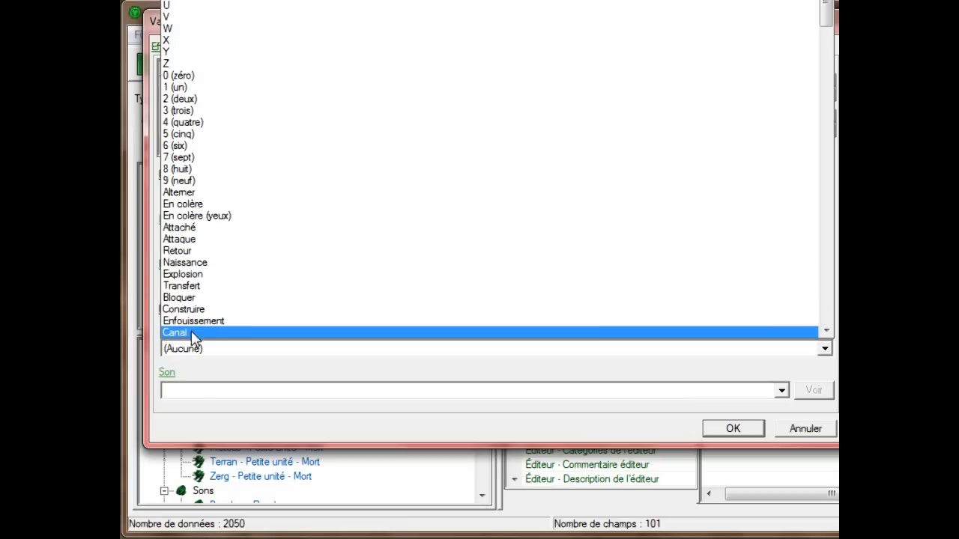
left_click(327, 378)
left_click(323, 402)
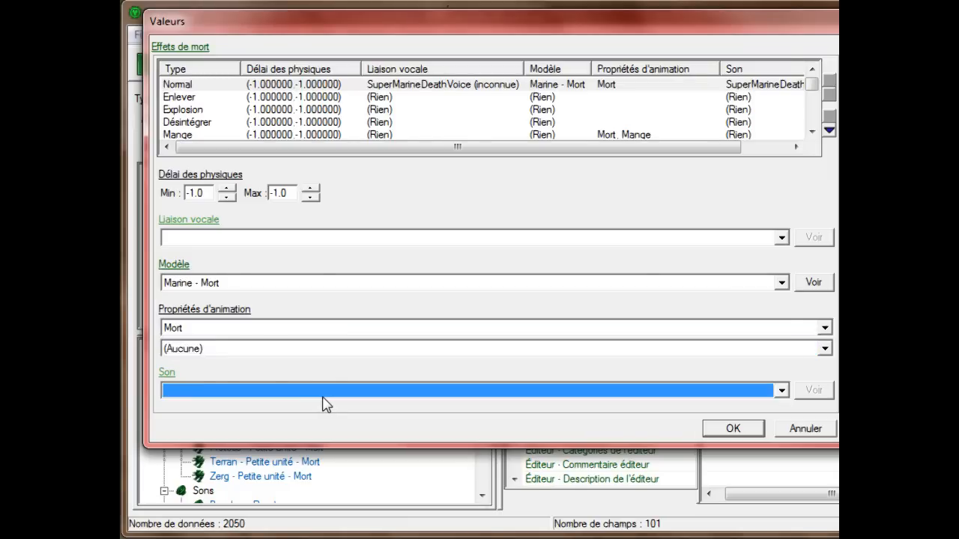
type("mari")
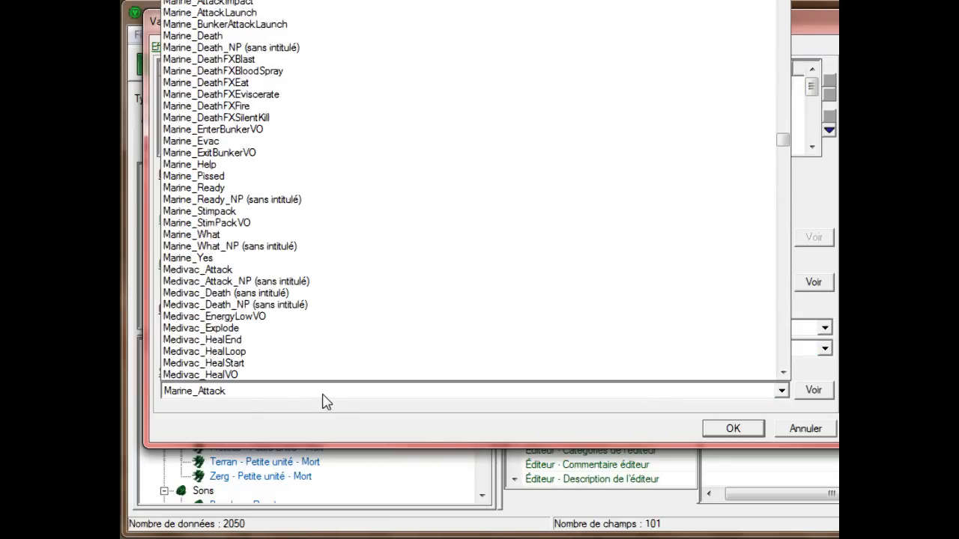
left_click(255, 42)
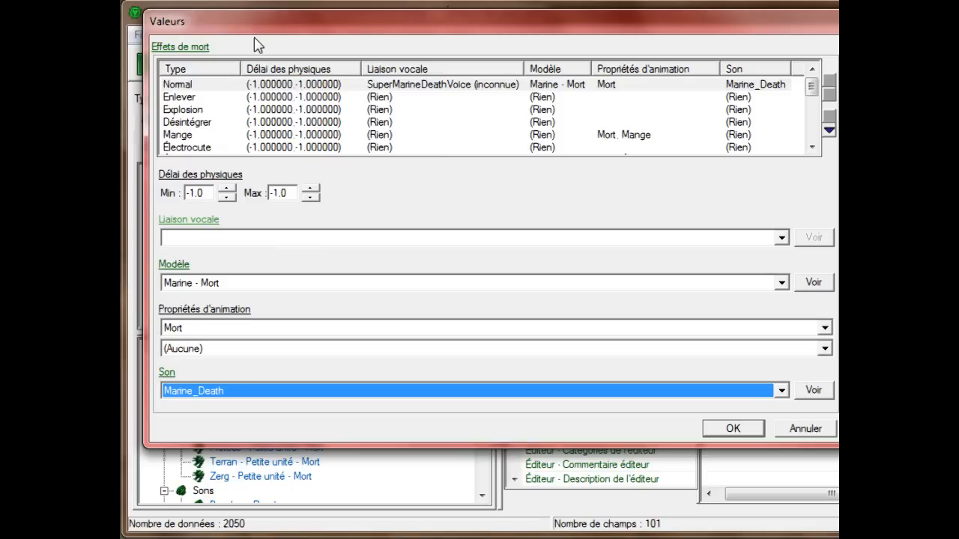
Review the other death types in Super Marine's Effets de mort and apply the death effect values
left_click(318, 99)
left_click(230, 114)
left_click(227, 122)
scroll(226, 122, "down", 1)
left_click(222, 114)
scroll(218, 113, "down", 1)
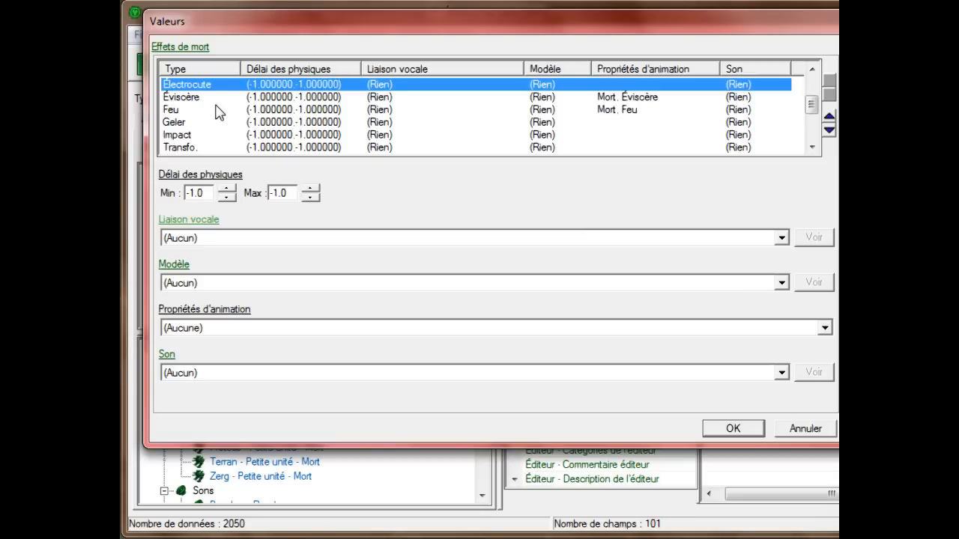
scroll(229, 134, "down", 3)
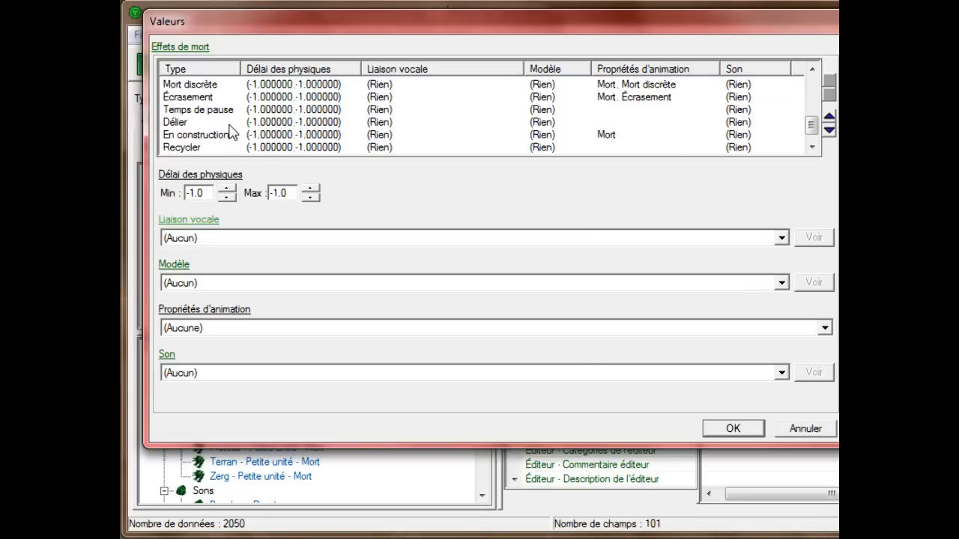
scroll(397, 131, "up", 5)
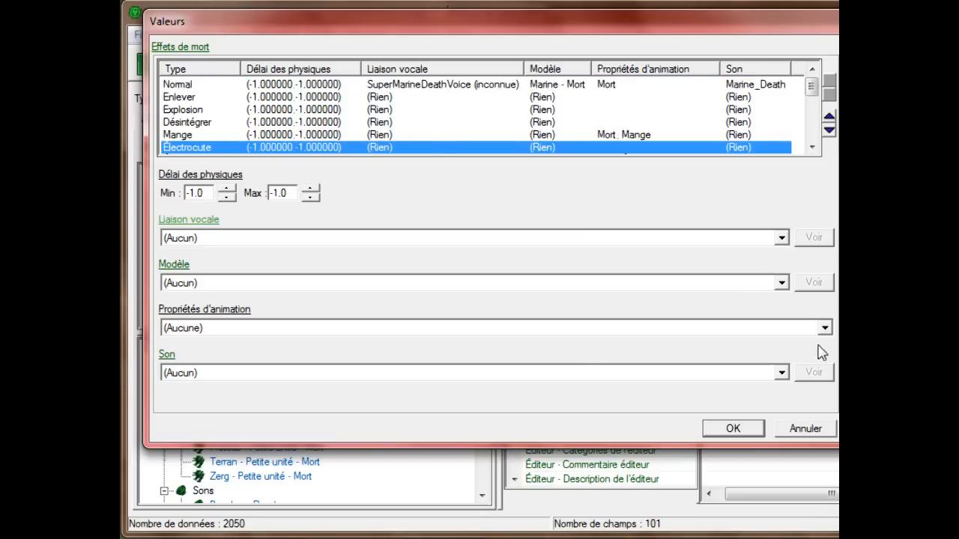
left_click(739, 428)
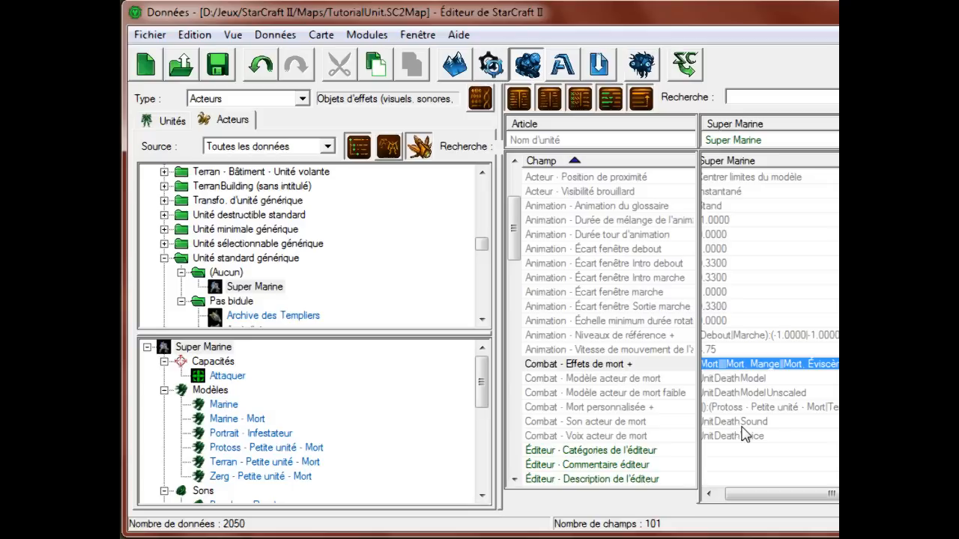
left_click(764, 321)
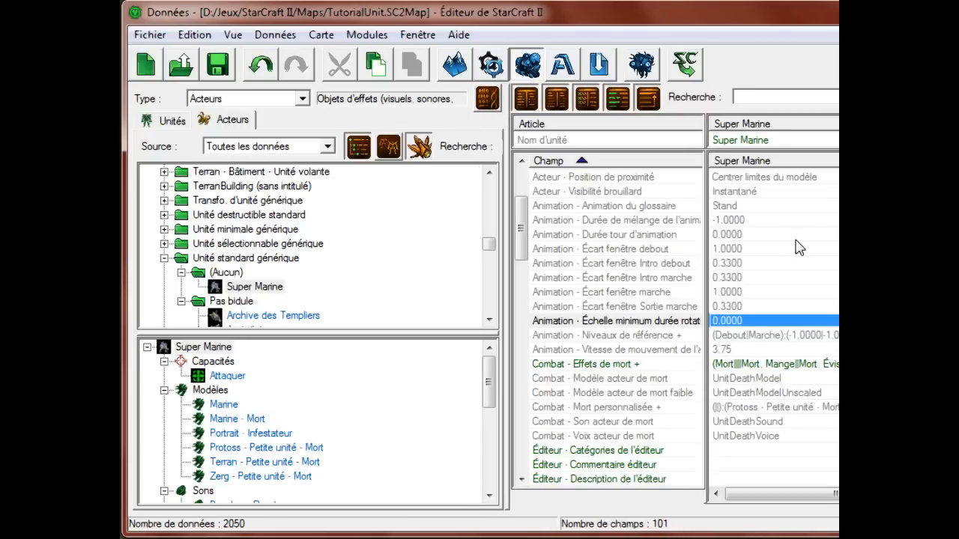
left_click_drag(700, 283, 693, 282)
left_click(714, 291)
scroll(716, 292, "down", 4)
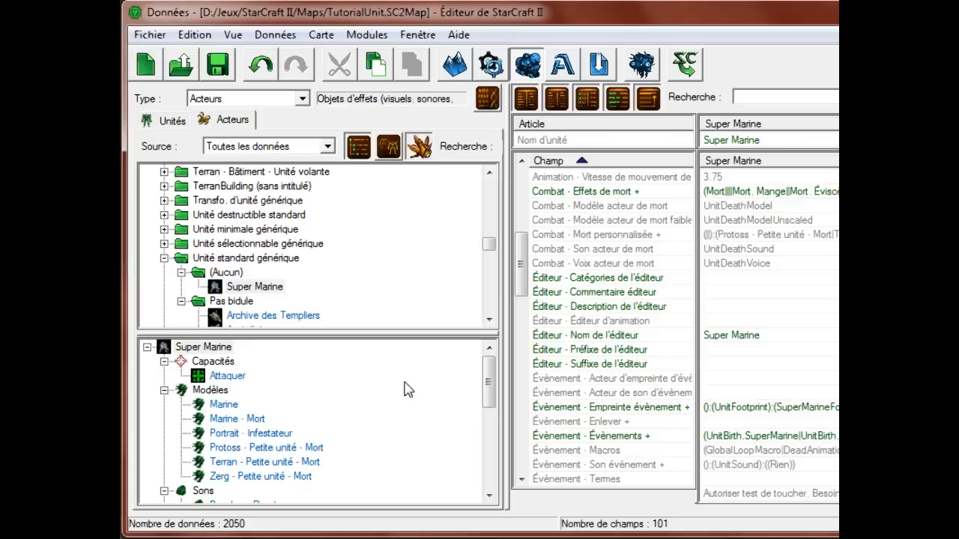
Close the Acteurs data view so only Unités stays open, and save the map
left_click(179, 121)
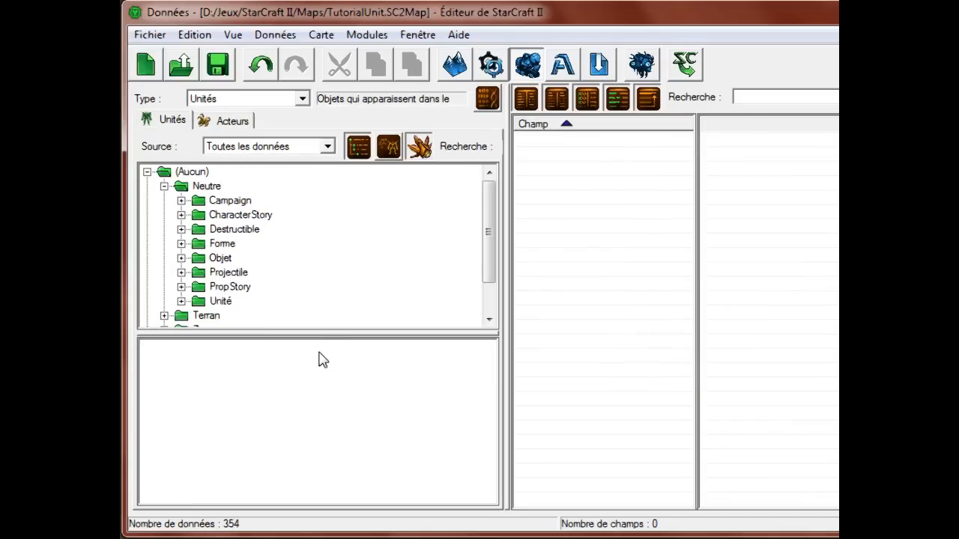
left_click(231, 125)
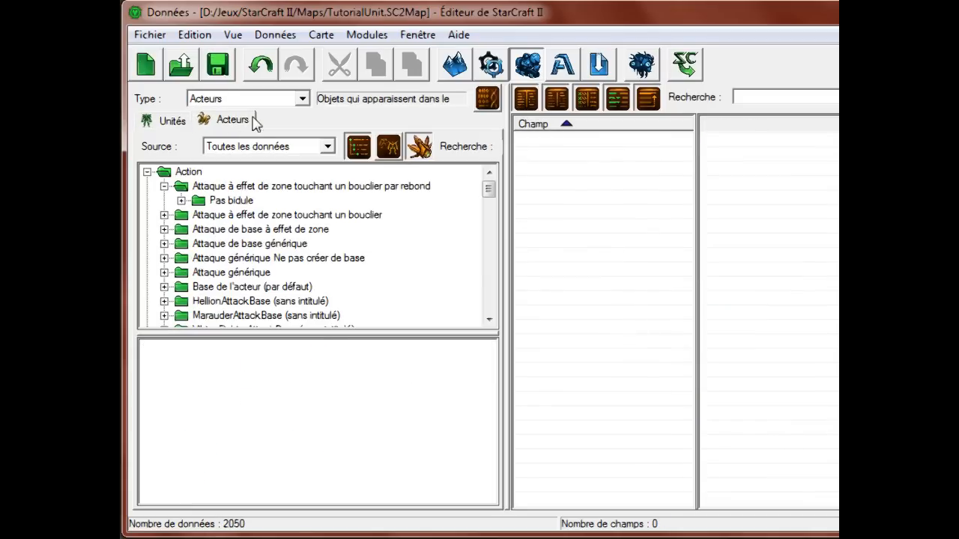
right_click(251, 122)
left_click(261, 126)
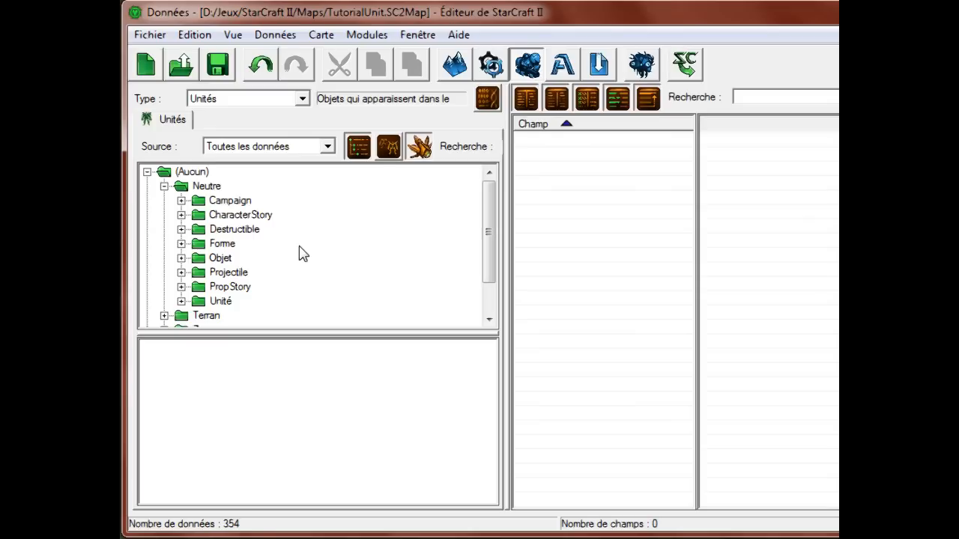
left_click(224, 73)
Open the Capacités data type and collapse its Apprendre folder
left_click(306, 99)
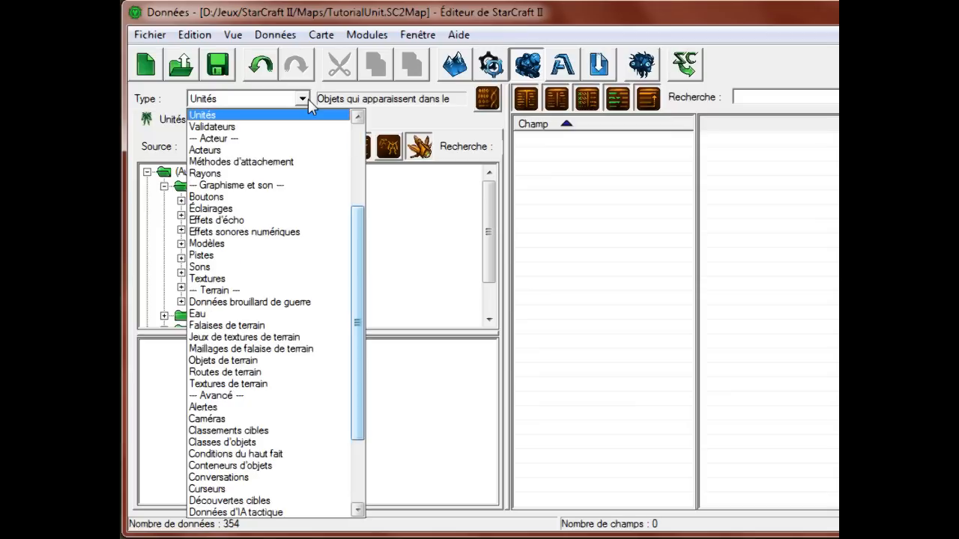
scroll(281, 107, "up", 3)
scroll(247, 225, "up", 2)
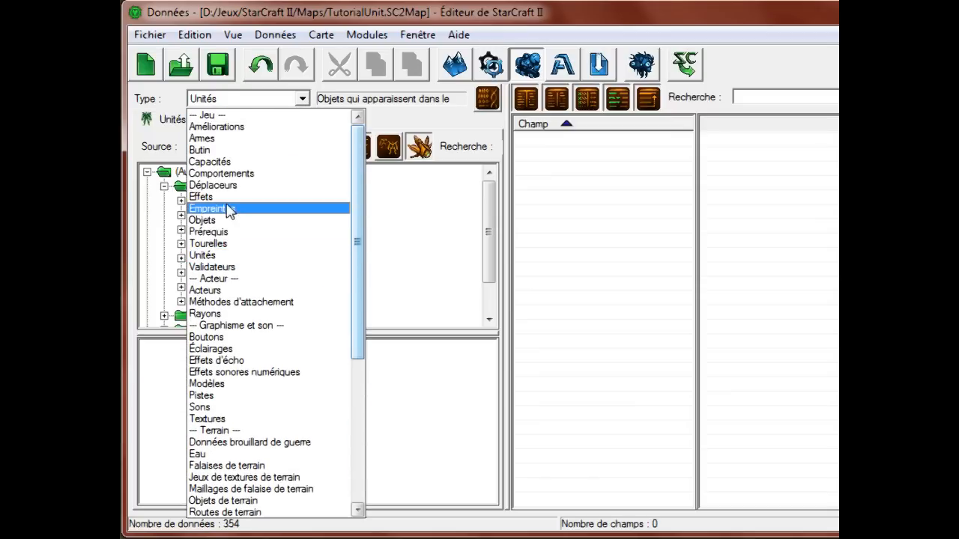
left_click(243, 162)
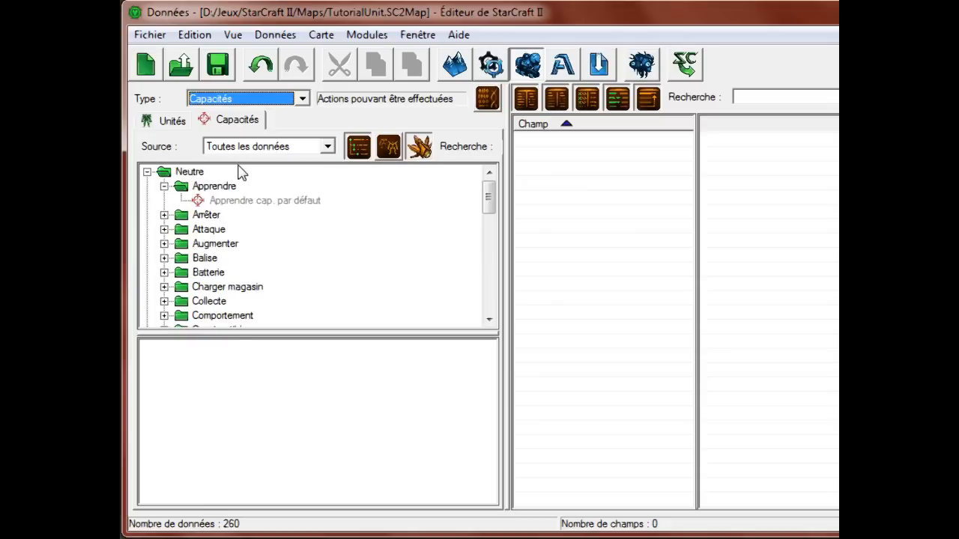
left_click(164, 186)
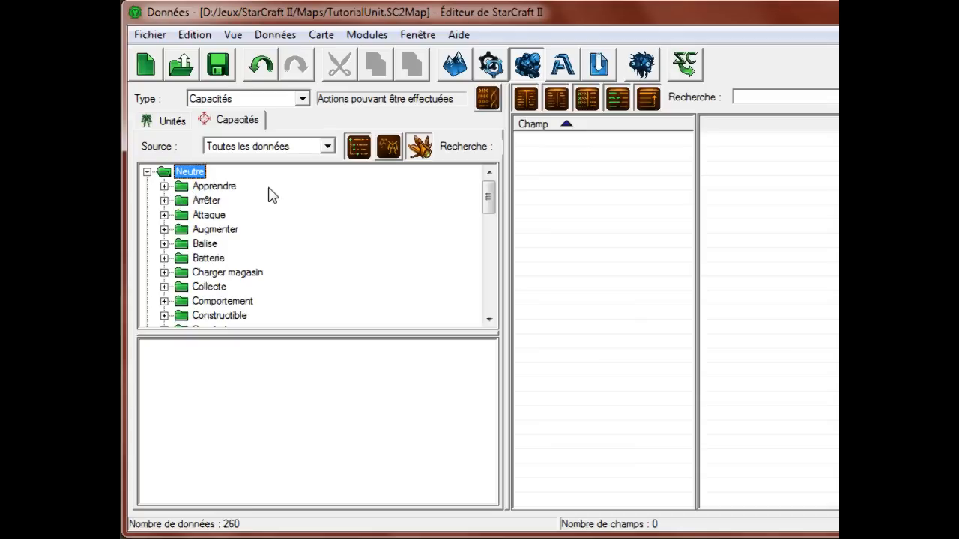
Create a new ability of type Effet - cible with Terran as its race, keeping the default name
right_click(326, 209)
left_click(357, 221)
left_click(380, 166)
left_click(381, 165)
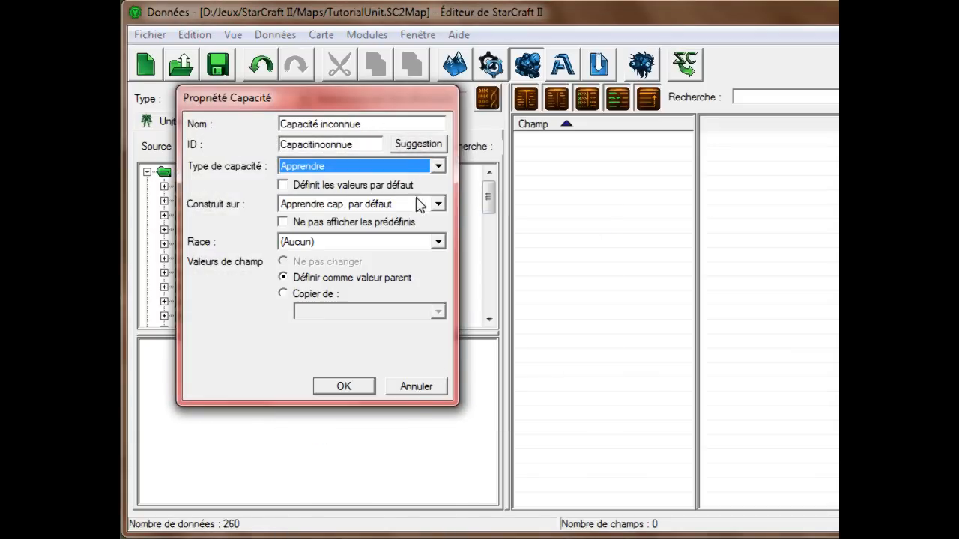
left_click(347, 169)
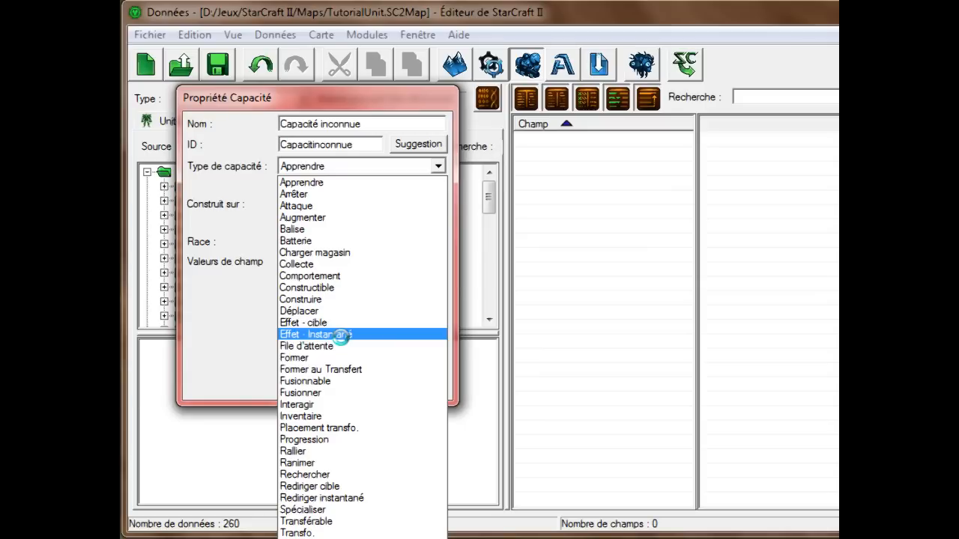
left_click(250, 300)
left_click(386, 168)
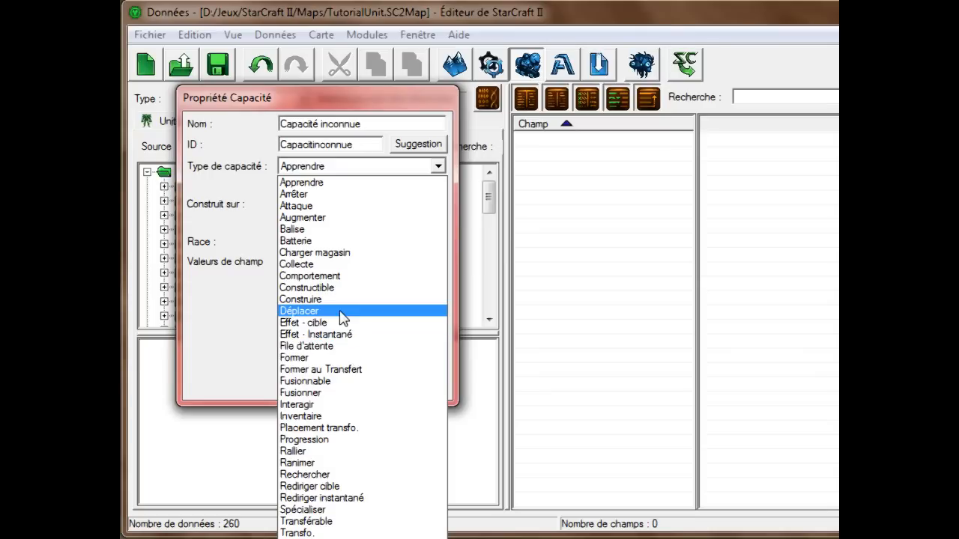
left_click(318, 322)
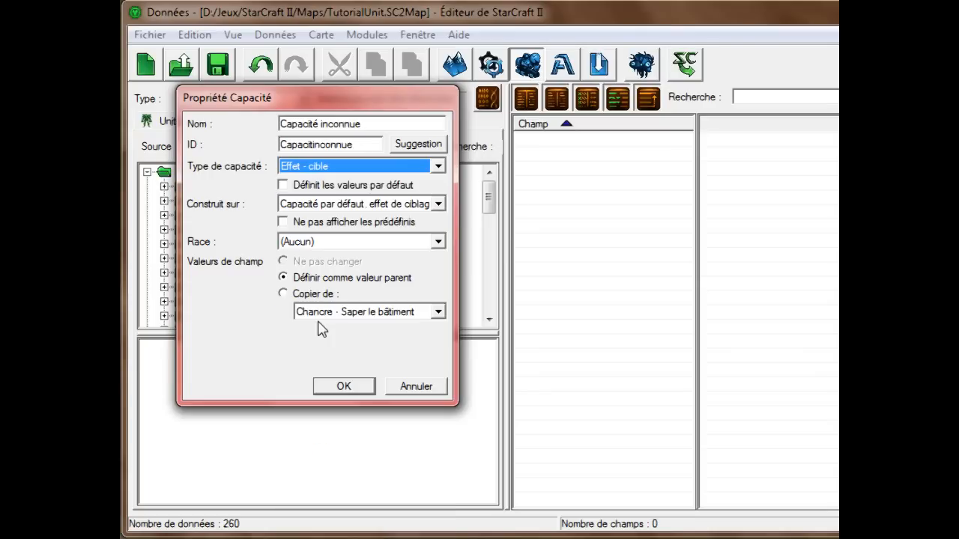
left_click(304, 241)
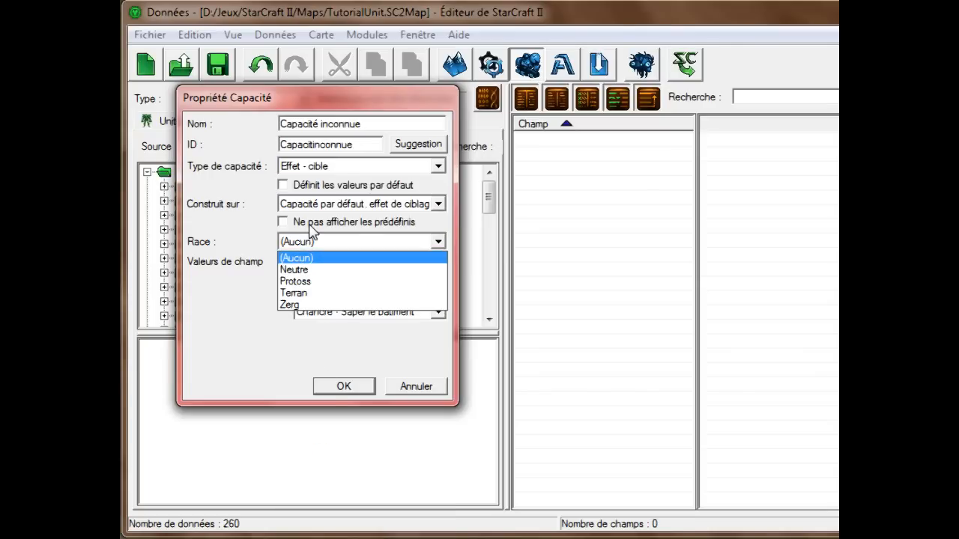
left_click(296, 293)
left_click(344, 387)
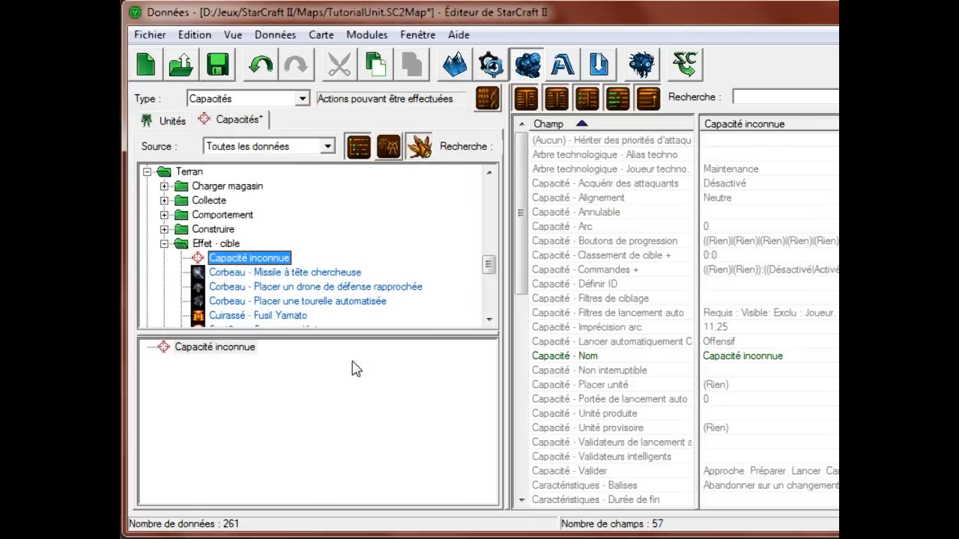
Rename the new ability to Sort and generate its ID from the suggested value
double_click(248, 351)
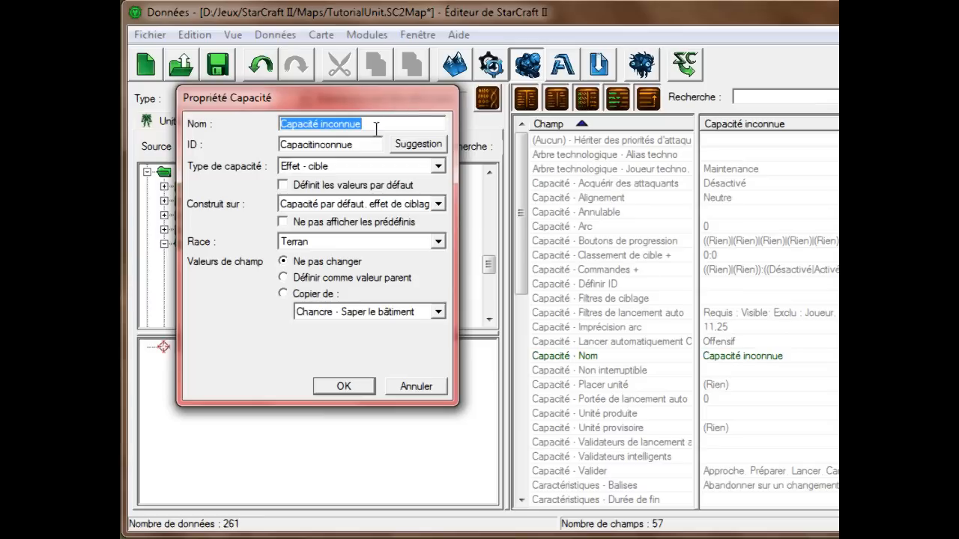
key("BackSpace")
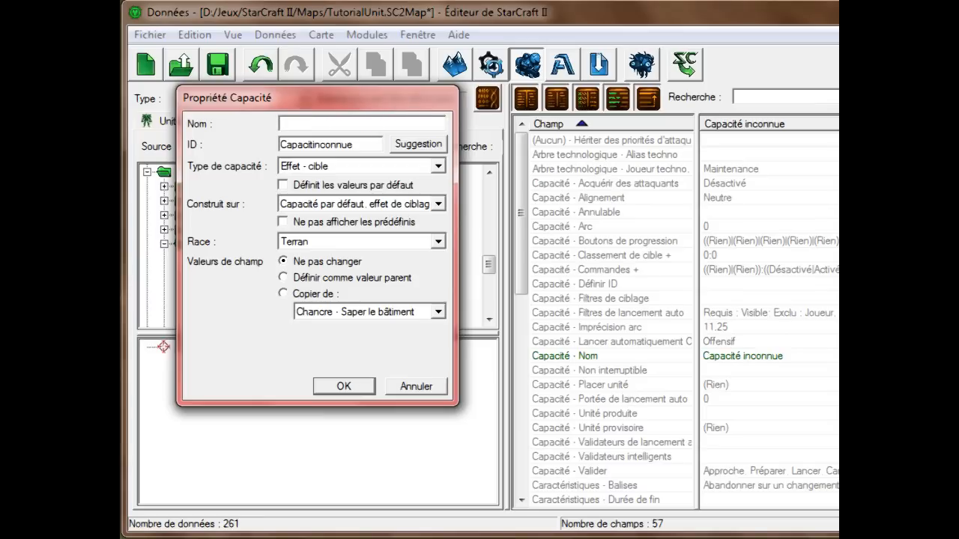
type("Sort")
left_click(418, 144)
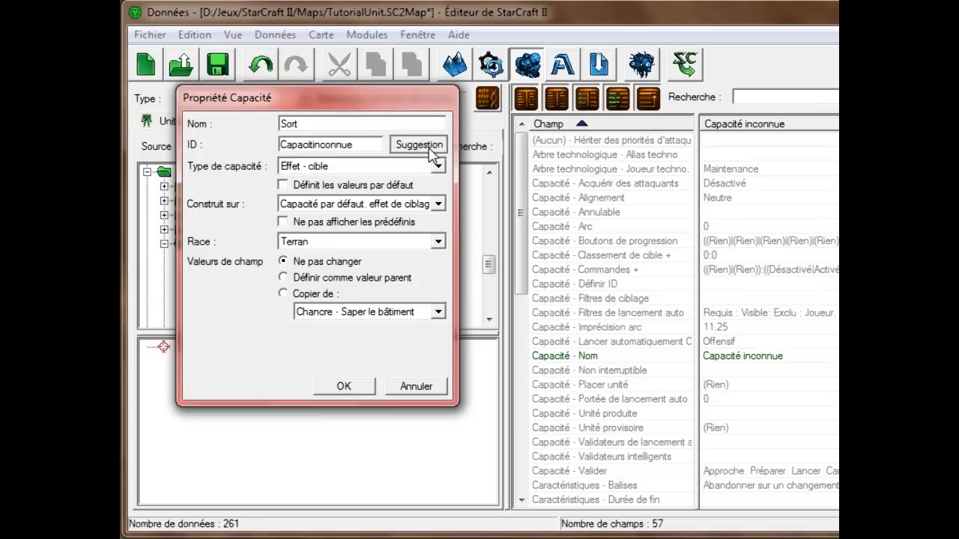
left_click(343, 386)
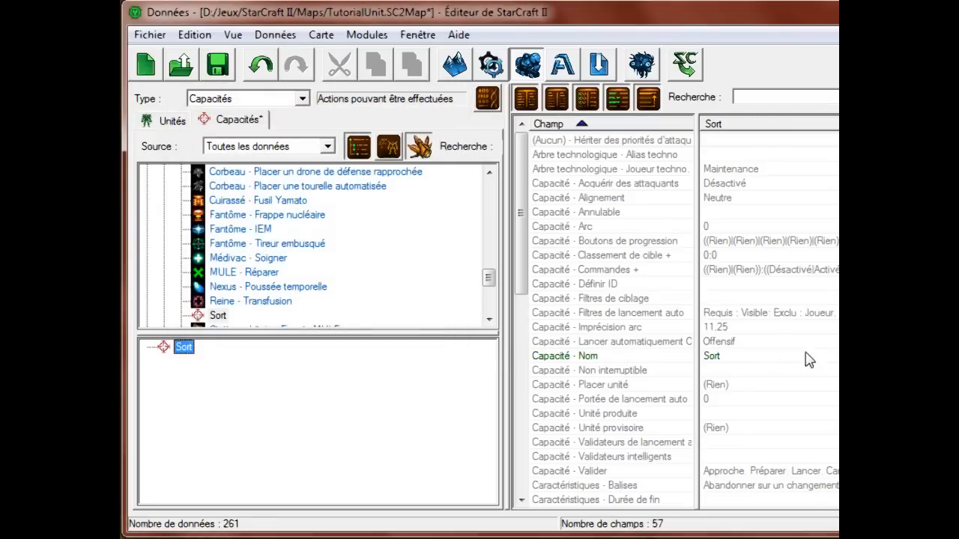
Set the Sort ability's editor prefix to "Super Marine -" and save the map
left_click(809, 357)
scroll(809, 359, "down", 1)
scroll(750, 412, "down", 2)
scroll(752, 401, "up", 2)
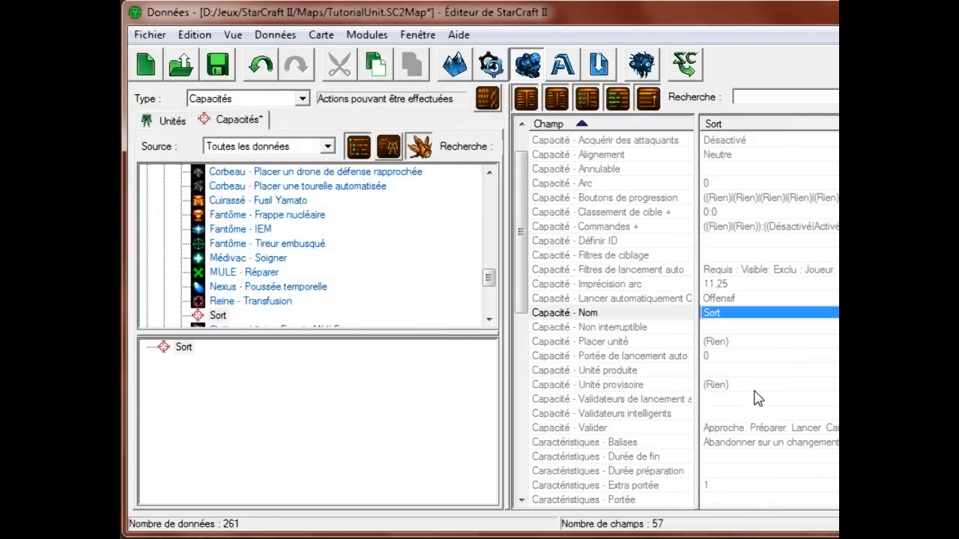
scroll(755, 370, "down", 3)
scroll(754, 361, "down", 4)
left_click(777, 317)
left_click(758, 339)
left_click_drag(752, 329, 753, 322)
double_click(743, 336)
left_click(823, 118)
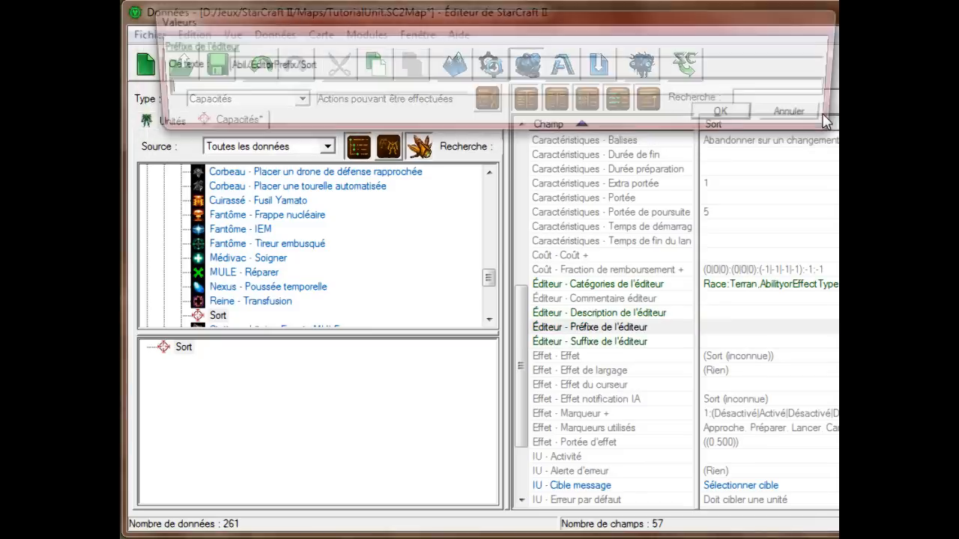
type("Super Marine -")
key("Return")
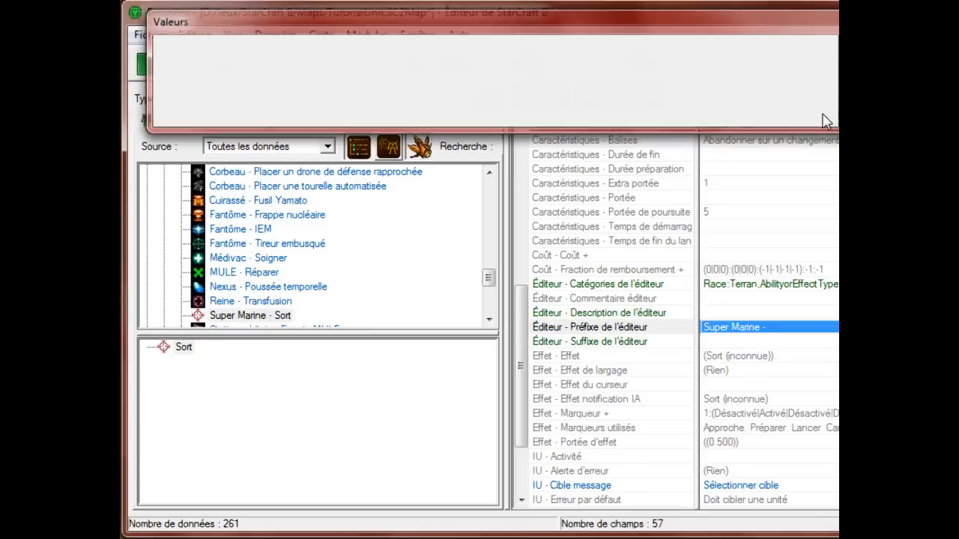
scroll(760, 161, "up", 8)
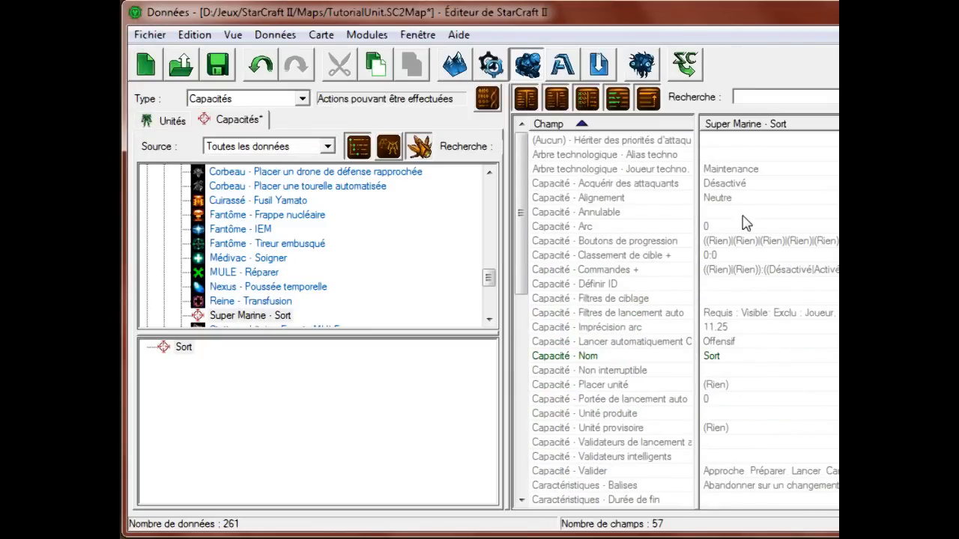
left_click(219, 66)
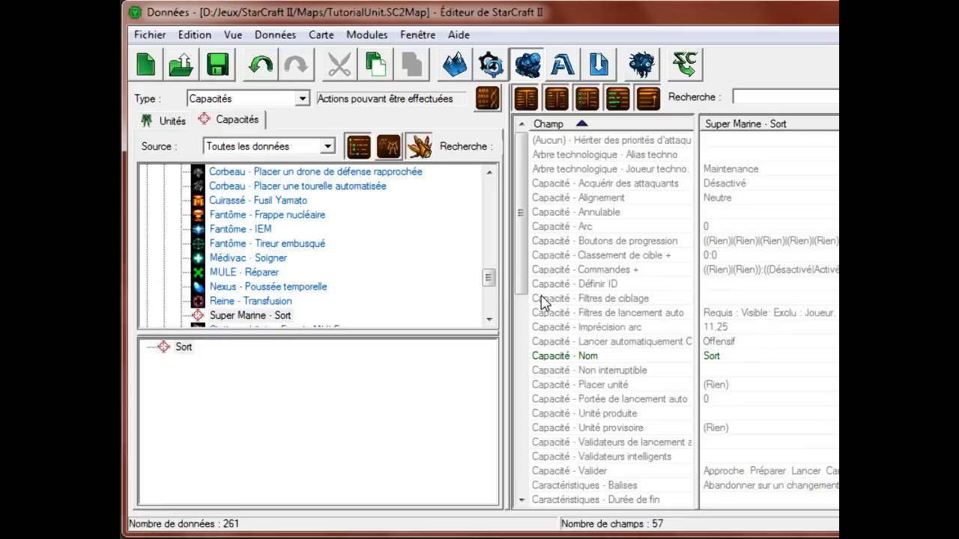
Open the Boutons data type and collapse all of its race folders
left_click(259, 98)
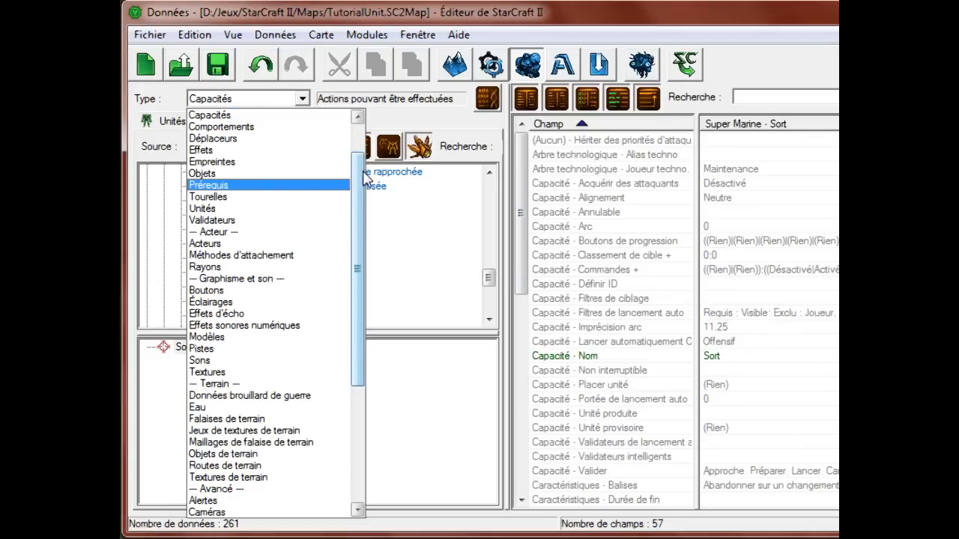
scroll(371, 128, "up", 2)
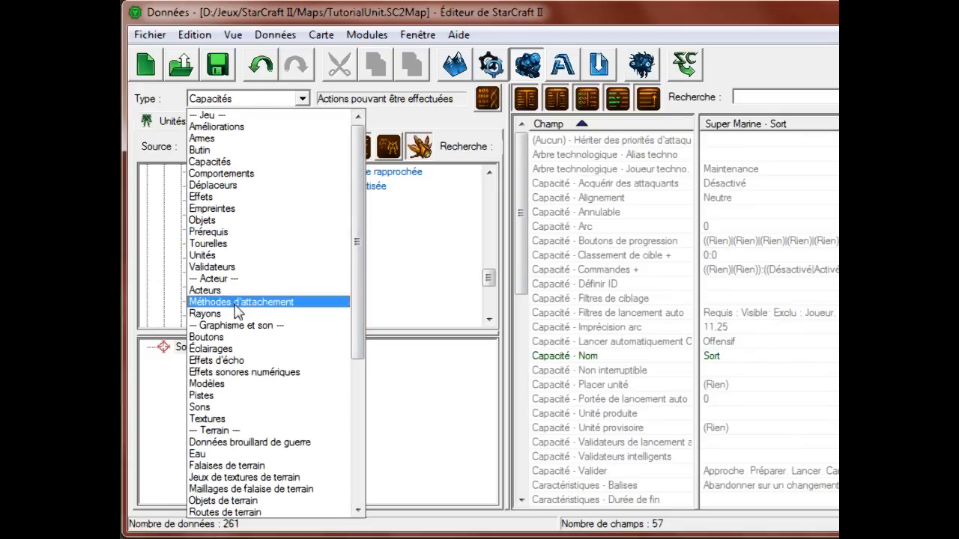
left_click(229, 339)
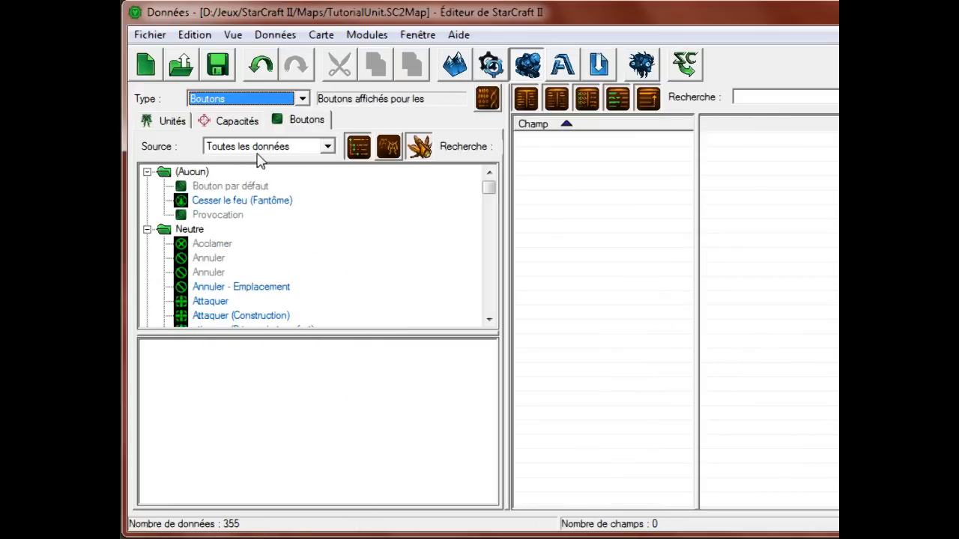
left_click(218, 98)
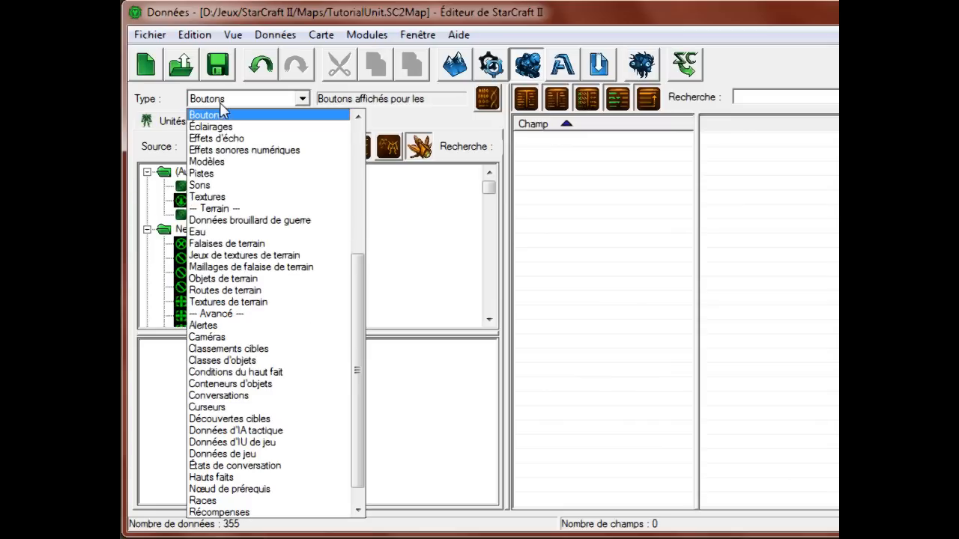
left_click(234, 118)
double_click(165, 171)
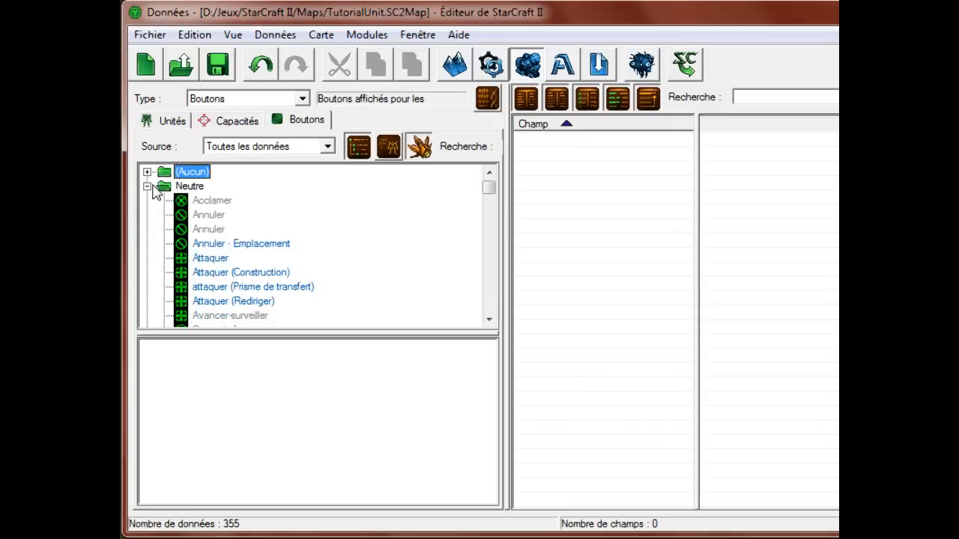
left_click(147, 186)
left_click(147, 215)
left_click(147, 229)
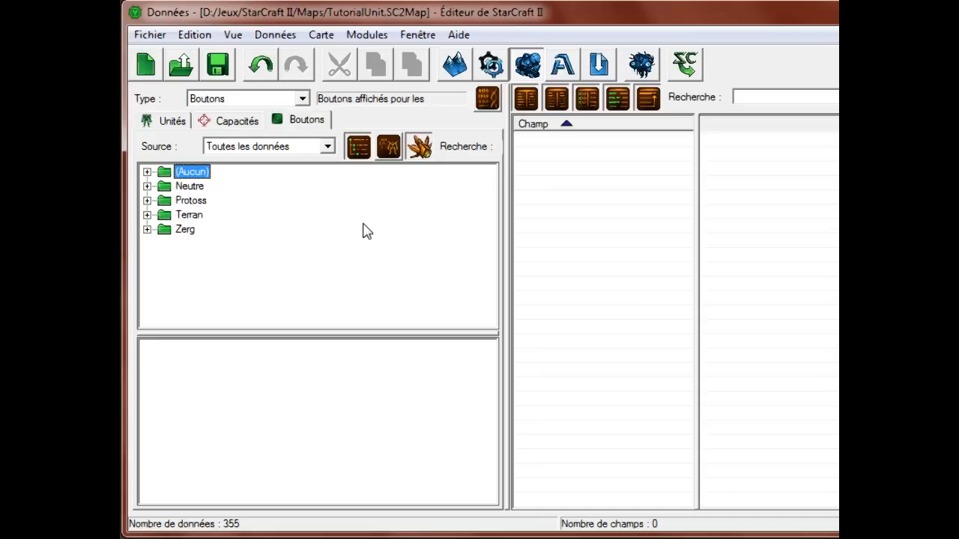
Create a new button named Sort with the ID Sort, leaving its race at (Aucun)
right_click(310, 243)
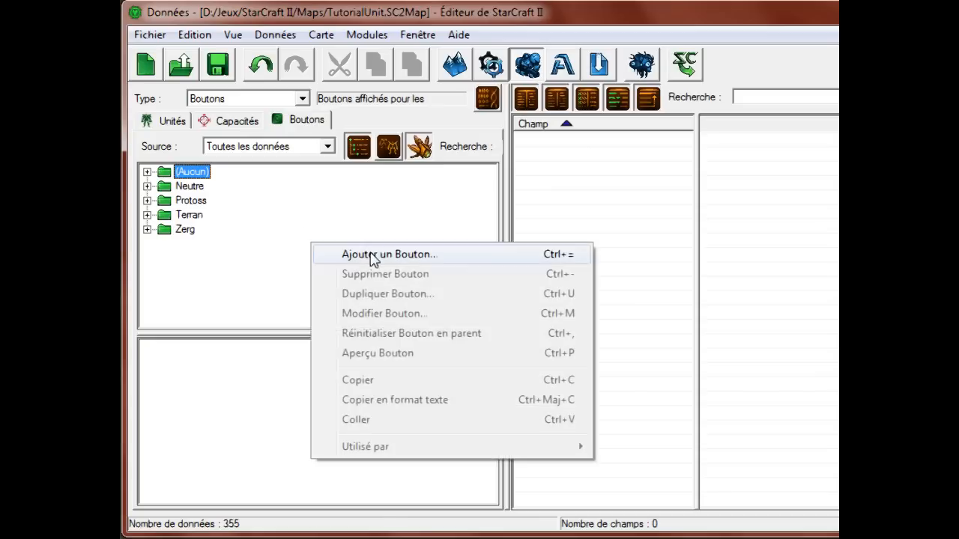
left_click(373, 256)
type("Sort")
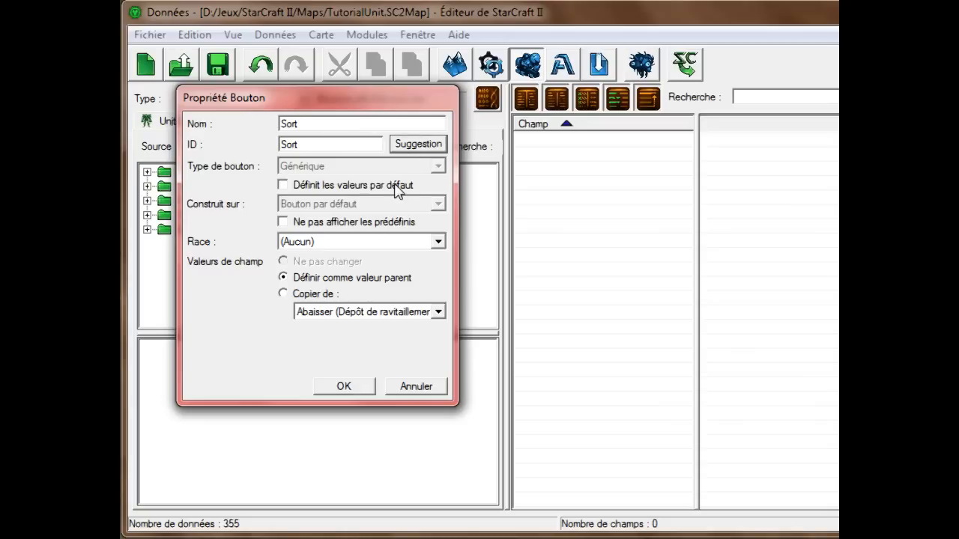
left_click(342, 245)
left_click(341, 257)
left_click(334, 388)
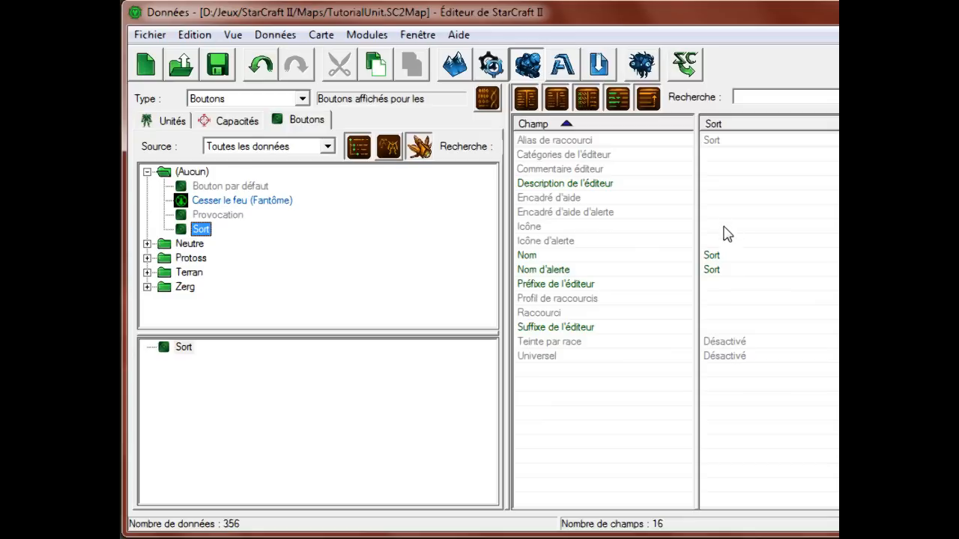
left_click(716, 257)
left_click(715, 267)
left_click(717, 257)
left_click(719, 268)
left_click(726, 255)
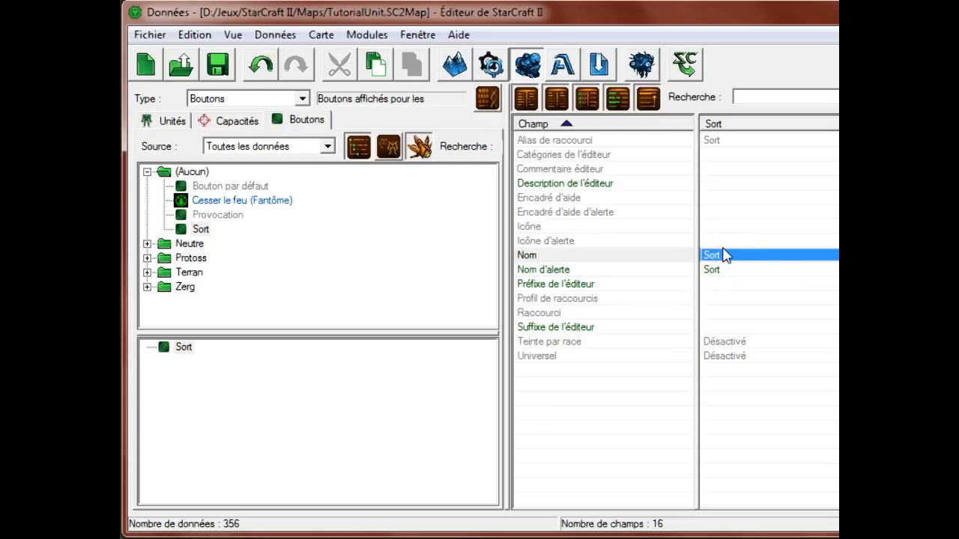
Open the texture browser for the Sort button's Icône and preview the textures matching "zerg"
double_click(724, 226)
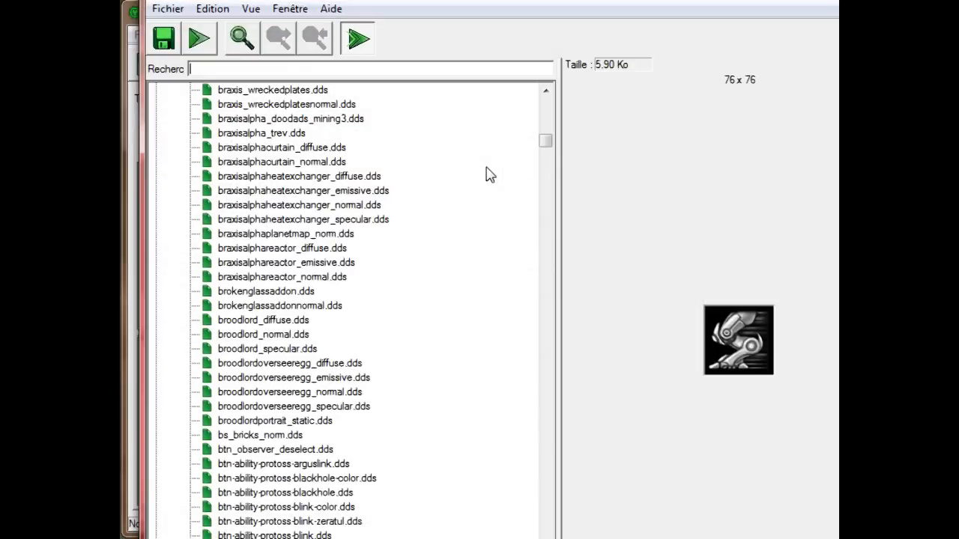
type("erg")
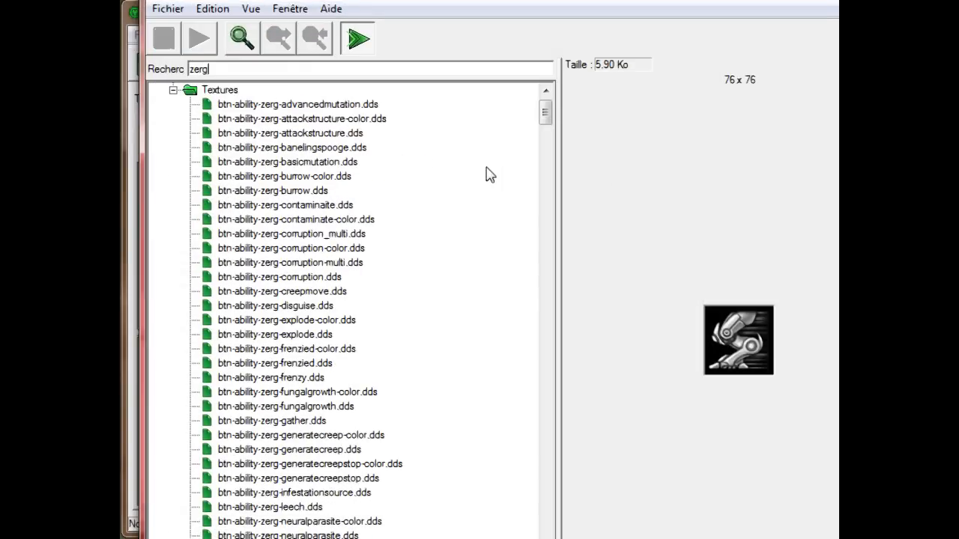
left_click(332, 166)
key("Up")
key("Up")
key("Up")
key("Up")
key("Up")
key("Down")
key("Down")
key("Down")
key("Down")
key("Down")
key("Down")
key("Down")
key("Down")
key("Down")
key("Down")
key("Down")
key("Down")
key("Down")
key("Down")
key("Down")
key("Down")
key("Down")
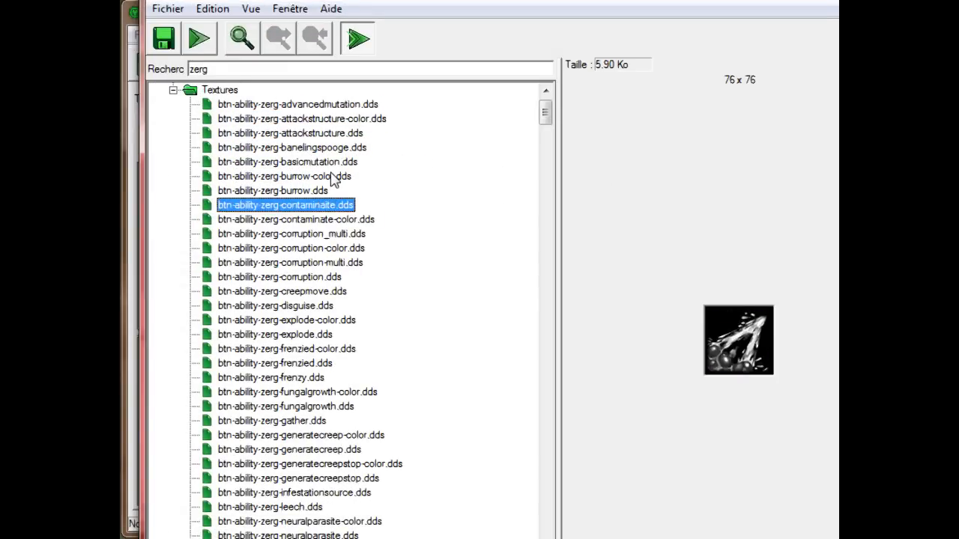
key("Down")
key("Down")
key("Down")
key("Down")
key("Down")
key("Down")
key("Down")
key("Down")
key("Down")
key("Down")
key("Down")
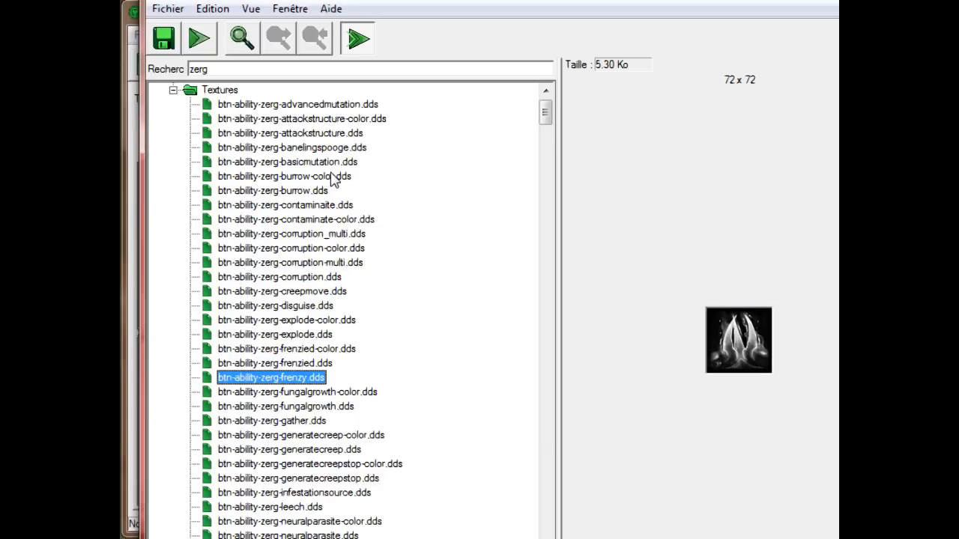
key("Down")
key("Down")
key("Down")
key("Down")
key("Down")
key("Down")
key("Down")
key("Down")
key("Down")
key("Down")
key("Down")
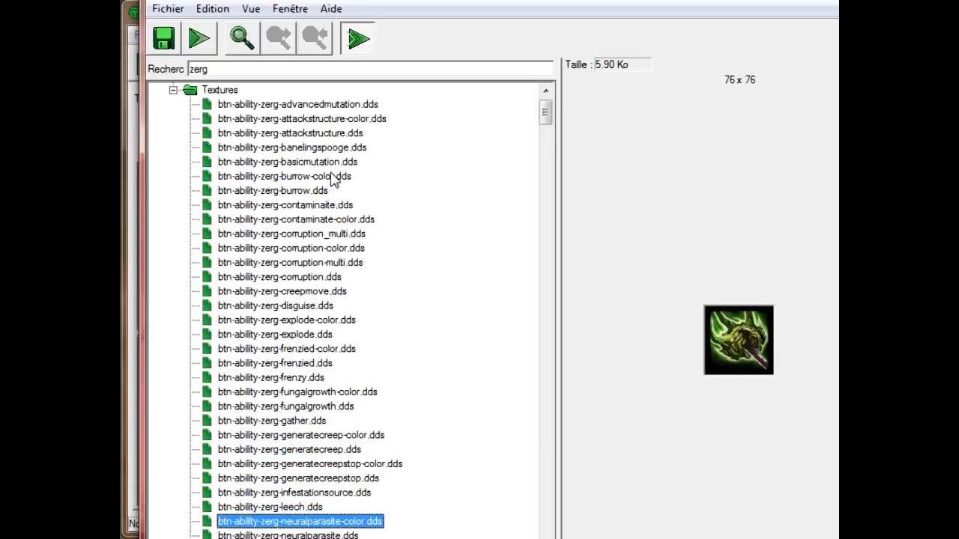
key("Down")
key("Down")
key("Down")
key("Down")
key("Down")
key("Down")
key("Down")
key("Down")
key("Down")
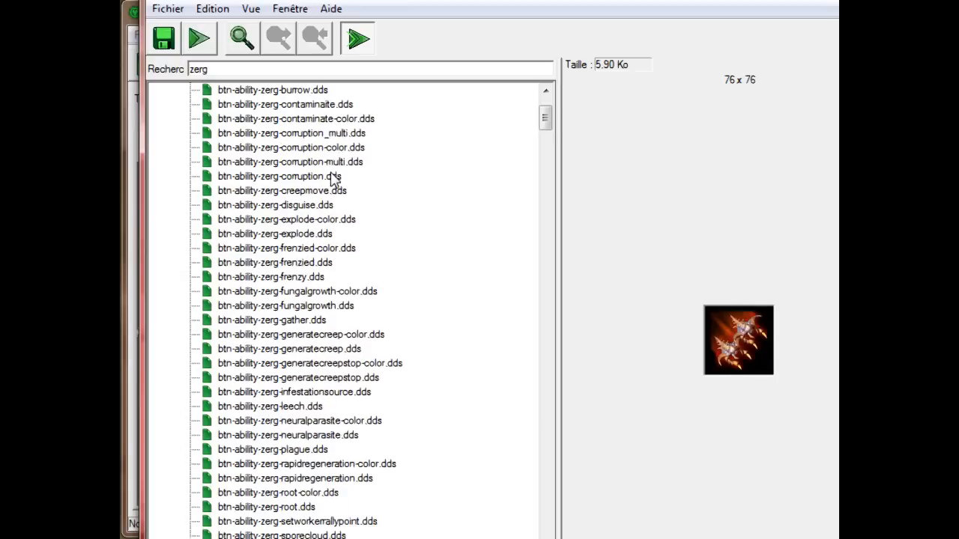
key("Down")
key("Down")
key("Down")
key("Down")
key("Down")
key("Down")
key("Down")
key("Down")
key("Down")
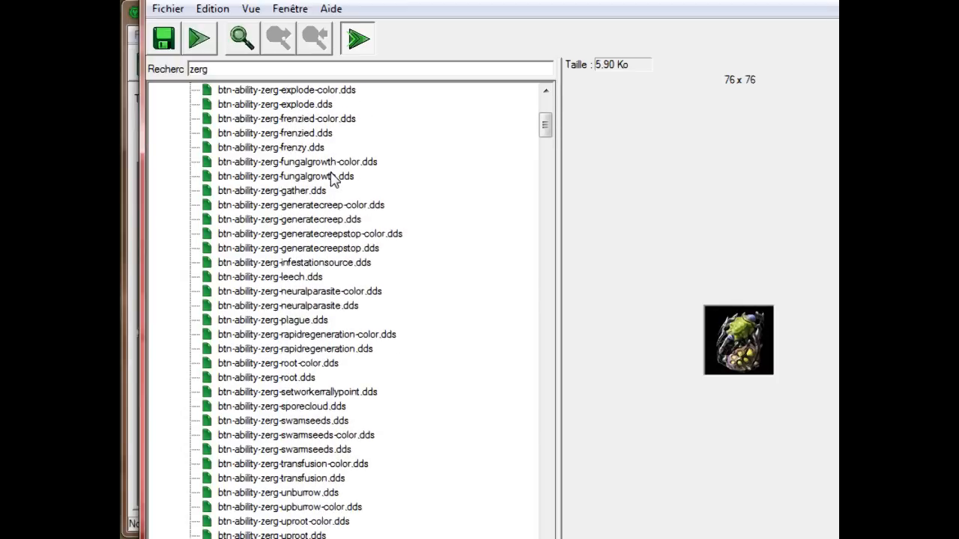
key("Down")
key("Down")
key("Down")
key("Down")
key("Down")
key("Down")
key("Down")
key("Down")
key("Down")
key("Down")
key("Down")
key("Down")
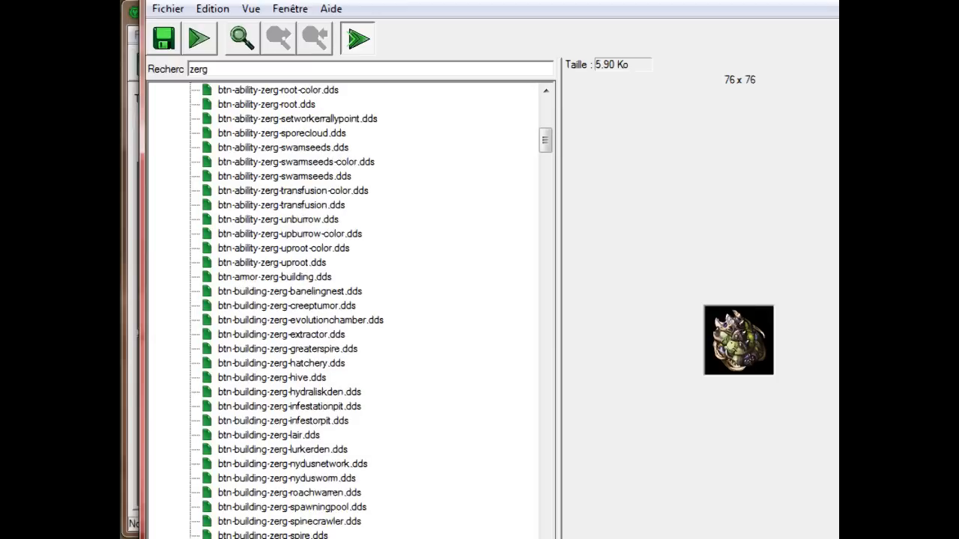
Search the textures for "tech" and set the Sort button's Icône to btn-techupgrade-terran-bearclawnozzles.dds
left_click_drag(228, 67, 147, 112)
key("BackSpace")
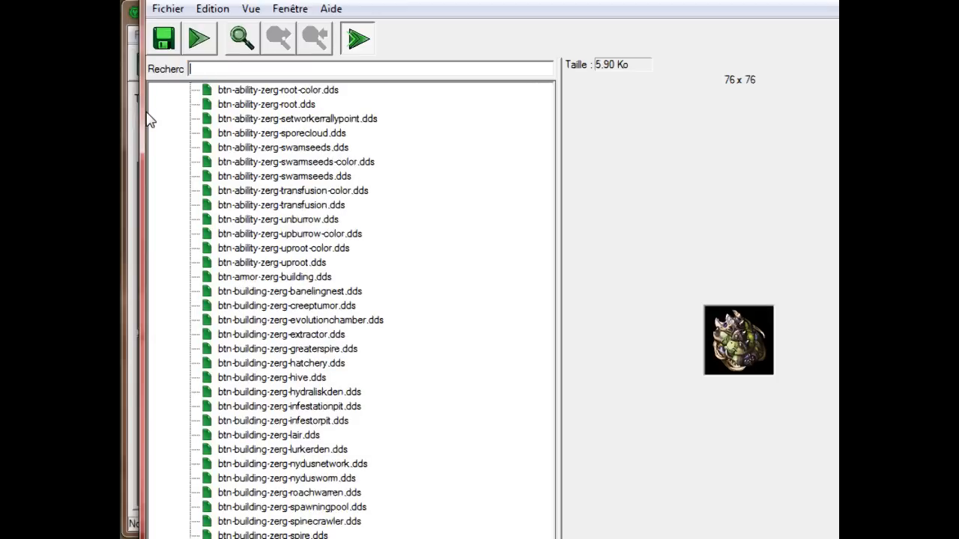
type("tech")
left_click(373, 248)
key("Up")
key("Up")
key("Up")
key("Up")
key("Up")
key("Up")
key("Up")
key("Up")
key("Up")
key("Up")
key("Up")
key("Down")
left_click(698, 502)
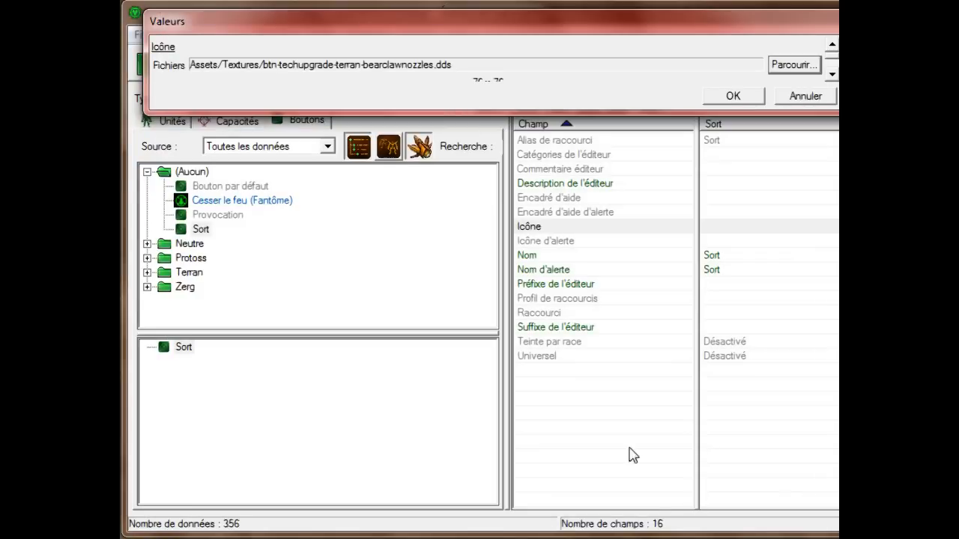
left_click_drag(672, 109, 672, 223)
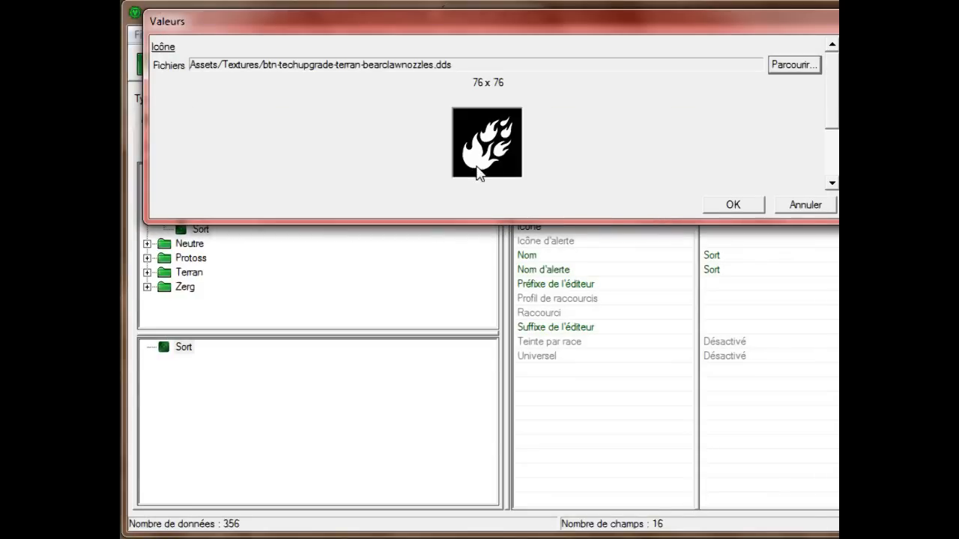
left_click(755, 205)
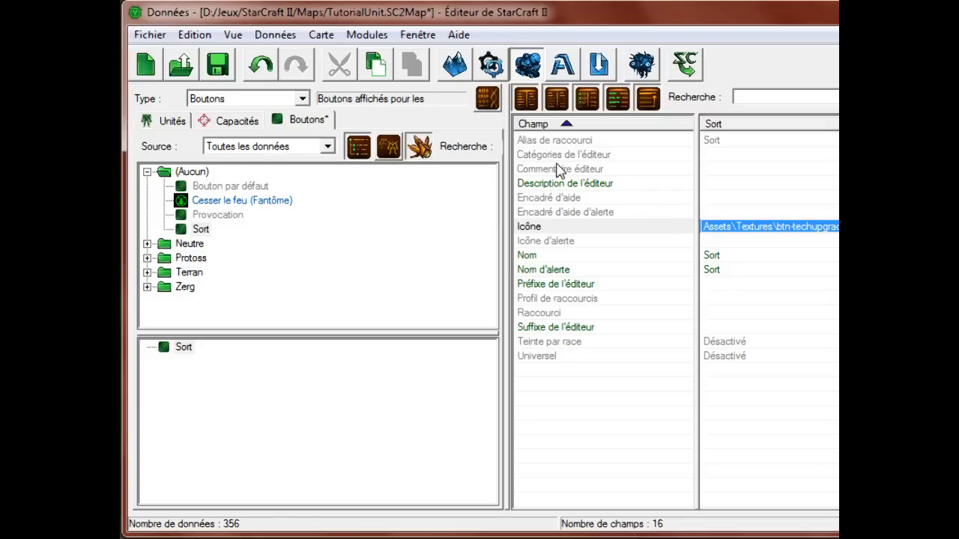
Copy the Sort button's Icône value into its Icône d'alerte field
left_click(539, 241)
left_click(717, 226)
key("ctrl+c")
left_click(717, 241)
key("ctrl+v")
left_click_drag(721, 191, 719, 197)
double_click(719, 197)
left_click(816, 267)
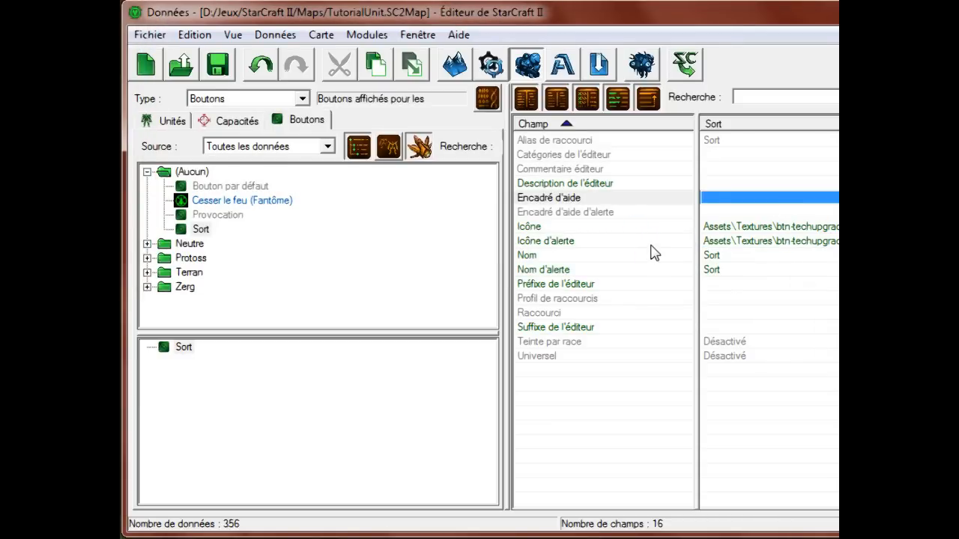
left_click(729, 238)
left_click(734, 228)
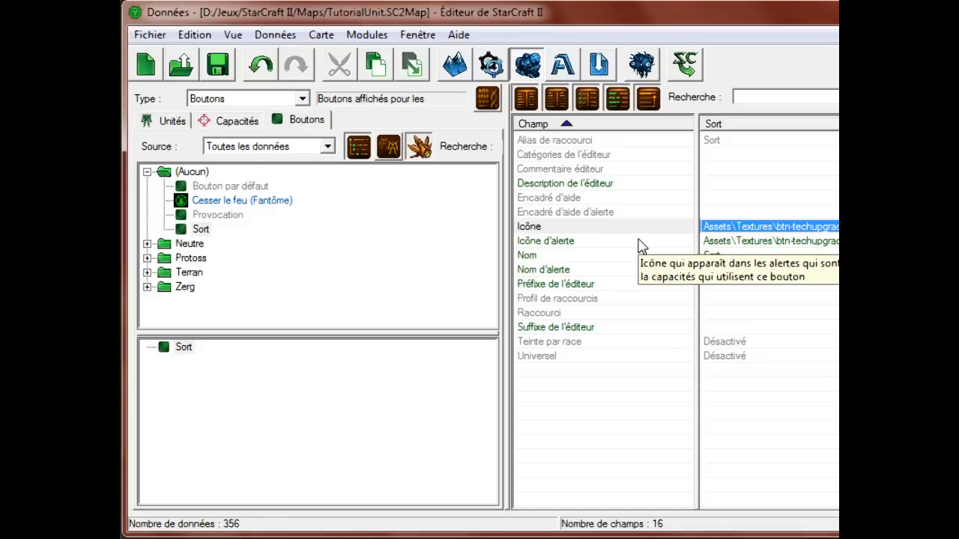
left_click(742, 256)
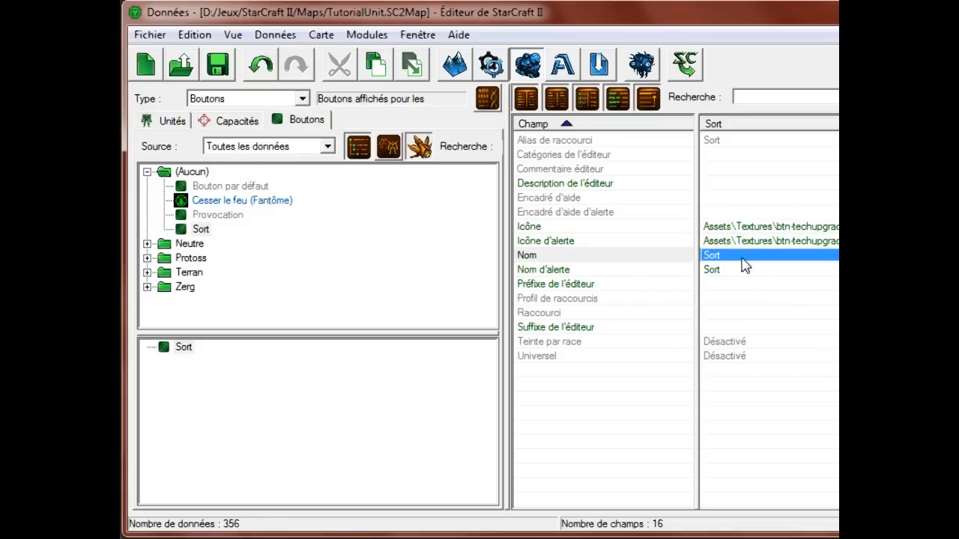
double_click(739, 255)
Set the Sort button's Encadré d'aide to "Capacité qui permet de brûler des zergs parce que ça fait des chocapics."
left_click(733, 199)
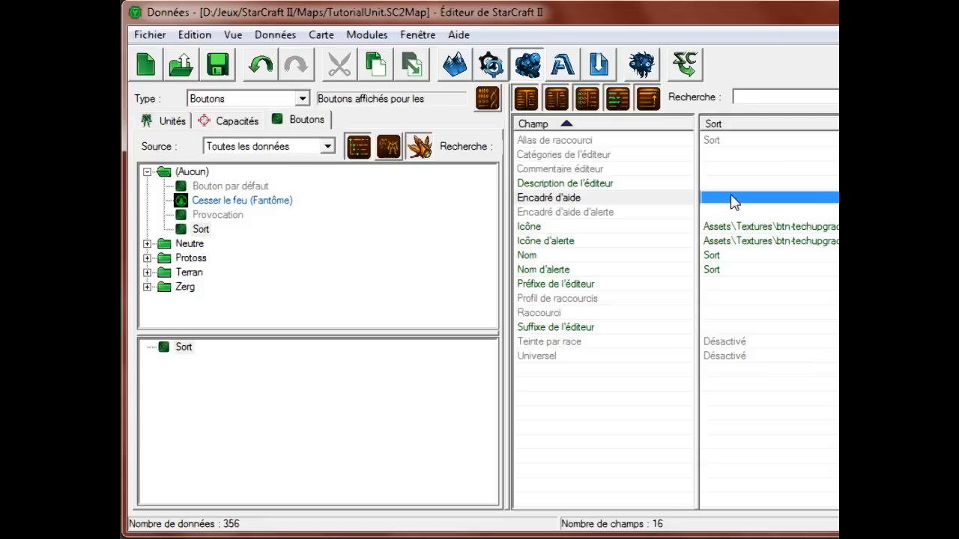
double_click(733, 199)
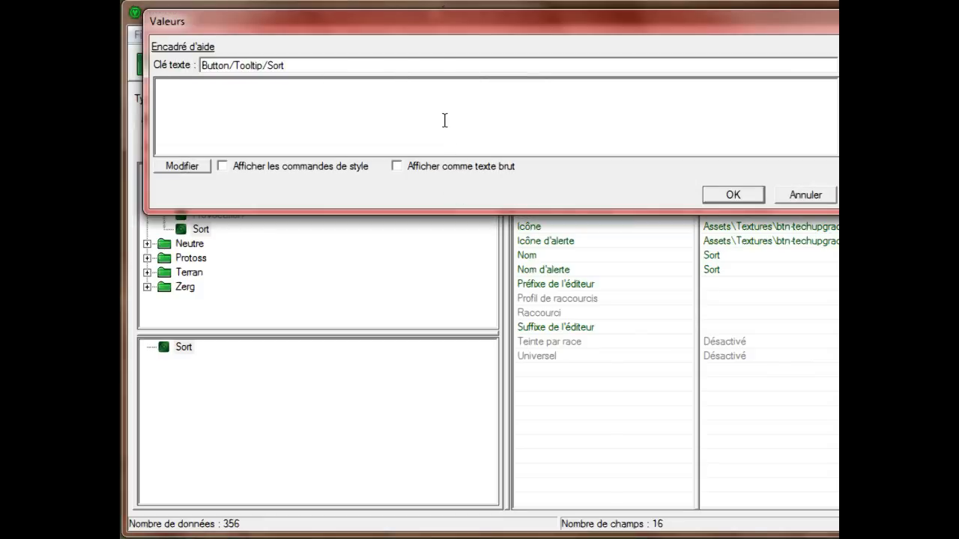
type("Capacité qui permet de brûler des zergs parce que ça fait des ch")
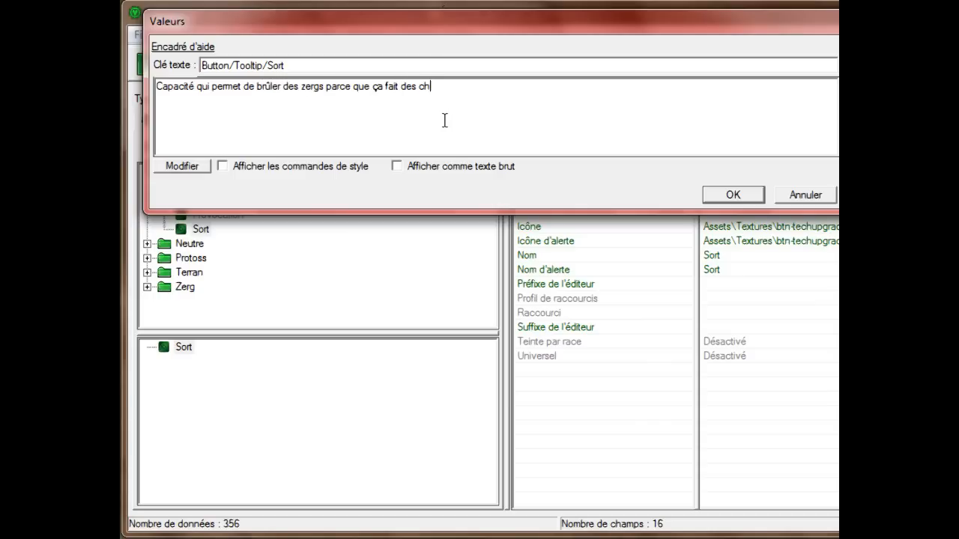
type("ocapics.")
key("Return")
left_click(716, 196)
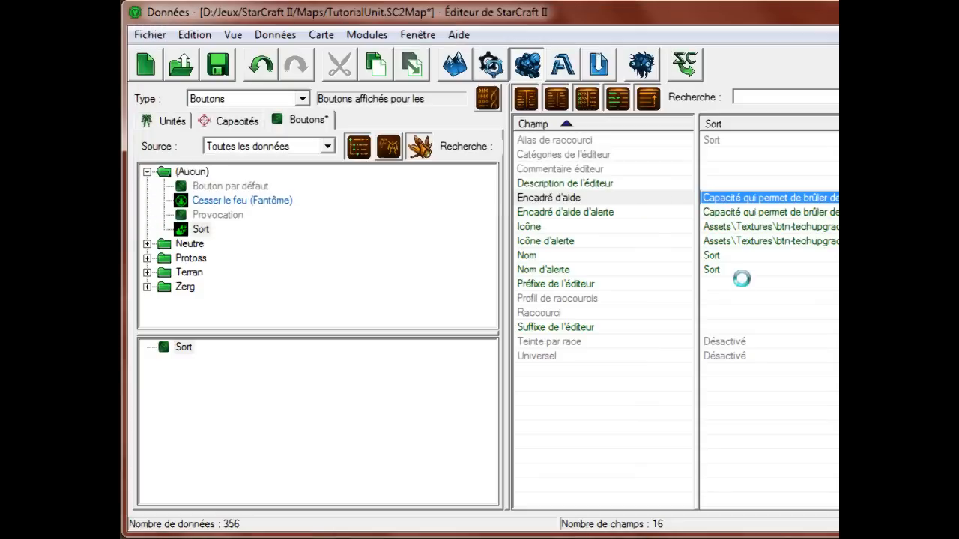
Set the Sort button's Raccourci to D
left_click(734, 141)
key("Down")
key("Down")
key("Down")
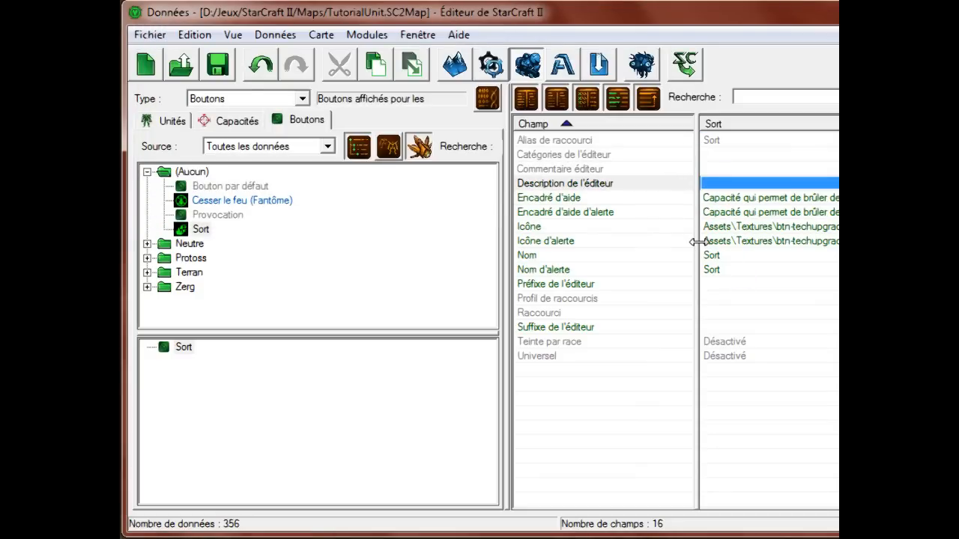
left_click(717, 294)
key("Down")
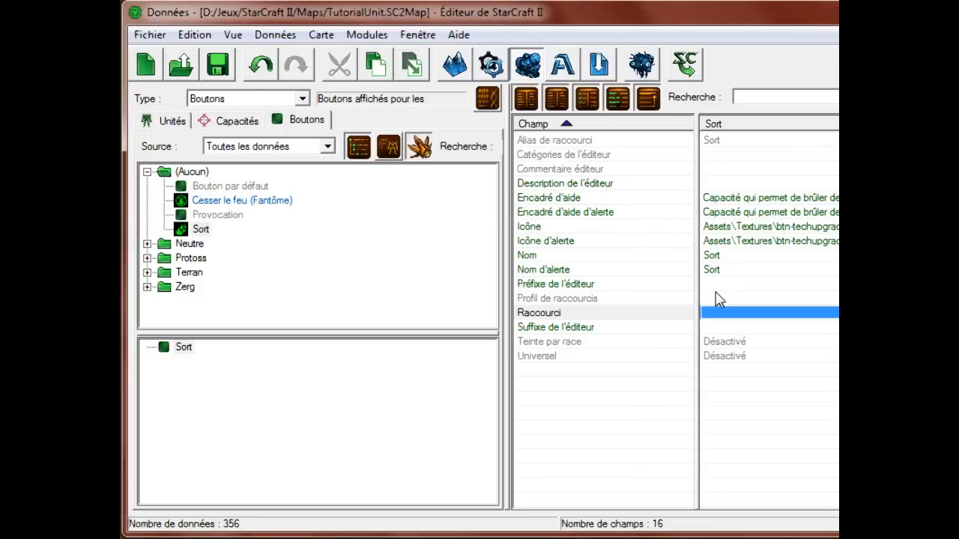
key("Return")
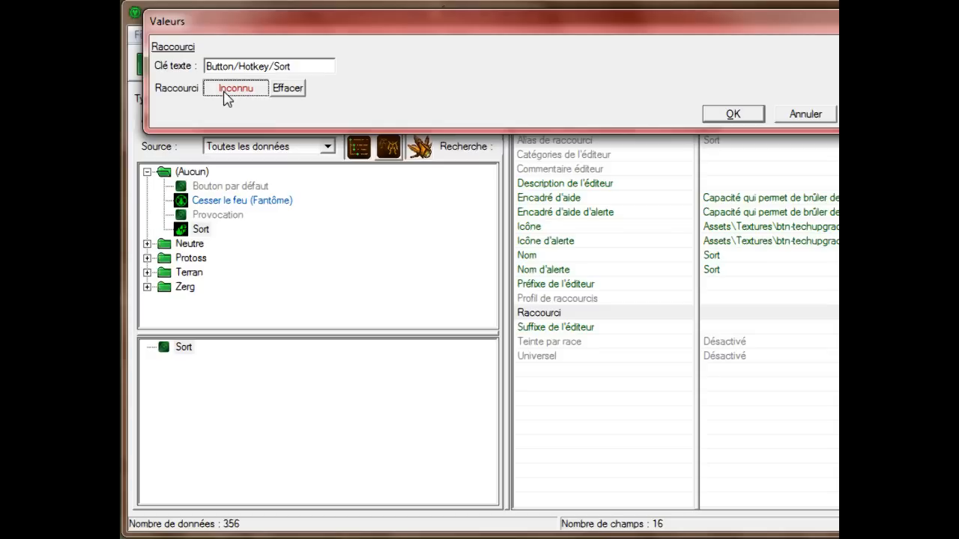
key("a")
key("d")
left_click(713, 119)
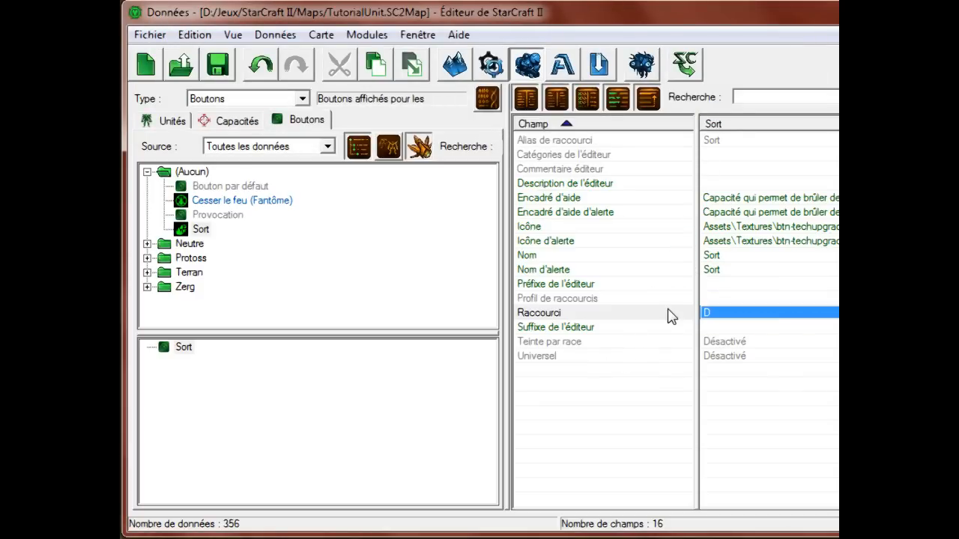
Enable Teinte par race for the Sort button and save the map
left_click(627, 346)
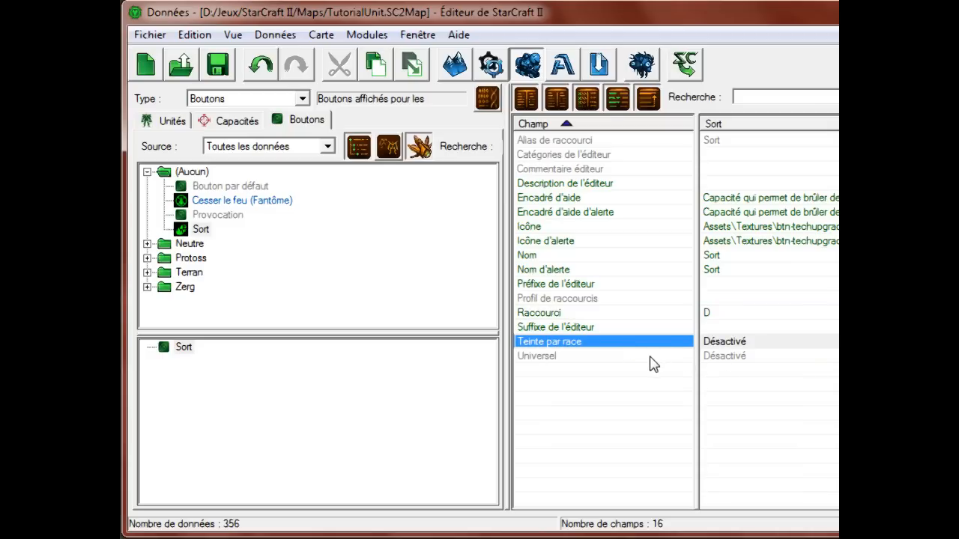
double_click(725, 345)
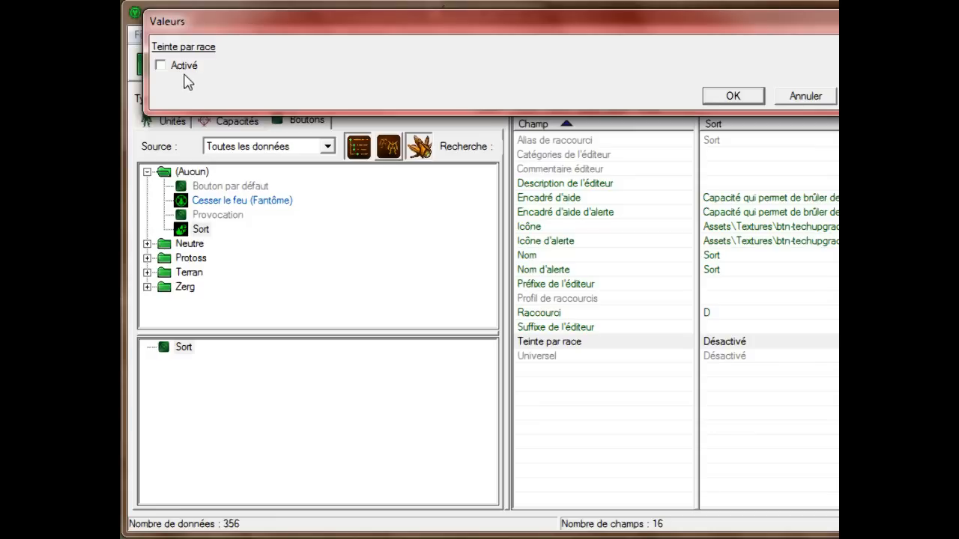
left_click(186, 65)
left_click(733, 96)
key("ctrl+s")
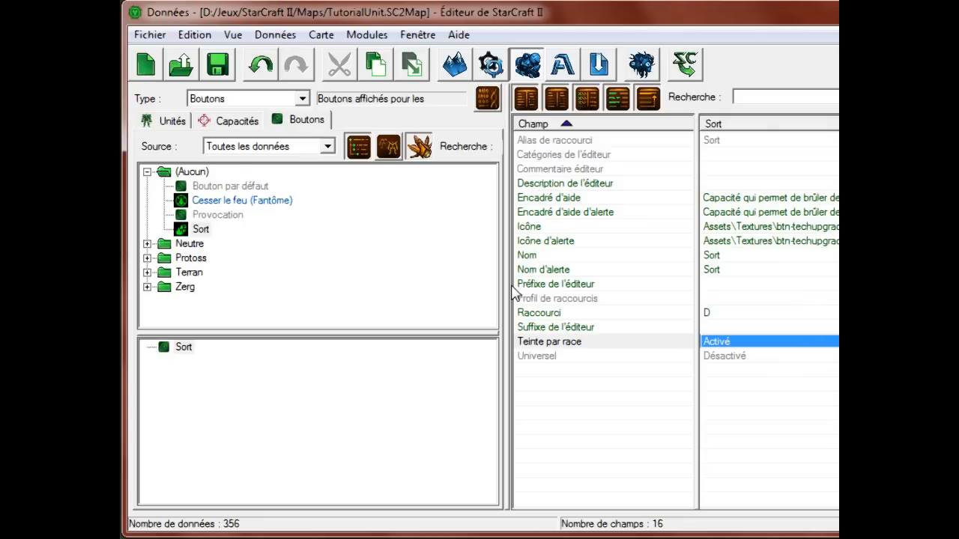
left_click(215, 60)
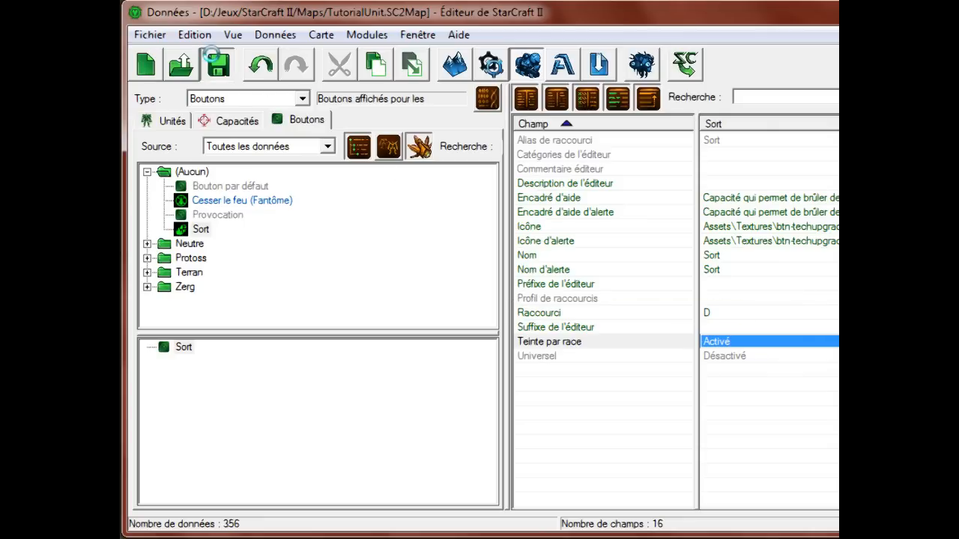
left_click(731, 359)
left_click(621, 360)
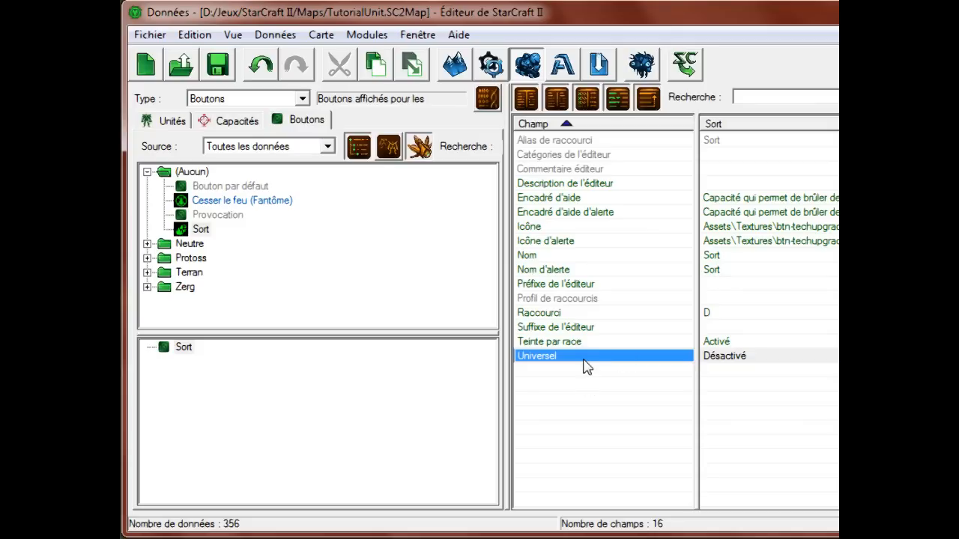
double_click(728, 358)
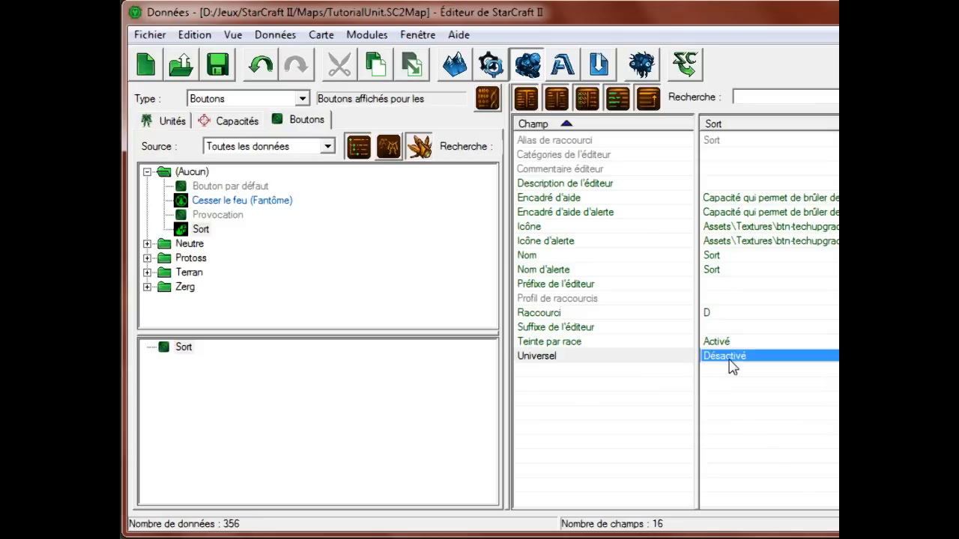
left_click(803, 94)
Examine the Super Marine - Sort ability's fields down to Arc and the entries of its Boutons de progression
left_click(238, 121)
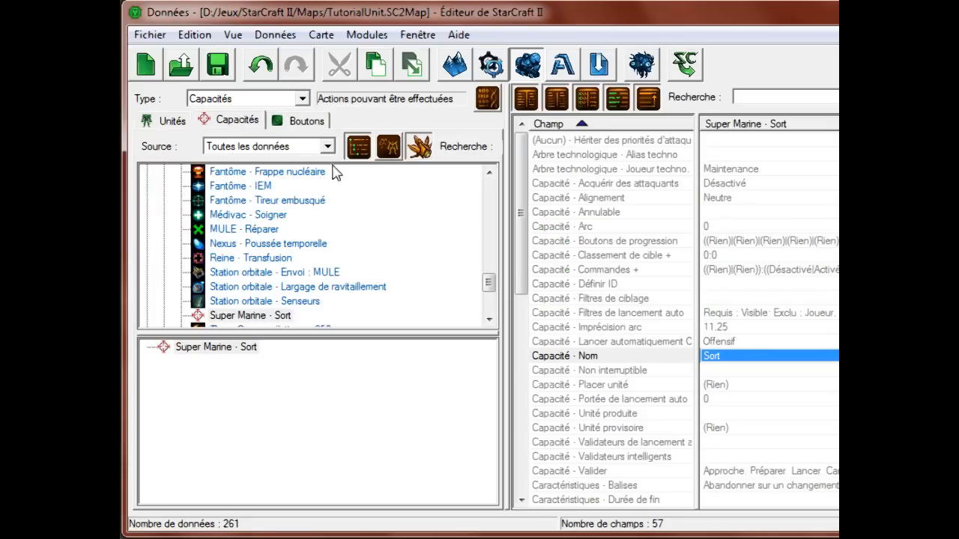
left_click(248, 316)
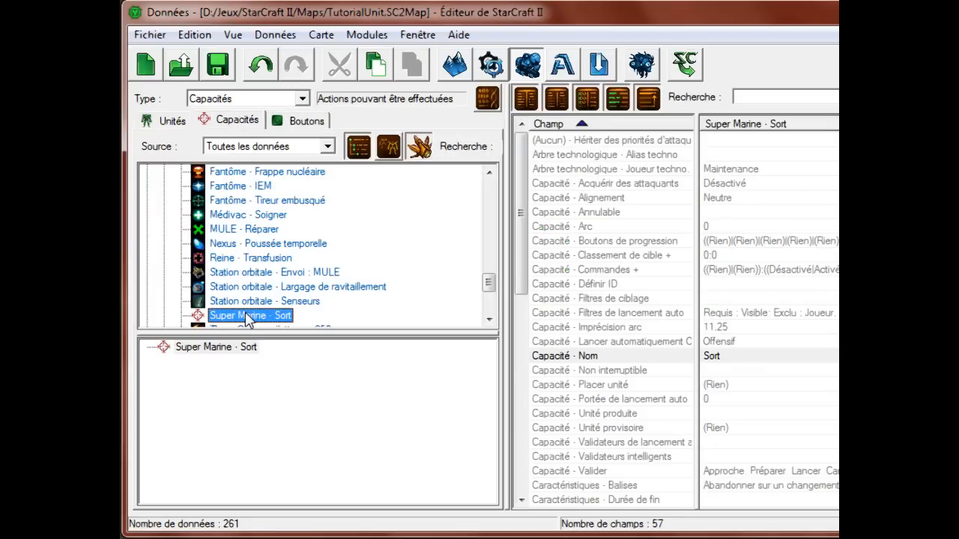
left_click(743, 155)
scroll(747, 159, "down", 8)
scroll(749, 159, "down", 2)
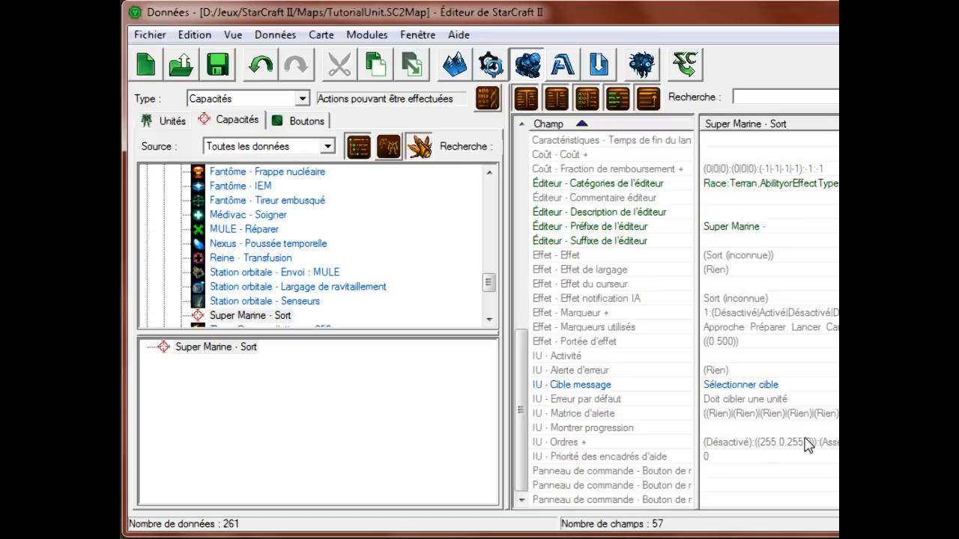
scroll(806, 443, "up", 10)
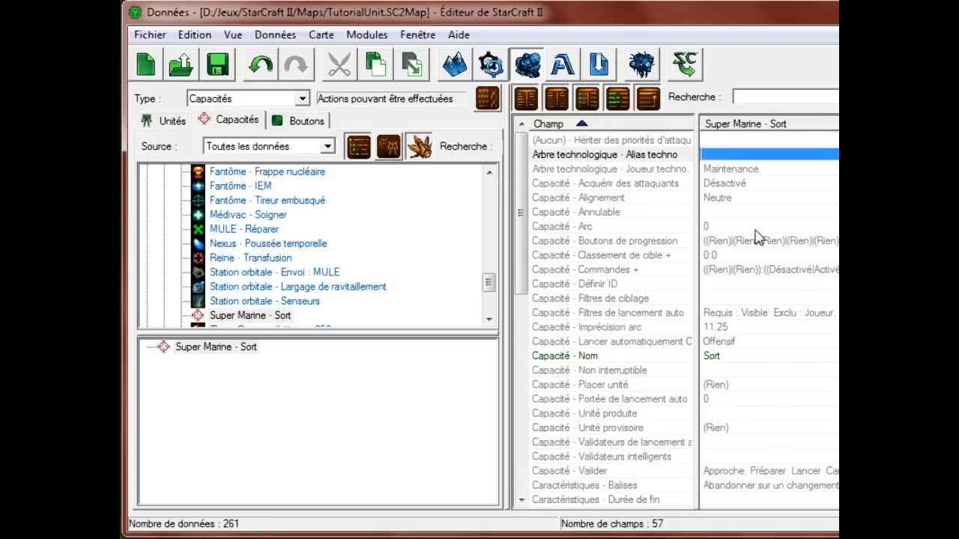
left_click(770, 140)
key("Down")
key("Down")
key("Down")
key("Down")
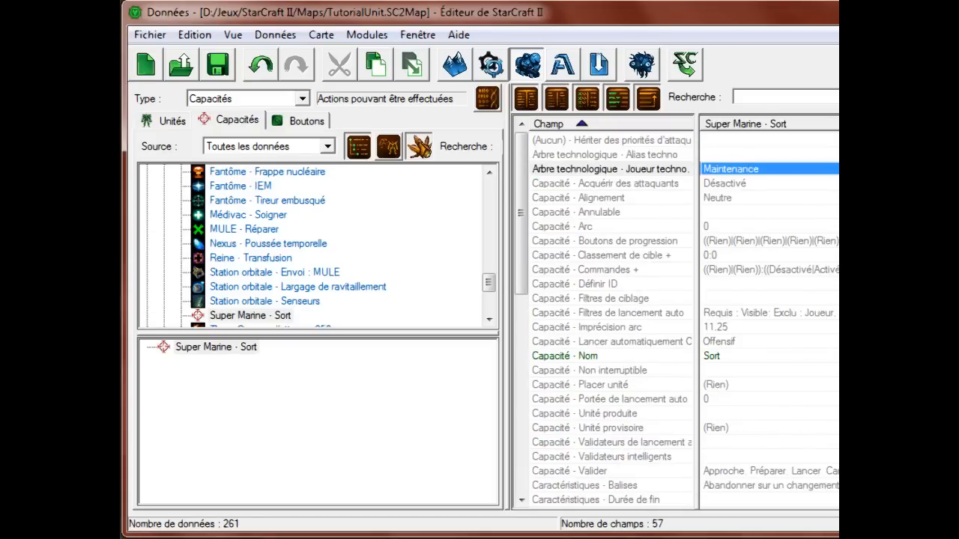
key("Down")
key("Down")
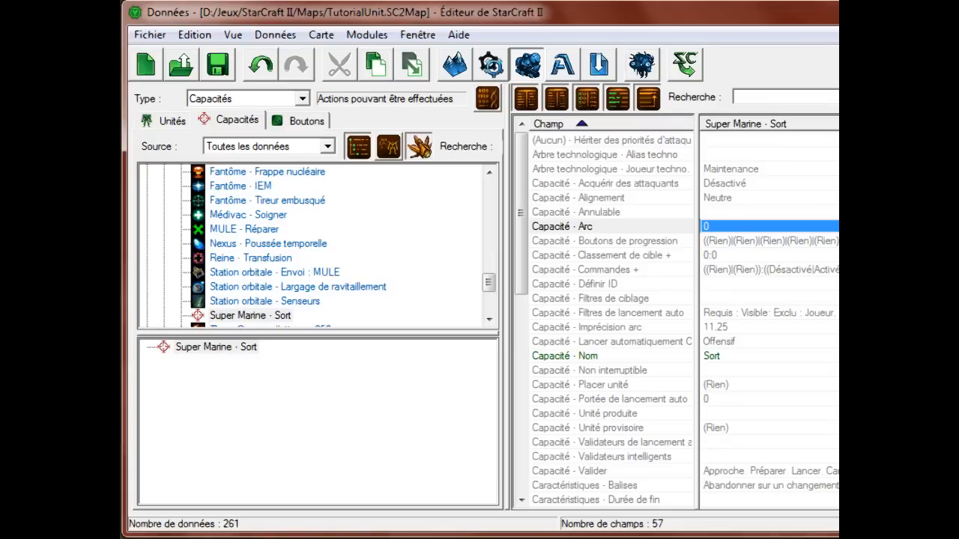
left_click(769, 241)
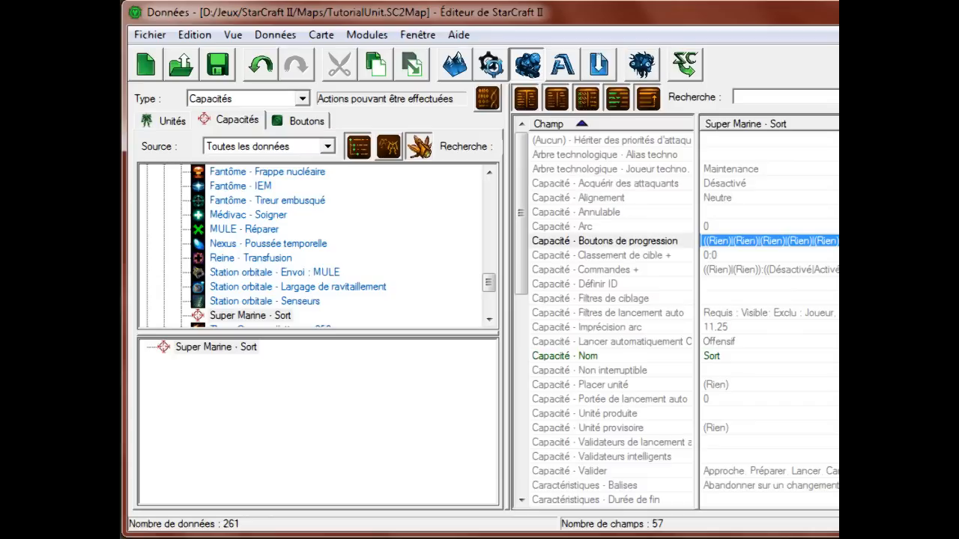
key("Return")
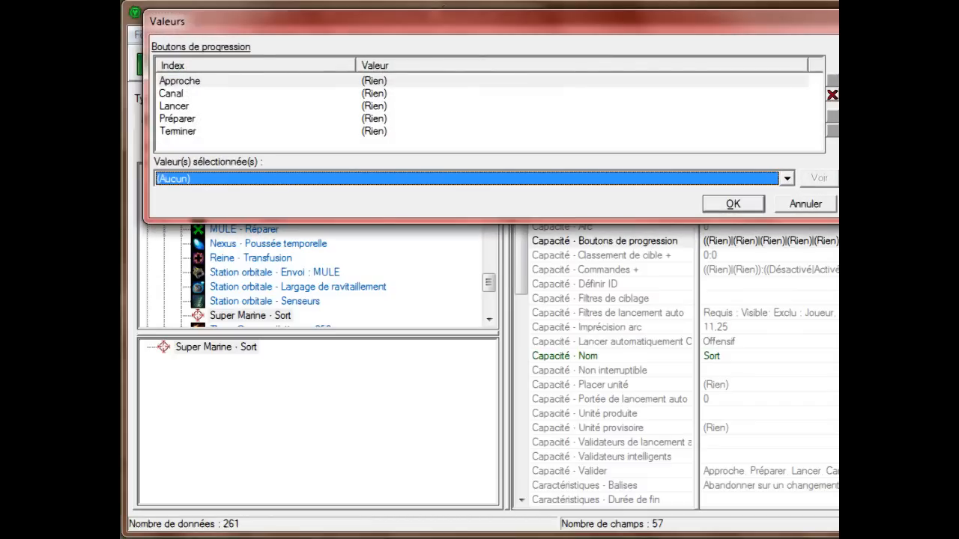
left_click(826, 208)
In the ability's Commandes, set the Bouton par défaut of the Exécuter command to Sort
key("Down")
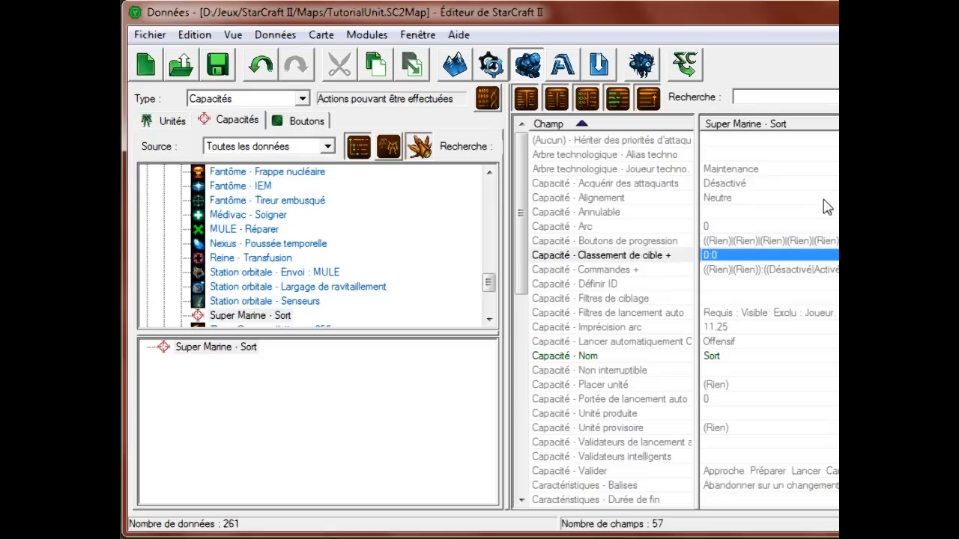
key("Down")
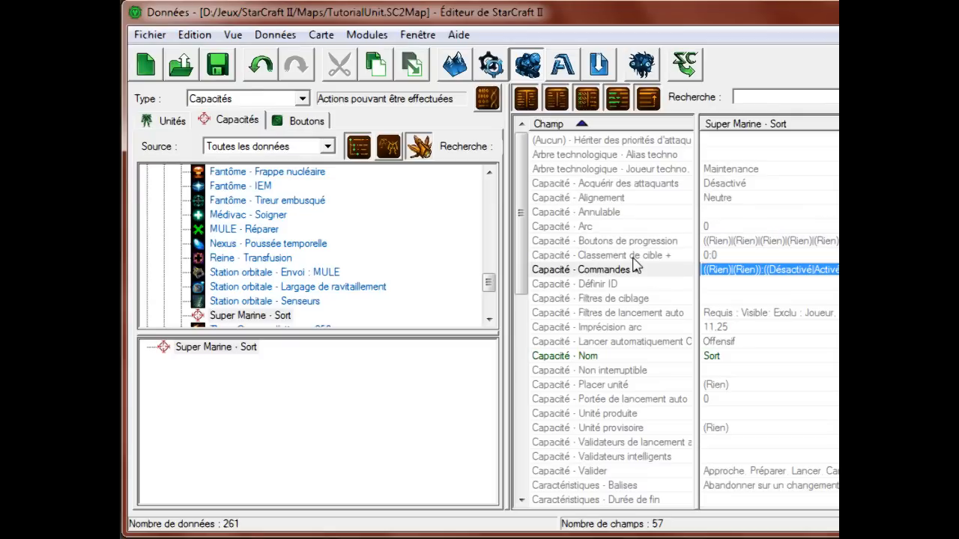
key("Return")
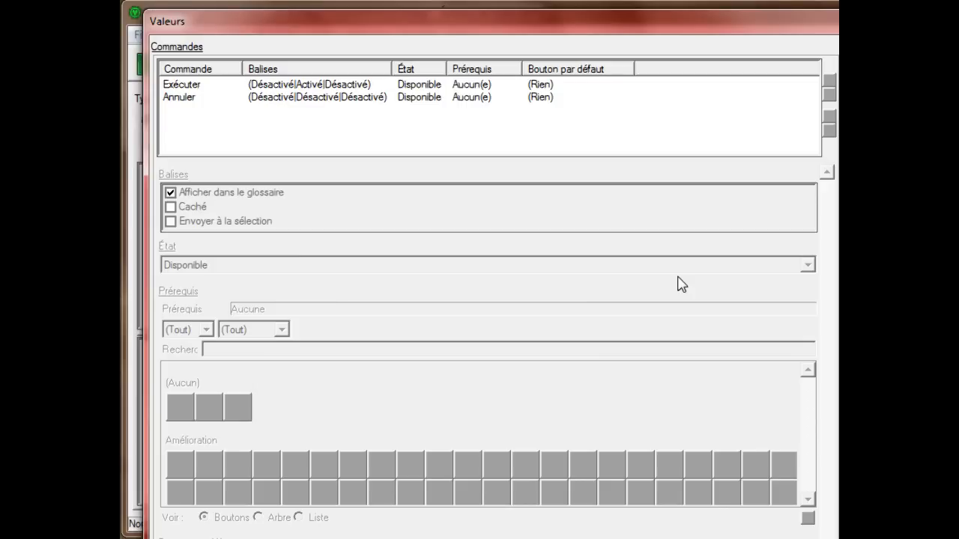
left_click(361, 97)
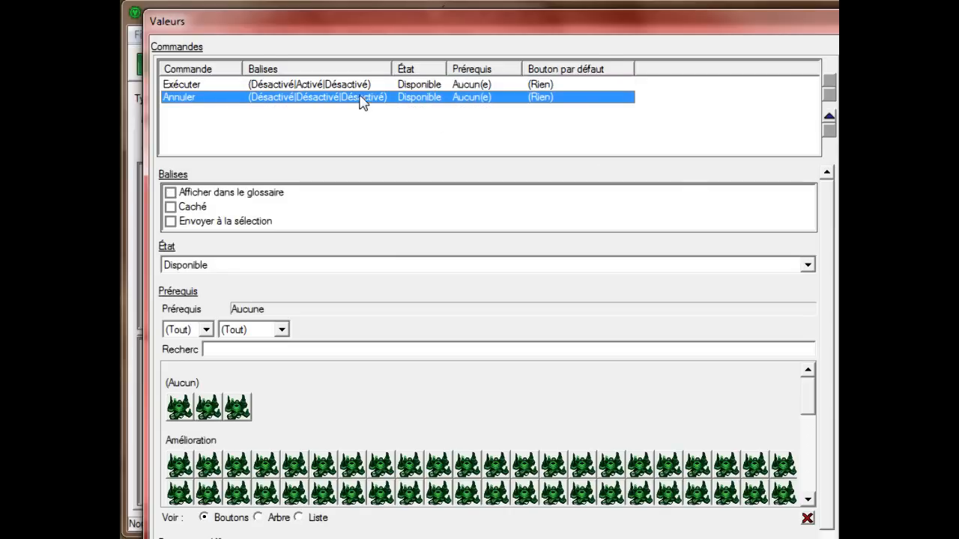
left_click(212, 86)
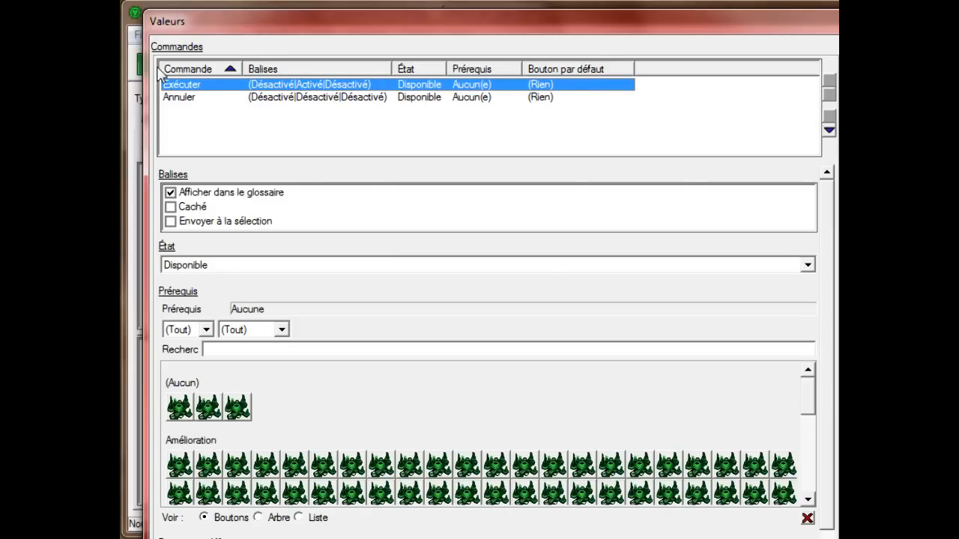
scroll(833, 213, "down", 1)
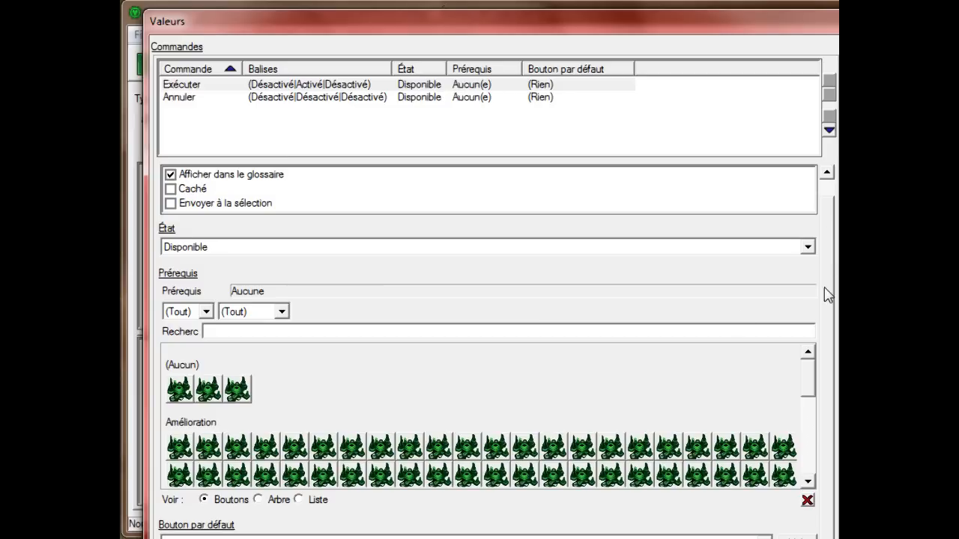
left_click(226, 531)
left_click(170, 536)
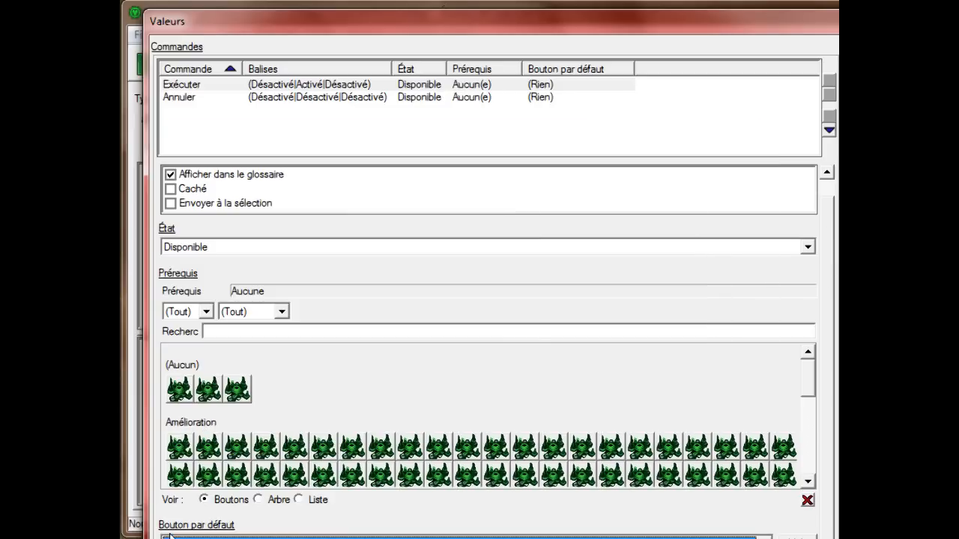
scroll(370, 221, "up", 1)
scroll(358, 248, "down", 1)
left_click(268, 533)
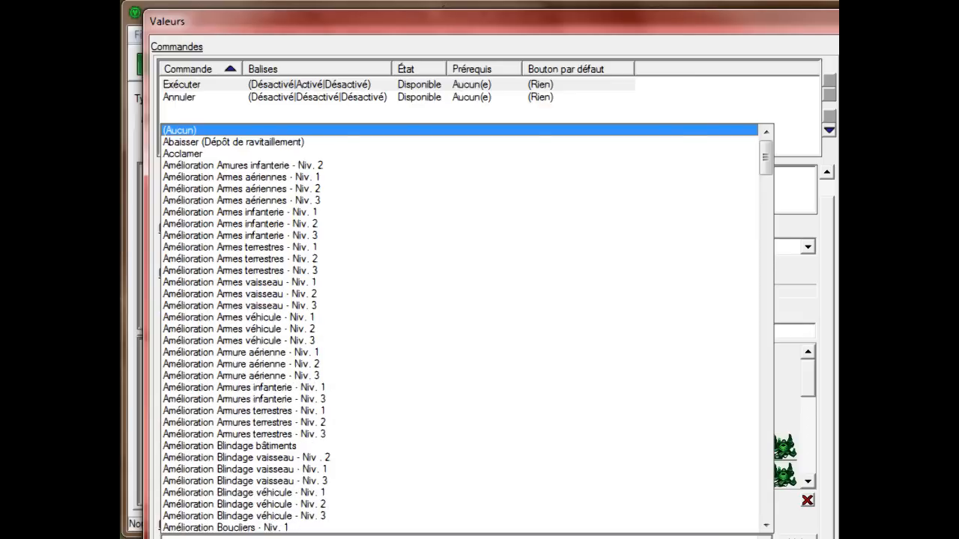
key("Escape")
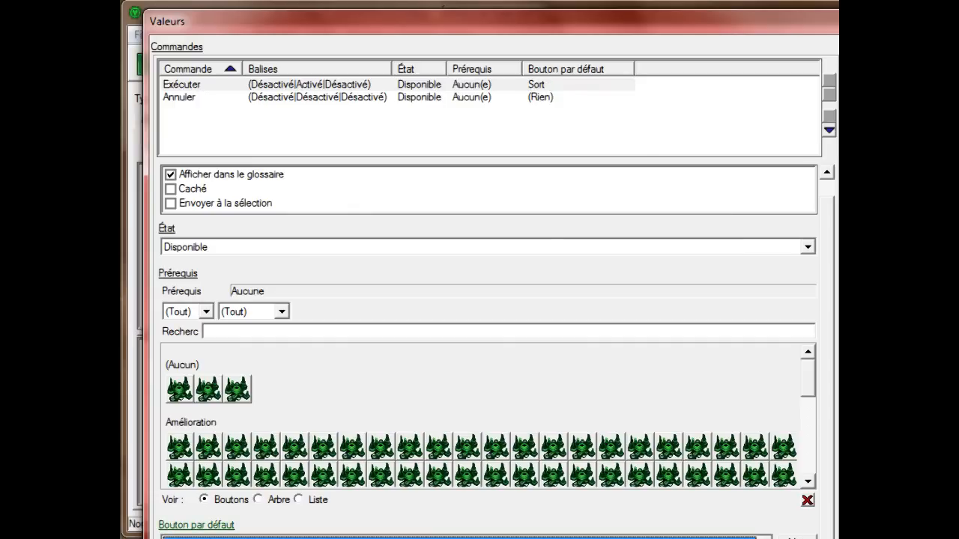
key("Return")
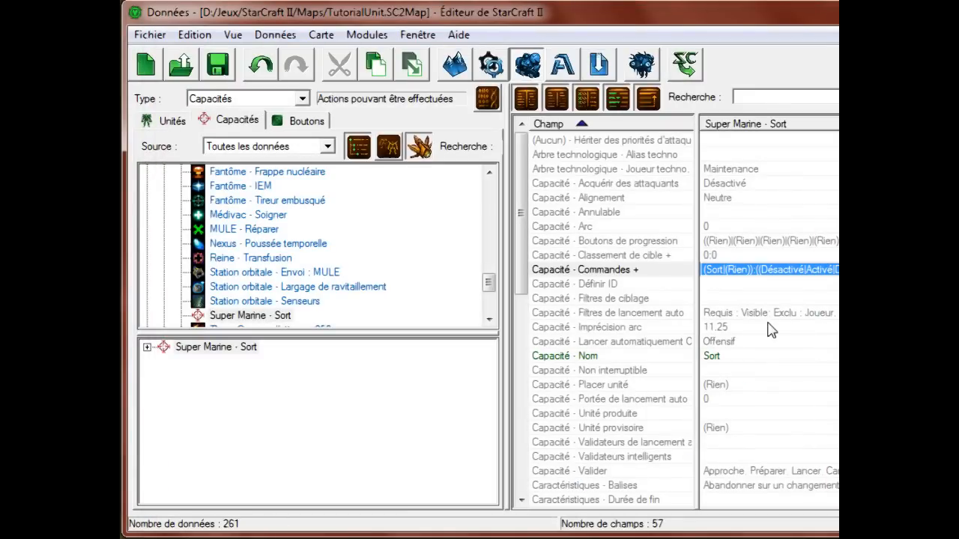
Expand the data linked to the Super Marine - Sort ability to show its Sort button
scroll(727, 290, "down", 2)
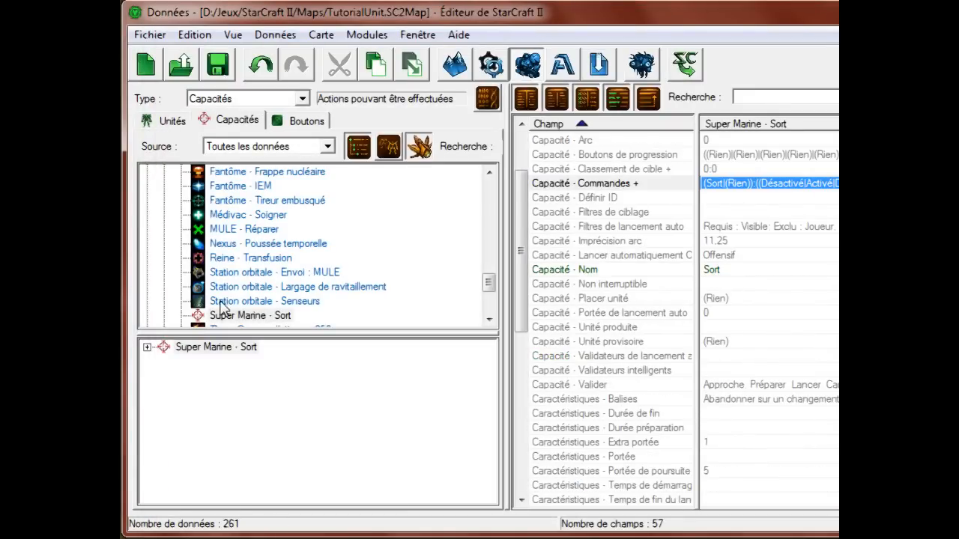
left_click(202, 319)
left_click(146, 347)
left_click(204, 363)
left_click(217, 375)
Reconfirm the Super Marine - Sort ability's Nom as Sort to refresh its entry, and save the map
left_click(217, 318)
scroll(600, 315, "down", 2)
left_click(719, 275)
double_click(718, 272)
key("Return")
left_click(229, 325)
left_click(210, 303)
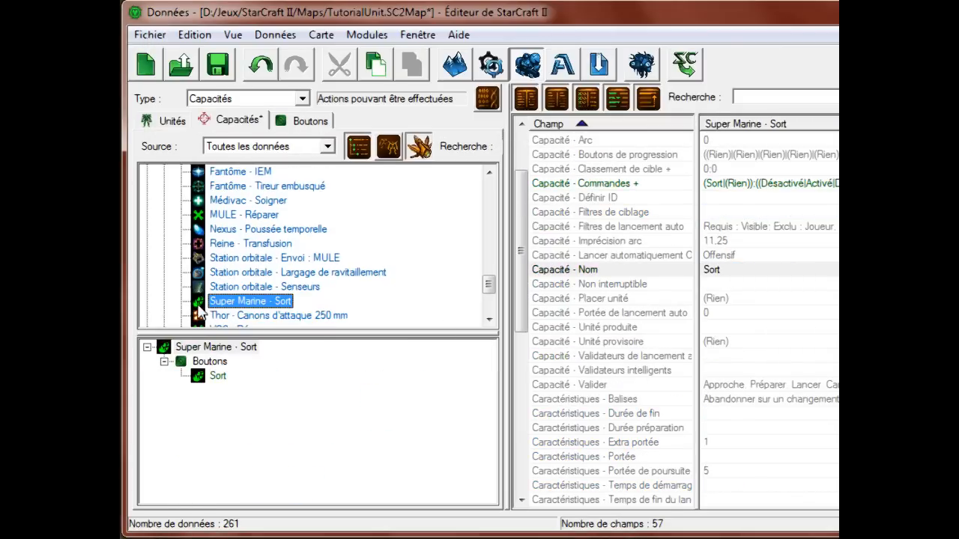
key("ctrl+s")
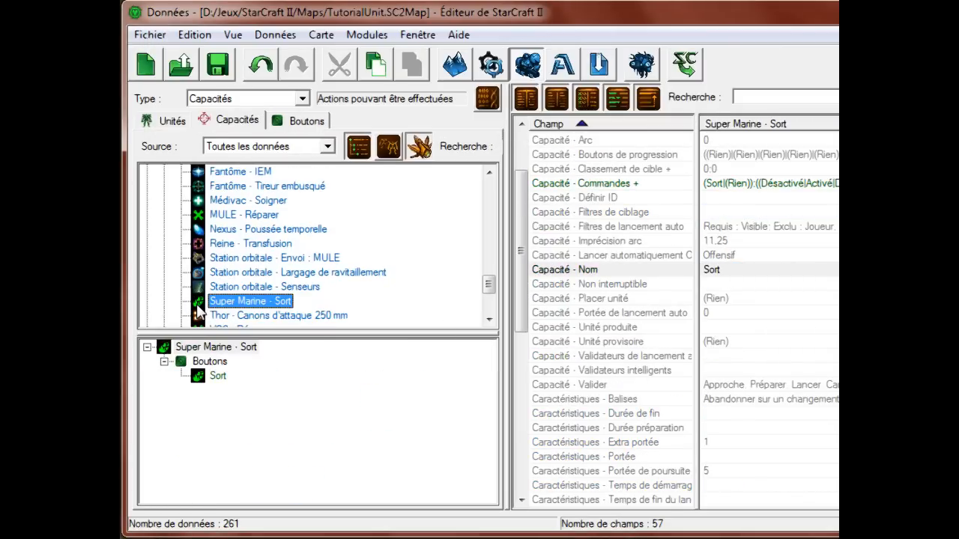
Examine the ability's targeting and autocast fields, from Définir ID through Filtres de ciblage and Imprécision arc to Lancer automatiquement
left_click(763, 198)
left_click(769, 212)
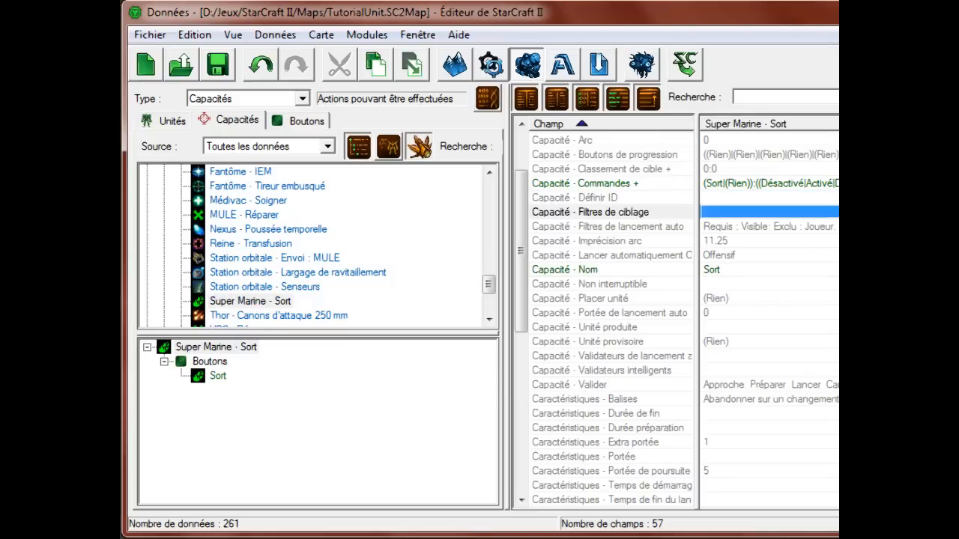
left_click(619, 216)
left_click(784, 215)
left_click(725, 226)
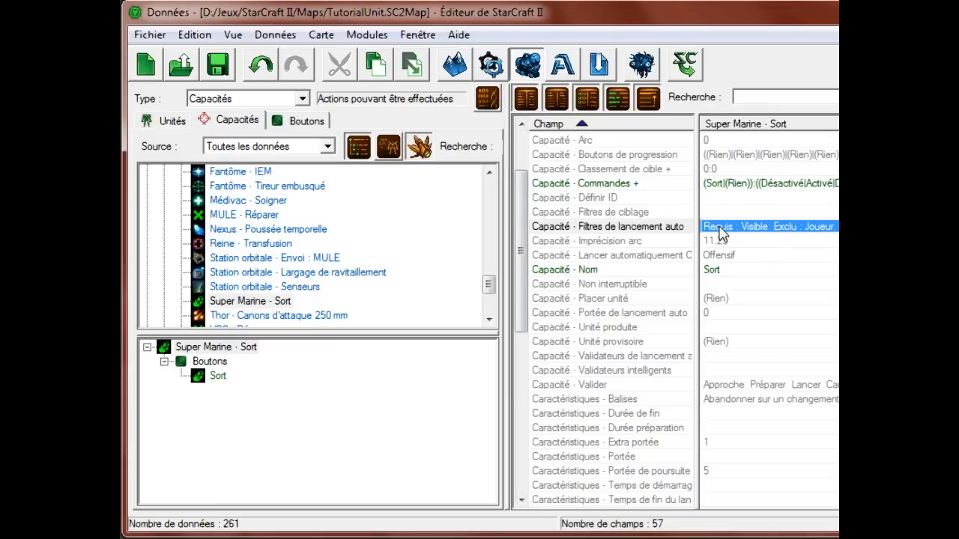
left_click(760, 240)
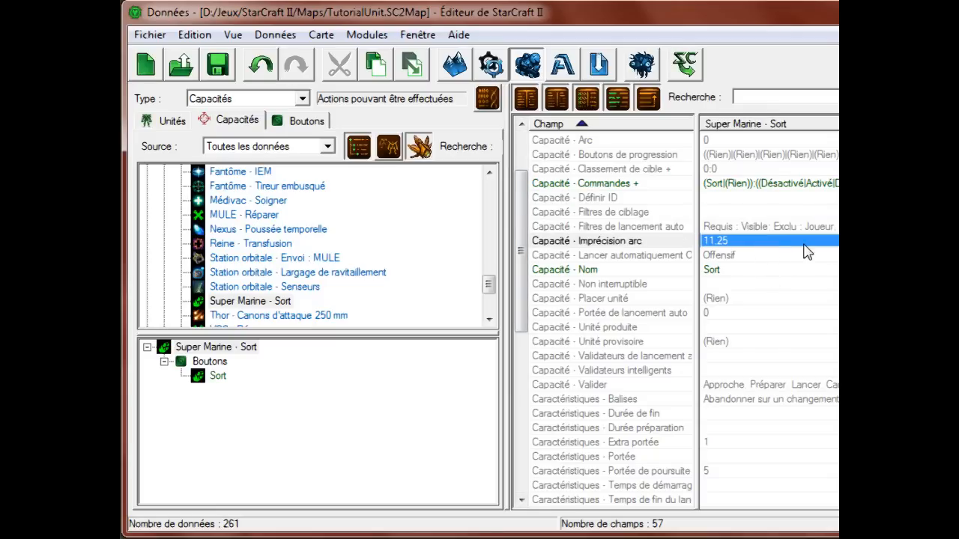
left_click(776, 257)
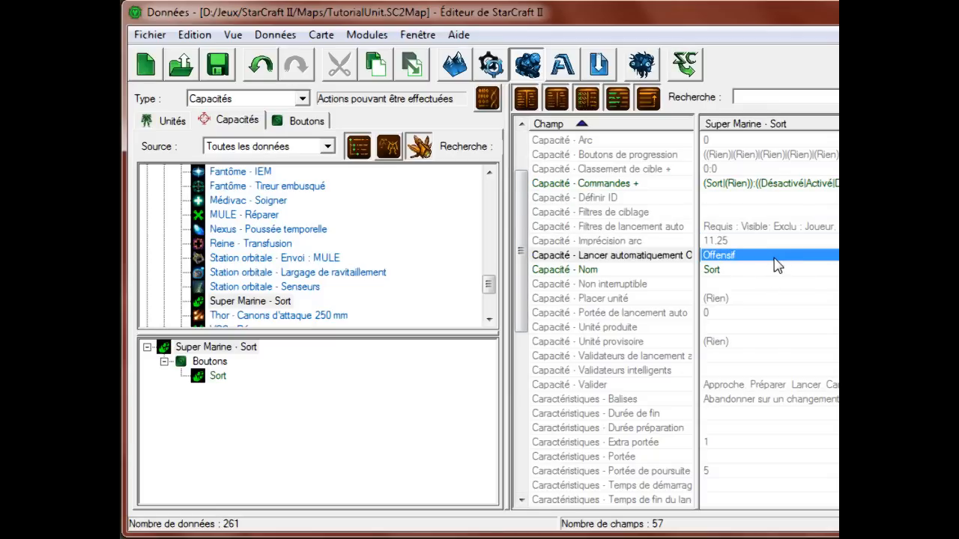
Examine the ability's fields from Nom to Validateurs intelligents, widening the Champ column to read the full field names
left_click(764, 272)
key("Down")
key("Down")
key("Up")
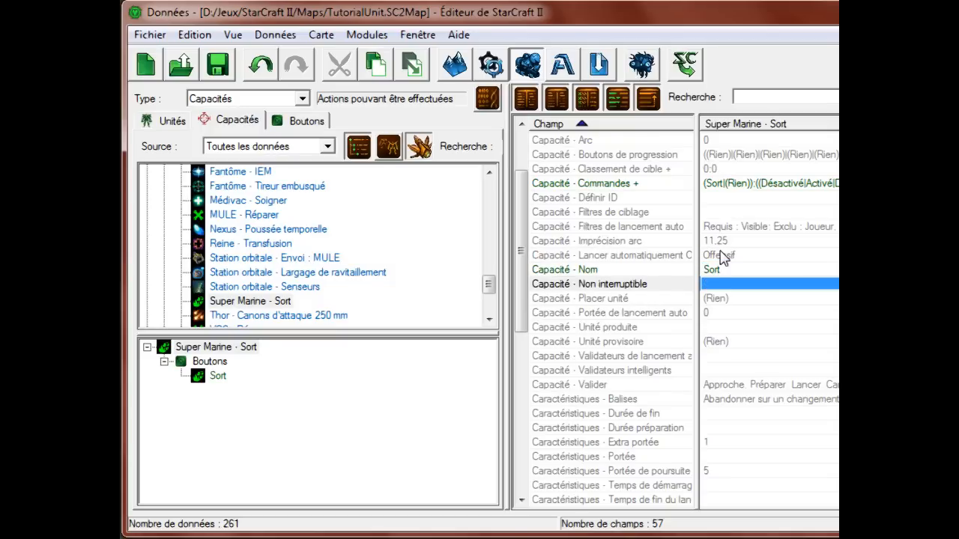
key("Down")
key("Down")
key("Down")
key("Down")
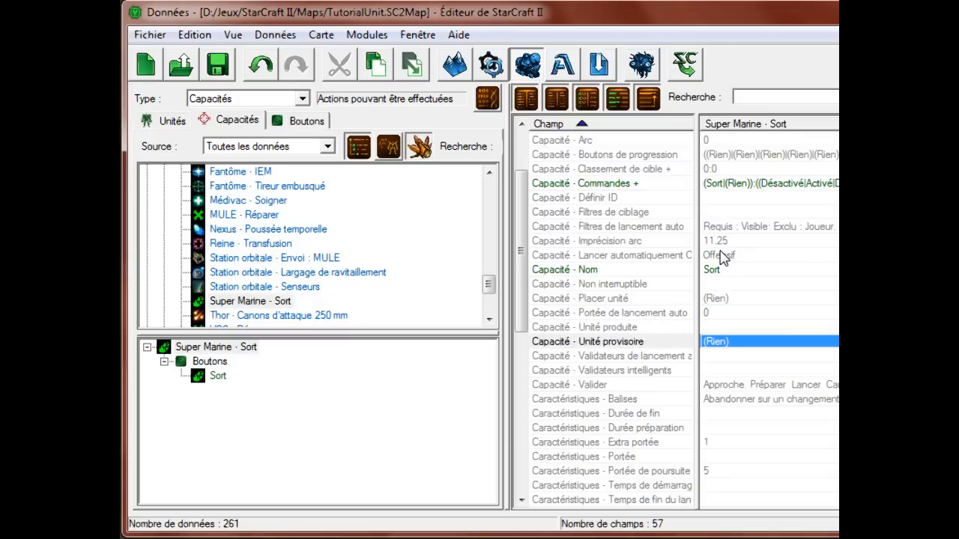
key("Up")
key("Up")
key("Down")
key("Down")
key("Down")
key("Down")
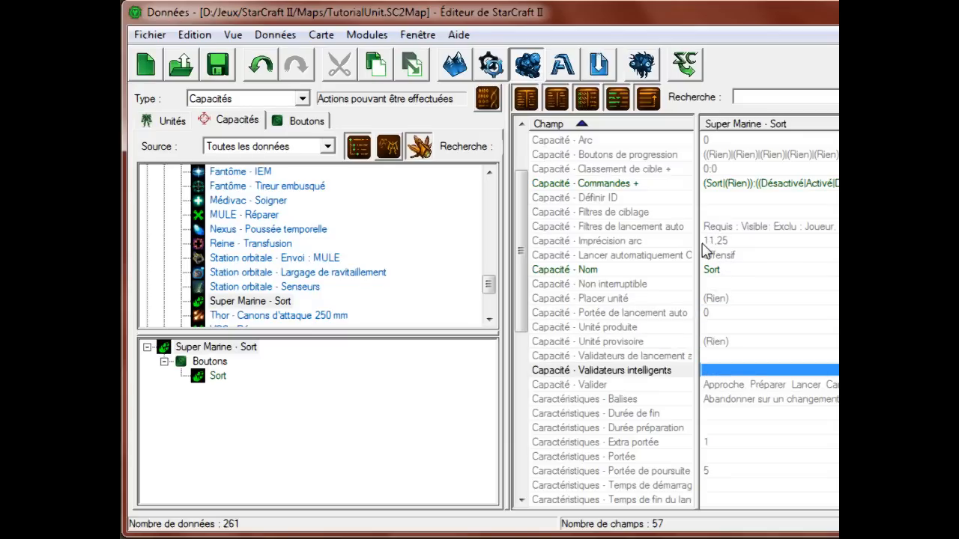
left_click_drag(704, 251, 723, 253)
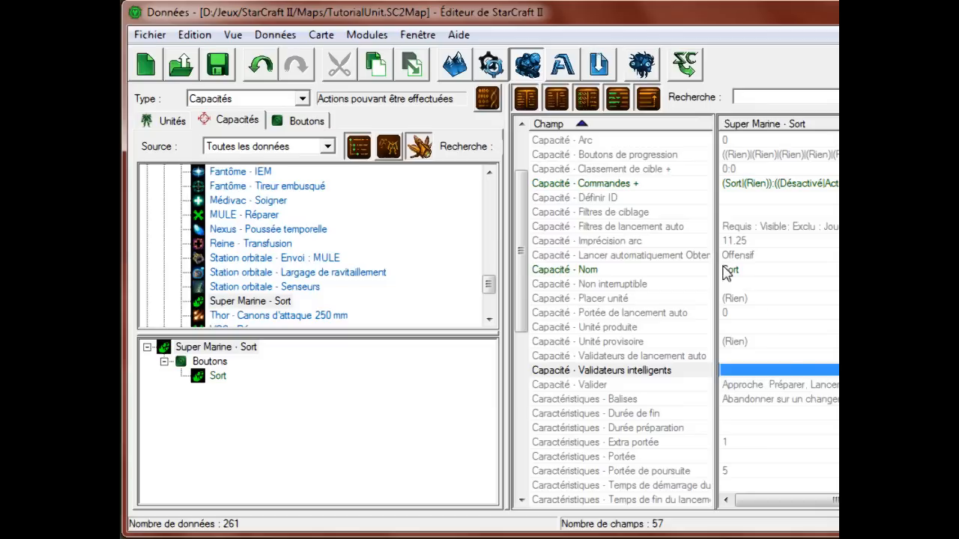
Examine the ability's Validateurs de lancement auto and Validateurs intelligents fields, narrowing the Champ column to show more of the values
left_click(785, 359)
key("Down")
key("Up")
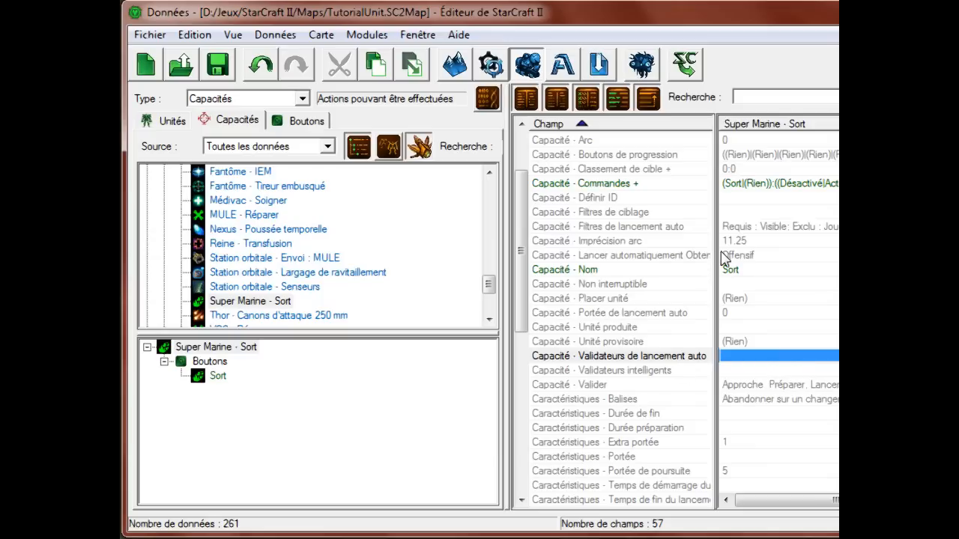
left_click_drag(718, 253, 700, 253)
scroll(730, 341, "down", 2)
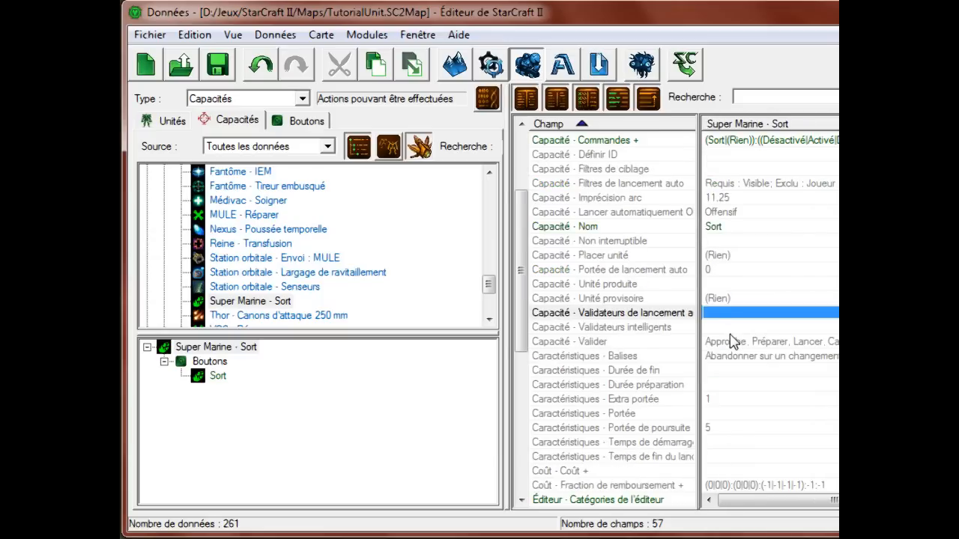
left_click(744, 324)
double_click(746, 326)
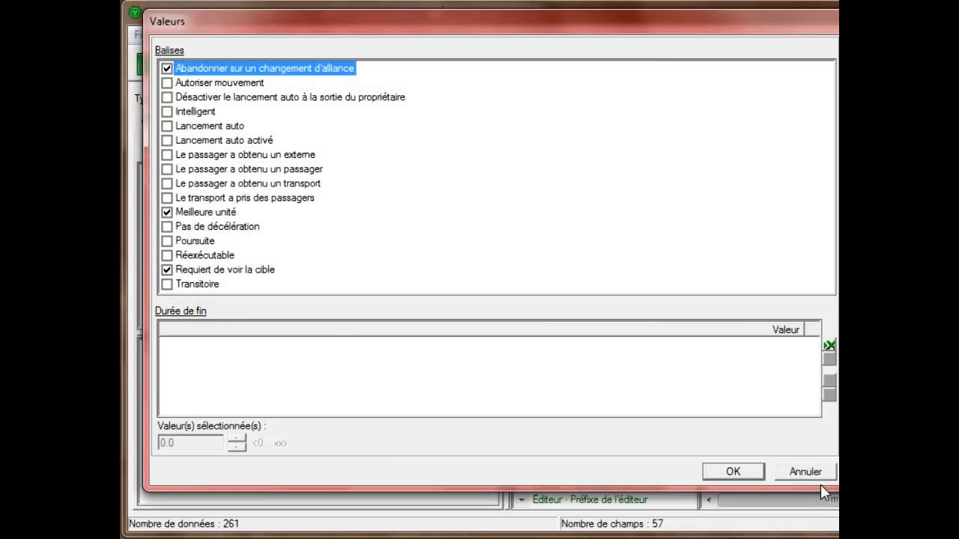
left_click(820, 481)
Examine the ability's Balises flags, toggling Lancement auto and Lancement auto activé on and off, keep the original selection and save the map
double_click(747, 313)
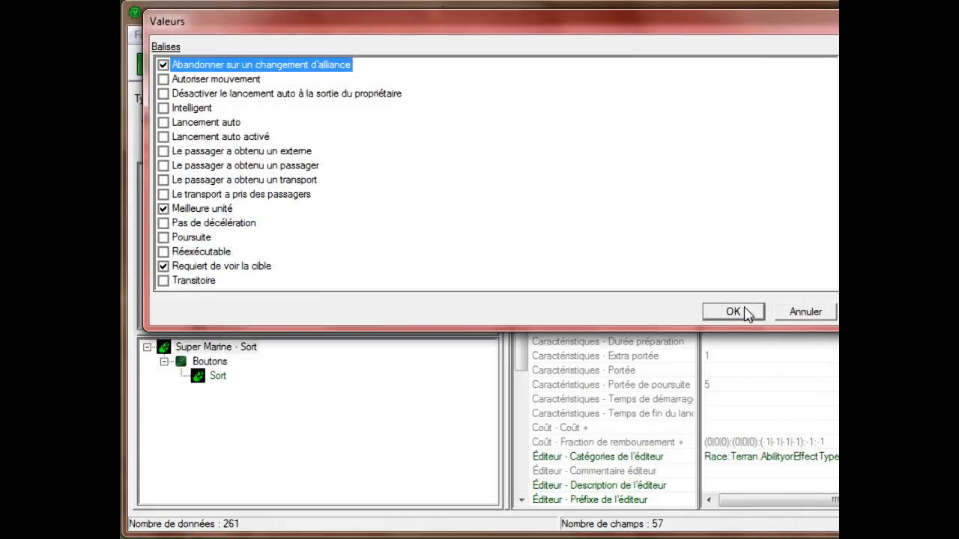
left_click(164, 122)
left_click(163, 122)
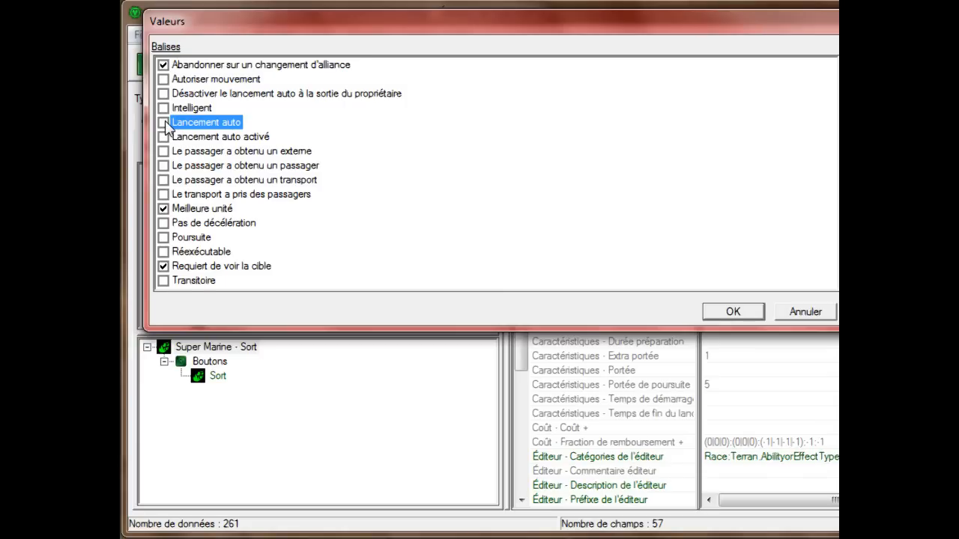
left_click(164, 137)
left_click(164, 137)
left_click(163, 123)
left_click(164, 137)
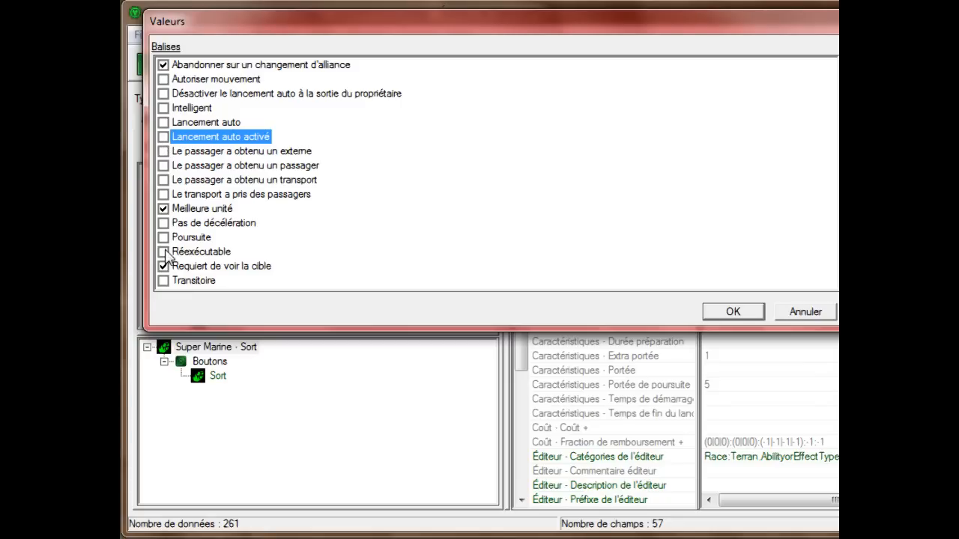
left_click(192, 269)
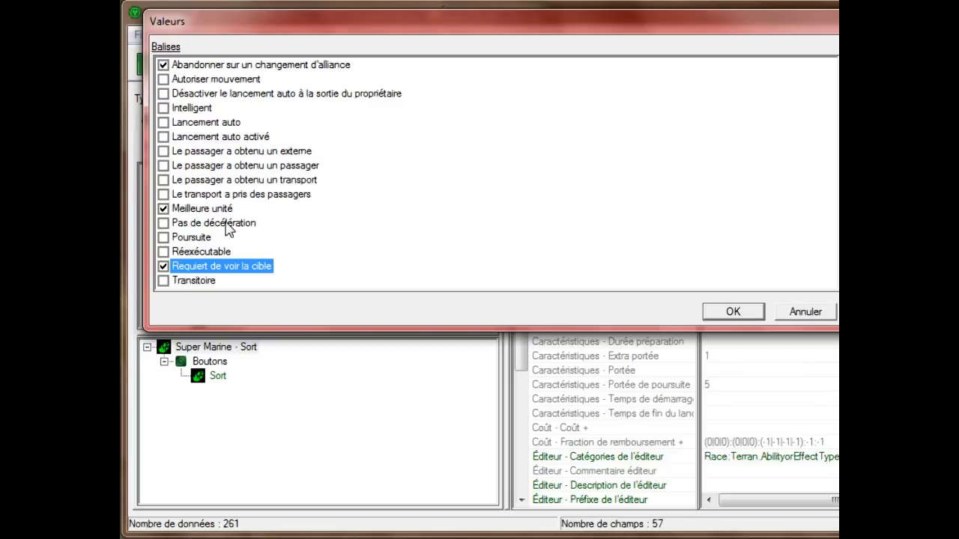
left_click(223, 212)
left_click(226, 66)
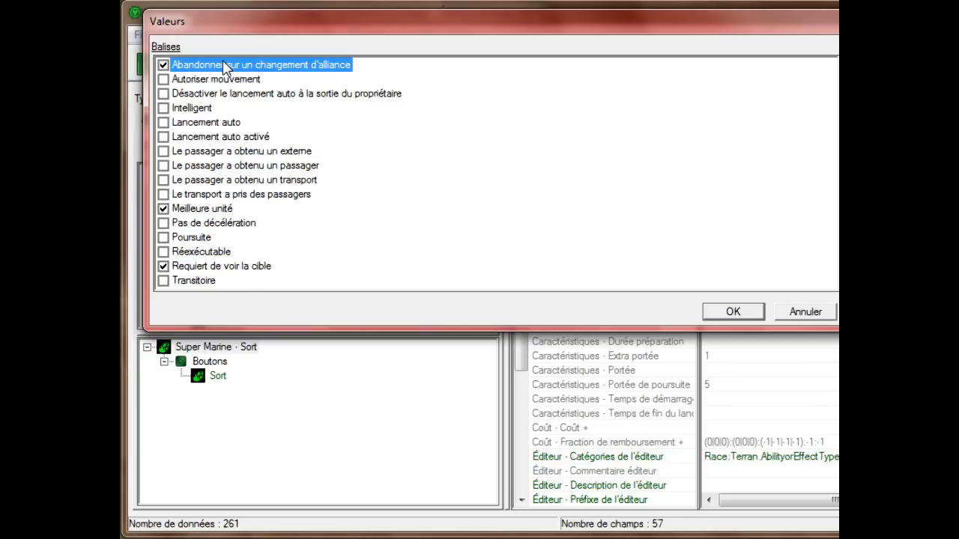
left_click(732, 312)
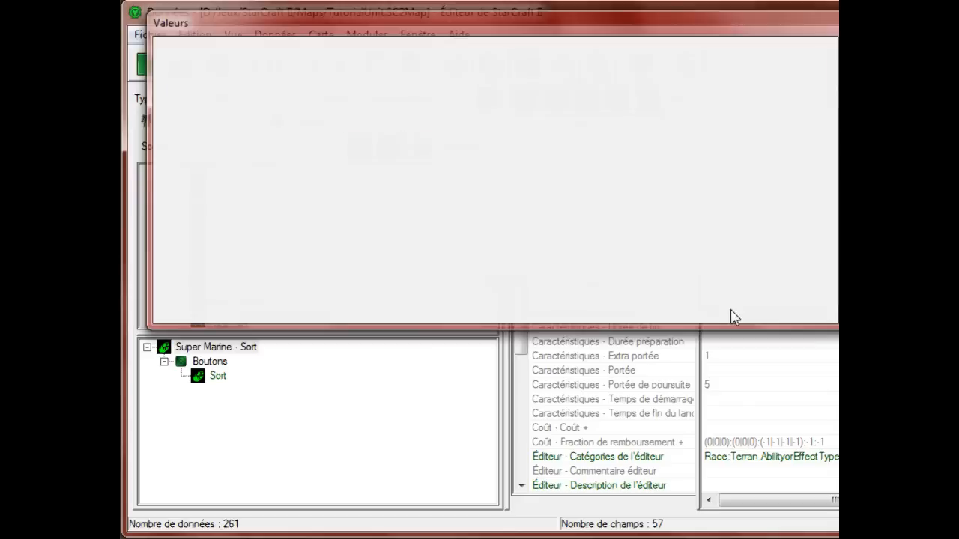
left_click(219, 66)
Examine the ability's Caractéristiques timing fields, from Durée de fin to Temps de fin du lancement
left_click(722, 328)
scroll(723, 332, "down", 2)
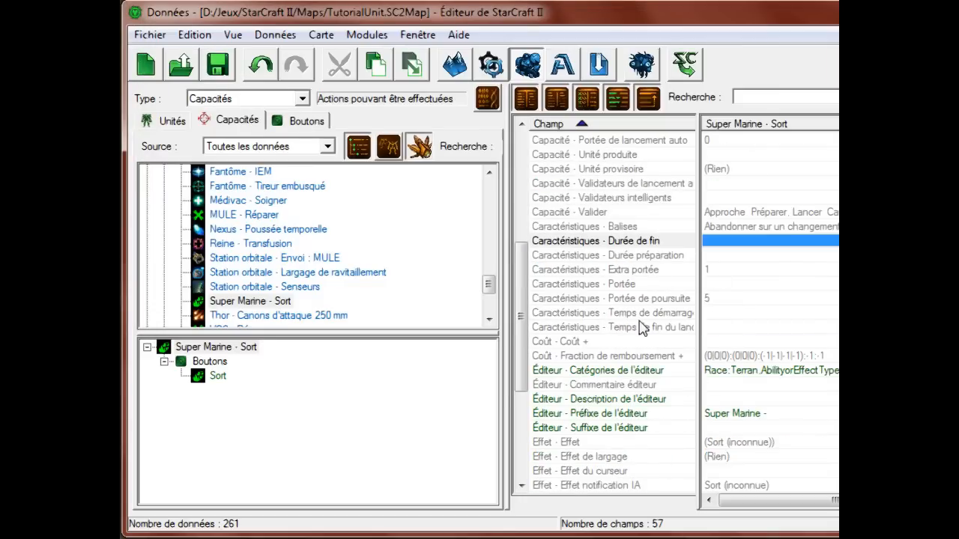
left_click_drag(727, 245, 721, 331)
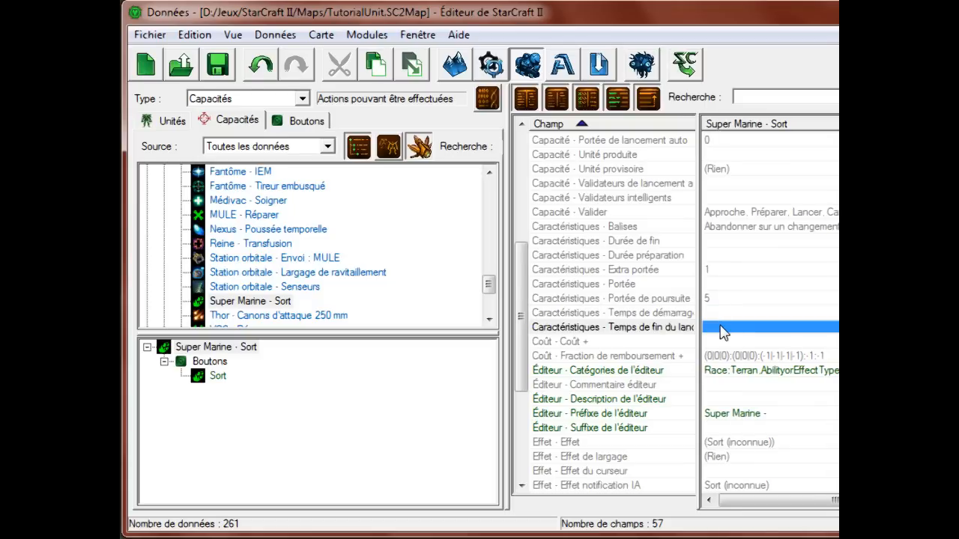
left_click(211, 69)
Add a Portée value of 8 to the Super Marine - Sort ability and save the map
left_click(776, 301)
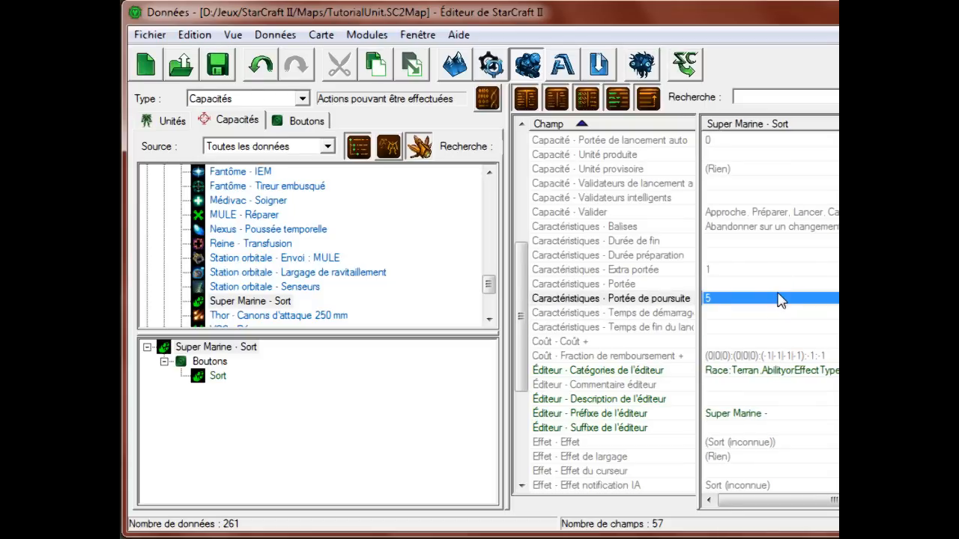
left_click(777, 290)
double_click(778, 288)
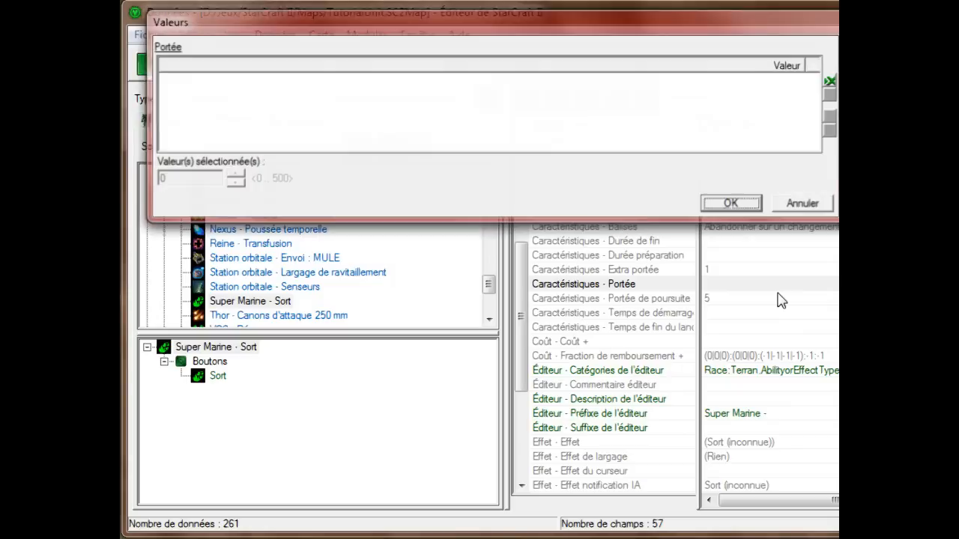
left_click(831, 81)
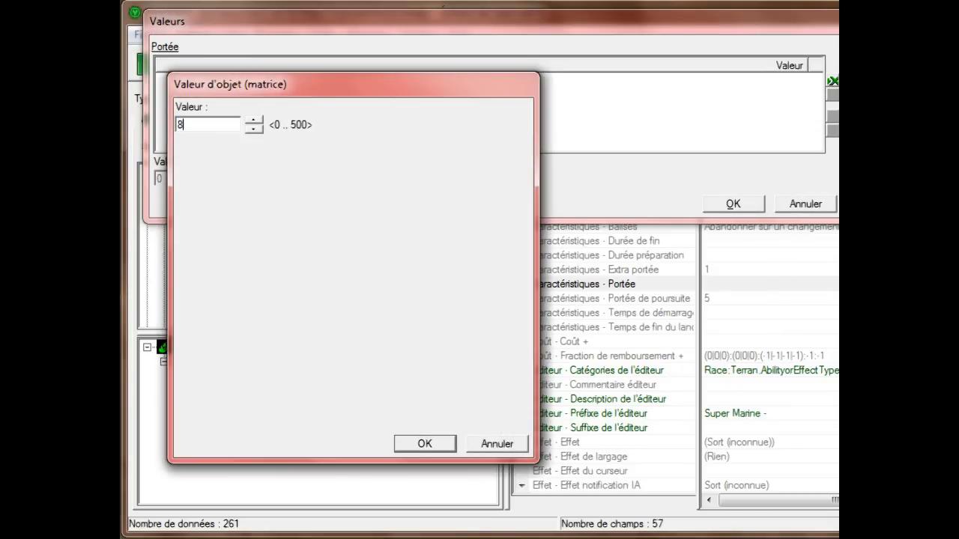
left_click(427, 445)
left_click(733, 204)
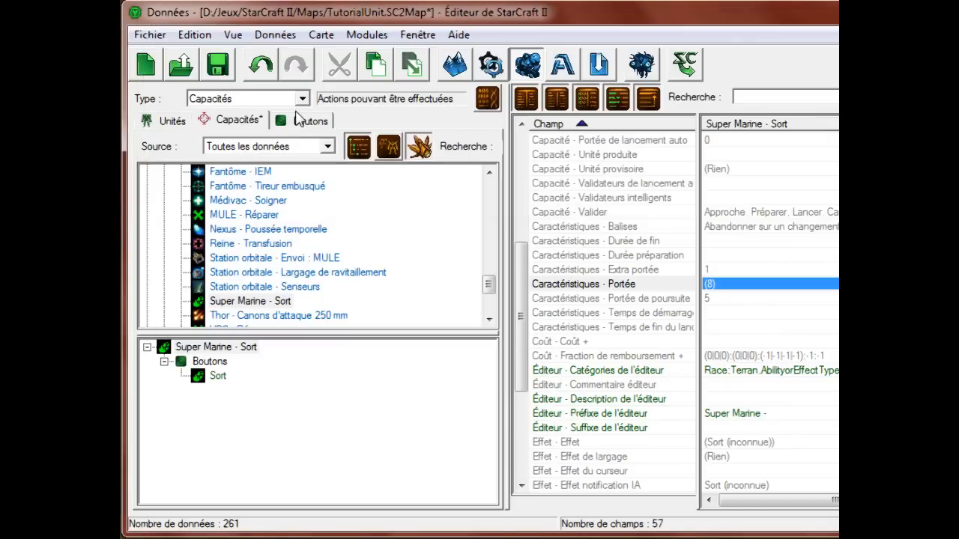
left_click(198, 58)
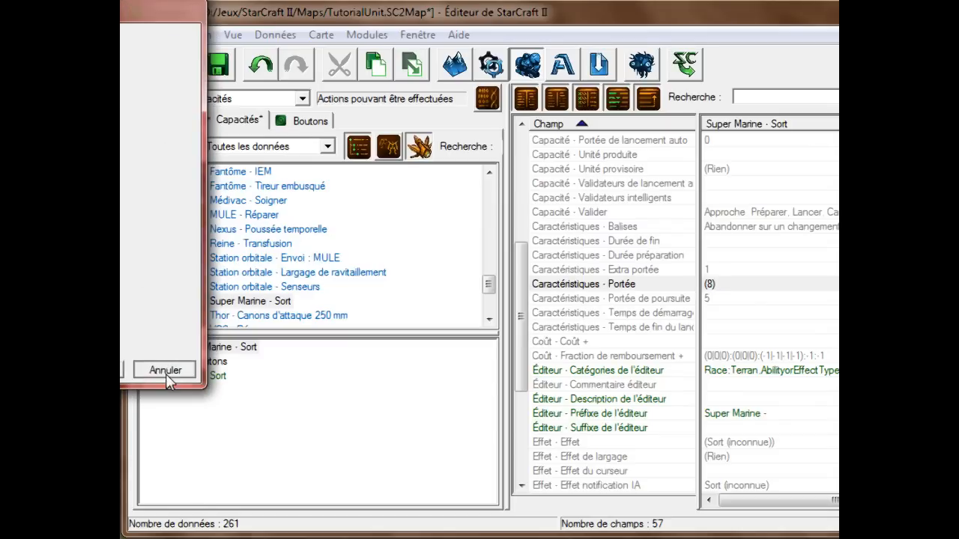
left_click(165, 374)
left_click(227, 73)
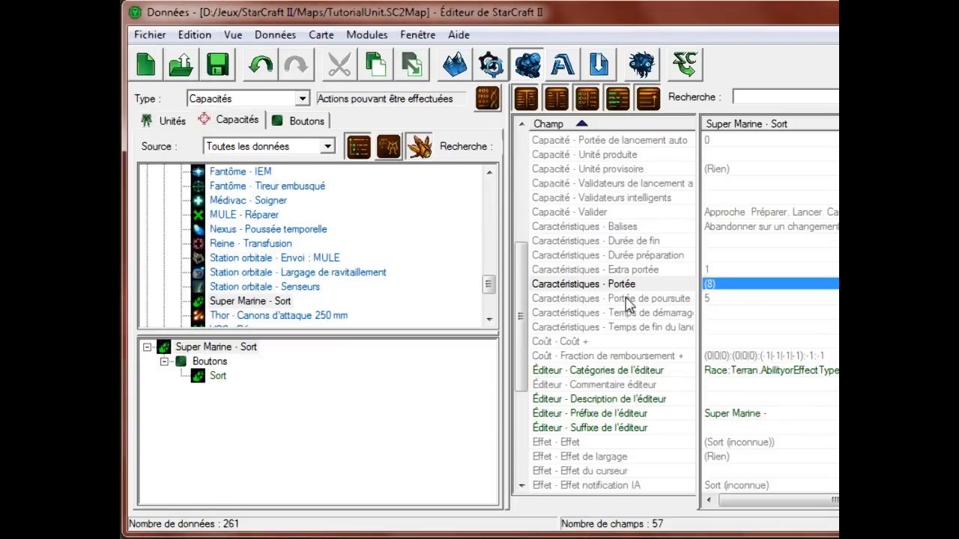
Compare the ability's Durée de fin and Durée préparation fields with its Temps de démarrage and Temps de fin du lancement fields
left_click(727, 313)
scroll(728, 316, "down", 1)
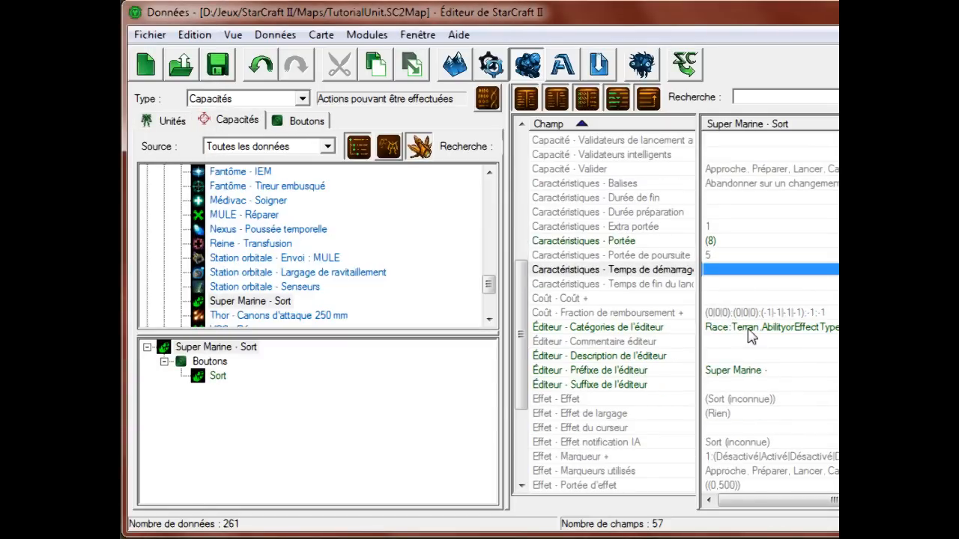
left_click(734, 285)
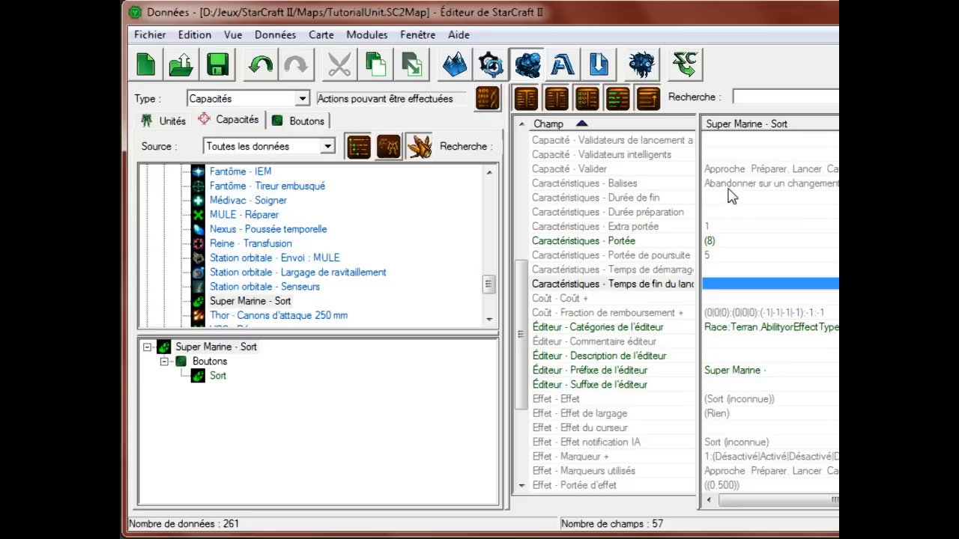
left_click_drag(728, 187, 728, 198)
left_click(728, 214)
left_click(733, 198)
left_click(720, 269)
left_click(721, 284)
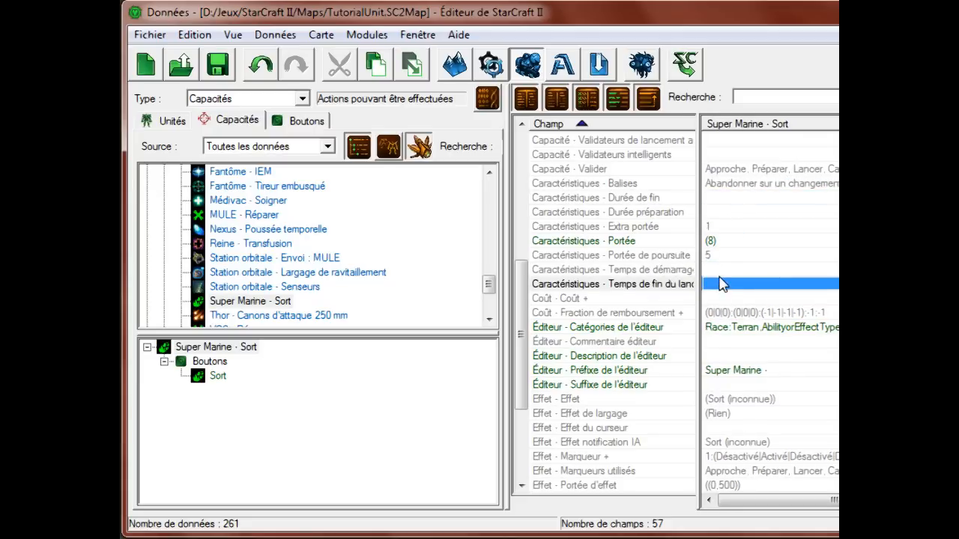
left_click(723, 271)
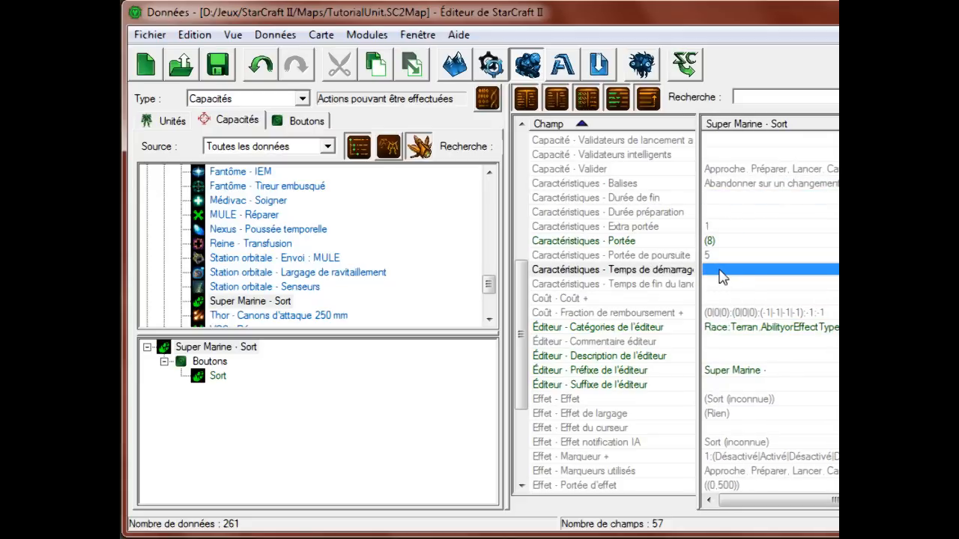
left_click(706, 201)
left_click(707, 212)
left_click(713, 196)
left_click(735, 285)
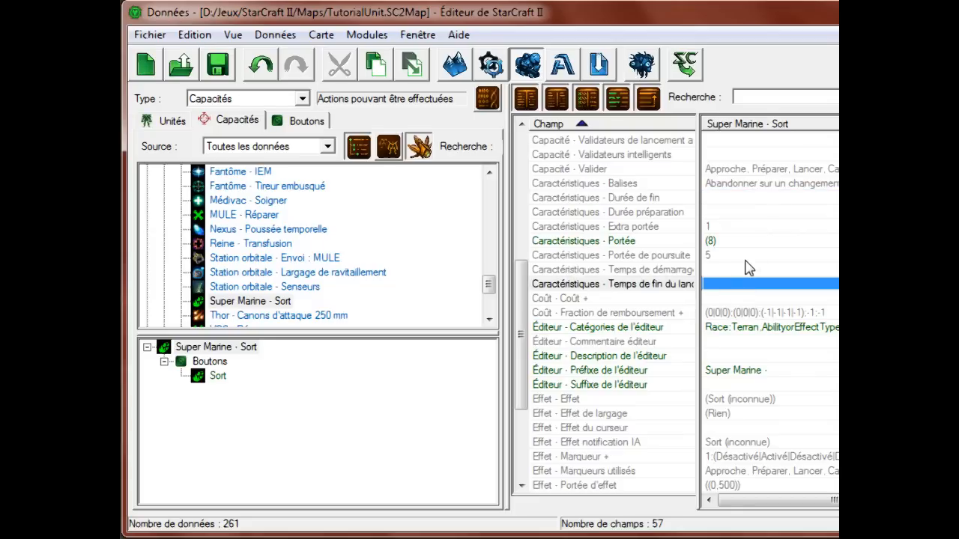
left_click(672, 273)
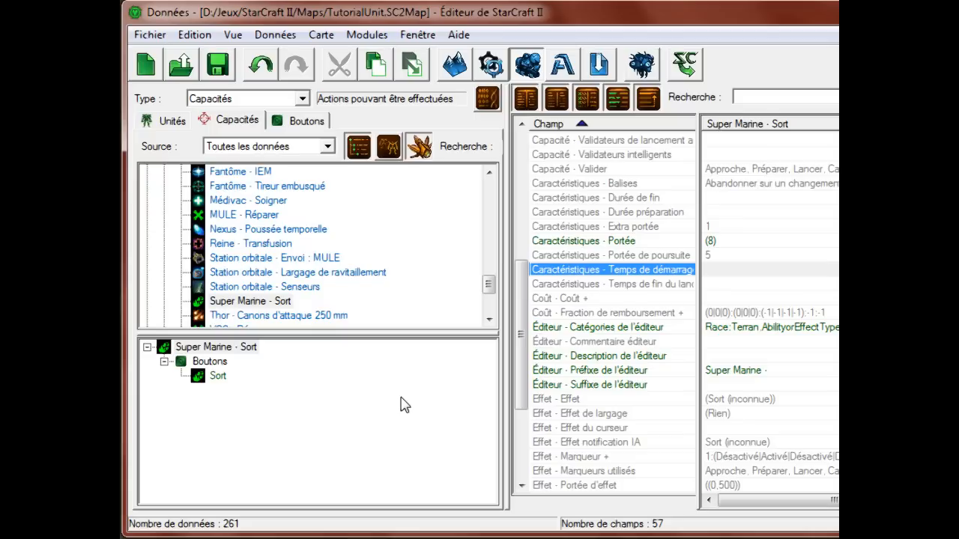
Open the ability's Coût values and add a new cost entry
left_click(727, 303)
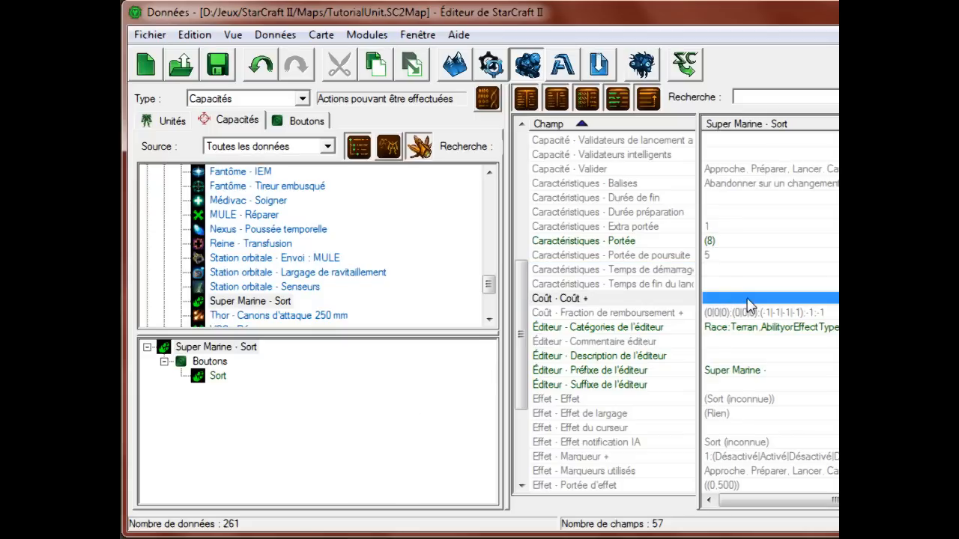
left_click(747, 301)
double_click(746, 301)
mouse_move(603, 30)
left_mouse_down()
mouse_move(605, 11)
mouse_move(604, 71)
mouse_move(600, 34)
left_mouse_up()
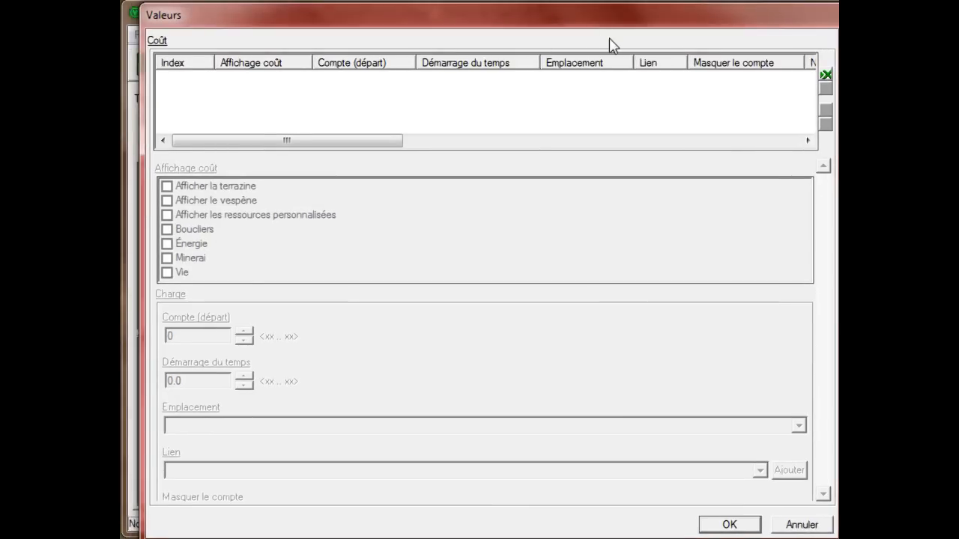
left_click(826, 76)
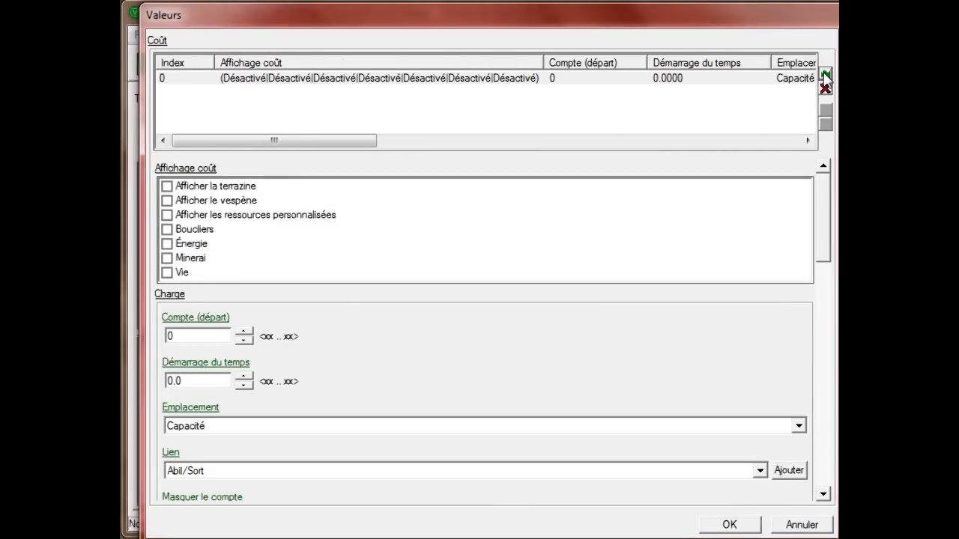
left_click(761, 94)
left_click(754, 82)
Set the Énergie cost under Signes vitaux to 50 for the new cost entry
left_click_drag(825, 204, 820, 466)
double_click(236, 392)
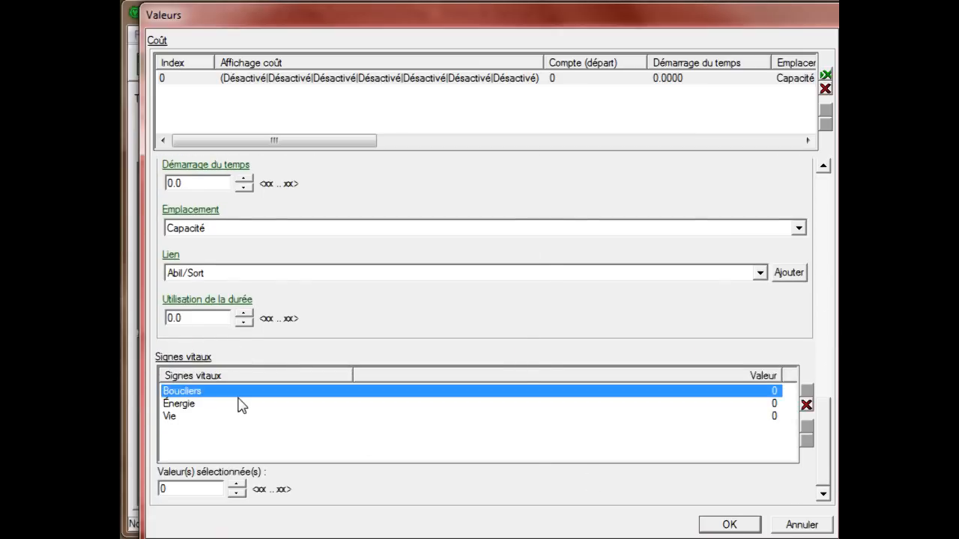
left_click(419, 444)
left_click(278, 409)
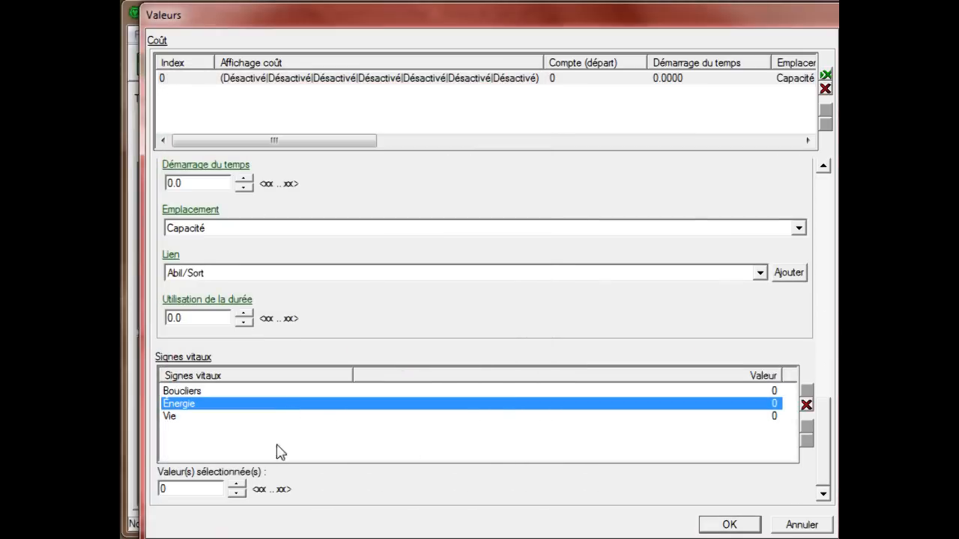
left_click(171, 489)
type("40")
key("BackSpace")
key("BackSpace")
type("50")
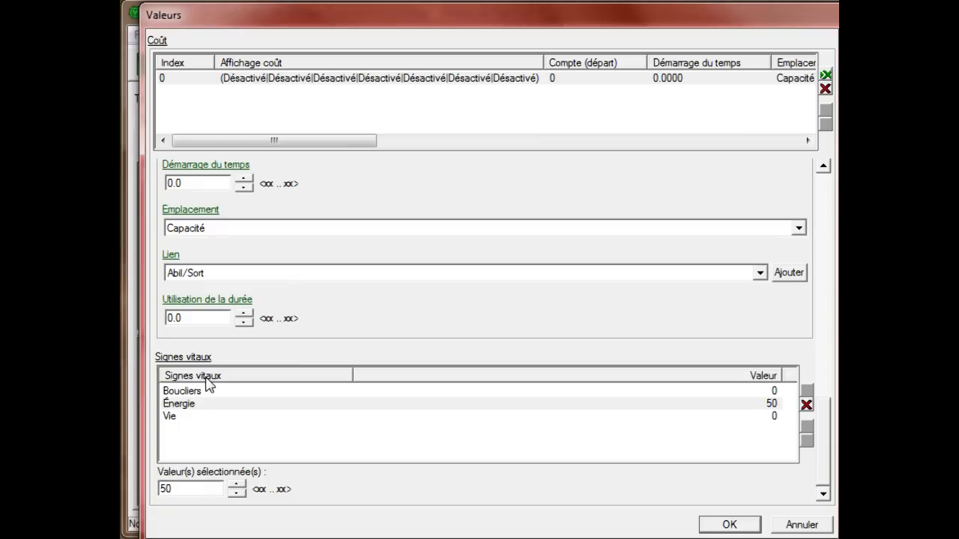
Examine the Charge, Coût en ressource technologie, Fraction de signes vitaux and Recharge sections of the new cost entry
double_click(199, 317)
scroll(232, 313, "up", 6)
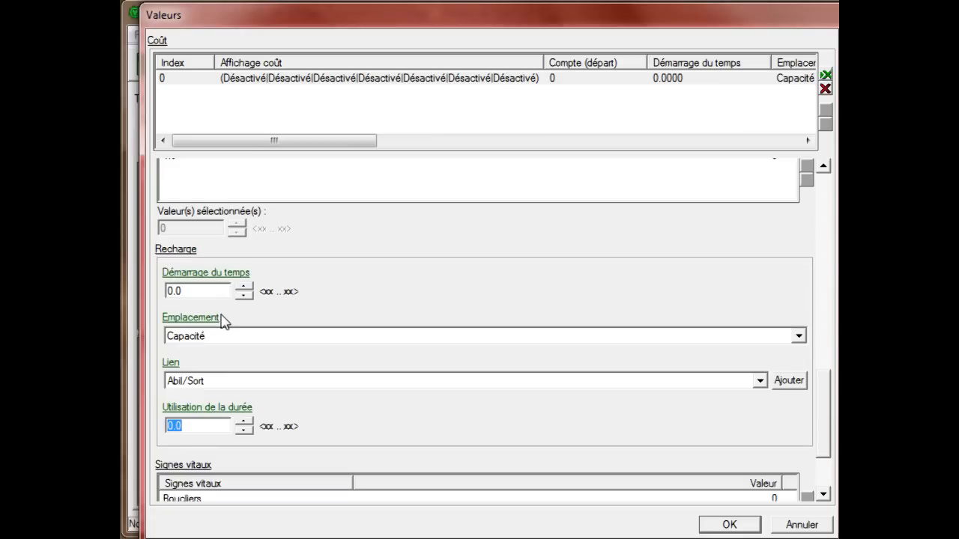
scroll(177, 369, "up", 10)
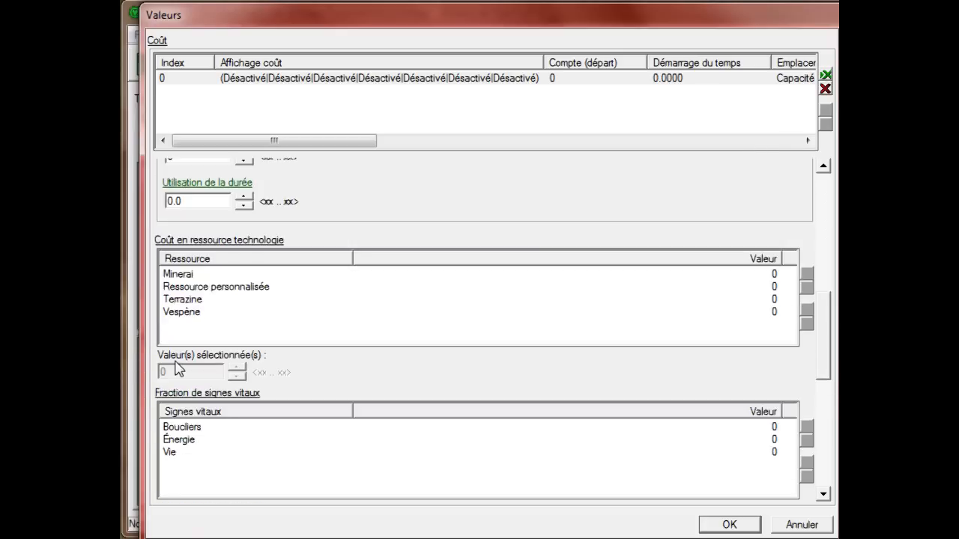
scroll(177, 369, "up", 4)
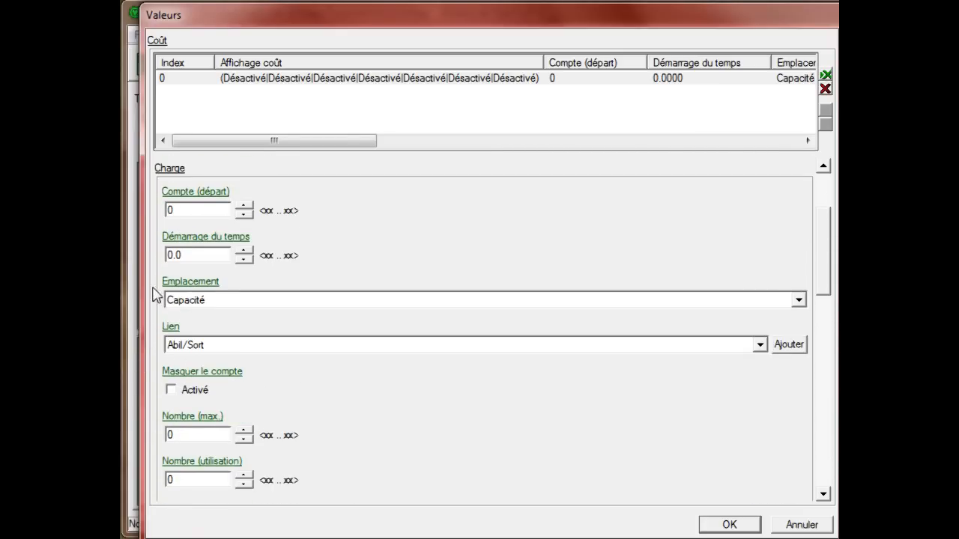
scroll(356, 404, "down", 3)
scroll(356, 404, "down", 6)
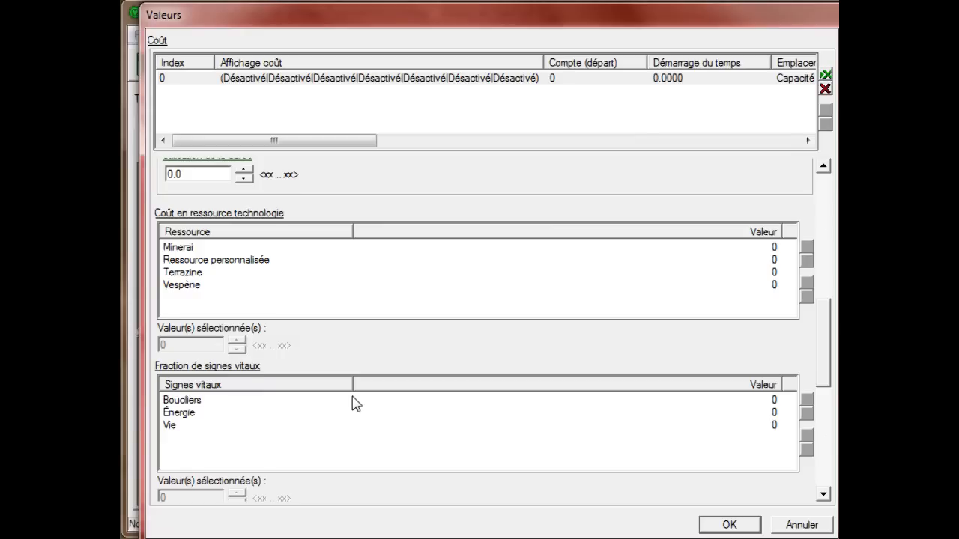
scroll(356, 404, "down", 4)
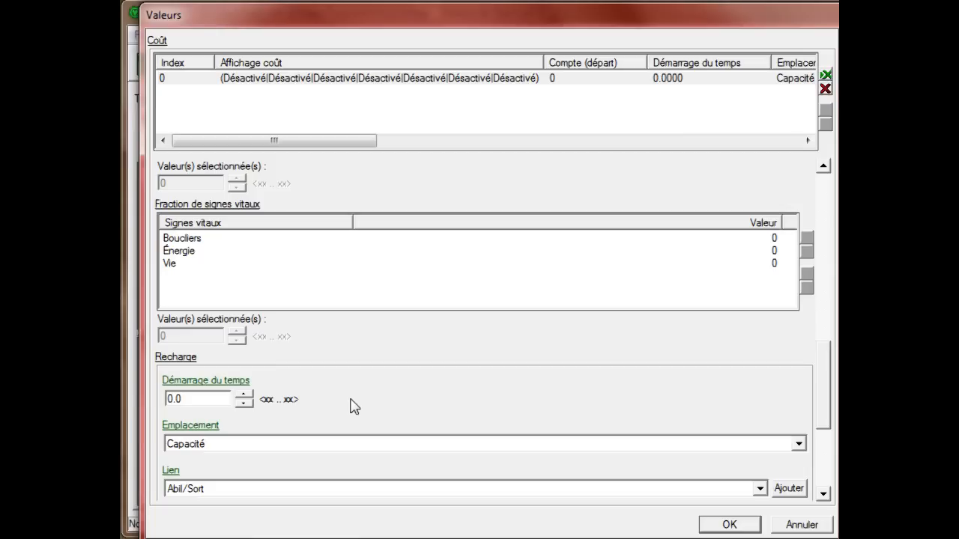
scroll(332, 357, "up", 5)
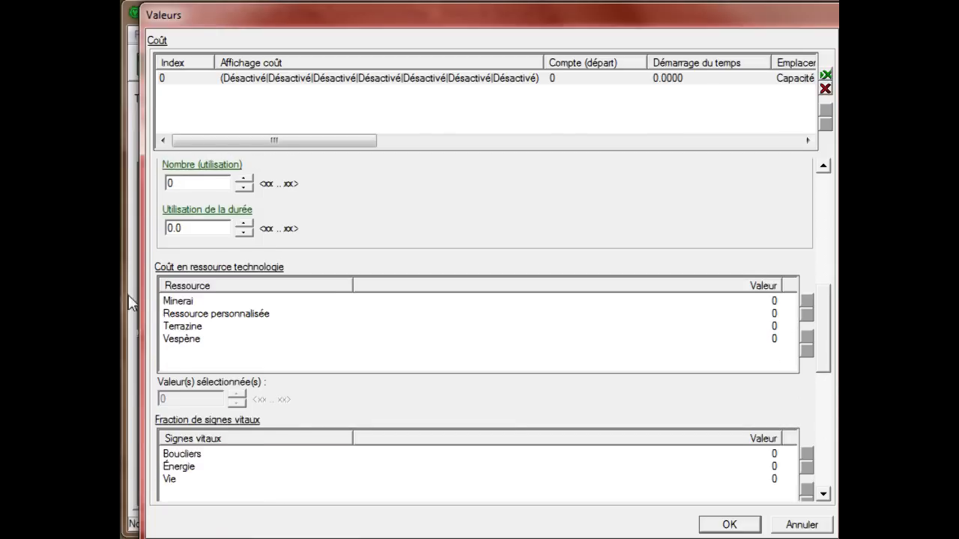
scroll(150, 217, "up", 2)
Set Utilisation de la durée under Recharge to 5 for the cost entry, confirm the cost values and save the map
scroll(272, 383, "down", 10)
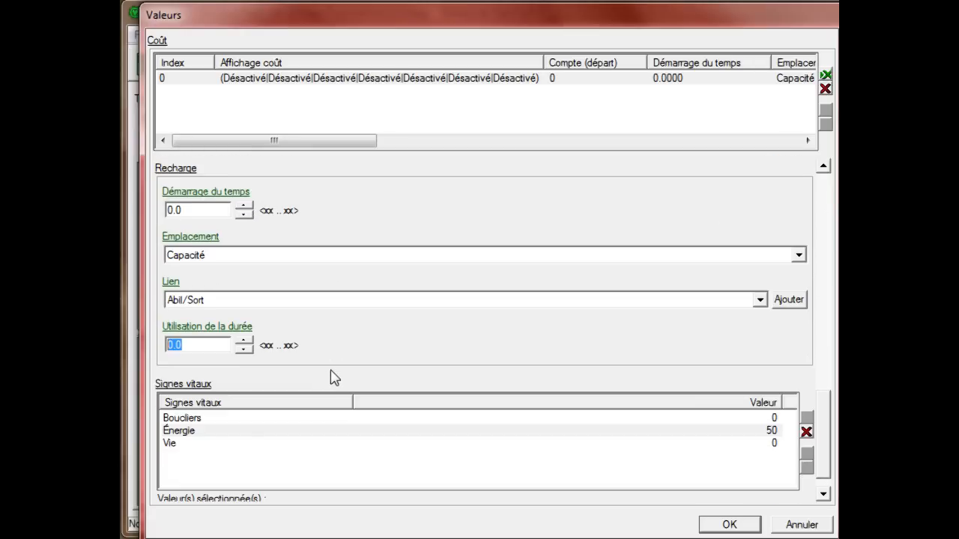
scroll(334, 378, "down", 1)
scroll(307, 391, "up", 5)
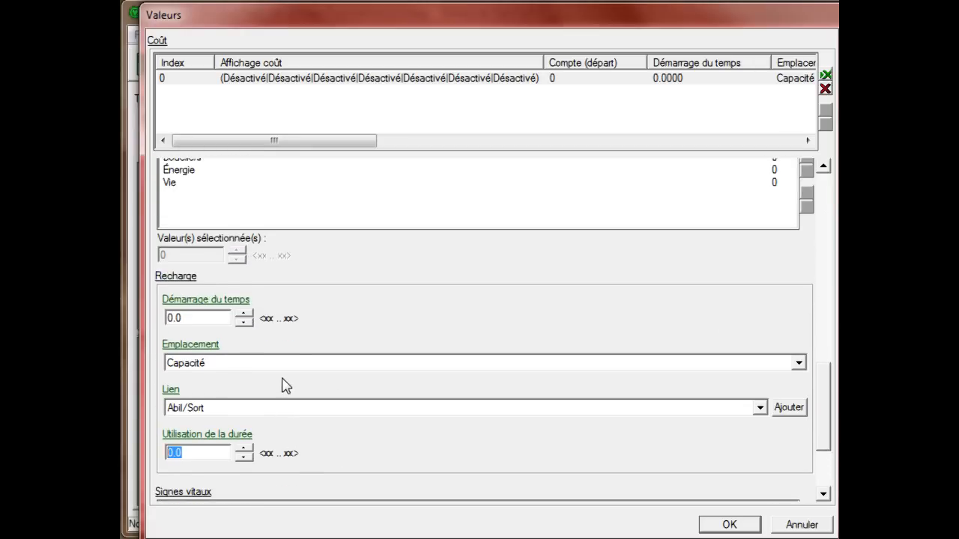
scroll(282, 388, "down", 4)
scroll(203, 180, "up", 1)
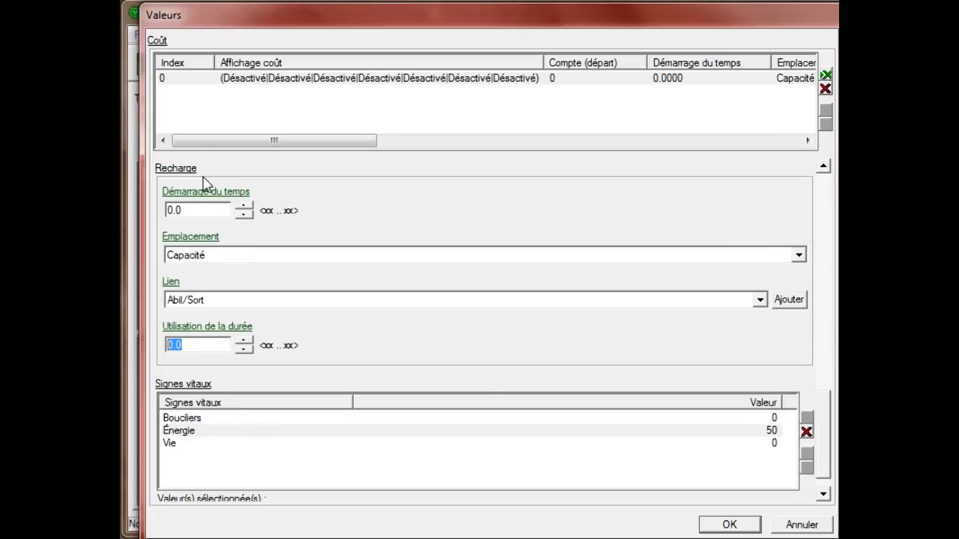
type("5")
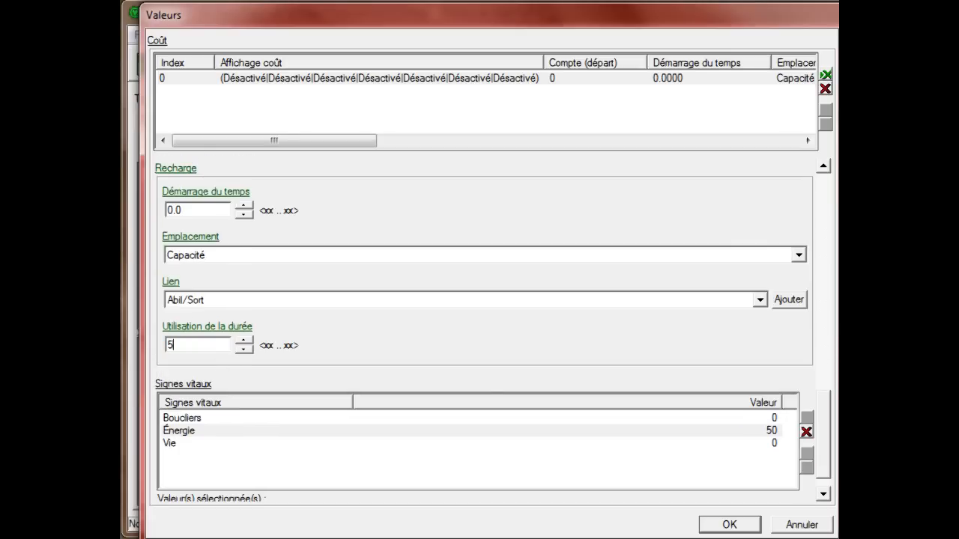
scroll(197, 396, "down", 1)
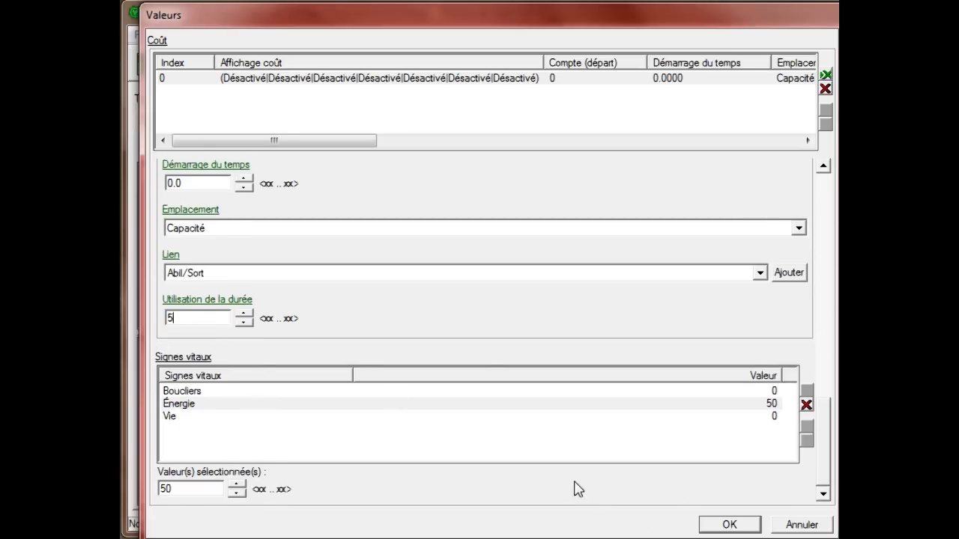
left_click(721, 524)
left_click(217, 64)
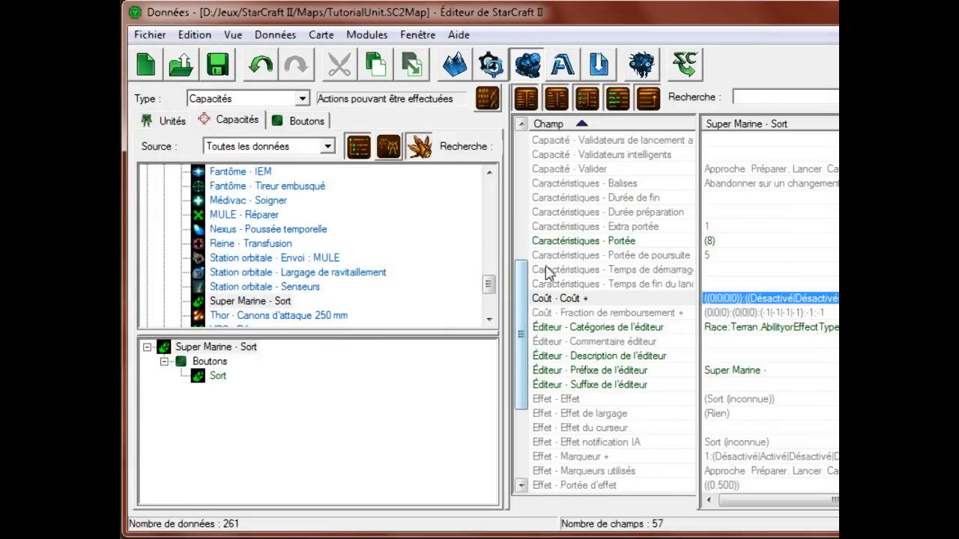
Inspect the ability's Catégories de l'éditeur, Effet and Effet notification IA fields
left_click(764, 337)
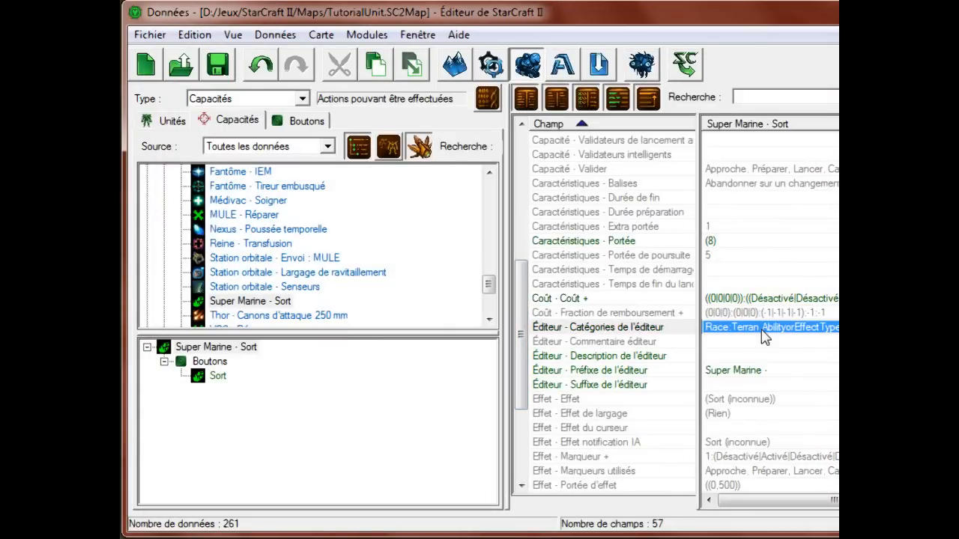
scroll(745, 338, "down", 4)
left_click_drag(731, 241, 731, 255)
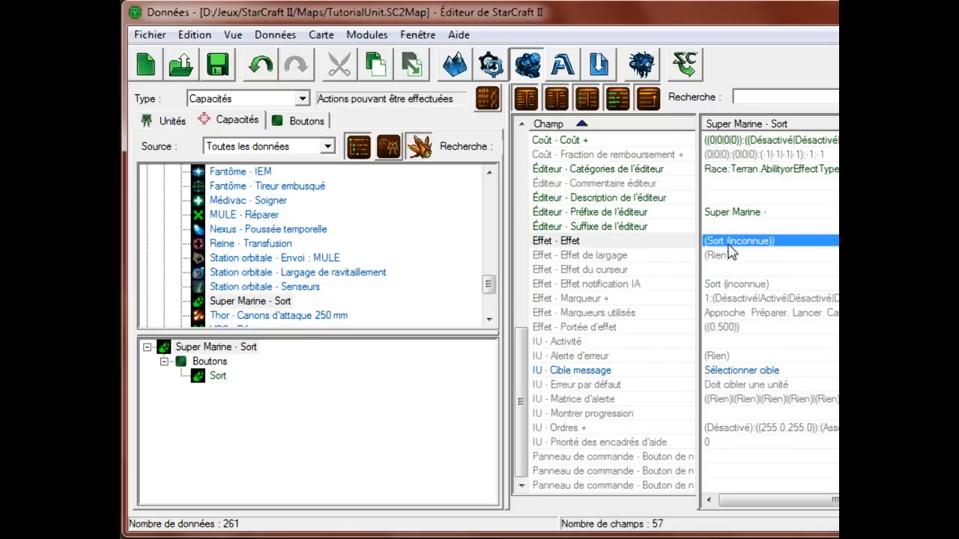
left_click(735, 284)
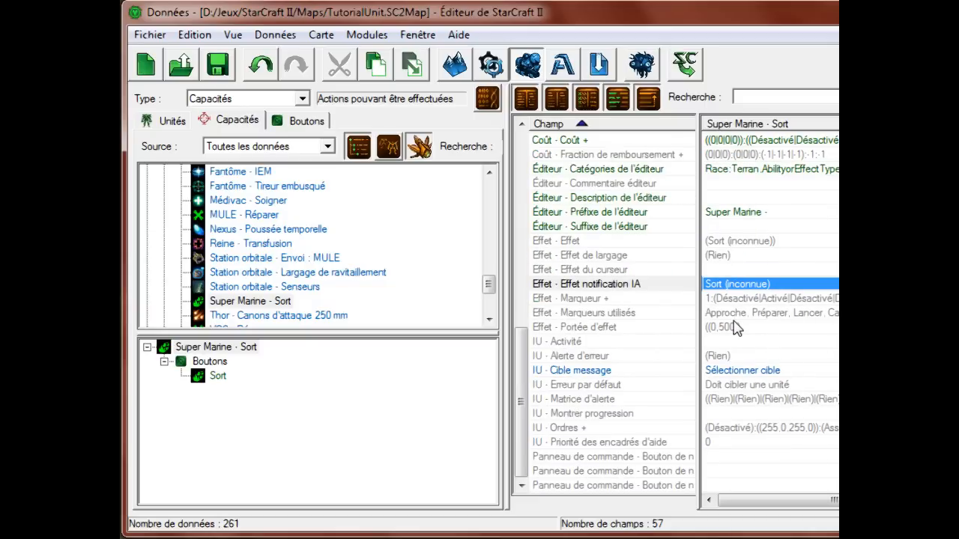
Browse the effects available for the ability's Effet du curseur field, leaving its value list without an entry
double_click(736, 271)
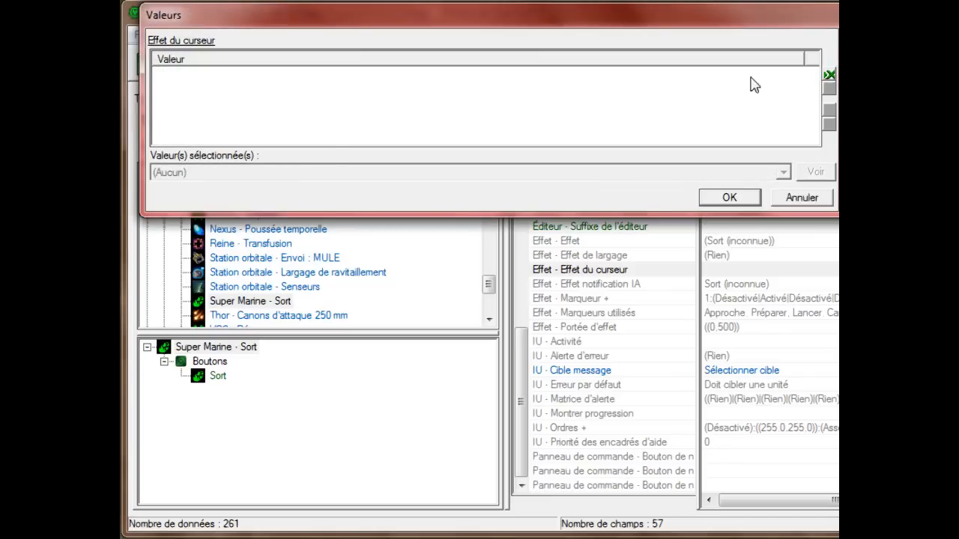
double_click(753, 85)
left_click(343, 126)
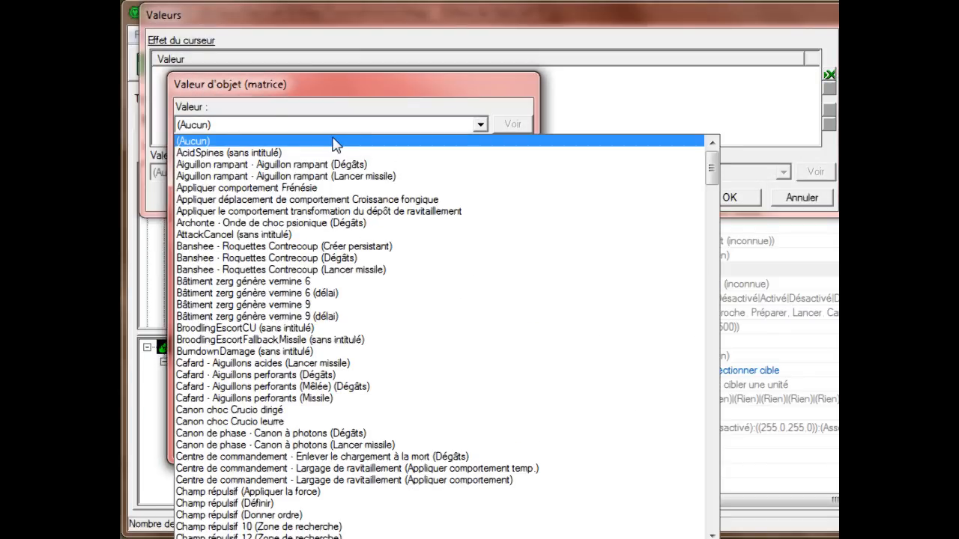
scroll(335, 144, "down", 20)
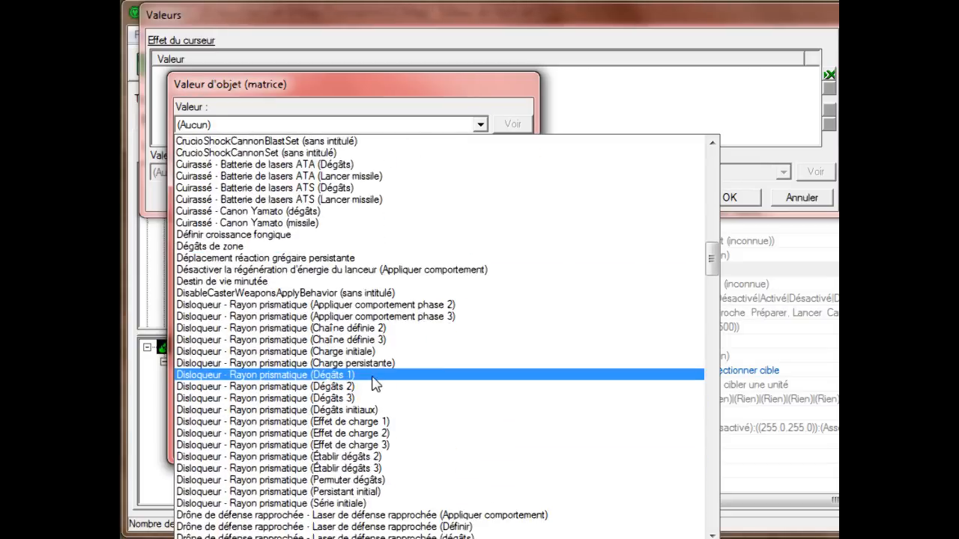
left_click(288, 122)
left_click(514, 446)
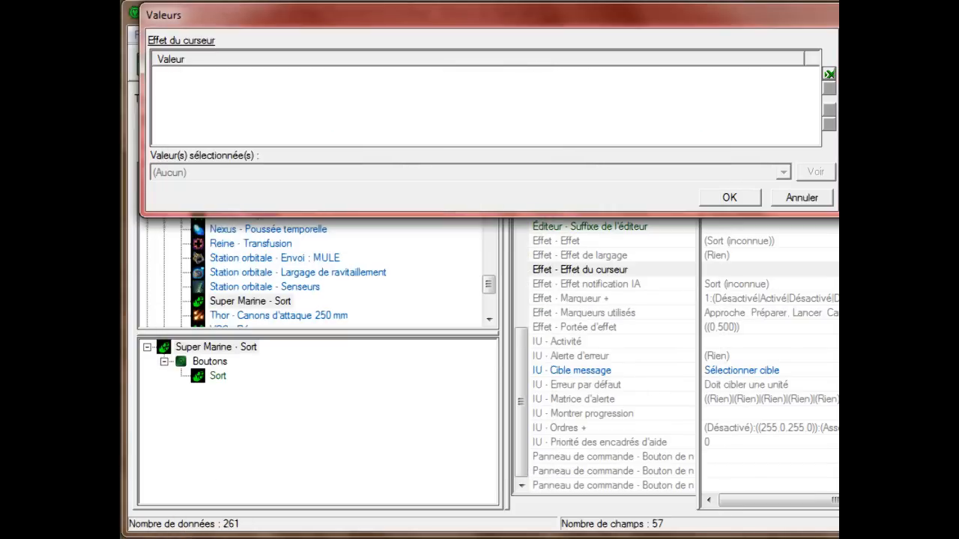
left_click(801, 197)
Check the ability's Portée d'effet, Activité and Marqueurs utilisés fields and save the map
left_click(218, 65)
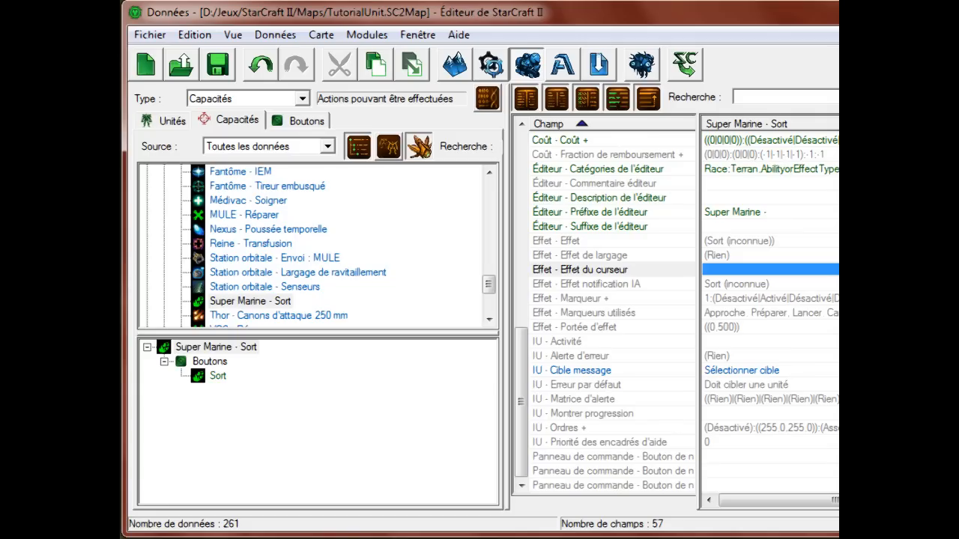
left_click(765, 340)
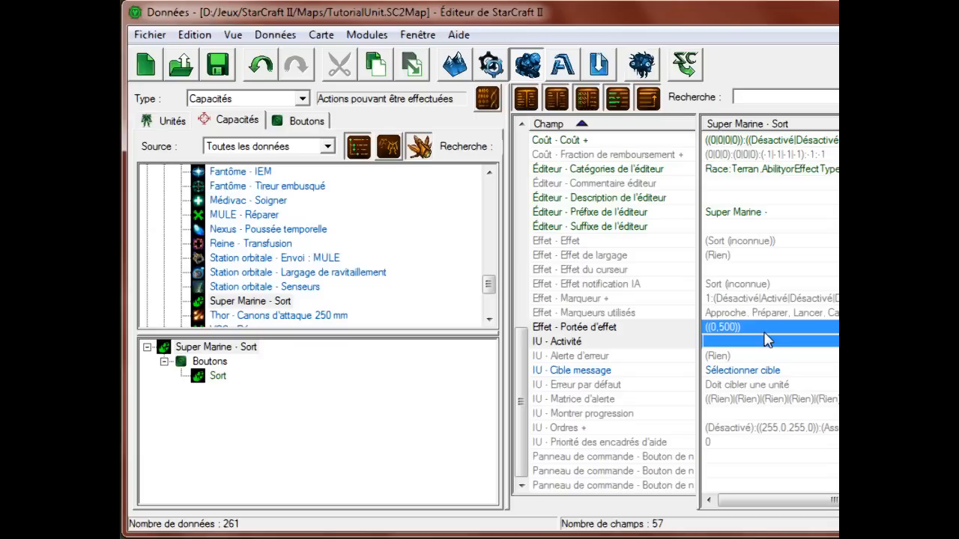
key("Up")
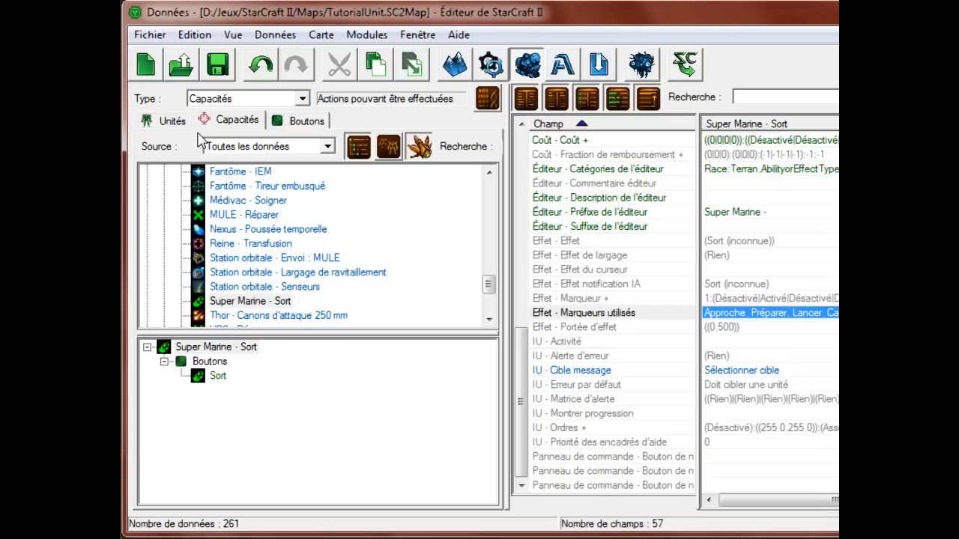
left_click(225, 71)
scroll(801, 384, "up", 12)
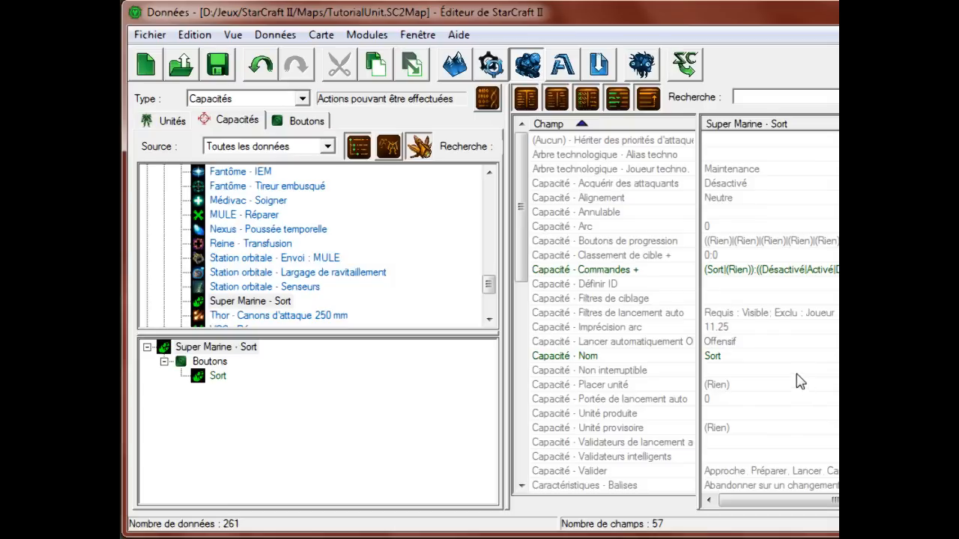
left_click(217, 65)
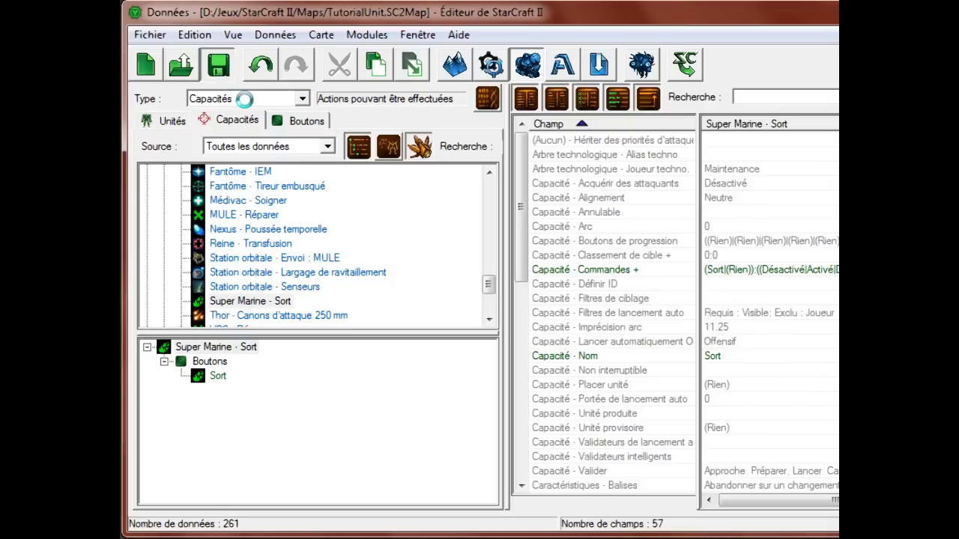
Switch the data type to Effets and collapse the (Aucun) category
left_click(245, 99)
left_click(221, 148)
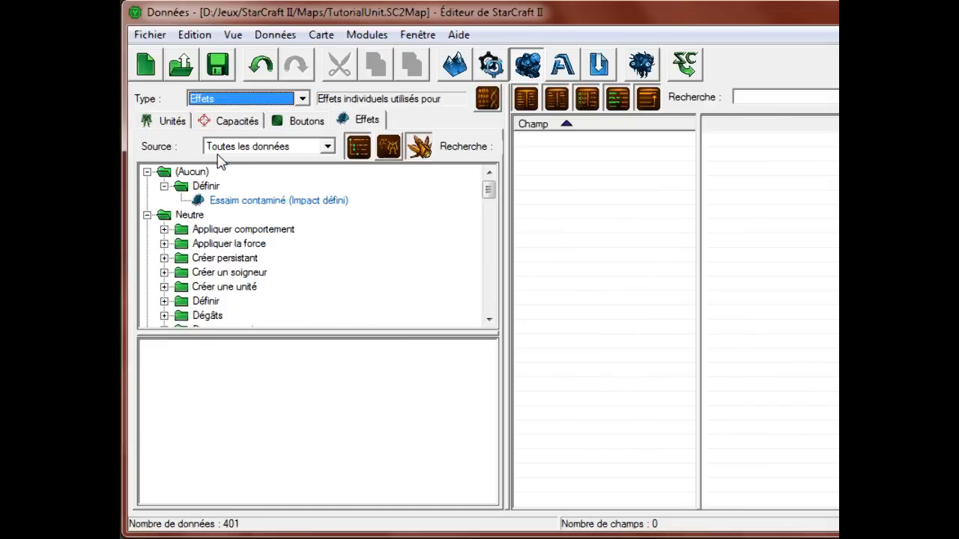
left_click(147, 171)
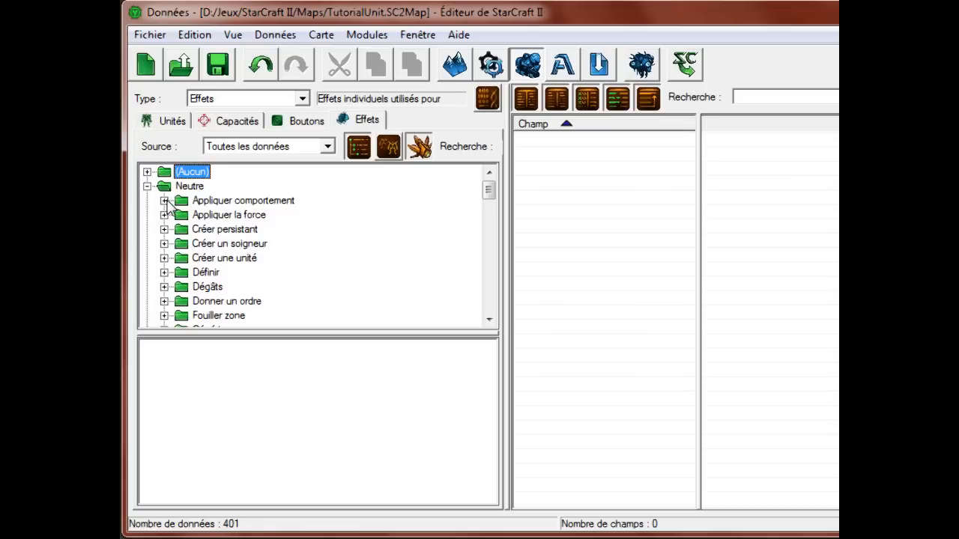
Examine the effect types listed under the Neutre category and the Protoss and Terran categories below it
scroll(168, 208, "down", 5)
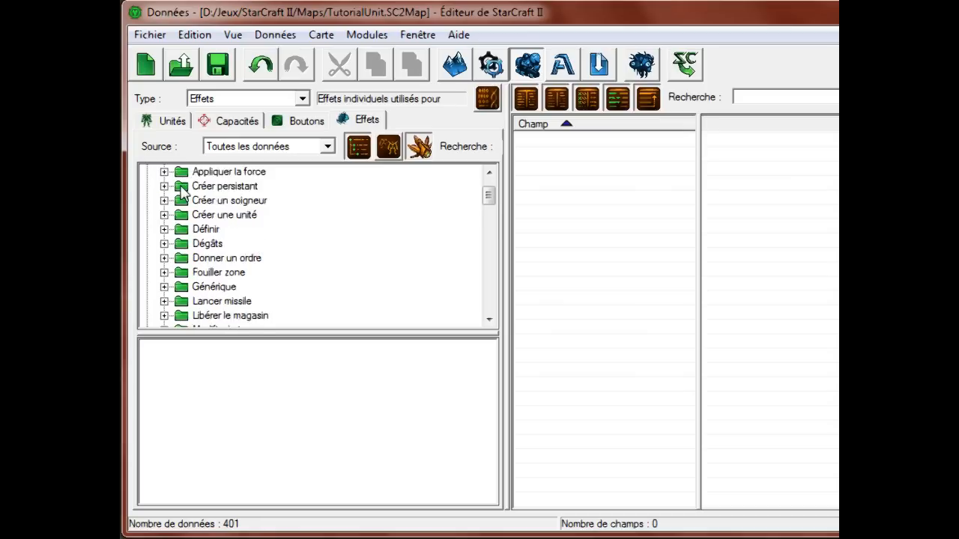
scroll(482, 237, "up", 2)
scroll(482, 237, "up", 1)
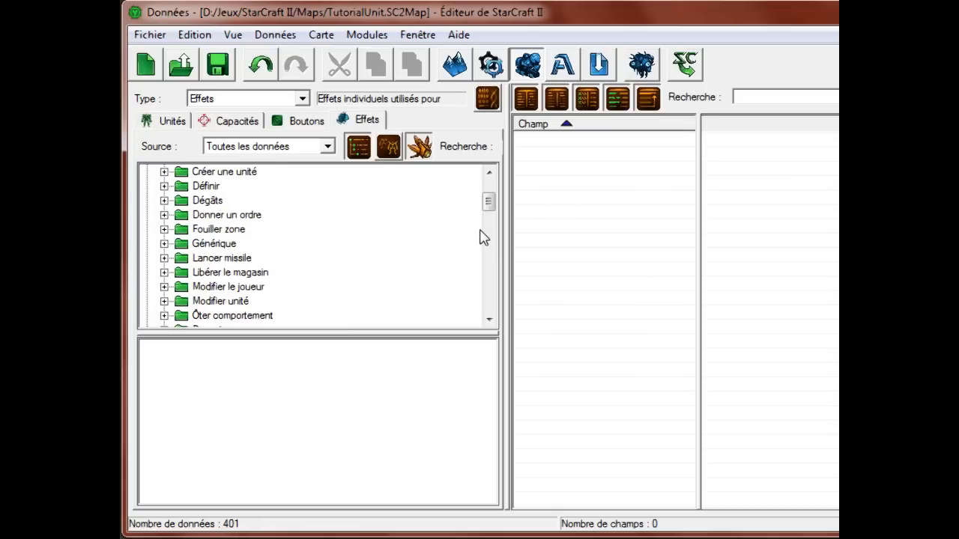
scroll(482, 236, "up", 2)
left_click(406, 292)
right_click(405, 292)
left_click(346, 270)
right_click(344, 264)
left_click(349, 249)
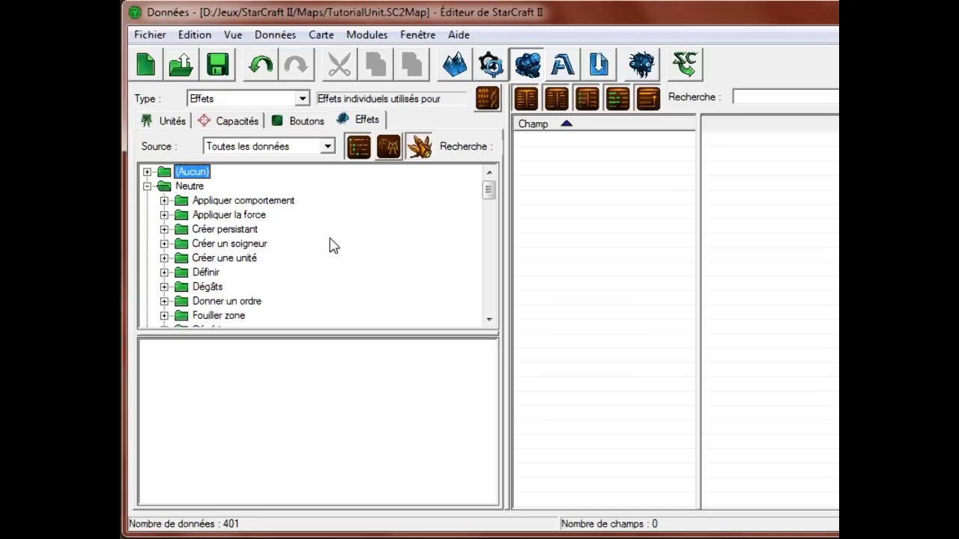
scroll(333, 246, "down", 1)
scroll(333, 247, "up", 1)
scroll(333, 247, "down", 2)
scroll(333, 247, "up", 2)
scroll(334, 246, "down", 1)
scroll(334, 247, "down", 1)
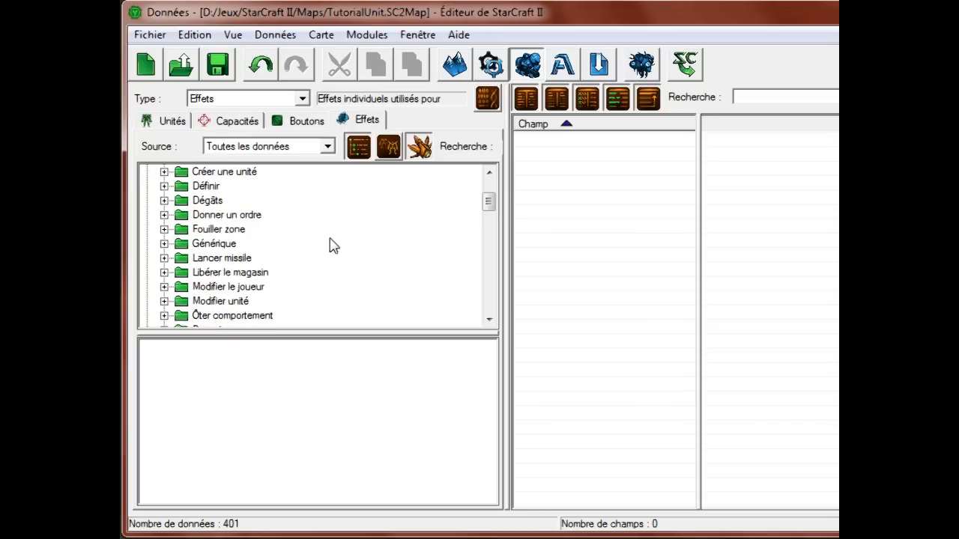
scroll(333, 246, "down", 1)
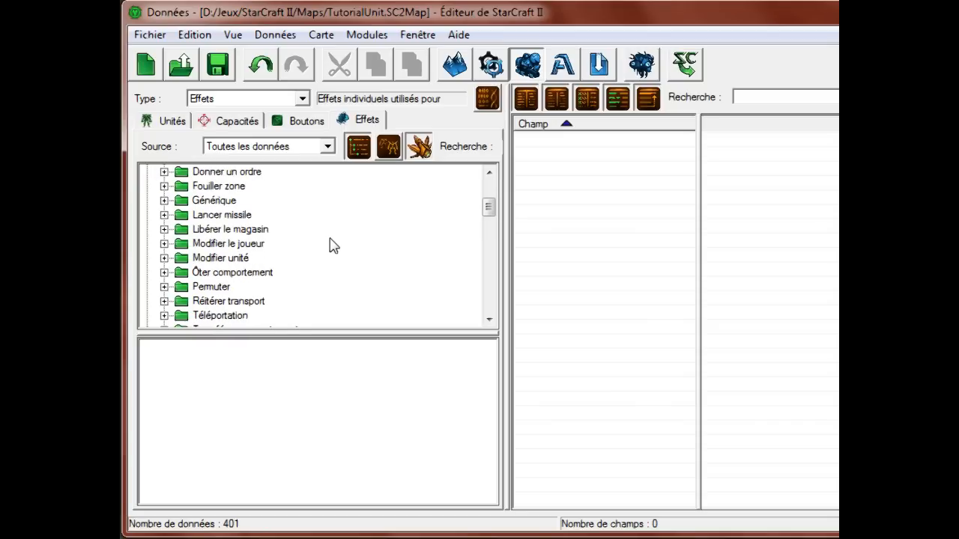
scroll(333, 247, "down", 1)
scroll(334, 246, "down", 2)
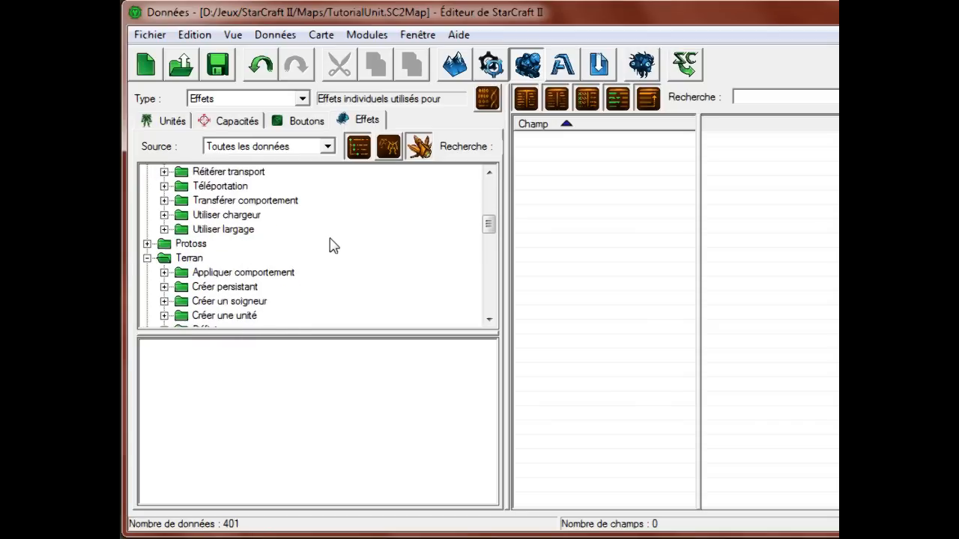
scroll(334, 246, "up", 2)
scroll(334, 246, "up", 4)
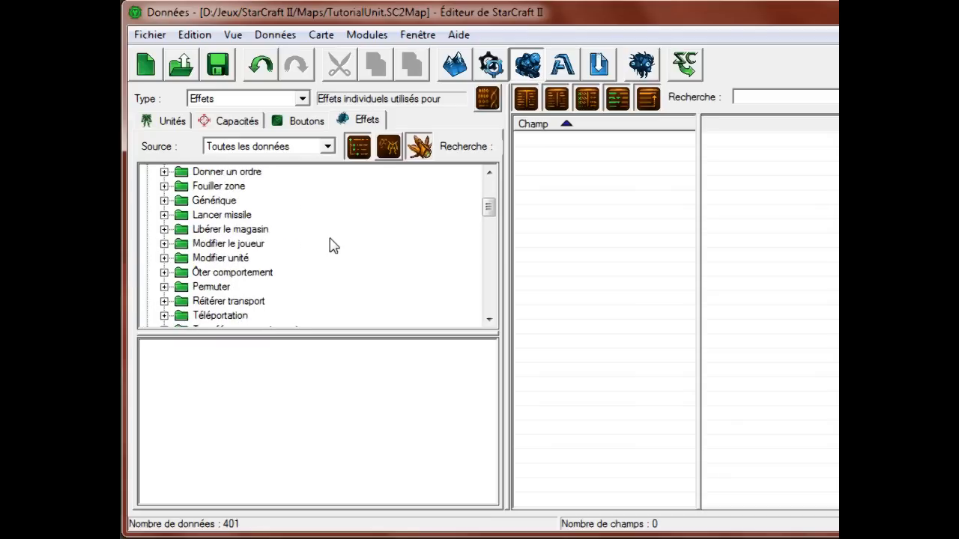
scroll(334, 247, "down", 1)
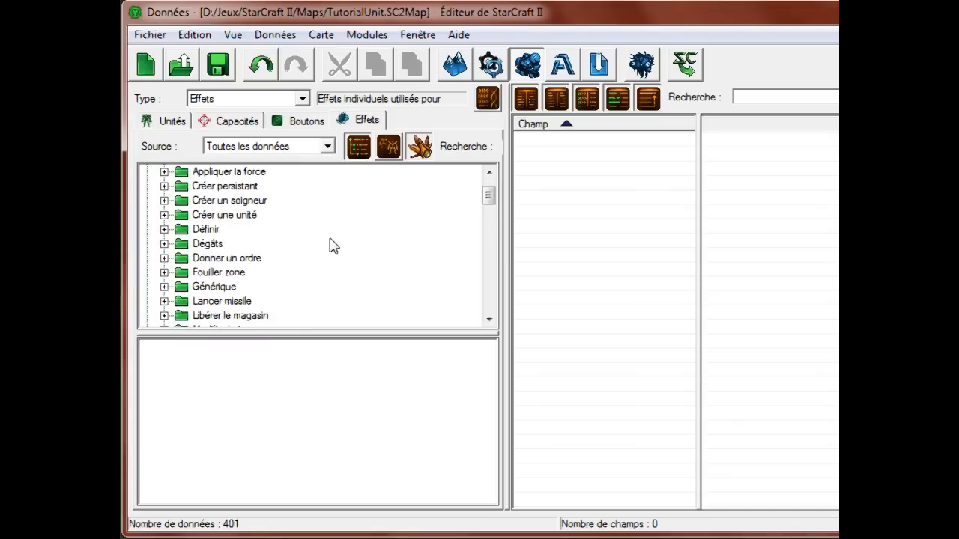
scroll(334, 246, "up", 1)
scroll(333, 247, "down", 1)
scroll(333, 247, "up", 1)
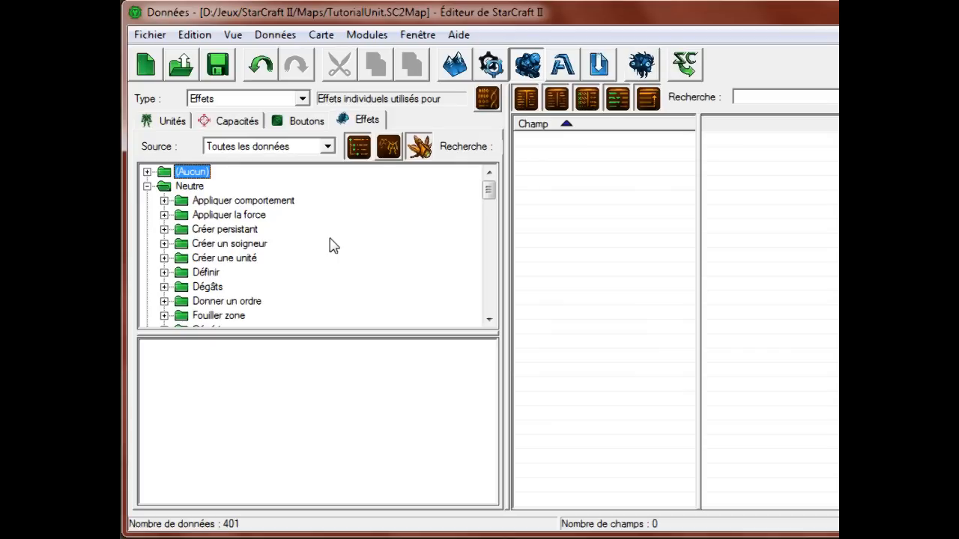
Save the map, start a new effect named SortZone, and generate its ID from the name
left_click(217, 64)
scroll(378, 238, "down", 1)
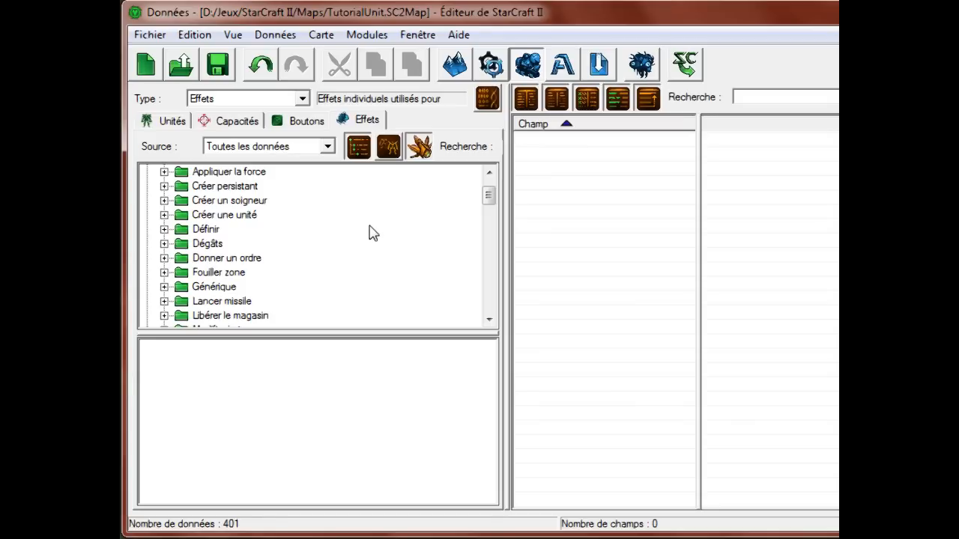
right_click(370, 231)
left_click(389, 237)
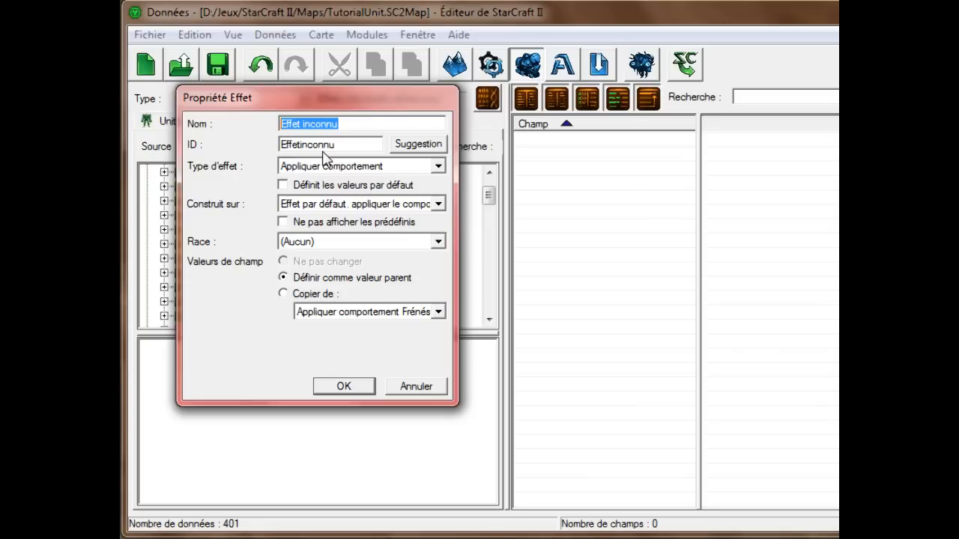
key("BackSpace")
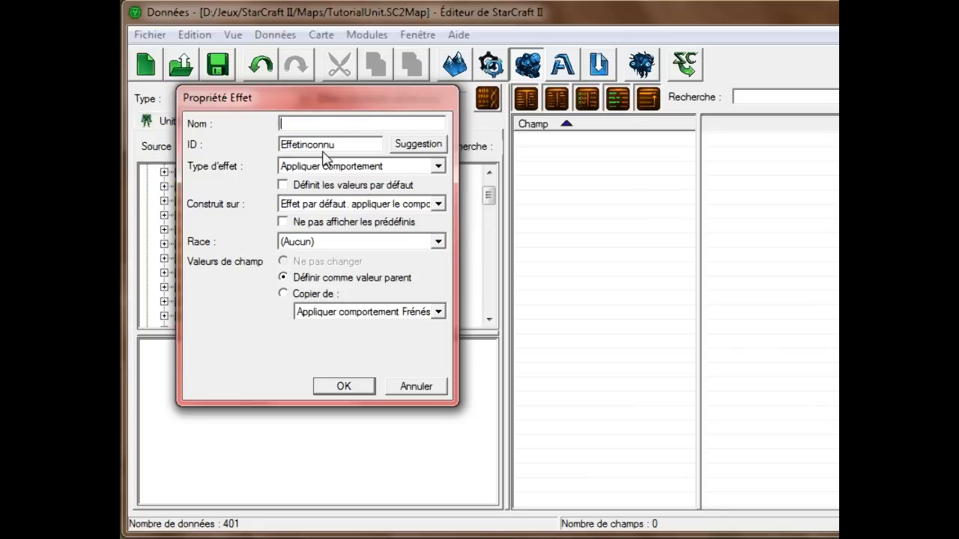
type("SortZone")
left_click(418, 144)
Set the new effect's type to Fouiller zone
left_click(360, 166)
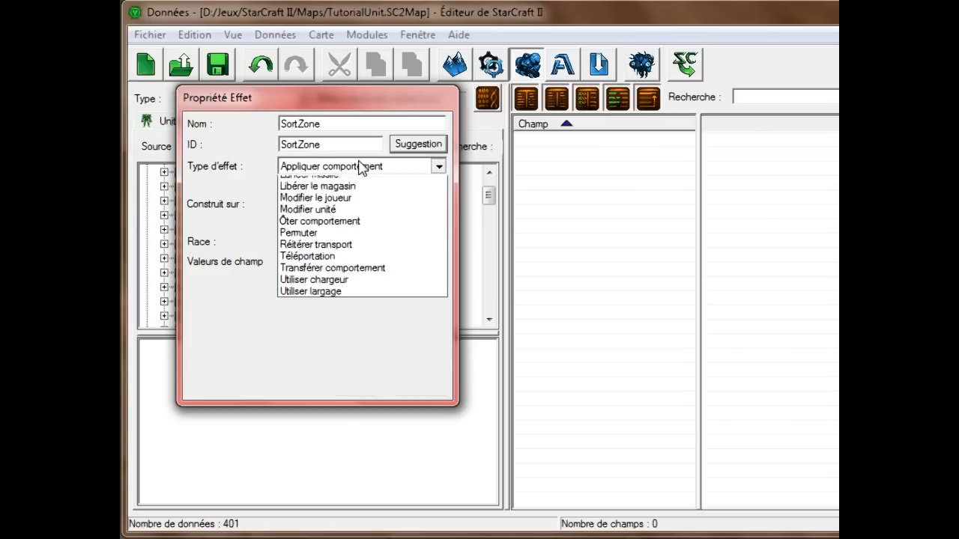
left_click(367, 165)
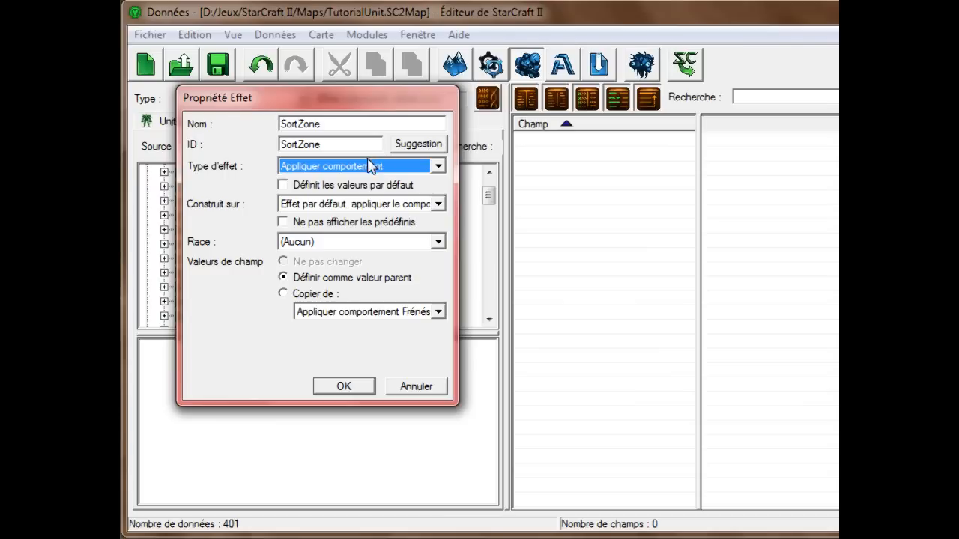
left_click(368, 166)
left_click(368, 165)
left_click(346, 125)
left_click(350, 167)
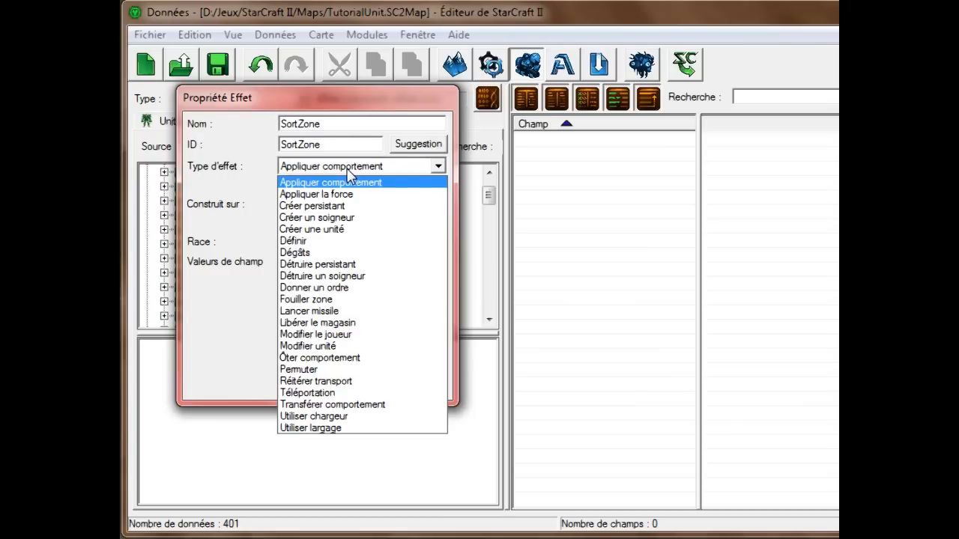
left_click(319, 303)
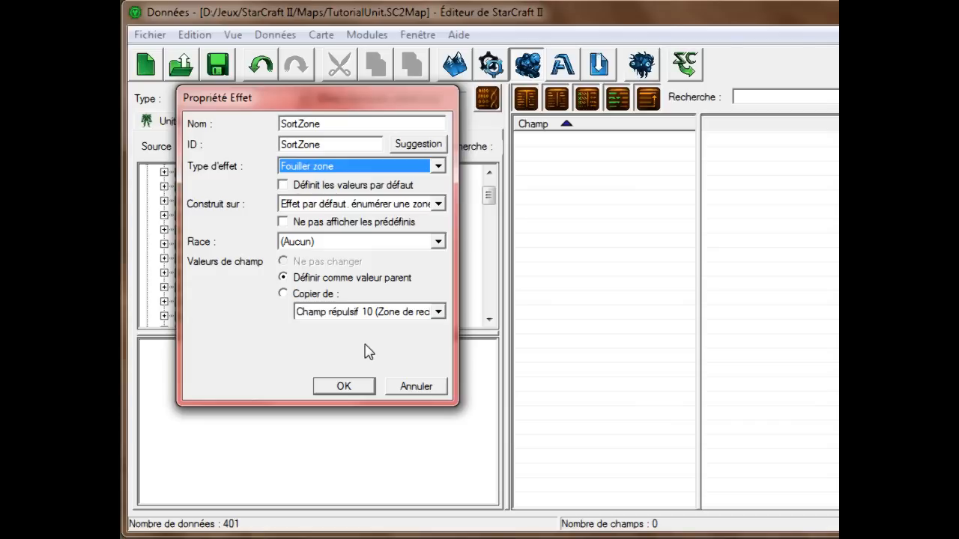
Set the effect's race to Terran, keep the default base effect, create SortZone, and save the map
left_click(378, 242)
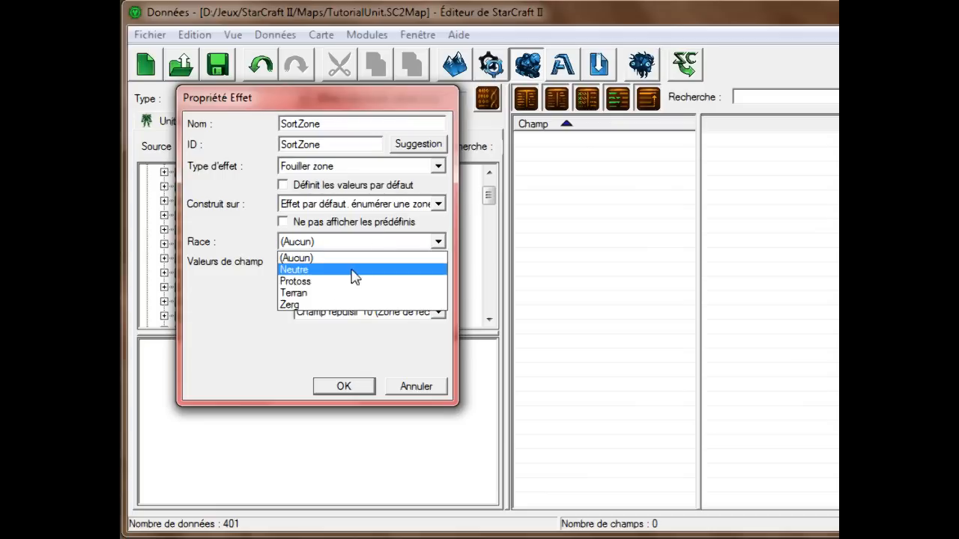
left_click(323, 293)
left_click(399, 209)
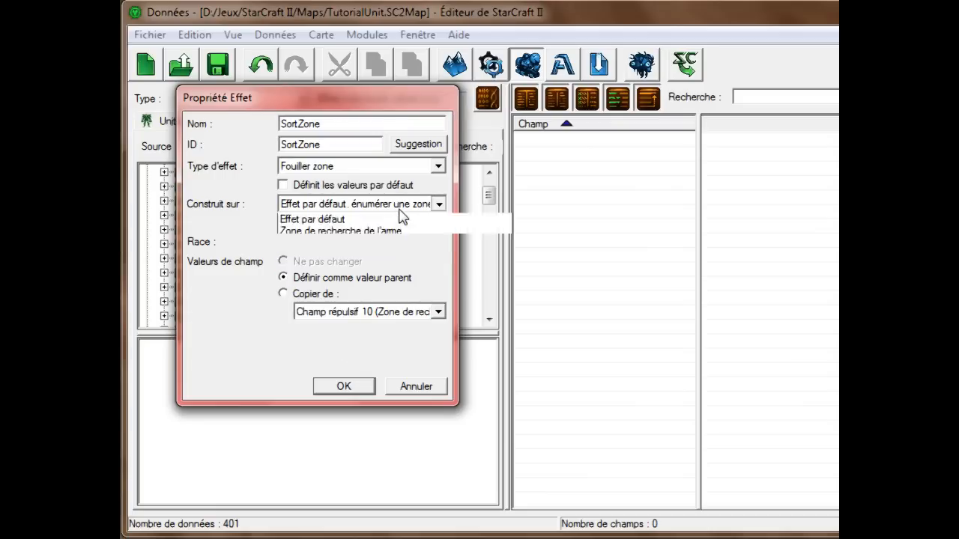
left_click(400, 218)
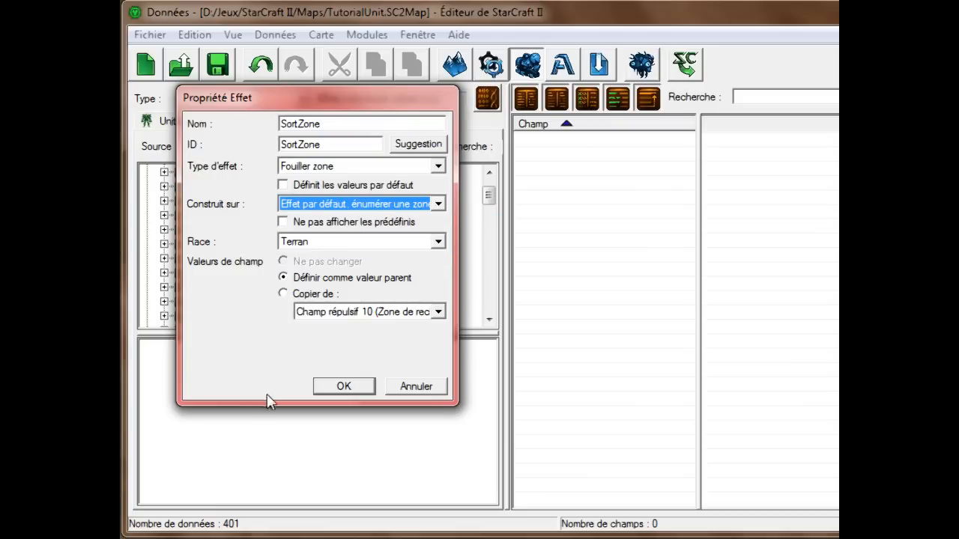
left_click(344, 386)
left_click(806, 228)
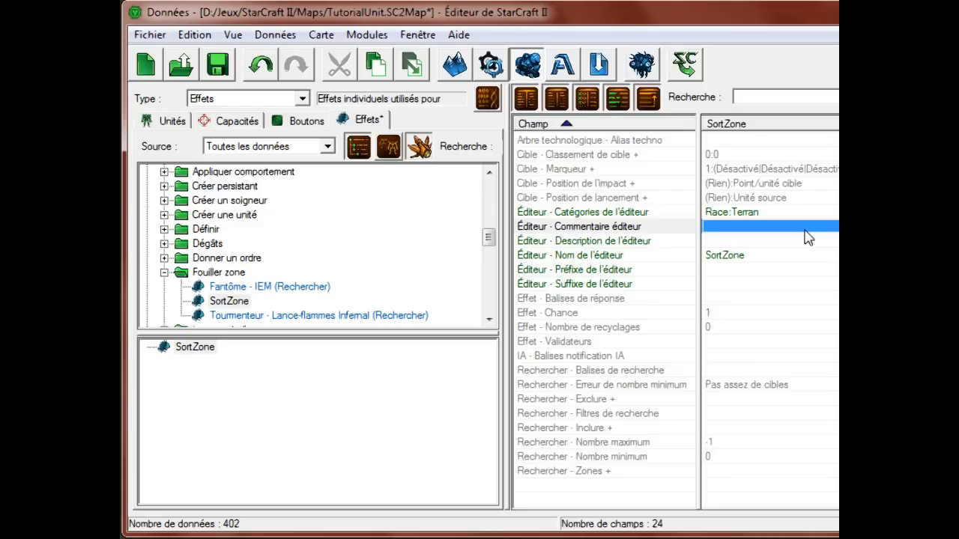
key("ctrl+s")
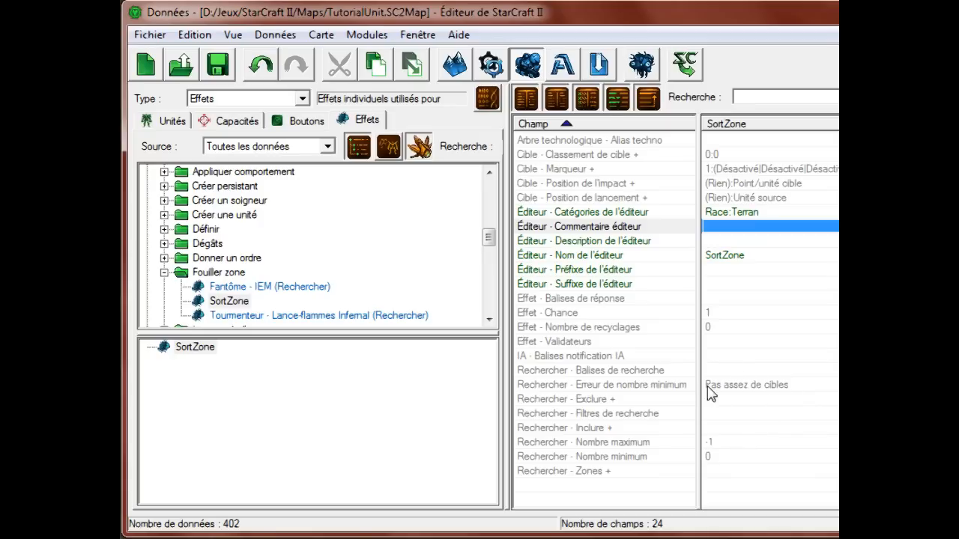
Open SortZone's Filtres de recherche values and set the Air and Caché types to Exclu
left_click(748, 416)
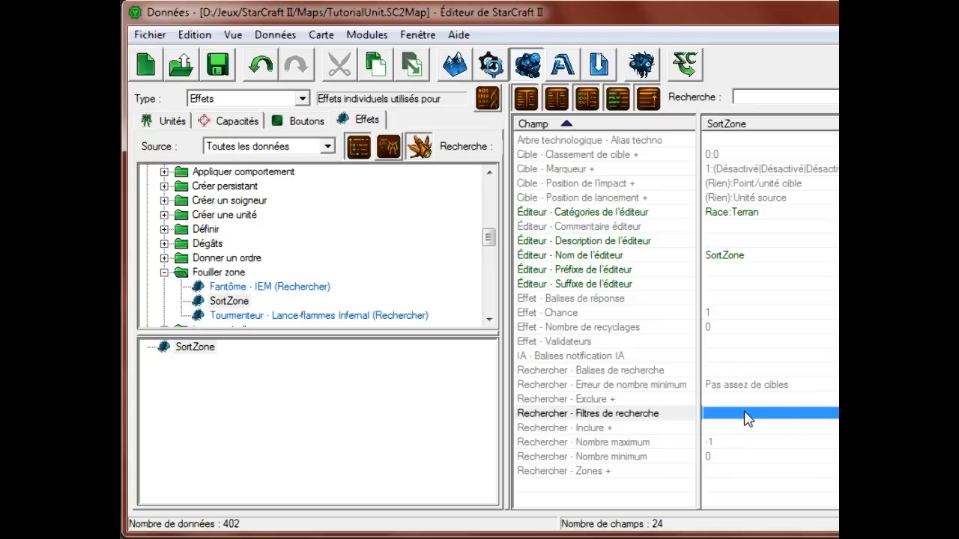
double_click(745, 414)
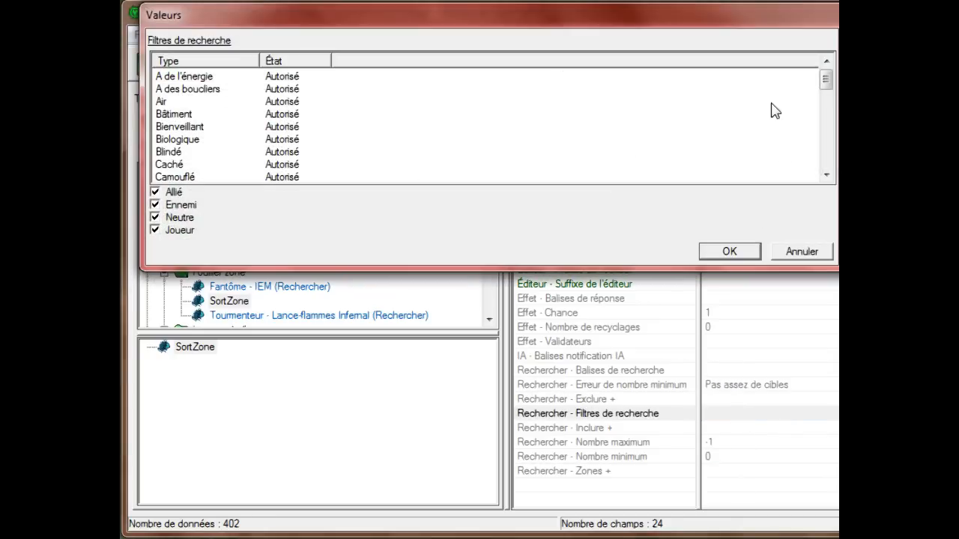
left_click(298, 104)
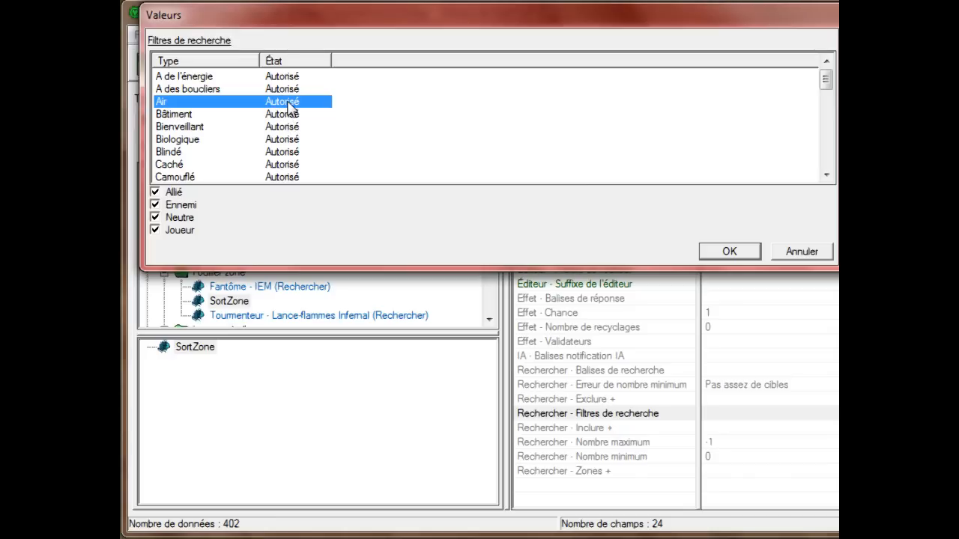
left_click(289, 105)
left_click(327, 153)
scroll(288, 116, "down", 1)
scroll(290, 118, "up", 1)
scroll(289, 118, "down", 1)
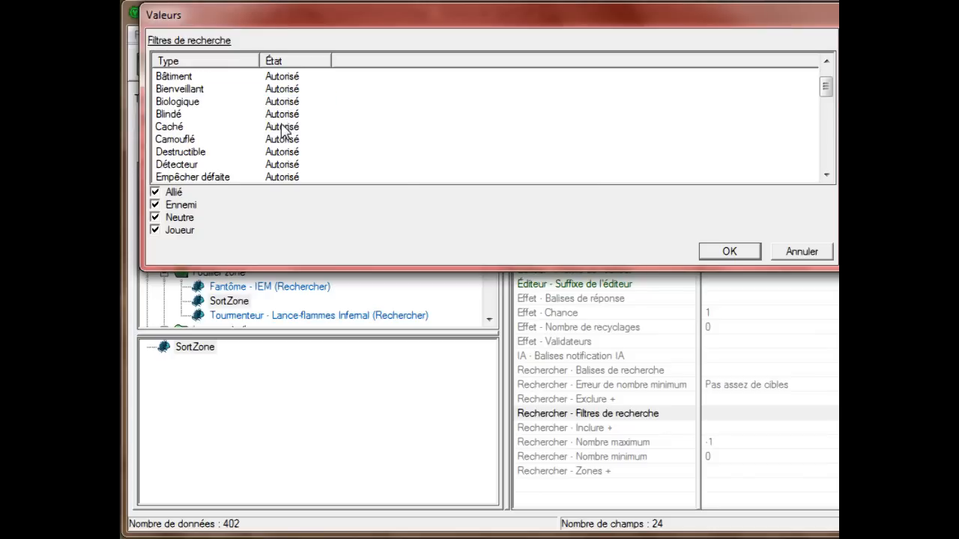
left_click(287, 127)
left_click(305, 171)
Set the Invulnérable, Missile and Mort types to Exclu in the search filters
scroll(292, 154, "down", 3)
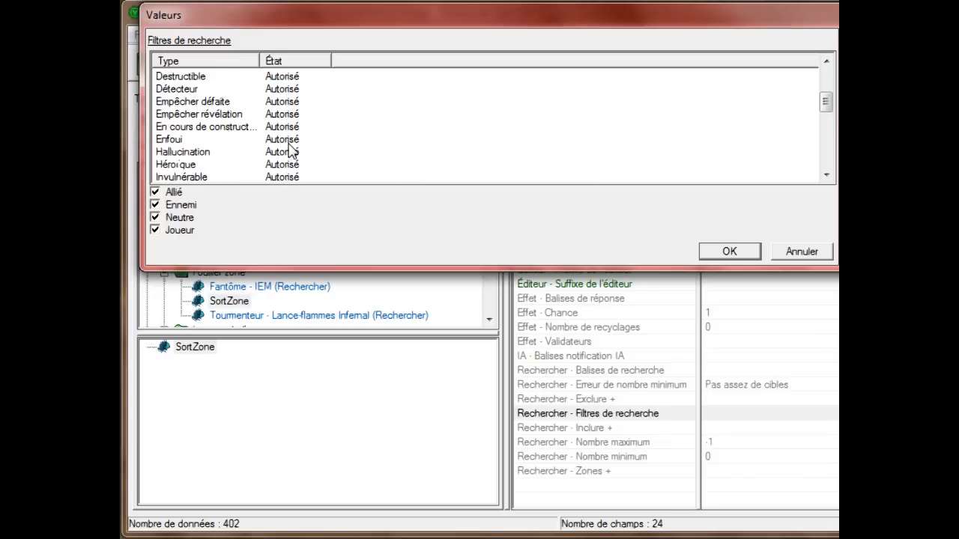
left_click(289, 128)
left_click(290, 140)
left_click(307, 193)
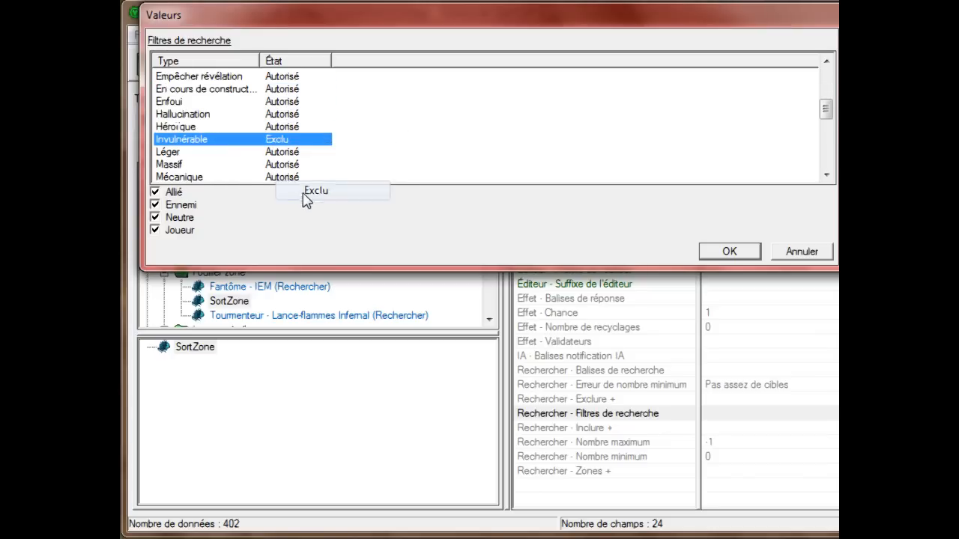
scroll(295, 156, "down", 2)
left_click(282, 114)
left_click(322, 158)
left_click(282, 127)
left_click(315, 182)
Set the Stase type to Exclu in the search filters, keeping Soi, Sol and Visible at Autorisé
scroll(300, 179, "down", 3)
left_click(298, 165)
left_click(335, 220)
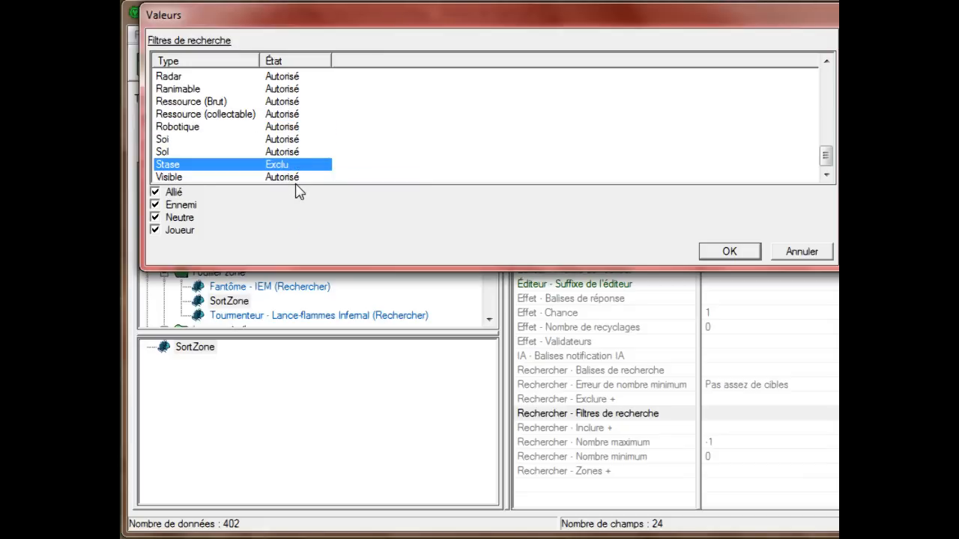
left_click(296, 180)
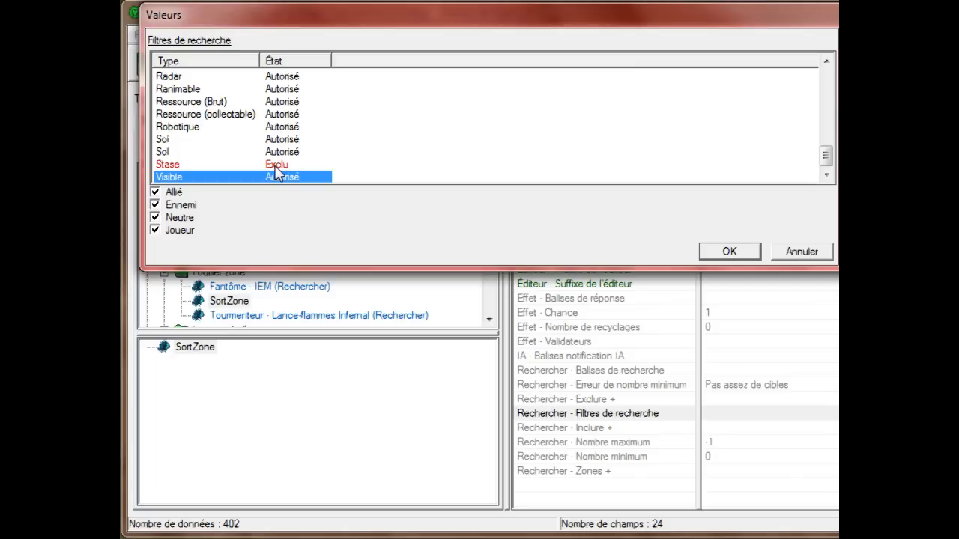
left_click(293, 143)
left_click(296, 165)
left_click(303, 152)
right_click(309, 138)
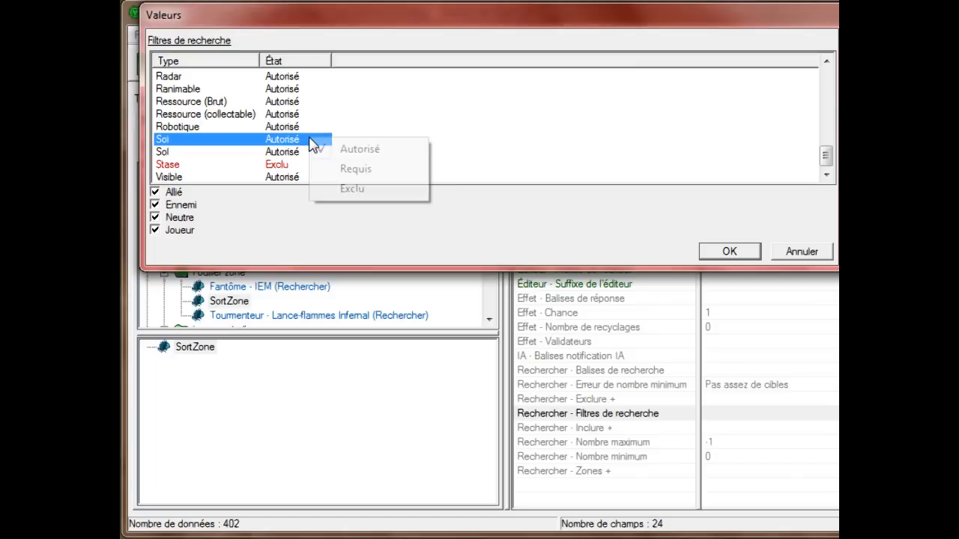
left_click(236, 164)
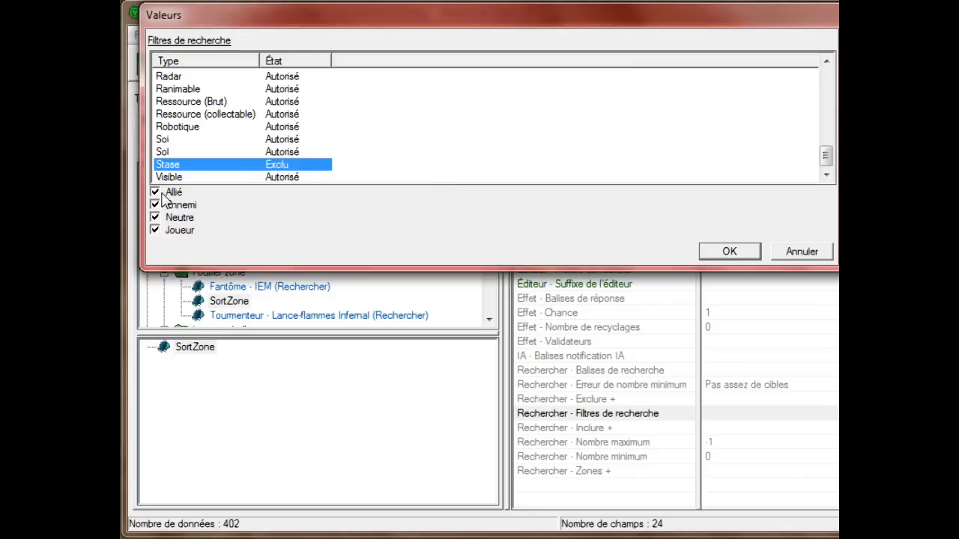
Disable the Allié and Joueur targets in the search filters, review the exclusions, and apply the filters
left_click(161, 193)
left_click(171, 230)
key("Up")
scroll(302, 176, "up", 5)
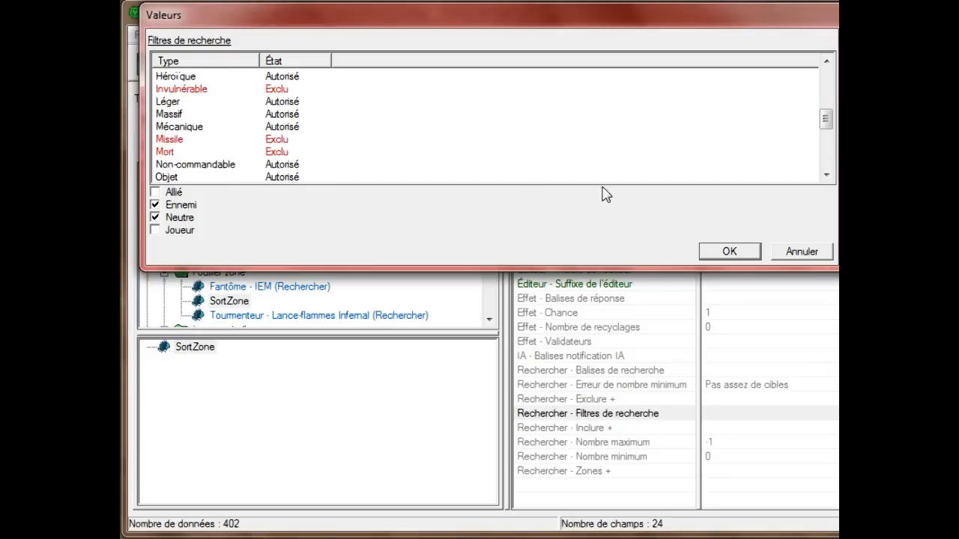
scroll(466, 145, "up", 5)
left_click(729, 251)
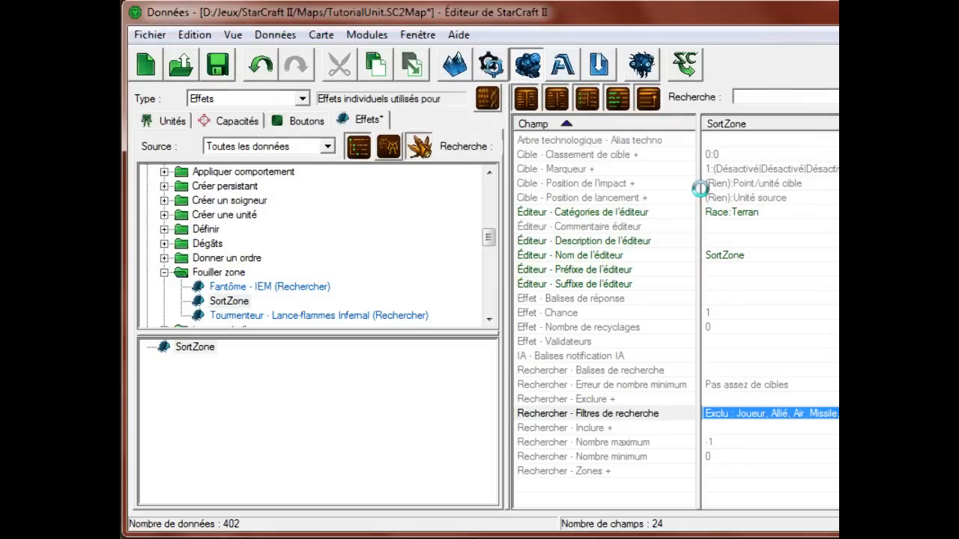
Check the options of SortZone's Balises de recherche field without changing them
left_click(715, 370)
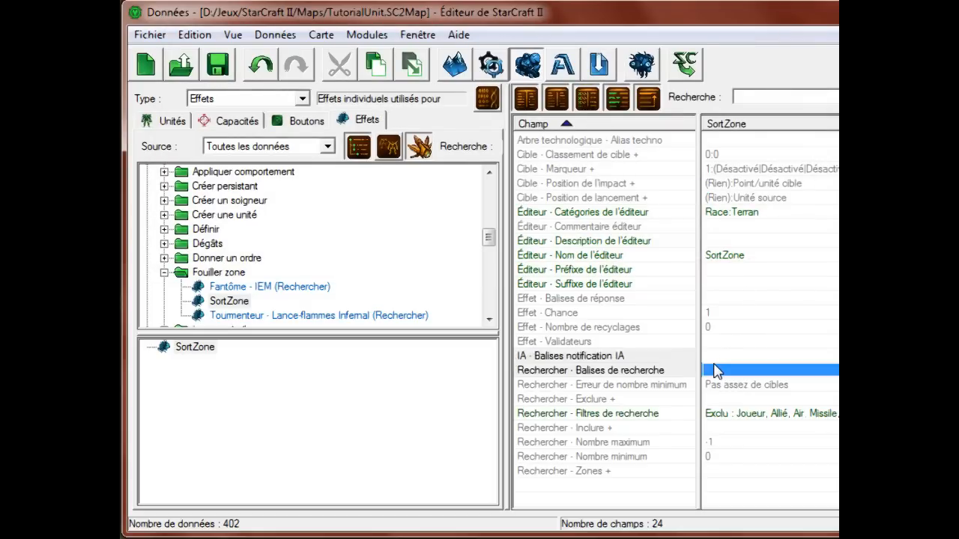
double_click(714, 370)
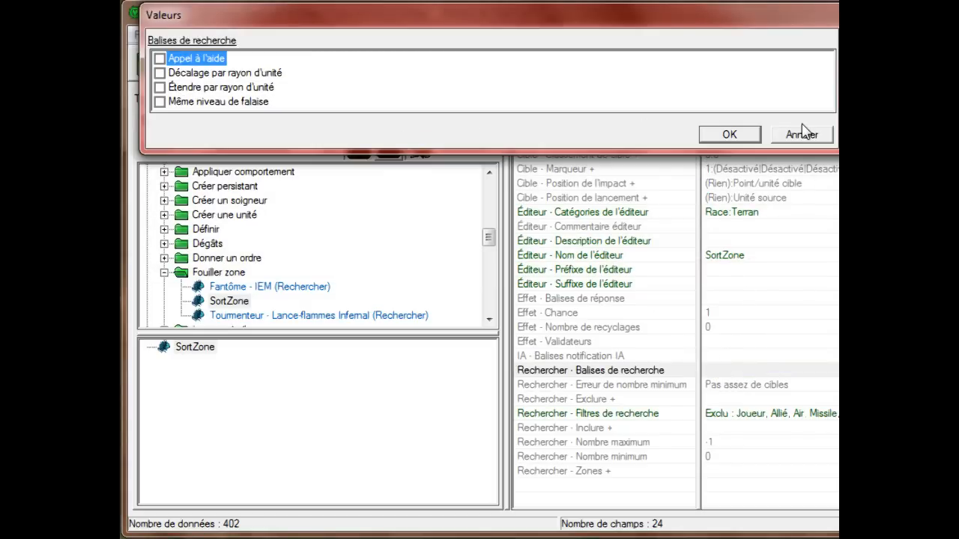
left_click(801, 135)
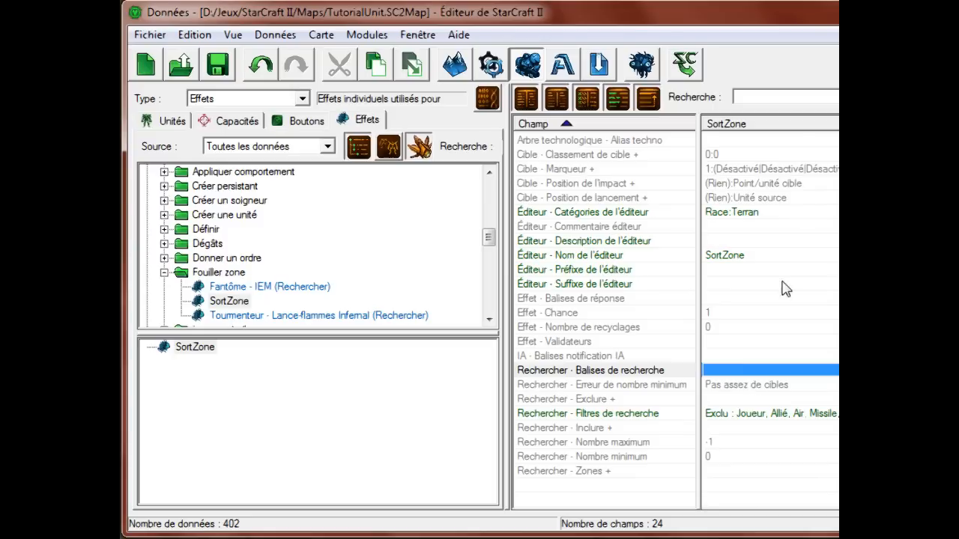
Add a zone to SortZone's Rechercher - Zones field and set its Rayon to 3
left_click(731, 470)
double_click(726, 470)
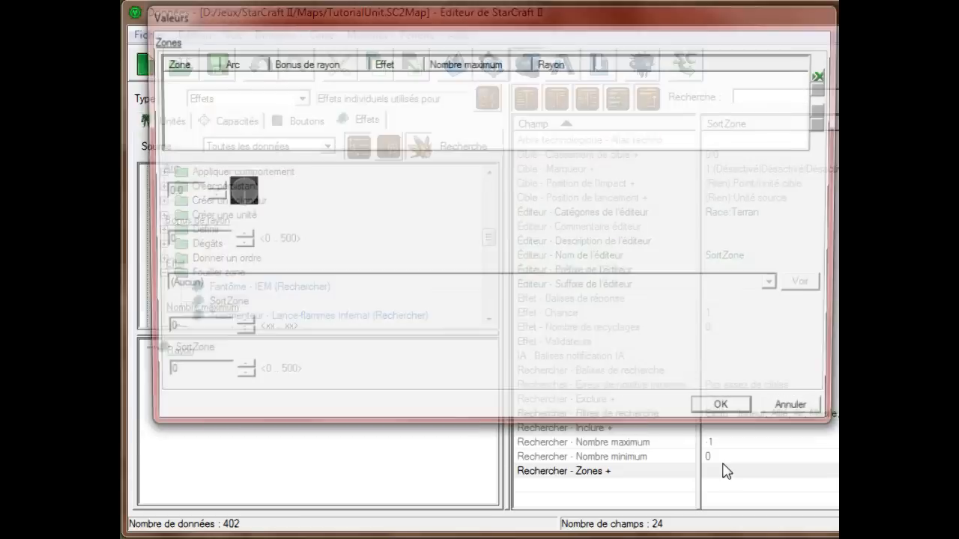
right_click(378, 90)
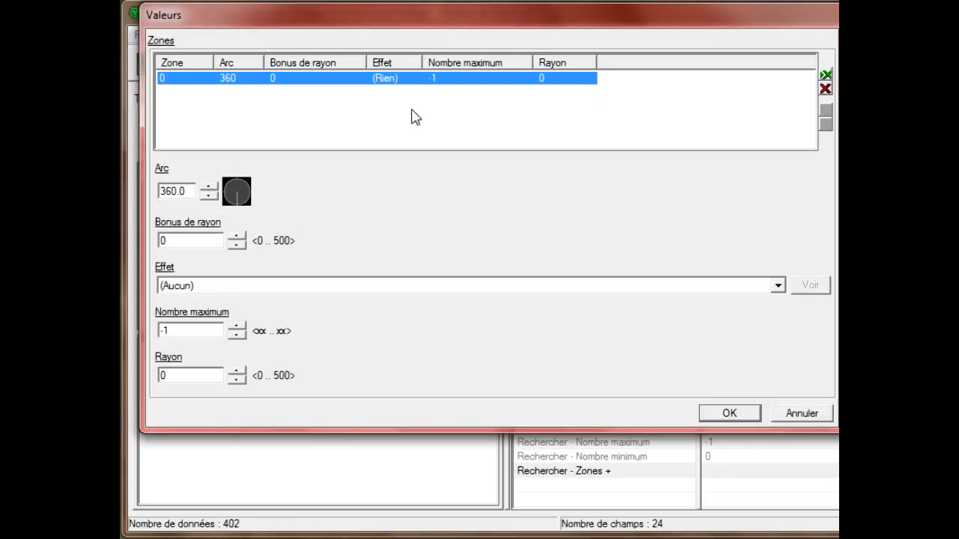
left_click(178, 288)
left_click(178, 289)
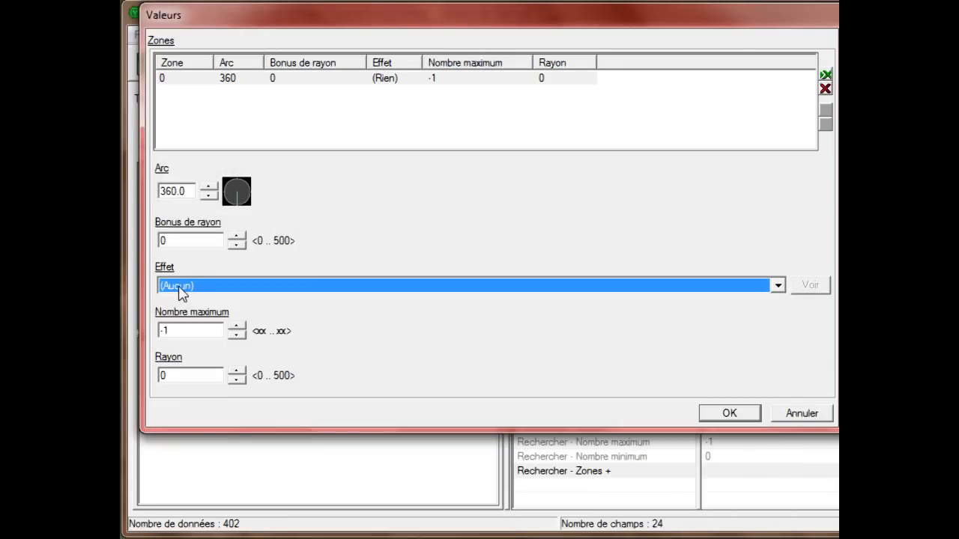
left_click(209, 374)
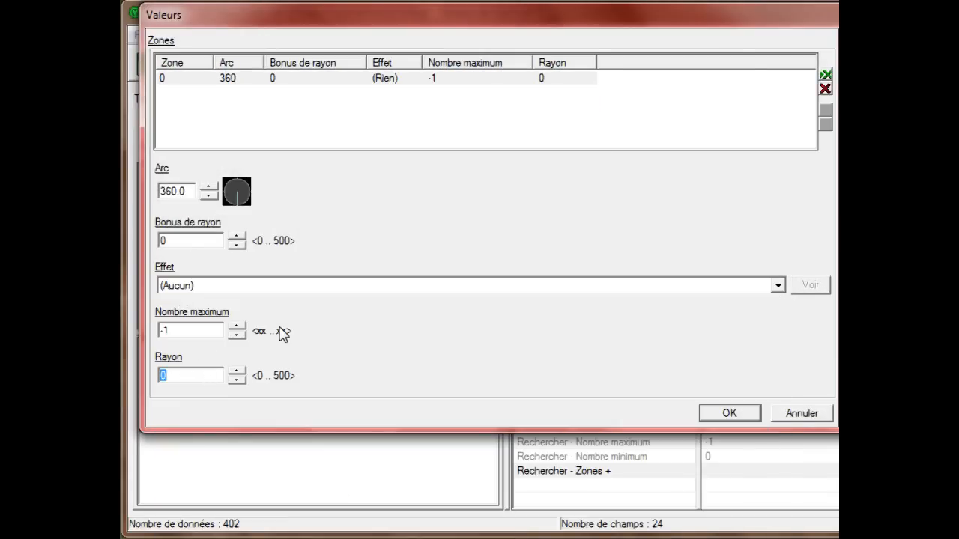
type("3")
Browse the effects available for the zone's Effet field, keeping it at (Aucun)
left_click(225, 288)
left_click(221, 289)
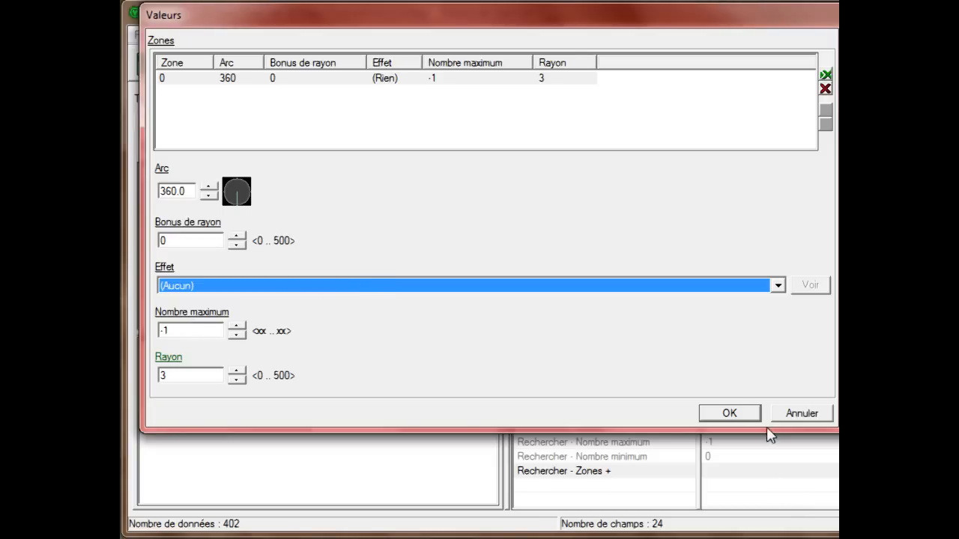
left_click_drag(449, 24, 470, 73)
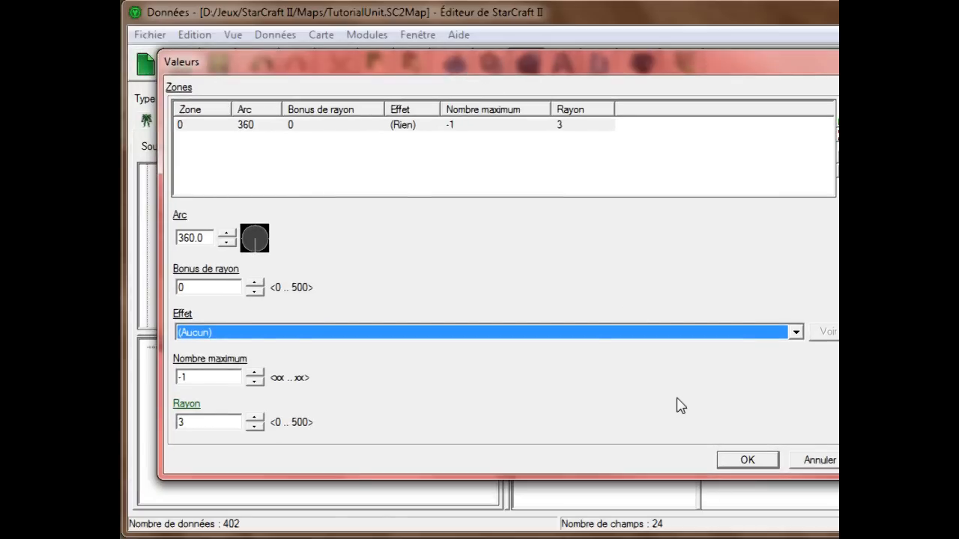
left_click(525, 331)
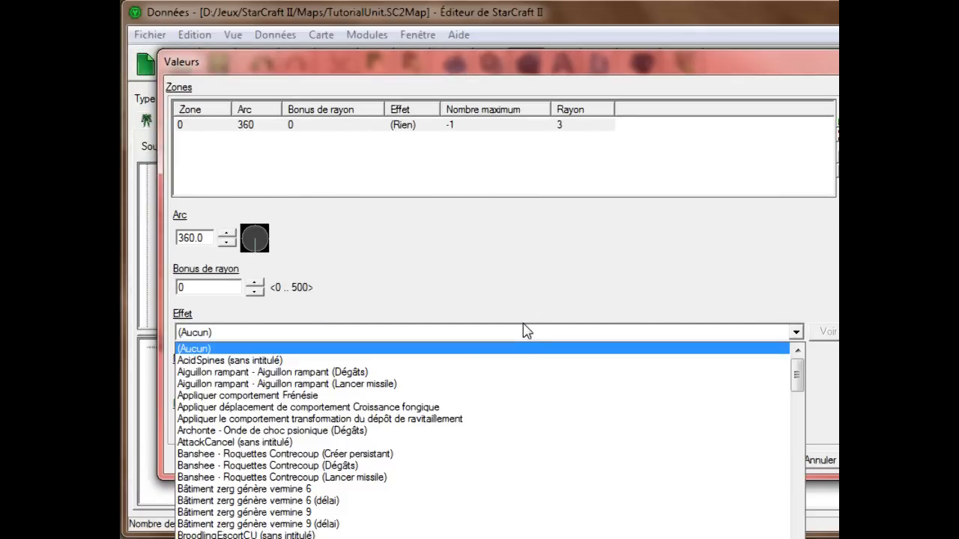
left_click(526, 332)
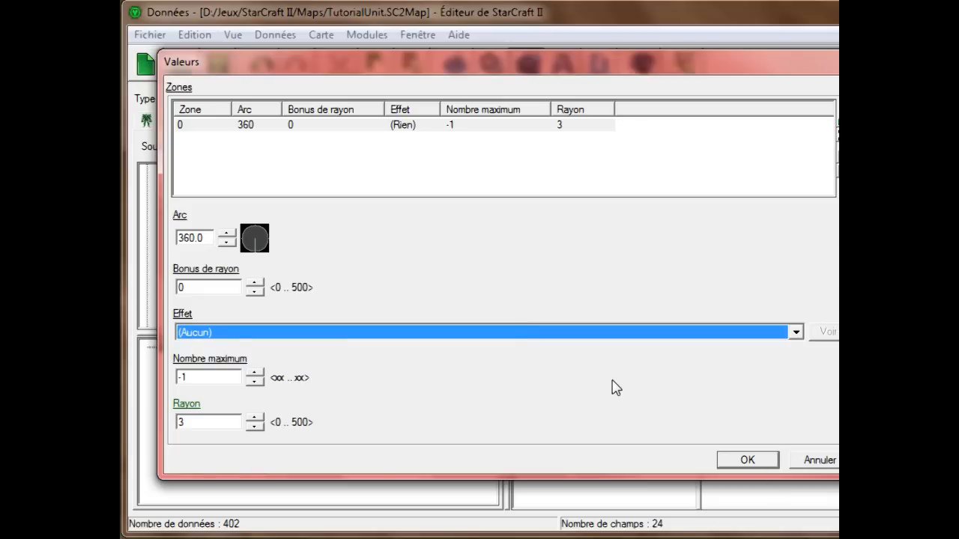
Add a zone to SortZone's Rechercher - Zones field again with a Rayon of 3, apply it, and save the map
left_click(748, 460)
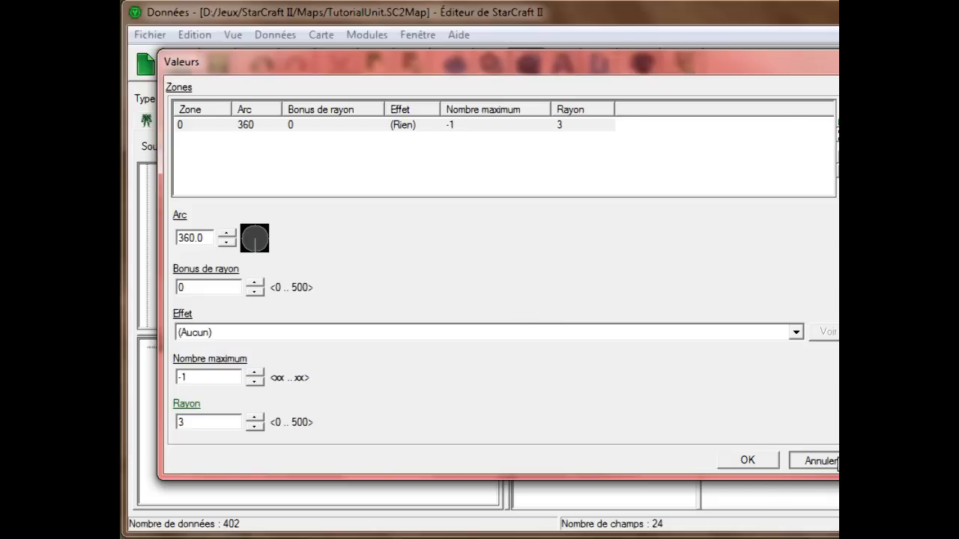
double_click(712, 472)
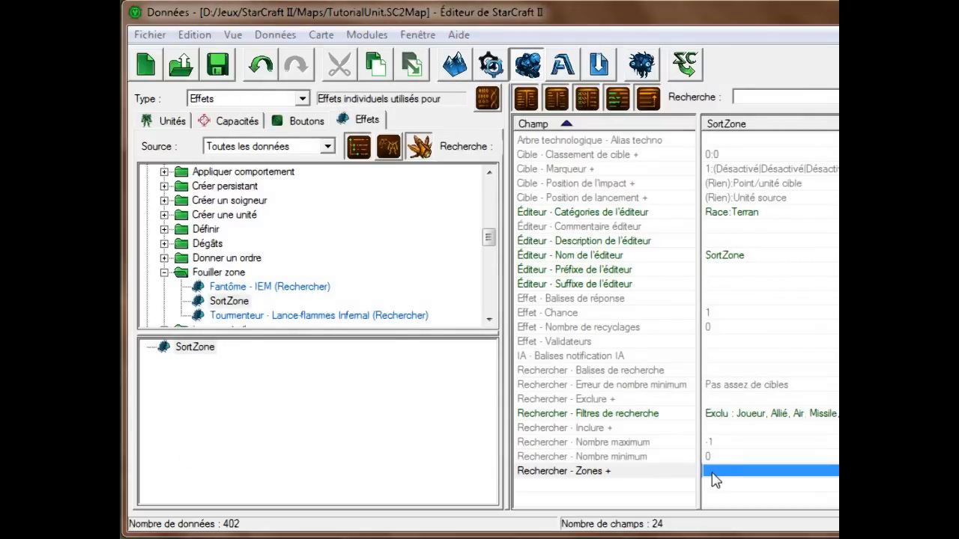
right_click(424, 191)
left_click(443, 203)
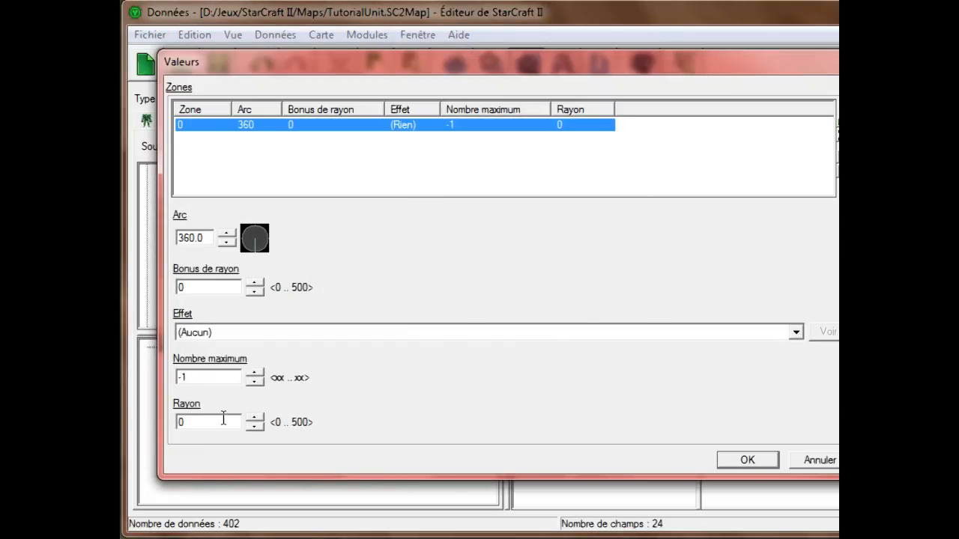
double_click(180, 421)
type("3")
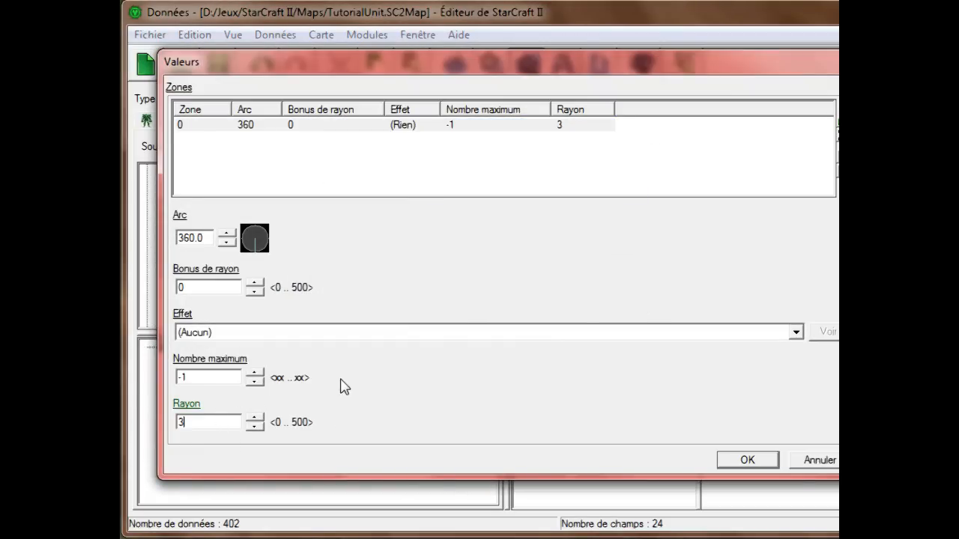
left_click(760, 460)
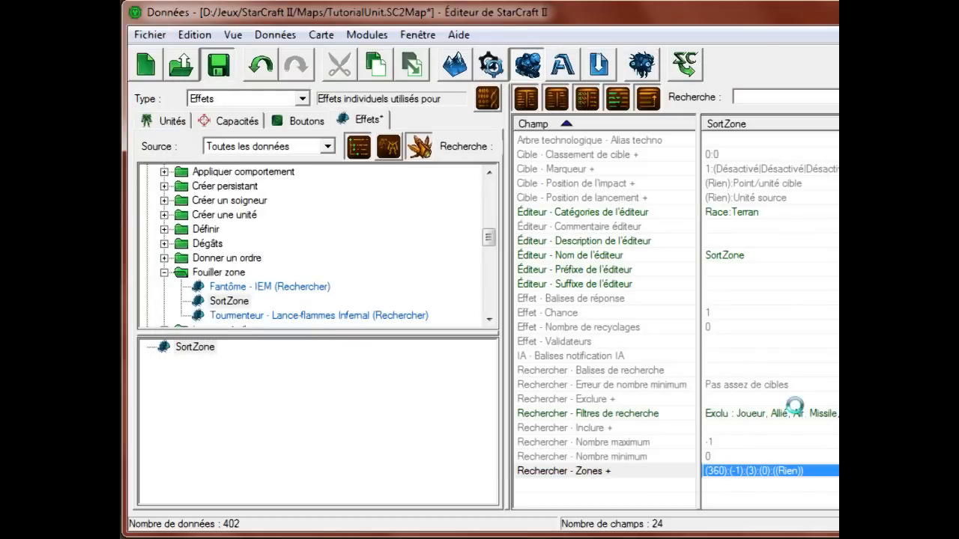
left_click(765, 428)
left_click(749, 471)
Add a new effect of type Appliquer comportement, name it SortApply, and generate its matching ID
right_click(352, 274)
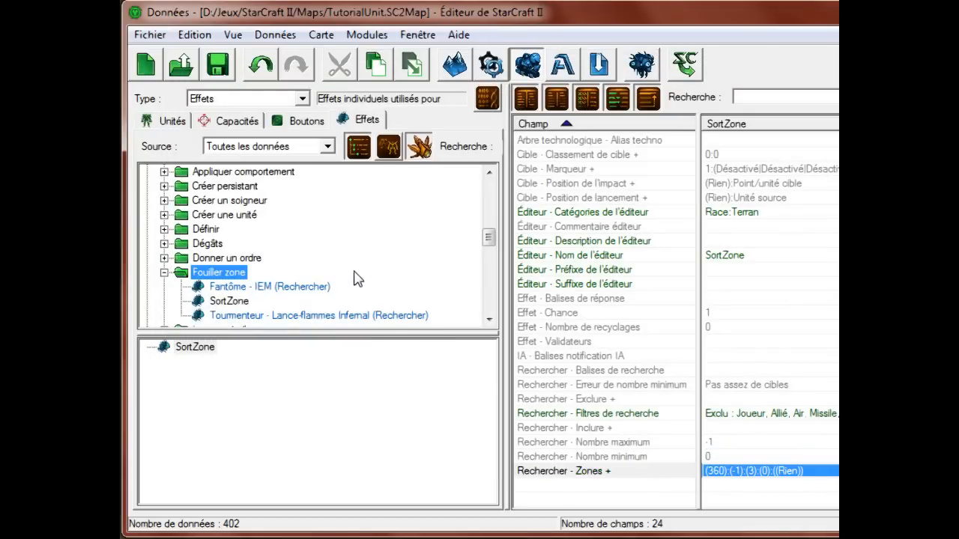
left_click(410, 289)
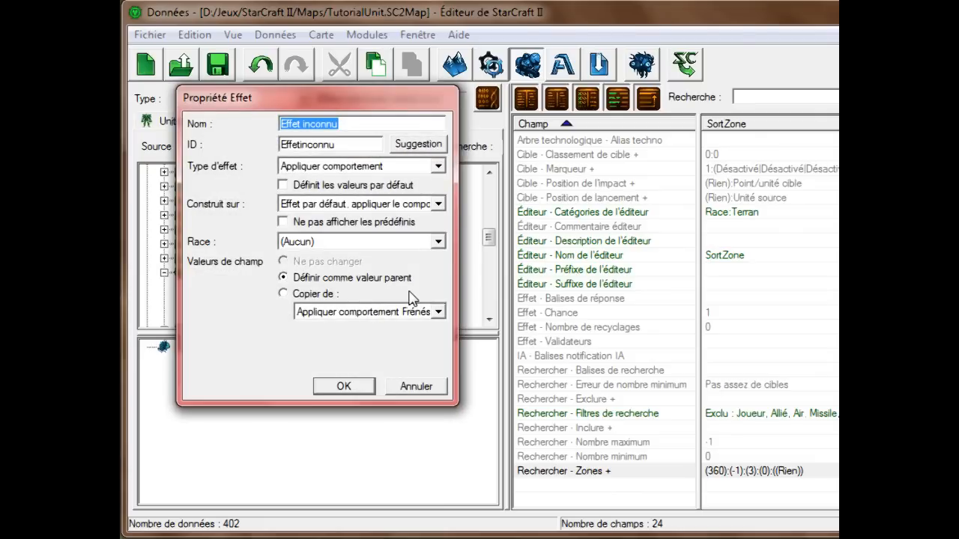
type("SortAppl")
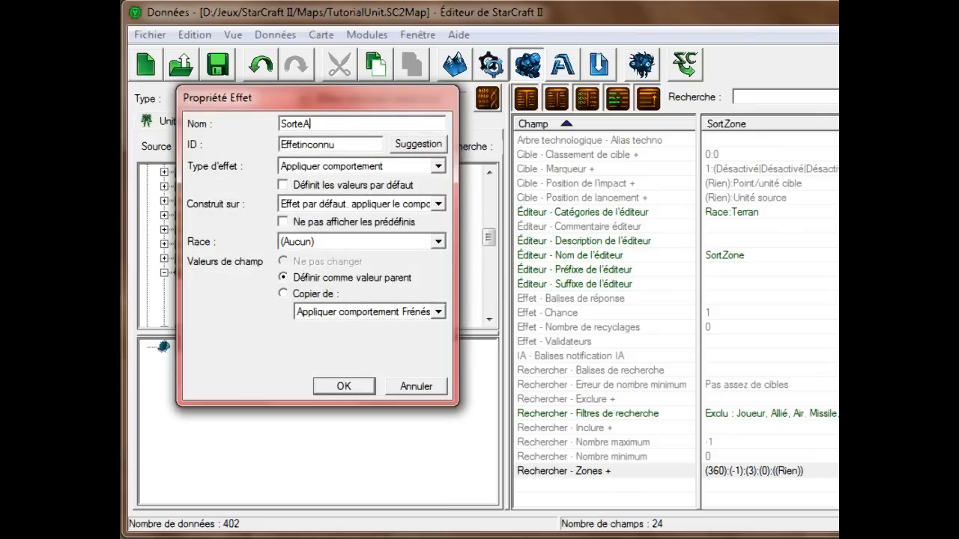
type("y")
key("Tab")
type("a")
key("BackSpace")
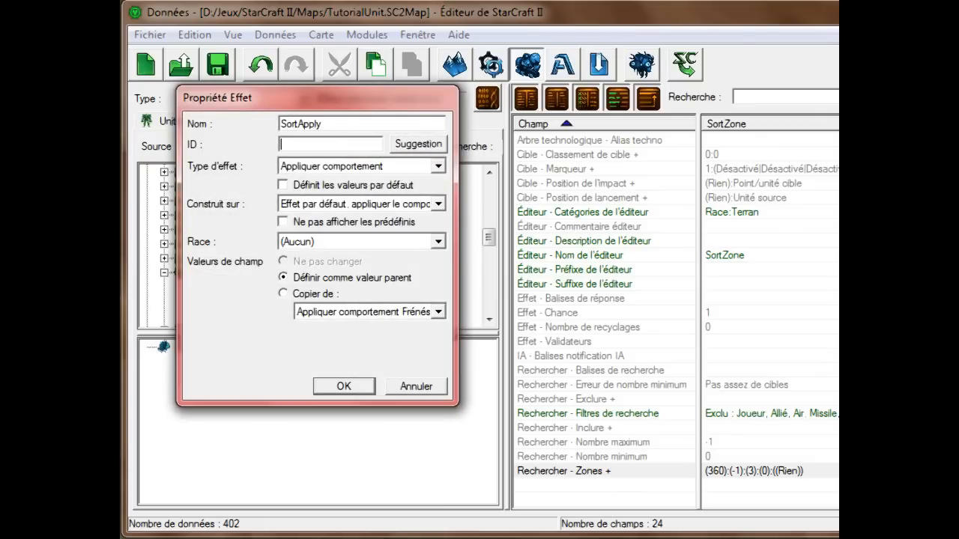
left_click(425, 150)
Keep the default parent effect, set the race to Terran, and create the SortApply effect
left_click(381, 207)
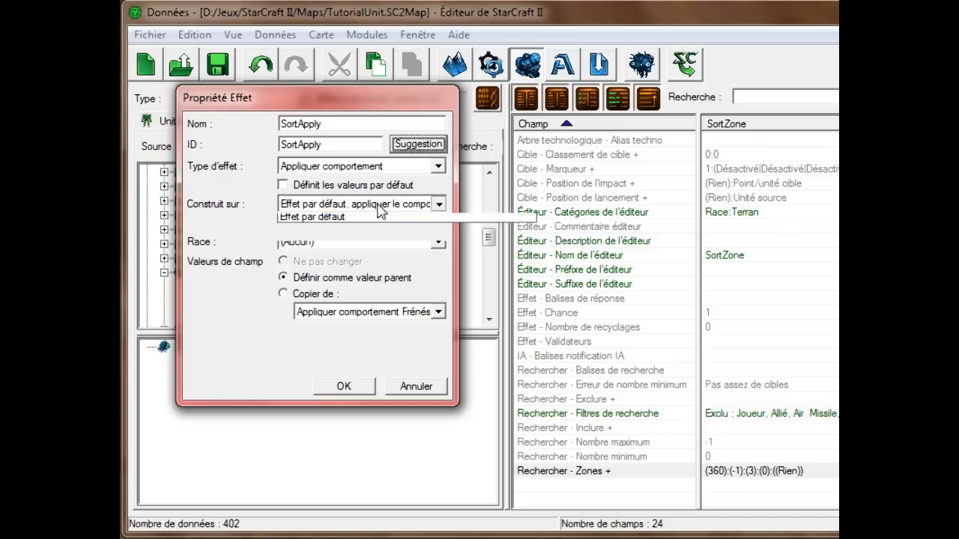
left_click(381, 212)
left_click(334, 242)
left_click(337, 296)
left_click(341, 388)
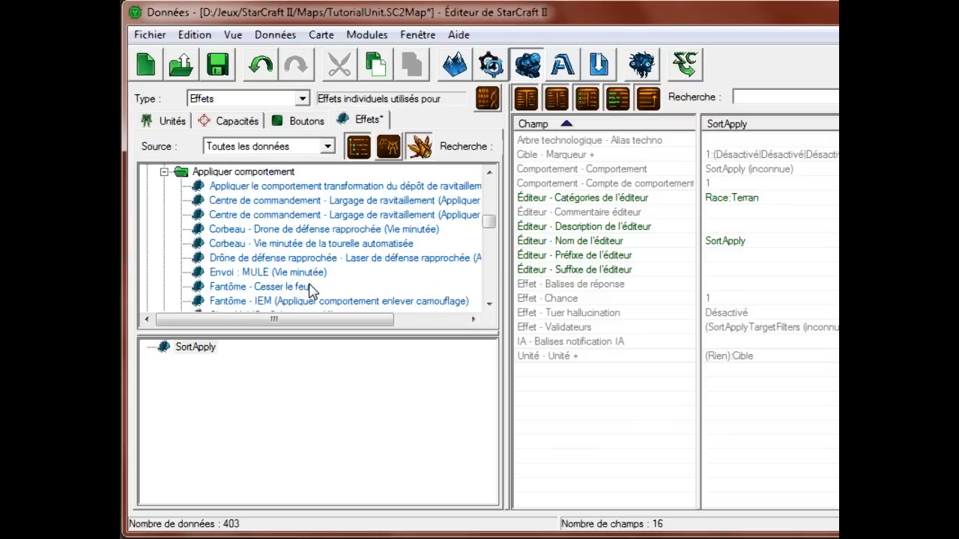
Locate the SortApply effect, select its Comportement - Comportement field, and save the map
scroll(279, 225, "down", 1)
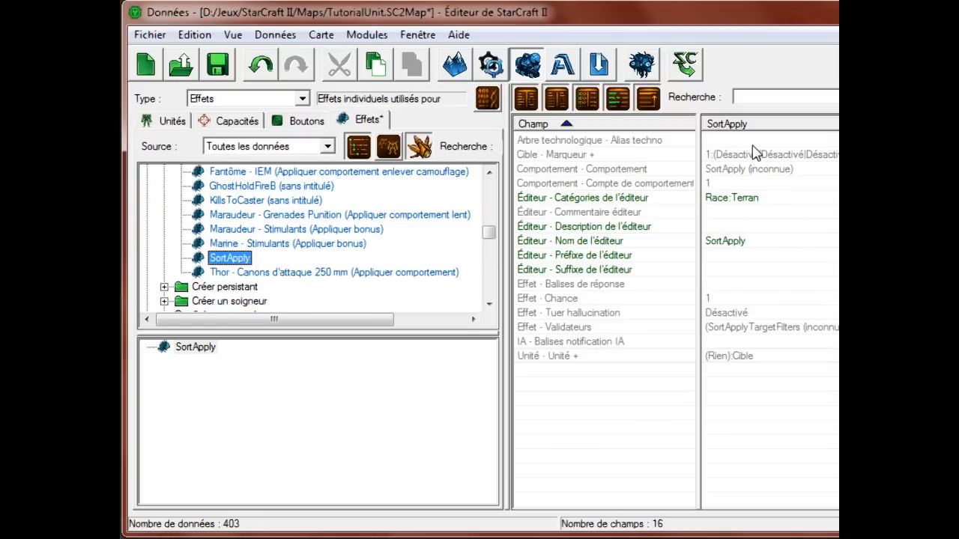
left_click(749, 168)
key("ctrl+s")
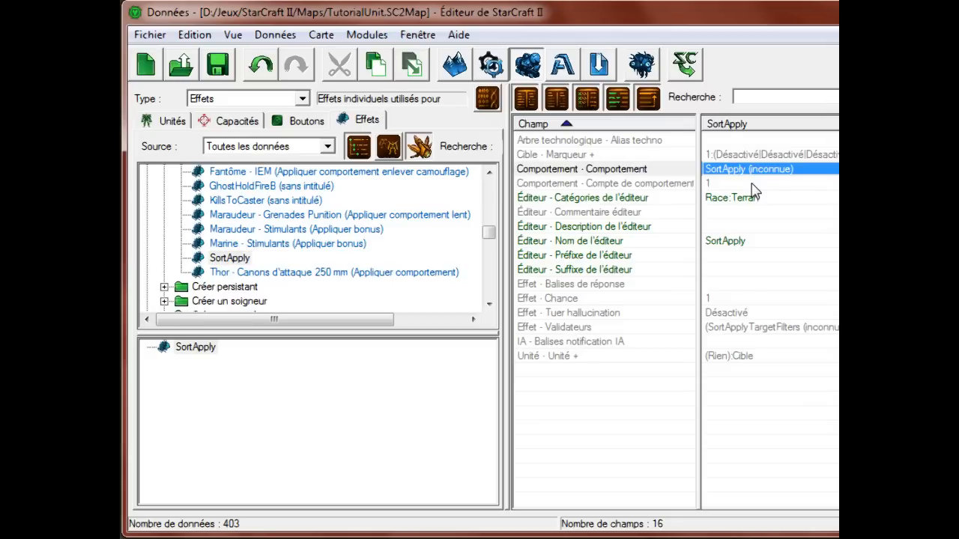
Switch the data type to Comportements and start adding a new behavior
left_click(302, 98)
left_click_drag(360, 207, 355, 158)
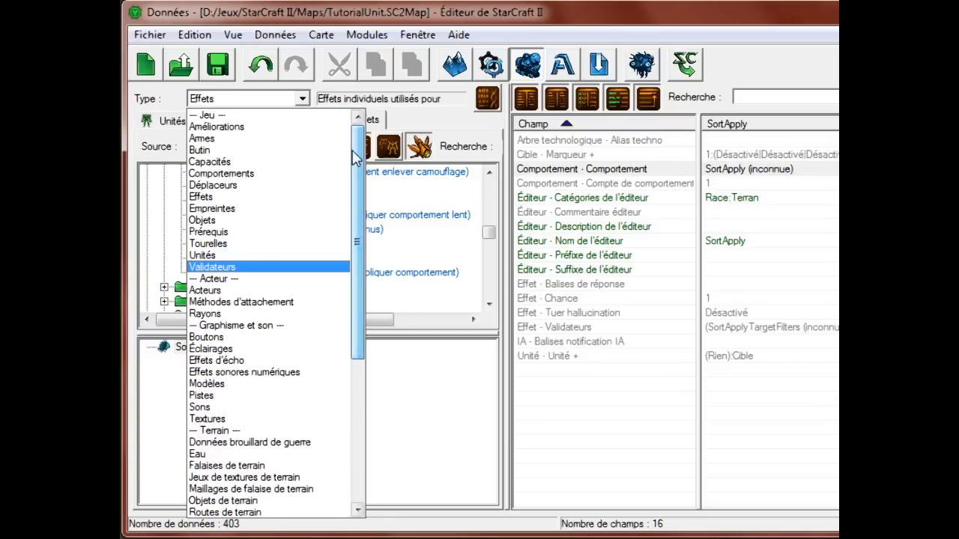
left_click(298, 175)
right_click(342, 244)
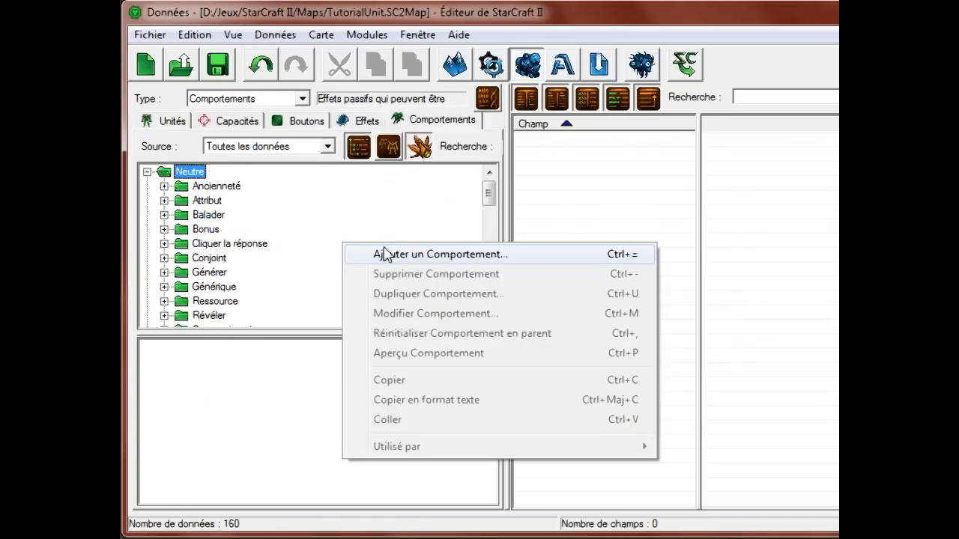
left_click(373, 219)
right_click(368, 233)
left_click(387, 237)
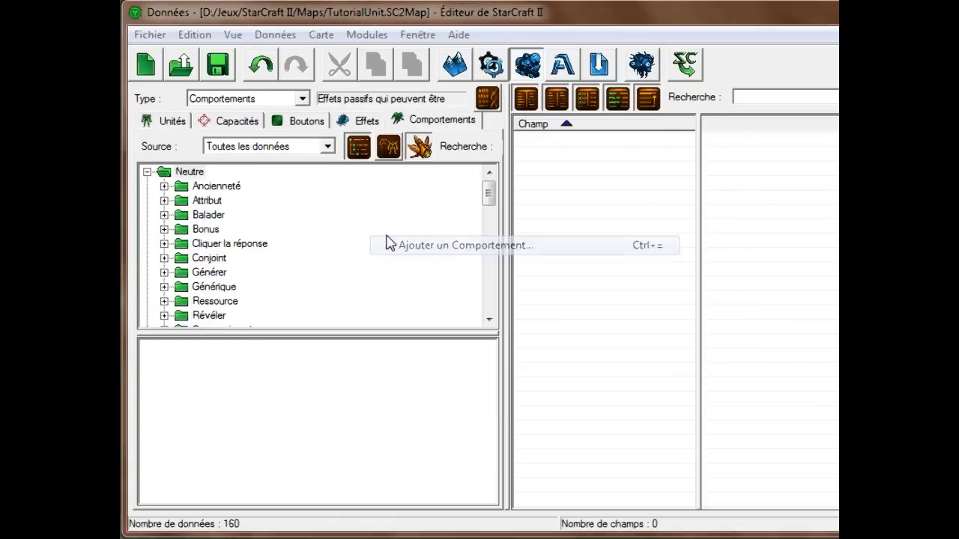
left_click_drag(396, 124, 183, 121)
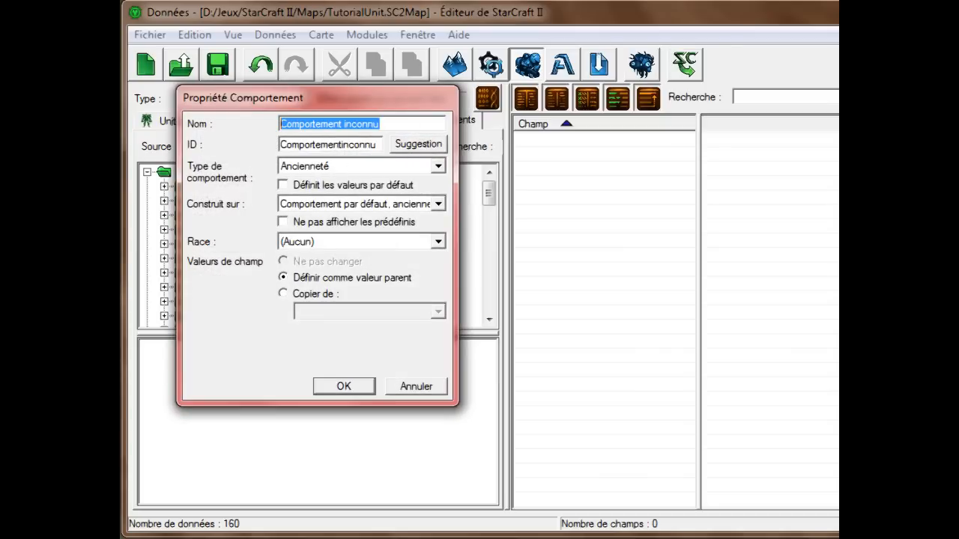
Set the new behavior's type to Bonus
left_click(284, 165)
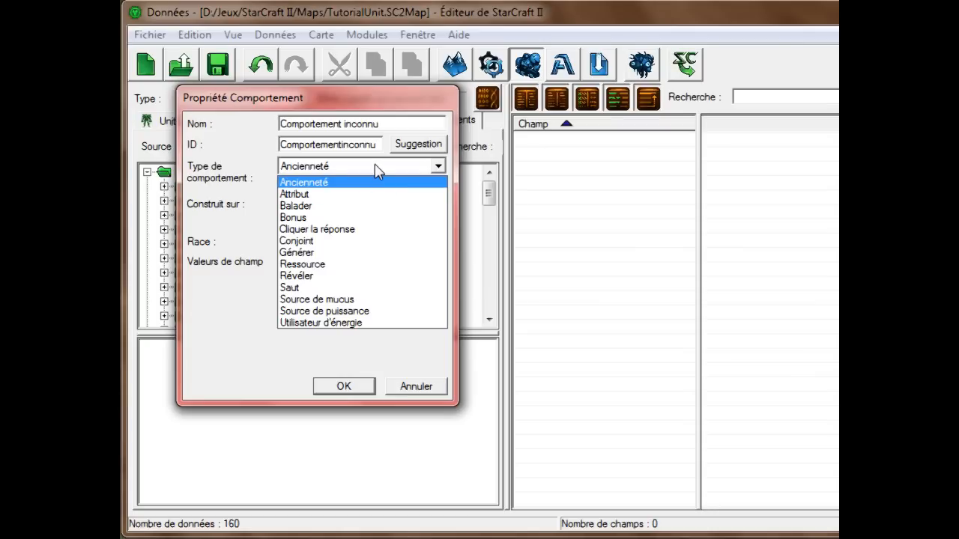
key("Down")
key("Down")
key("Down")
key("Down")
key("Down")
key("Up")
key("Up")
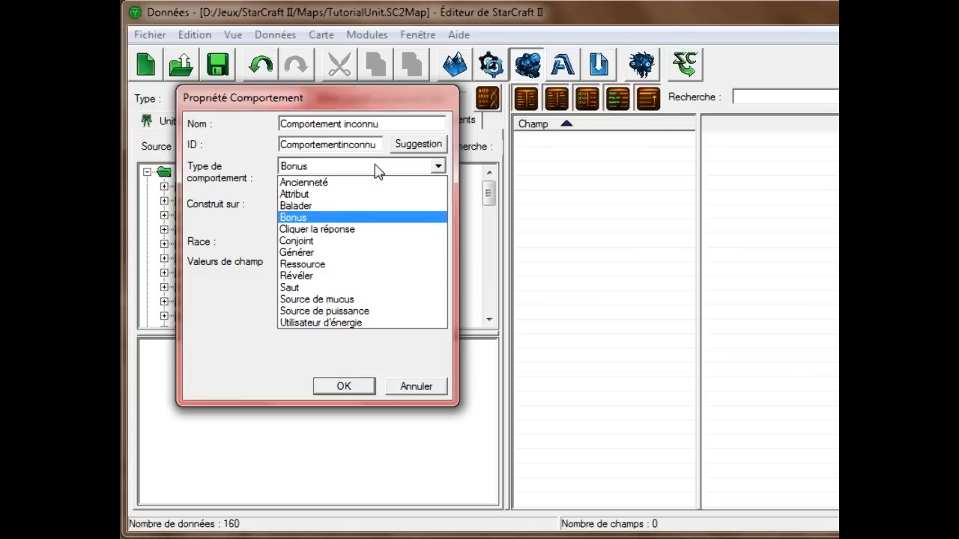
key("Return")
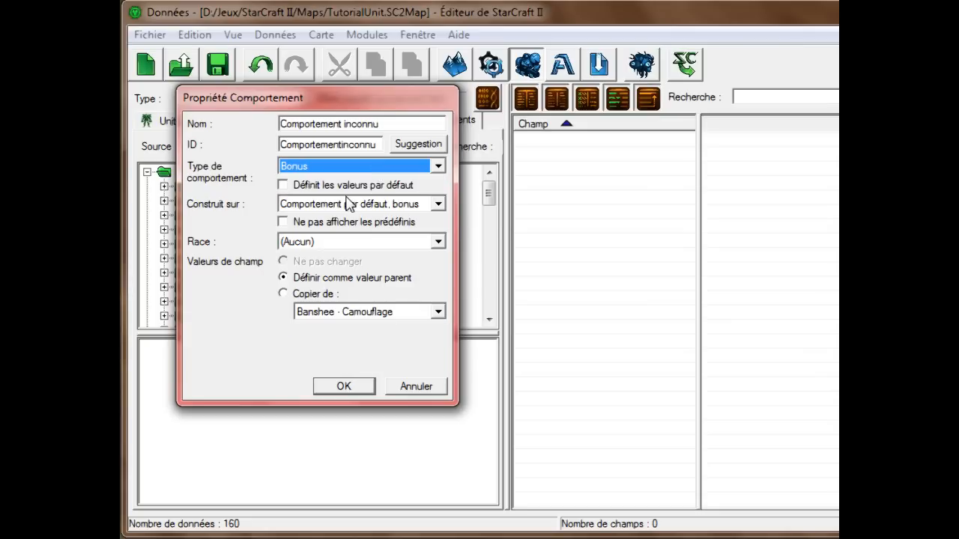
Set the behavior's race to Terran, name it SortApply, generate its matching ID, and create it
left_click(348, 204)
left_click(347, 198)
double_click(325, 247)
scroll(325, 247, "down", 2)
left_click_drag(381, 125, 279, 124)
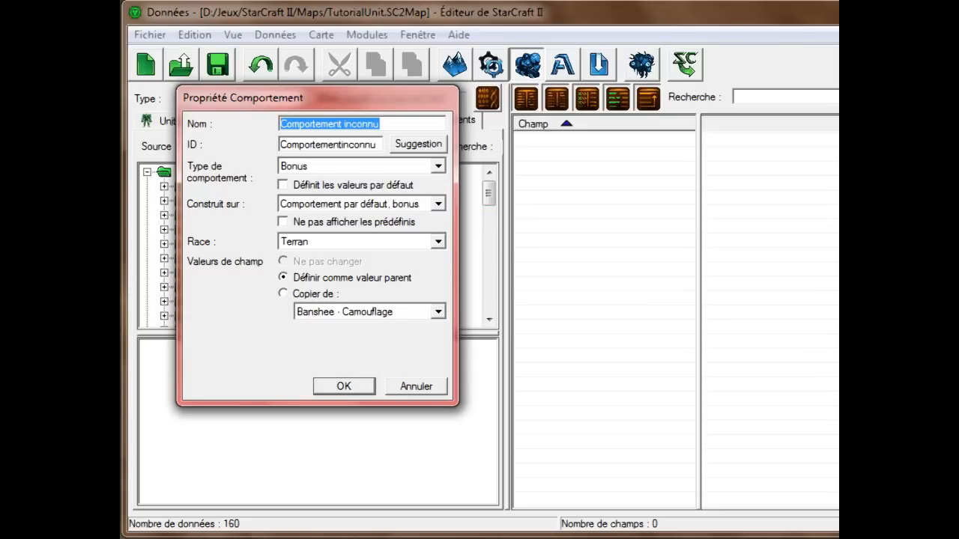
type("SortApply")
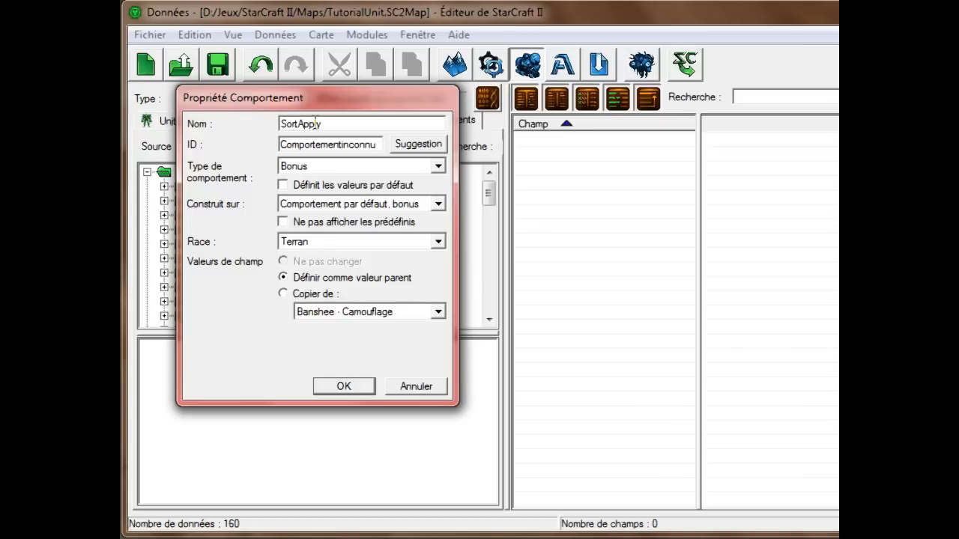
left_click(405, 144)
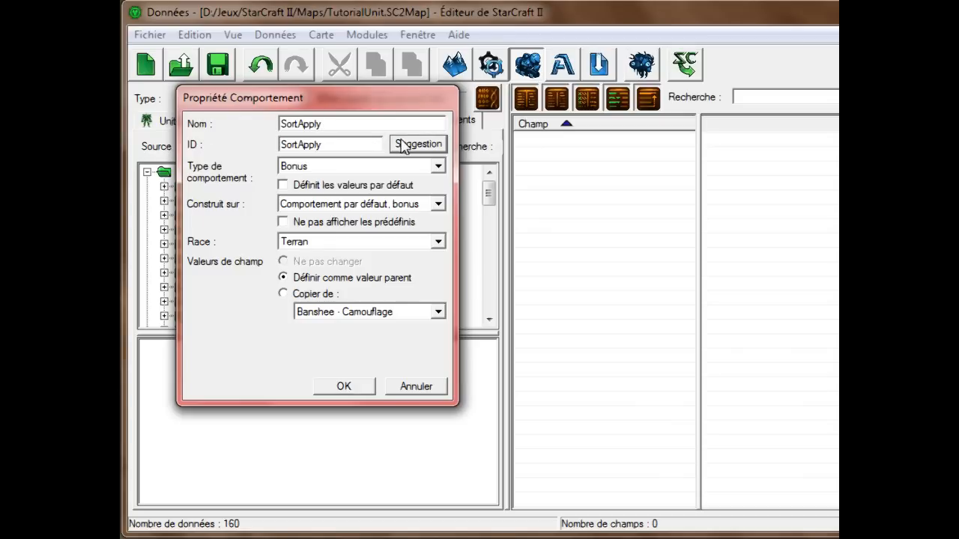
left_click(344, 386)
Save the map and set the SortApply behavior's Caractéristiques - Durée to 2
left_click(750, 326)
scroll(751, 327, "down", 7)
scroll(761, 314, "up", 7)
left_click(818, 198)
left_click(818, 183)
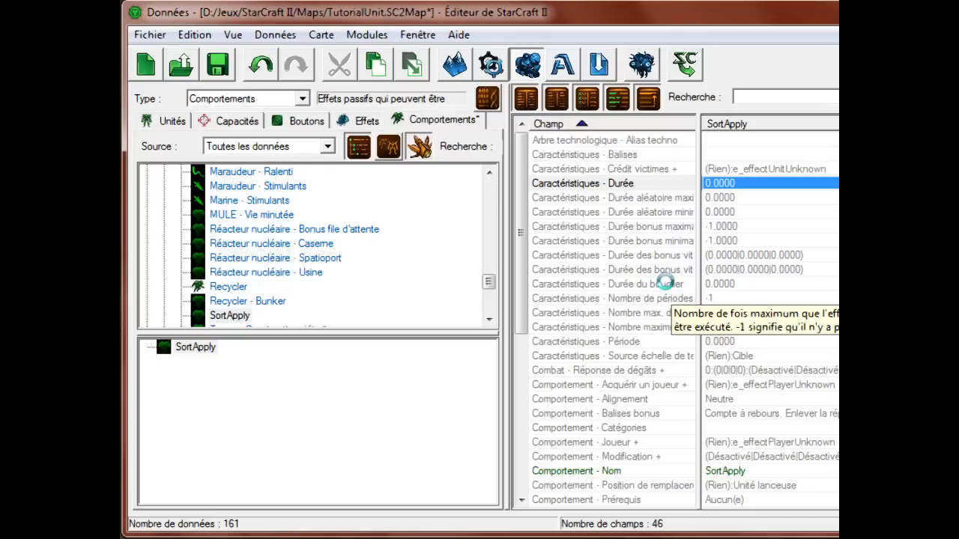
key("ctrl+s")
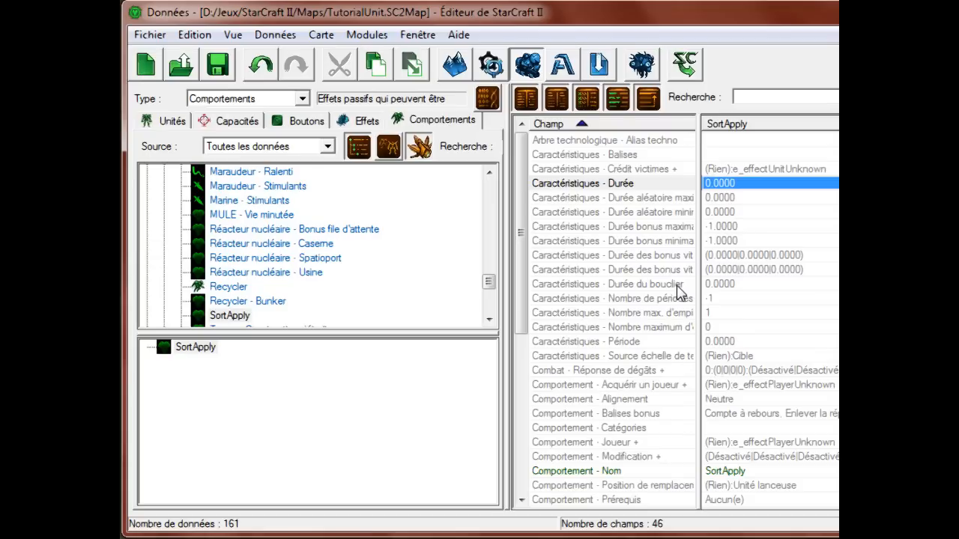
key("Return")
type("2")
key("Return")
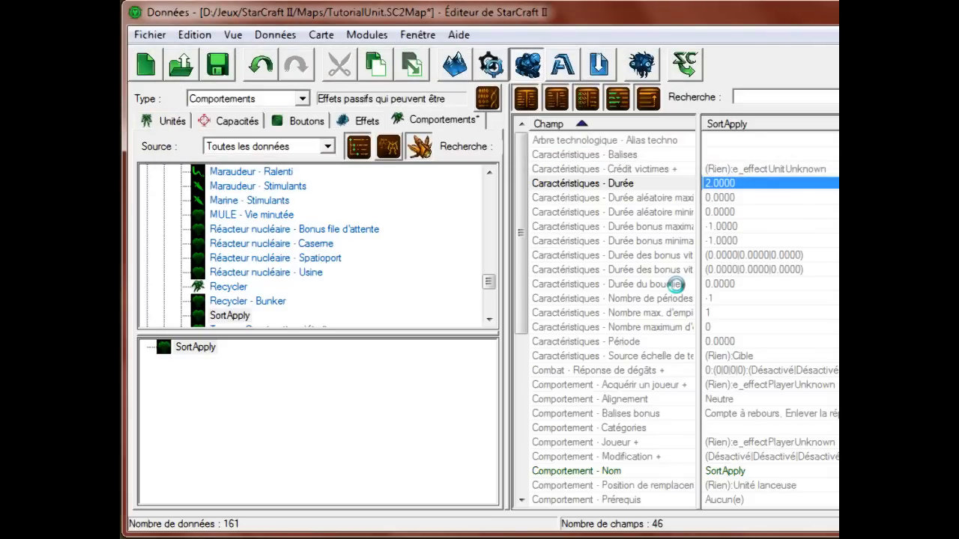
Adjust the field column width and review SortApply's Caractéristiques fields, from the random durations to Nombre de périodes and the maximum stack count
left_click_drag(699, 256, 722, 258)
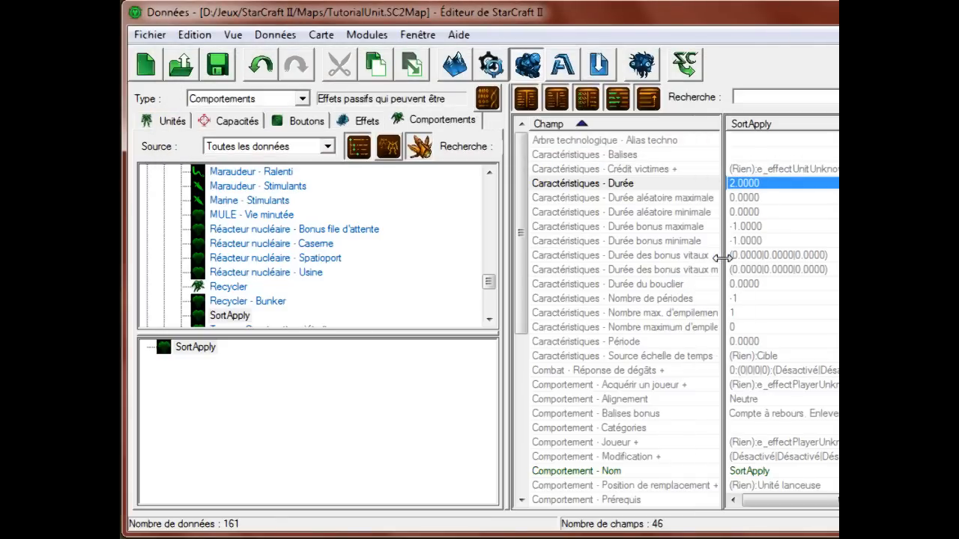
left_click_drag(759, 203, 833, 212)
left_click(824, 198)
left_click(824, 212)
key("Down")
key("Down")
key("Down")
key("Down")
key("Down")
key("Down")
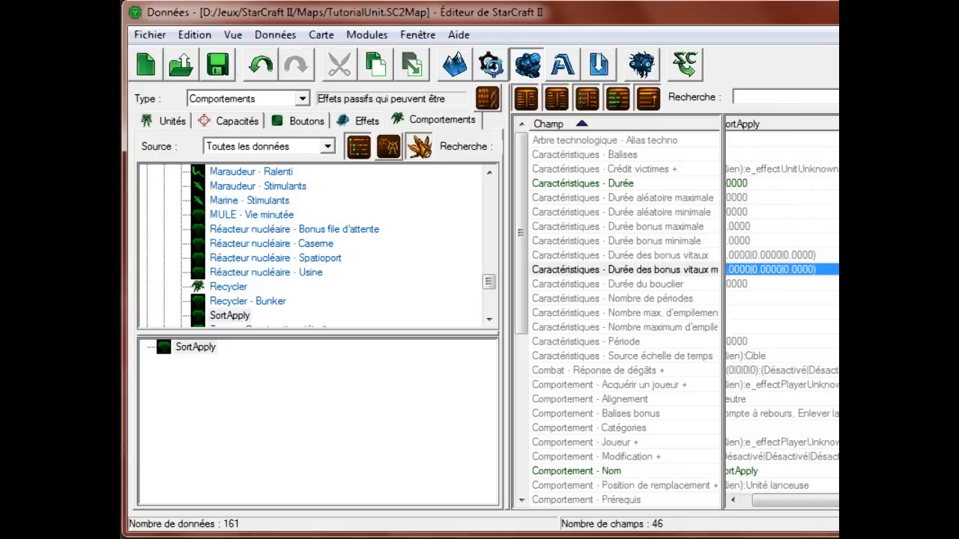
key("Down")
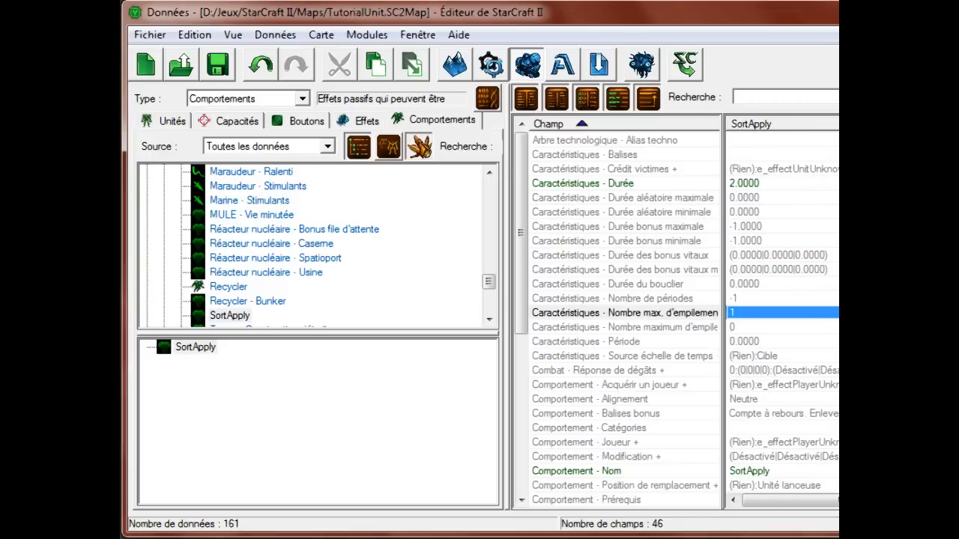
key("Up")
key("Down")
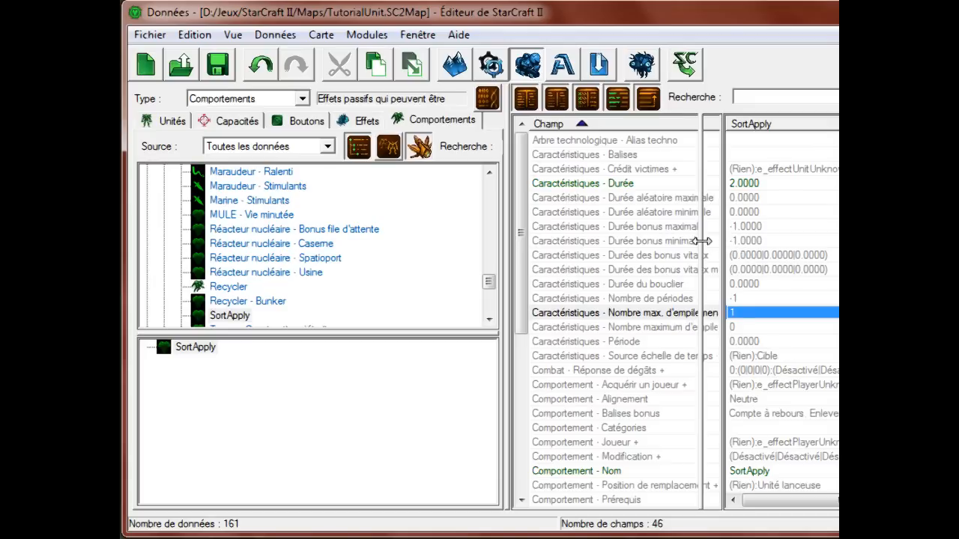
left_click_drag(727, 237, 717, 237)
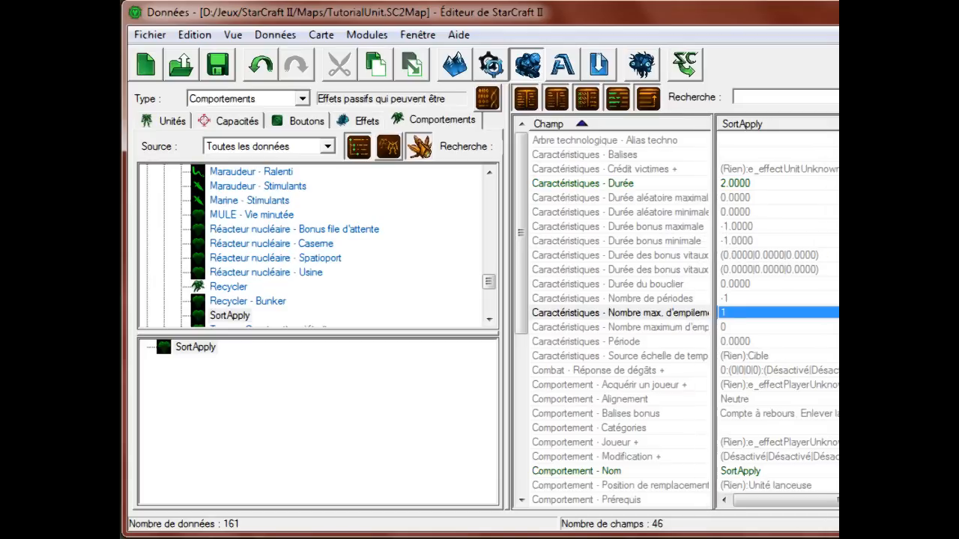
left_click_drag(718, 298, 719, 299)
left_click(725, 299)
left_click(728, 310)
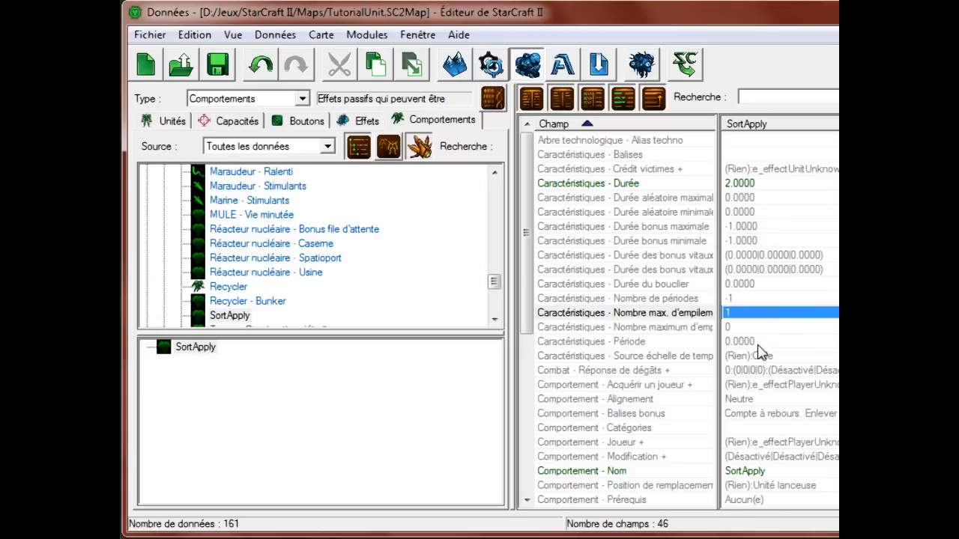
Examine SortApply's Caractéristiques - Période, open its Comportement - Modification + values, and inspect the Unité settings as far as Échelle de temps
scroll(761, 352, "down", 2)
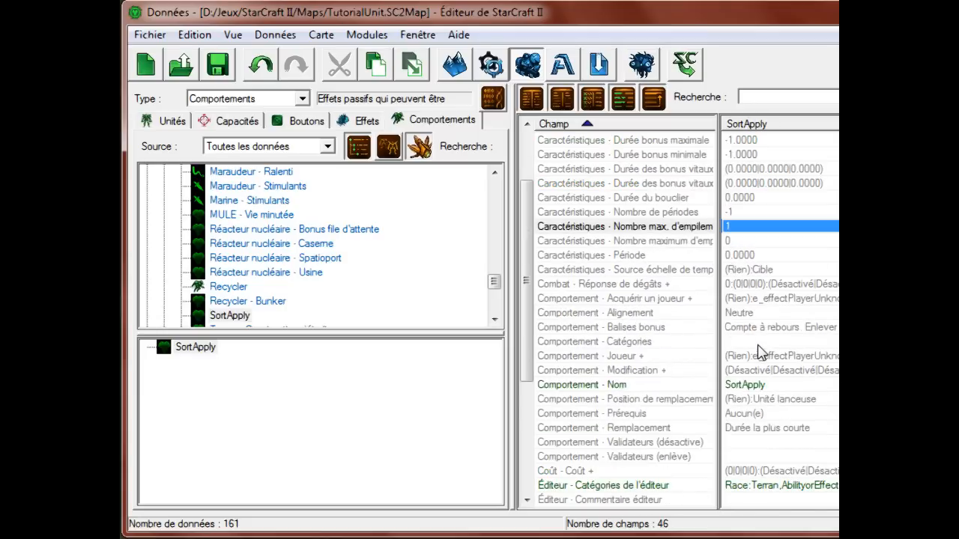
left_click(752, 270)
left_click(749, 255)
scroll(749, 256, "down", 1)
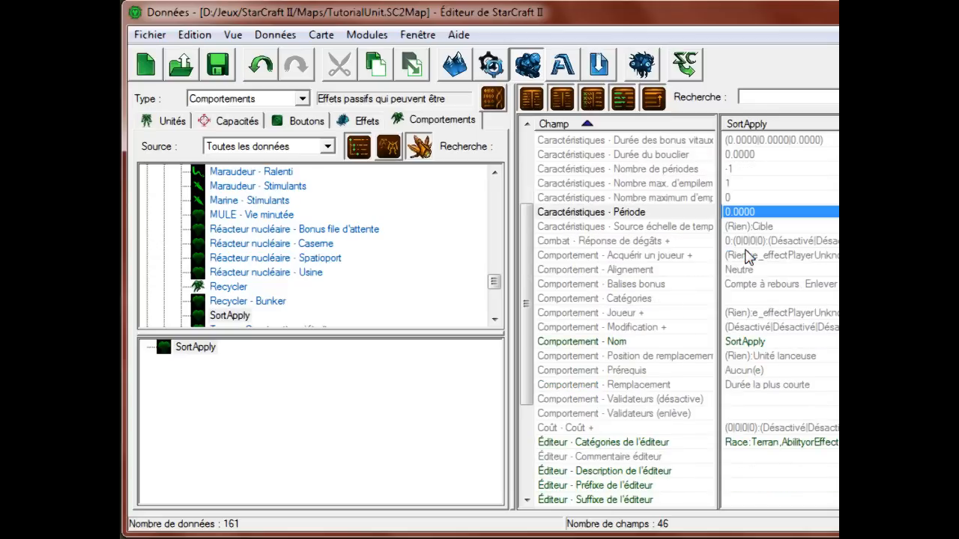
left_click(755, 328)
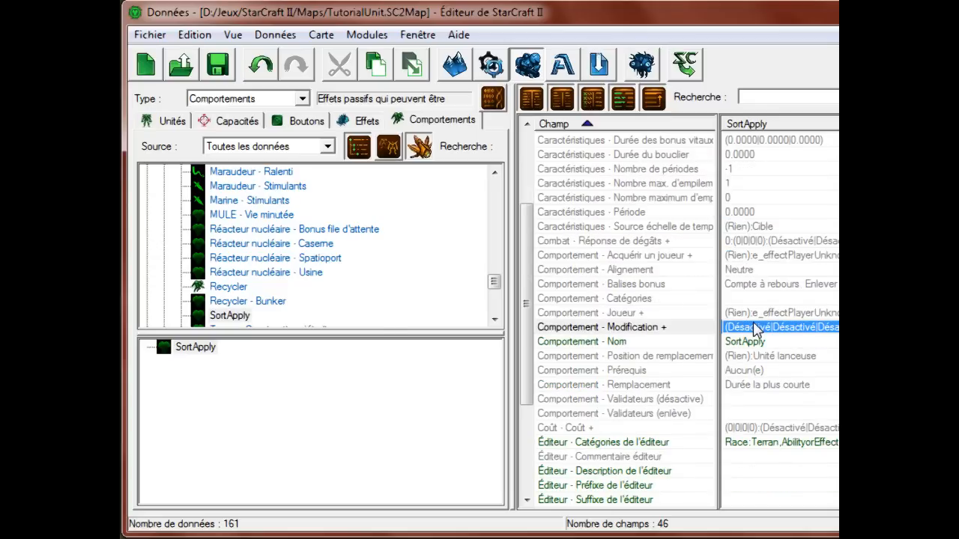
double_click(755, 328)
left_click_drag(570, 53, 556, 28)
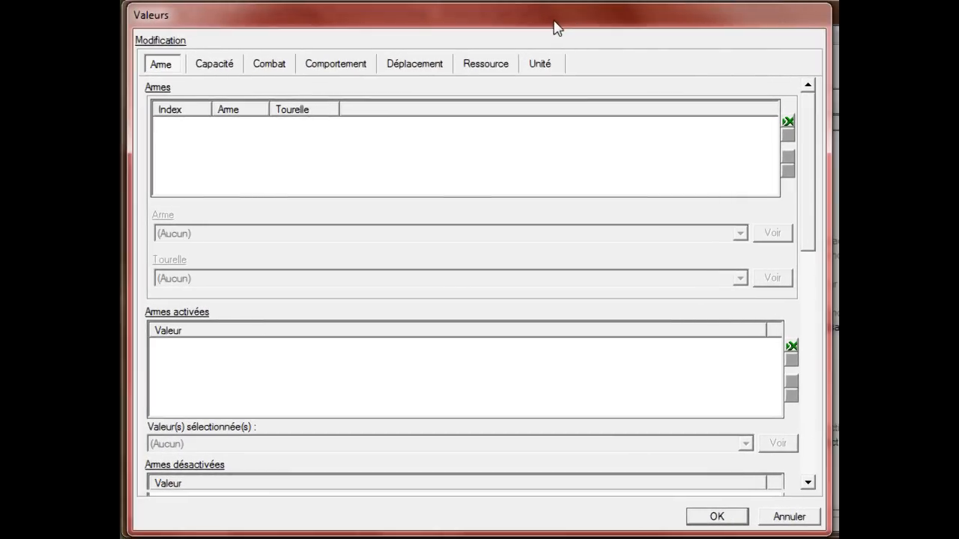
left_click(543, 65)
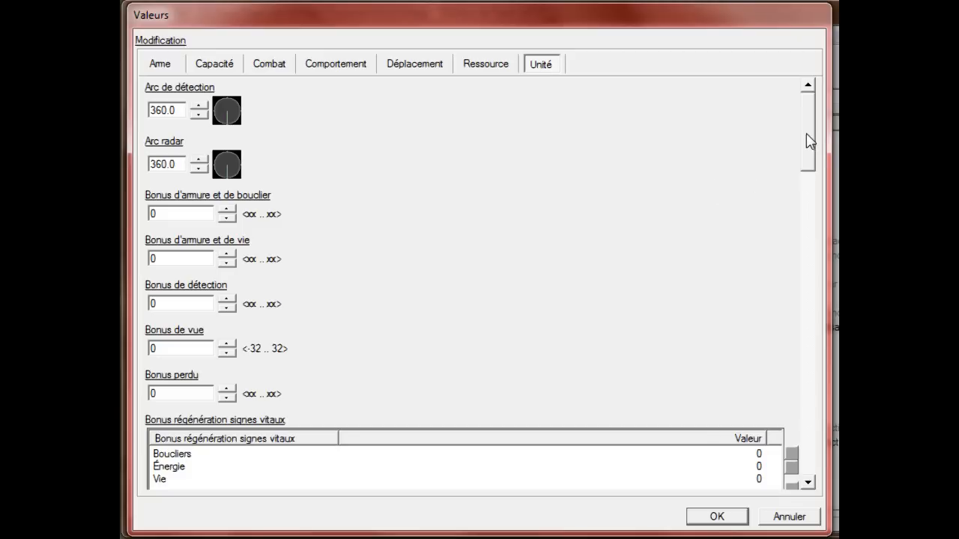
left_click_drag(807, 138, 819, 265)
double_click(182, 322)
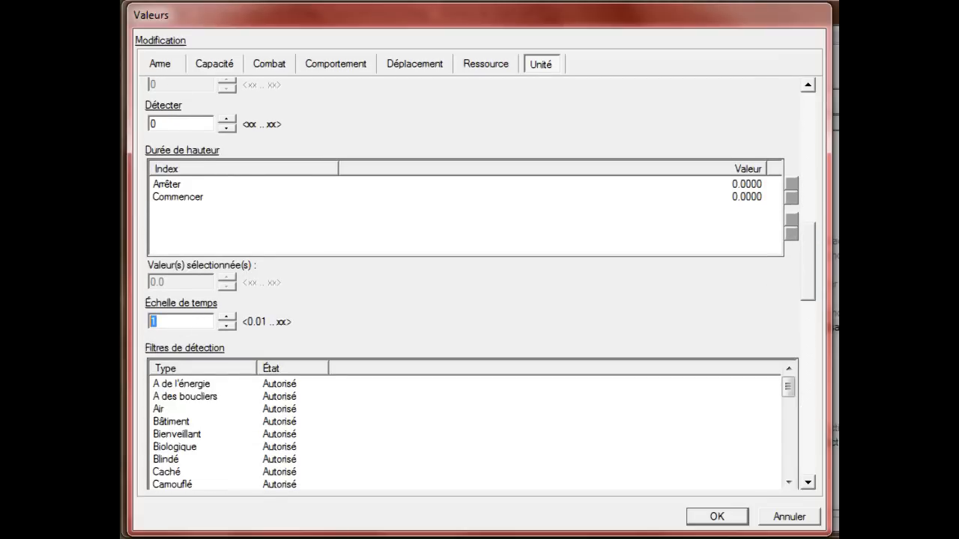
left_click_drag(815, 252, 812, 109)
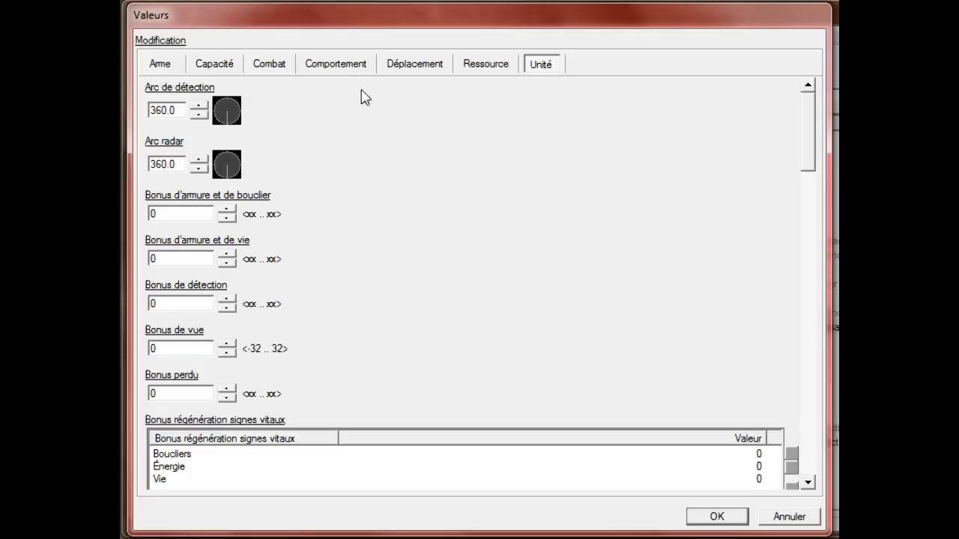
Review the Arme, Capacité, Combat, Comportement, Déplacement and Ressource modification settings available for SortApply
left_click(159, 68)
left_click_drag(810, 113, 815, 306)
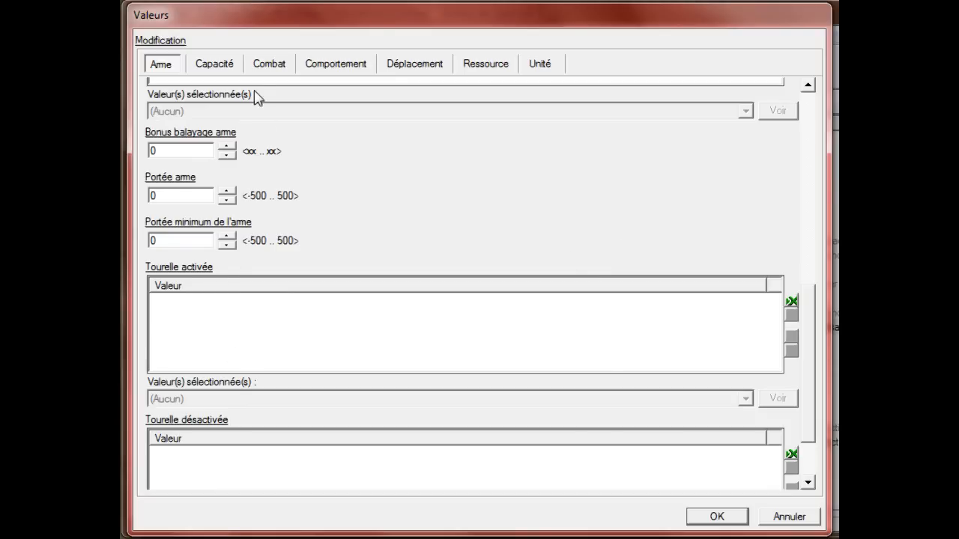
left_click(226, 68)
left_click_drag(806, 147, 813, 279)
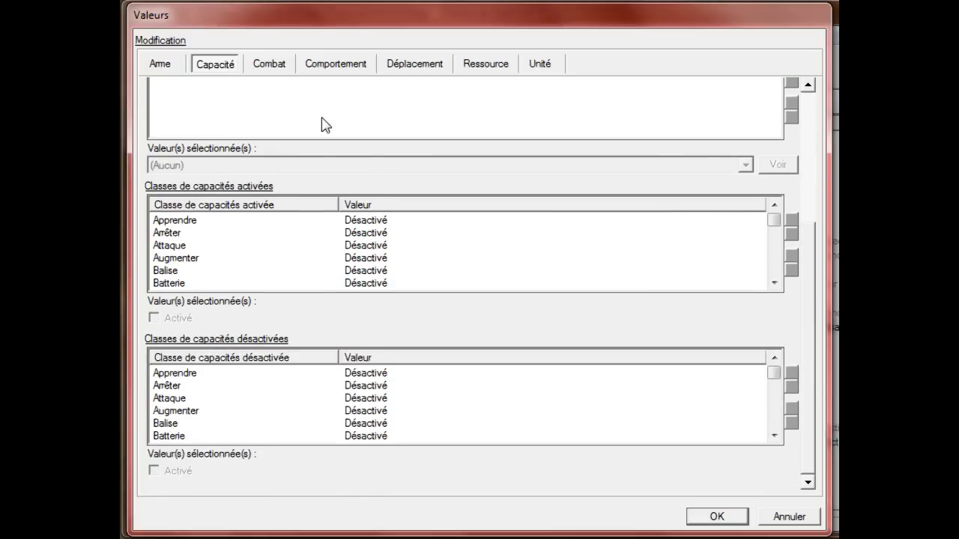
left_click(275, 69)
left_click(517, 133)
left_click(328, 73)
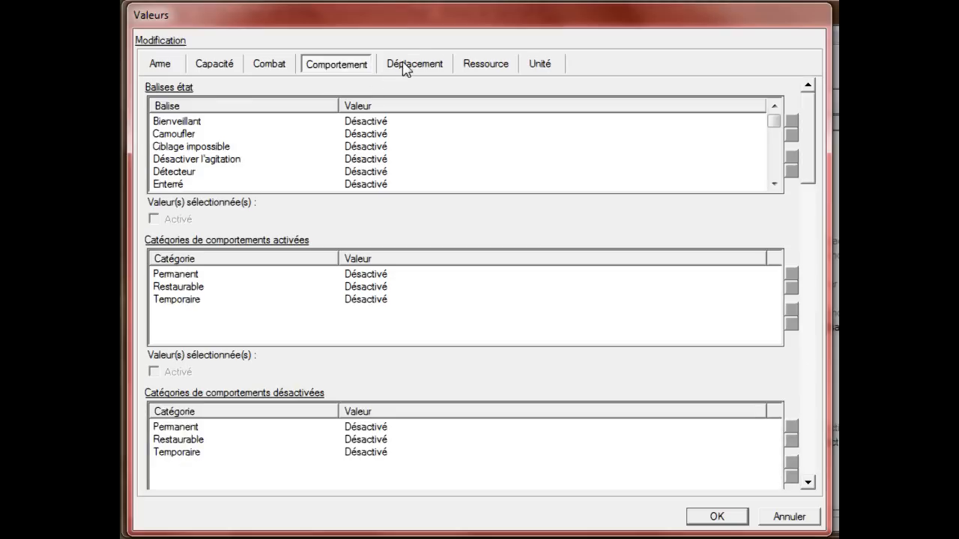
left_click(403, 66)
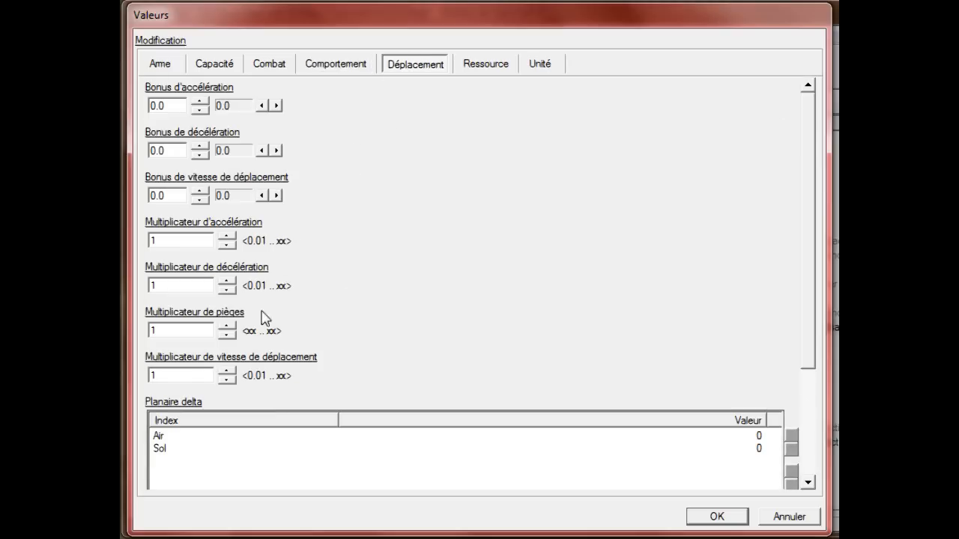
left_click(508, 67)
Set the Échelle de temps in SortApply's Unité modifications to 0.01, accept the values, and save the map
left_click(554, 73)
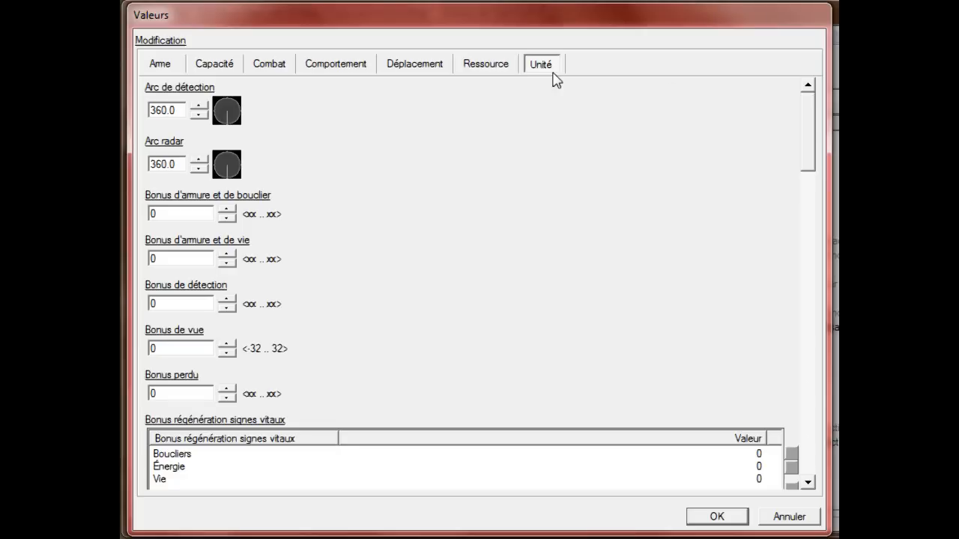
left_click_drag(808, 123, 809, 269)
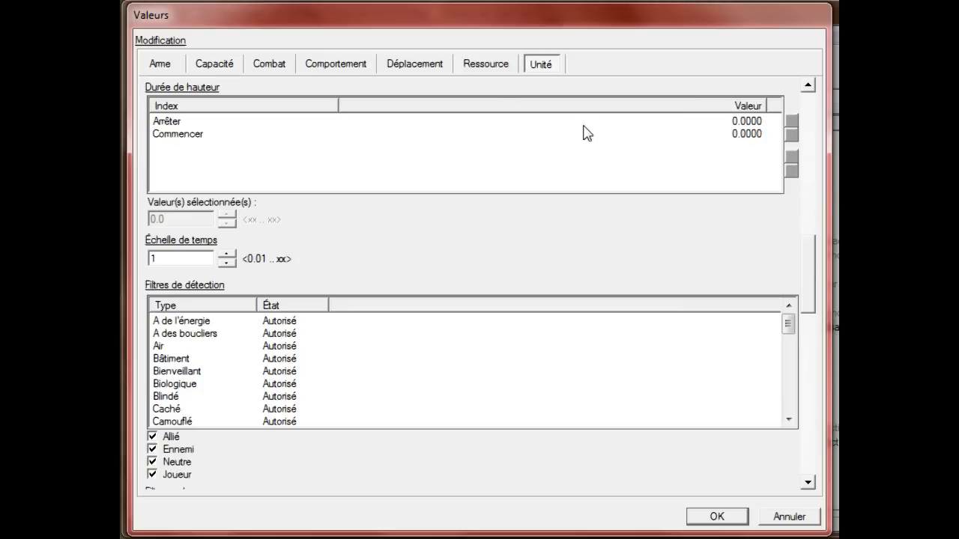
double_click(160, 258)
type("1.5")
key("BackSpace")
key("BackSpace")
key("BackSpace")
type("0.01")
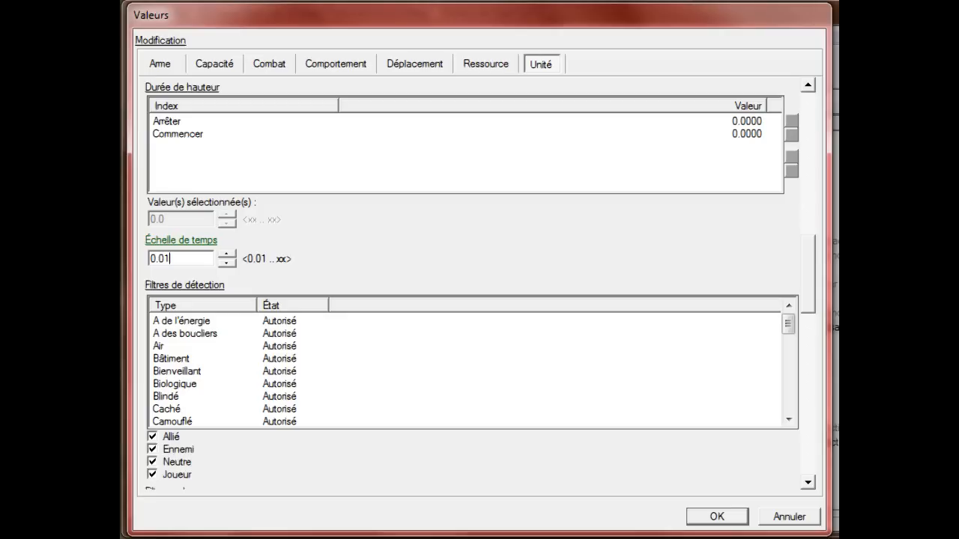
key("shift+Home")
left_click(191, 259)
left_click_drag(814, 278, 803, 465)
left_click(717, 516)
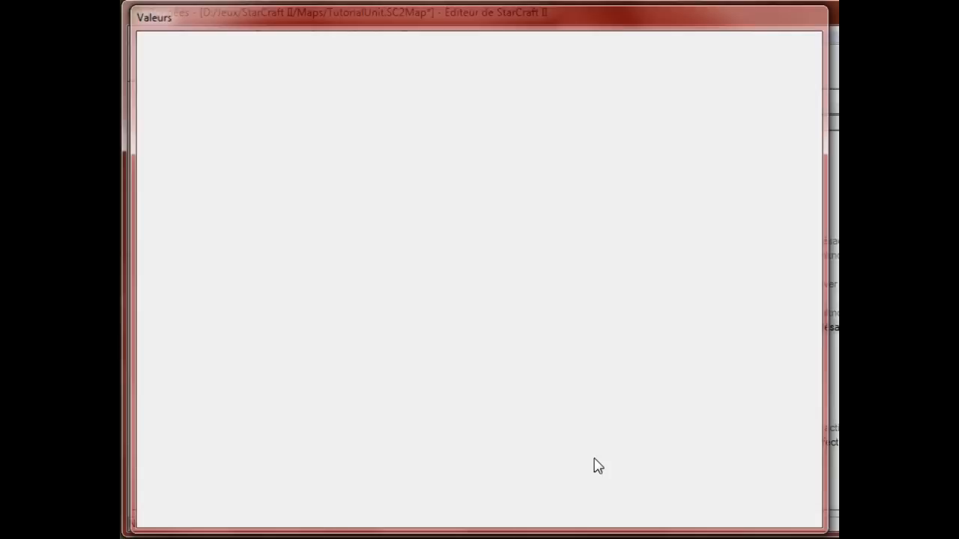
left_click(223, 68)
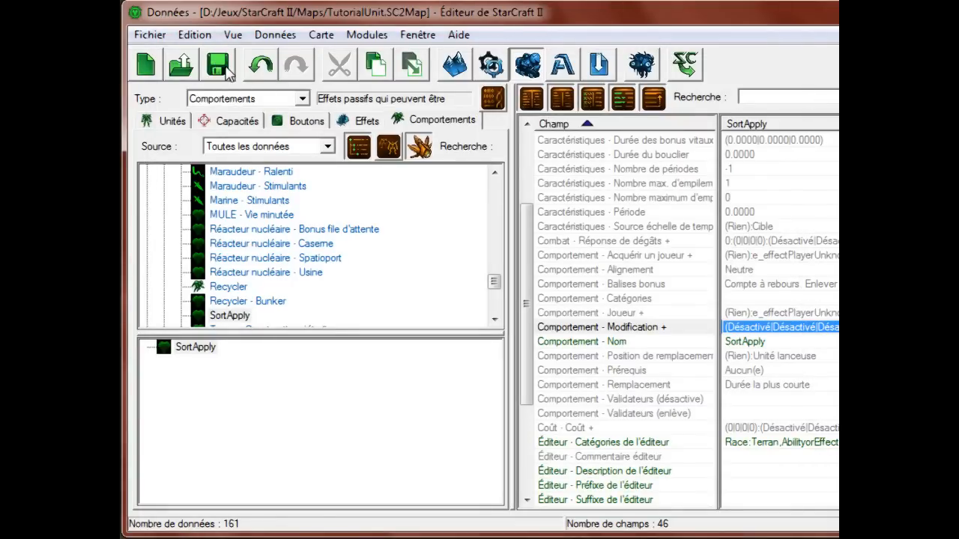
Review SortApply's Caractéristiques - Durée and its Effet fields, from the final and initial effects to the expired and refresh effects
scroll(749, 225, "up", 3)
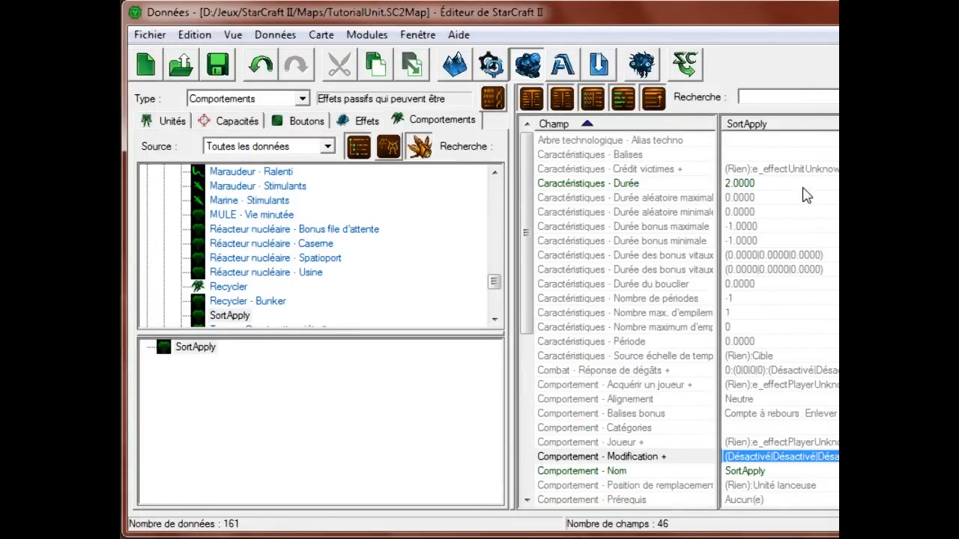
left_click(804, 188)
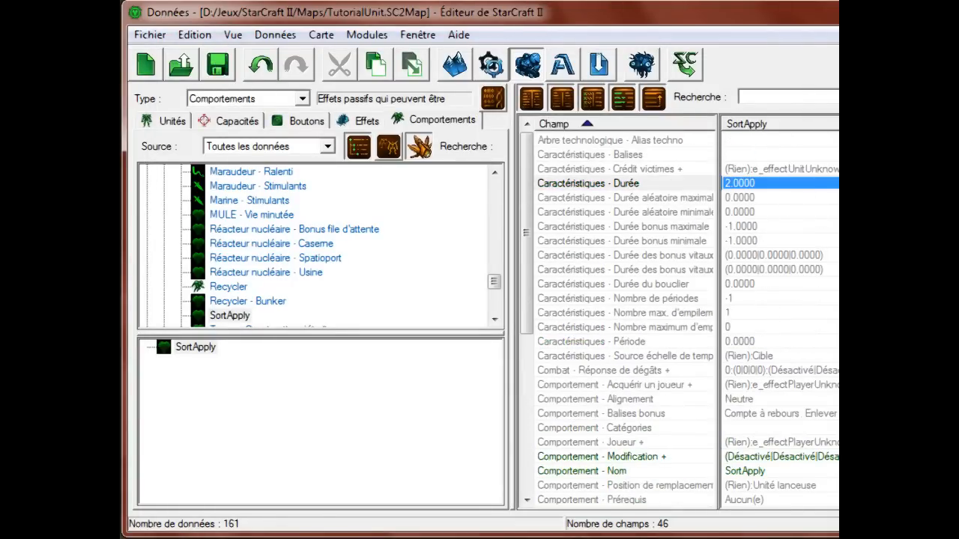
scroll(821, 384, "down", 7)
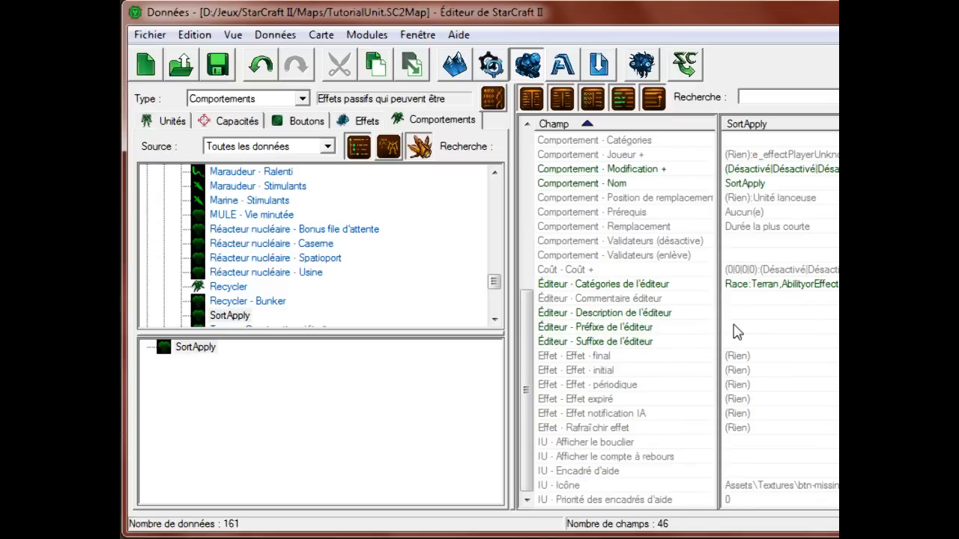
left_click_drag(783, 361, 785, 364)
left_click(787, 368)
key("Down")
key("Down")
key("Up")
key("Up")
key("Up")
key("Down")
key("Up")
key("Down")
key("Down")
key("Down")
key("Down")
key("Down")
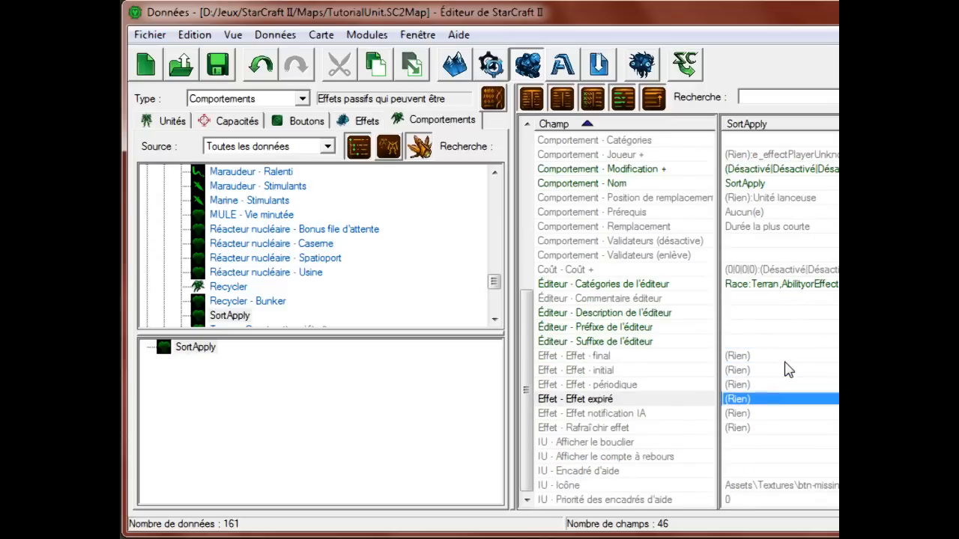
key("Down")
key("Down")
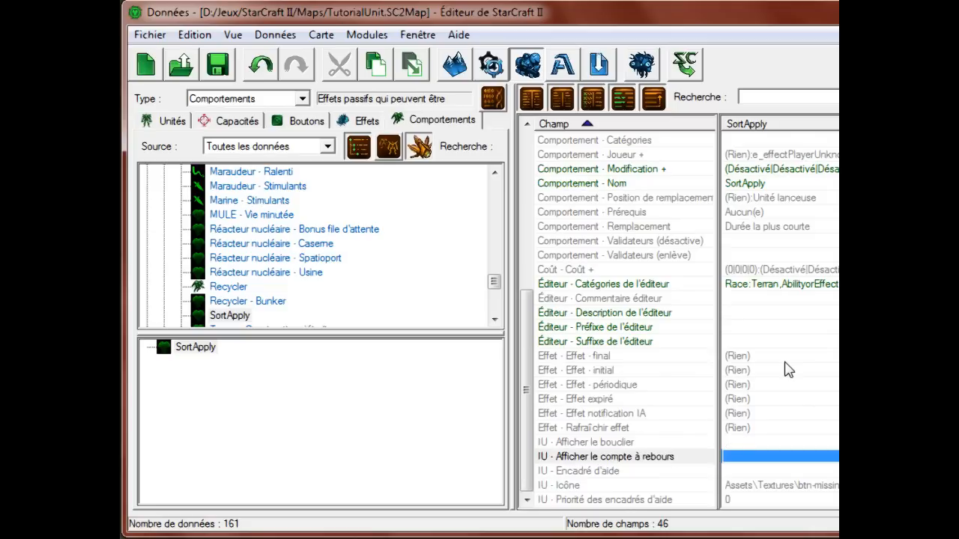
Enable SortApply's IU - Afficher le compte à rebours for Allié, Ennemi, Neutre and Soi, and save the map
key("Up")
key("Down")
key("Return")
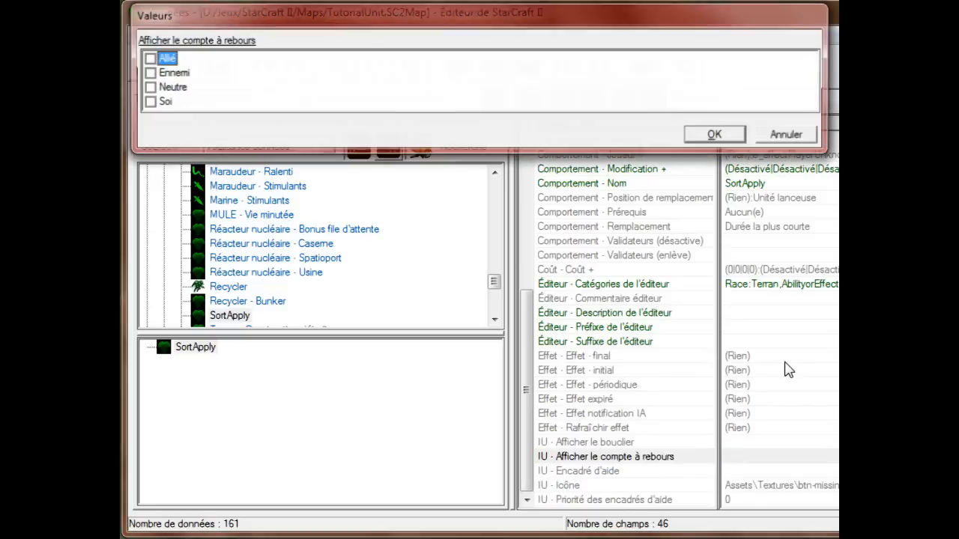
left_click(147, 59)
left_click(147, 73)
left_click(147, 87)
left_click(148, 102)
left_click(717, 134)
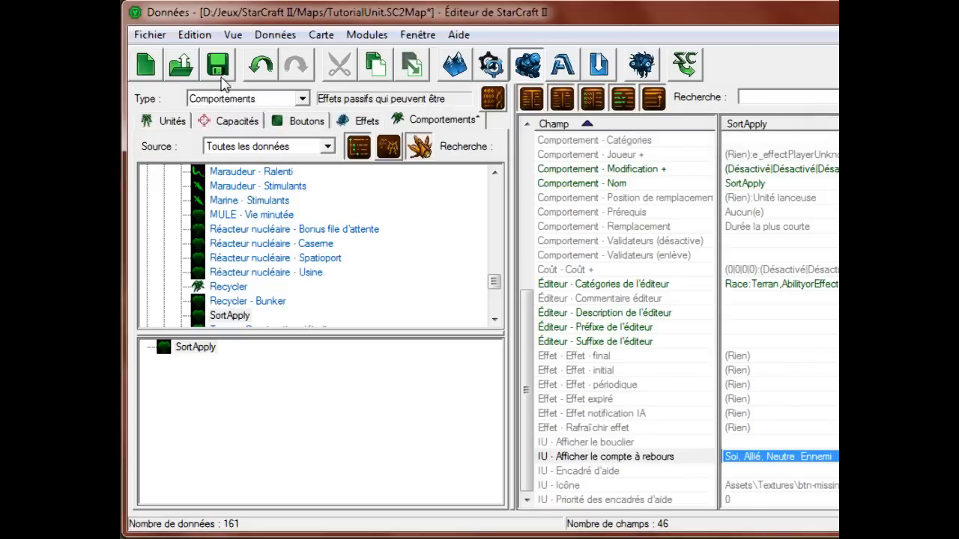
left_click(217, 66)
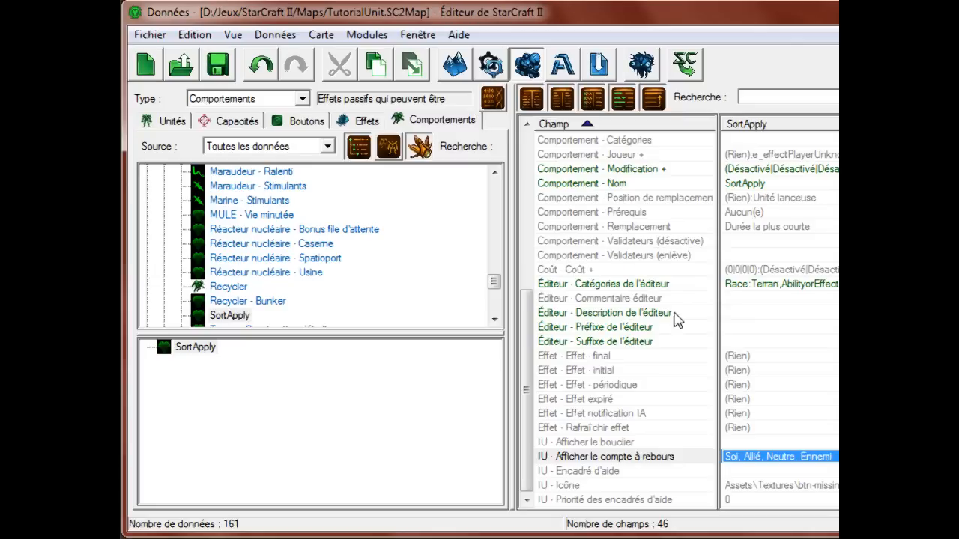
Set SortApply's IU - Encadré d'aide text to "Cette unité est assomée !" with "Ahah" on a second line
left_click(776, 471)
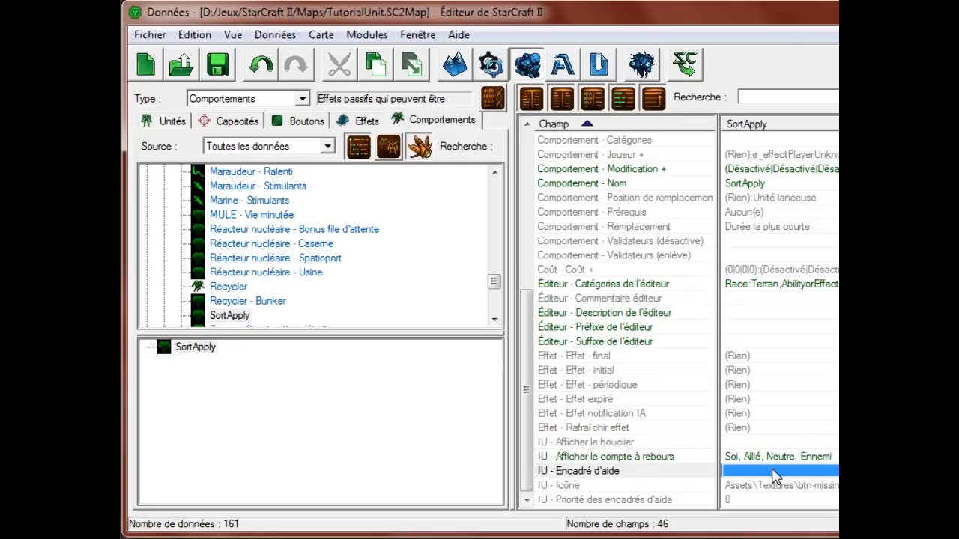
double_click(775, 471)
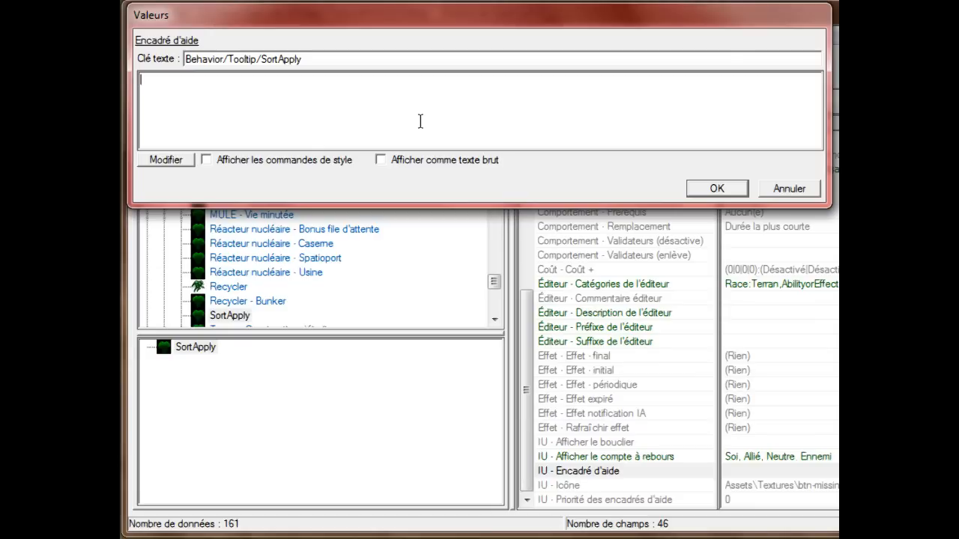
type("Cette unité est assomée !")
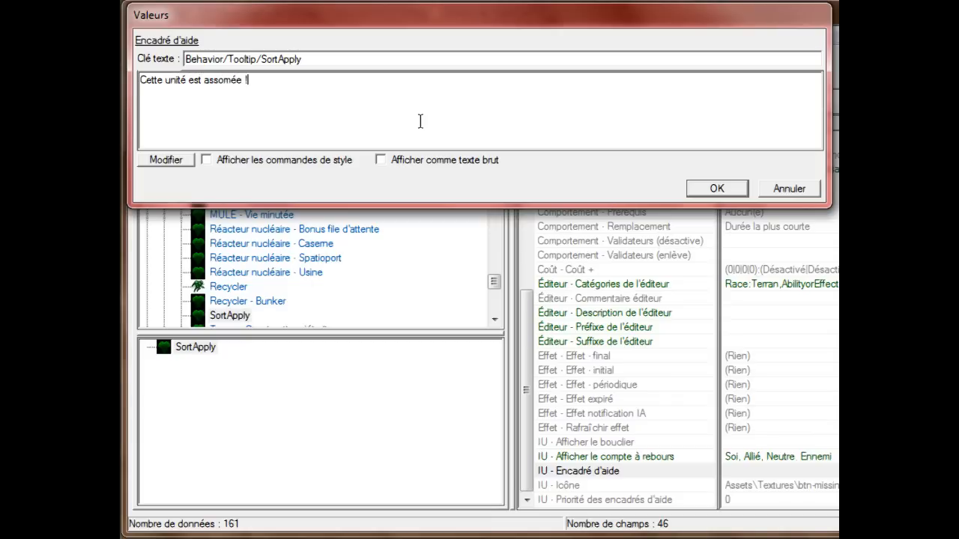
key("Return")
type("Ahah")
left_click(716, 188)
Browse the textures for SortApply's IU - Icône, searching for "vortex" and then for "warp"
double_click(753, 485)
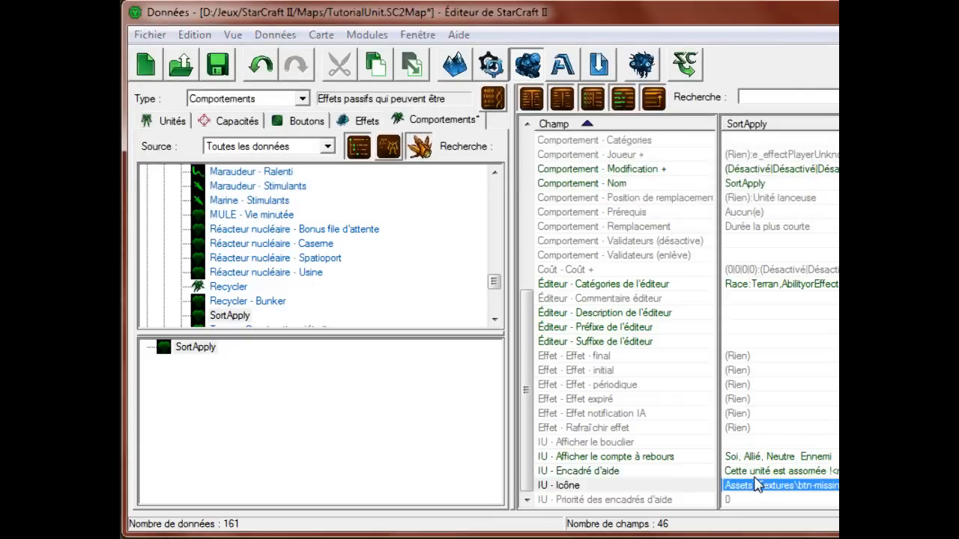
left_click(795, 58)
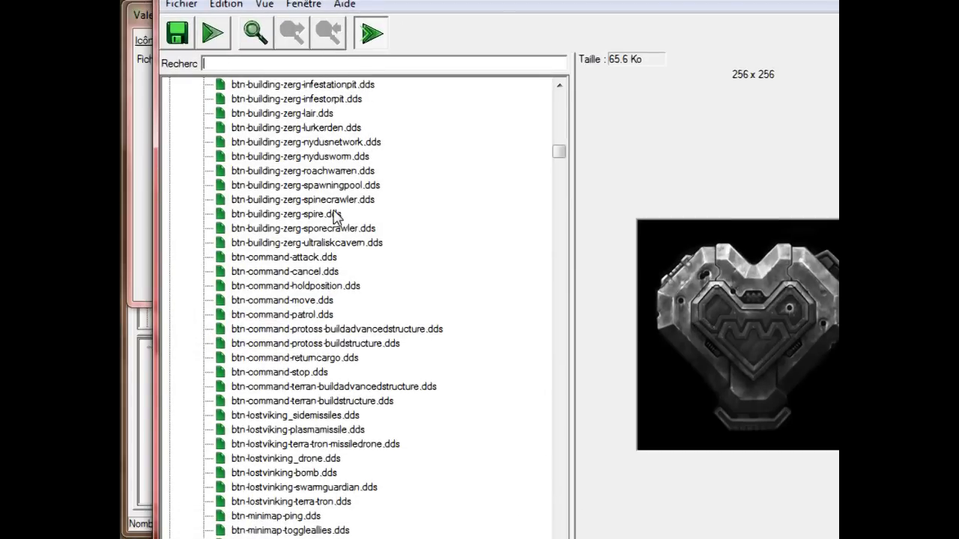
type("vortex")
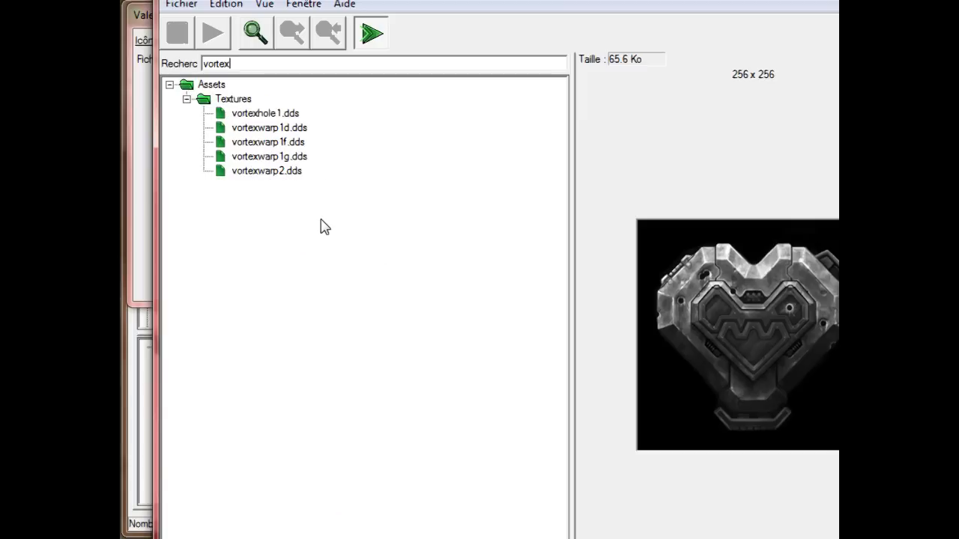
double_click(227, 64)
type("warp")
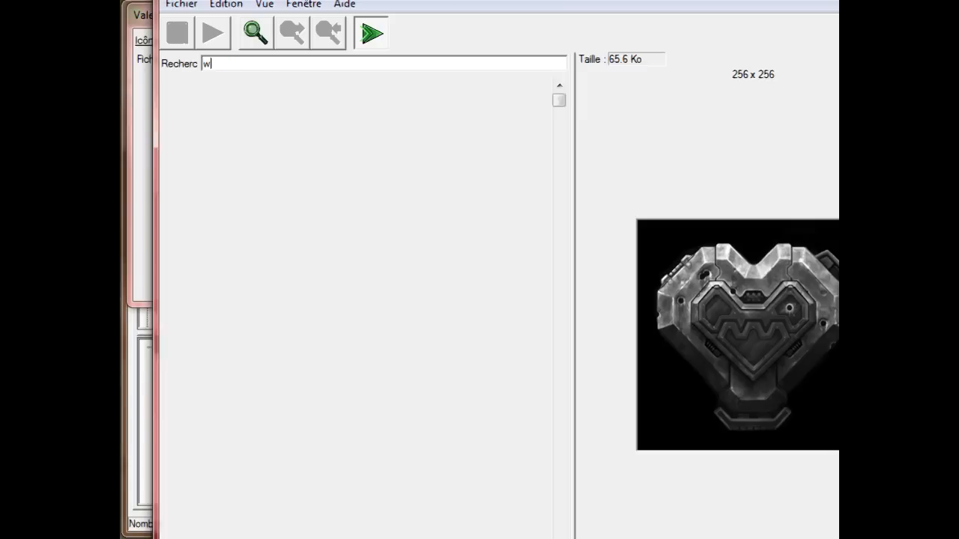
Compare the warp textures, set shockwave1_warp1aqua.dds as SortApply's icon, and save the map
left_click(266, 143)
key("Up")
key("Down")
key("Down")
key("Down")
key("Down")
key("Down")
key("Down")
key("Down")
key("Down")
key("Down")
key("Down")
key("Down")
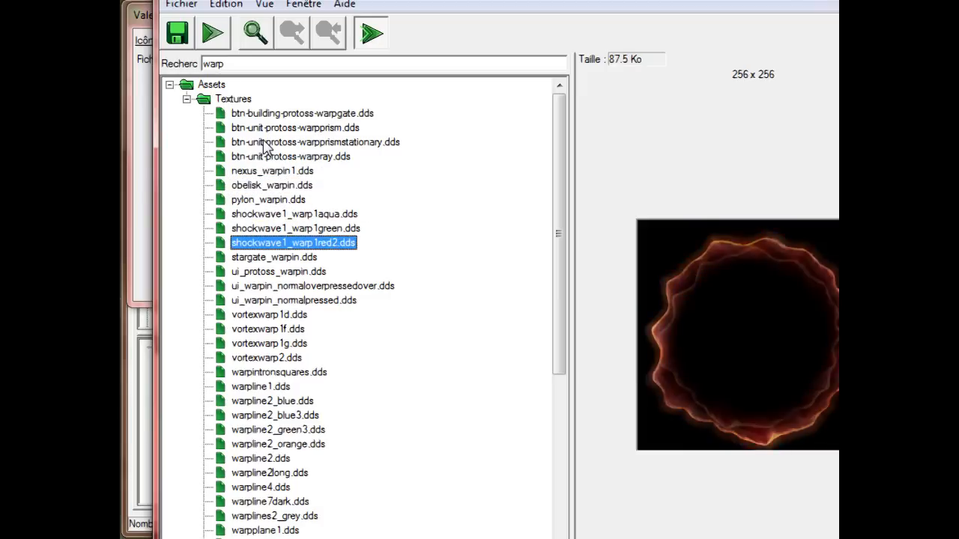
key("Up")
key("Up")
key("Up")
key("Up")
key("Up")
key("Down")
key("Up")
key("Down")
key("Down")
key("Up")
key("Up")
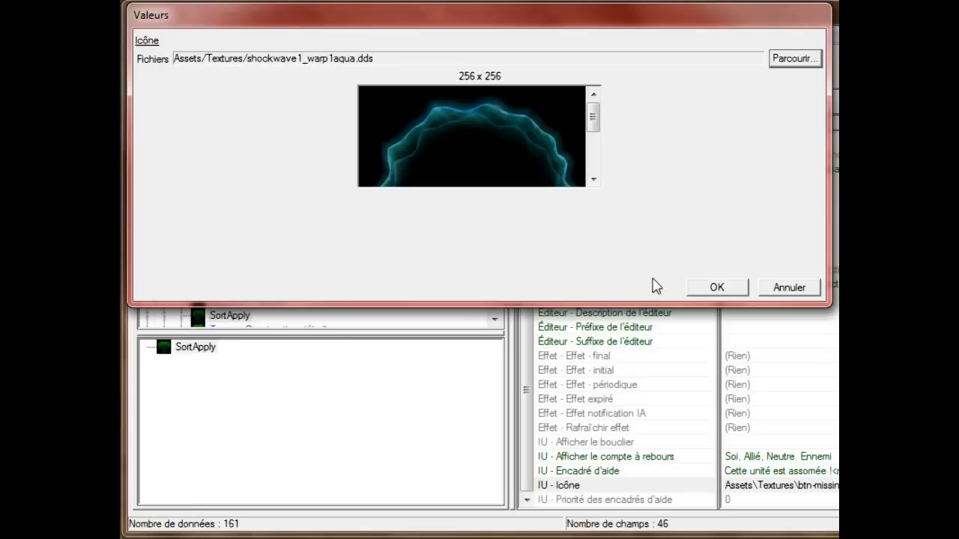
left_click(718, 288)
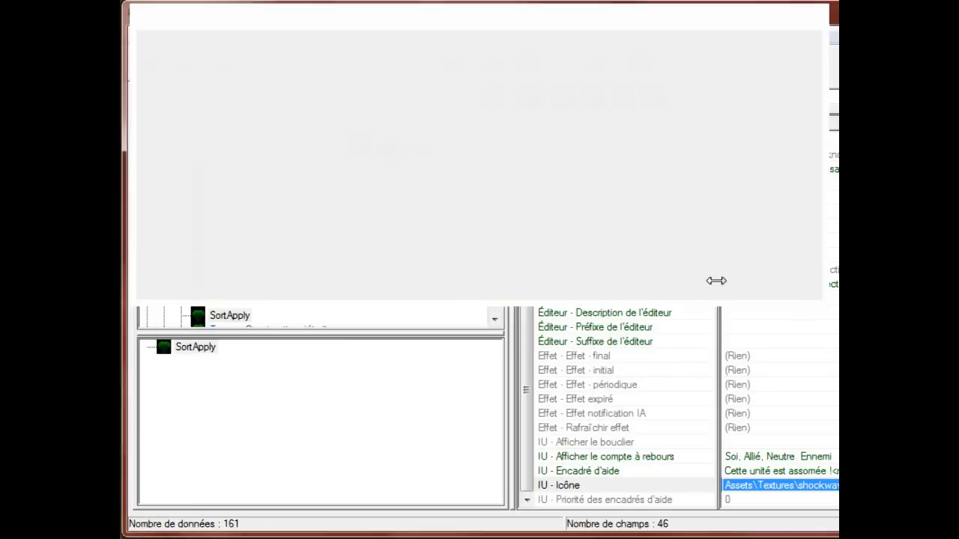
key("ctrl+s")
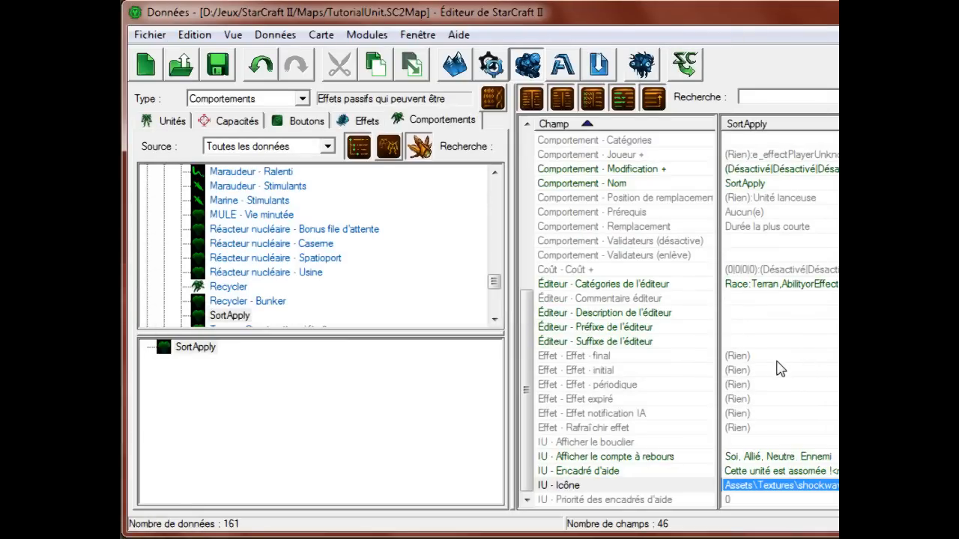
Review the SortApply behavior's fields, including Validateurs (désactive) and Validateurs (enlève)
scroll(776, 369, "up", 1)
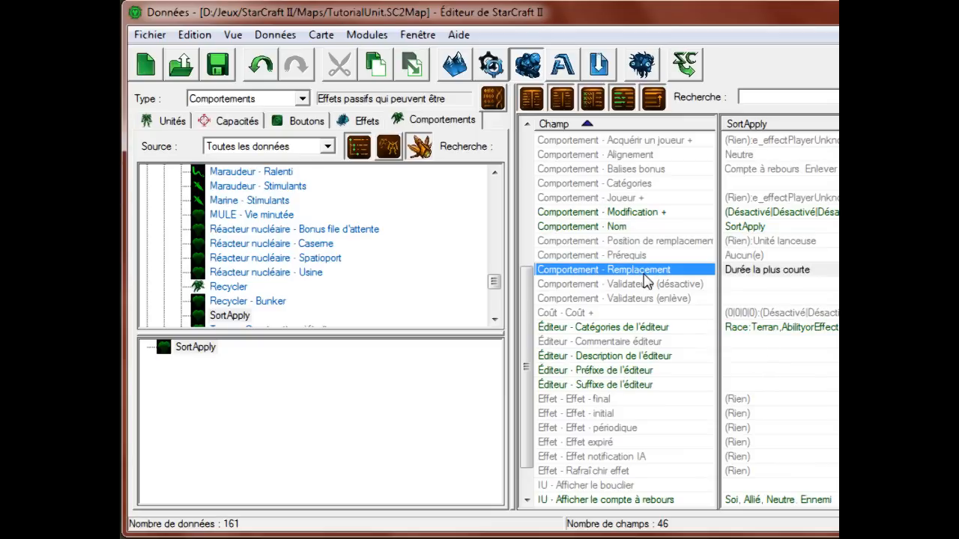
left_click(726, 298)
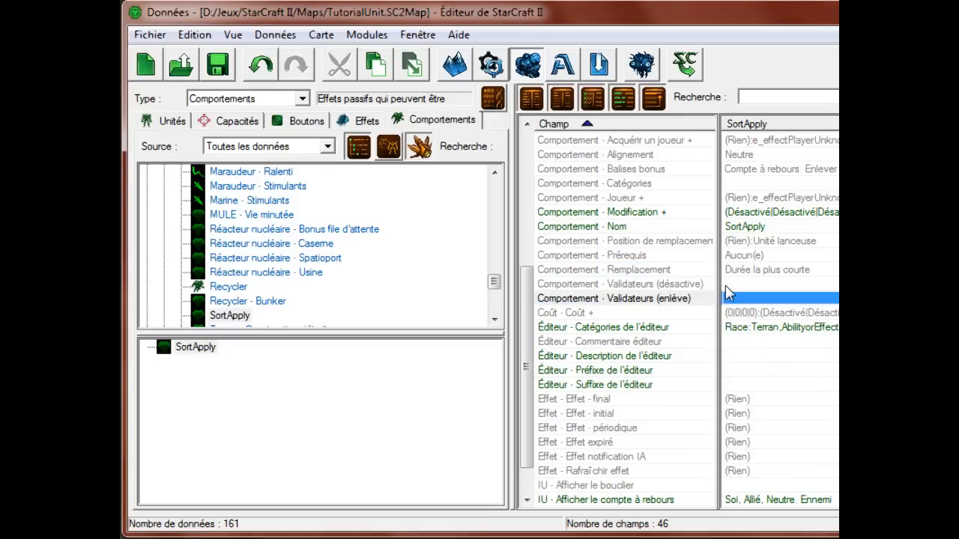
left_click(725, 285)
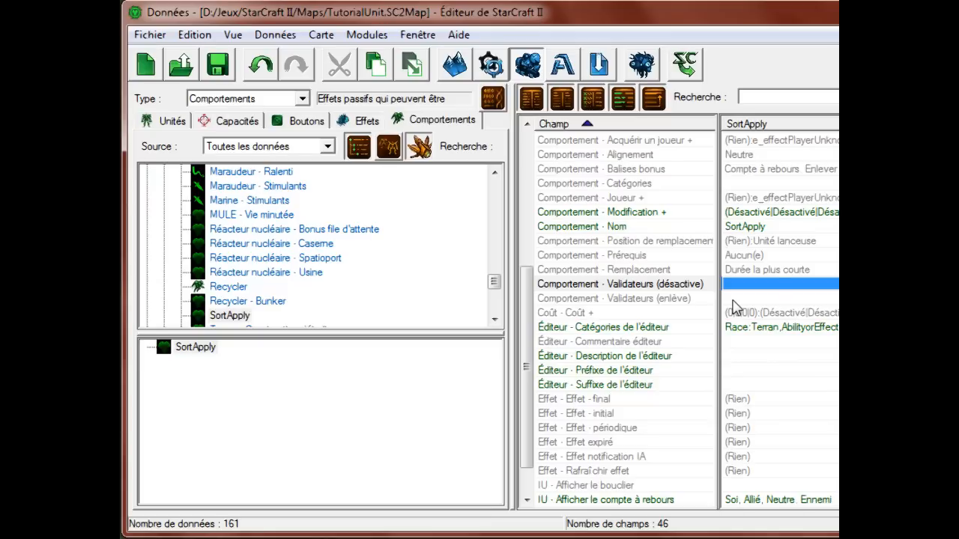
scroll(734, 307, "up", 6)
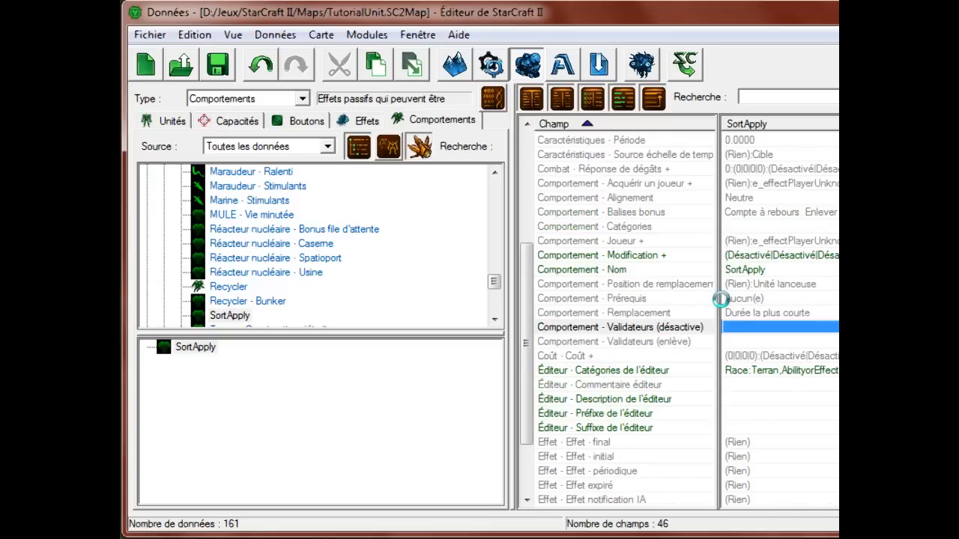
scroll(689, 385, "down", 6)
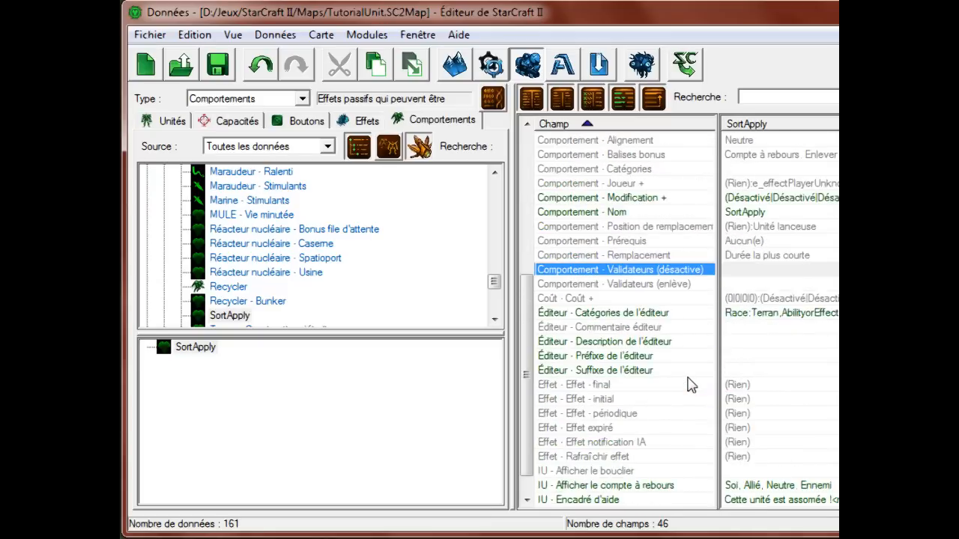
scroll(689, 382, "up", 4)
scroll(689, 378, "up", 3)
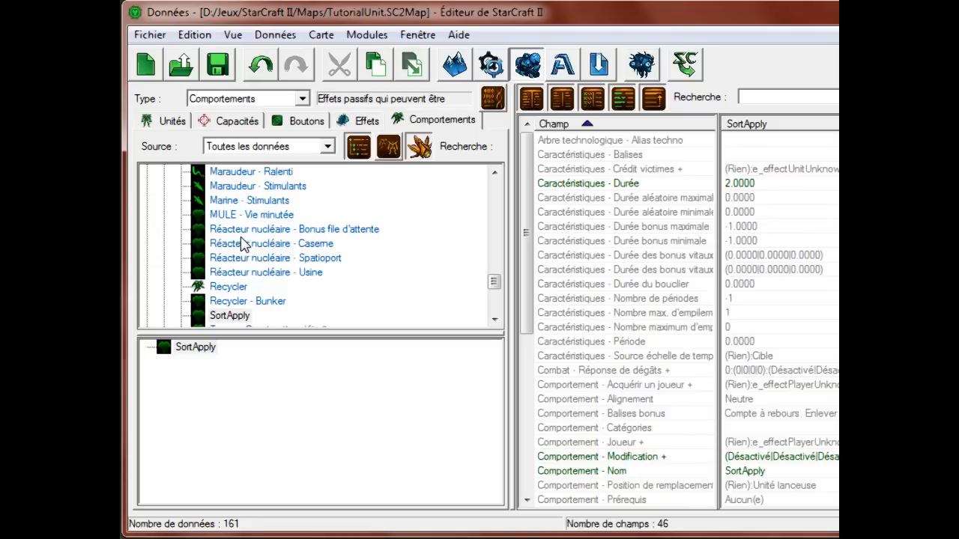
Check the SortApply effect's Comportement - Comportement link and look at the neighbouring Thor - Canons d'attaque 250 mm effect
left_click(374, 123)
left_click(219, 299)
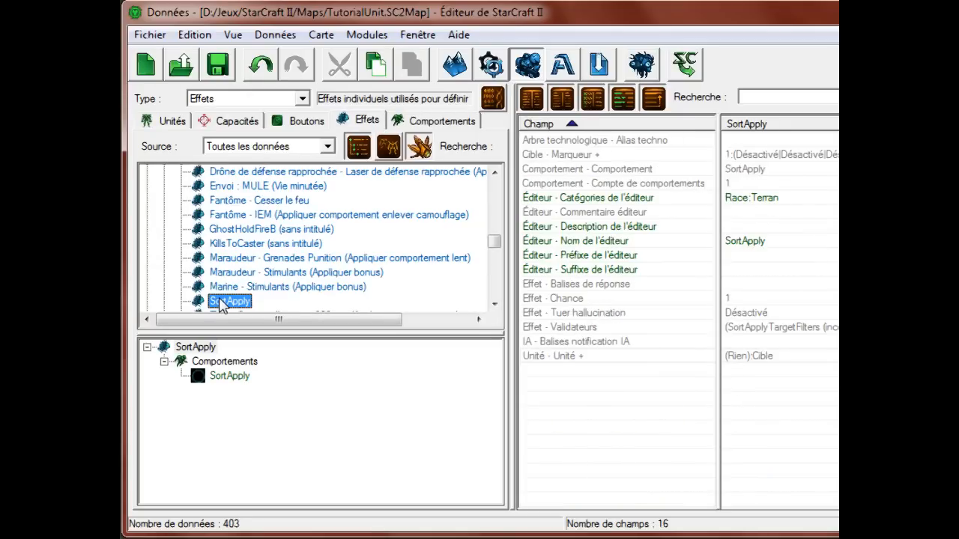
double_click(773, 173)
left_click(192, 58)
left_click(196, 60)
left_click(764, 94)
left_click(770, 212)
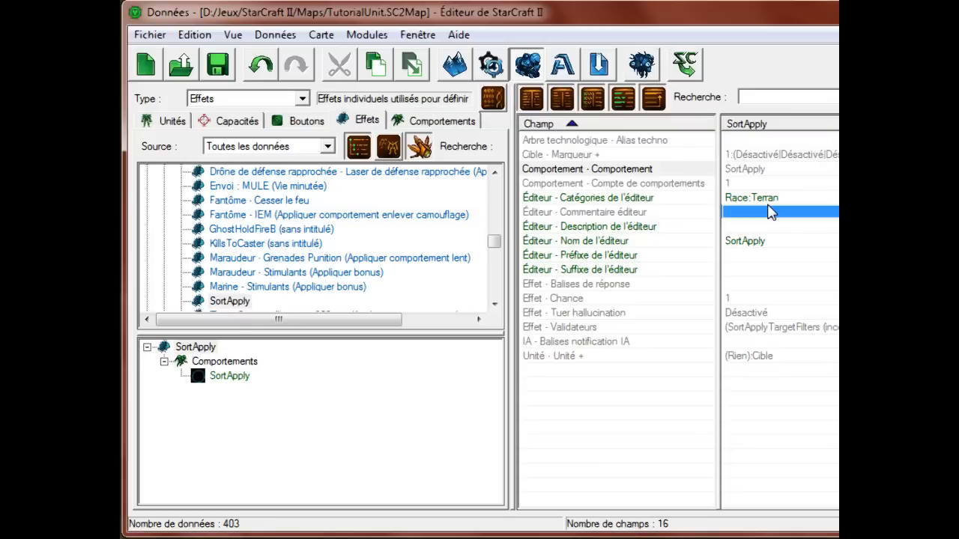
left_click(369, 313)
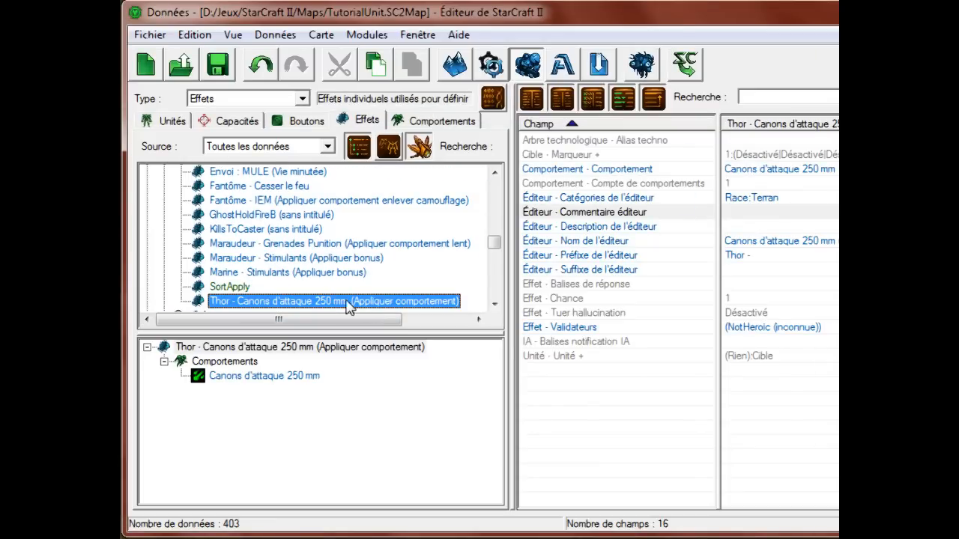
left_click(210, 289)
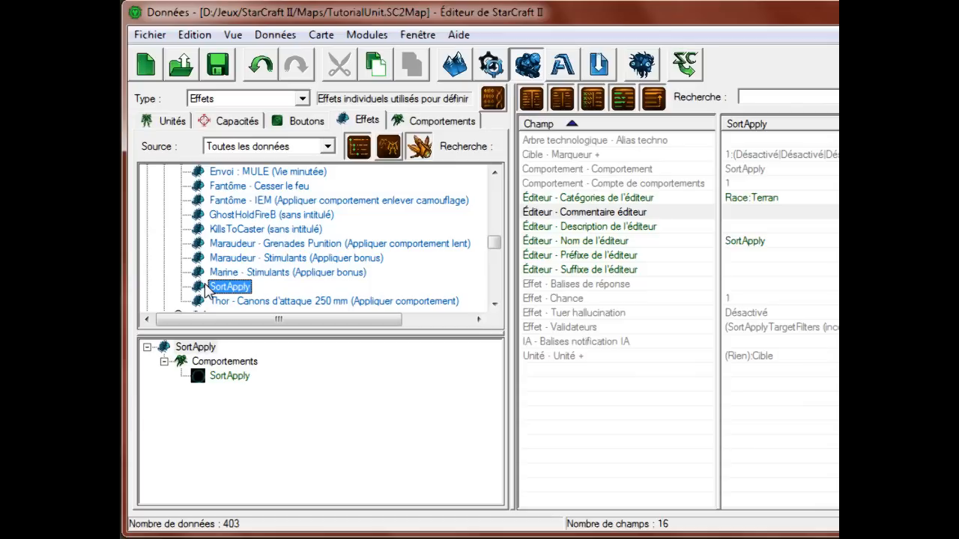
Set the effect of SortZone's Rechercher - Zones entry to SortApply and save the map
scroll(211, 291, "down", 3)
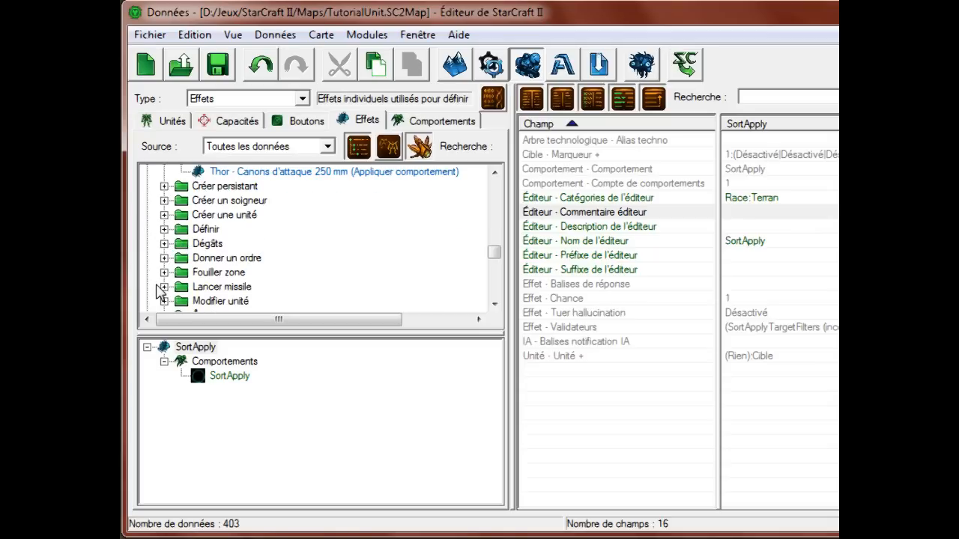
left_click(164, 273)
left_click(225, 287)
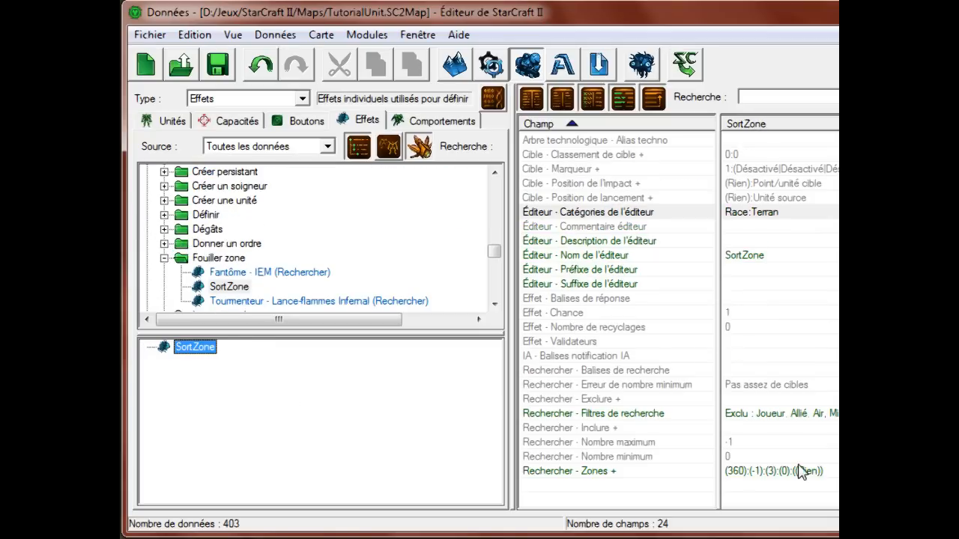
double_click(800, 471)
left_click(428, 79)
left_click(240, 287)
left_click(240, 287)
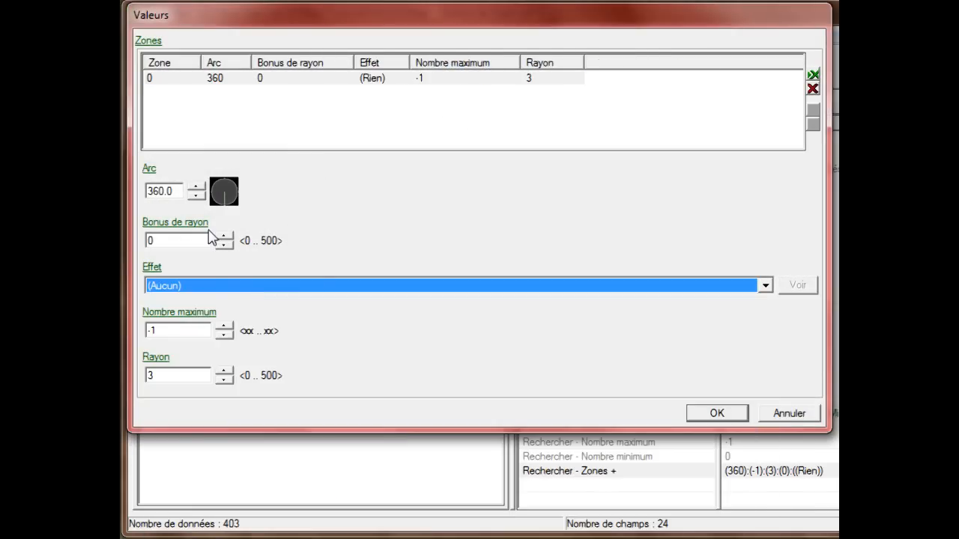
left_click(730, 410)
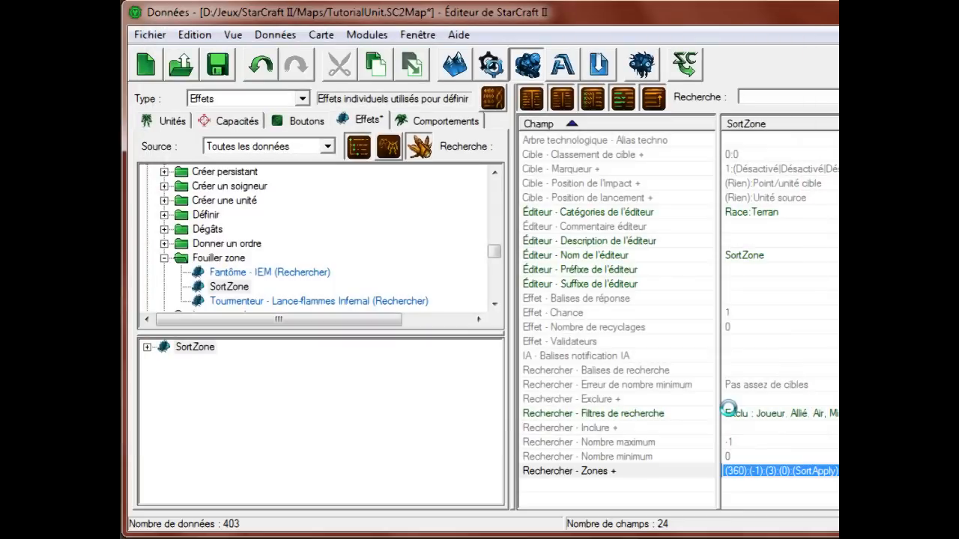
key("ctrl+s")
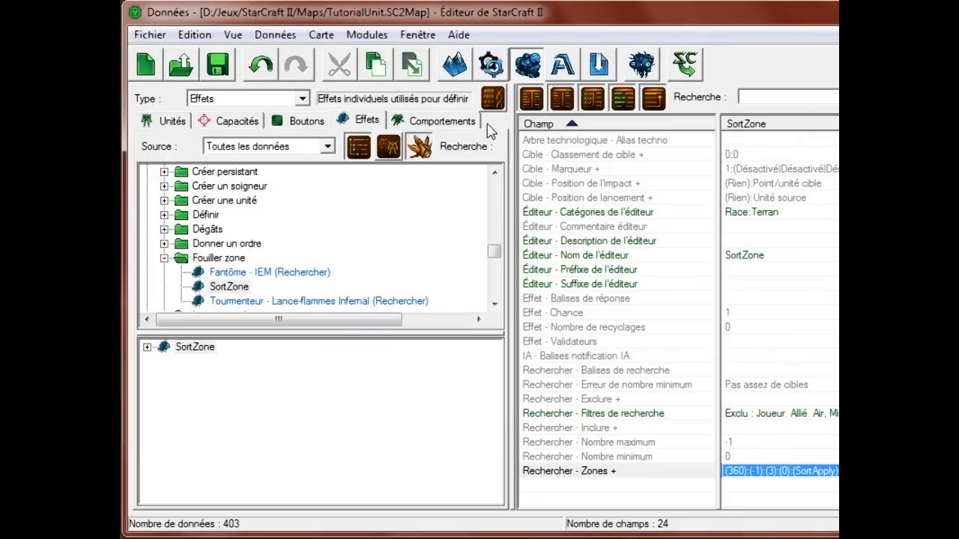
left_click(216, 60)
Save the map and collapse the Fouiller zone and Appliquer comportement folders of the Terran effects
left_click(419, 289)
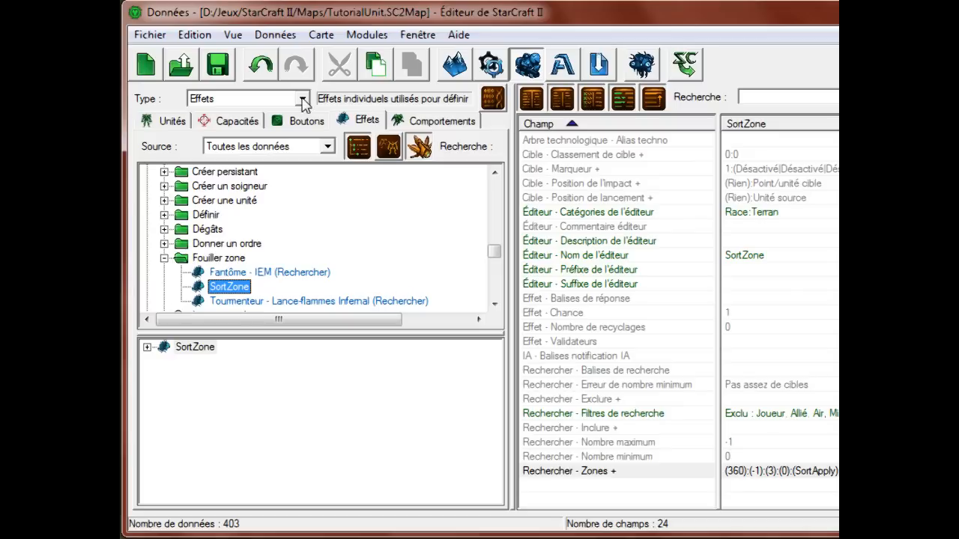
left_click(218, 56)
left_click(164, 259)
scroll(355, 292, "up", 2)
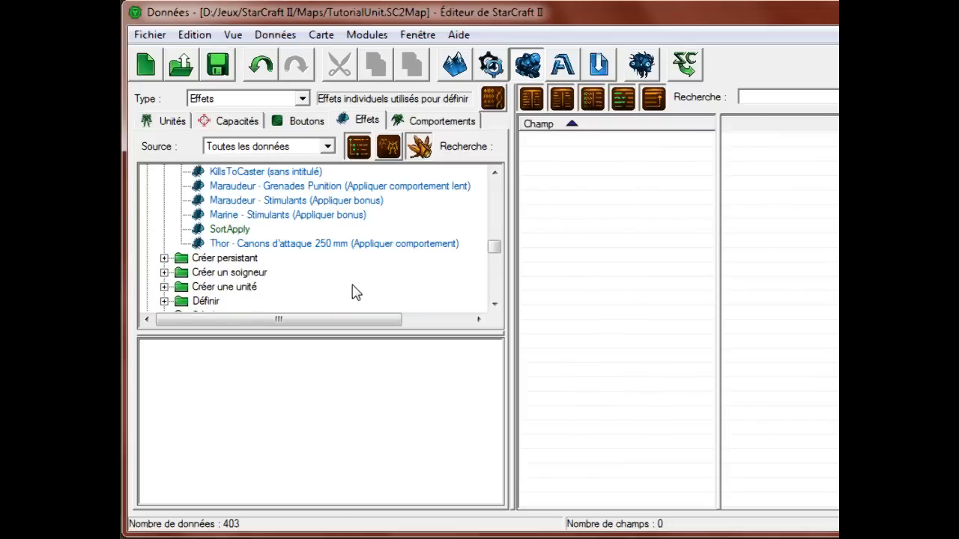
scroll(355, 292, "up", 6)
left_click(165, 272)
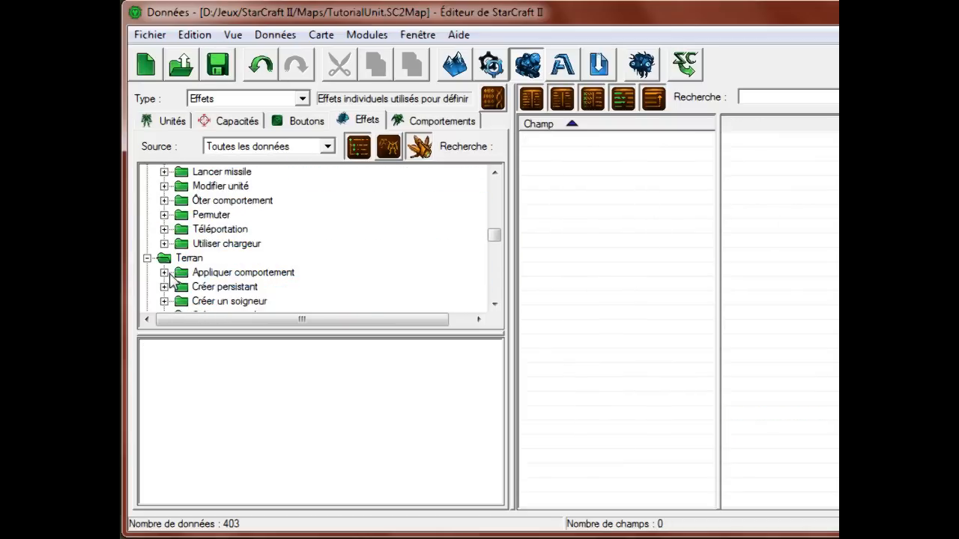
scroll(278, 280, "down", 2)
Start a new effect named SortPersistant with the matching suggested ID and the effect type Créer persistant
right_click(322, 267)
left_click(346, 274)
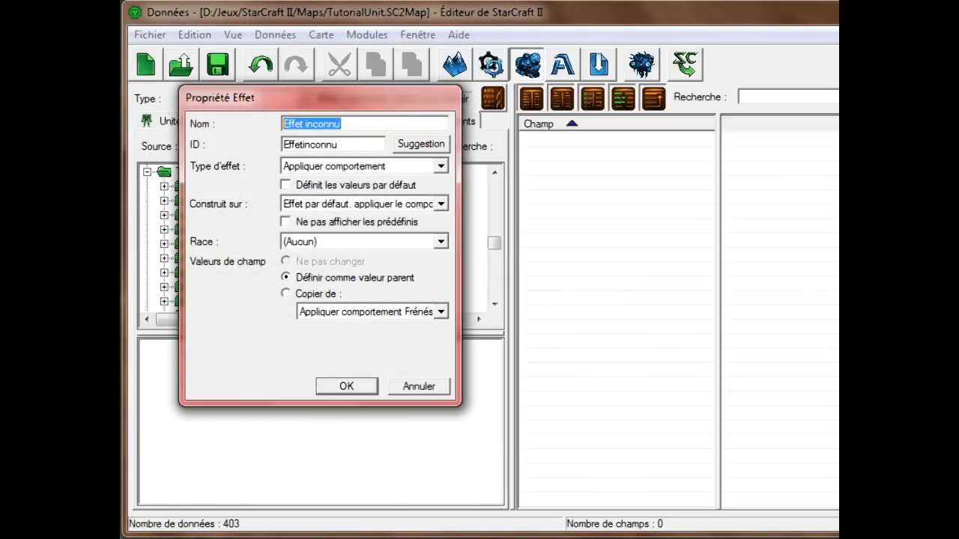
key("BackSpace")
type("Apply")
key("BackSpace")
key("BackSpace")
key("BackSpace")
key("BackSpace")
key("BackSpace")
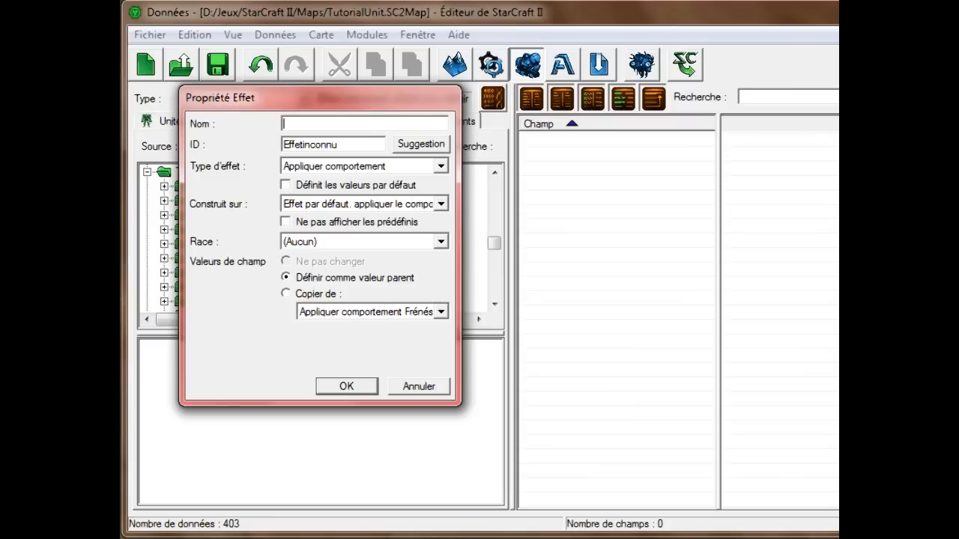
type("SortPersistant")
left_click(410, 144)
left_click(340, 171)
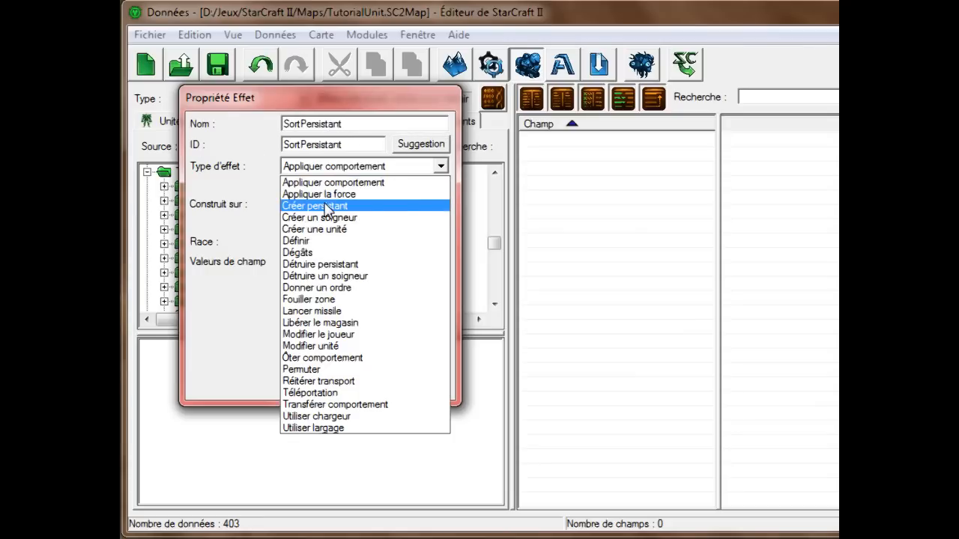
left_click(326, 206)
Hide the predefined values, set SortPersistant's race to Terran, create the effect and save the map
left_click(289, 223)
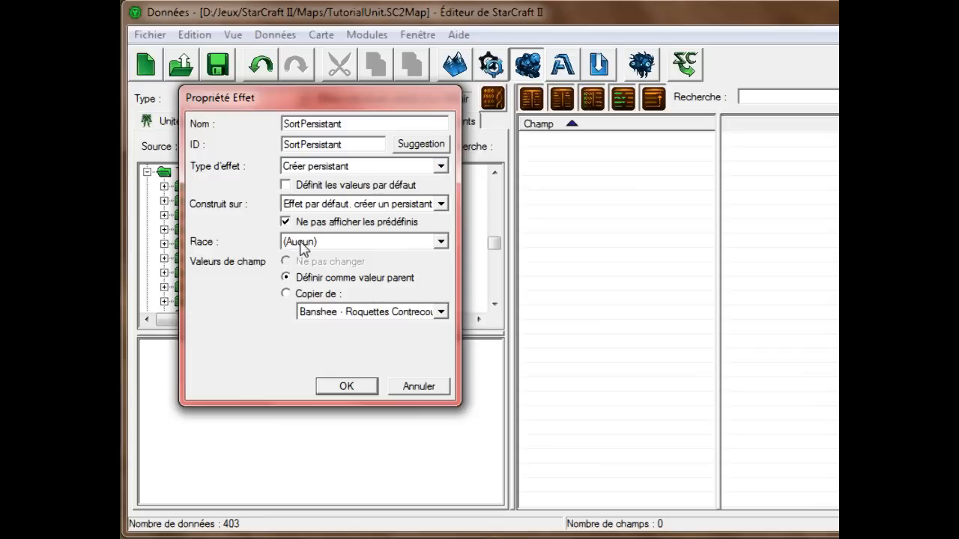
left_click(304, 240)
left_click(306, 225)
left_click(307, 223)
left_click(317, 241)
left_click(300, 291)
left_click(346, 386)
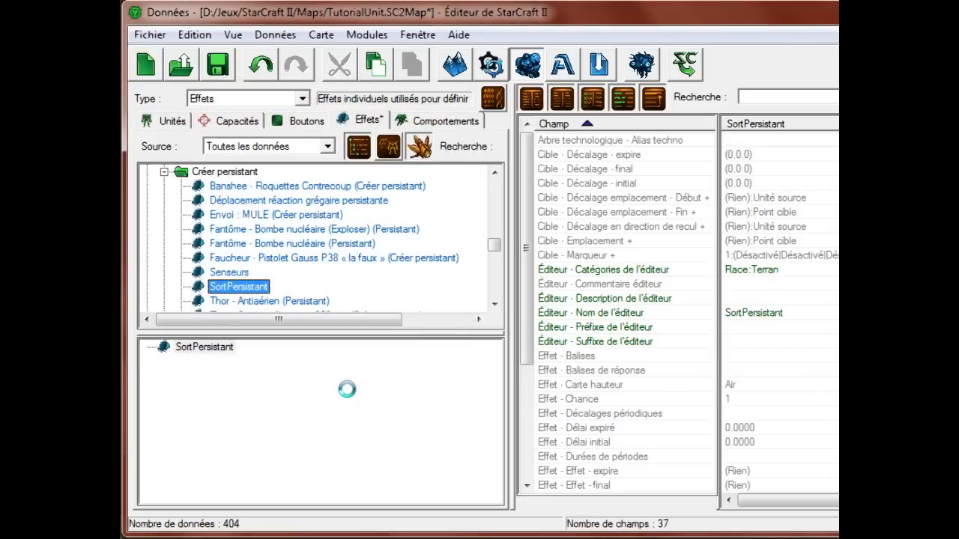
key("ctrl+s")
Narrow the field name column and examine the flags available in SortPersistant's Effet - Balises without changing any
left_click(794, 212)
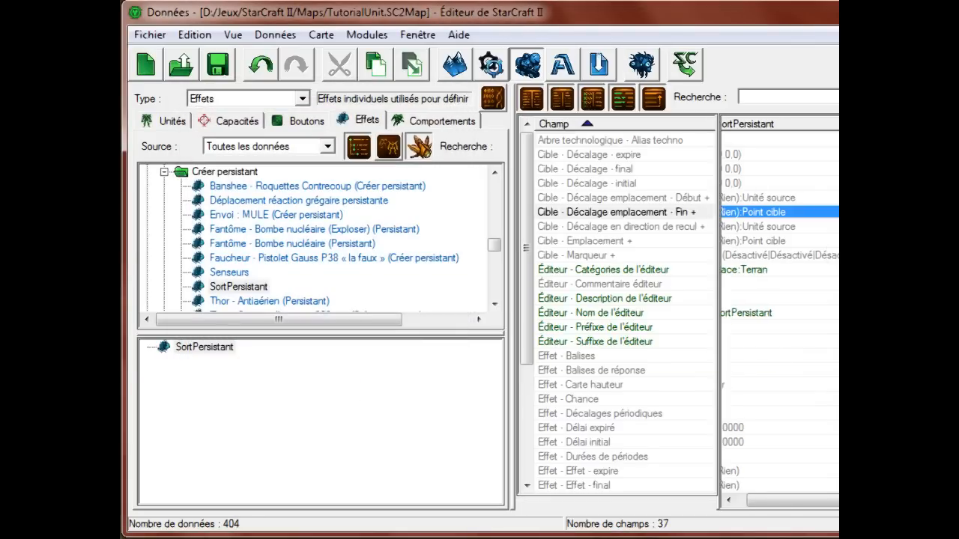
left_click_drag(717, 270, 705, 270)
left_click(711, 270)
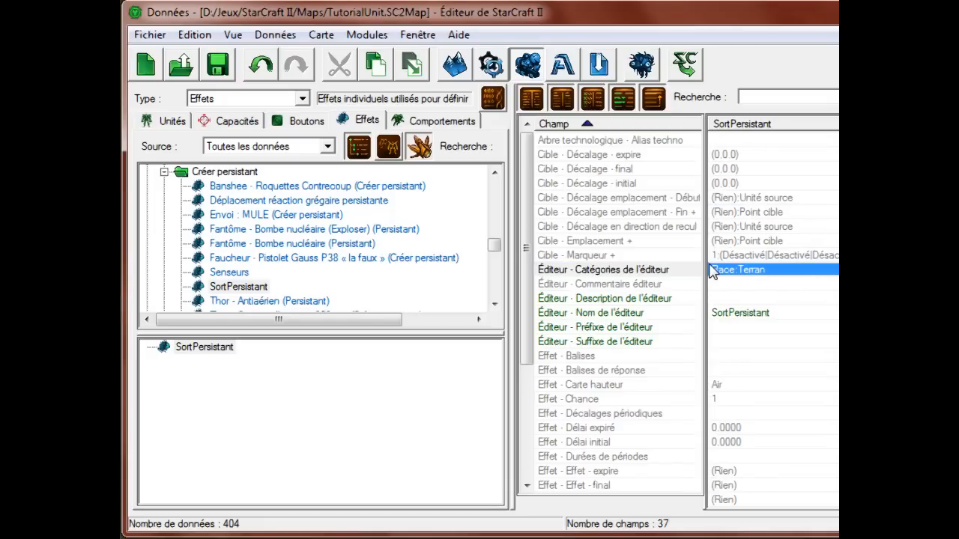
scroll(315, 305, "down", 2)
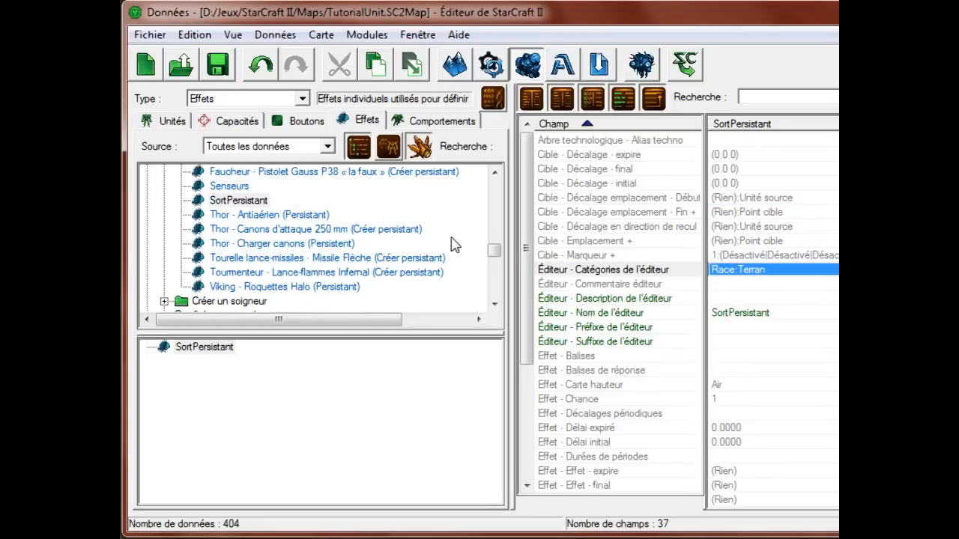
scroll(448, 245, "up", 1)
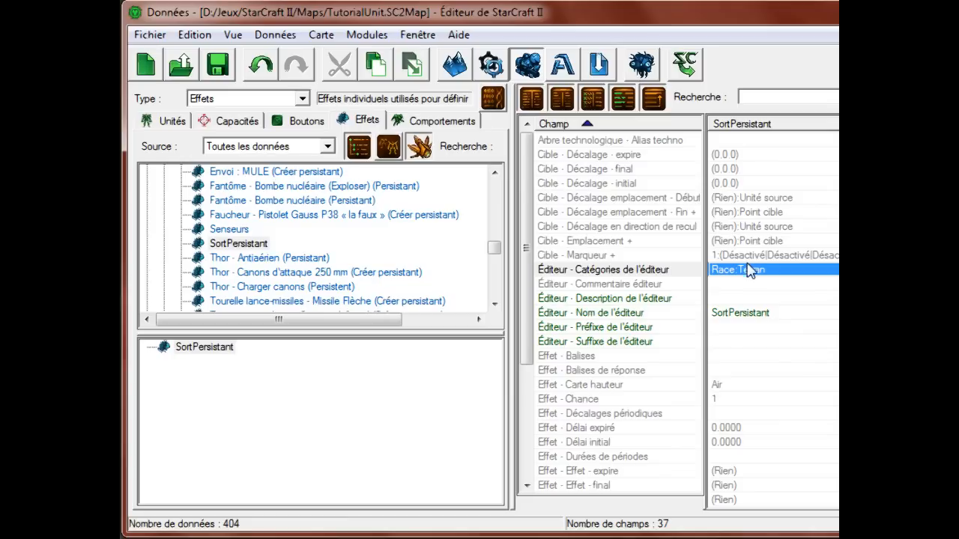
left_click(771, 356)
double_click(771, 356)
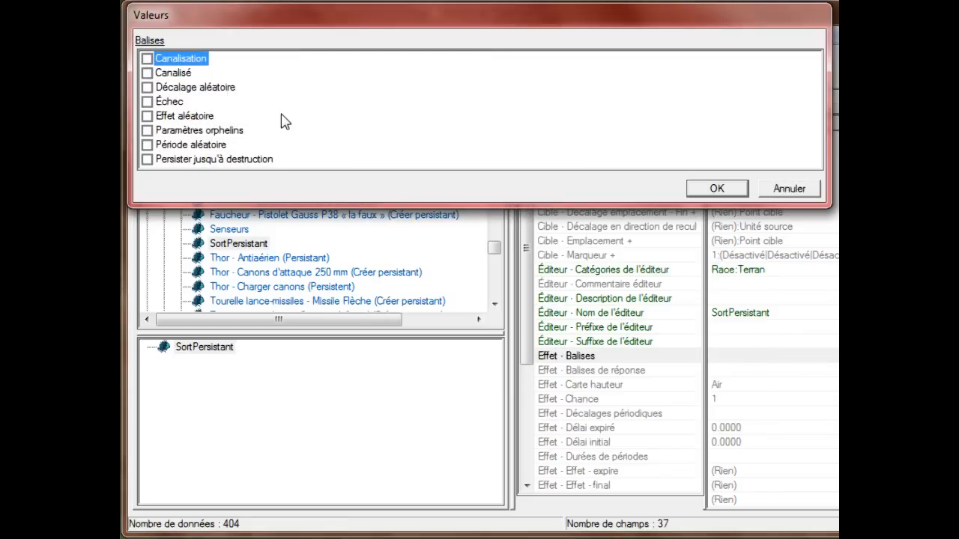
left_click(175, 72)
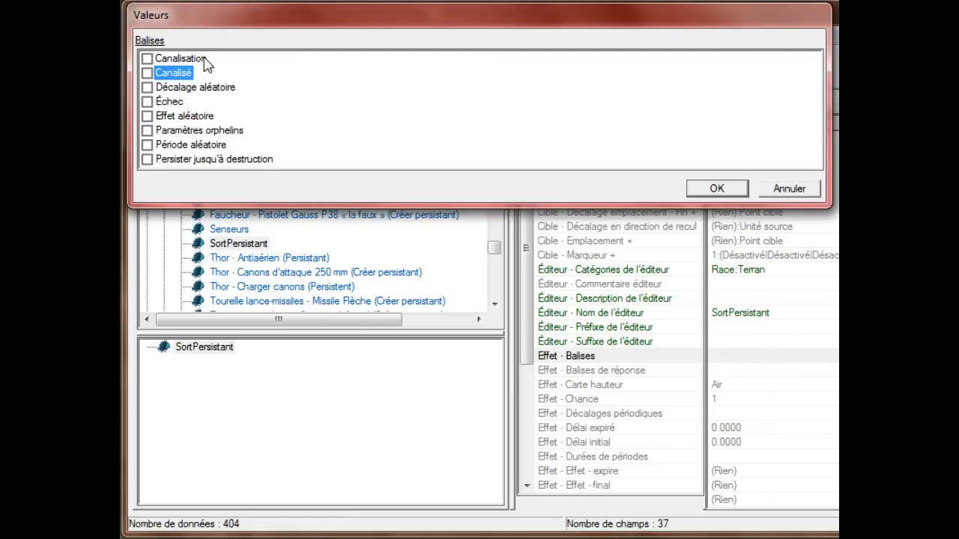
left_click(163, 160)
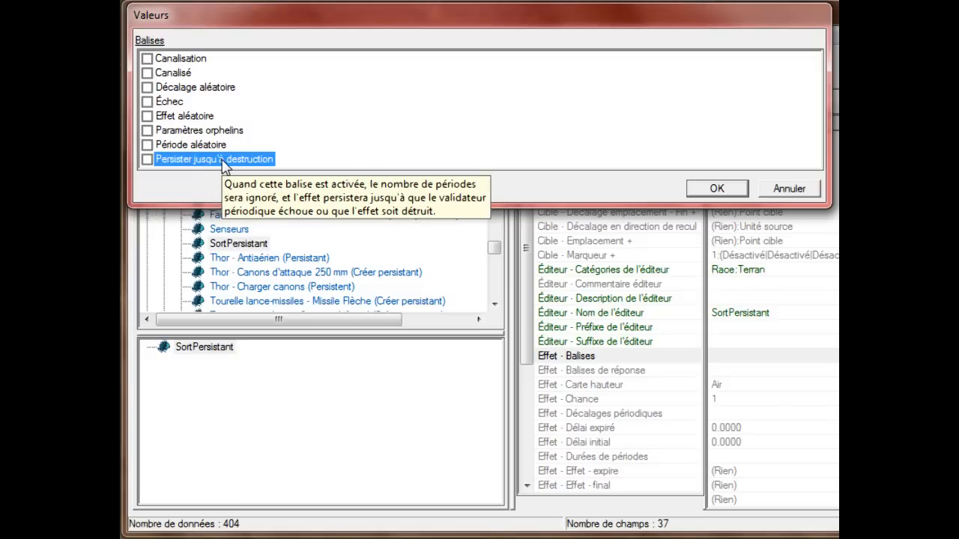
left_click(799, 189)
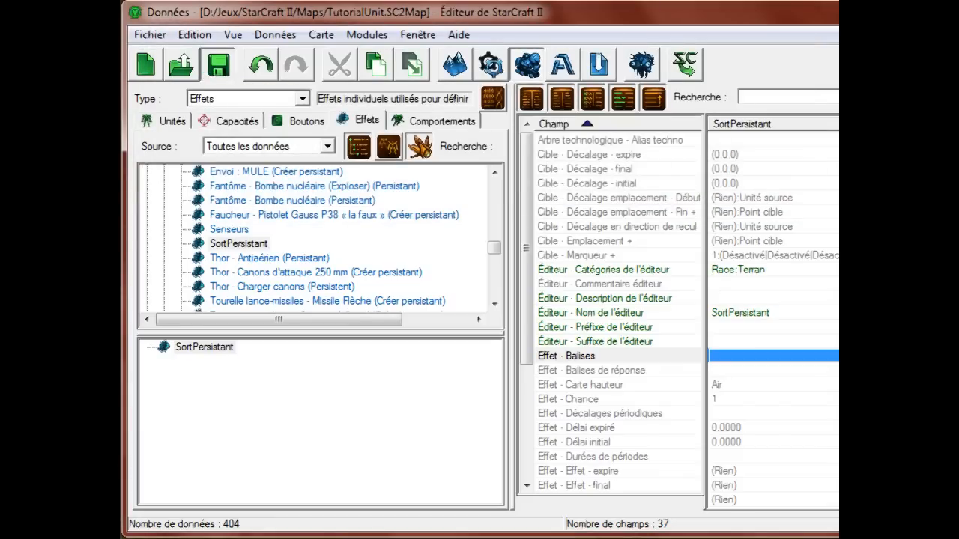
Set SortPersistant's Effet - Nombre de périodes to 10
left_click(778, 398)
scroll(778, 397, "down", 4)
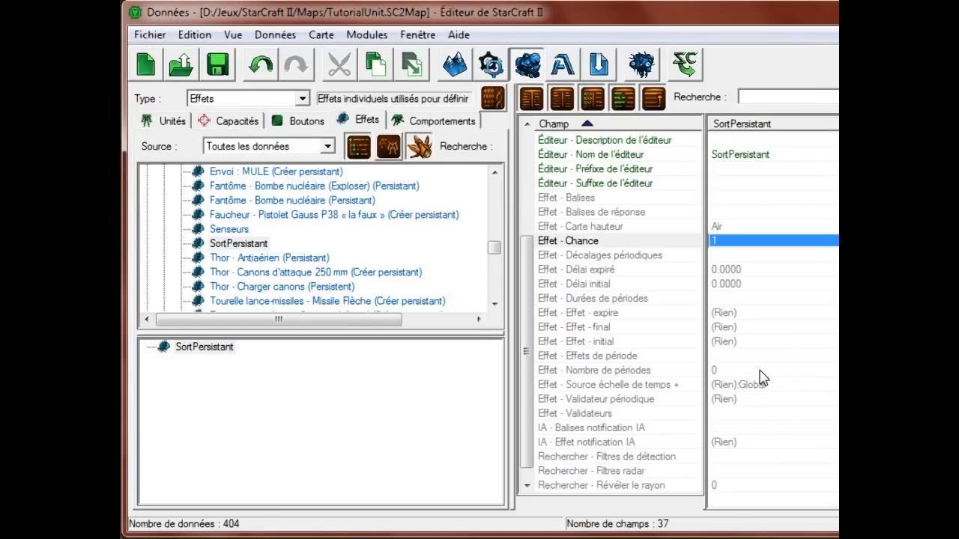
left_click(731, 301)
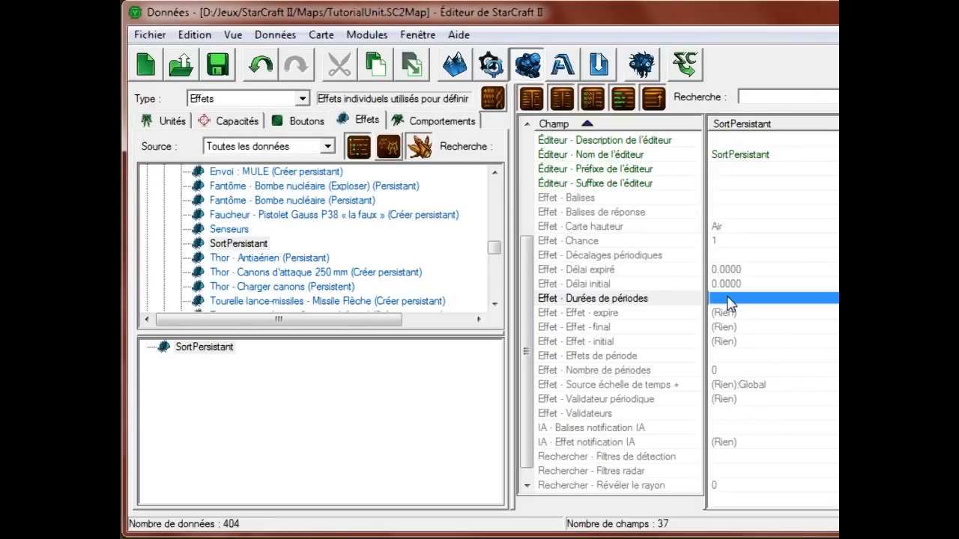
double_click(721, 368)
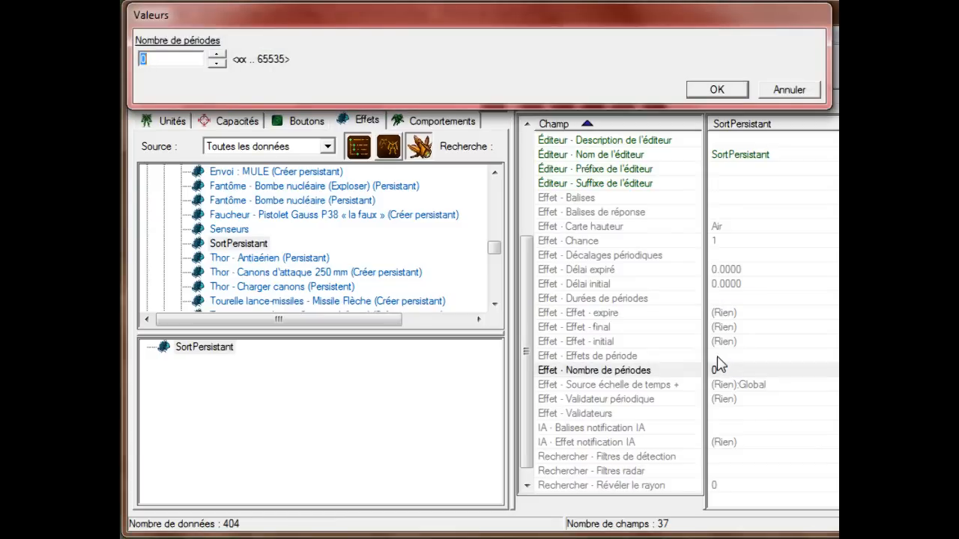
key("Return")
Enter 10 as SortPersistant's number of periods and add a 0.5 value to its Effet - Durées de périodes
key("Up")
key("Up")
key("Up")
key("Up")
key("Up")
key("Down")
key("Up")
key("Return")
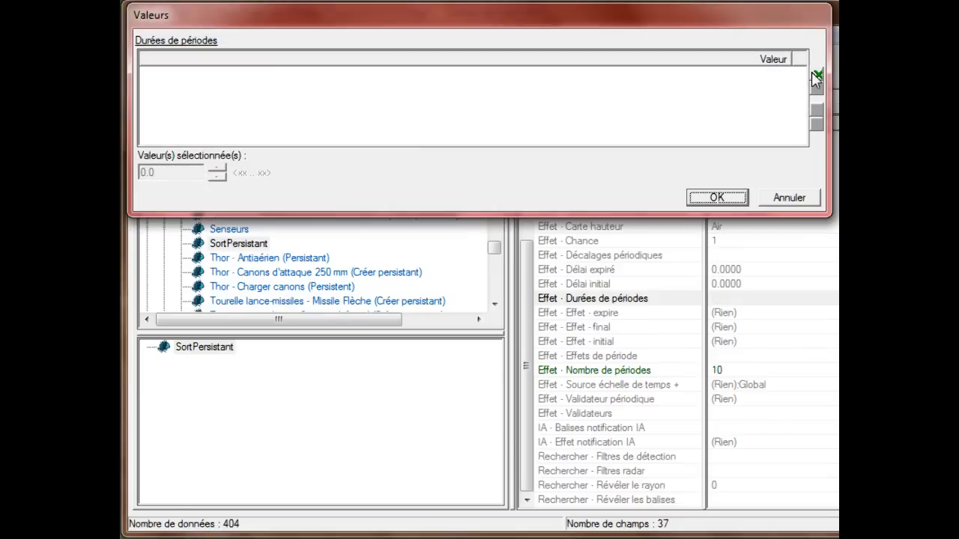
left_click(814, 76)
type(".5")
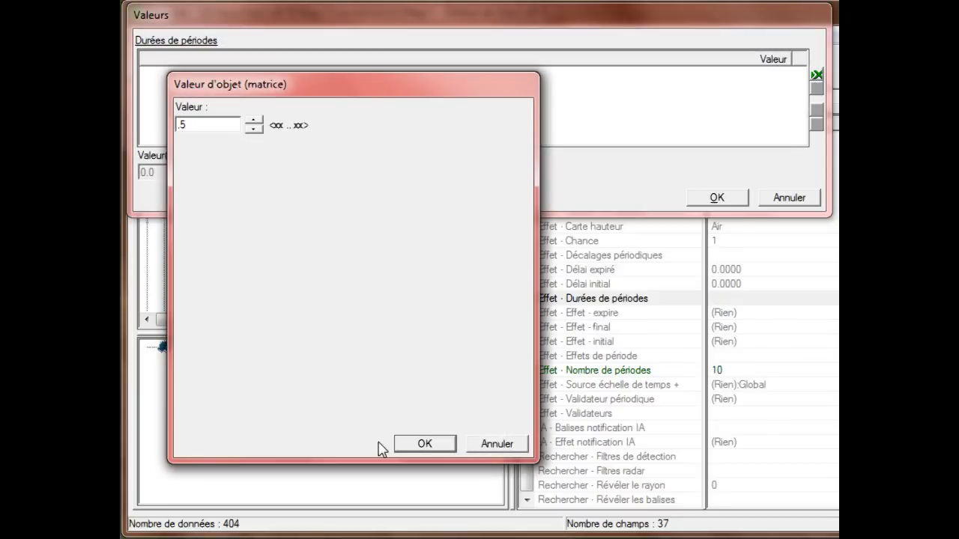
left_click(425, 443)
left_click(741, 197)
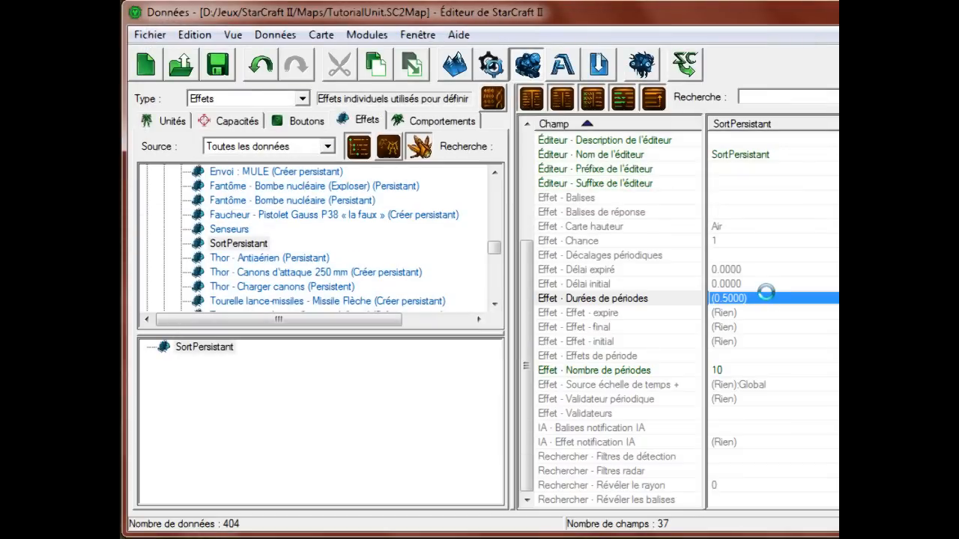
left_click(726, 359)
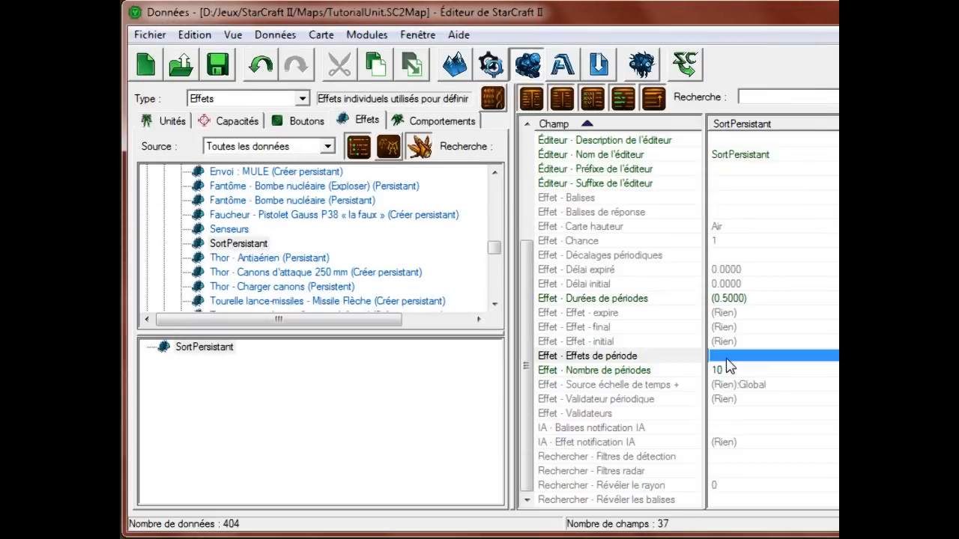
double_click(726, 366)
left_click(787, 197)
double_click(754, 363)
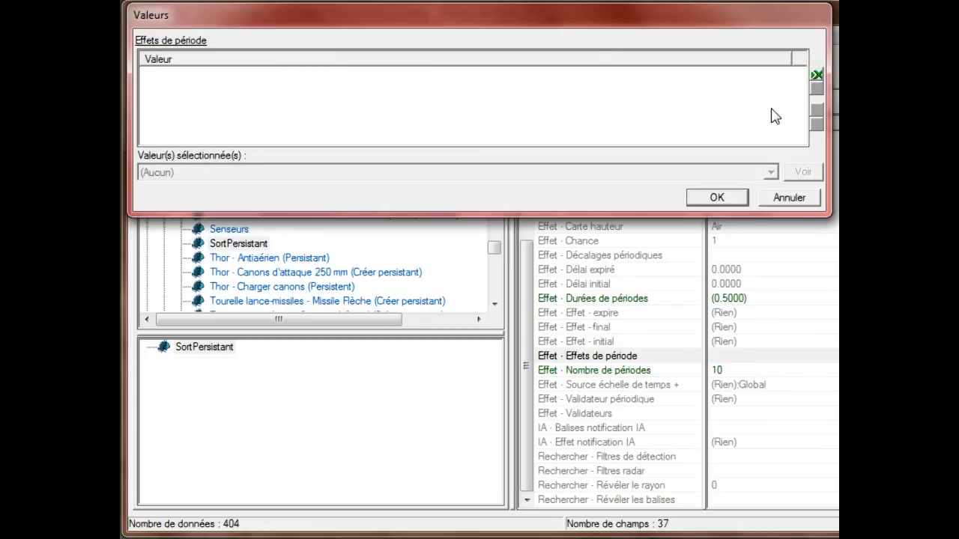
left_click(815, 74)
left_click(357, 126)
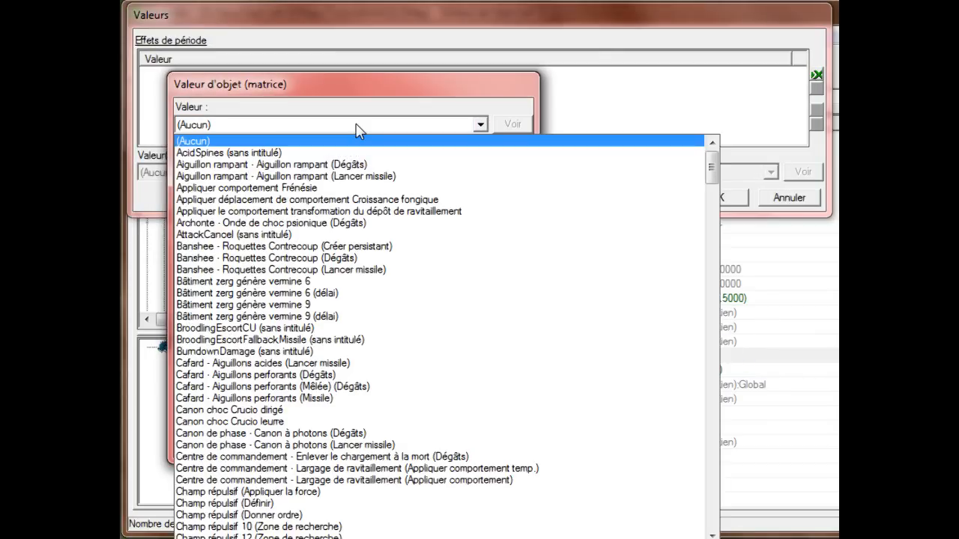
left_click(367, 111)
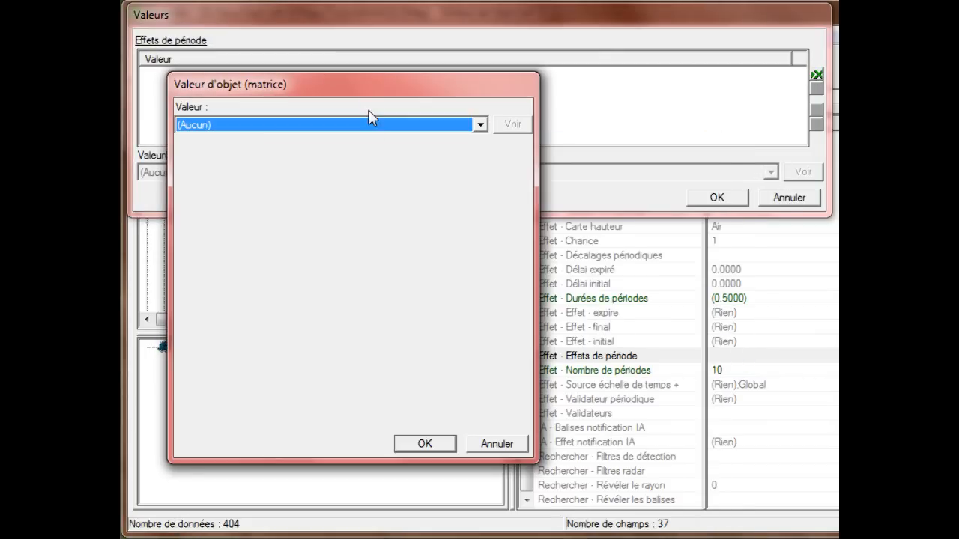
left_click(497, 444)
left_click(788, 198)
Review SortPersistant's fields and compare them with those of the Thor - Canons d'attaque 250 mm (Créer persistant) effect
left_click(803, 309)
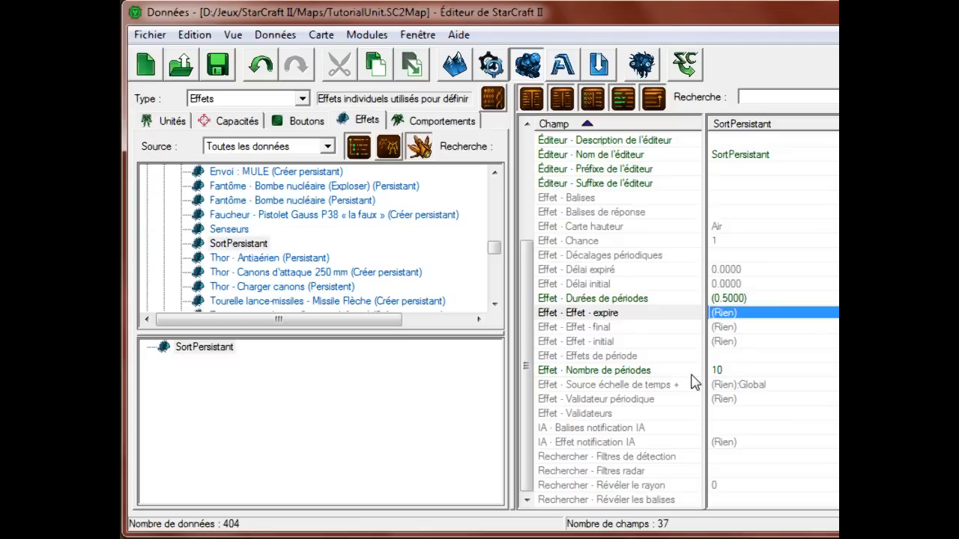
left_click(750, 400)
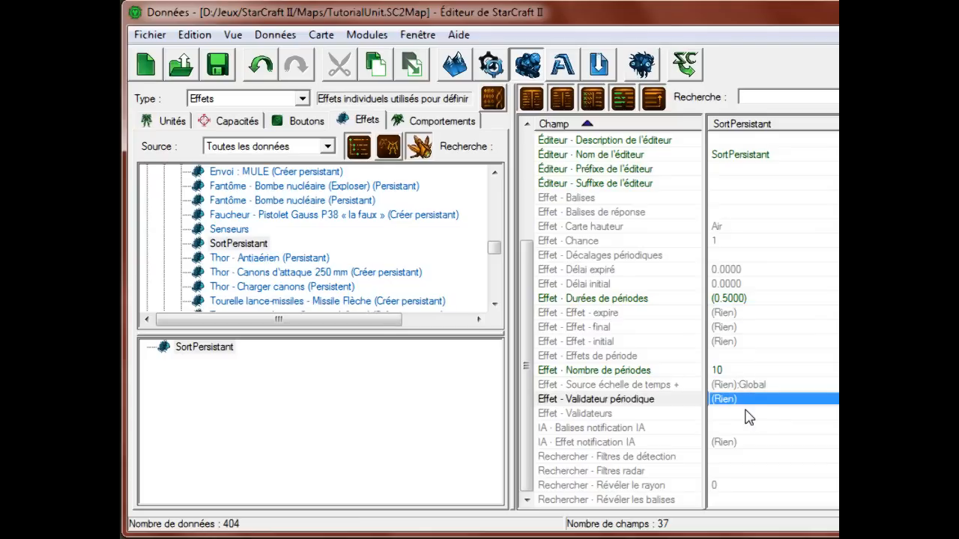
left_click(751, 389)
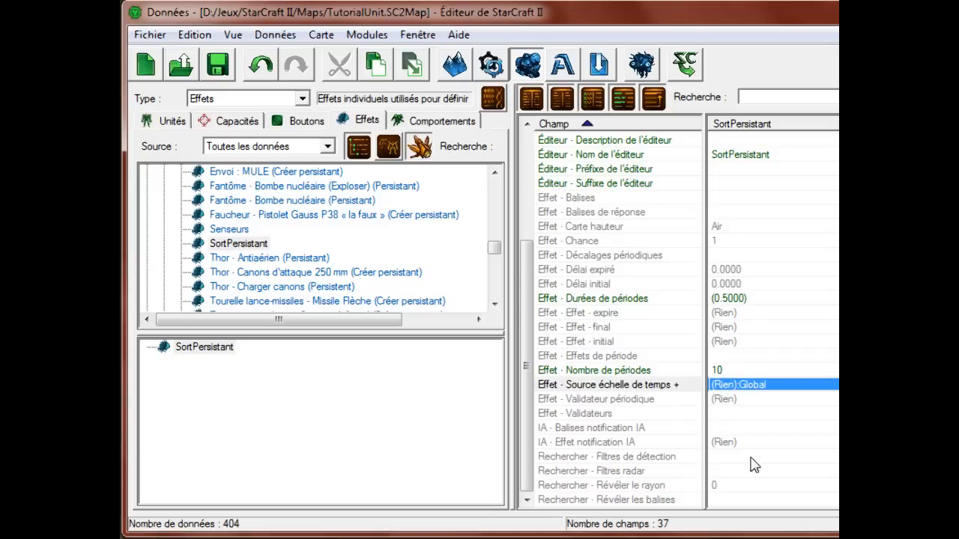
scroll(752, 462, "up", 4)
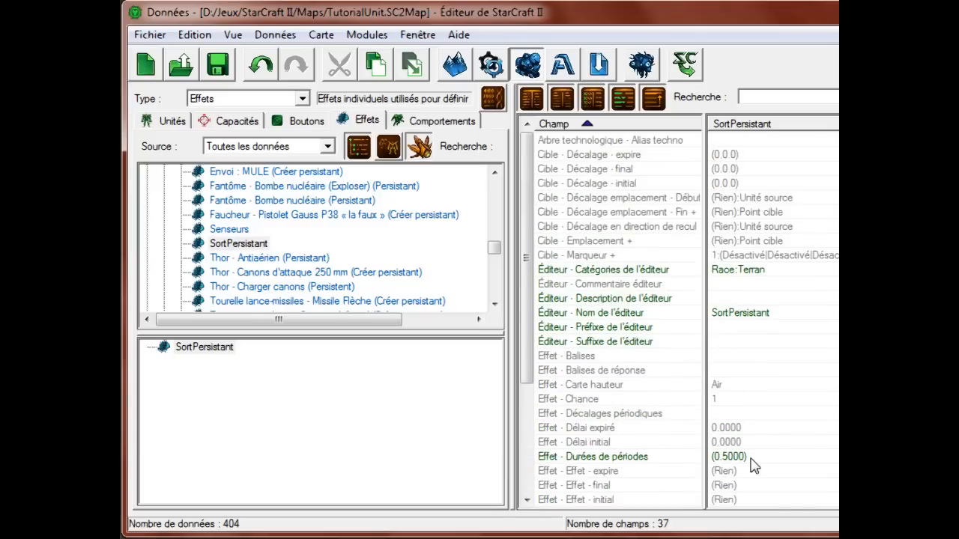
left_click(785, 270)
scroll(780, 334, "down", 2)
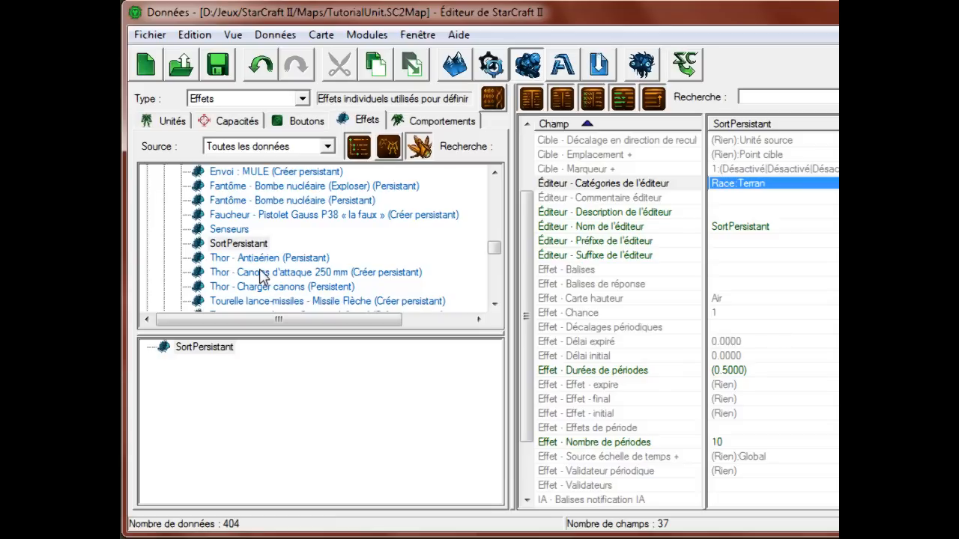
left_click(285, 274)
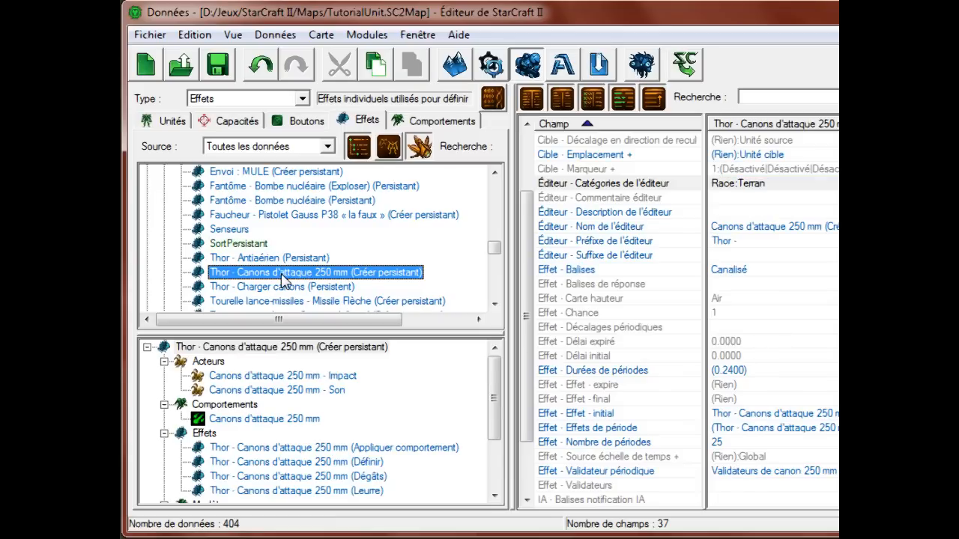
left_click(262, 245)
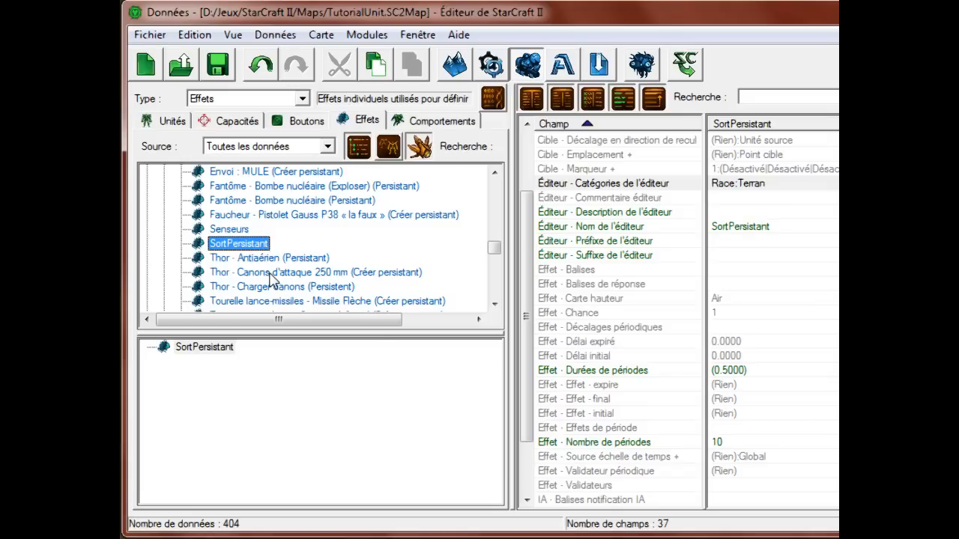
left_click(272, 274)
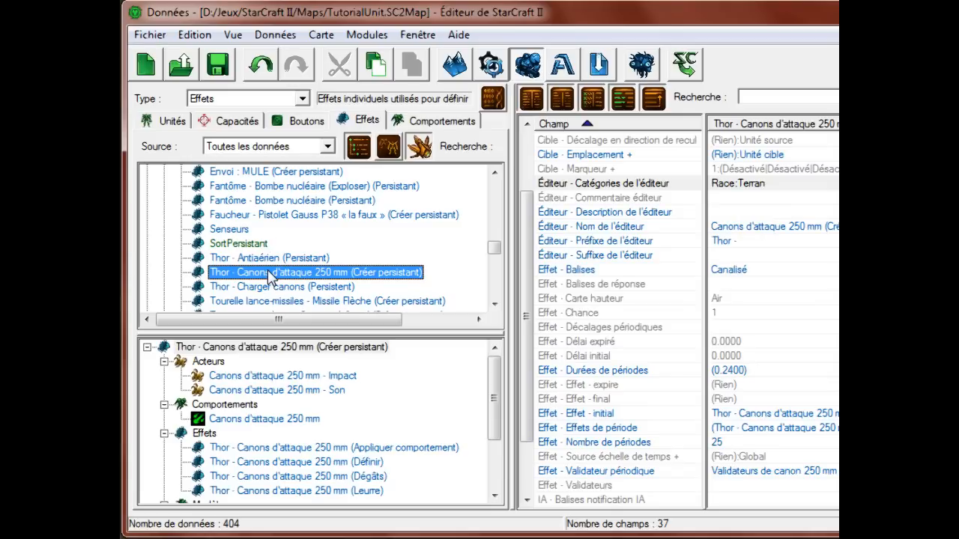
left_click(263, 244)
left_click(269, 273)
left_click(261, 245)
left_click(818, 256)
left_click(752, 240)
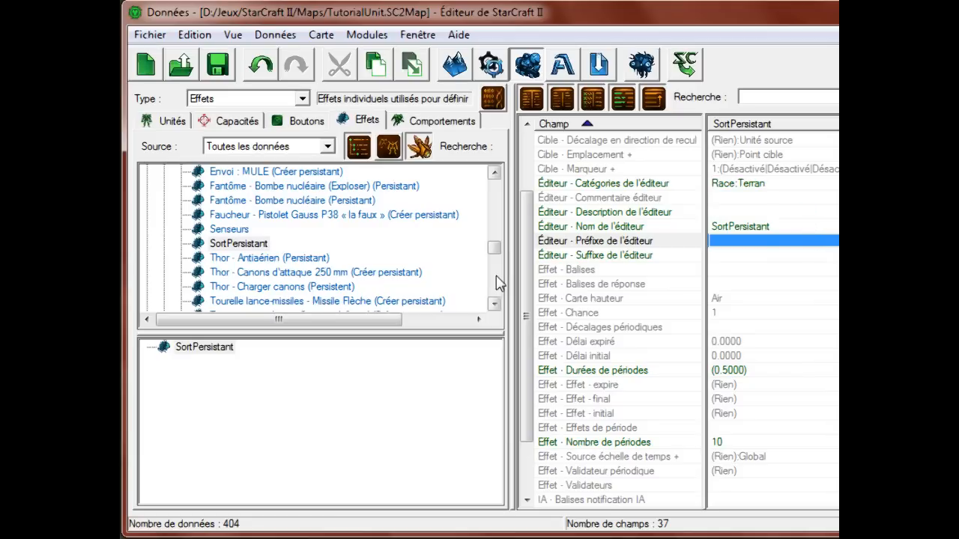
Create a new effect named SortDmg with the matching suggested ID, the effect type Dégâts and the race Terran
right_click(437, 259)
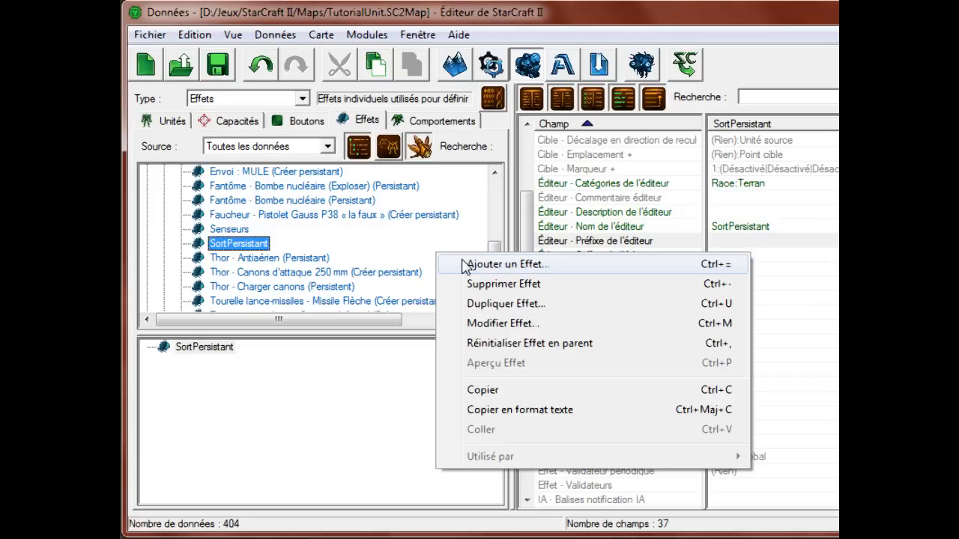
left_click(466, 265)
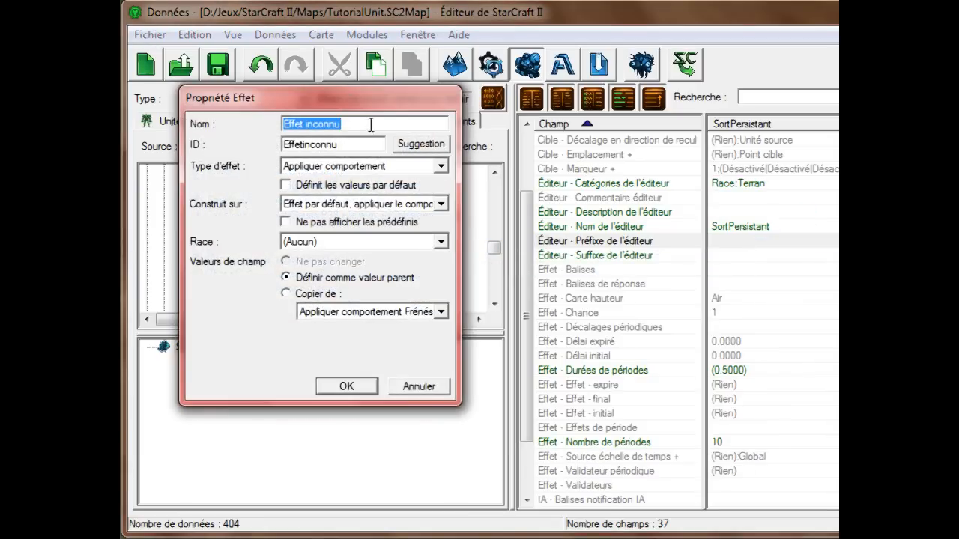
left_click(360, 166)
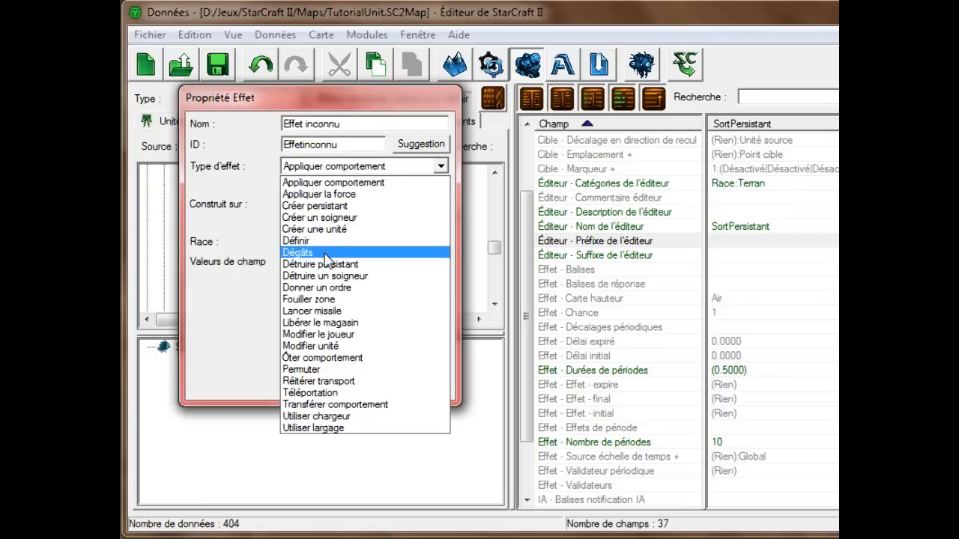
left_click(348, 252)
left_click_drag(381, 126, 216, 122)
type("SortDmg")
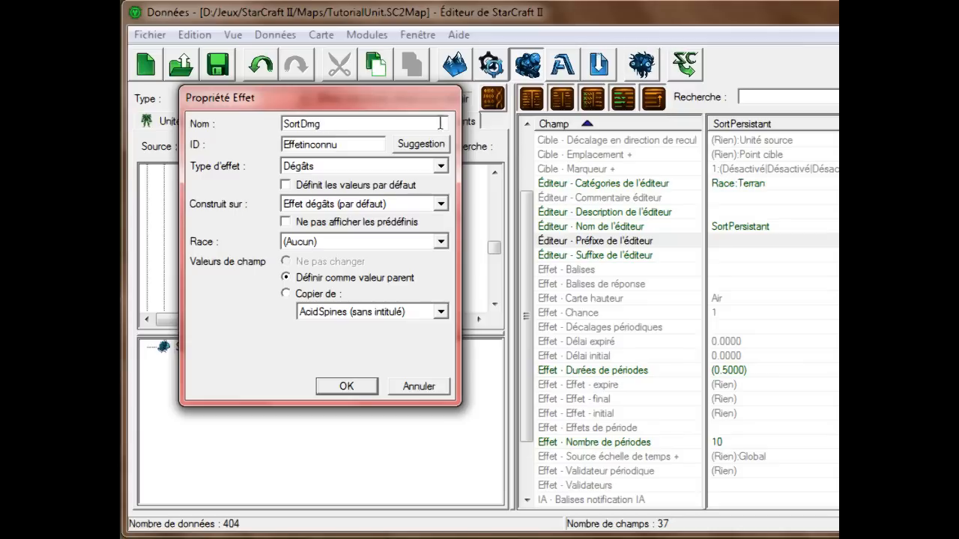
left_click(421, 144)
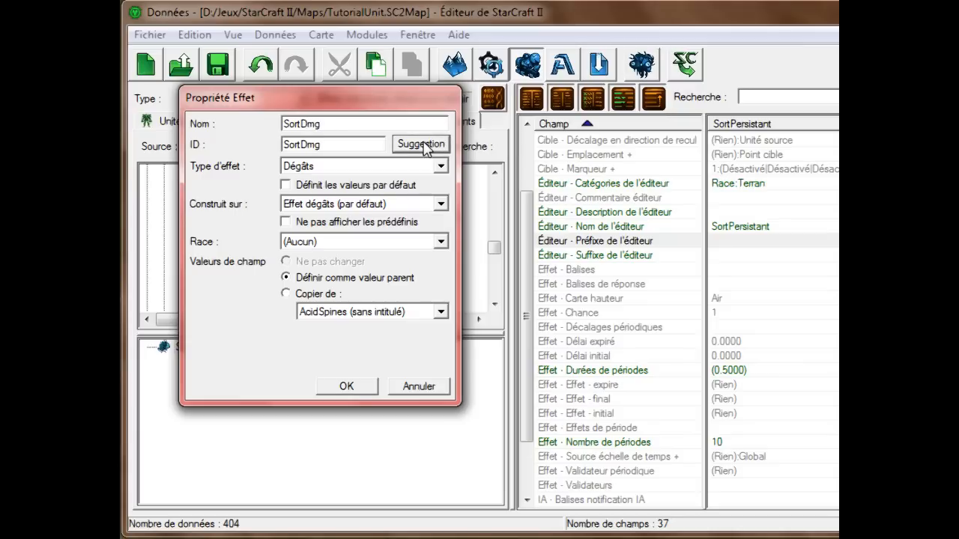
left_click(352, 242)
left_click(352, 280)
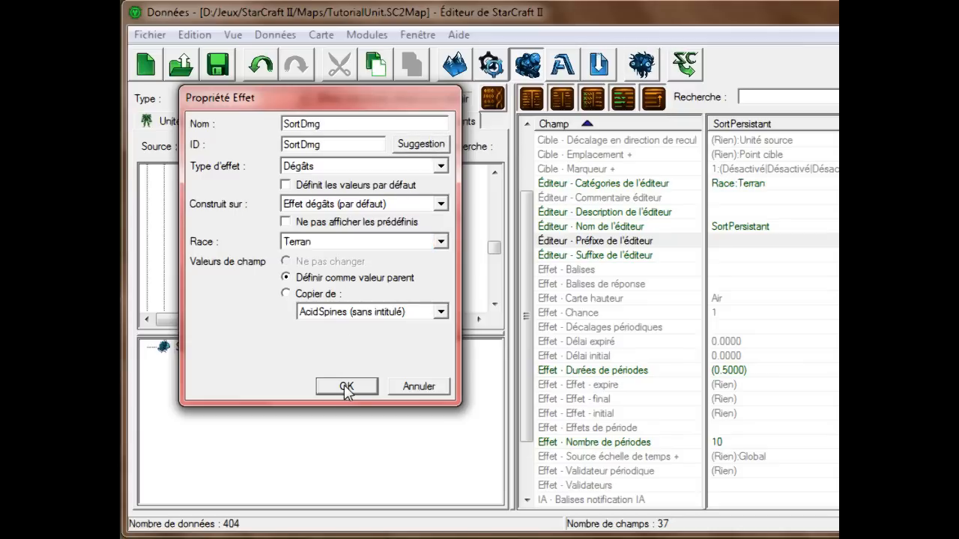
left_click(344, 385)
Set SortDmg's Combat - Quantité to 15 and save the map
left_click(776, 283)
double_click(758, 283)
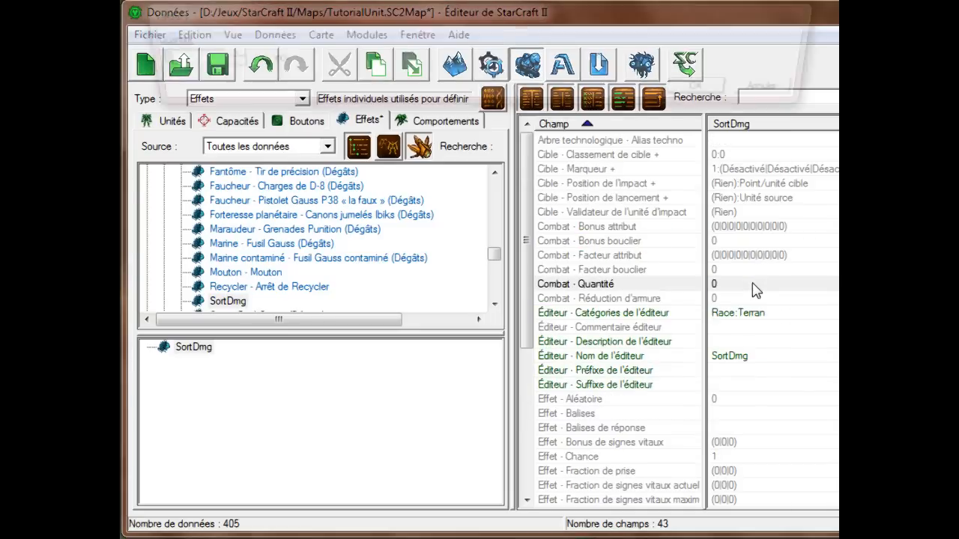
type("15")
key("Return")
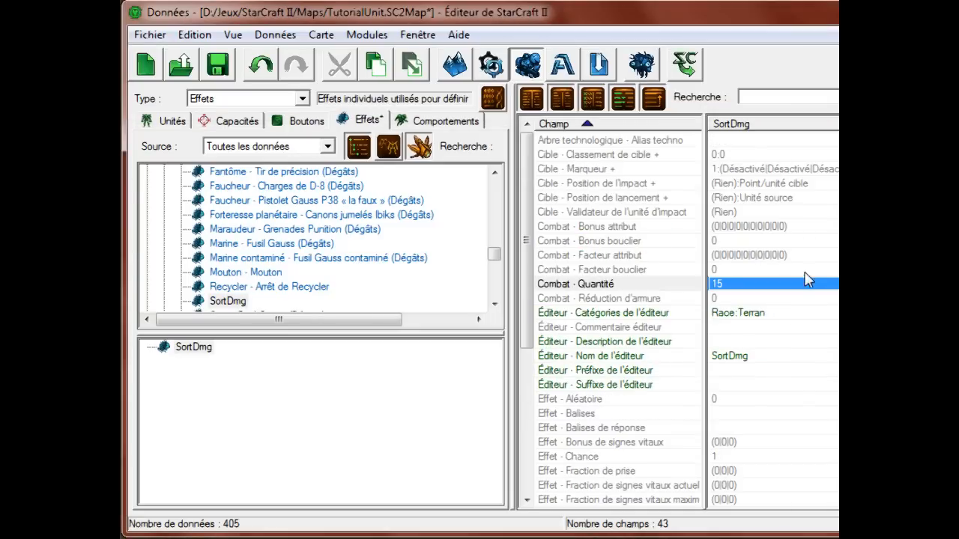
left_click(794, 226)
scroll(792, 238, "down", 1)
double_click(785, 253)
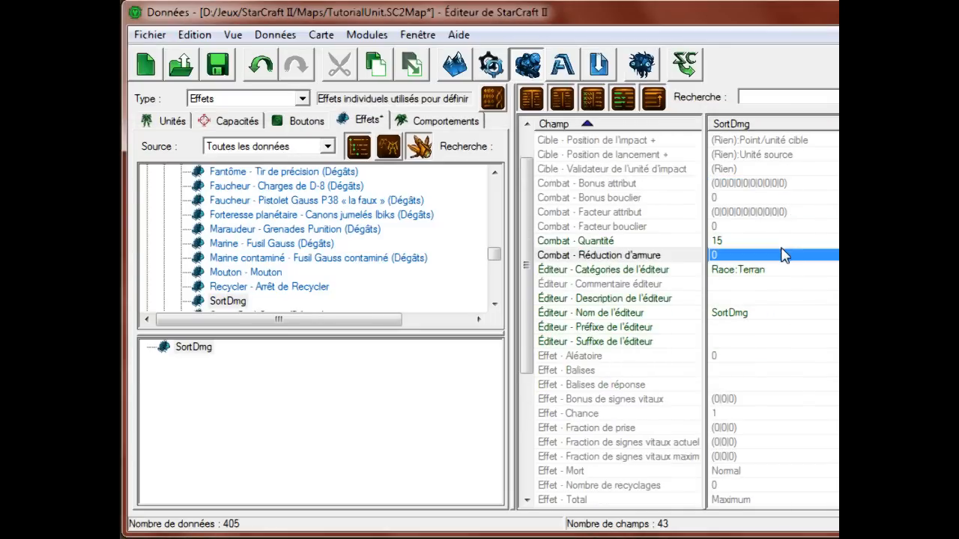
key("Return")
key("Return")
key("Return")
key("ctrl+s")
Set SortDmg's Effet - Mort to Explosion
scroll(824, 375, "down", 2)
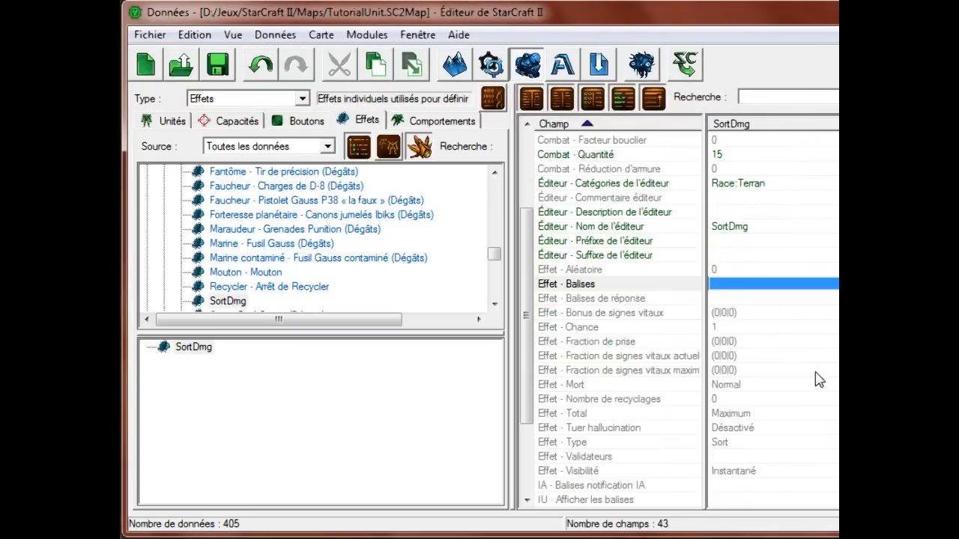
scroll(797, 344, "down", 2)
double_click(762, 309)
left_click(244, 60)
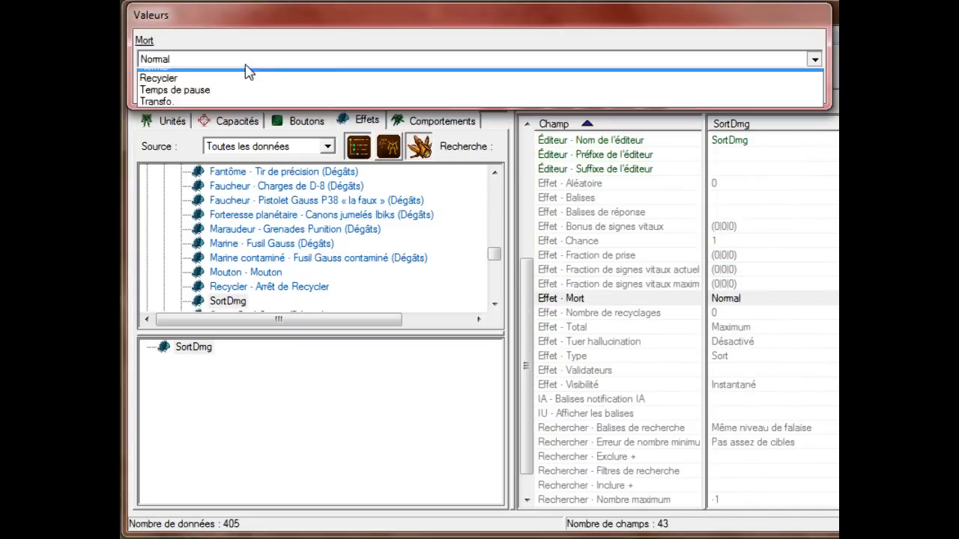
left_click(225, 169)
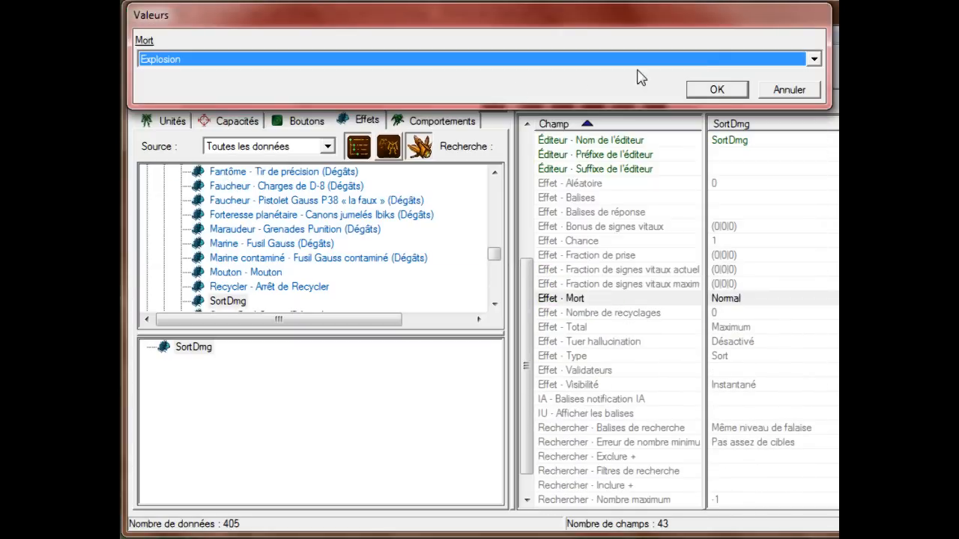
Set the Mort (death type) field of the SortDmg effect to Désintégrer
left_click(505, 60)
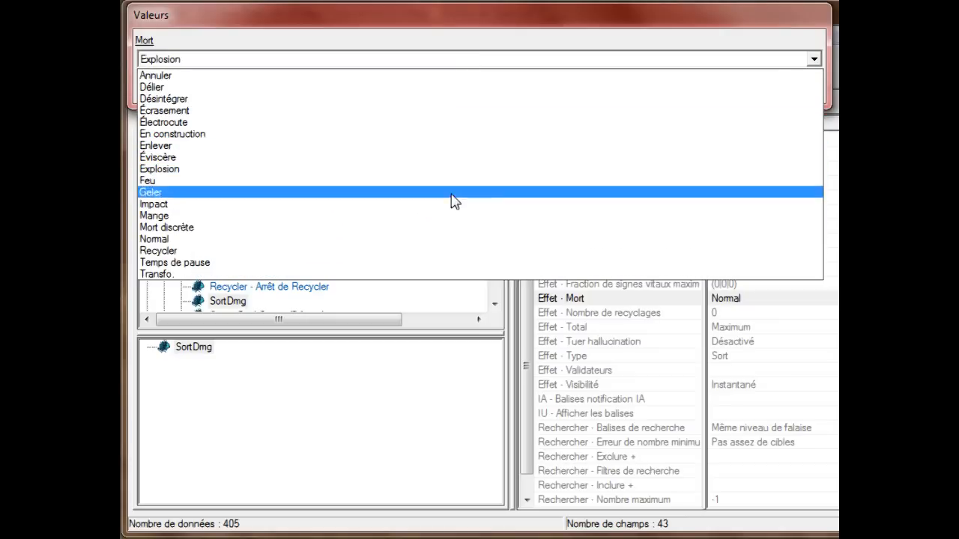
left_click(472, 103)
left_click(701, 88)
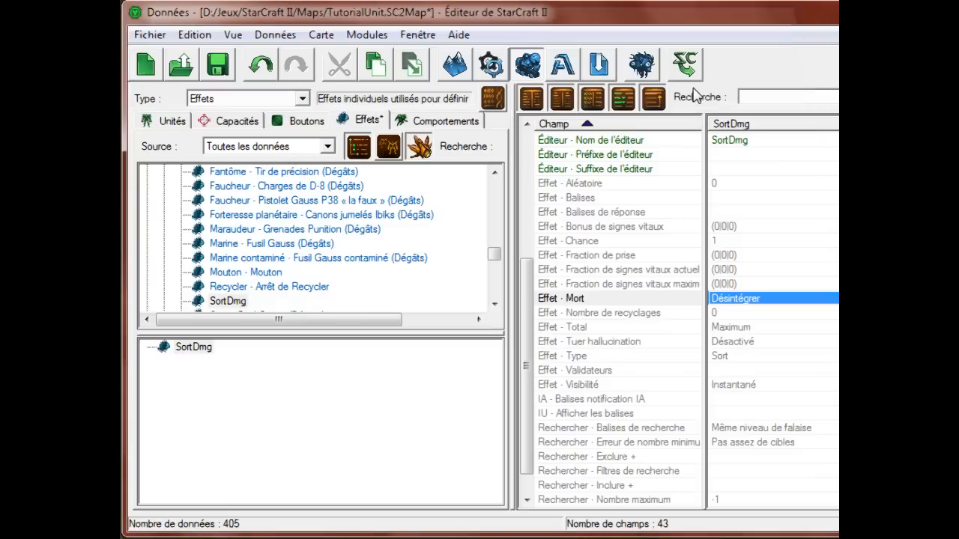
left_click(322, 60)
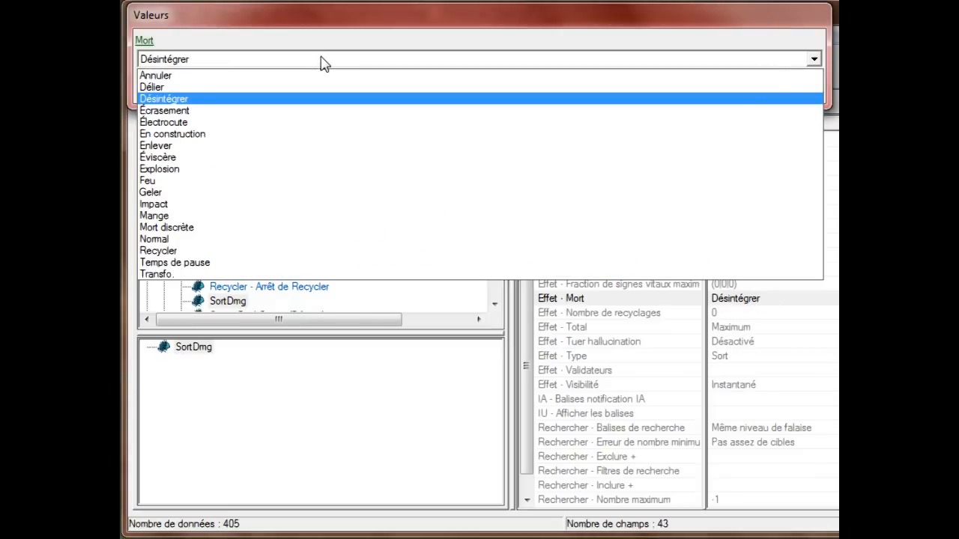
left_click(322, 61)
left_click(787, 89)
left_click(784, 274)
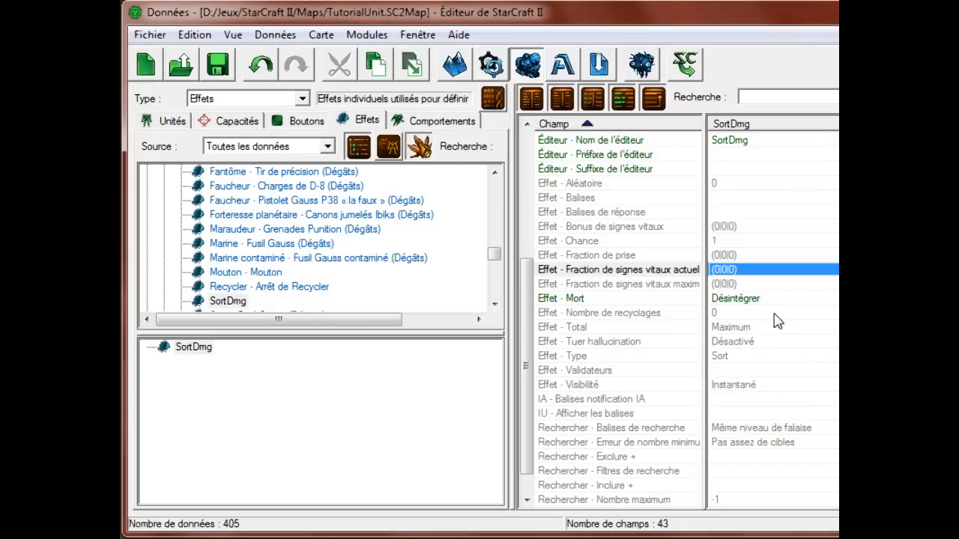
left_click(752, 341)
left_click(752, 328)
left_click(749, 356)
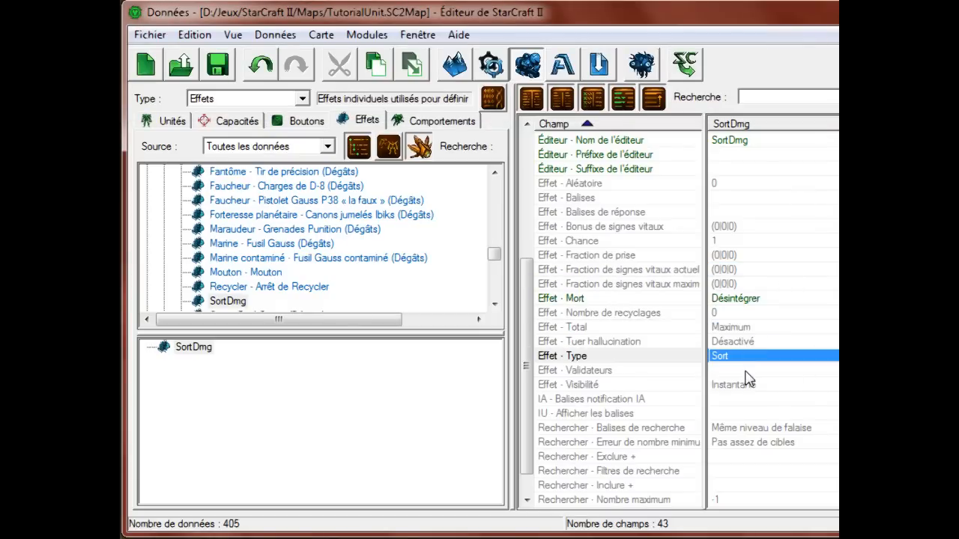
key("Return")
key("Escape")
left_click(749, 486)
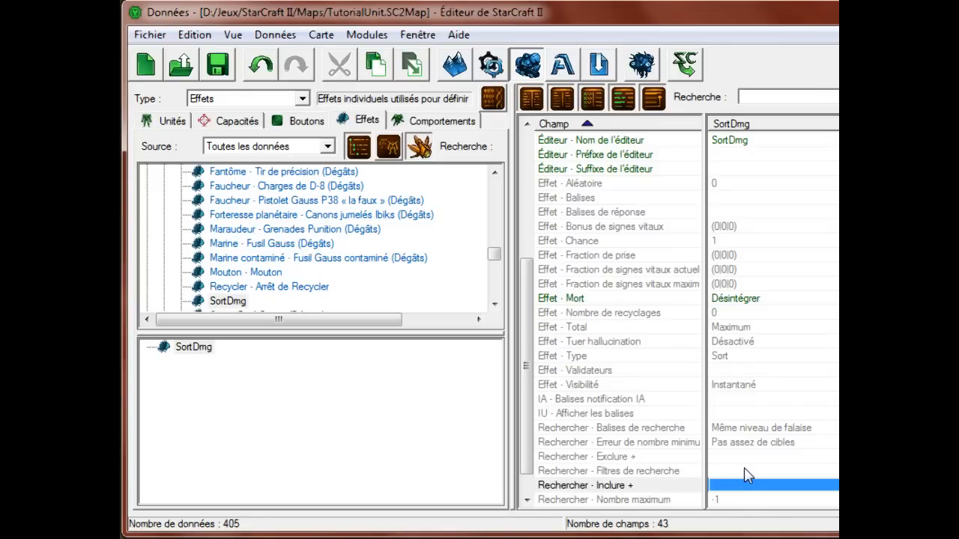
Exclude Air and Invulnérable targets in the search filters (Filtres de recherche) of SortDmg
left_click(743, 471)
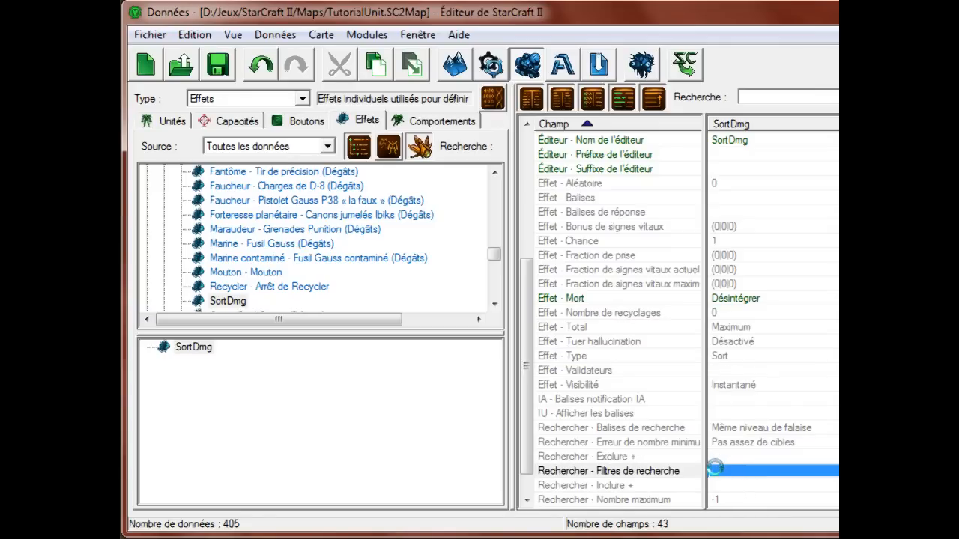
double_click(717, 471)
left_click(271, 101)
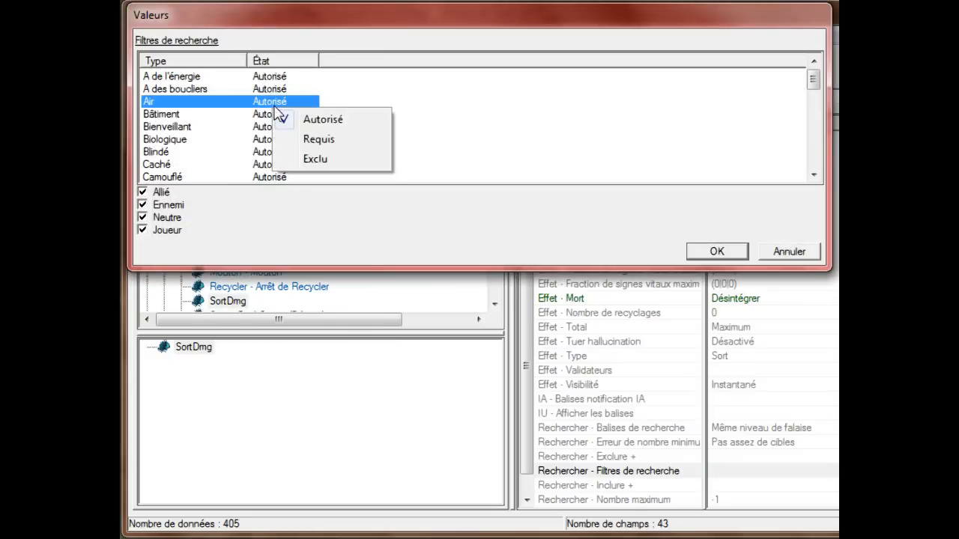
left_click(296, 160)
scroll(284, 145, "down", 1)
left_click(285, 128)
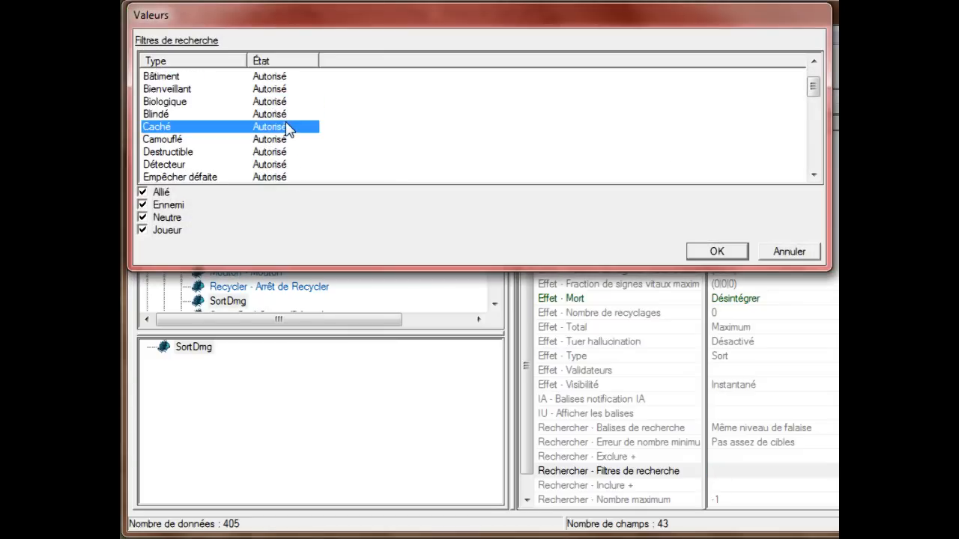
left_click(311, 173)
scroll(296, 150, "down", 3)
left_click(295, 142)
left_click(294, 142)
left_click(318, 194)
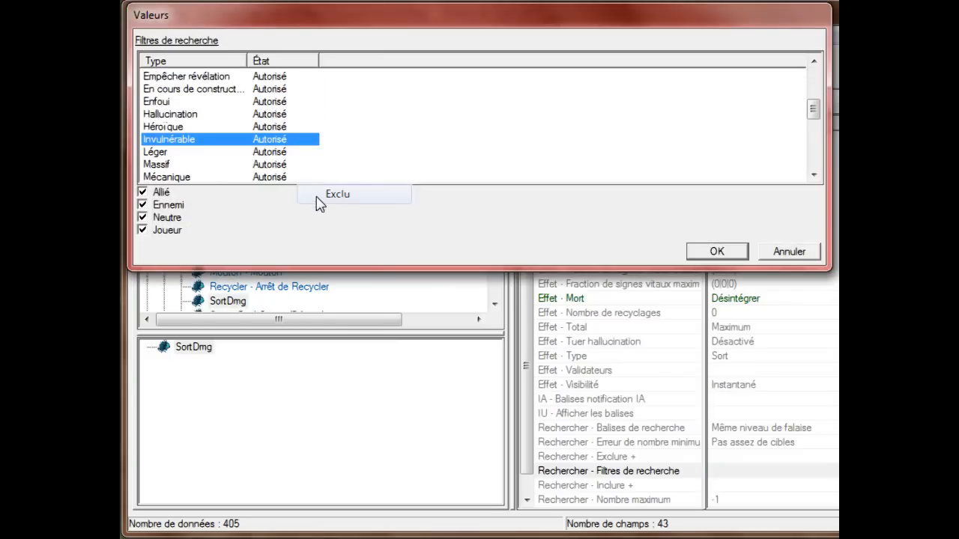
Exclude Missile, Mort and Stase targets as well and apply the SortDmg search filters
scroll(306, 154, "down", 1)
left_click(300, 144)
left_click(285, 150)
left_click(313, 201)
left_click(283, 164)
left_click(285, 165)
left_click(300, 215)
scroll(289, 177, "down", 5)
right_click(290, 160)
left_click(303, 211)
scroll(287, 169, "up", 4)
scroll(283, 164, "down", 3)
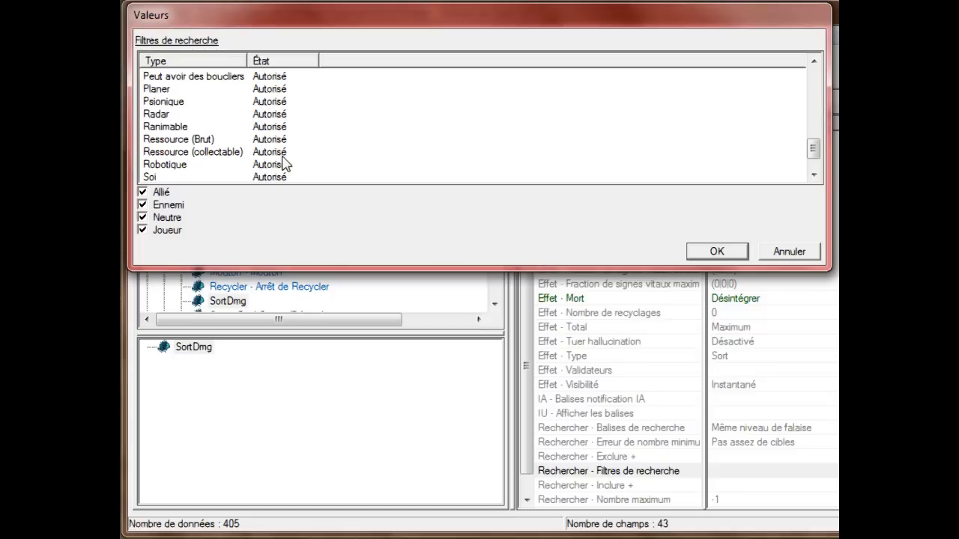
left_click(718, 252)
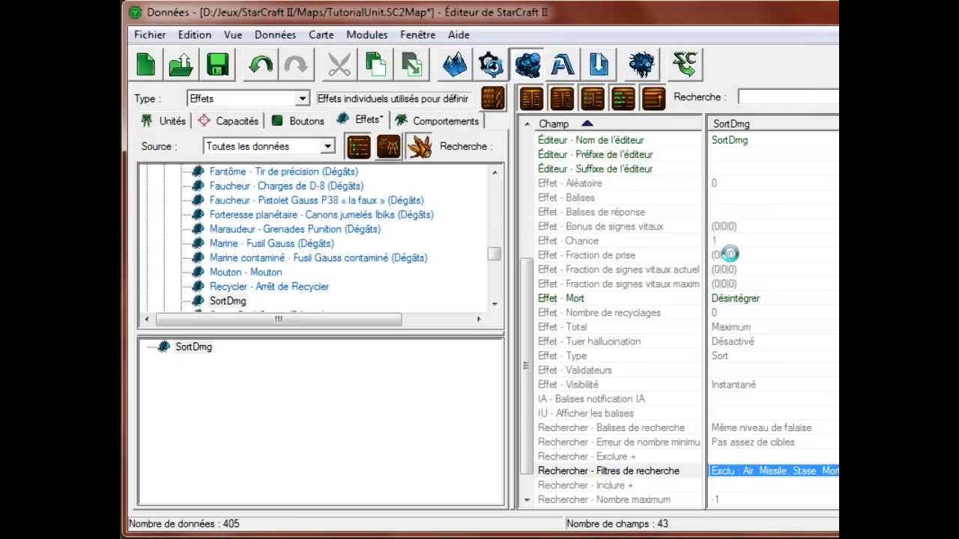
Clear the search filters of the SortDmg effect, leaving its search flags (Balises de recherche) as they are
double_click(783, 428)
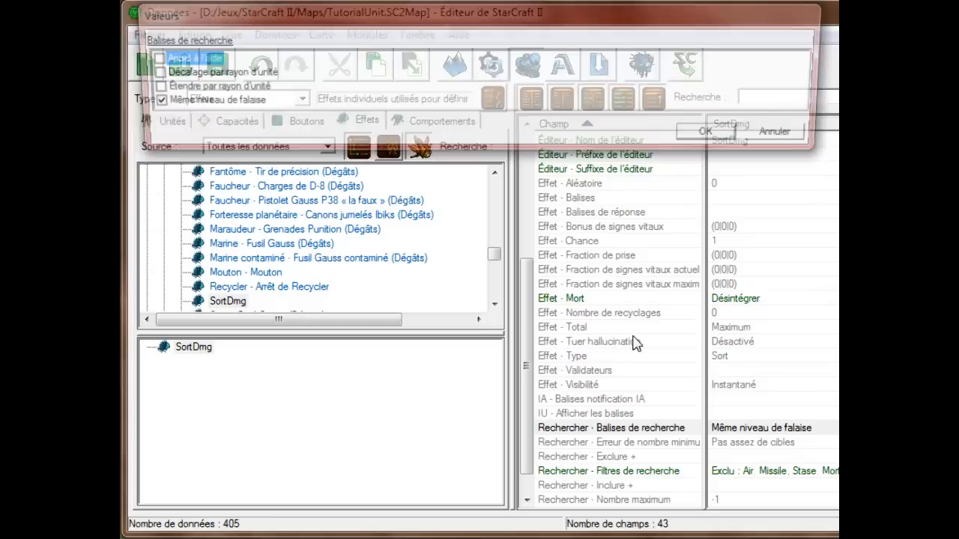
left_click(788, 139)
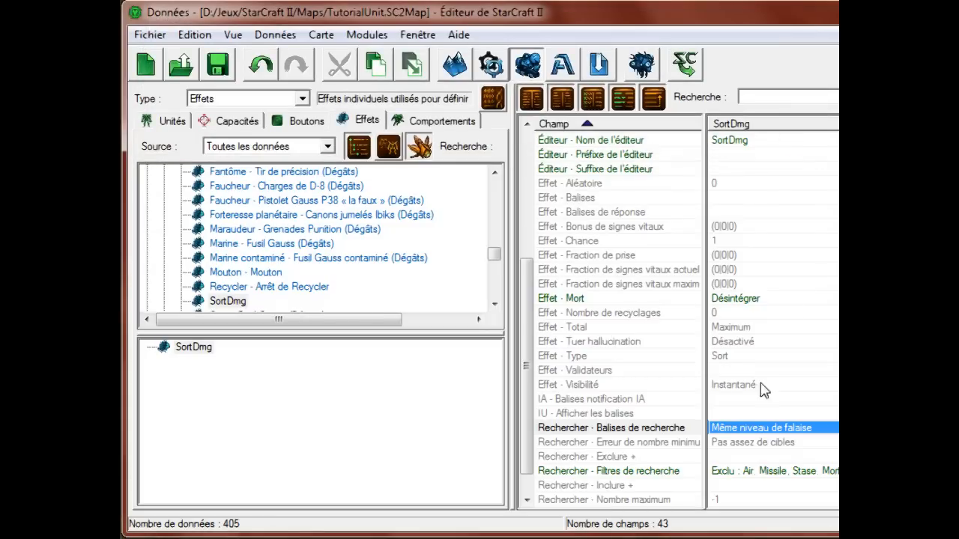
left_click(751, 456)
left_click(752, 476)
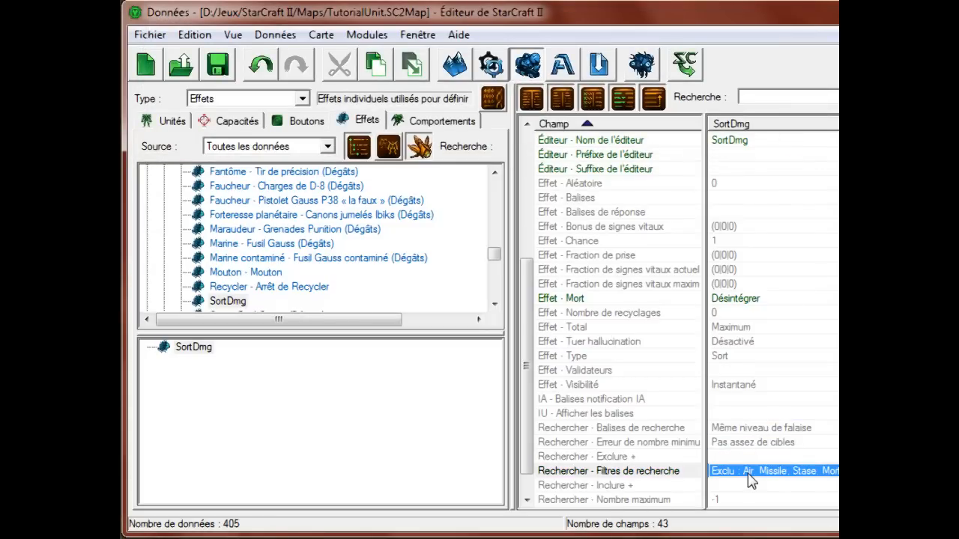
double_click(752, 480)
left_click(785, 248)
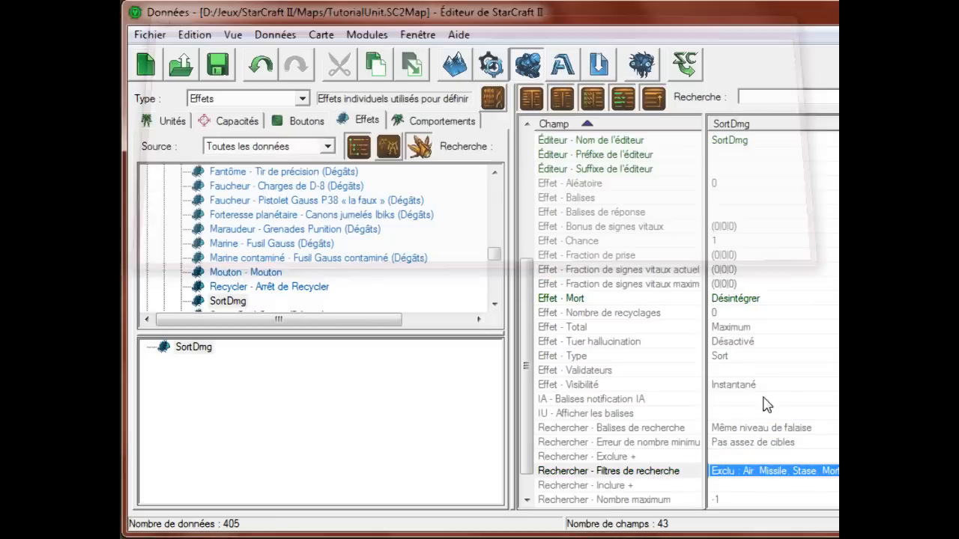
right_click(745, 475)
mouse_move(770, 517)
left_click(704, 518)
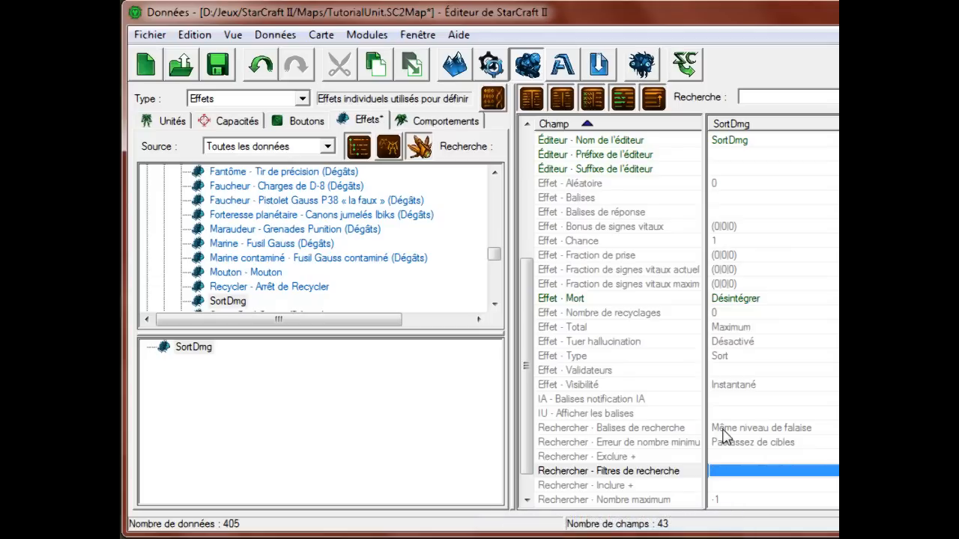
Save the map with the edited SortDmg effect
left_click(736, 385)
key("ctrl+s")
scroll(764, 341, "up", 2)
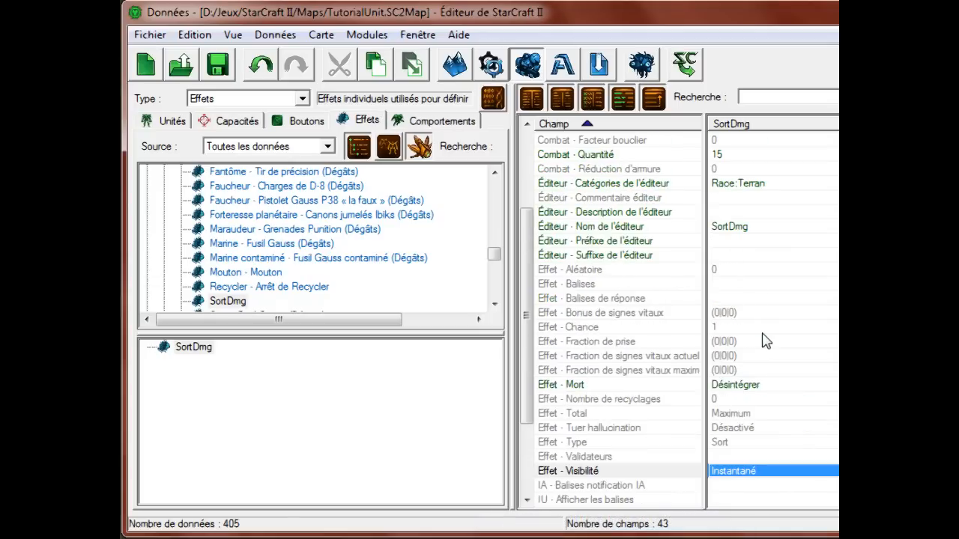
scroll(766, 341, "up", 3)
left_click_drag(760, 243, 745, 288)
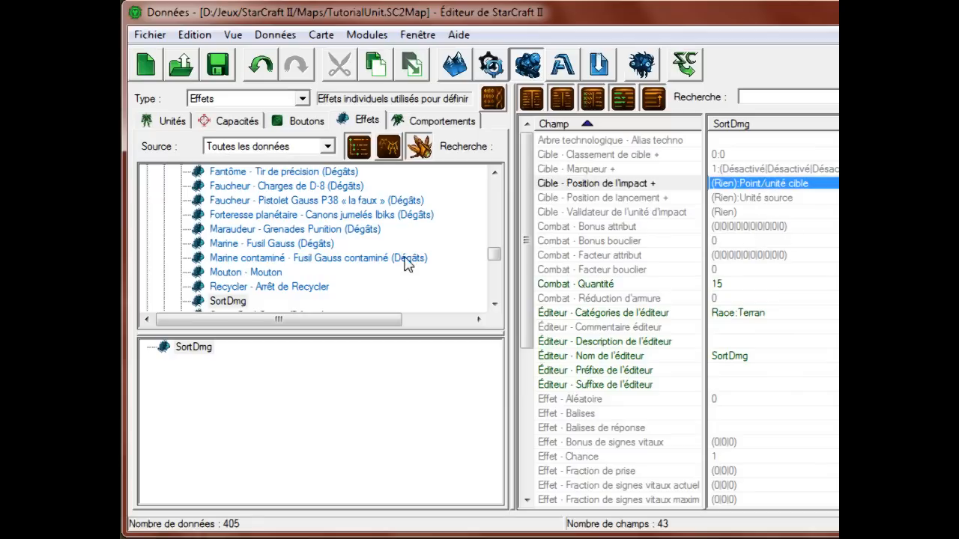
Create an effect named SortZonePeriodique with the suggested ID, effect type Fouiller zone and race Terran
right_click(402, 282)
left_click(450, 292)
type("Sort")
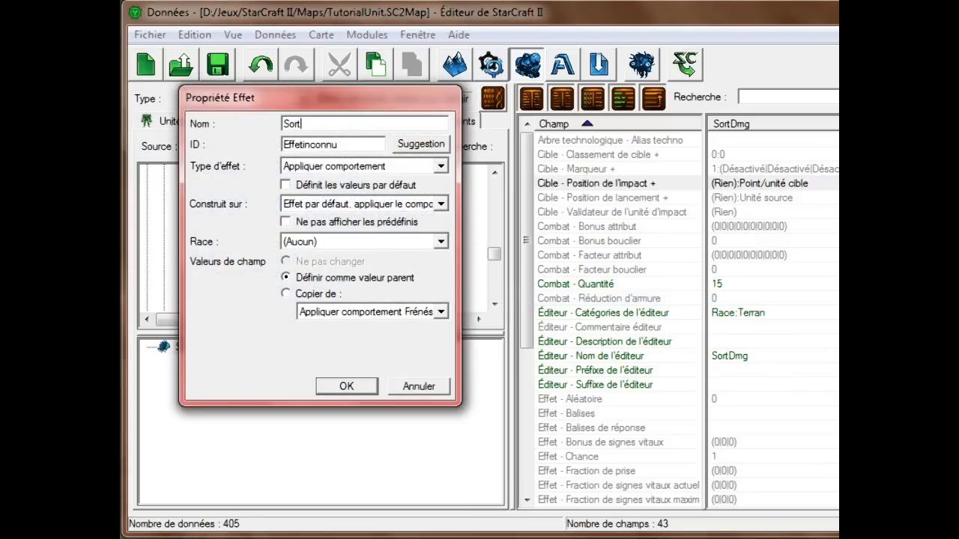
type("ZonePeriodique")
left_click(421, 144)
left_click(420, 166)
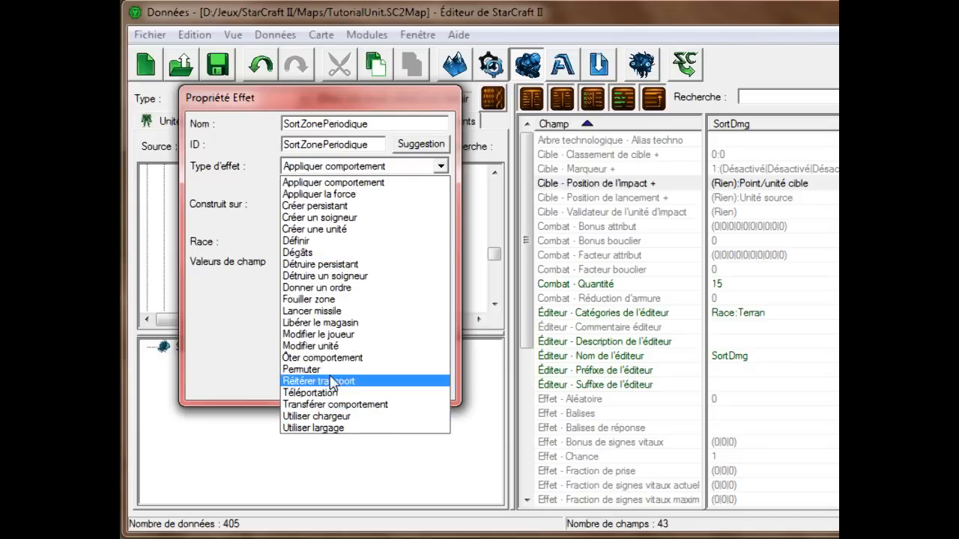
left_click(337, 299)
left_click(332, 244)
left_click(334, 253)
left_click(346, 386)
Add a search zone to SortZonePeriodique that uses the SortDmg effect with a radius (Rayon) of 3
left_click(807, 226)
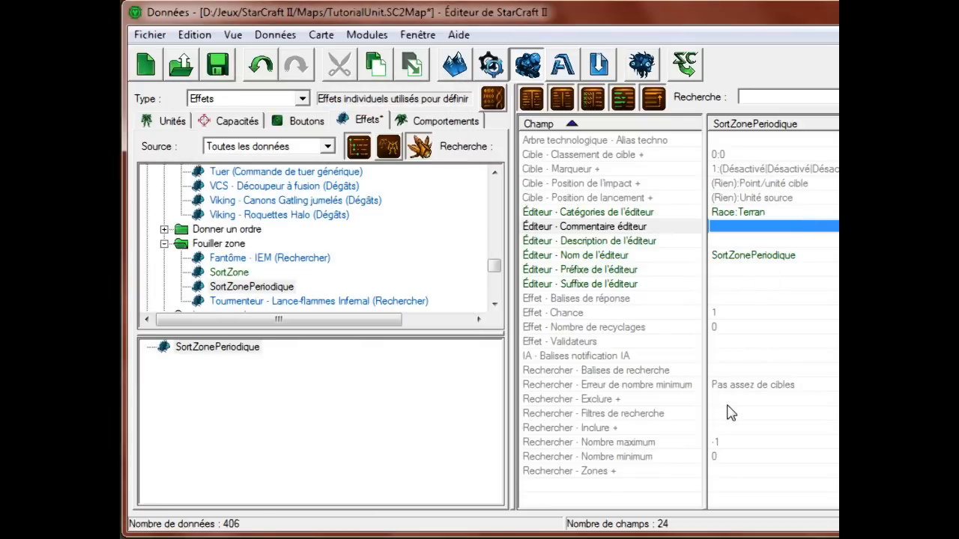
double_click(734, 470)
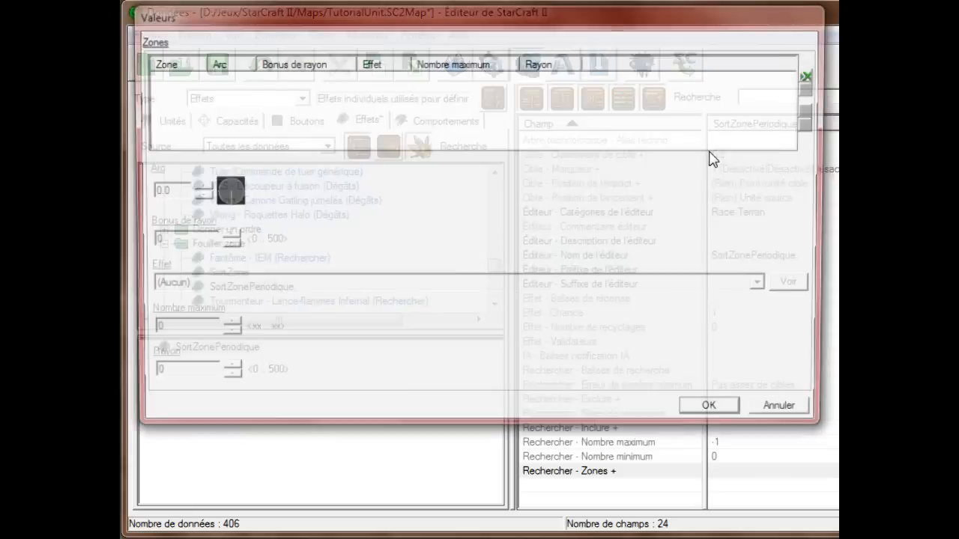
left_click(213, 290)
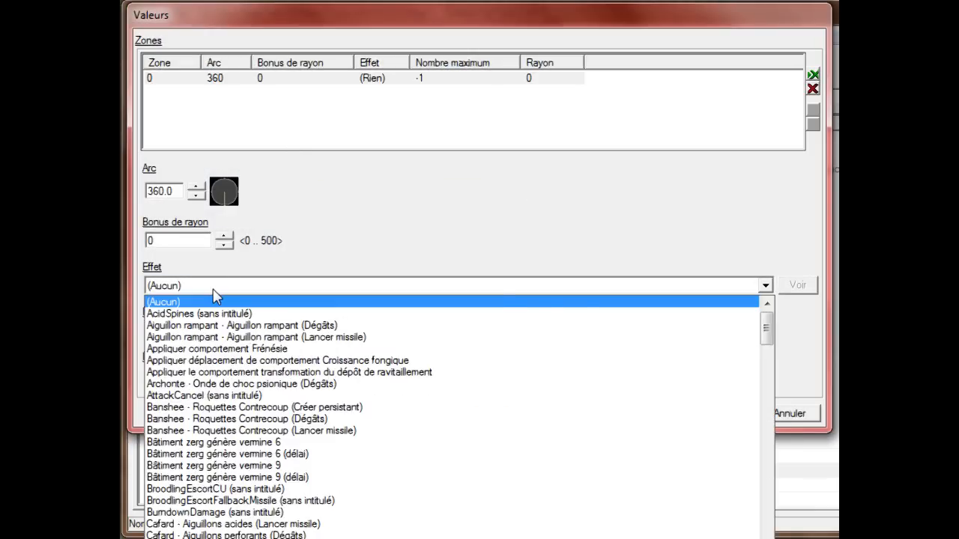
left_click(212, 290)
type("sortd")
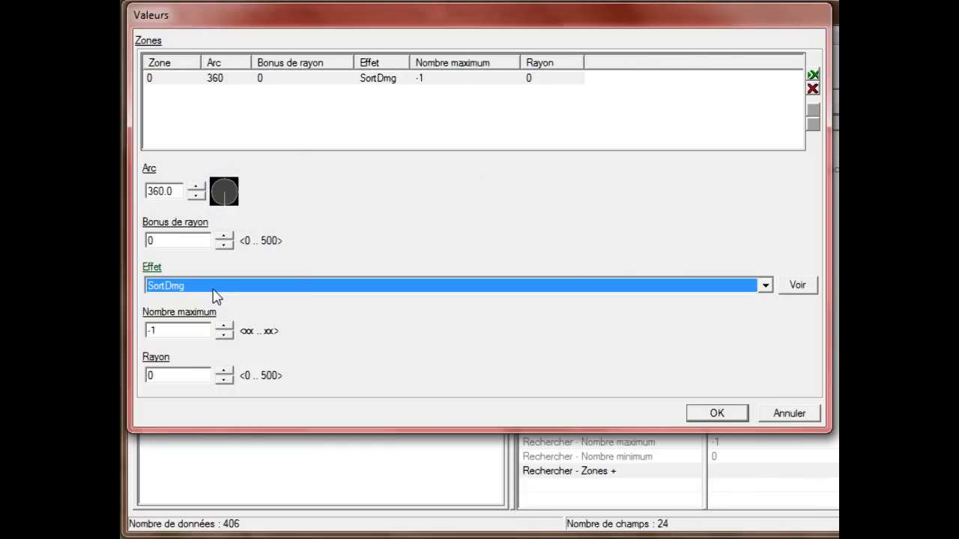
key("Tab")
key("Tab")
key("Tab")
type("3")
left_click(712, 413)
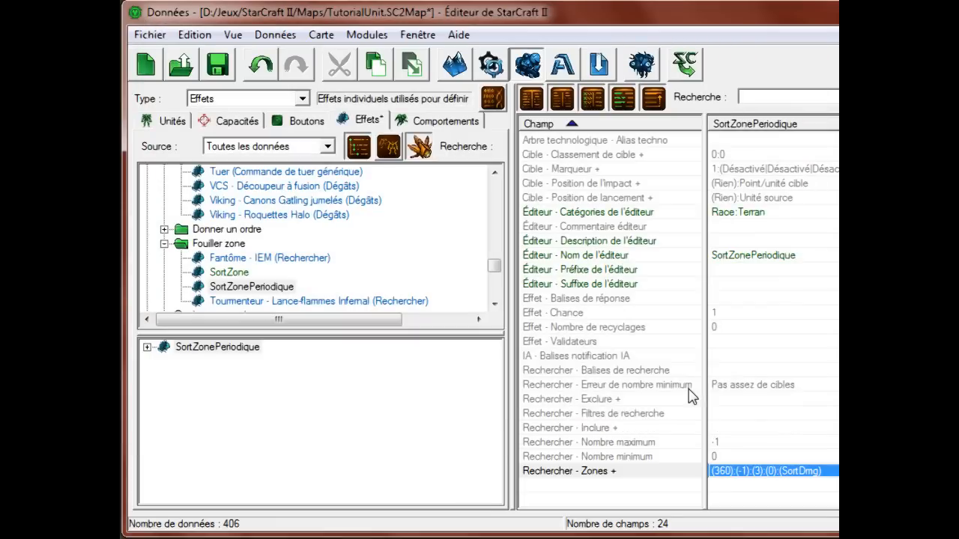
Copy the search filters (Filtres de recherche) from SortZone to SortZonePeriodique and save the map
left_click(732, 414)
left_click(229, 272)
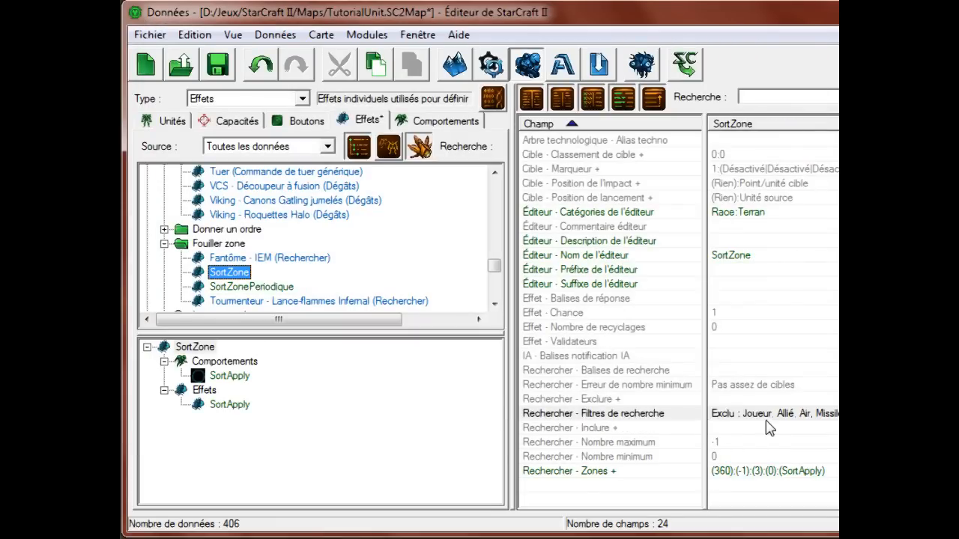
left_click(250, 286)
double_click(796, 415)
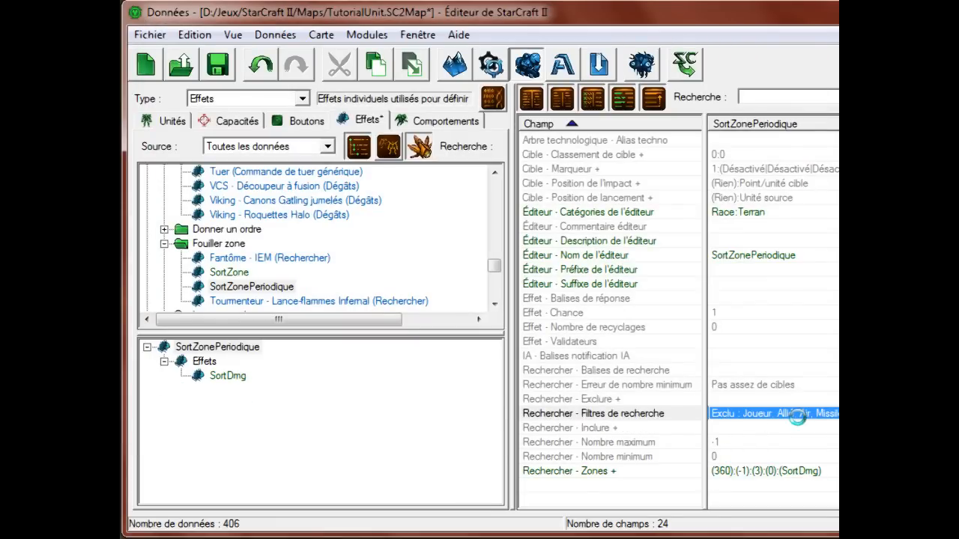
key("ctrl+s")
double_click(769, 375)
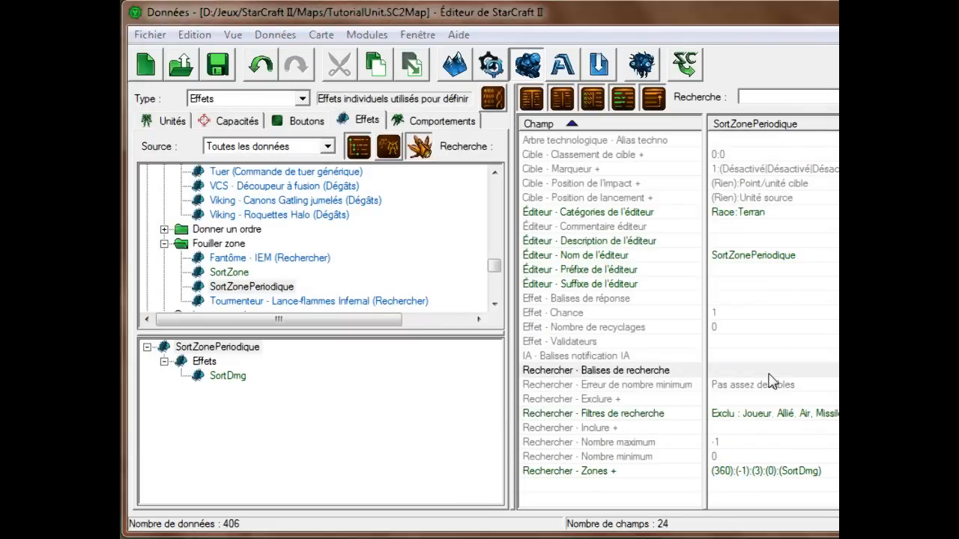
left_click(787, 134)
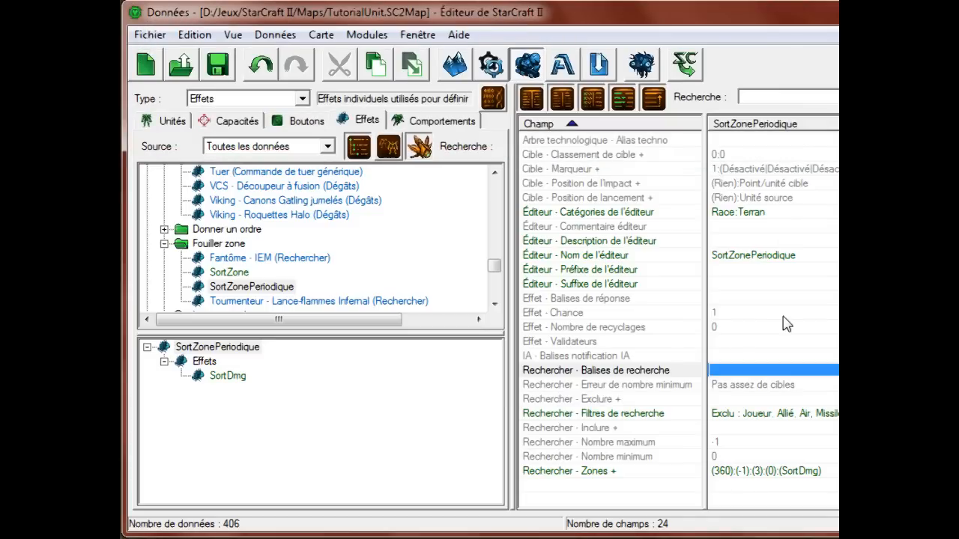
Add SortZonePeriodique to the period effects (Effets de période) of the SortPersistant effect
left_click(370, 278)
scroll(277, 274, "up", 9)
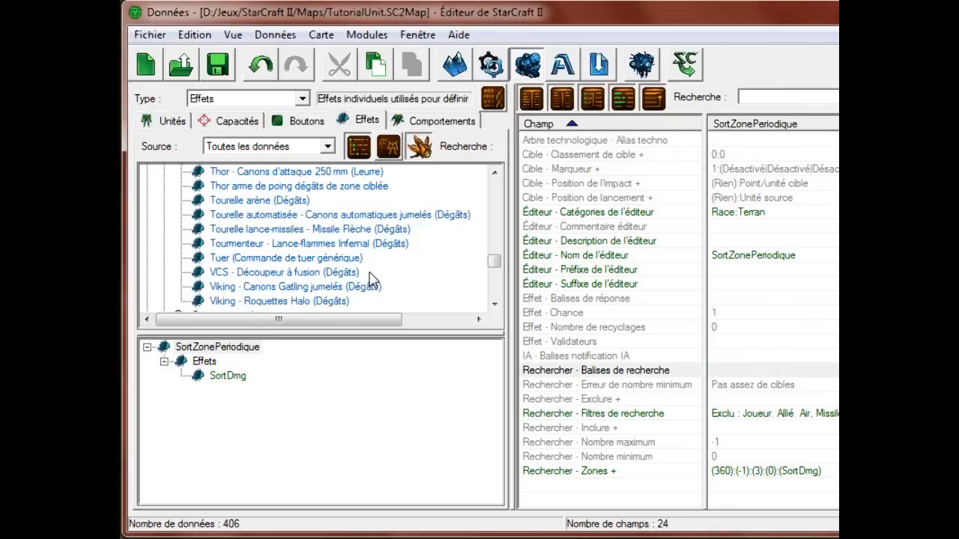
scroll(247, 278, "up", 12)
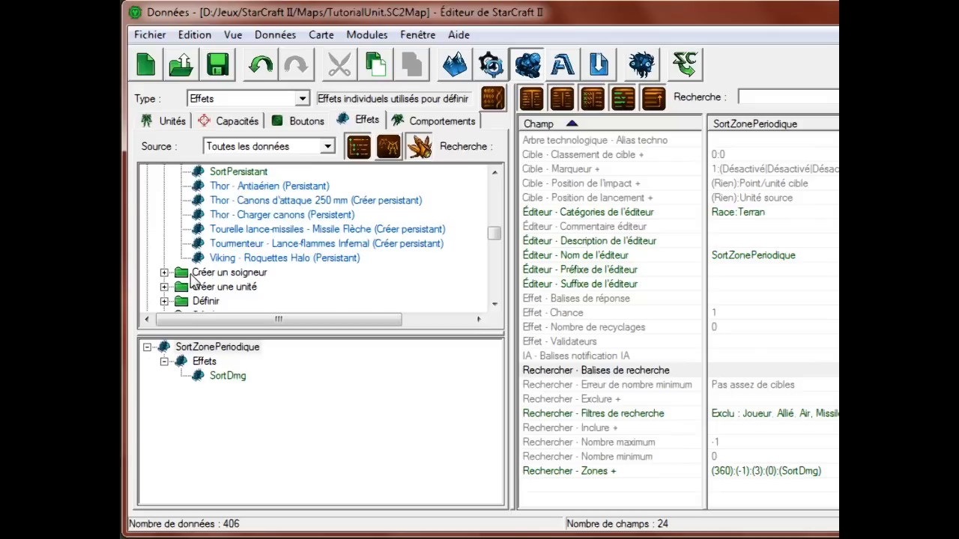
left_click(229, 257)
left_click(759, 356)
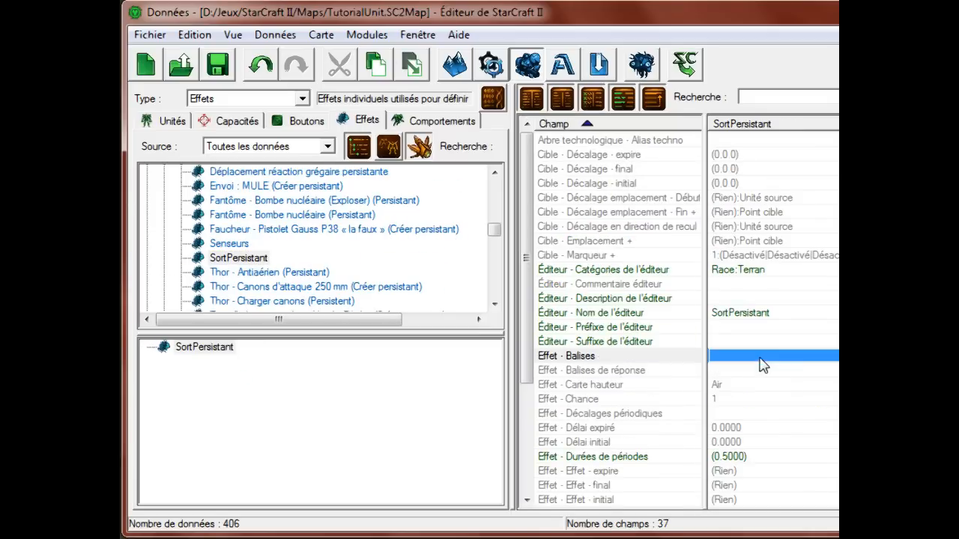
scroll(786, 375, "down", 4)
double_click(719, 357)
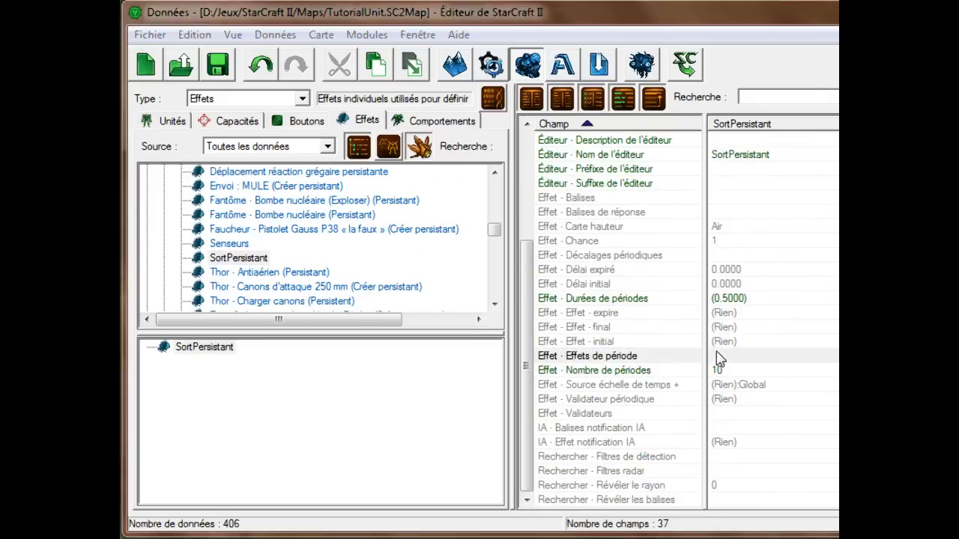
double_click(360, 105)
left_click(311, 126)
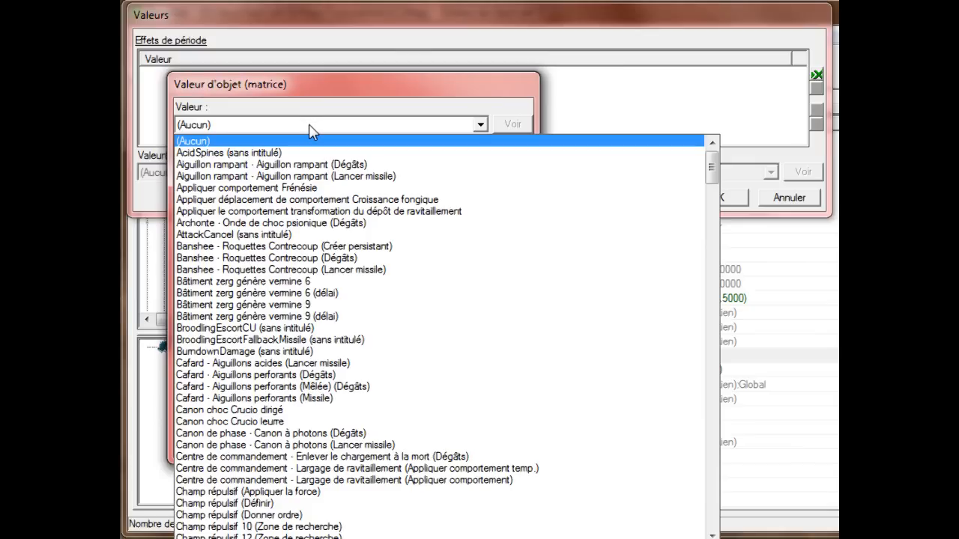
left_click(309, 126)
type("sort")
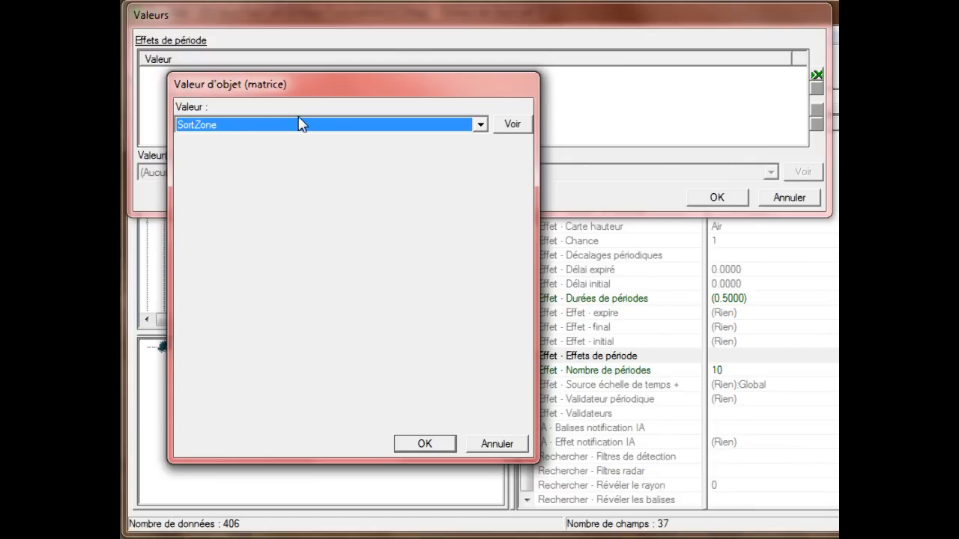
key("Down")
key("Return")
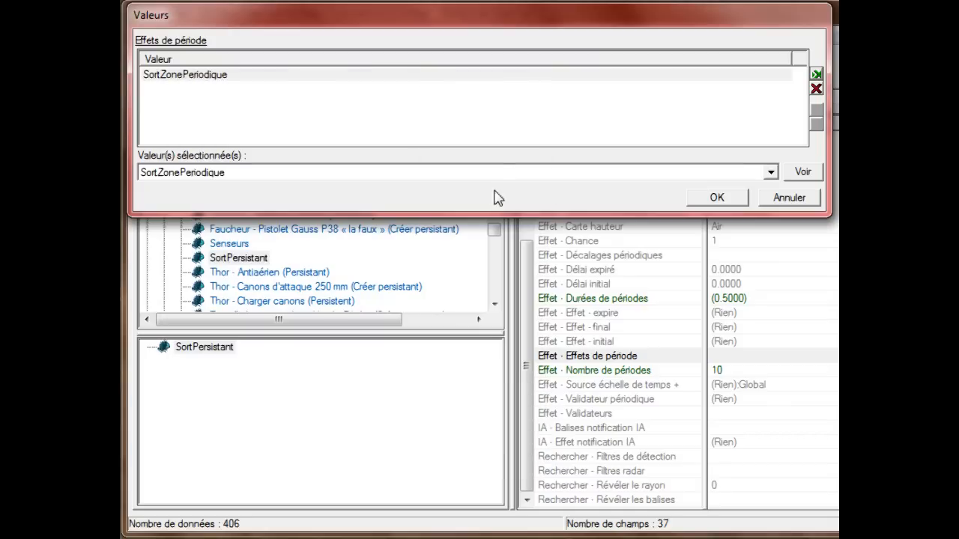
left_click(717, 197)
Set SortPersistant's initial effect (Effet - initial) to SortZone and save the map
left_click(772, 342)
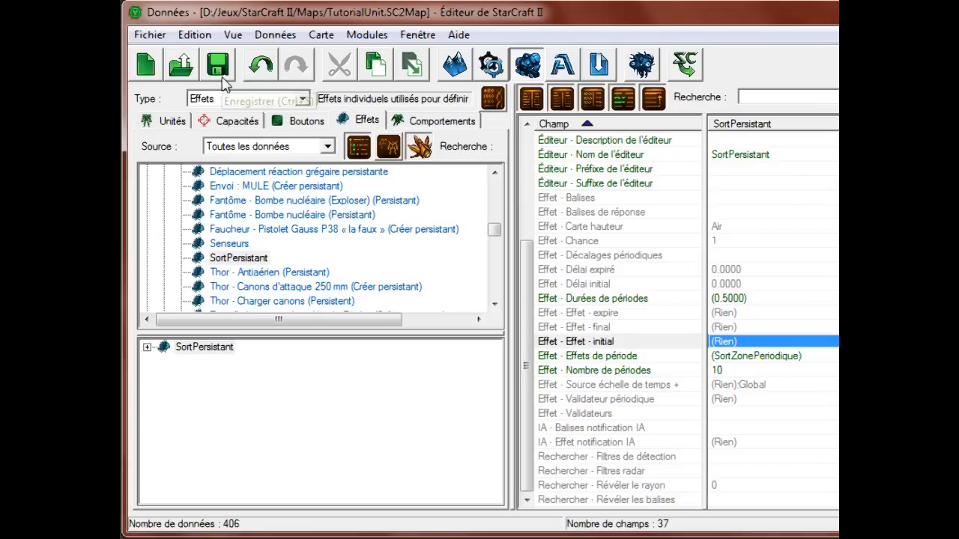
double_click(759, 341)
left_click(403, 61)
left_click(403, 63)
type("sort")
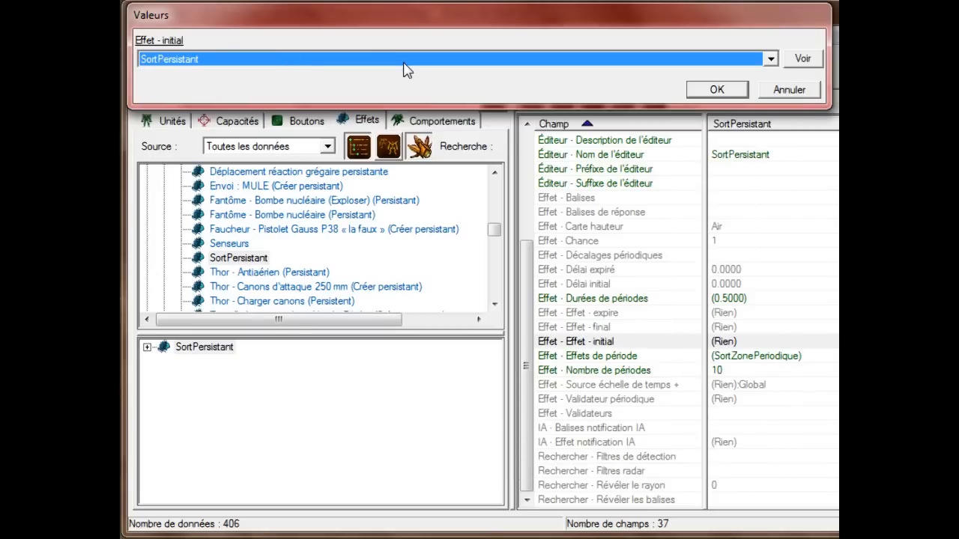
key("Return")
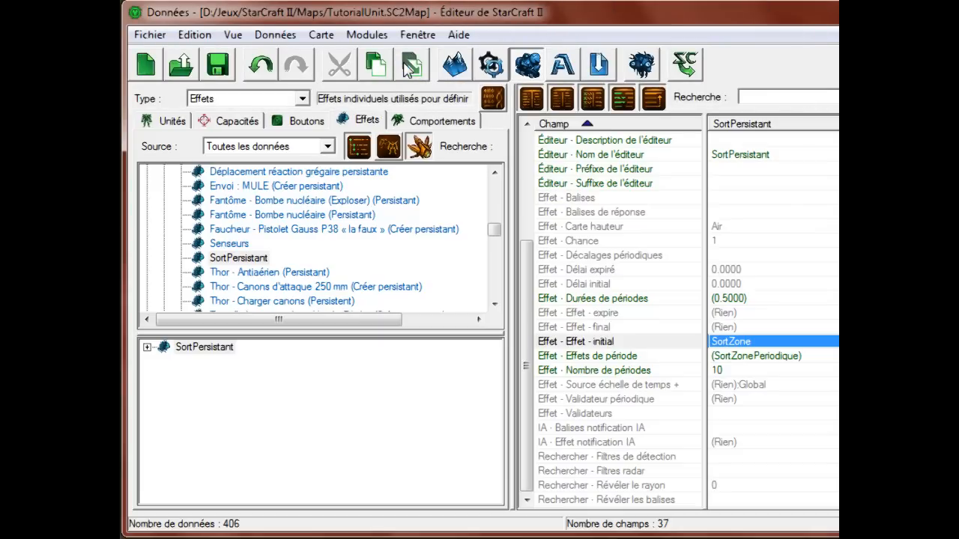
left_click(217, 71)
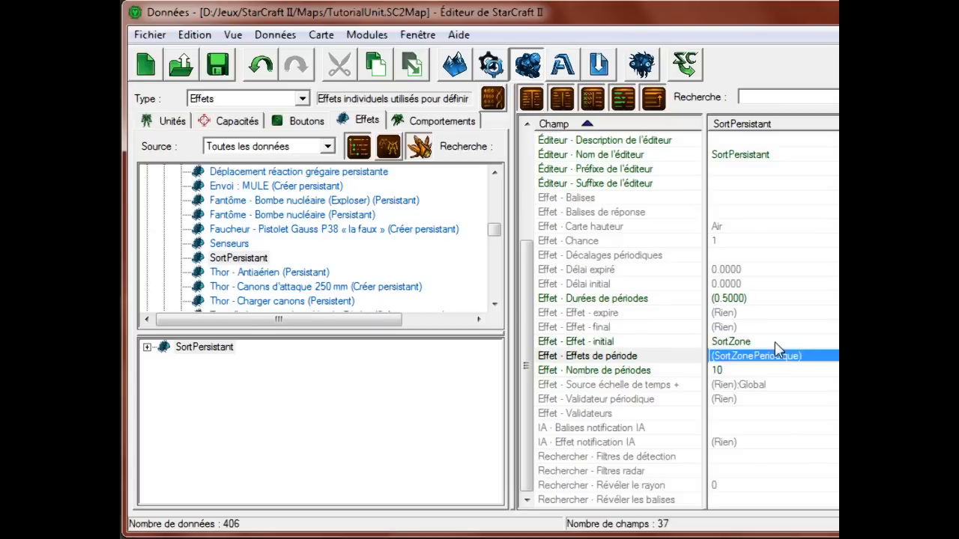
Collapse the Créer persistant, Appliquer comportement, Dégâts and Fouiller zone folders under Terran in the effects tree
scroll(777, 350, "up", 4)
scroll(403, 248, "up", 3)
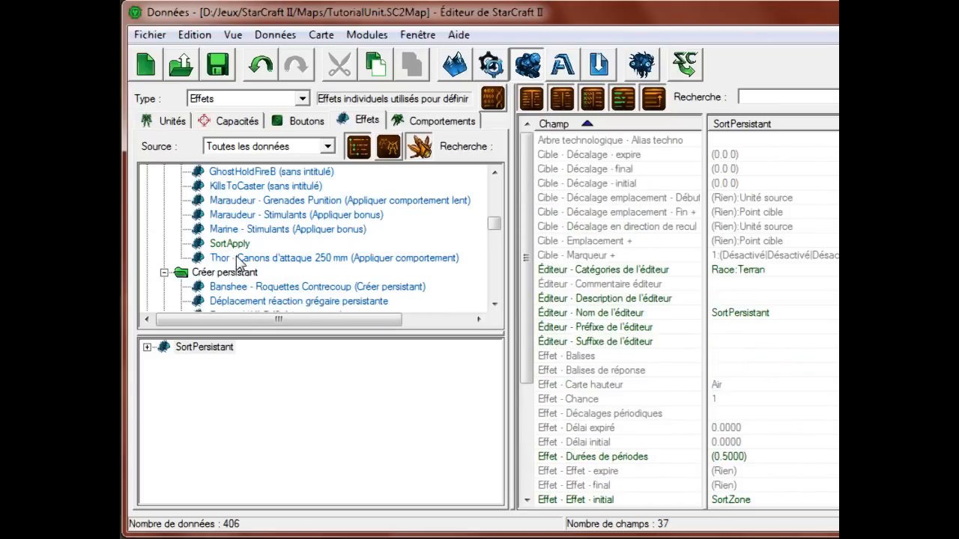
left_click(165, 273)
scroll(166, 263, "down", 5)
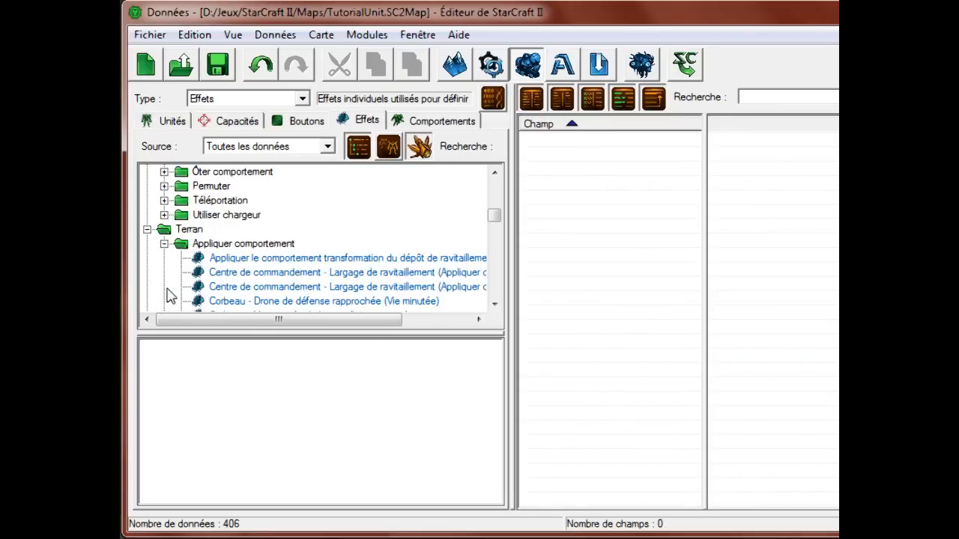
left_click(163, 244)
scroll(168, 252, "down", 1)
left_click(165, 273)
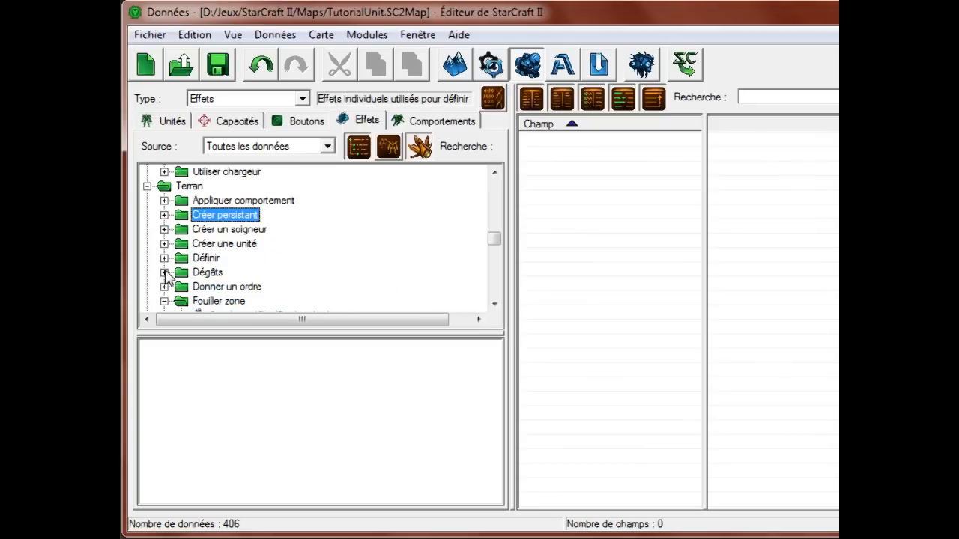
scroll(166, 274, "down", 2)
left_click(164, 223)
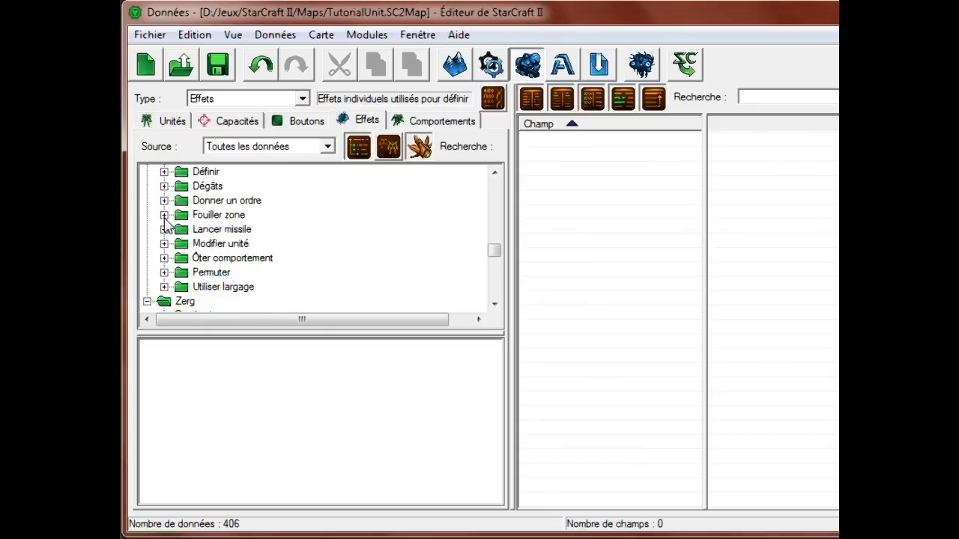
scroll(168, 240, "up", 2)
Examine the Effets values of the Terran Définir effect Corbeau - Tourelle automatisée - lancement de libération without changing them
left_click(164, 260)
left_click(220, 200)
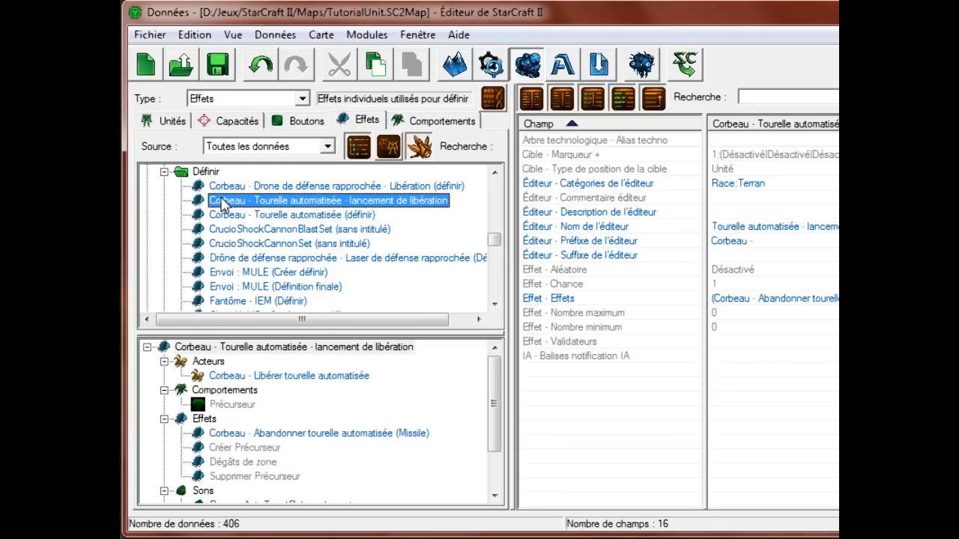
double_click(792, 299)
left_click(247, 87)
left_click(256, 75)
left_click(262, 89)
left_click(277, 75)
left_click(266, 88)
left_click(269, 74)
left_click(267, 87)
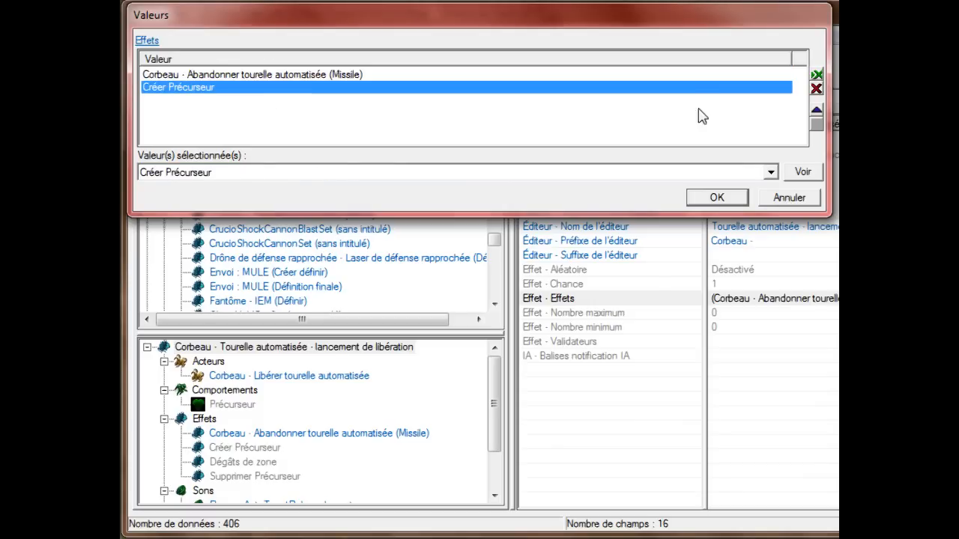
left_click(790, 199)
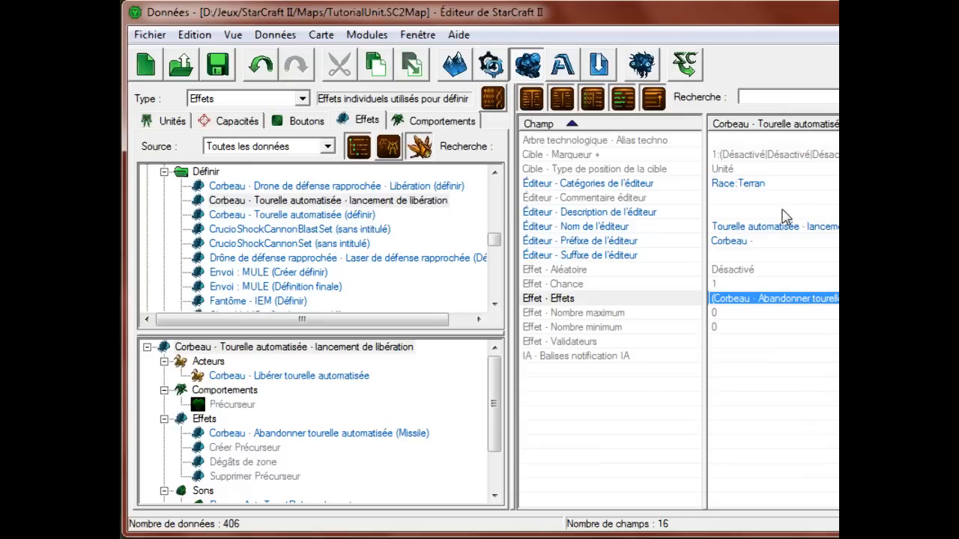
Examine the Terran effects under Utiliser largage, Permuter, Ôter comportement, Modifier unité and Lancer missile, collapsing each folder again
left_click(164, 173)
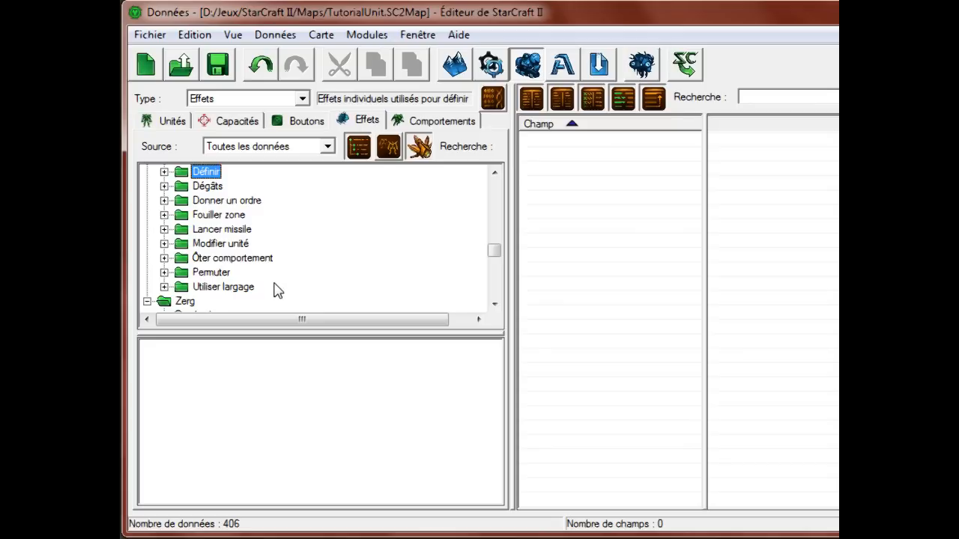
left_click(164, 287)
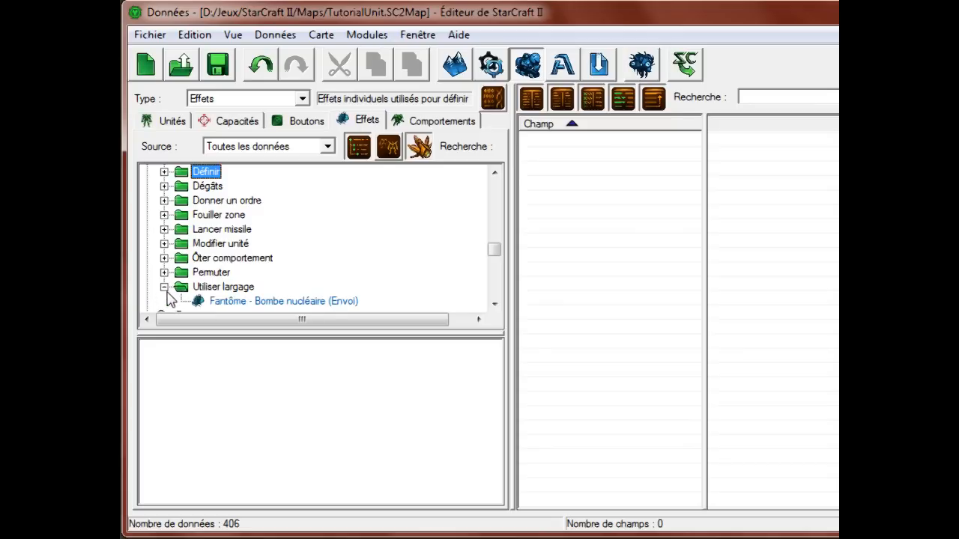
left_click(164, 287)
left_click(164, 271)
left_click(164, 272)
left_click(164, 258)
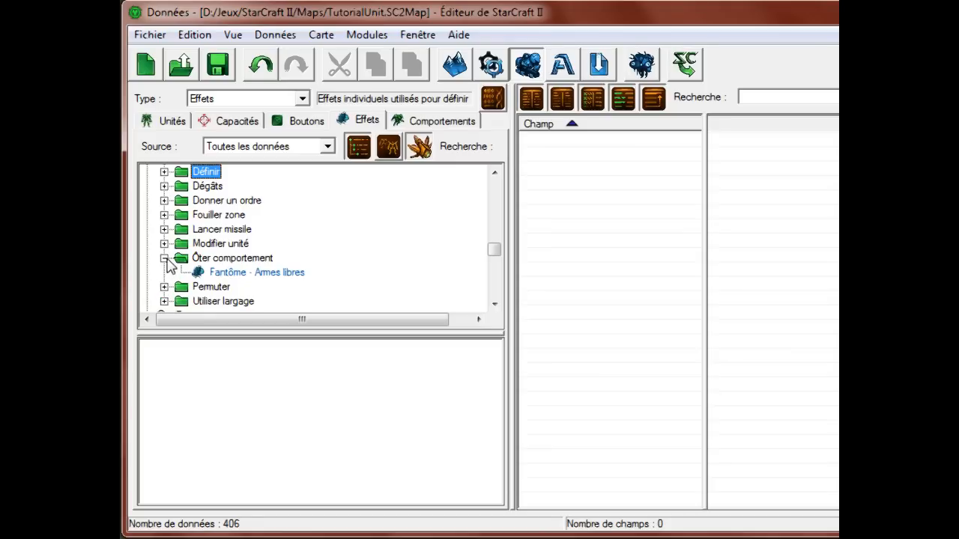
left_click(164, 257)
left_click(164, 244)
left_click(164, 243)
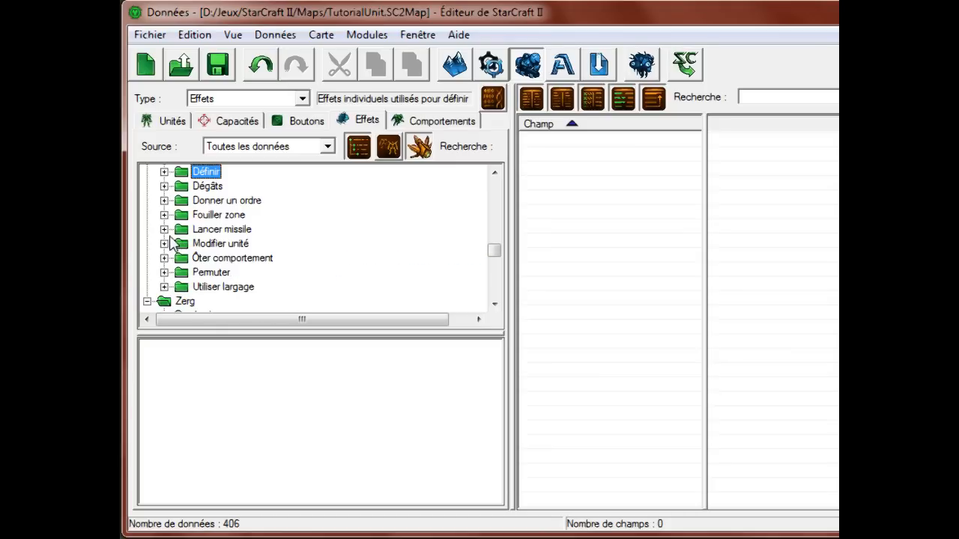
left_click(164, 229)
scroll(168, 235, "up", 1)
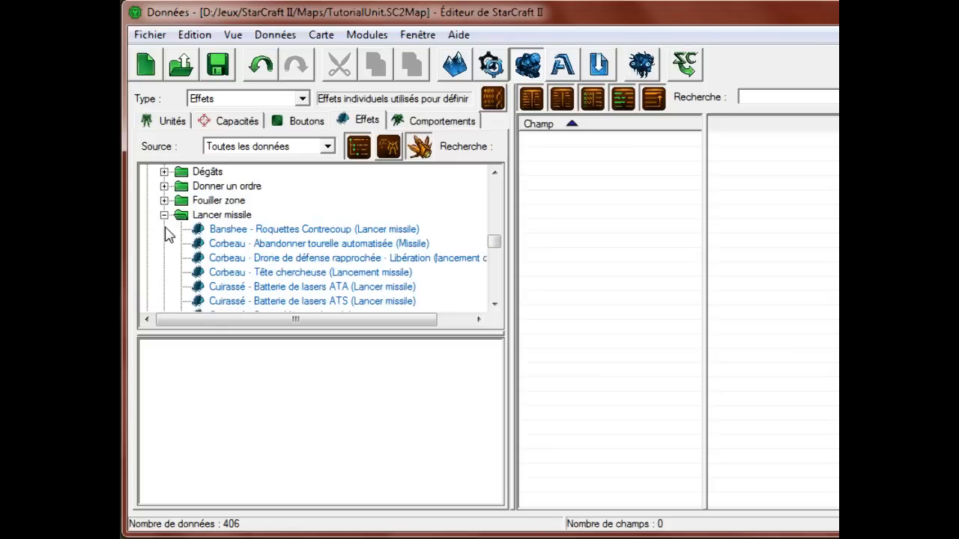
left_click(164, 215)
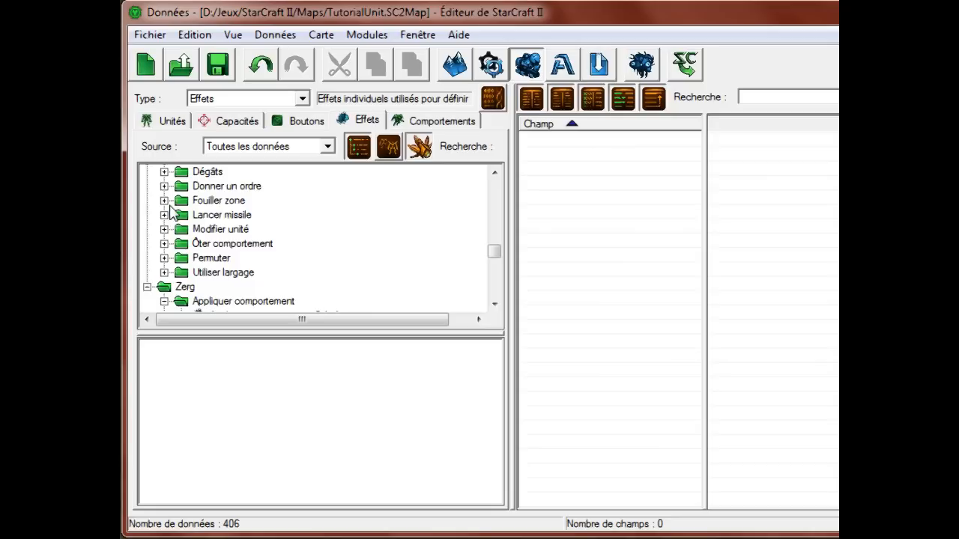
Examine the remaining Terran effect types, including Dégâts and Fouiller zone, and collapse their folders again
scroll(171, 225, "up", 1)
left_click(178, 230)
left_click(164, 229)
left_click(164, 229)
left_click(164, 215)
scroll(166, 225, "up", 1)
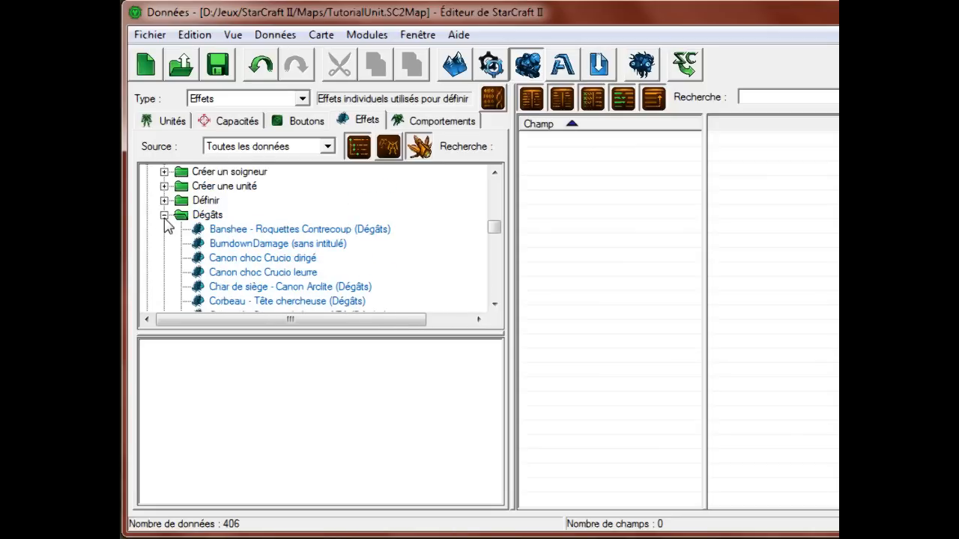
left_click(164, 215)
scroll(165, 232, "up", 2)
left_click(164, 244)
scroll(166, 214, "up", 1)
left_click(164, 215)
left_click(164, 200)
scroll(167, 206, "up", 1)
left_click(164, 215)
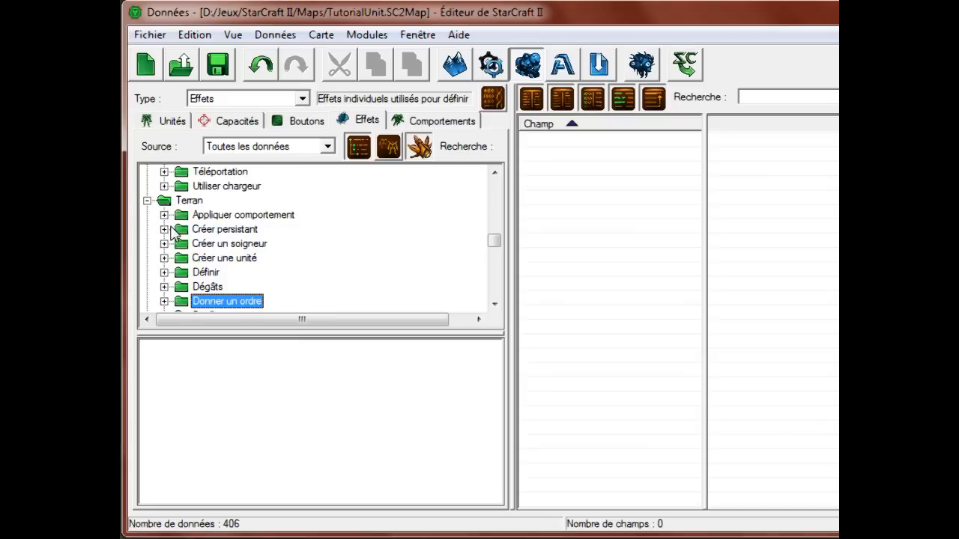
scroll(201, 255, "down", 1)
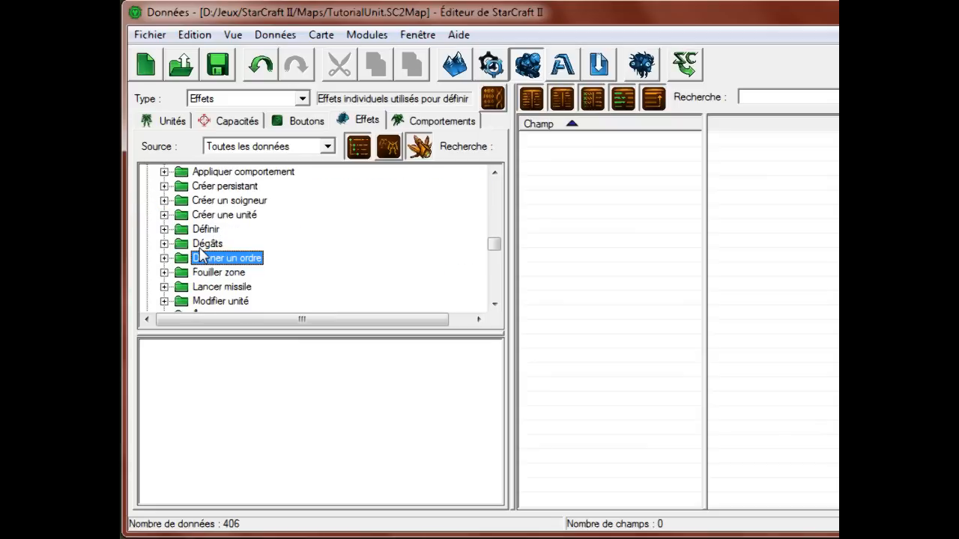
left_click(164, 273)
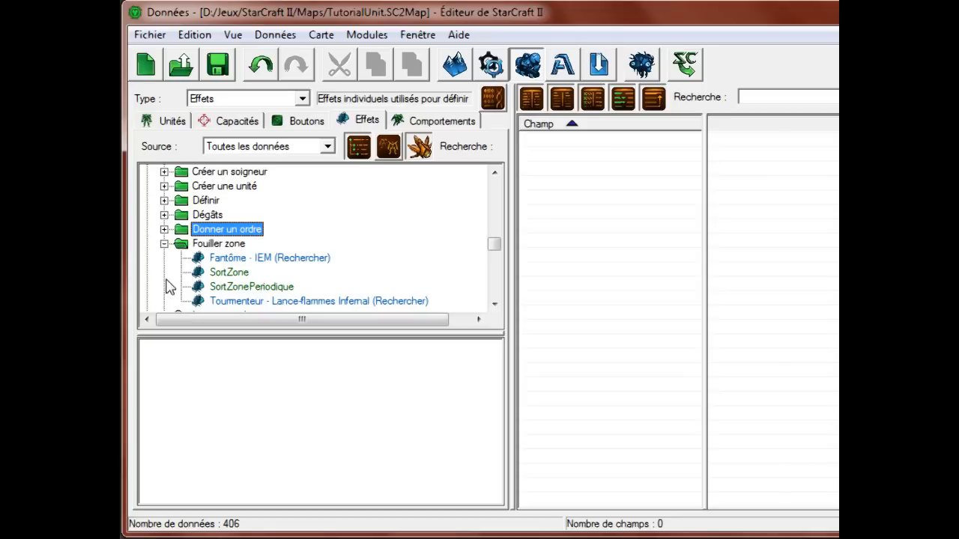
left_click(164, 244)
scroll(164, 246, "up", 1)
scroll(163, 246, "up", 1)
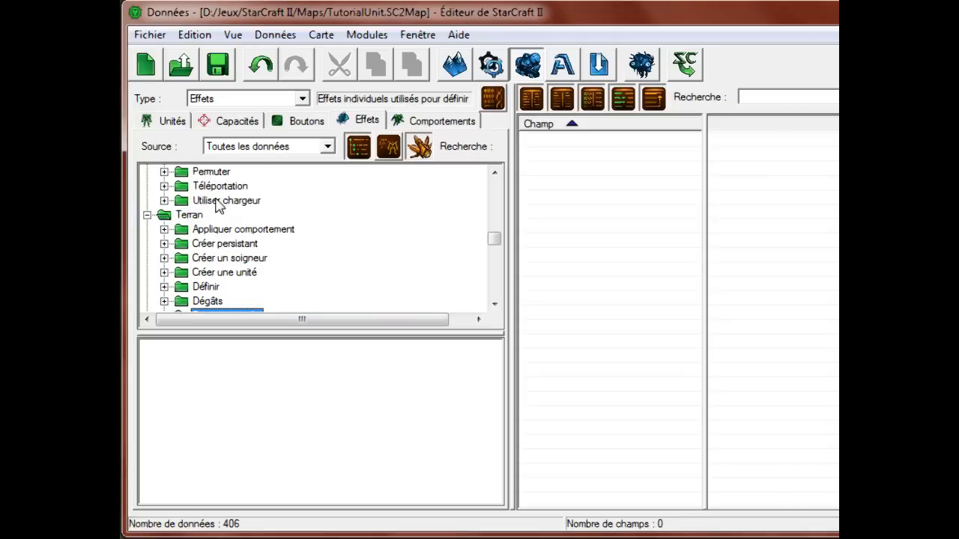
Select the SortPersistant effect in Terran's Créer persistant folder and save the map
left_click(229, 246)
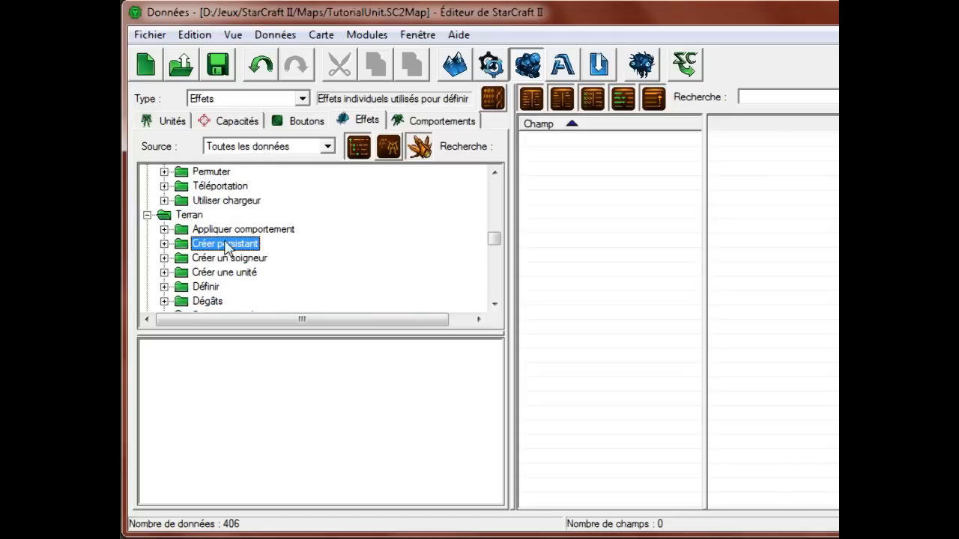
left_click(164, 243)
left_click(217, 289)
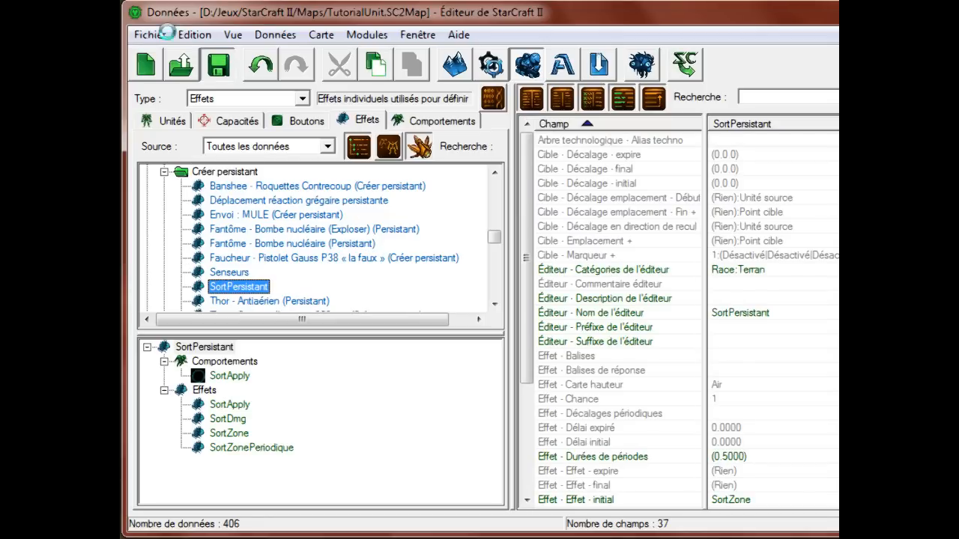
Set the Effet field of the Super Marine - Sort ability to SortPersistant
left_click(234, 121)
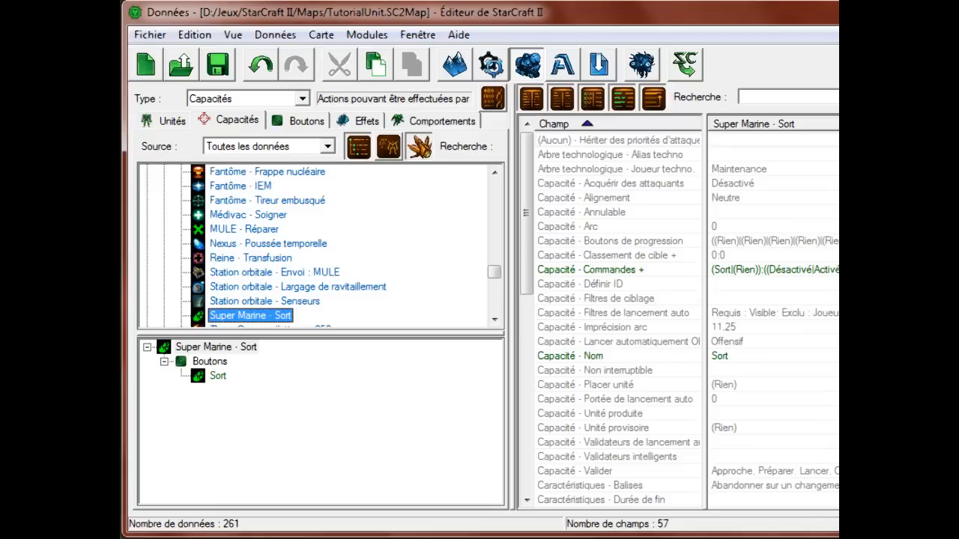
left_click(769, 384)
scroll(770, 389, "down", 9)
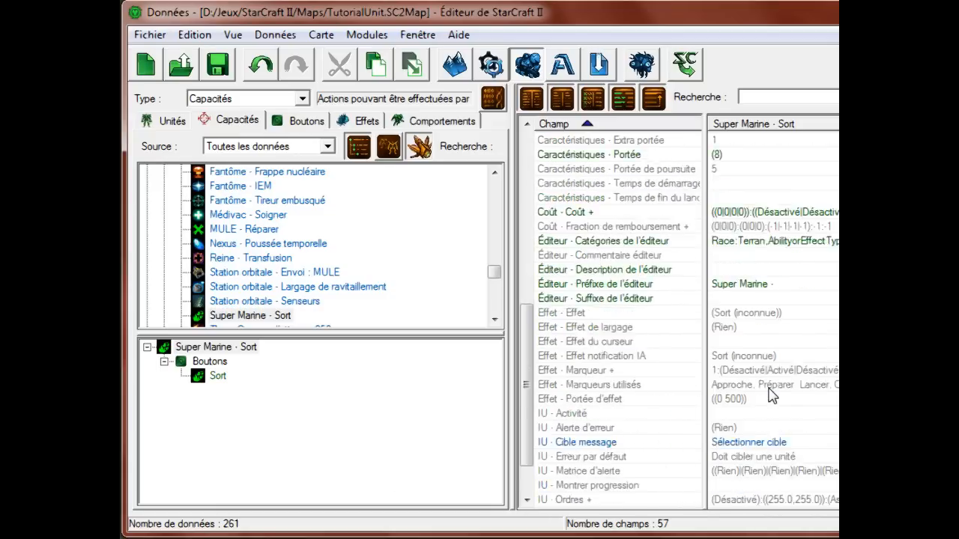
scroll(772, 396, "down", 1)
left_click(783, 272)
double_click(787, 273)
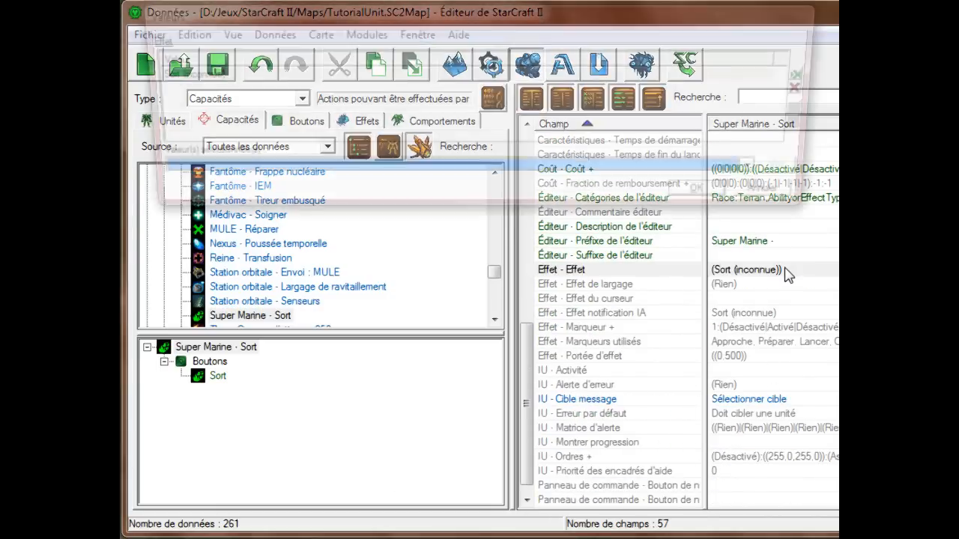
left_click(306, 174)
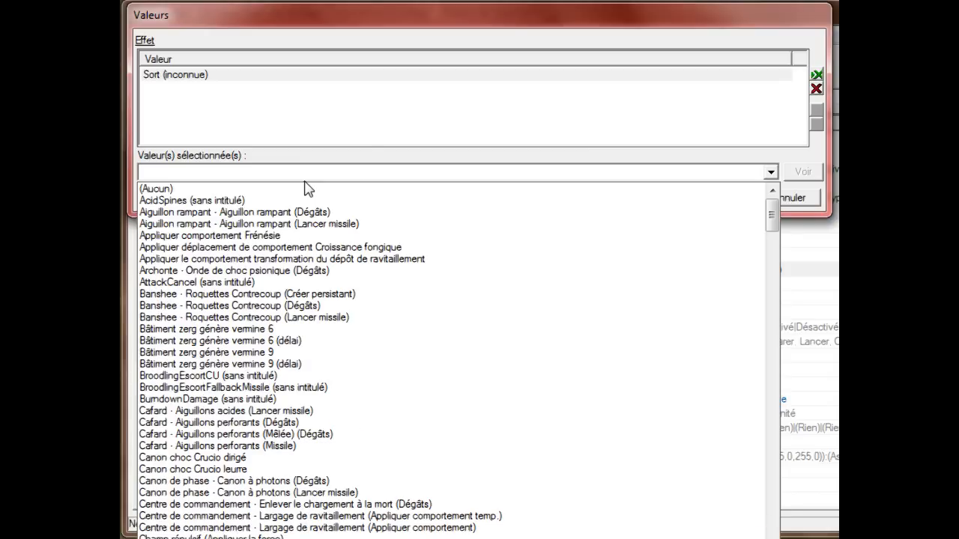
left_click(305, 180)
type("sort")
left_click(304, 180)
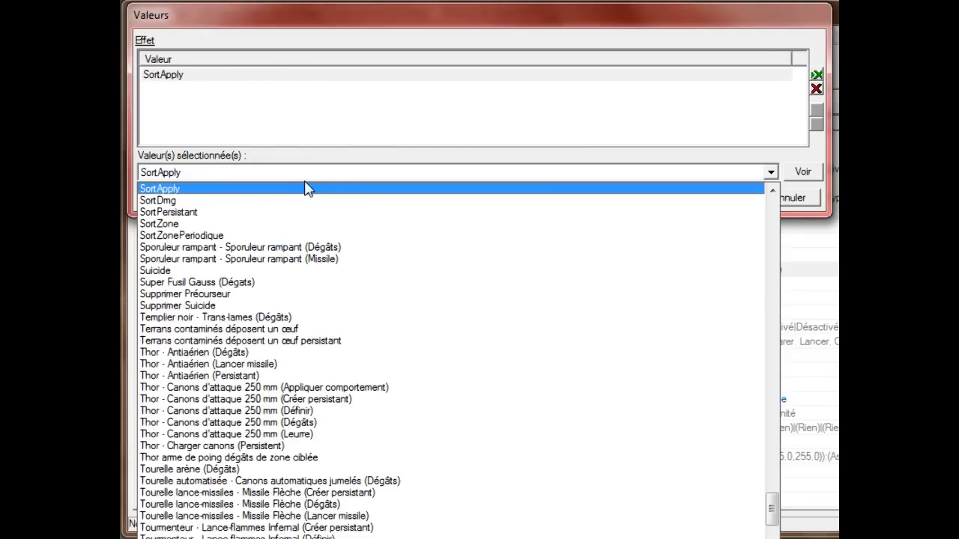
left_click(296, 212)
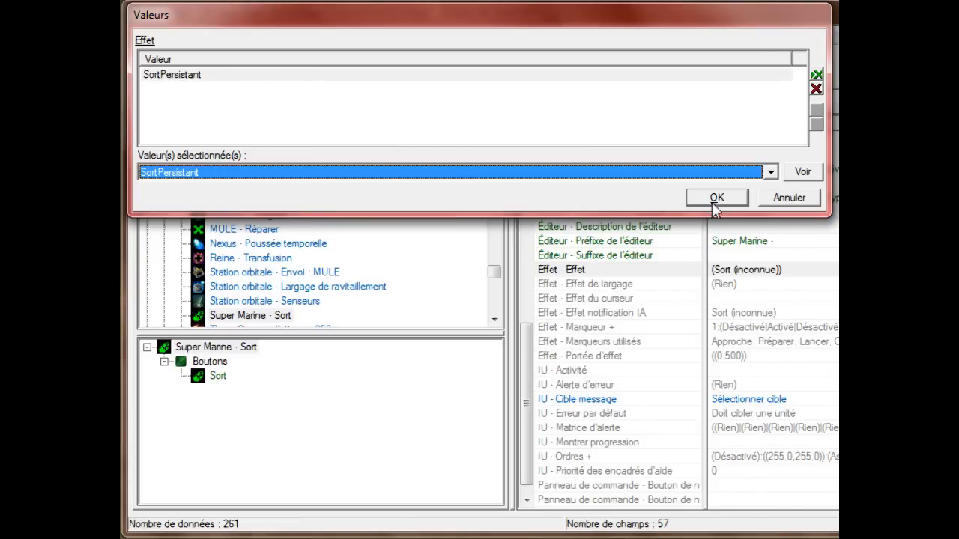
left_click(715, 201)
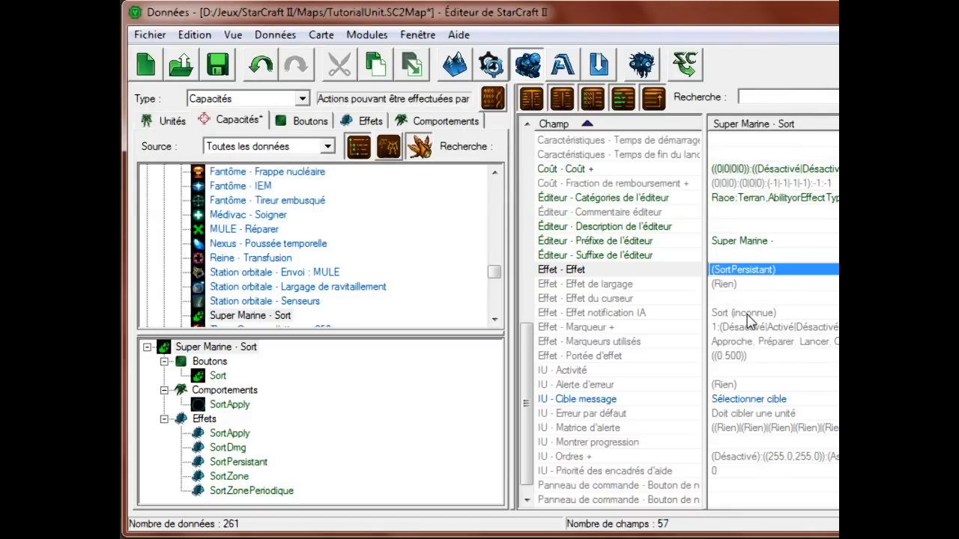
Add SortPersistant as the Effet du curseur entry of the Super Marine - Sort ability and save the map
double_click(749, 299)
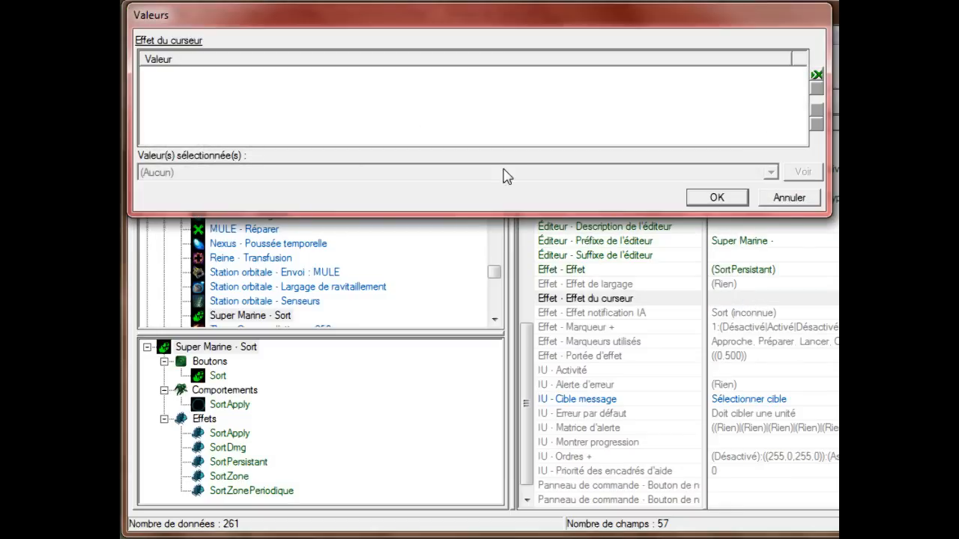
left_click(819, 73)
left_click(305, 127)
left_click(305, 126)
type("sor")
left_click(305, 127)
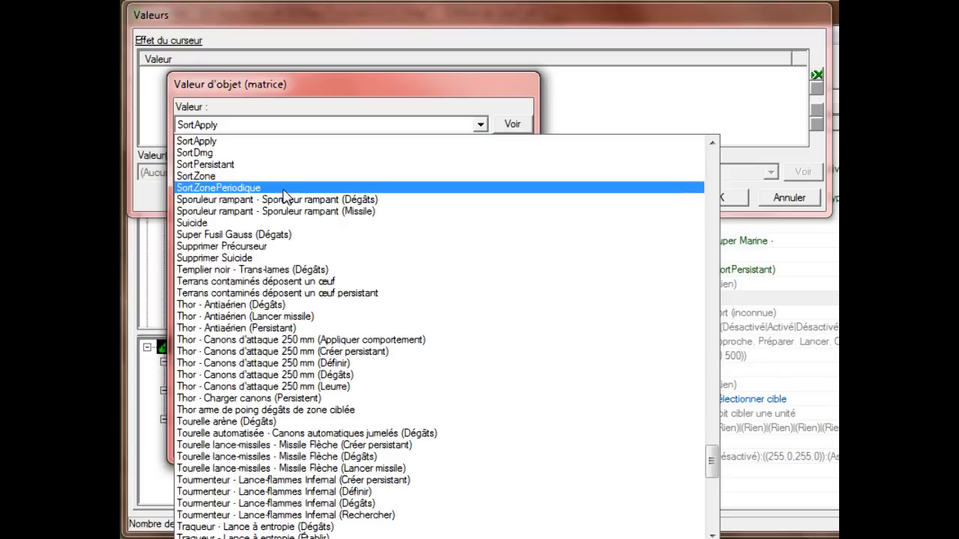
left_click(450, 164)
left_click(446, 450)
left_click(721, 197)
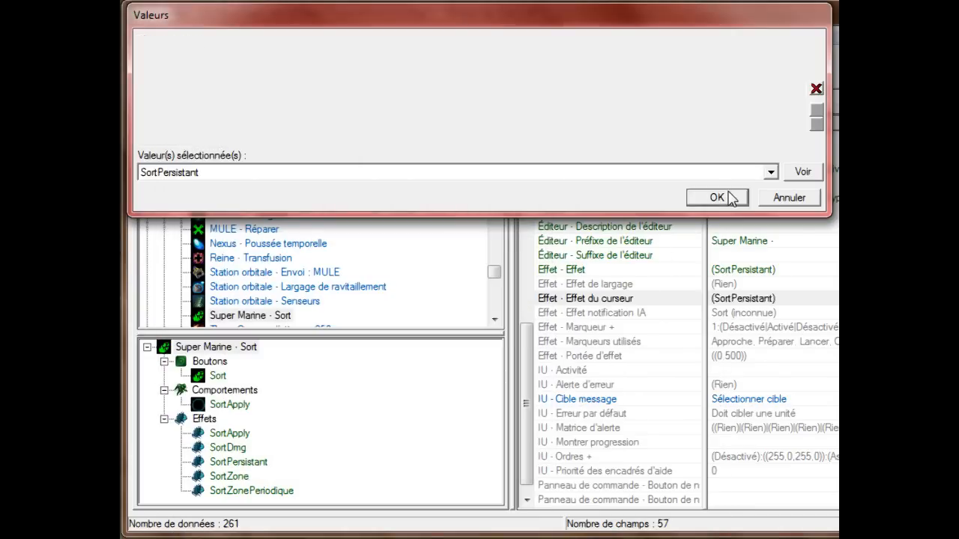
key("ctrl+s")
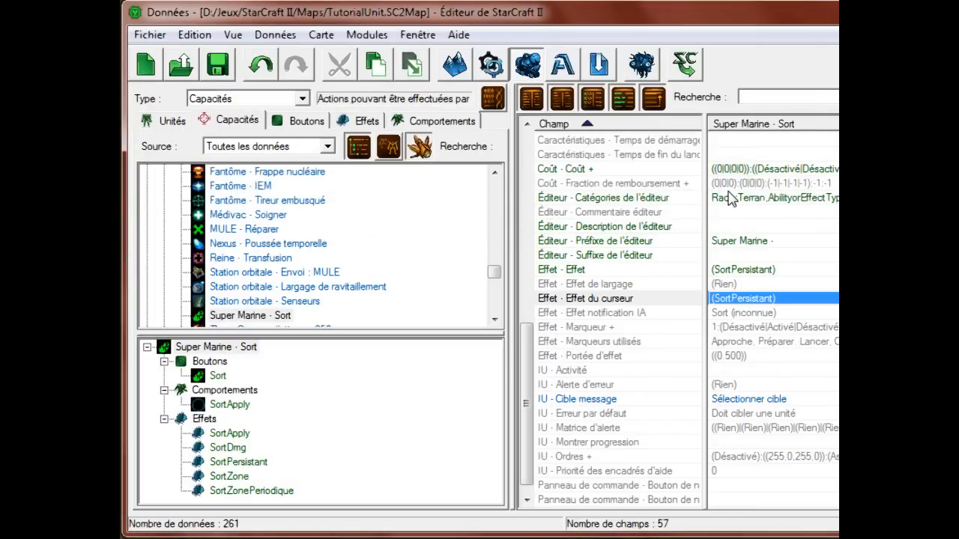
Set the Sort ability's Effet notification IA to SortPersistant
key("Down")
key("Return")
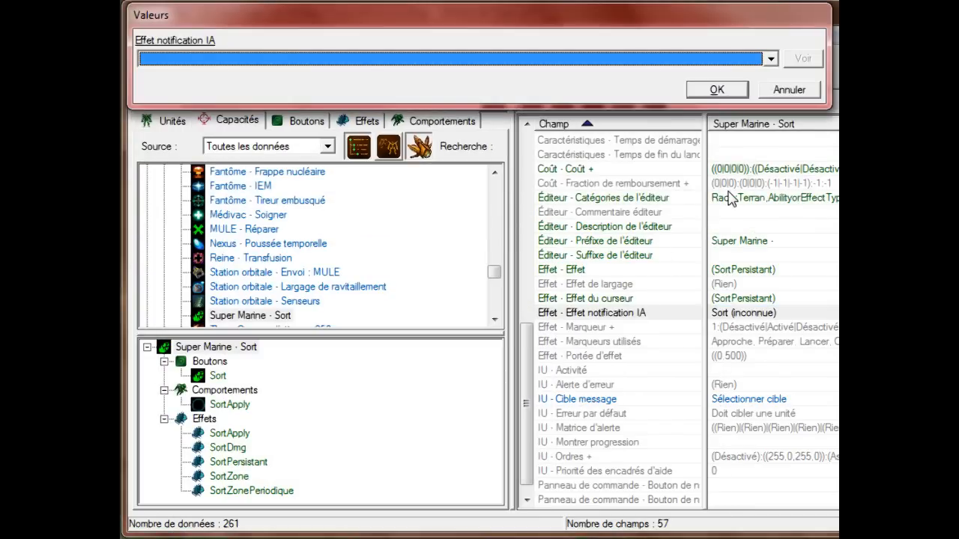
key("Return")
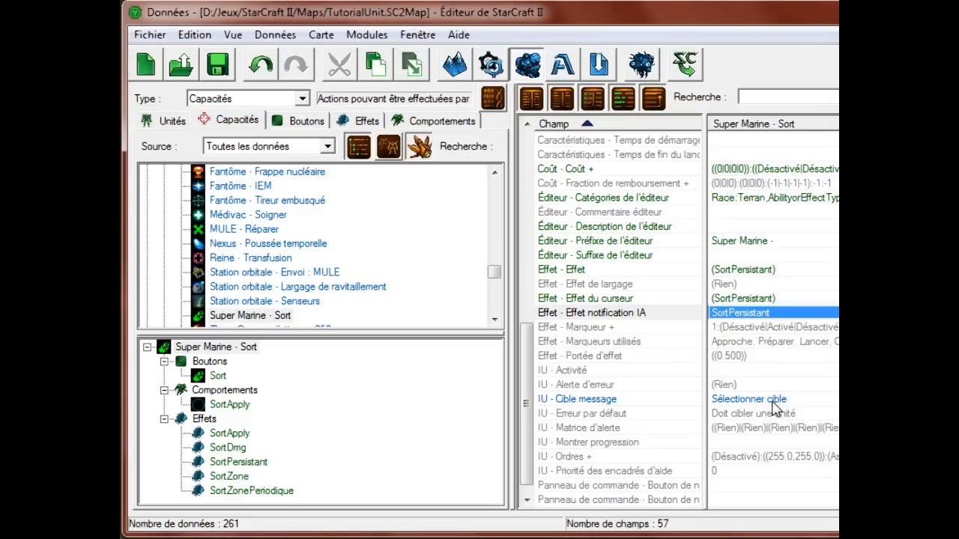
Compare the Sort ability's effect fields with those of Station orbitale - Largage de ravitaillement and Fantôme - IEM
left_click(725, 284)
scroll(730, 296, "down", 1)
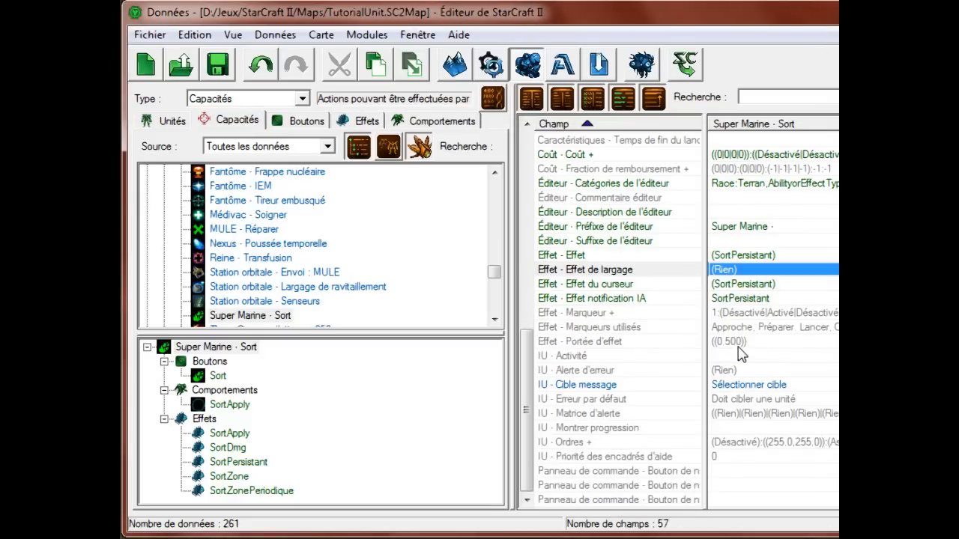
left_click(329, 287)
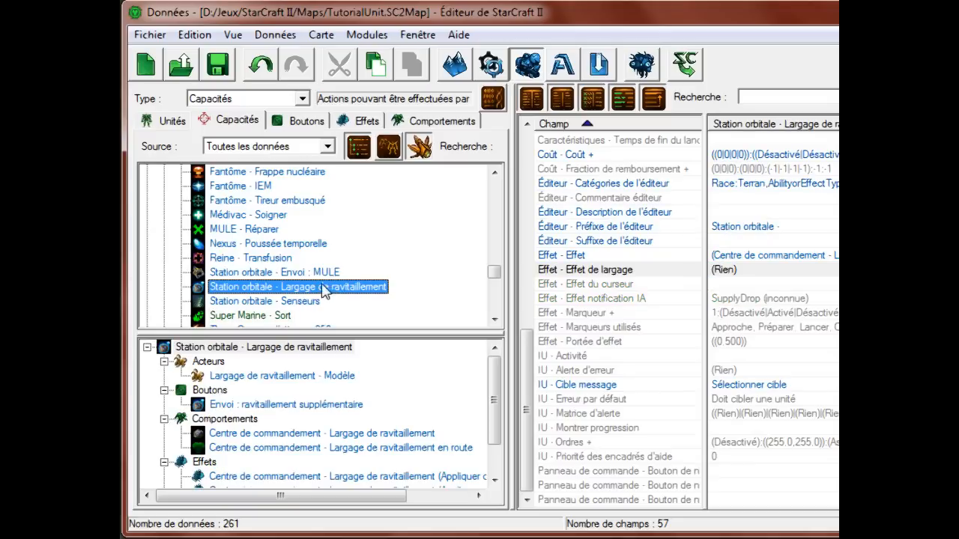
left_click(279, 315)
left_click(755, 357)
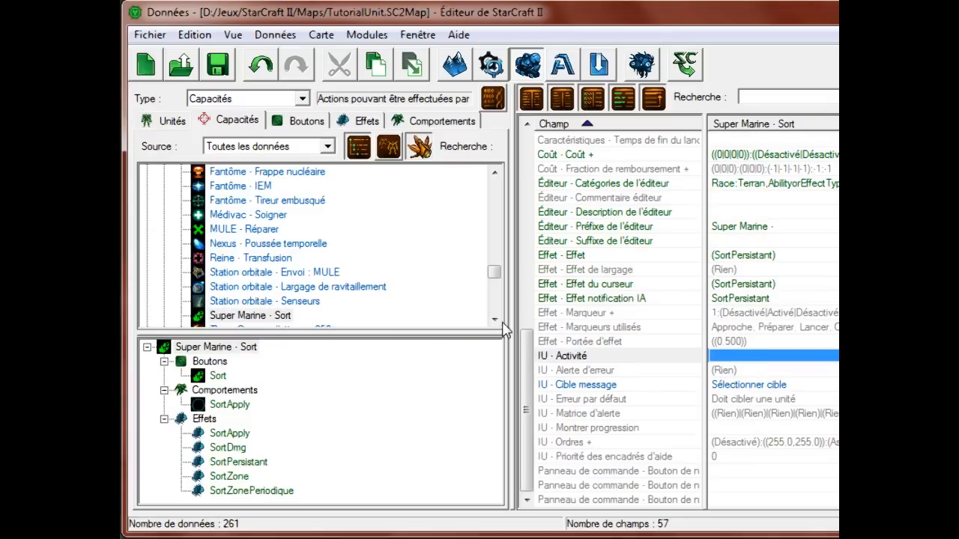
left_click(438, 309)
scroll(437, 307, "down", 1)
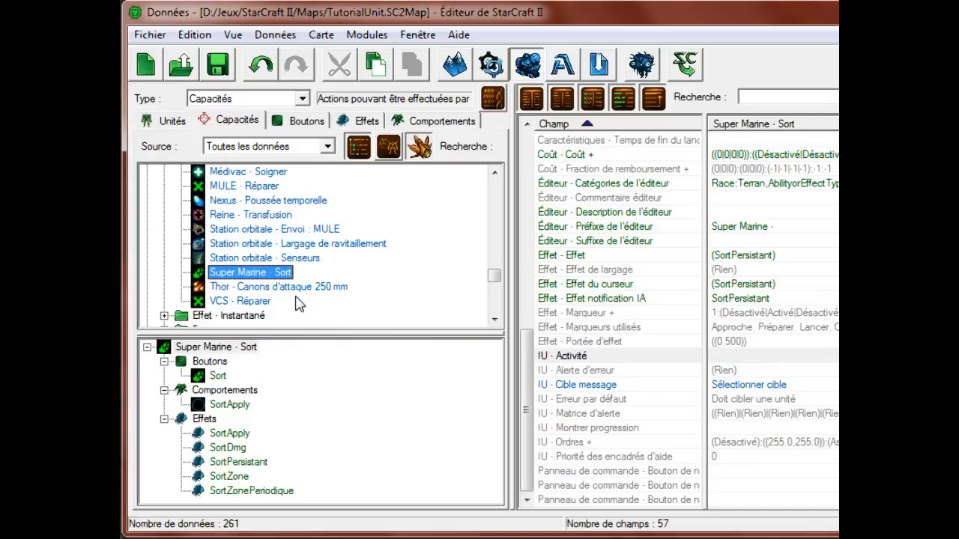
scroll(303, 294, "up", 2)
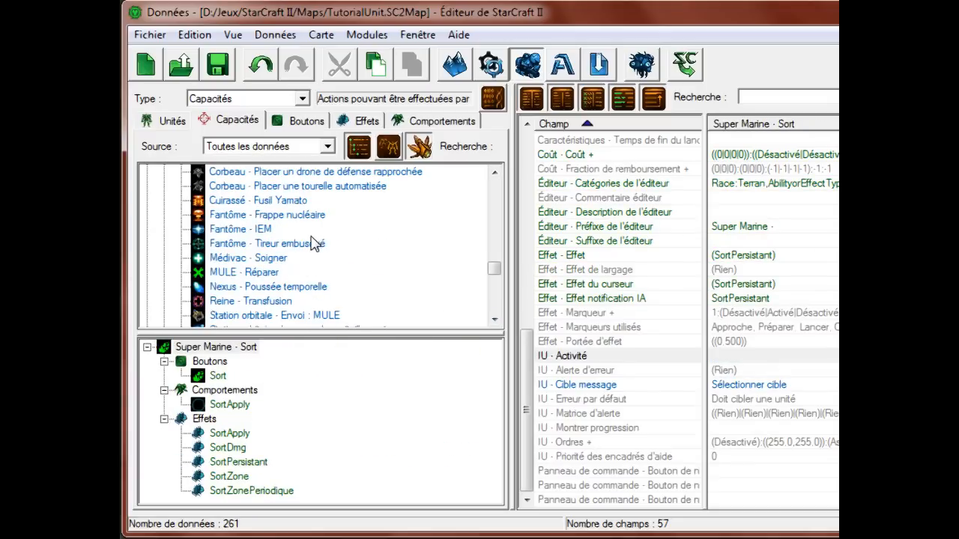
left_click(248, 230)
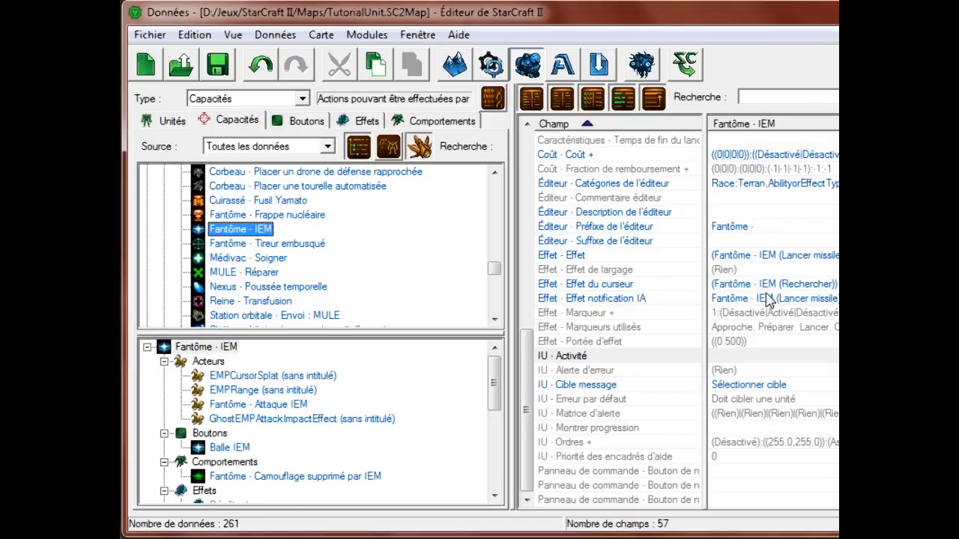
scroll(310, 297, "down", 2)
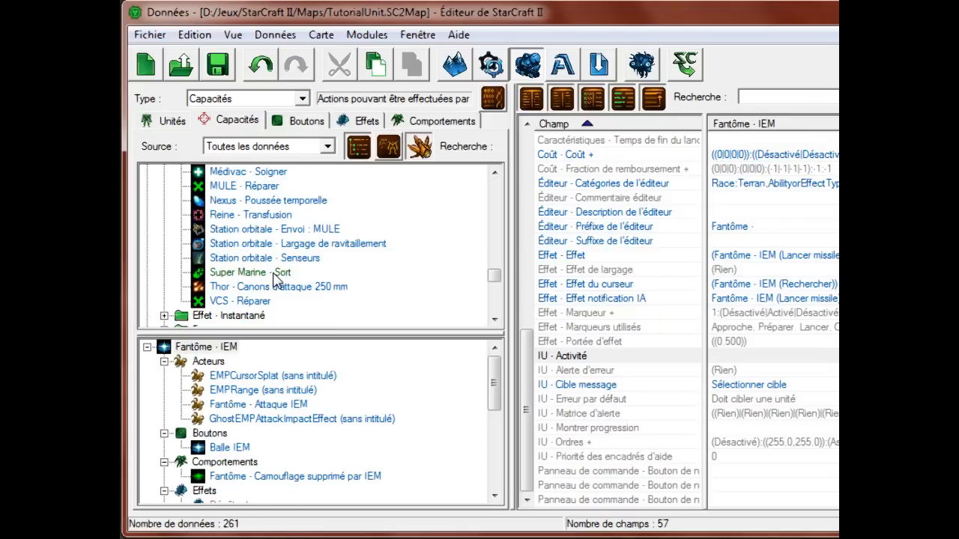
Change the Effet du curseur entry of the Super Marine - Sort ability to SortZone and save the map
left_click(277, 274)
double_click(774, 290)
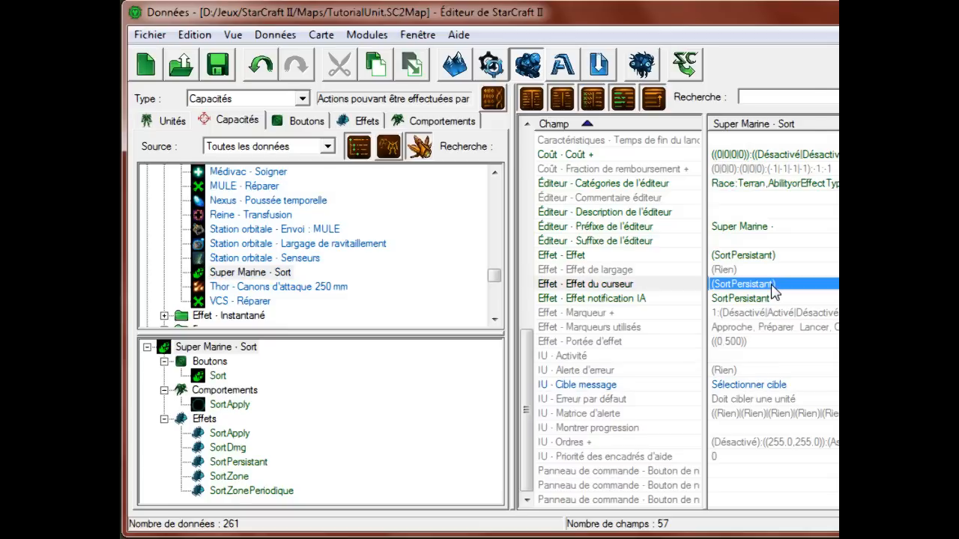
left_click(274, 76)
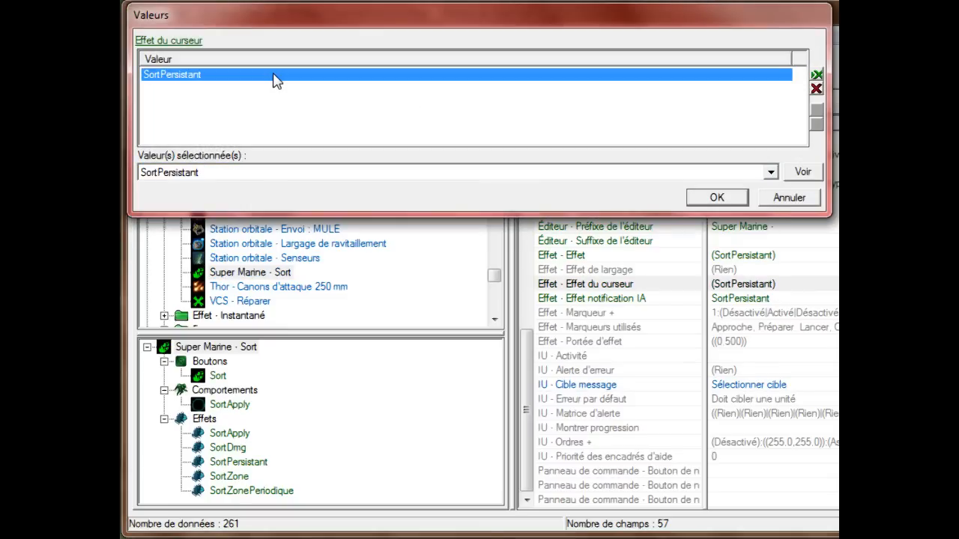
left_click(266, 177)
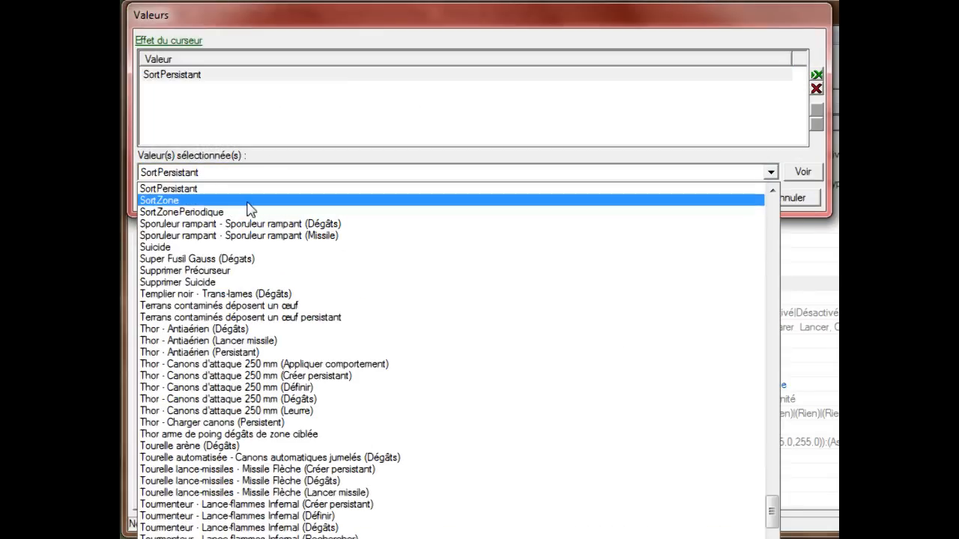
left_click(248, 202)
key("Down")
left_click(715, 197)
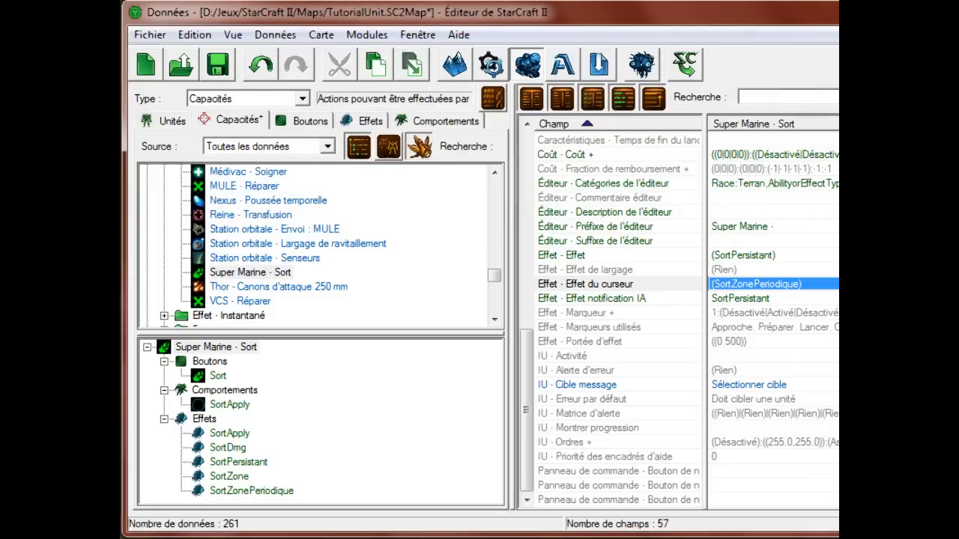
key("Return")
key("Up")
key("Return")
key("ctrl+s")
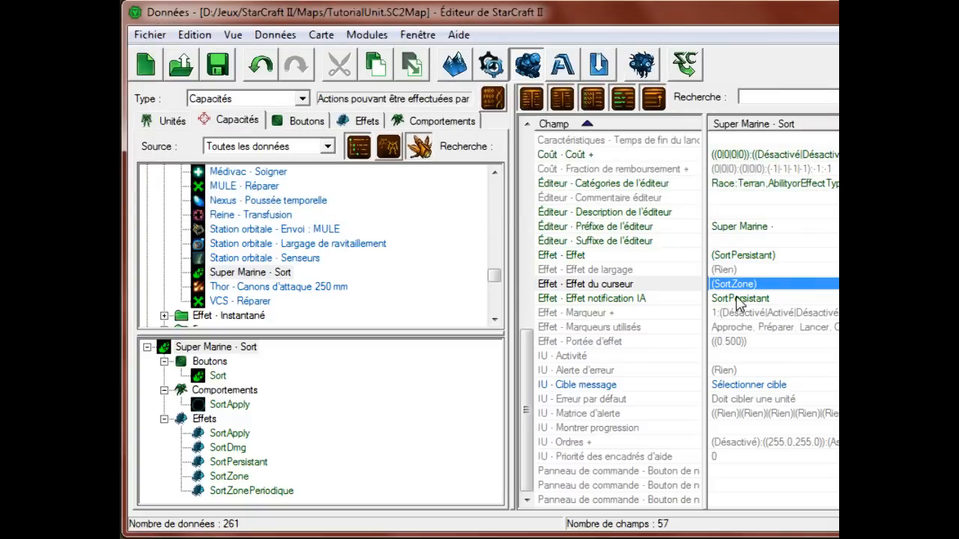
Examine the search zone values of the SortZone effect, including its radius, and leave them unchanged
left_click(817, 329)
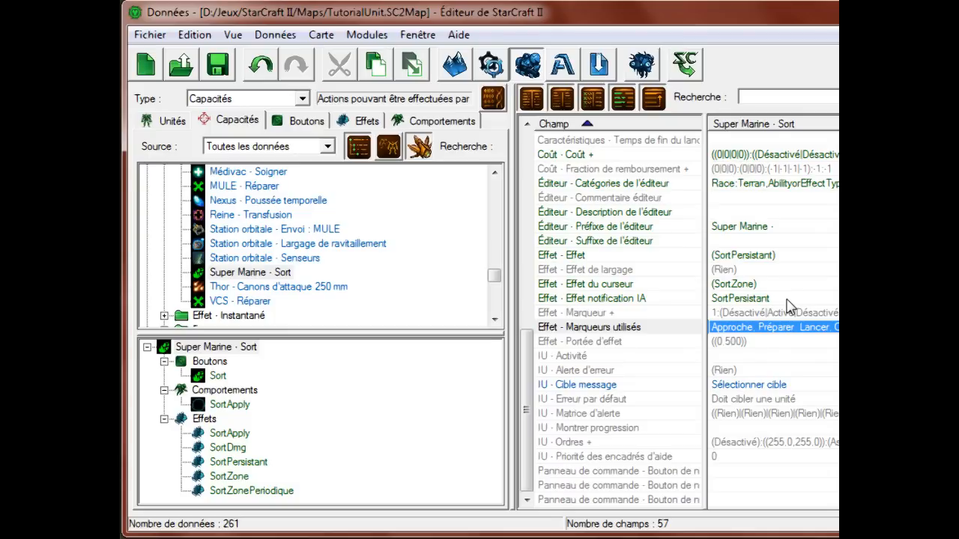
left_click(232, 491)
left_click(229, 476)
left_click(822, 414)
double_click(792, 473)
left_click(546, 79)
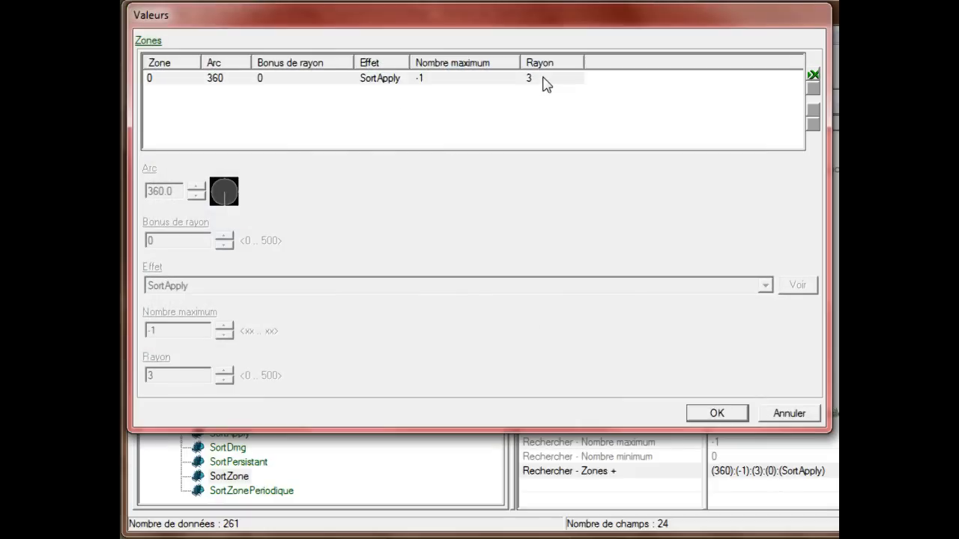
left_click(811, 416)
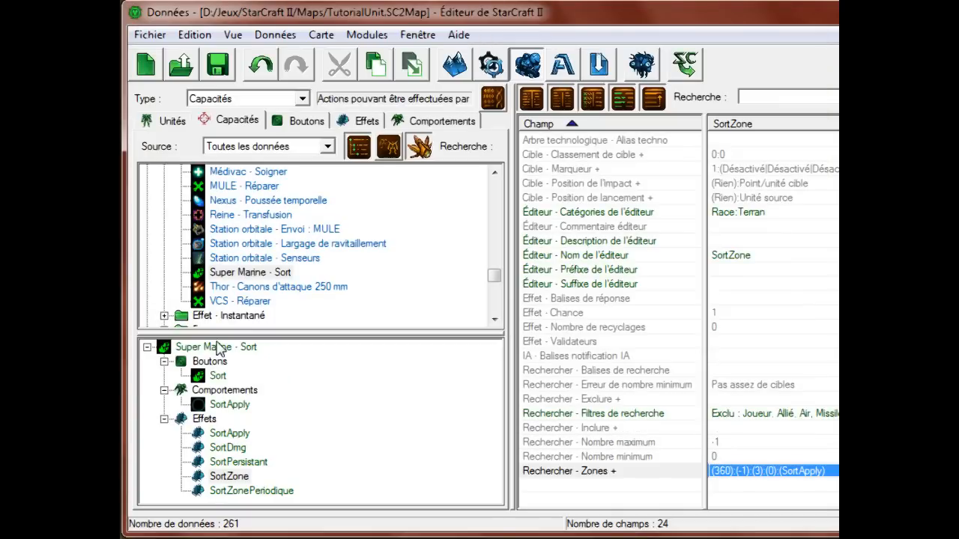
Return to the Super Marine - Sort ability and review its fields down to the effect and interface settings
left_click(187, 346)
left_click(749, 372)
left_click(748, 342)
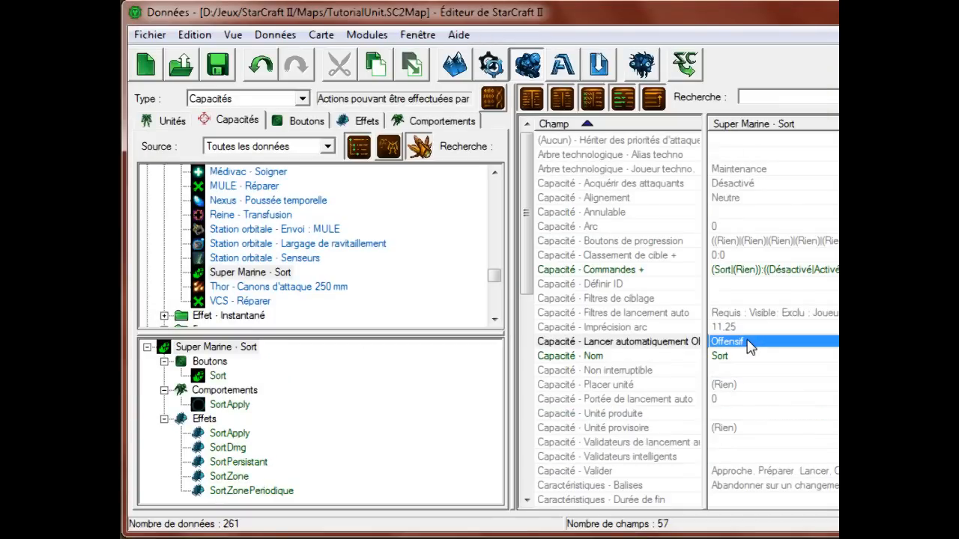
scroll(749, 346, "down", 9)
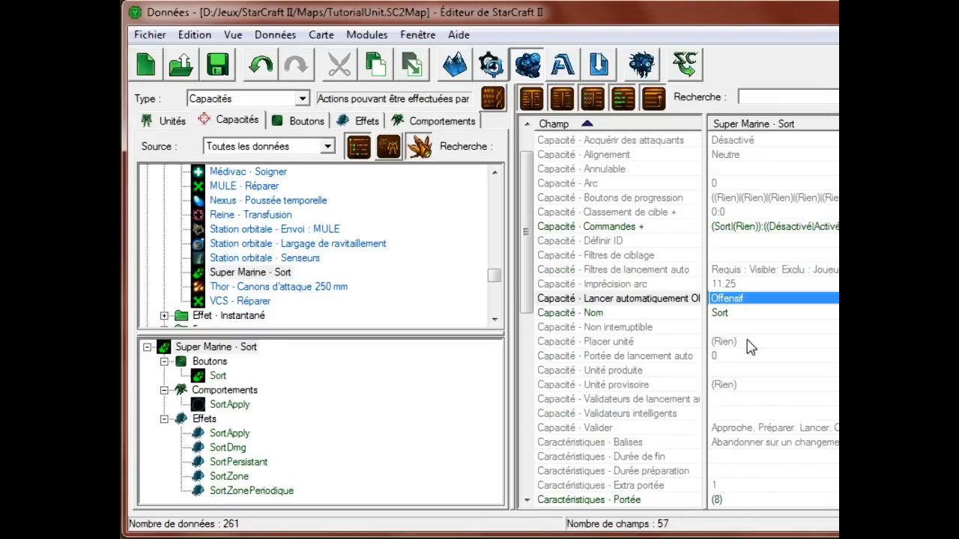
scroll(750, 346, "down", 1)
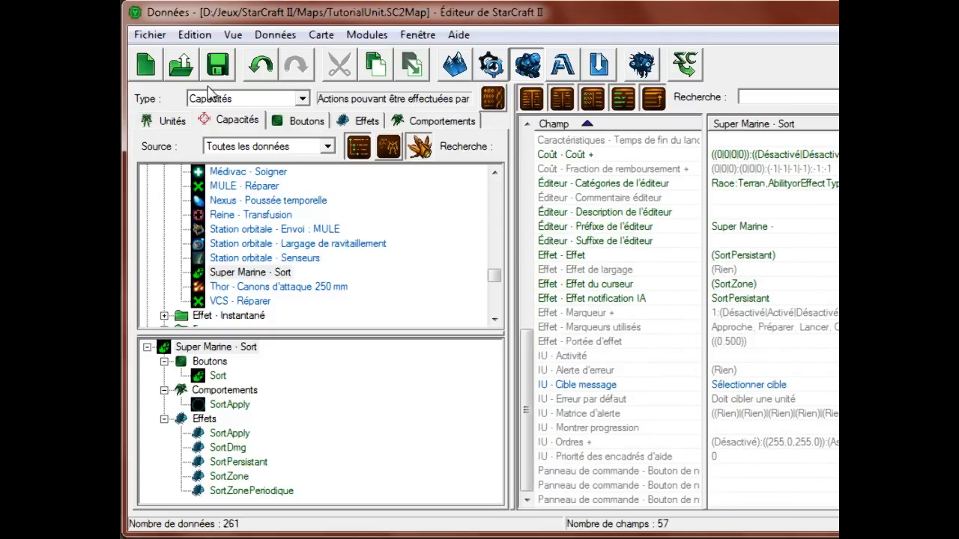
Open the Units data and select the Super Marine unit among the Terran units of the Mêlée category
left_click(173, 121)
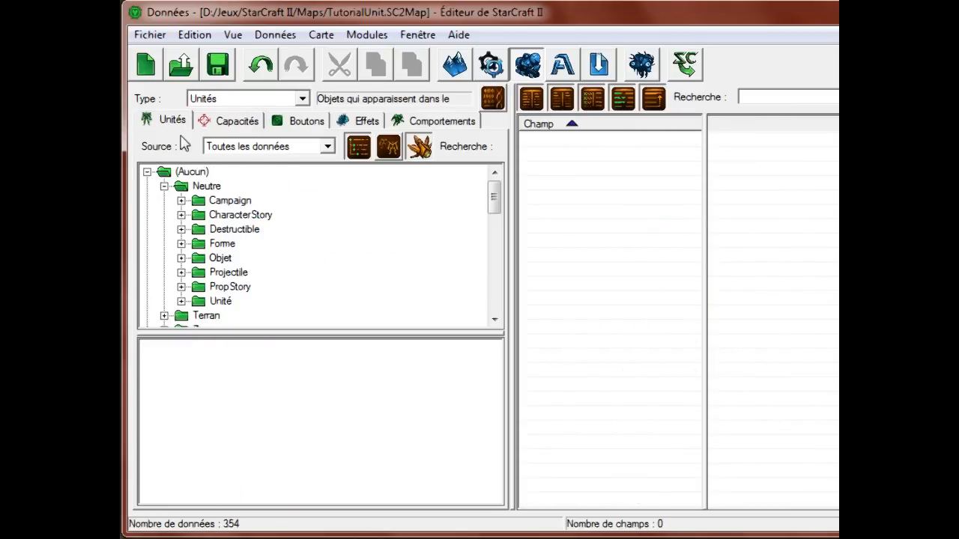
left_click(147, 173)
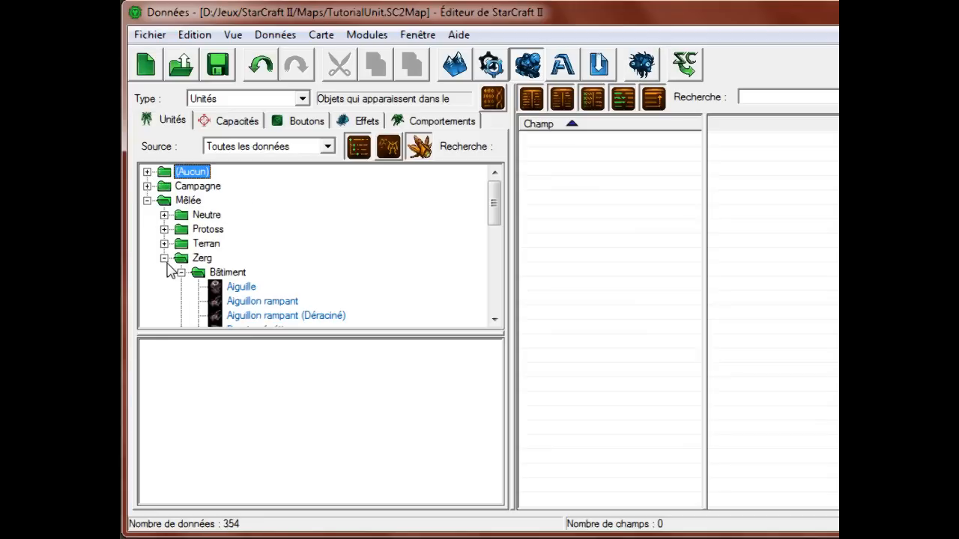
left_click(165, 260)
left_click(166, 244)
left_click(183, 287)
scroll(187, 288, "down", 6)
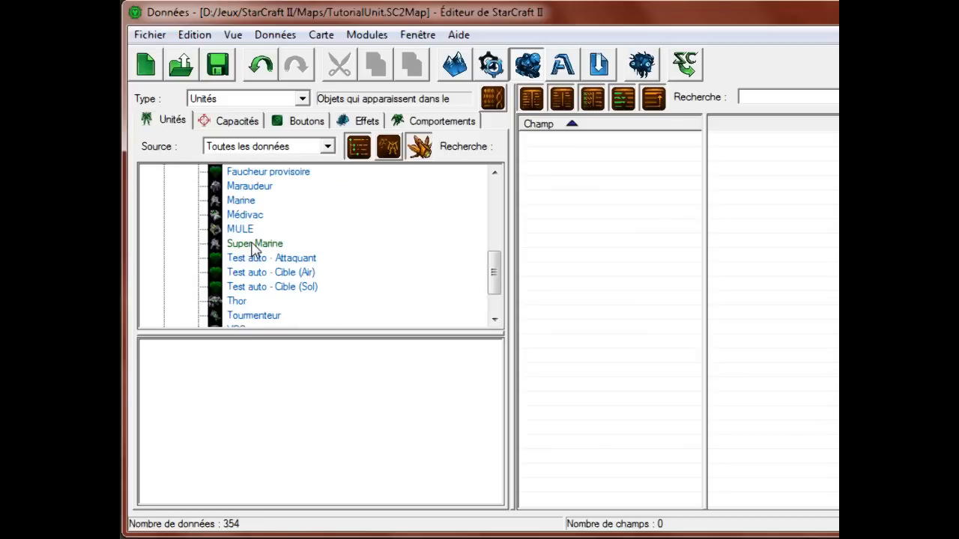
left_click(254, 244)
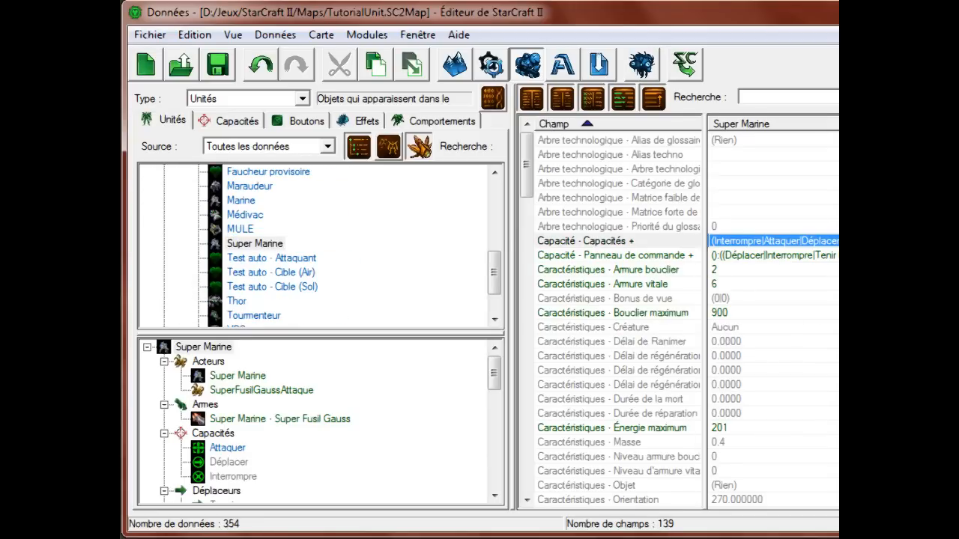
Add the Super Marine - Sort ability to the Super Marine unit's Capacités list
double_click(775, 241)
left_click(813, 76)
double_click(370, 192)
key("s")
key("o")
key("u")
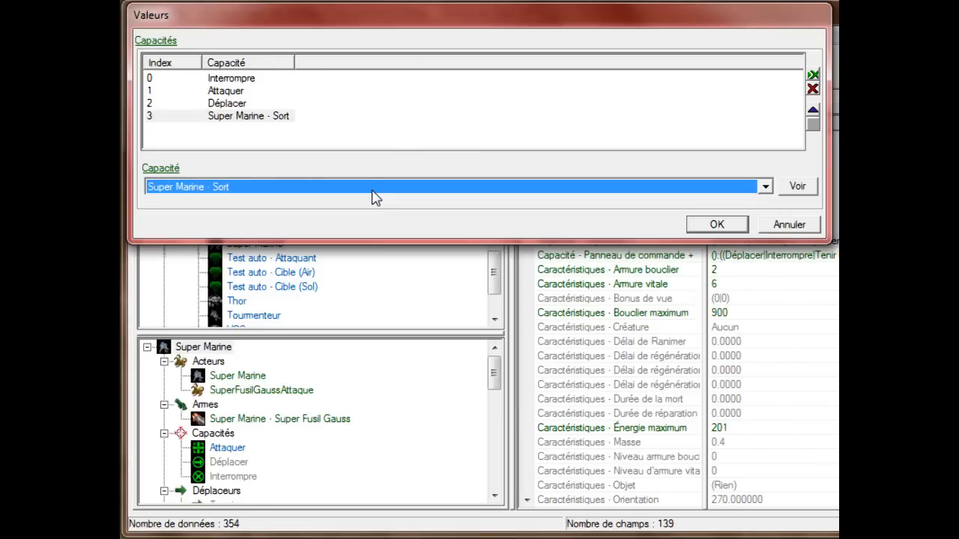
left_click(707, 224)
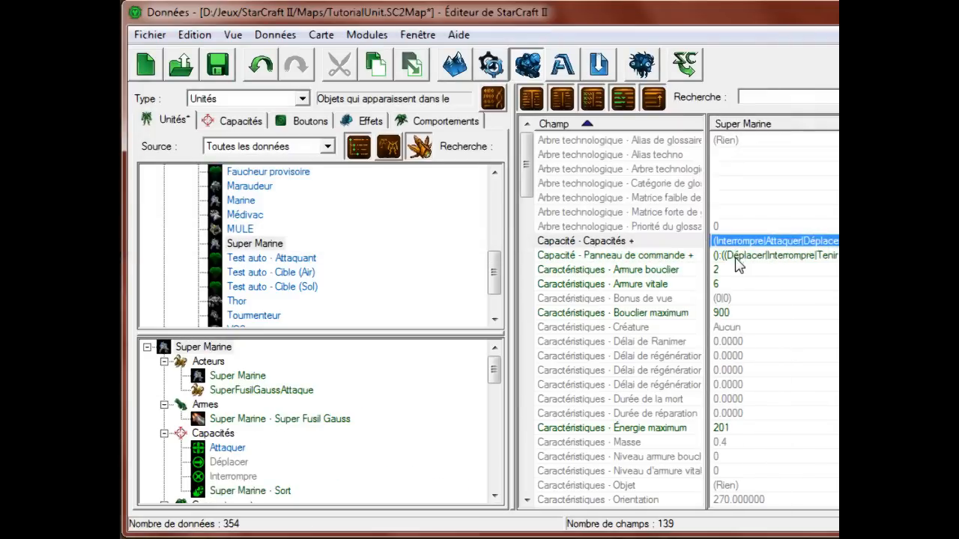
Place the Sort button in the first slot of the third row of the Super Marine's command panel
double_click(736, 256)
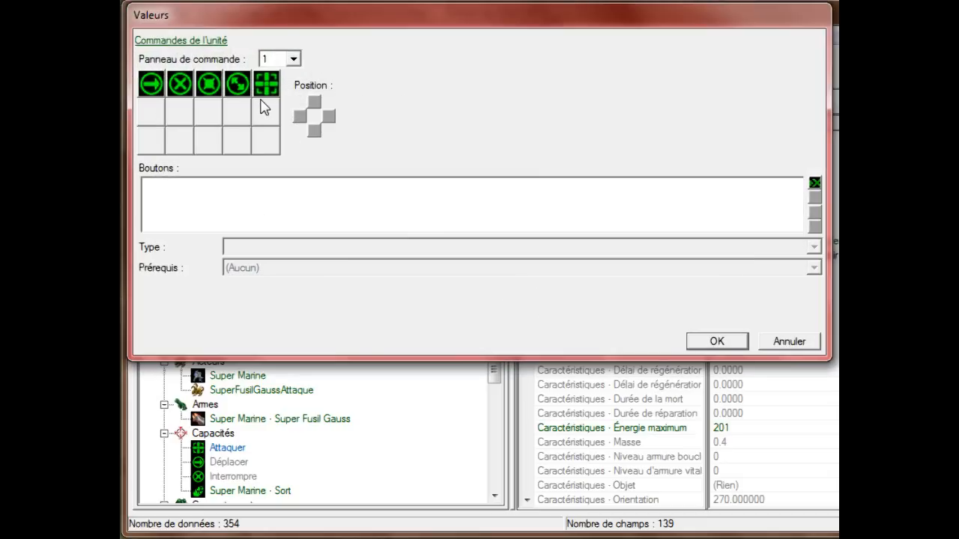
left_click(150, 138)
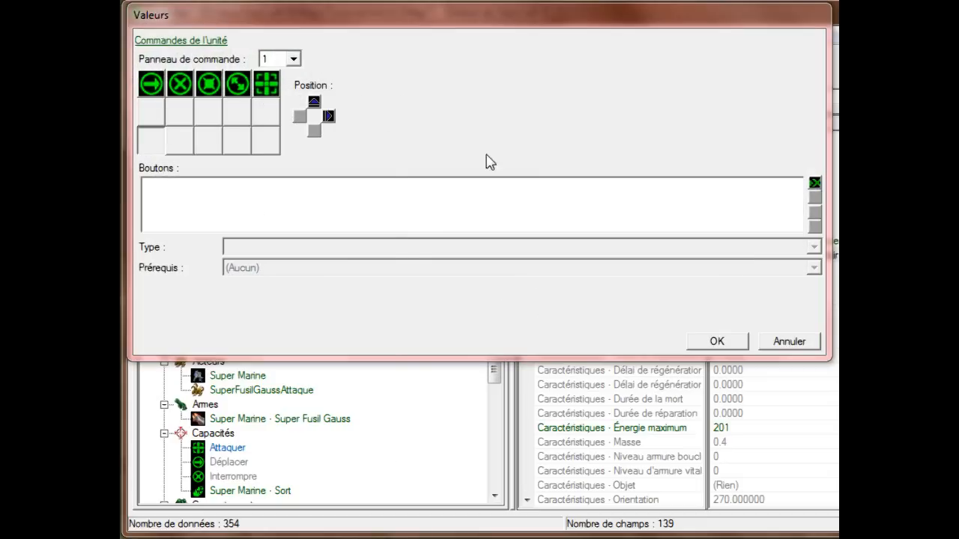
double_click(210, 211)
left_click_drag(86, 163, 416, 121)
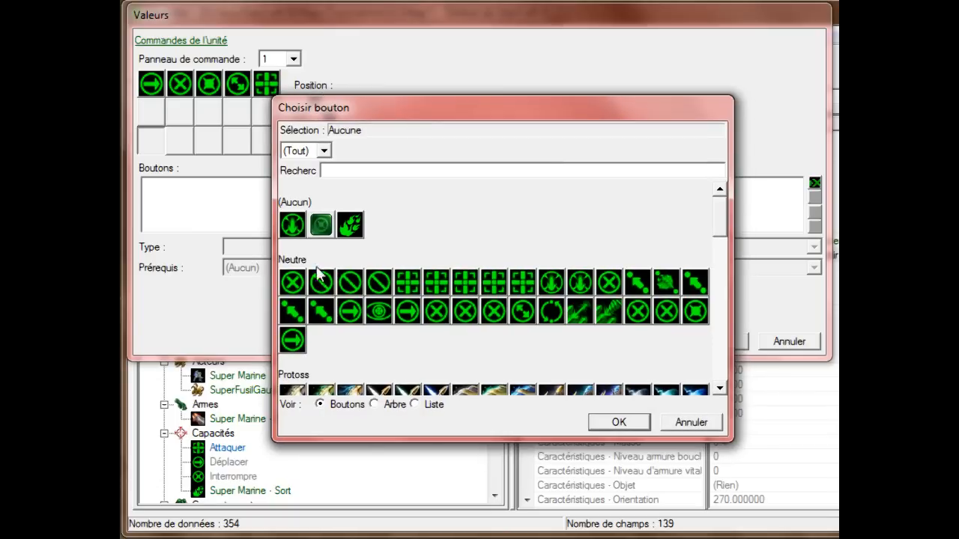
left_click(352, 234)
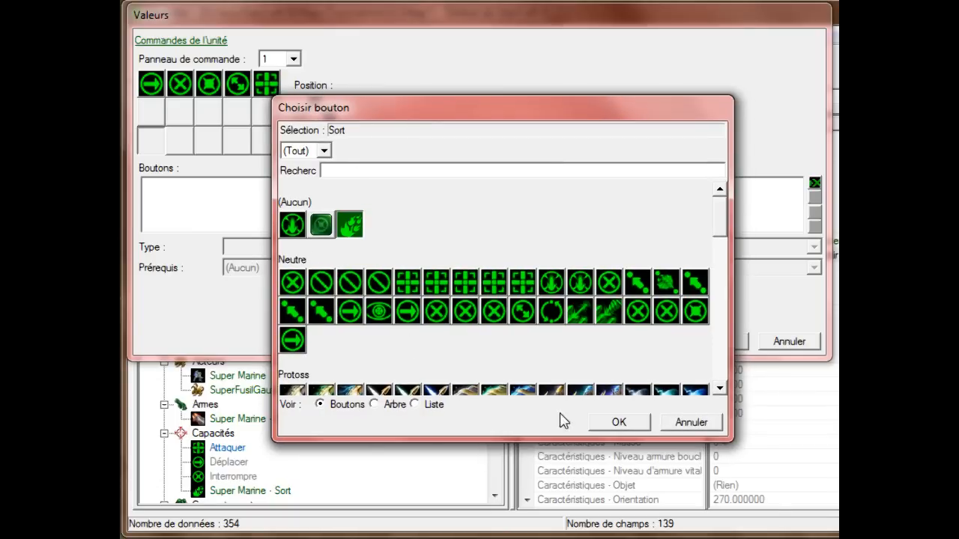
left_click(619, 423)
Set the Sort button's type to Commande de capacité and link it to the Super Marine - Sort ability with the Sort command
left_click(253, 248)
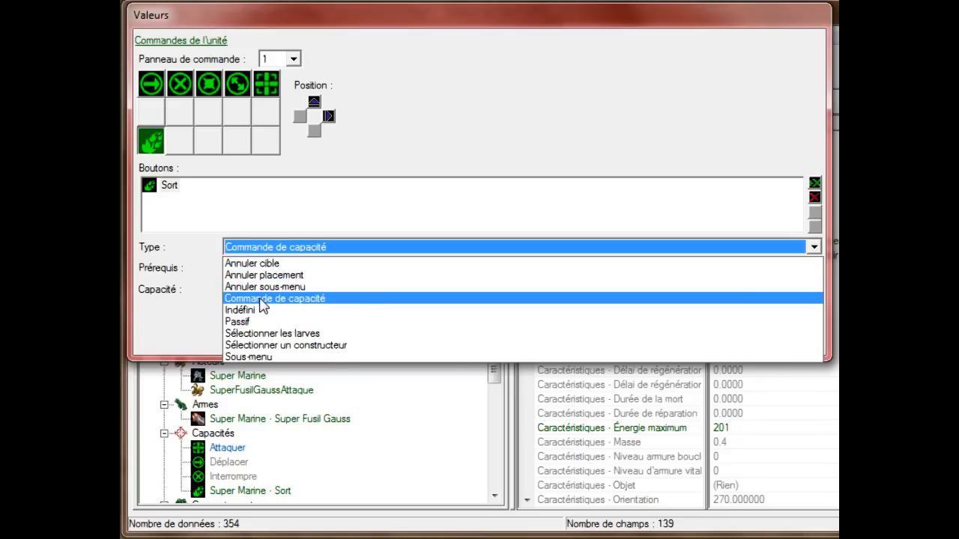
left_click(261, 300)
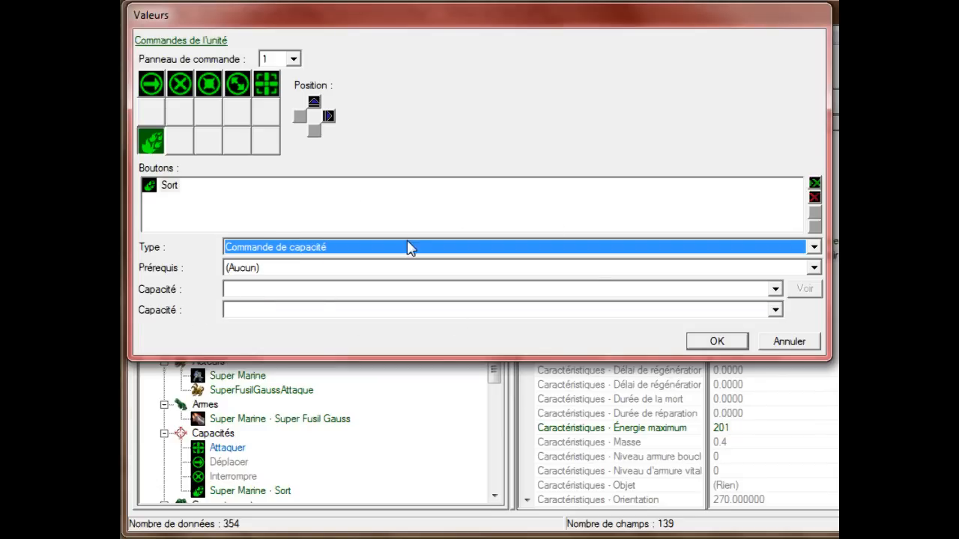
left_click(299, 294)
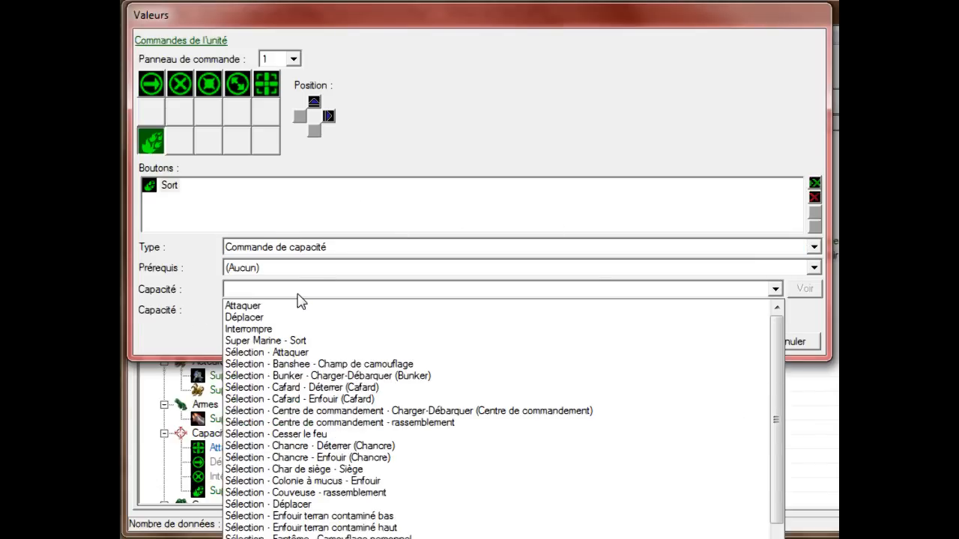
left_click(278, 341)
left_click(286, 311)
left_click(289, 323)
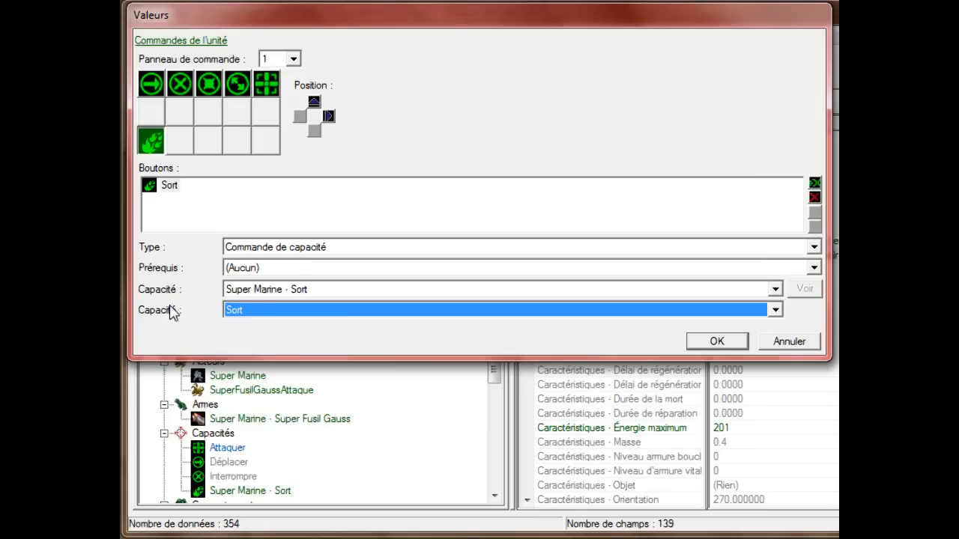
Recheck the Sort button's ability and command choices, accept the command panel, and save the map
left_click(256, 291)
left_click(257, 292)
left_click(266, 312)
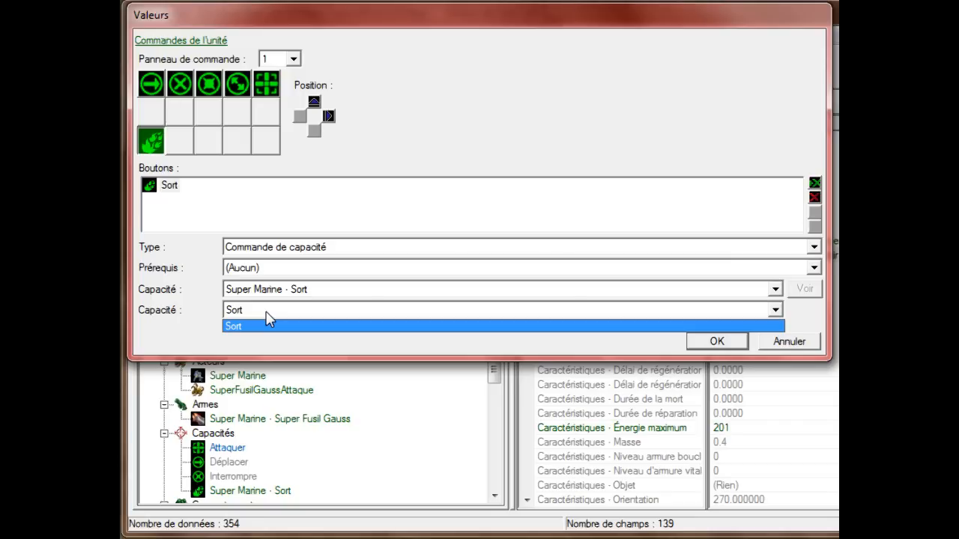
left_click(266, 315)
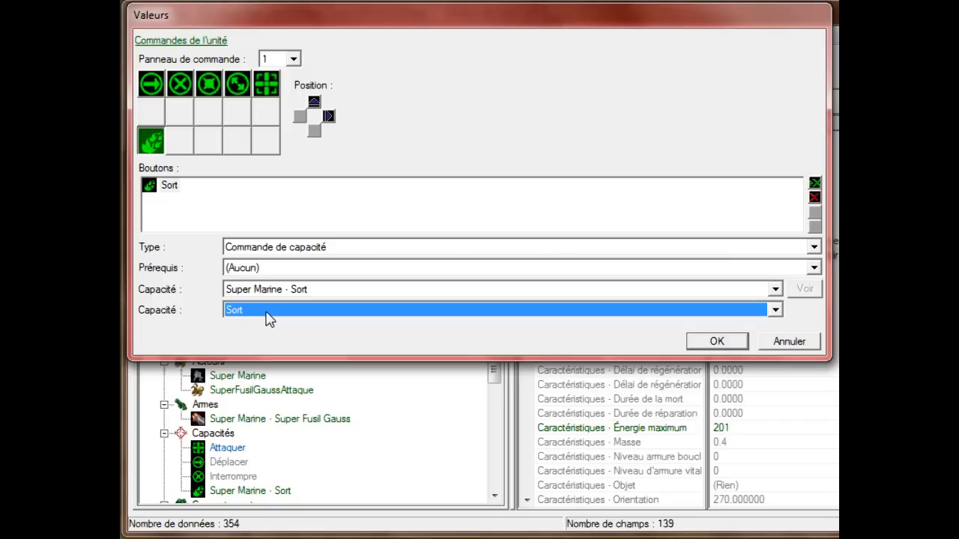
left_click(226, 311)
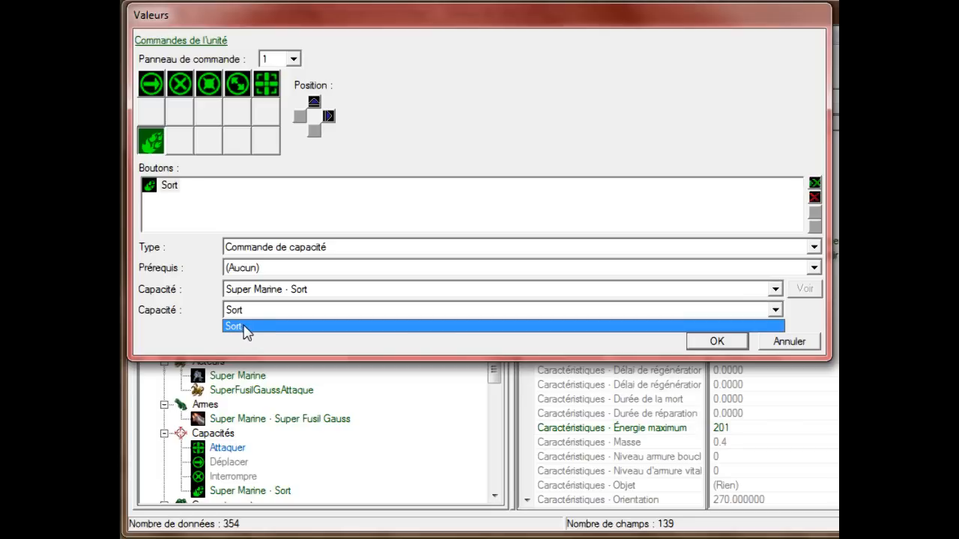
left_click(244, 328)
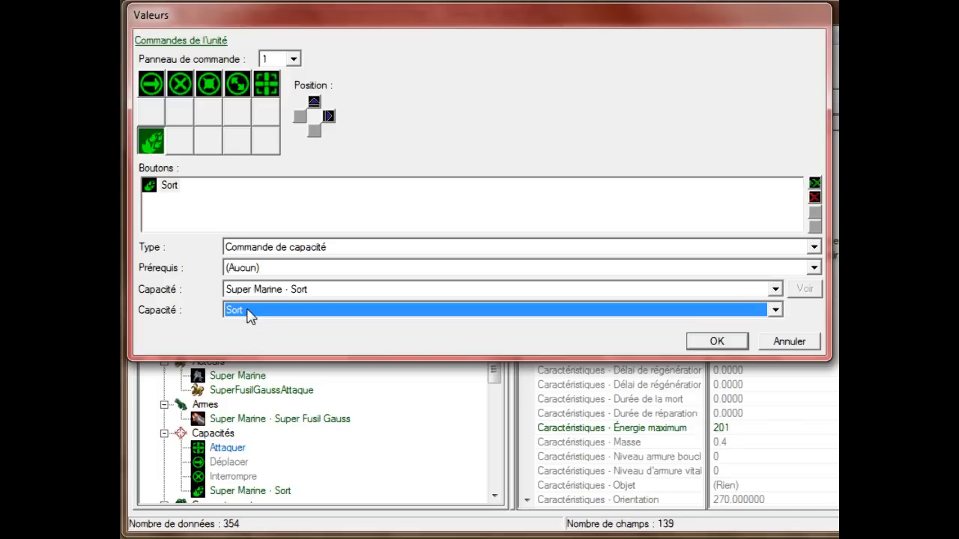
left_click(713, 340)
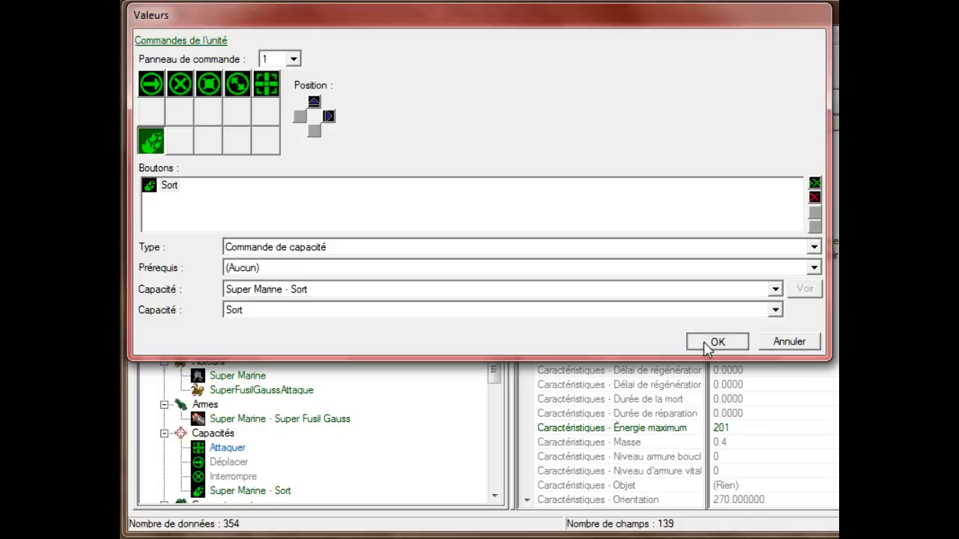
left_click(216, 68)
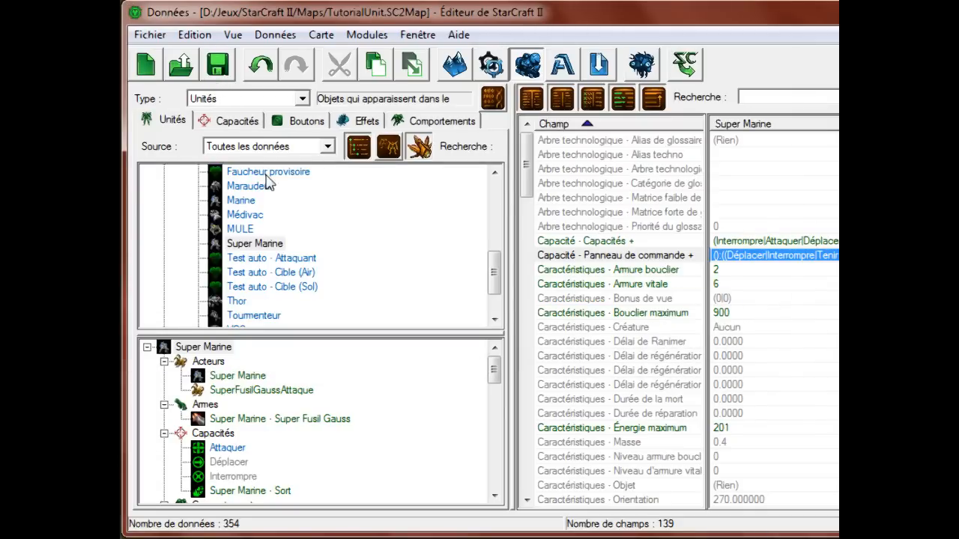
left_click(218, 67)
Switch the data type to Acteurs and collapse the Unité and Action categories
left_click(297, 102)
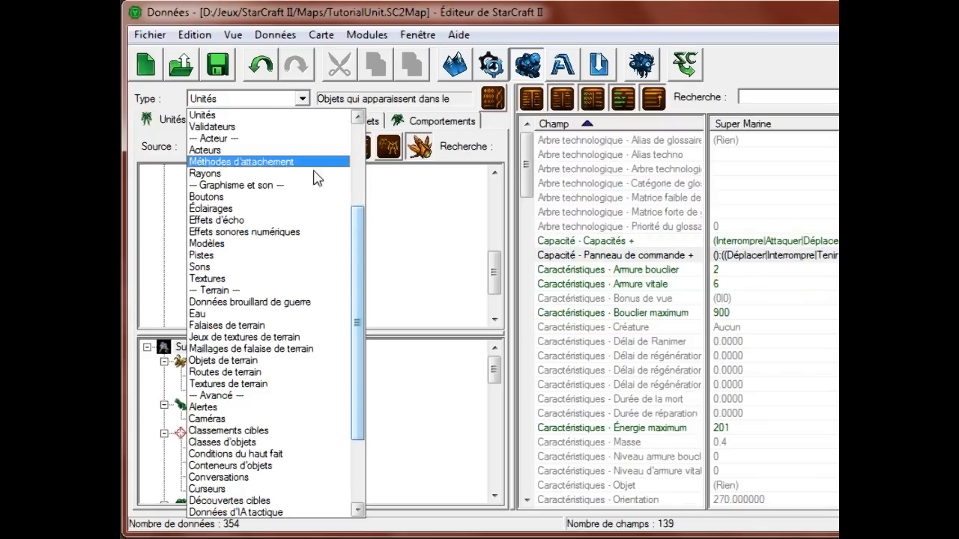
left_click_drag(354, 231, 358, 199)
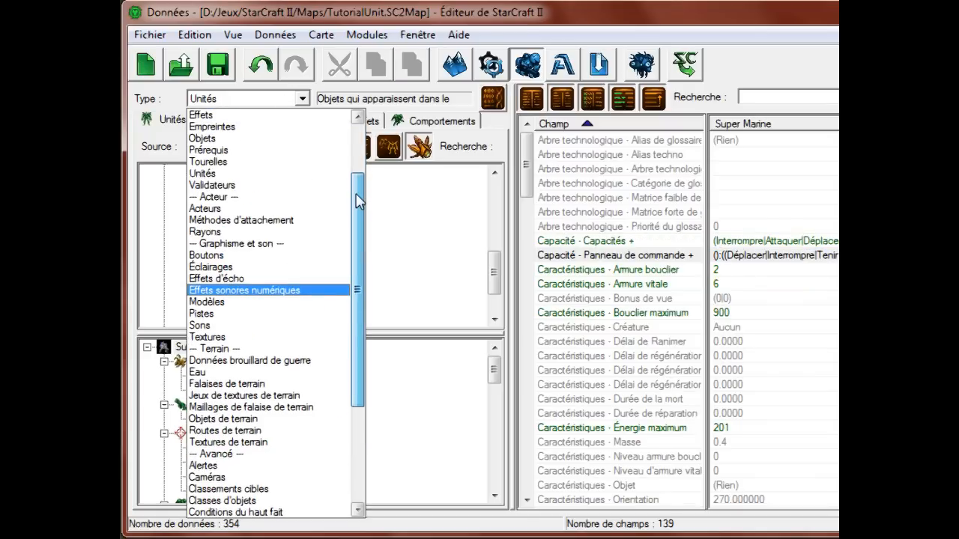
left_click(298, 209)
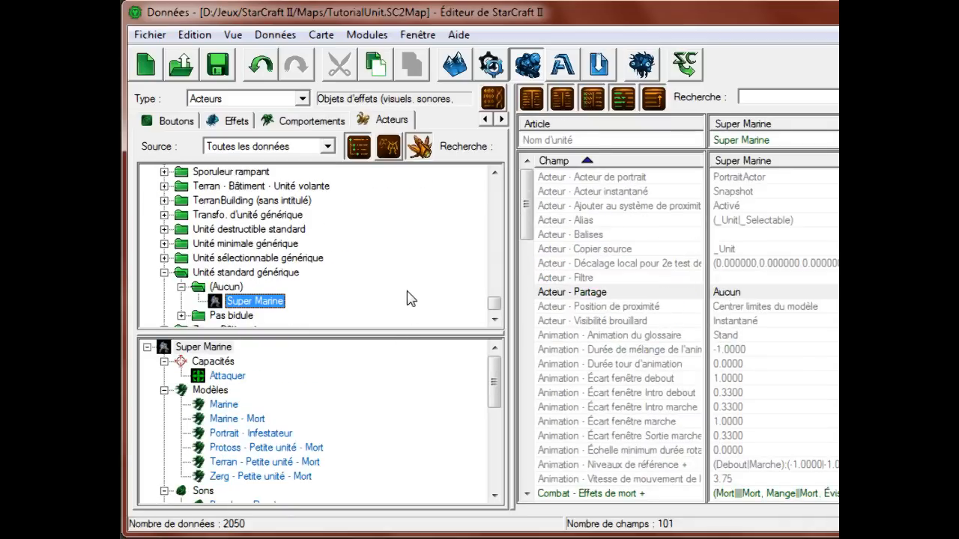
scroll(460, 300, "up", 5)
scroll(439, 311, "up", 2)
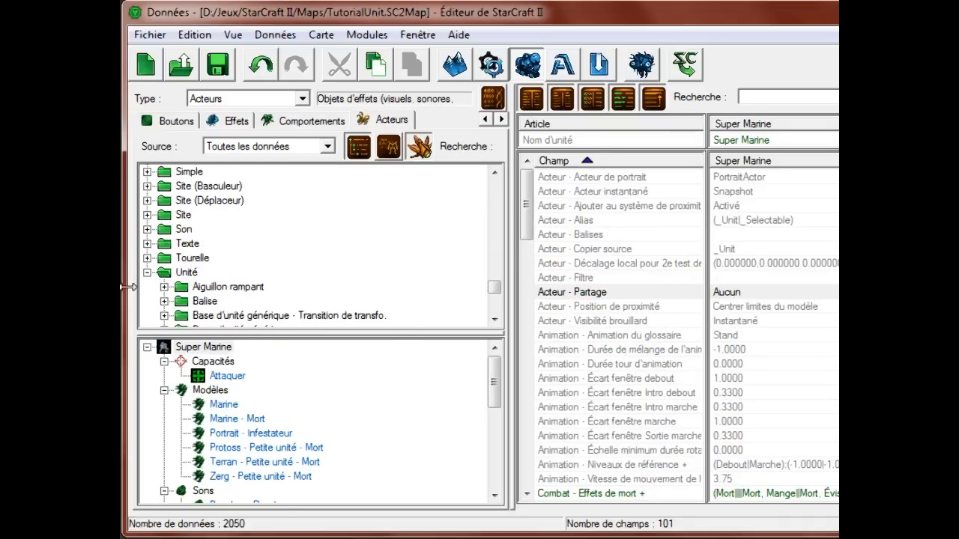
left_click(147, 276)
left_click_drag(494, 309, 494, 187)
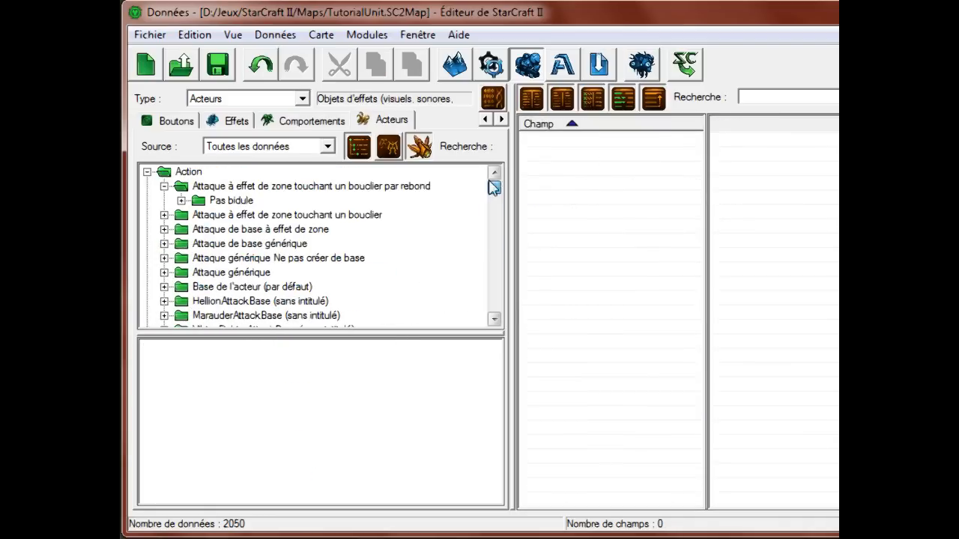
left_click(147, 171)
Browse the Modèle actors, including the Pas bidule group under Animation du modèle, style continu
scroll(148, 229, "down", 3)
scroll(148, 228, "down", 4)
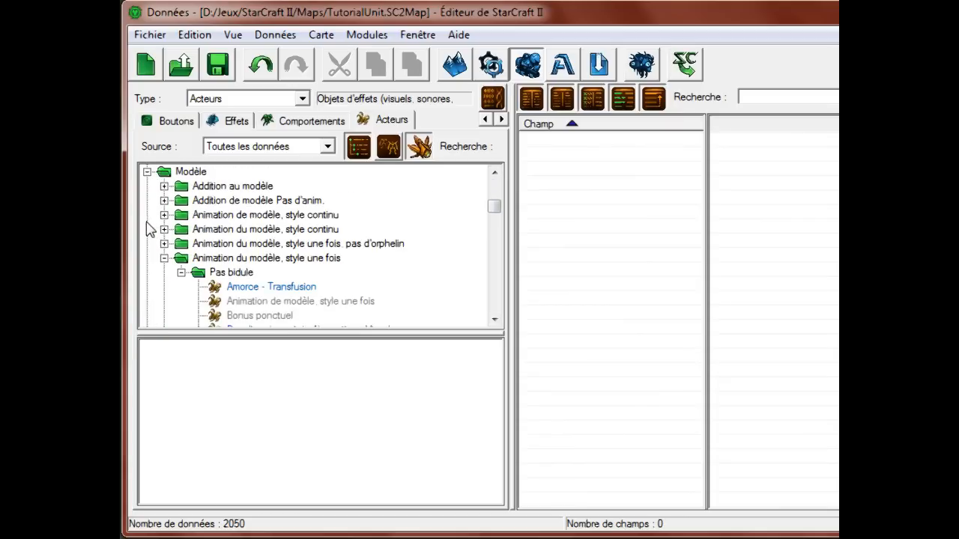
left_click(147, 171)
left_click(147, 172)
left_click(164, 259)
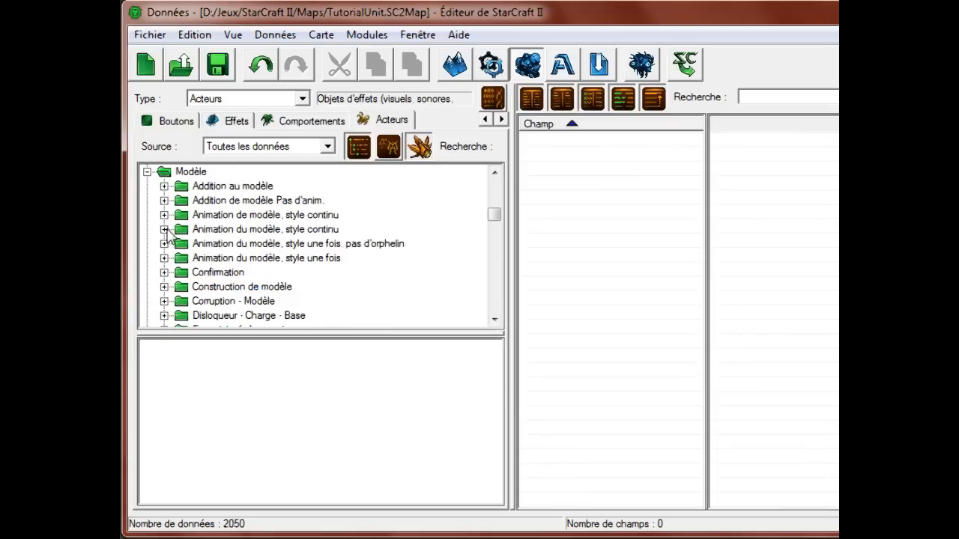
left_click(164, 229)
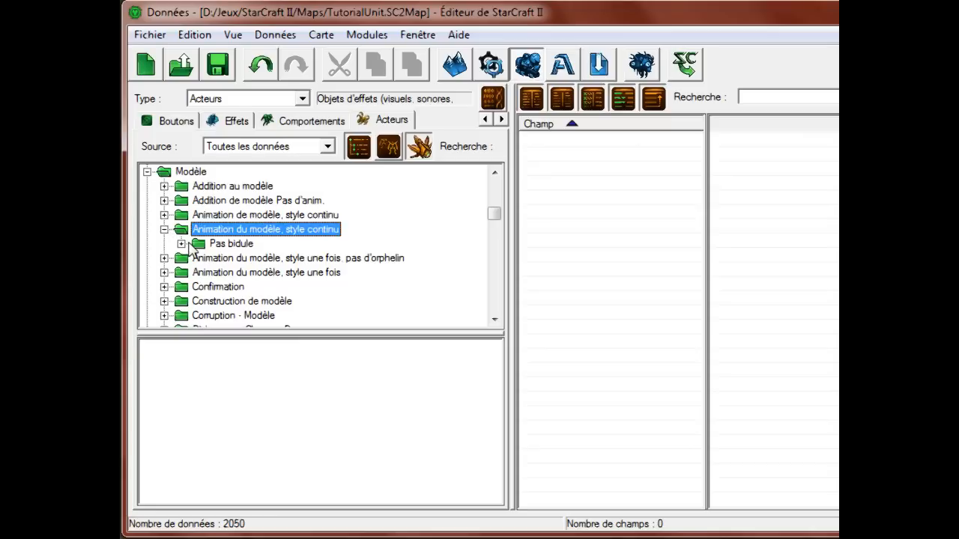
left_click(182, 243)
scroll(188, 251, "down", 5)
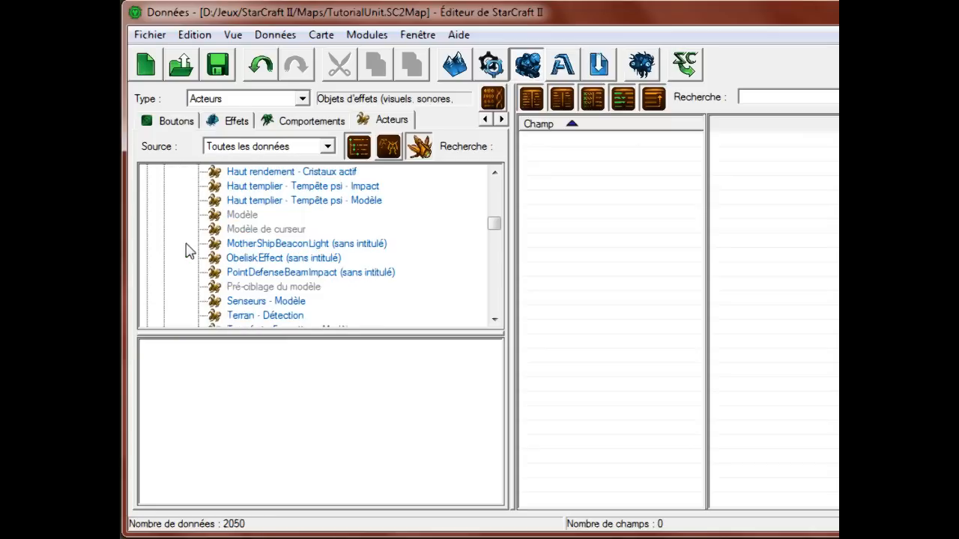
scroll(170, 255, "down", 1)
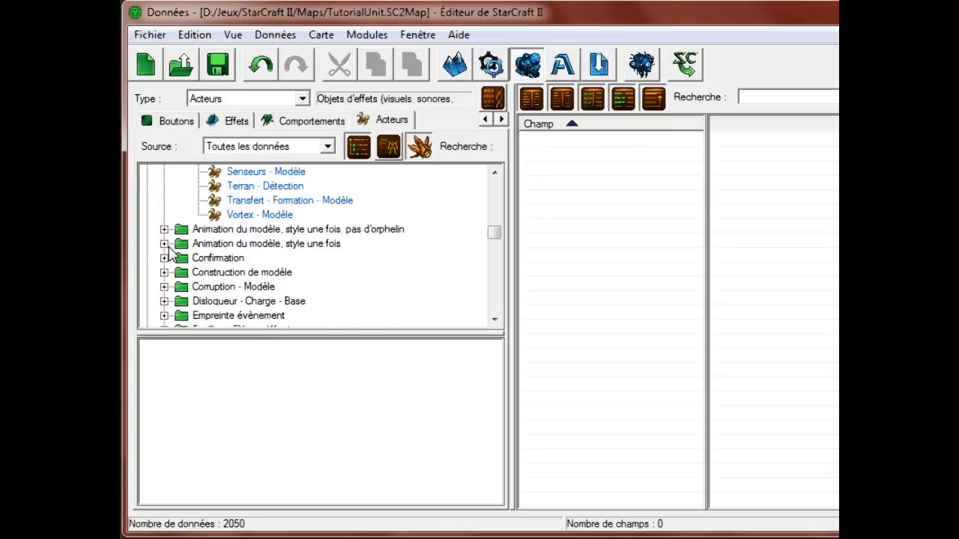
scroll(169, 255, "up", 7)
left_click(164, 244)
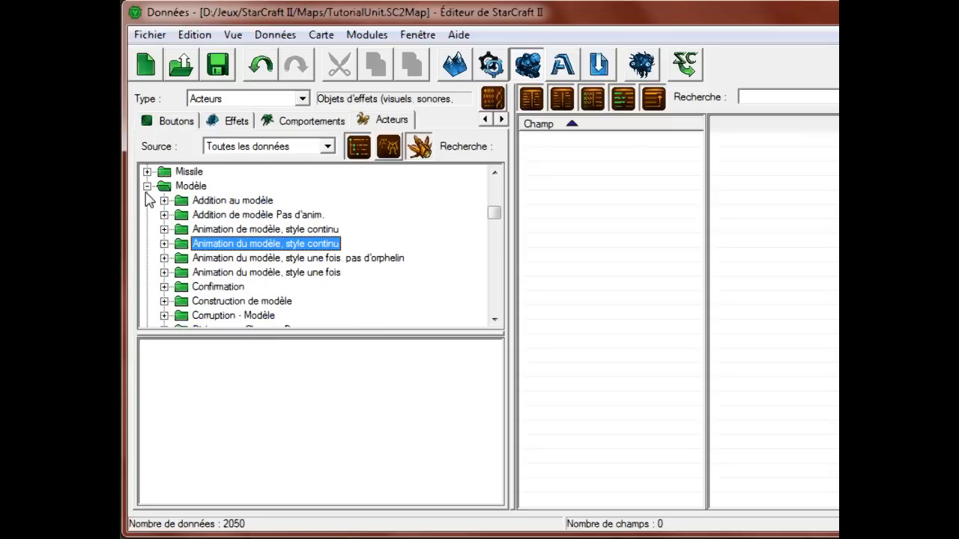
Collapse the Modèle category and look through the top-level actor categories, including Amorce and Action
left_click(147, 186)
scroll(156, 218, "up", 3)
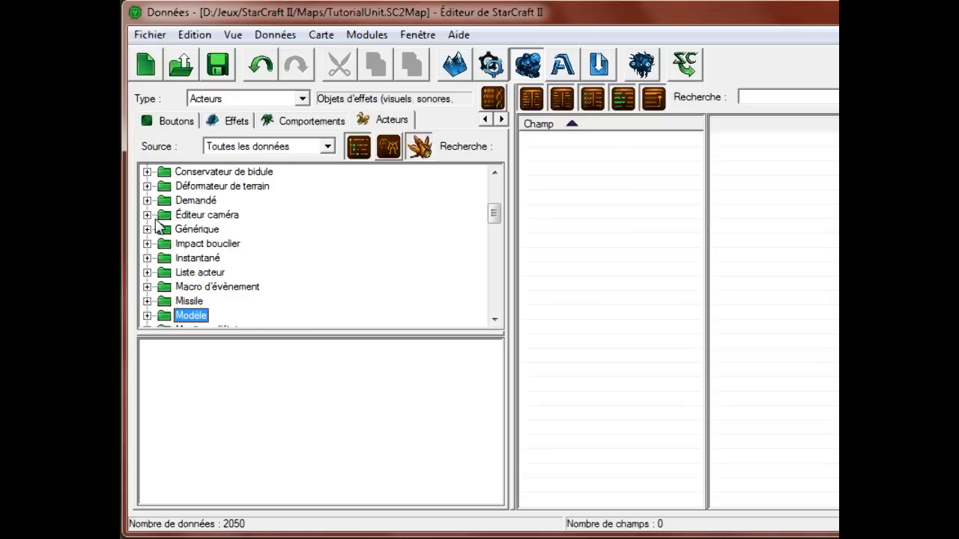
scroll(145, 251, "up", 4)
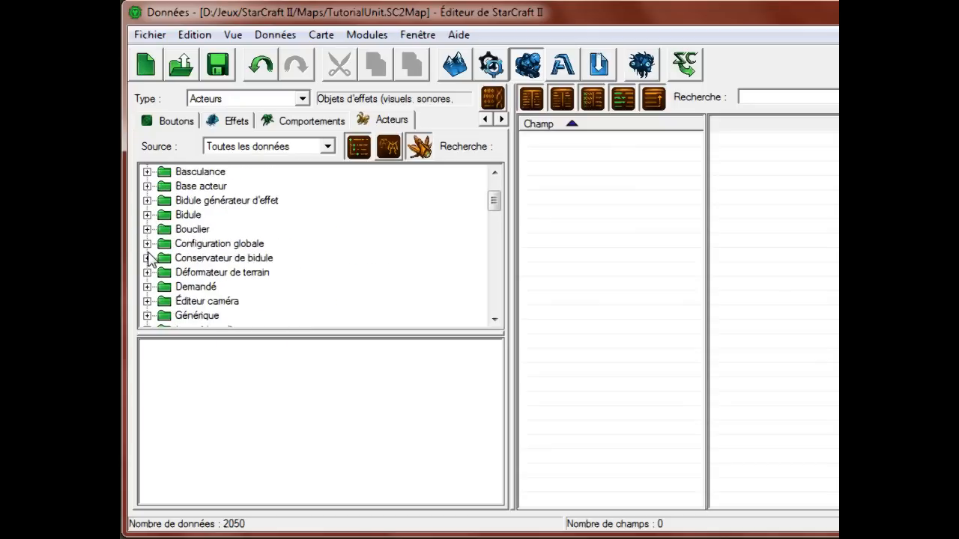
scroll(142, 268, "down", 1)
scroll(143, 225, "up", 1)
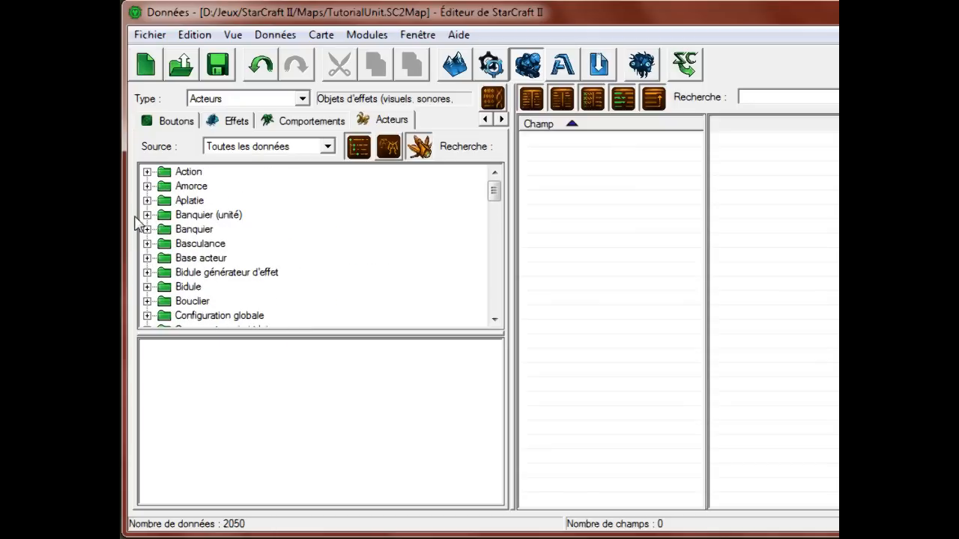
left_click(147, 186)
left_click(147, 186)
left_click(146, 171)
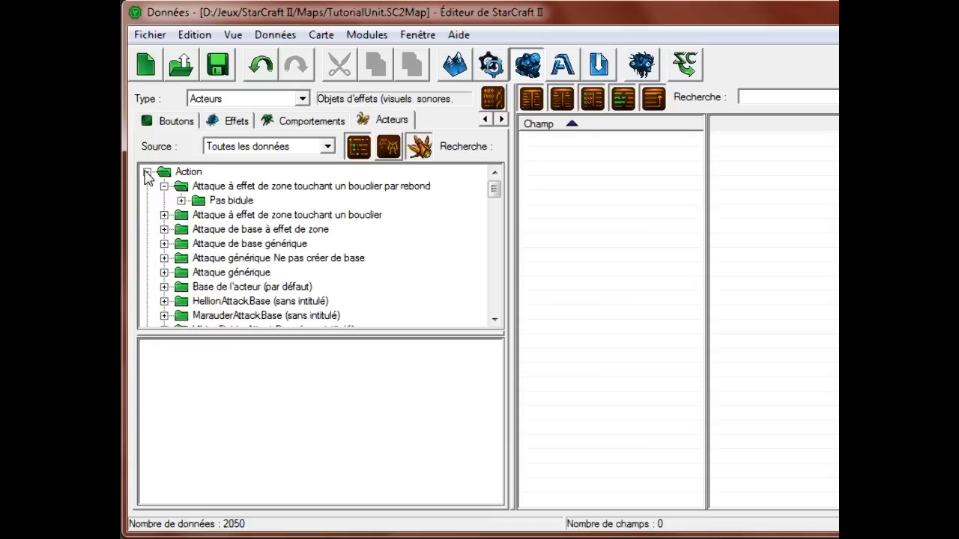
left_click(163, 185)
scroll(158, 238, "down", 1)
scroll(158, 225, "up", 1)
left_click(148, 172)
scroll(337, 263, "down", 4)
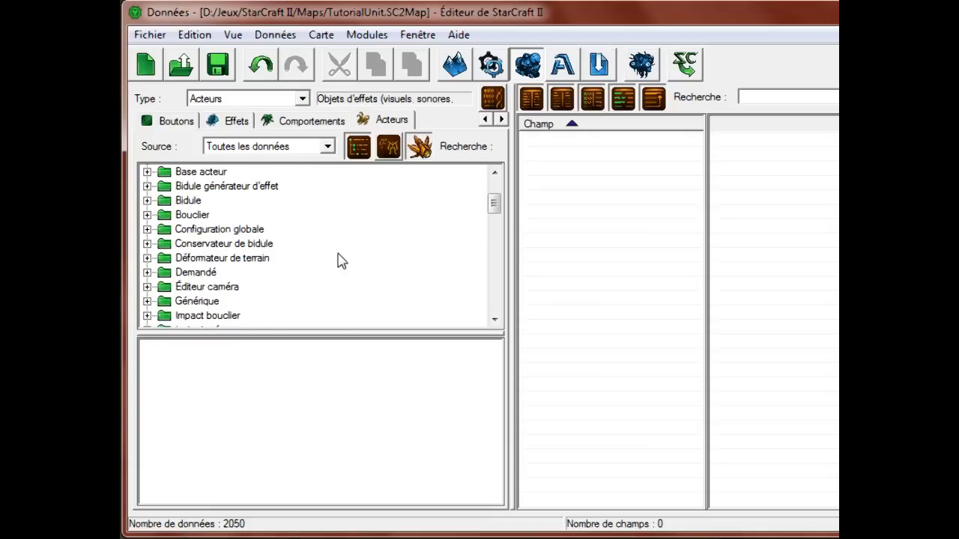
scroll(349, 257, "down", 3)
right_click(350, 248)
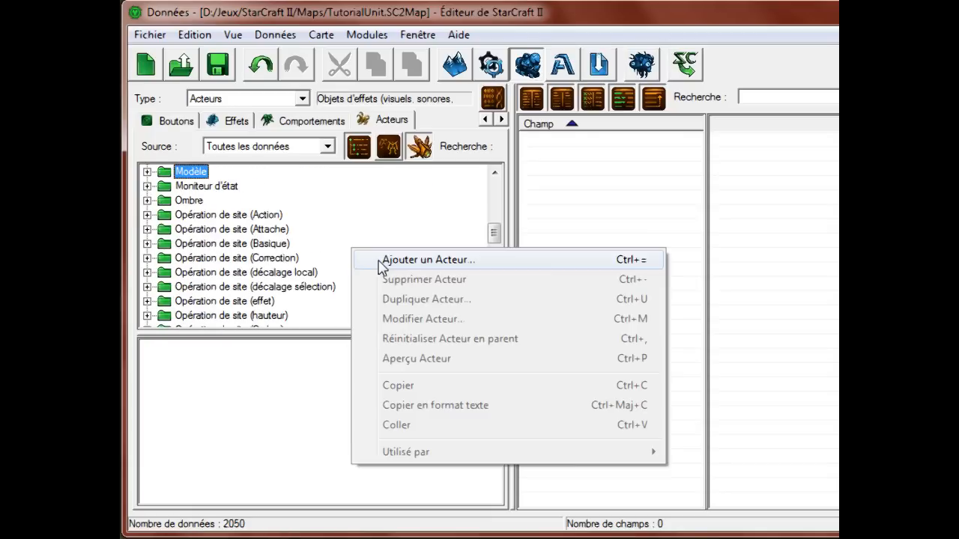
left_click(382, 260)
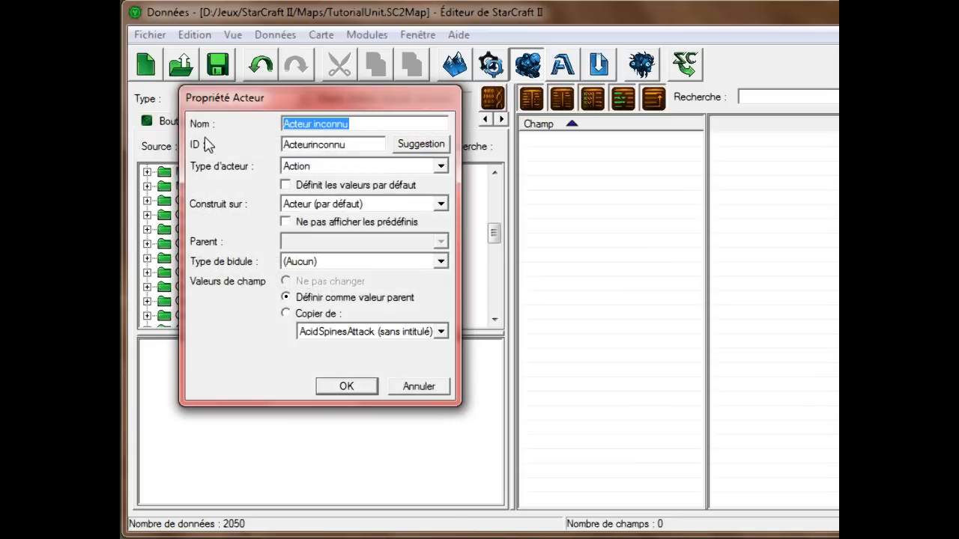
key("BackSpace")
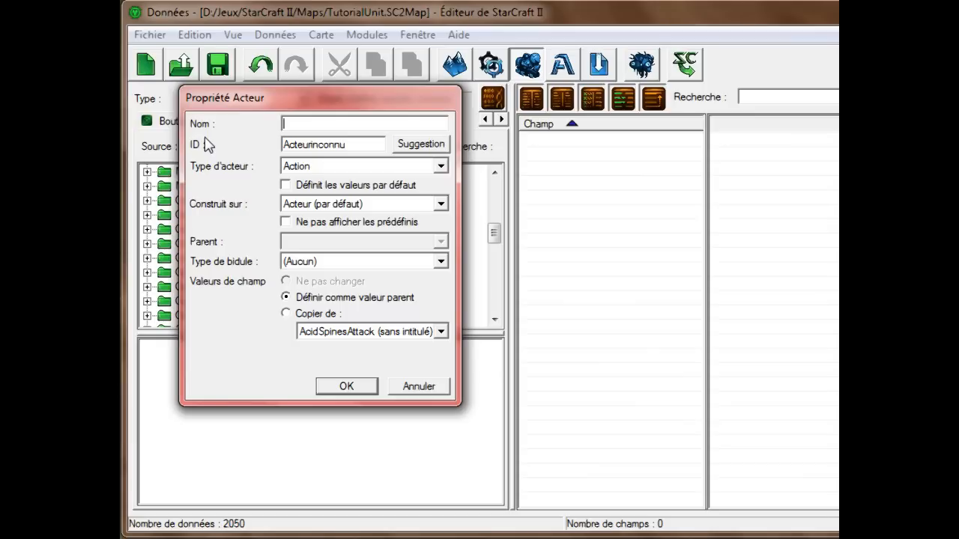
left_click(433, 389)
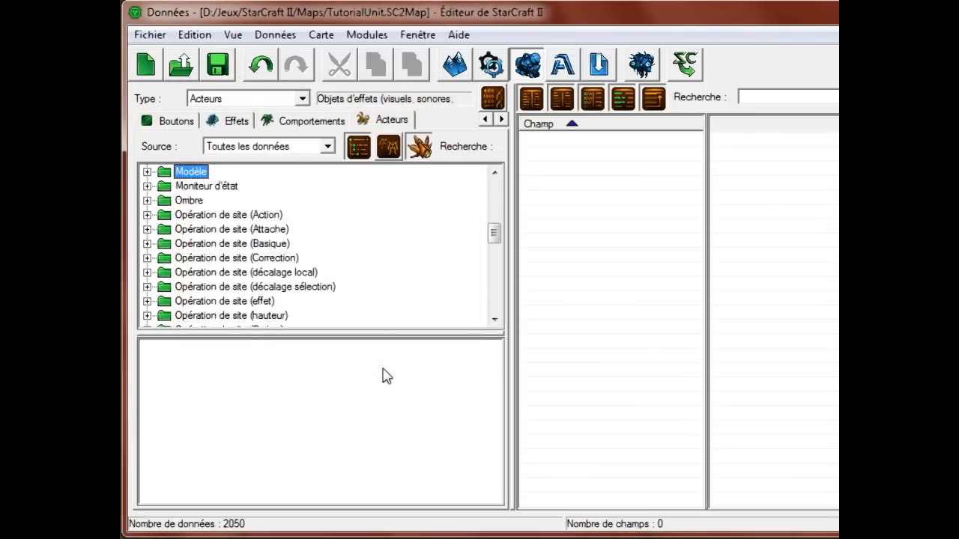
Look through the remaining top-level actor categories, from the Opération de site groups down to Unité, and return to Modèle
scroll(228, 292, "down", 4)
scroll(218, 292, "down", 5)
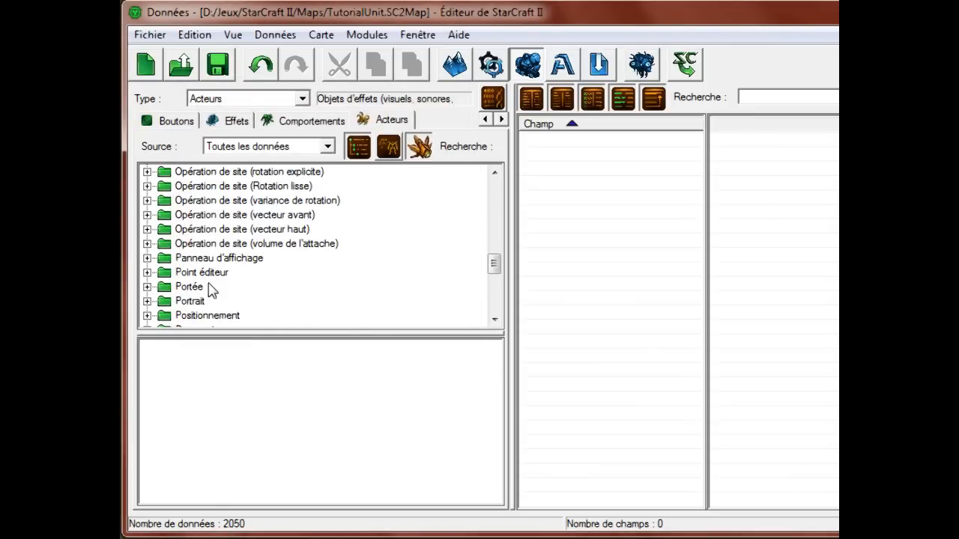
scroll(210, 292, "up", 1)
scroll(205, 290, "down", 2)
scroll(205, 291, "down", 2)
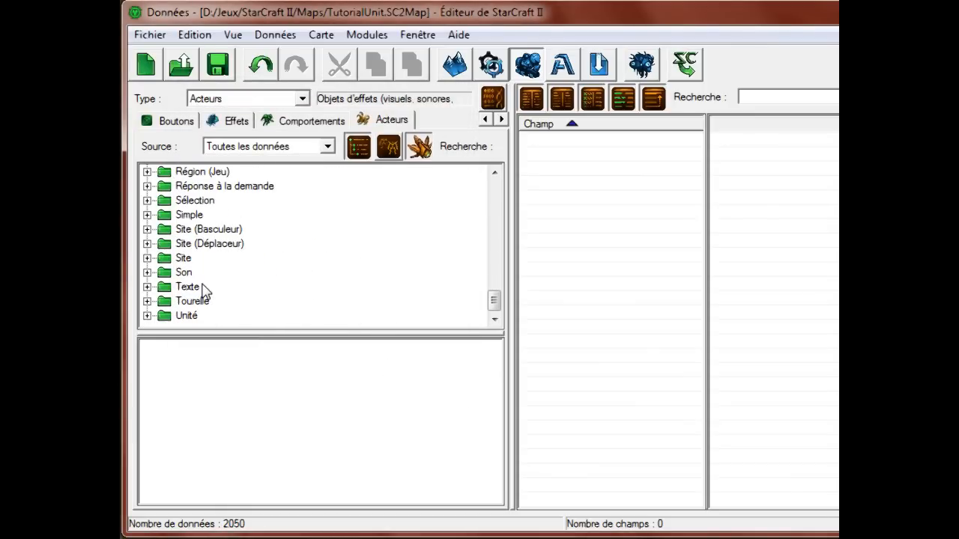
scroll(184, 300, "up", 12)
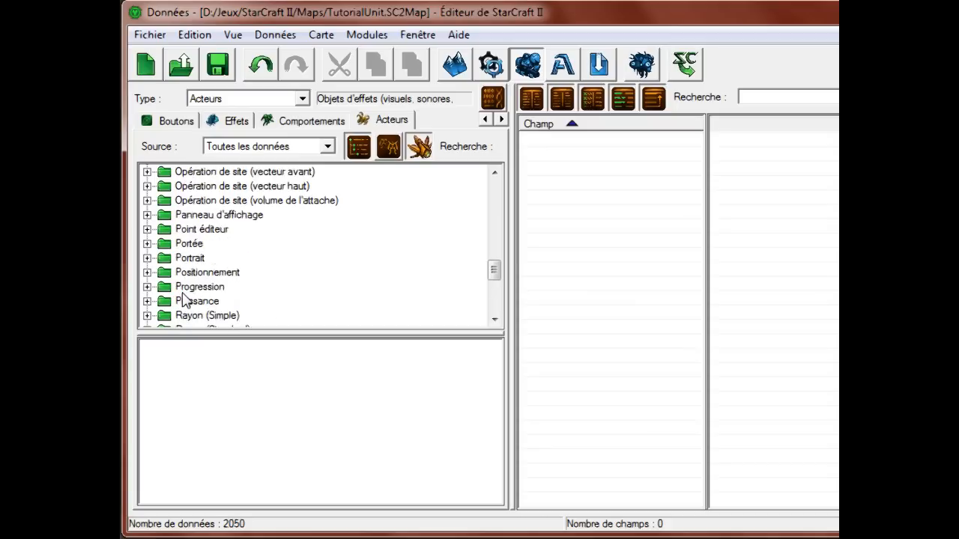
left_click(191, 215)
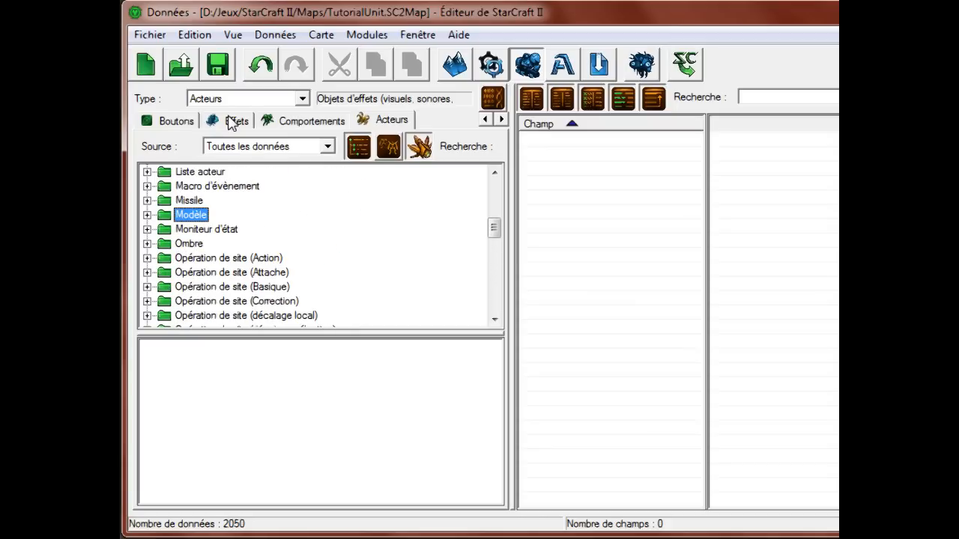
Switch the data type to Capacités and display the Thor - Canons d'attaque 250 mm ability as a reference
left_click(485, 120)
left_click(174, 122)
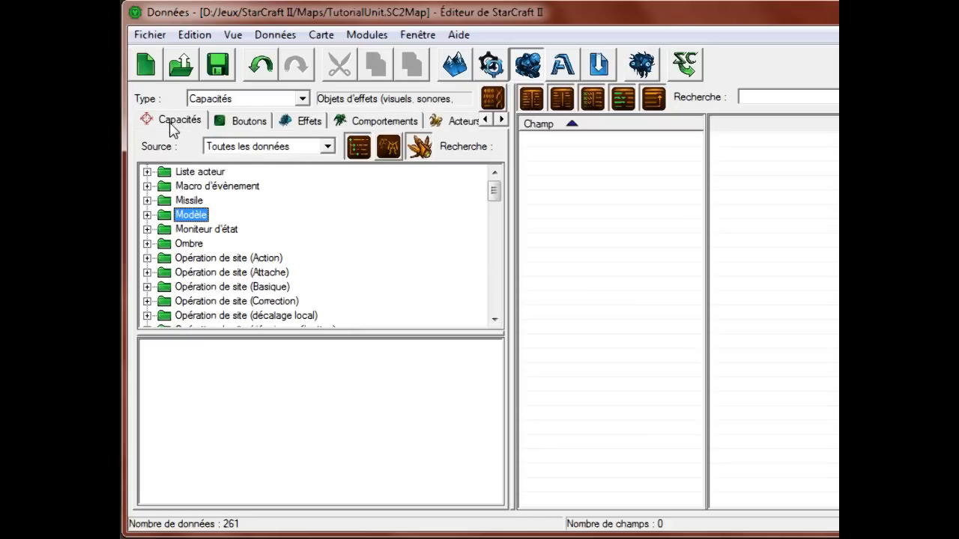
scroll(189, 260, "down", 2)
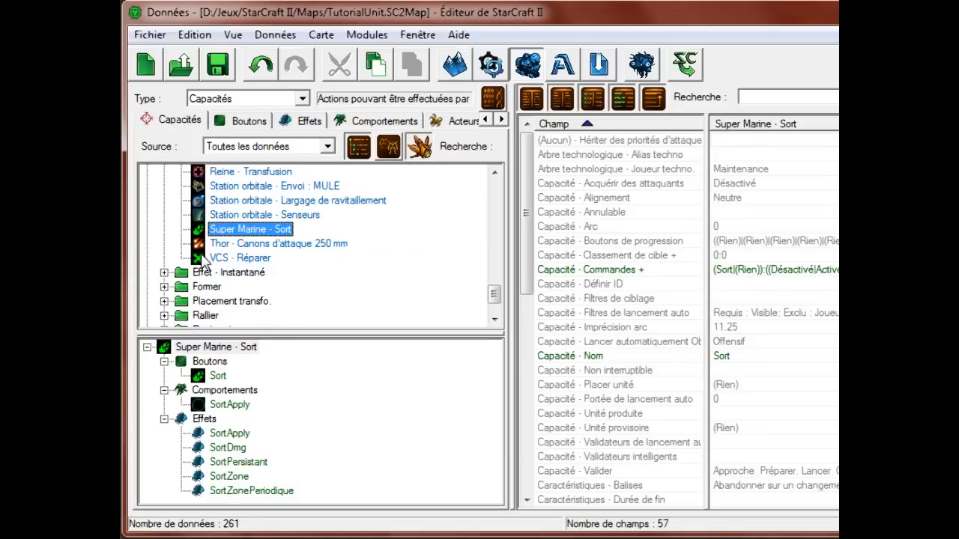
left_click(238, 257)
left_click(241, 244)
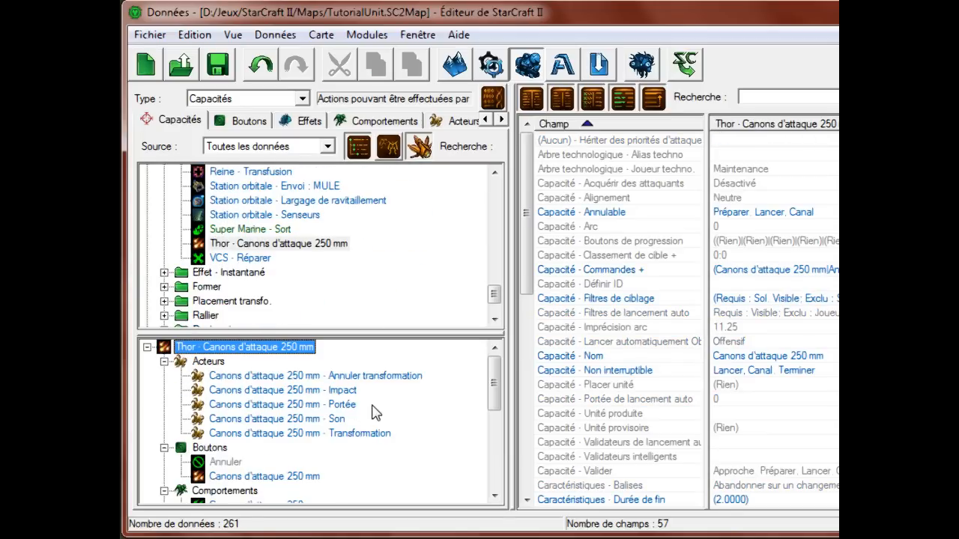
Inspect the actor type and base of the Canons d'attaque 250 mm - Impact actor in its properties, leaving them unchanged
double_click(329, 404)
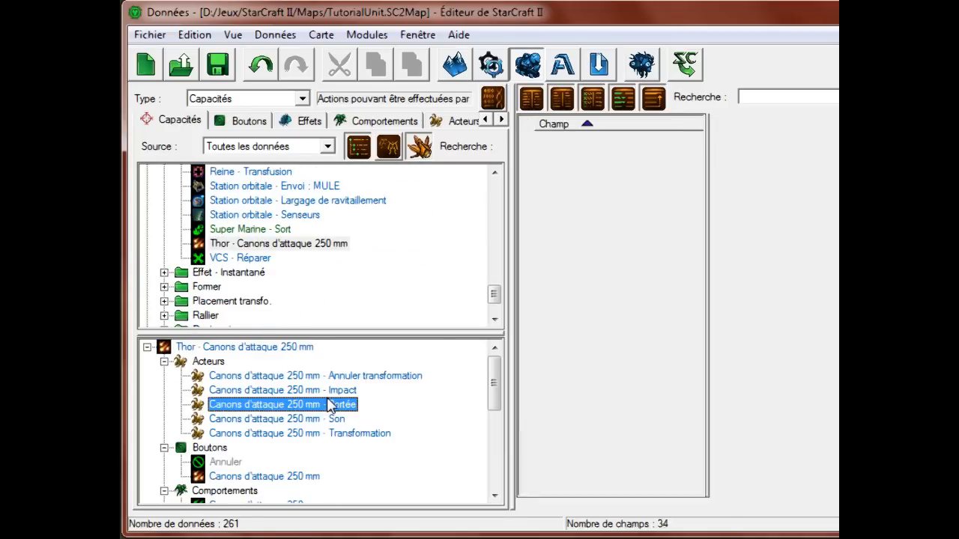
left_click(398, 389)
left_click(272, 390)
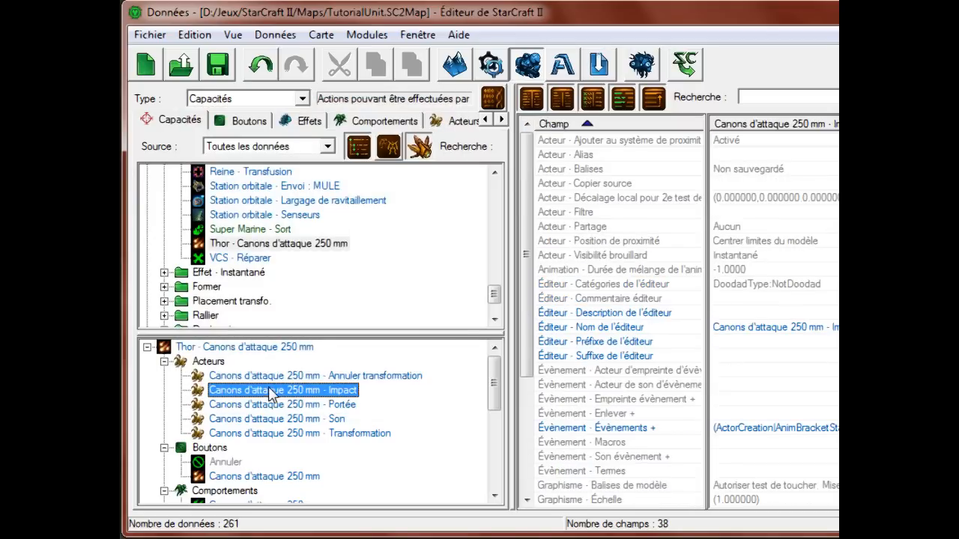
double_click(272, 390)
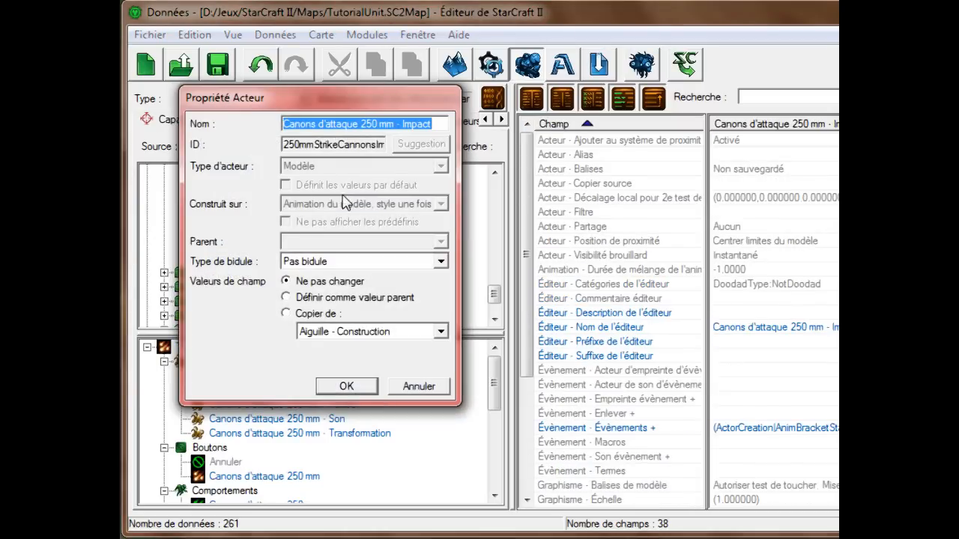
left_click(402, 387)
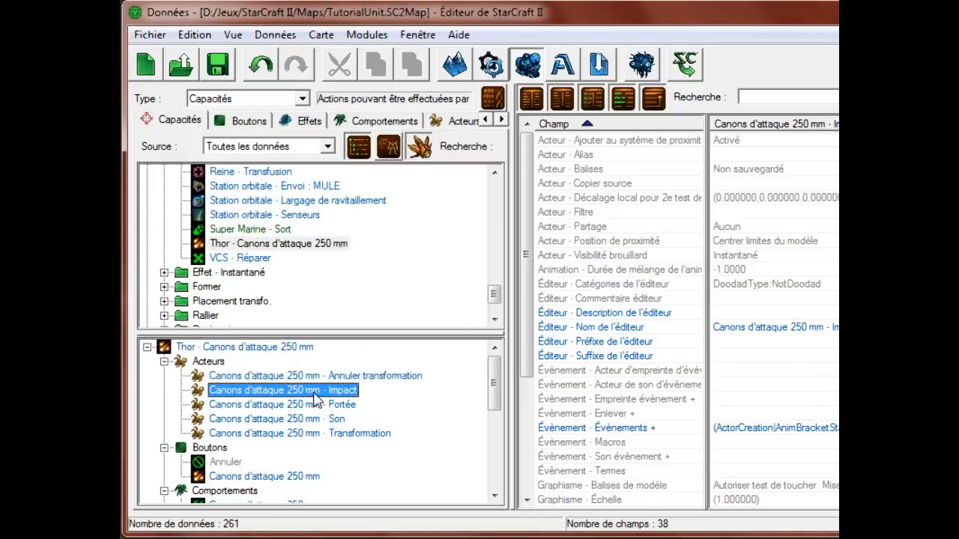
Check the properties of the Thor ability's Portée and Son actors without changing them
left_click(318, 377)
double_click(319, 401)
left_click(391, 385)
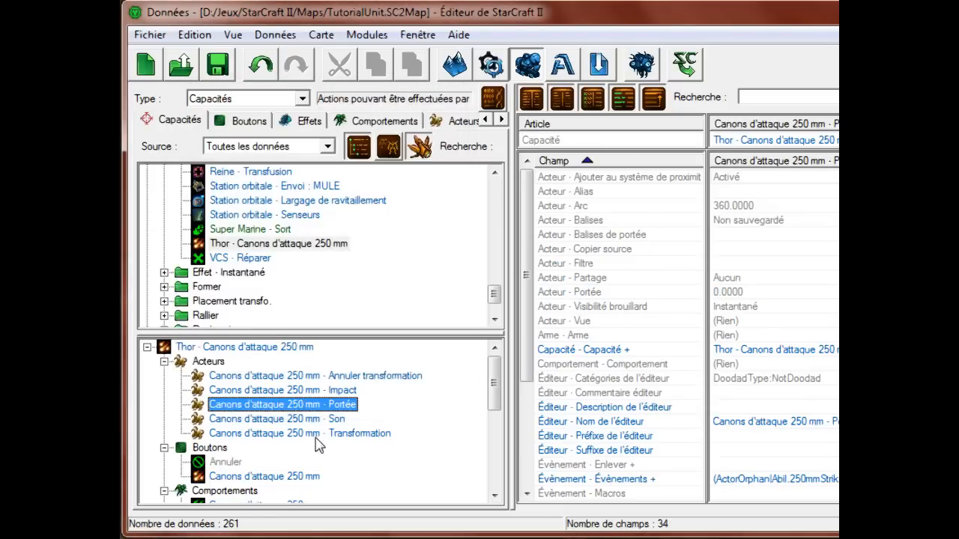
double_click(322, 420)
left_click(424, 387)
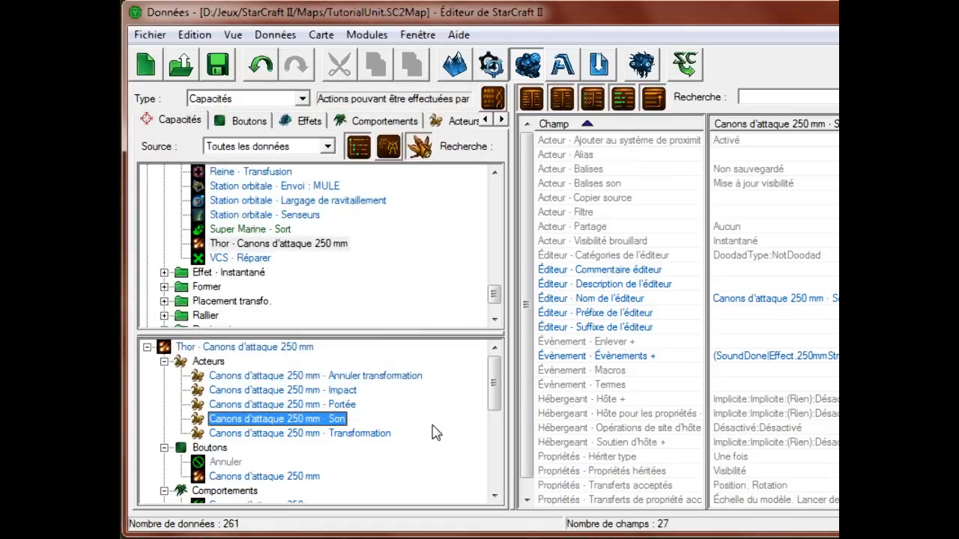
scroll(432, 433, "down", 5)
scroll(375, 436, "up", 5)
Examine the Impact actor's Évènements, including the source of Effect.250mmStrikeCannonsDamage.Start, and cancel without changes
left_click(343, 390)
left_click(782, 404)
scroll(753, 339, "down", 3)
double_click(752, 298)
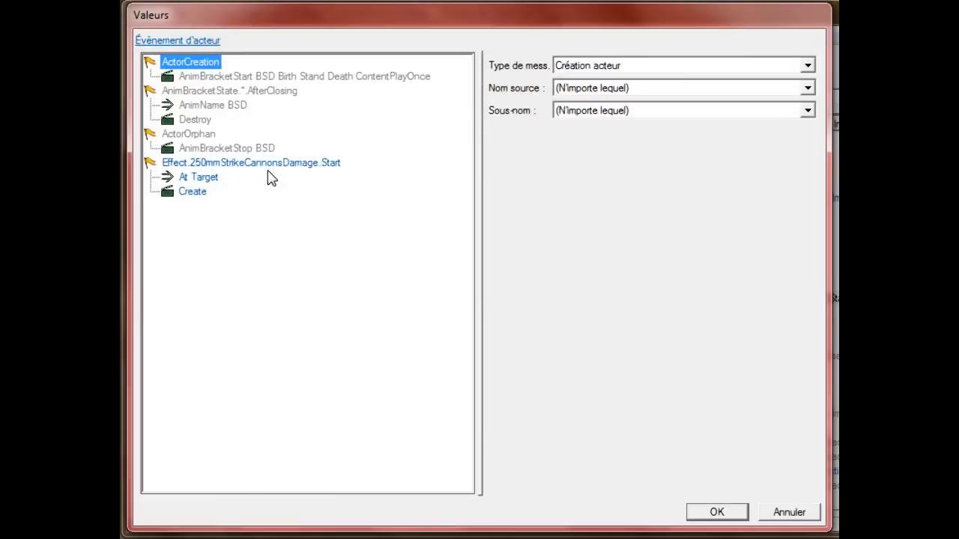
left_click(269, 163)
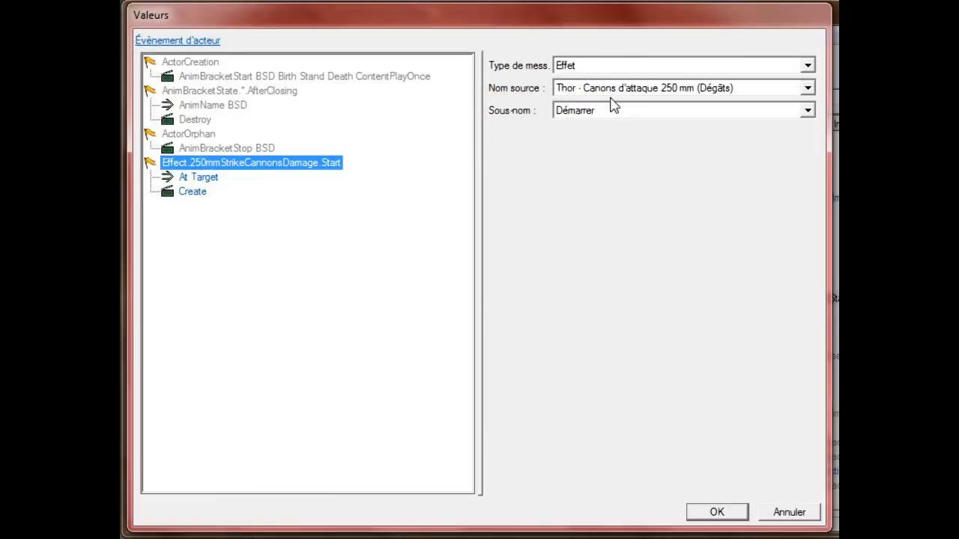
left_click(791, 514)
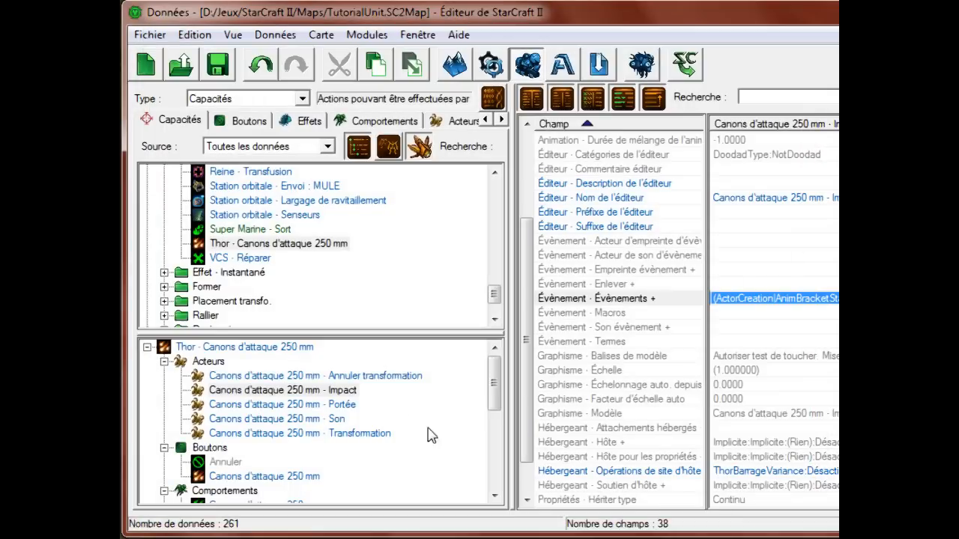
Preview the model file used by the Canons d'attaque 250 mm - Impact model, then close the preview without changes
left_click(278, 348)
scroll(732, 363, "down", 1)
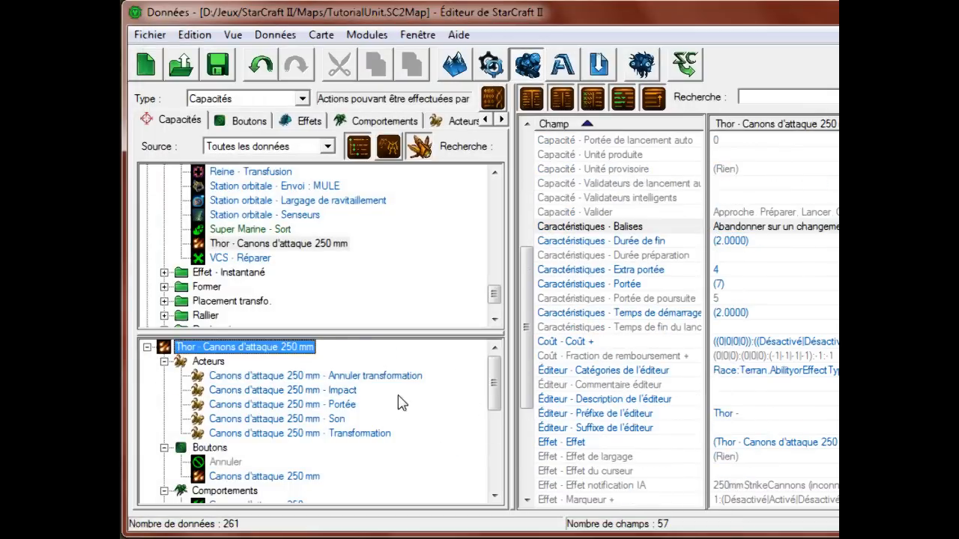
scroll(290, 433, "down", 5)
left_click(263, 405)
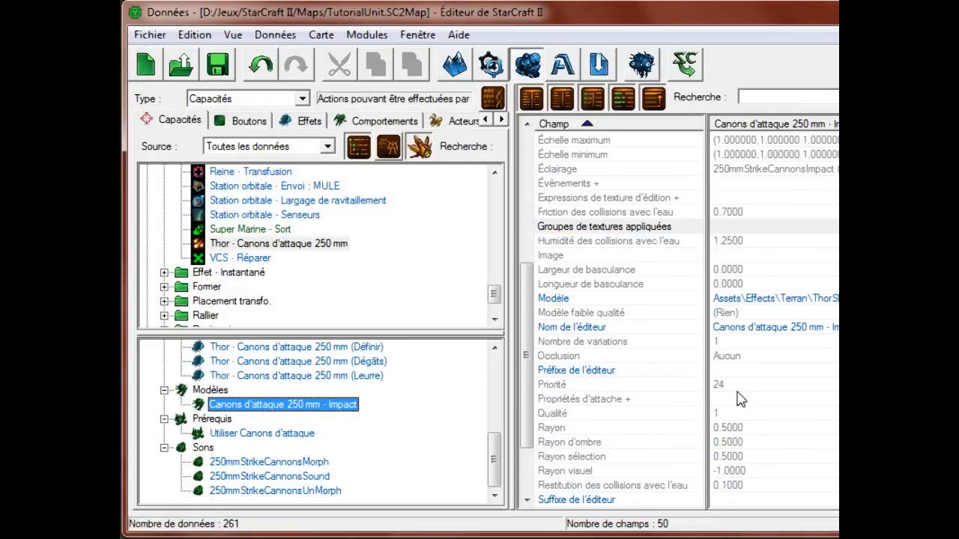
scroll(809, 315, "down", 1)
left_click(824, 256)
double_click(824, 257)
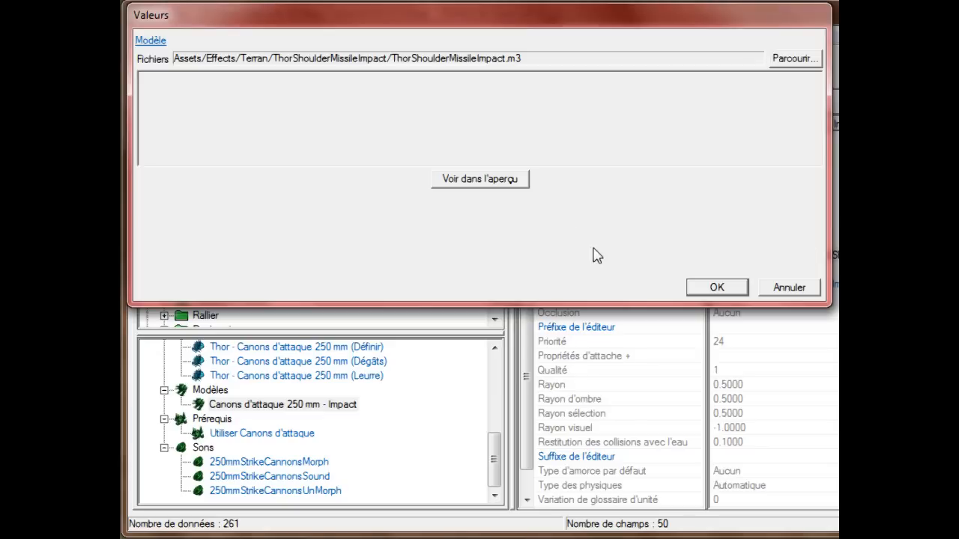
left_click(487, 179)
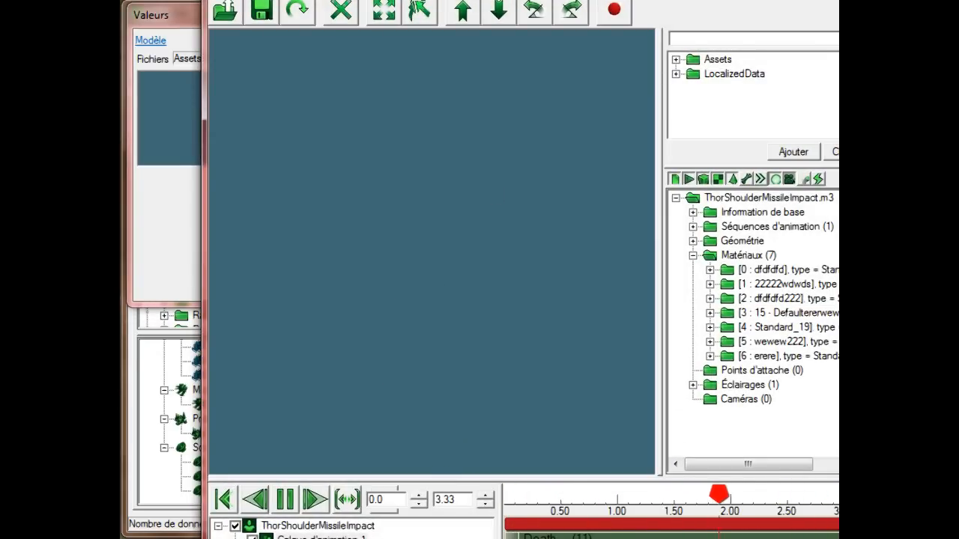
key("alt+F4")
left_click(774, 291)
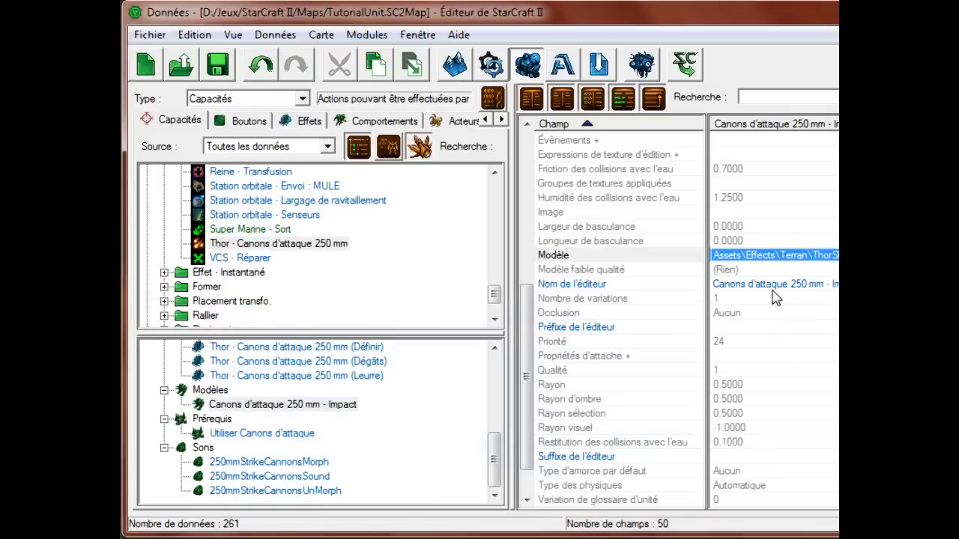
View the fields of the Thor - Canons d'attaque 250 mm (Créer persistant) effect
left_click(375, 454)
scroll(376, 456, "up", 2)
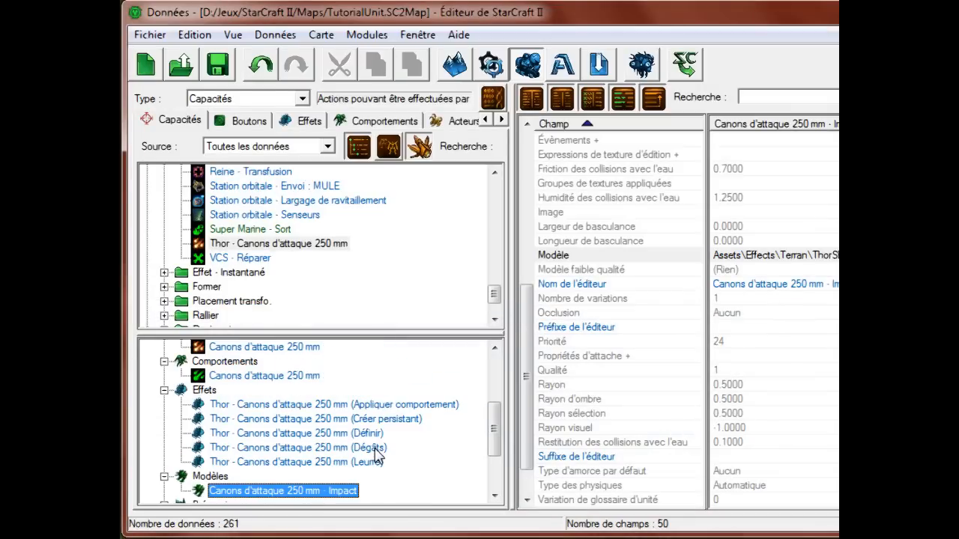
left_click(371, 420)
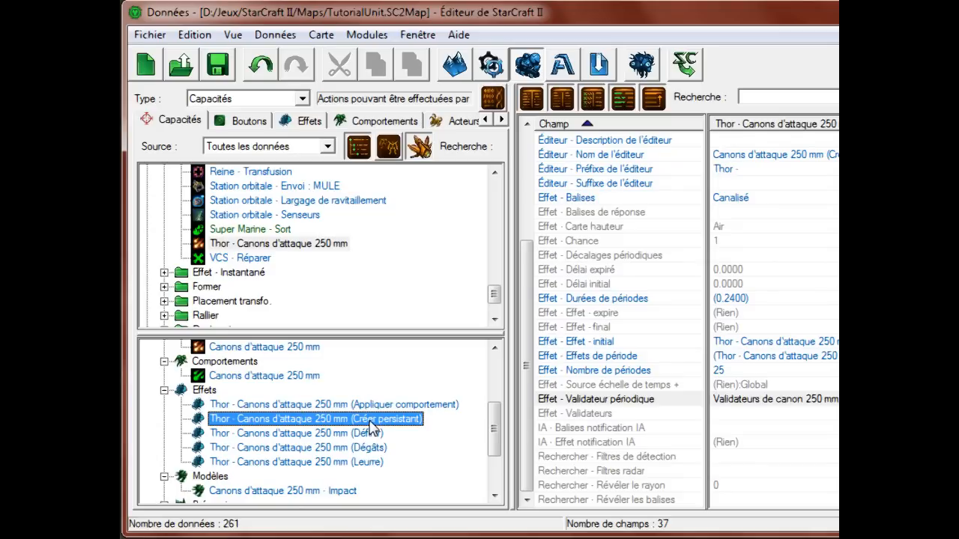
Recheck the effect, source name and sub-name that trigger the Impact actor's damage start event, and cancel
scroll(310, 412, "up", 3)
left_click(314, 390)
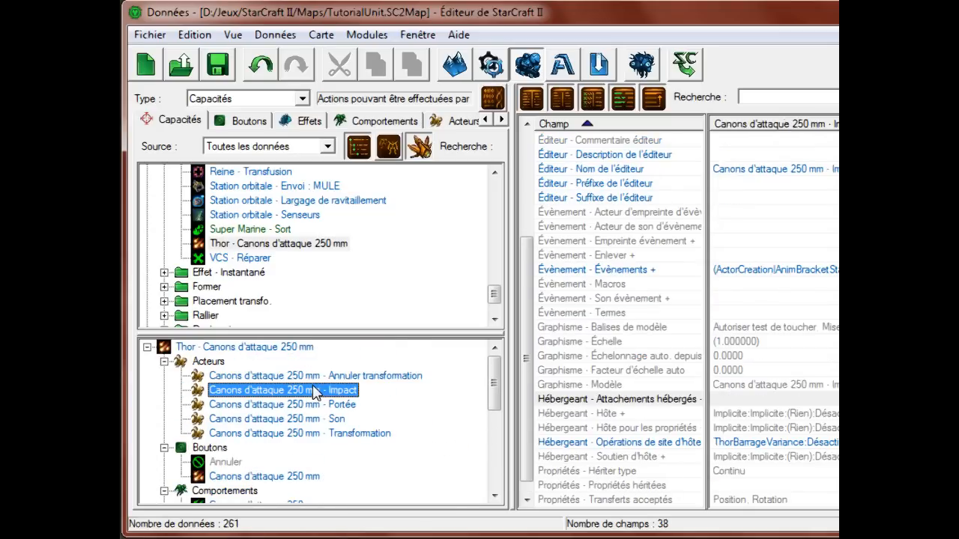
double_click(771, 269)
left_click(301, 171)
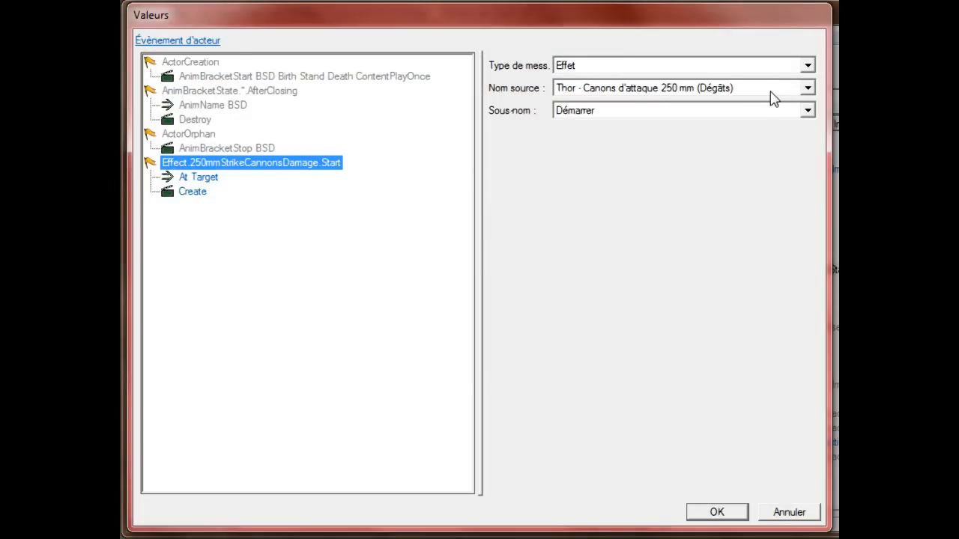
left_click(803, 514)
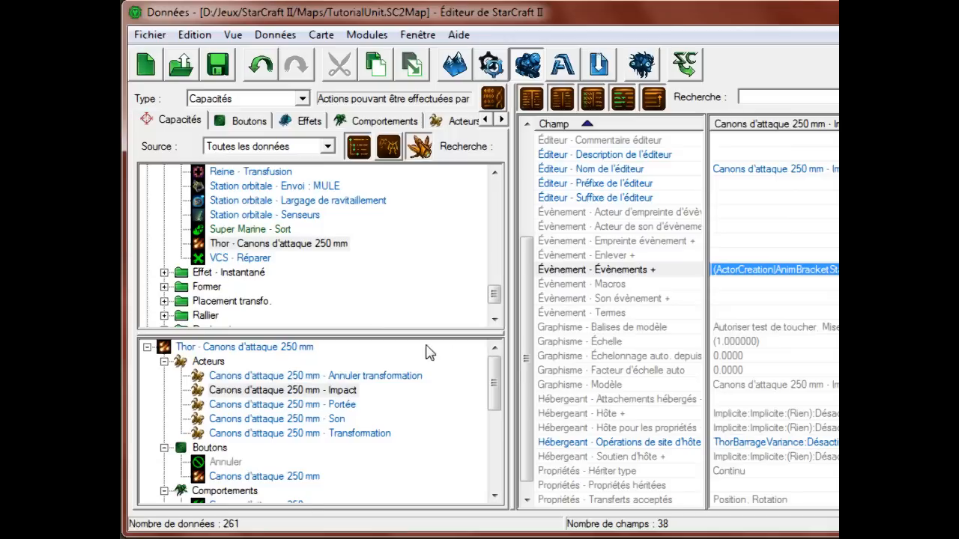
Start a new actor in the Acteurs data, name it SortActeur and generate the matching suggested ID
left_click(453, 121)
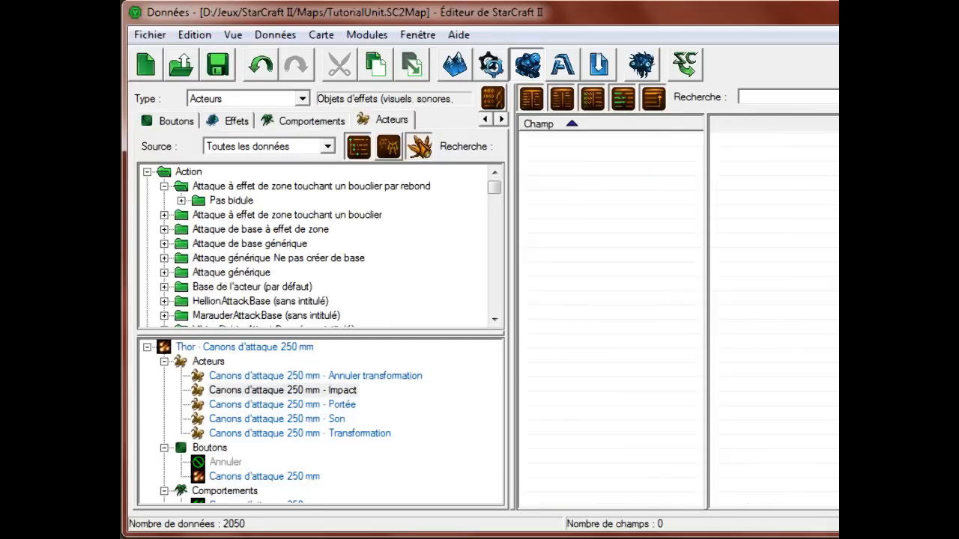
left_click(147, 172)
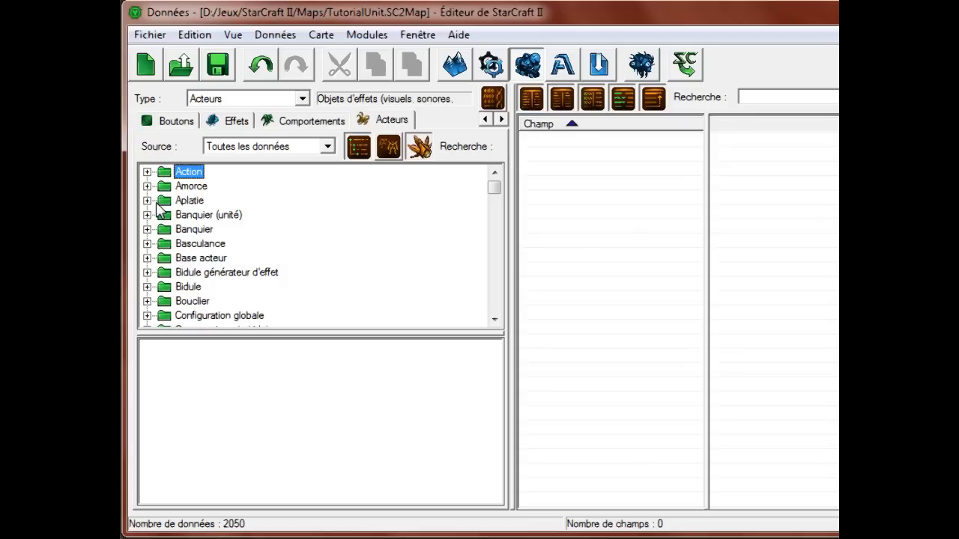
right_click(310, 268)
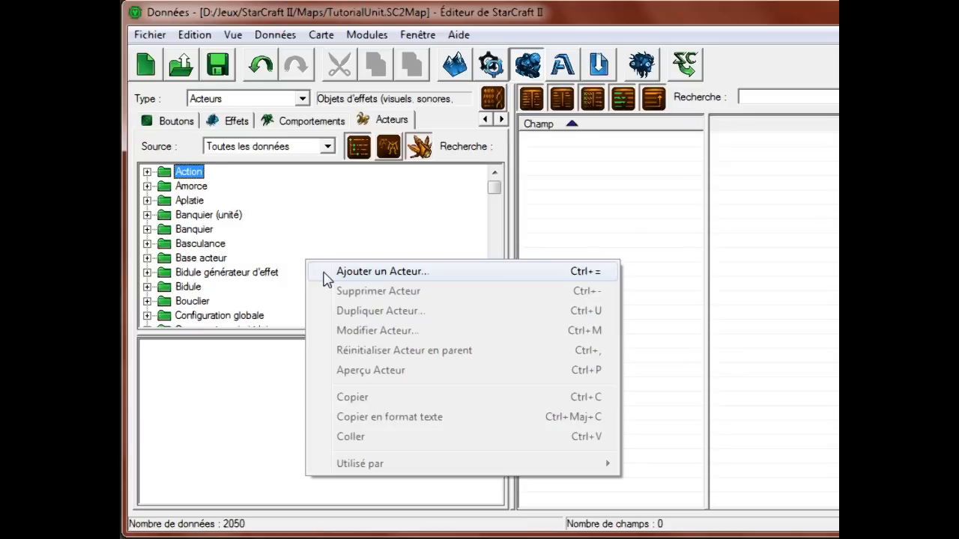
left_click(330, 271)
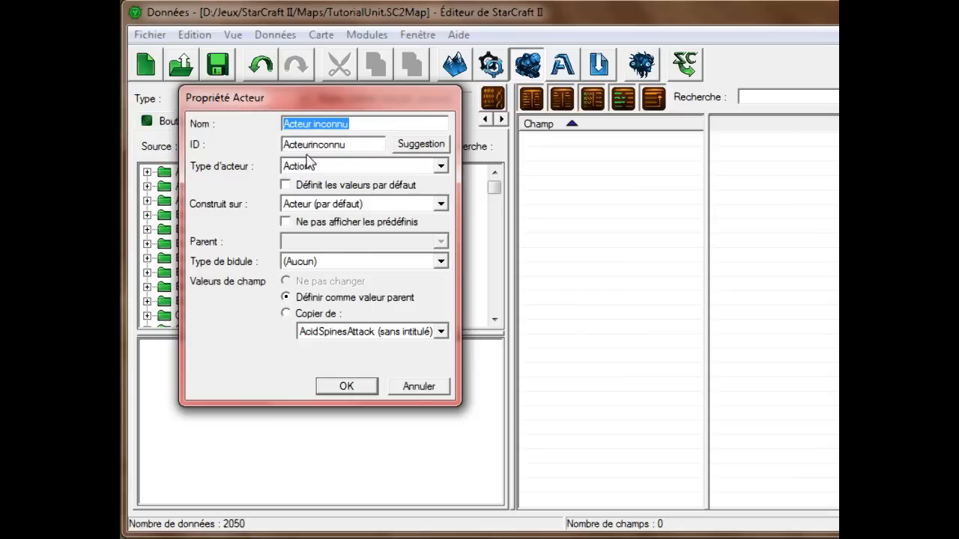
key("BackSpace")
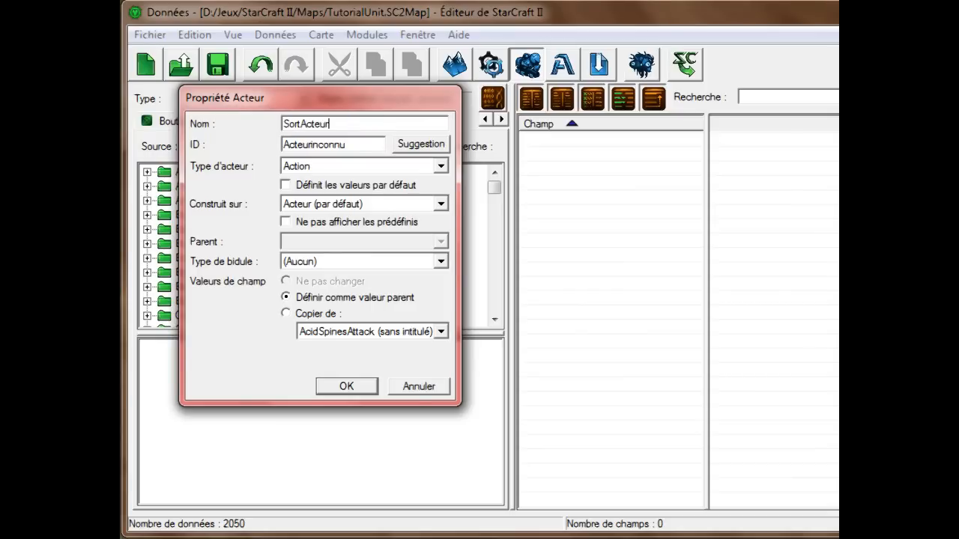
left_click(421, 144)
Create the actor with type Modèle, based on Animation de modèle, style une fois, leaving the doodad type at (Aucun)
left_click(376, 167)
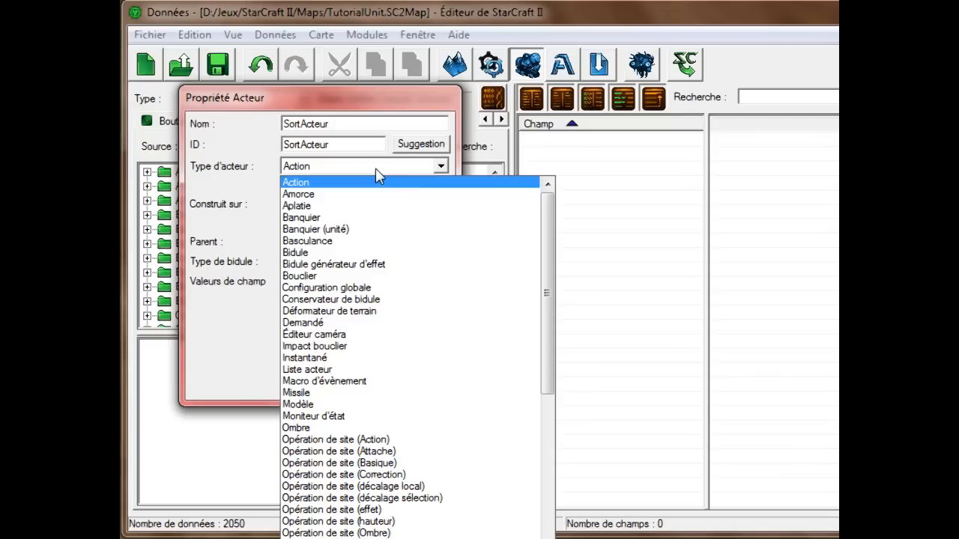
left_click(366, 404)
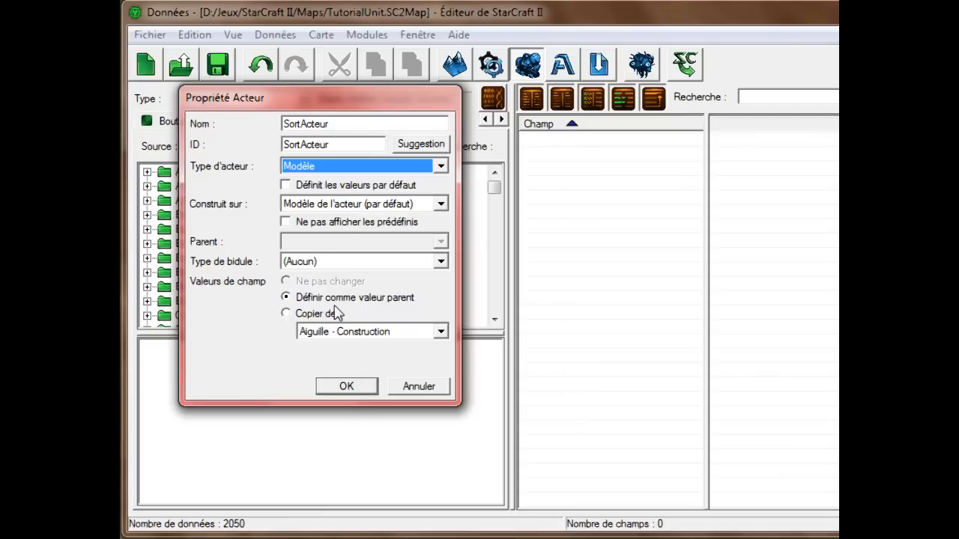
left_click(347, 207)
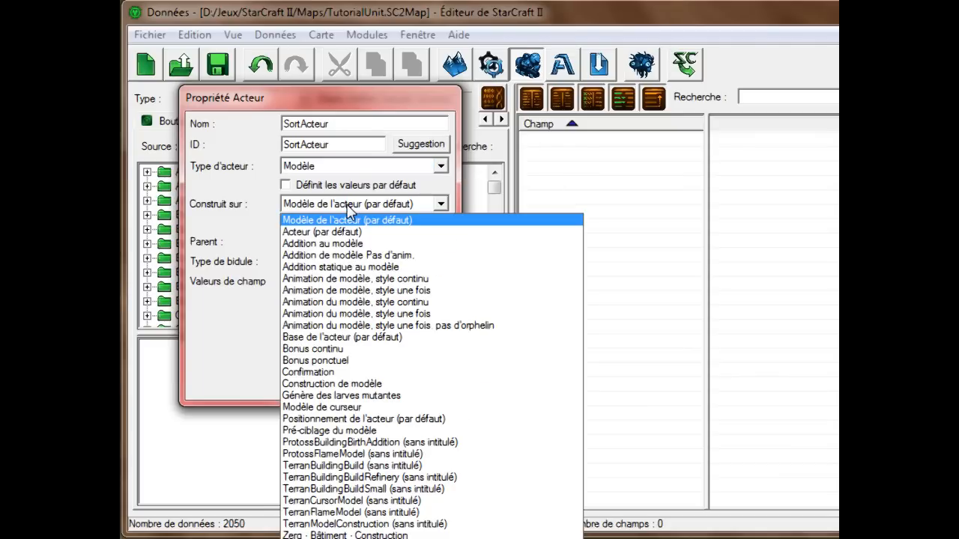
left_click(386, 291)
scroll(374, 291, "up", 1)
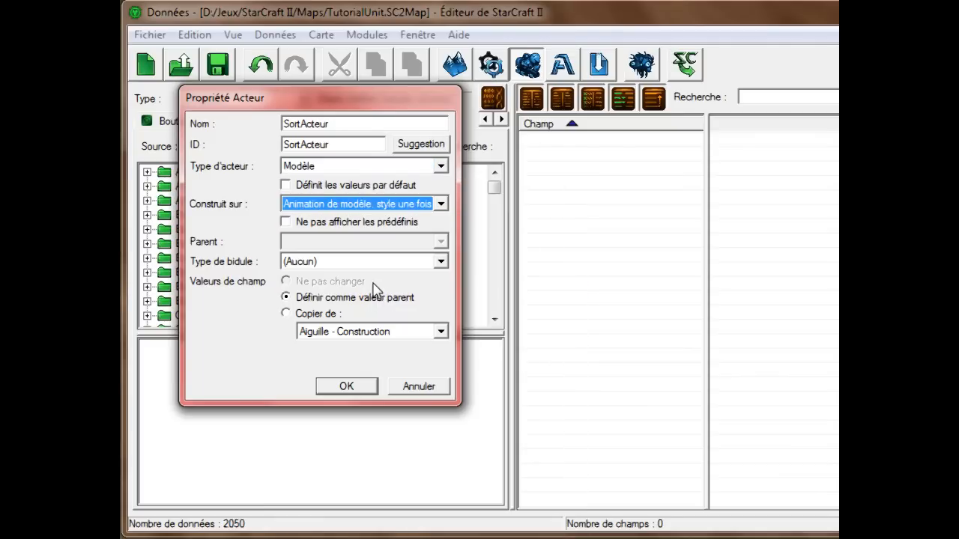
left_click(367, 264)
left_click(368, 262)
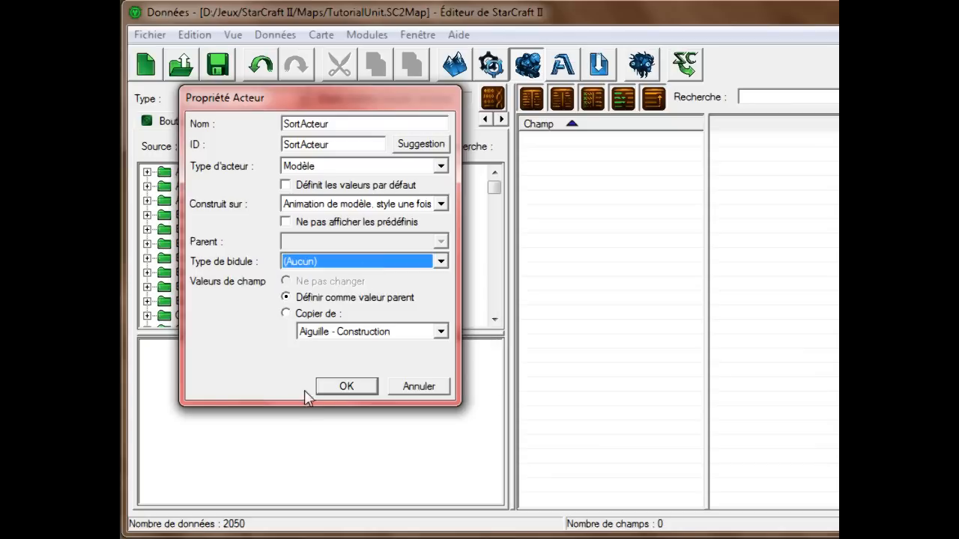
left_click(349, 389)
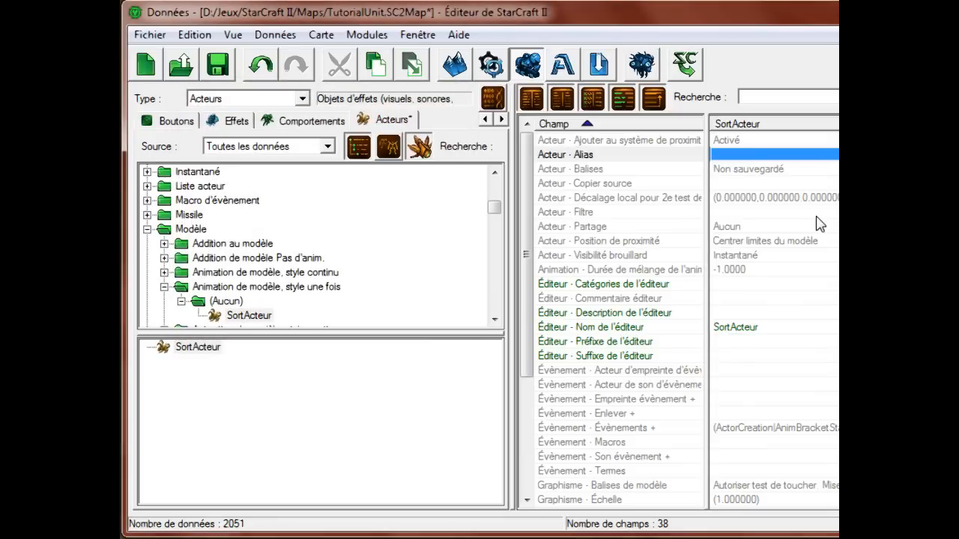
Set SortActeur's Graphisme - Modèle field to Canal de Nydus - Mort
scroll(816, 228, "down", 3)
scroll(813, 236, "up", 2)
scroll(810, 236, "down", 3)
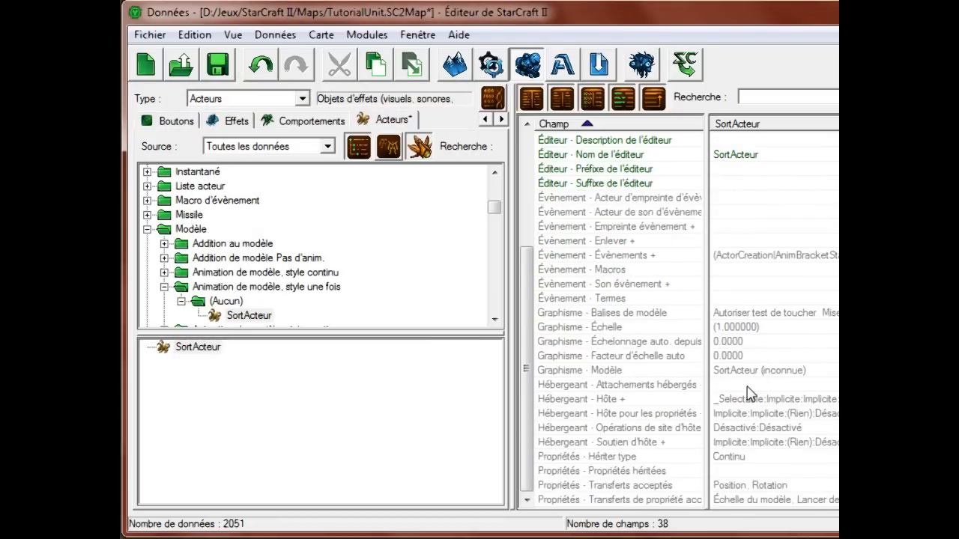
double_click(753, 370)
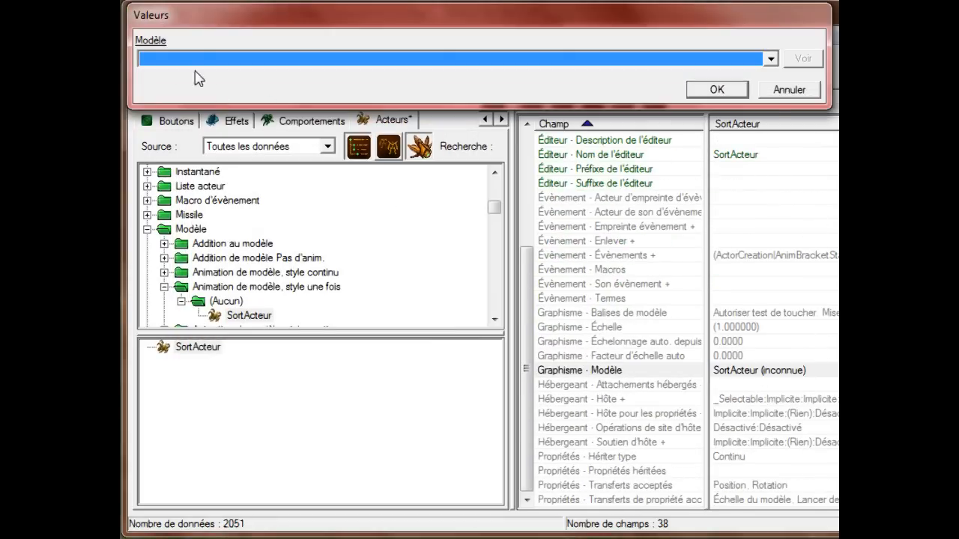
left_click(206, 63)
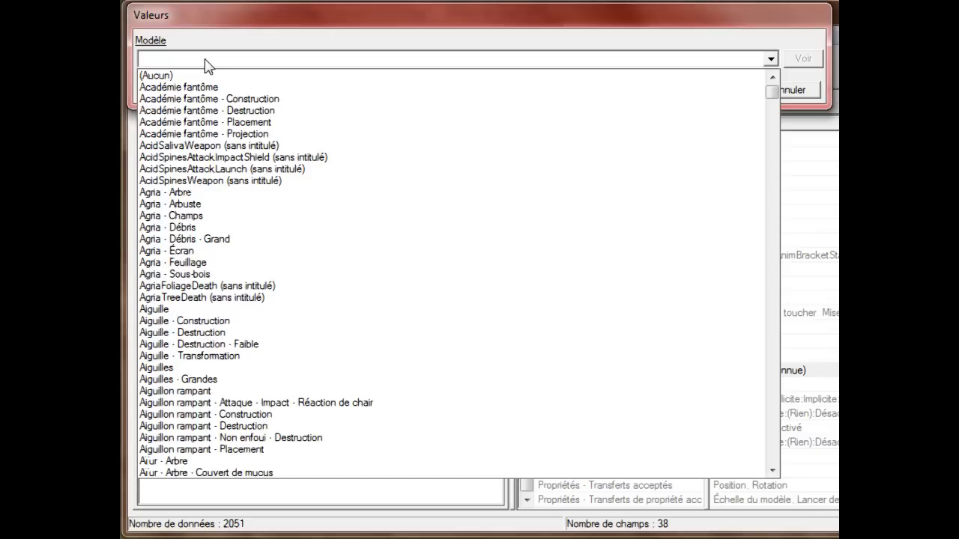
scroll(375, 237, "down", 5)
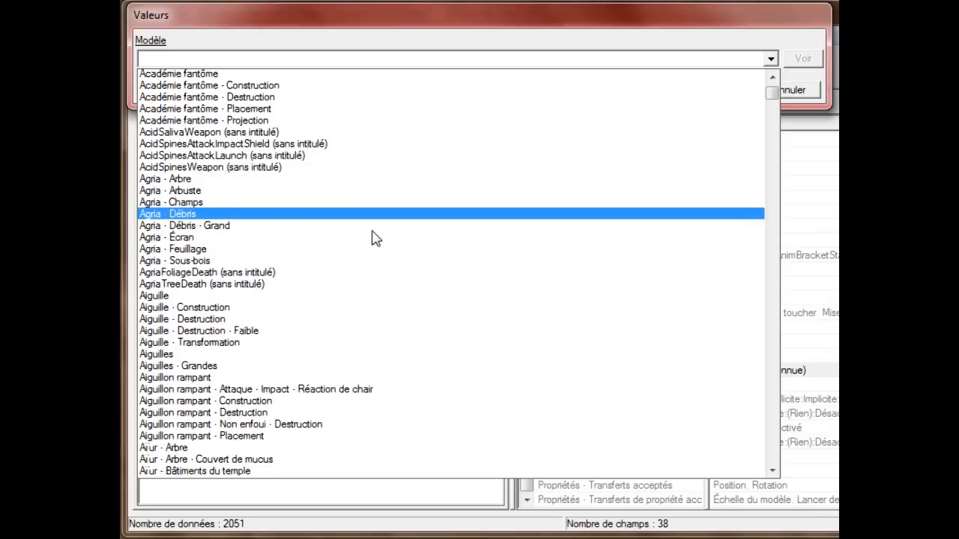
scroll(371, 240, "down", 5)
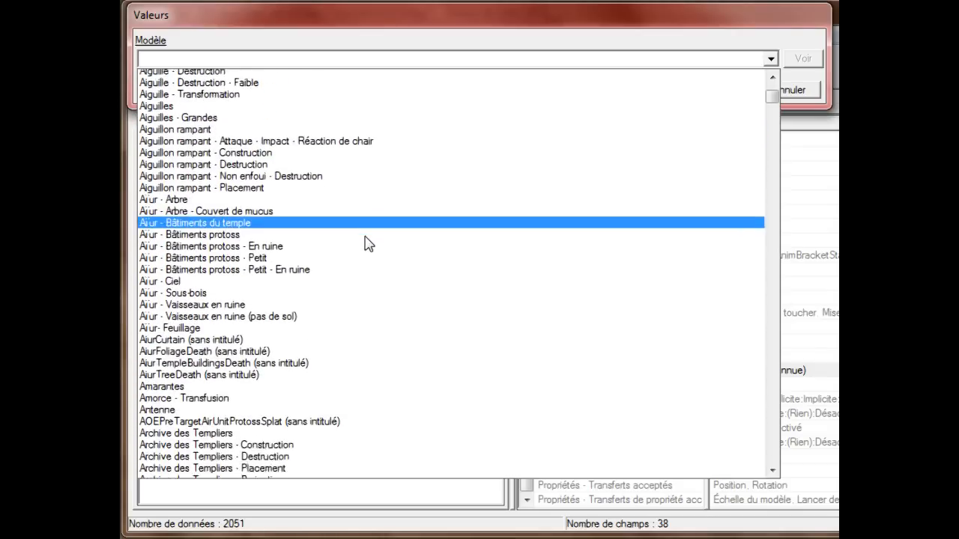
scroll(367, 243, "down", 4)
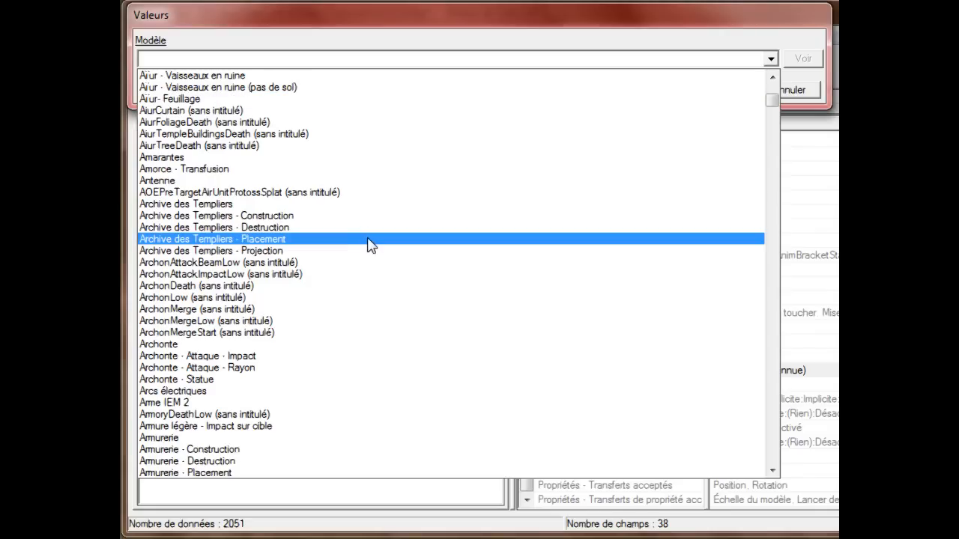
scroll(367, 242, "down", 2)
scroll(367, 241, "down", 6)
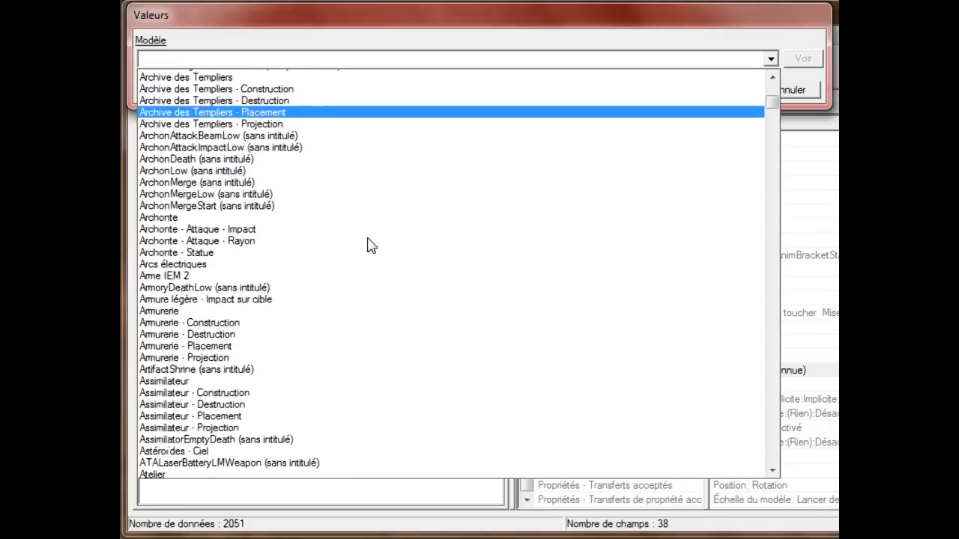
scroll(374, 253, "down", 7)
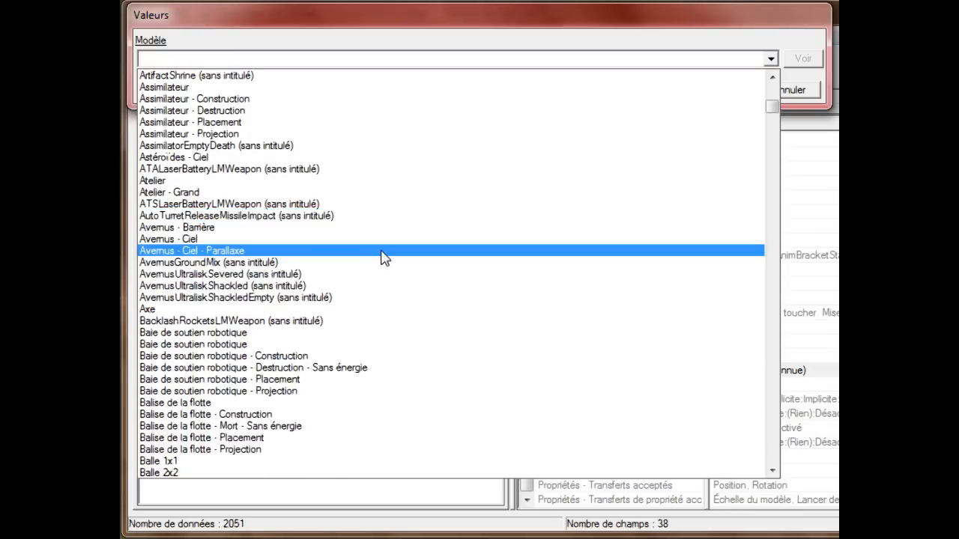
scroll(384, 258, "down", 3)
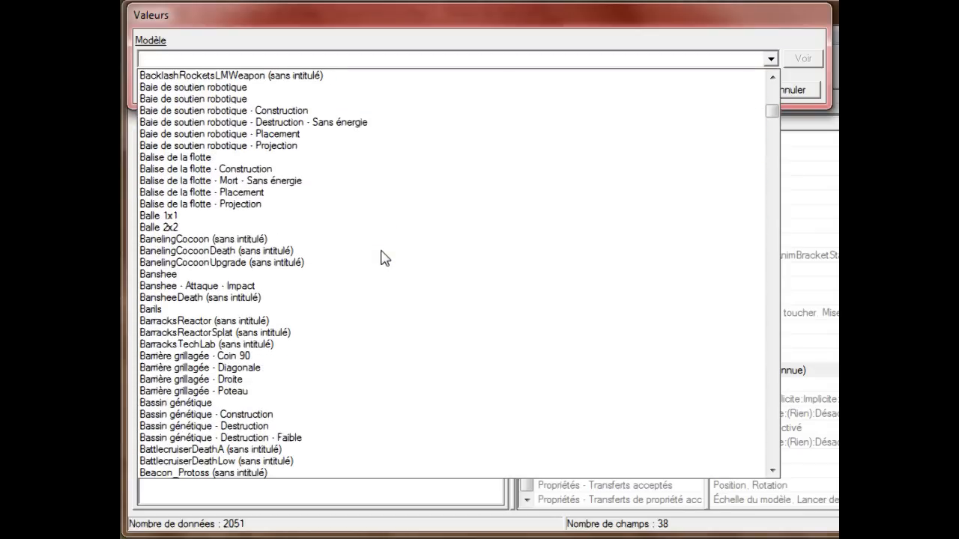
scroll(384, 257, "down", 16)
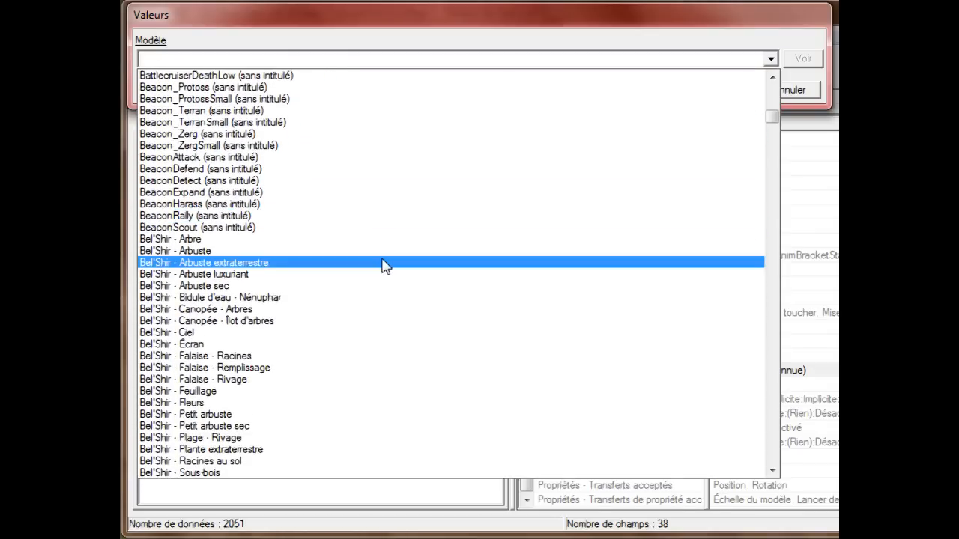
scroll(386, 304, "down", 5)
scroll(391, 307, "up", 1)
scroll(390, 307, "down", 5)
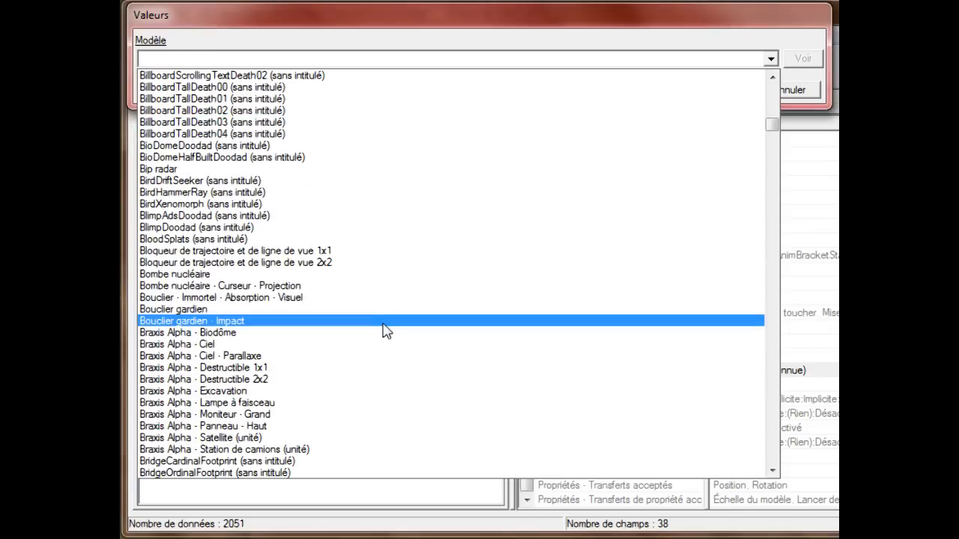
scroll(384, 330, "down", 3)
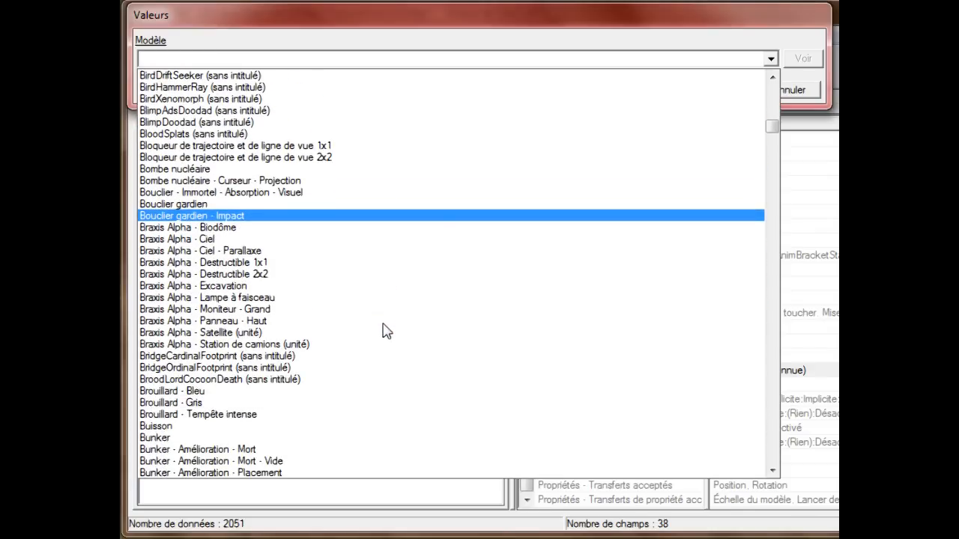
scroll(384, 330, "down", 6)
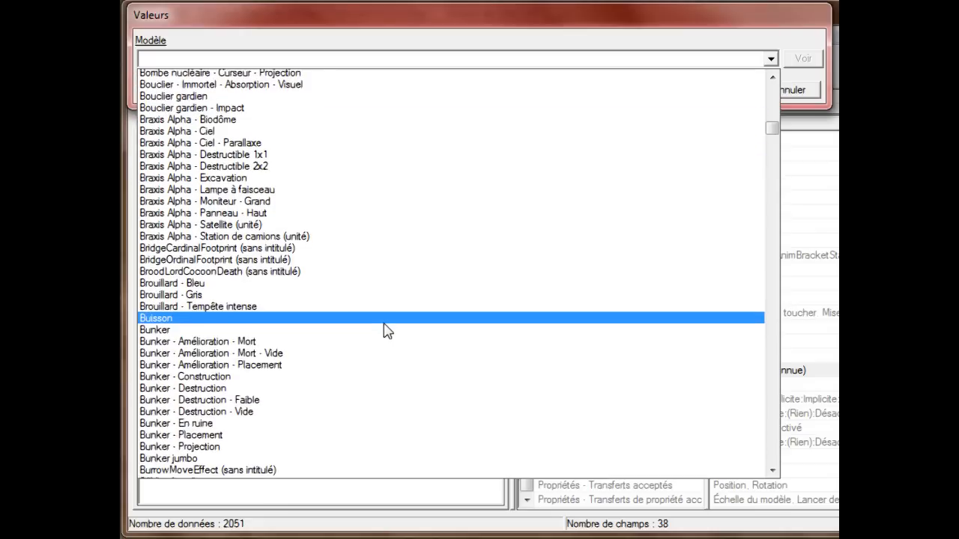
scroll(384, 330, "down", 3)
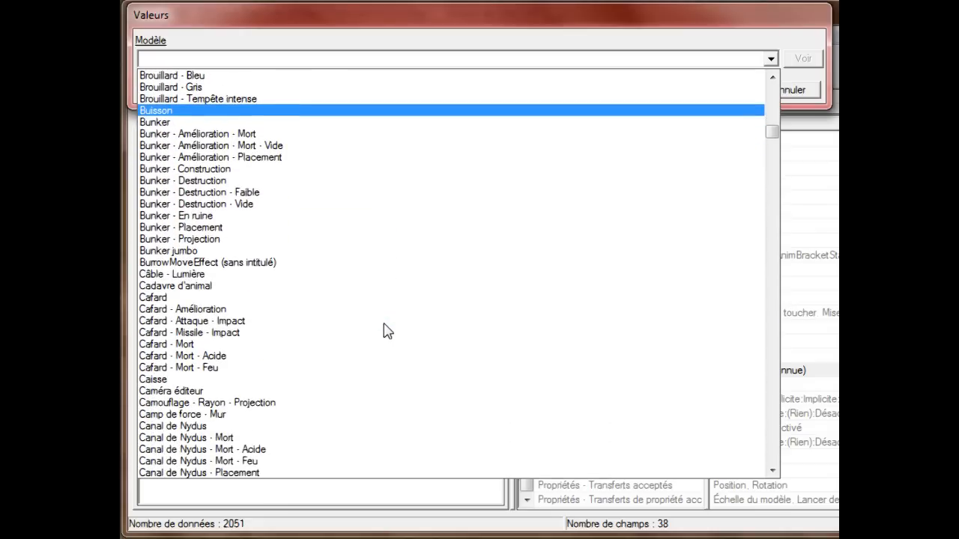
scroll(364, 351, "down", 3)
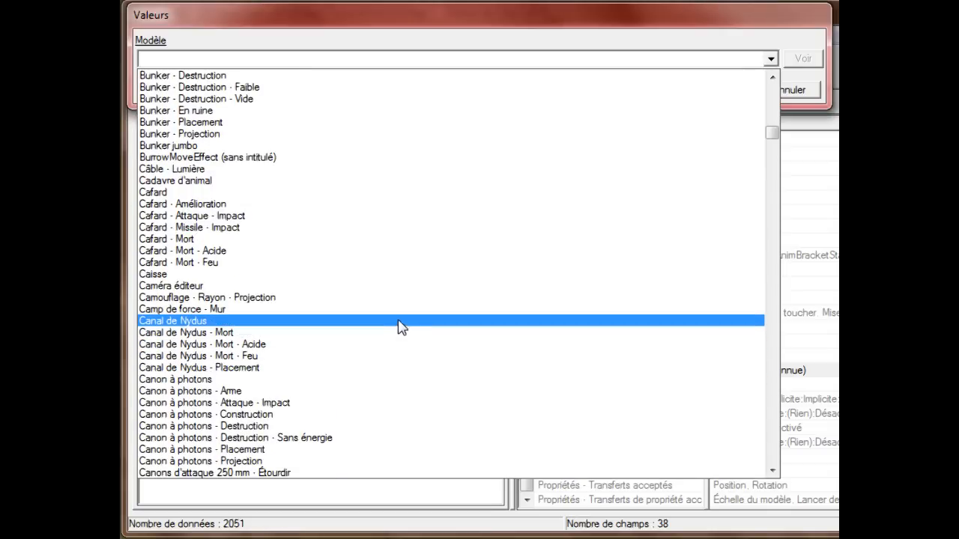
left_click(393, 334)
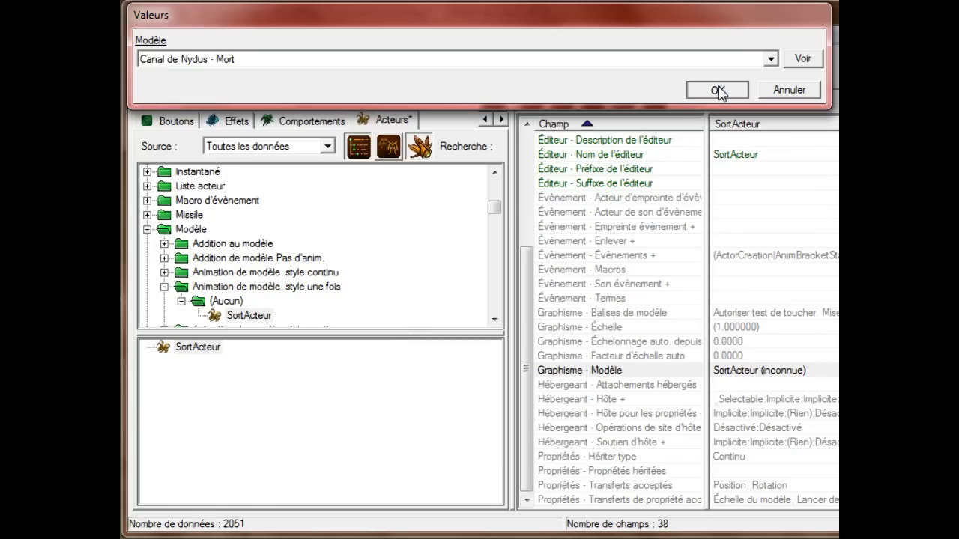
left_click(719, 90)
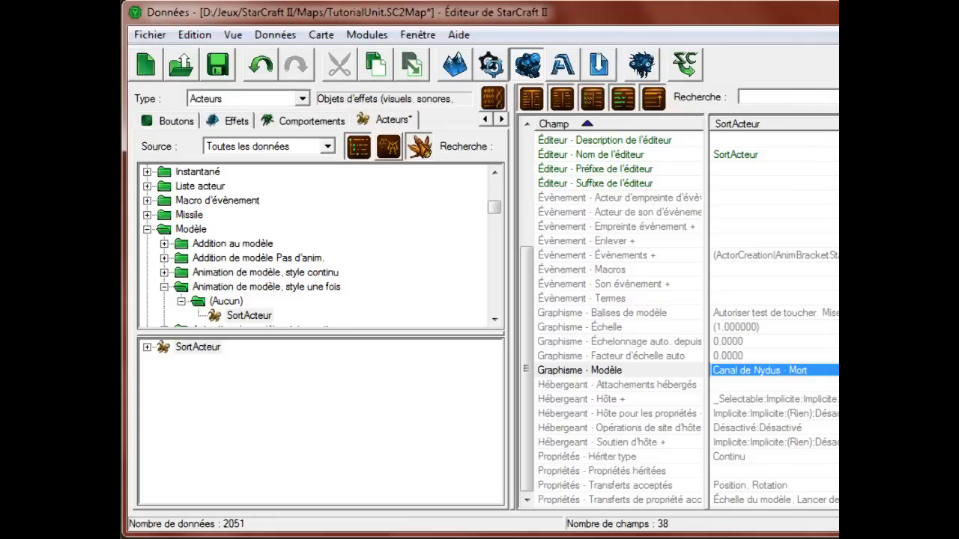
Preview the model file used by SortActeur's linked Canal de Nydus - Mort model, then close the preview and the value dialog
left_click(147, 347)
left_click(224, 375)
left_click(764, 398)
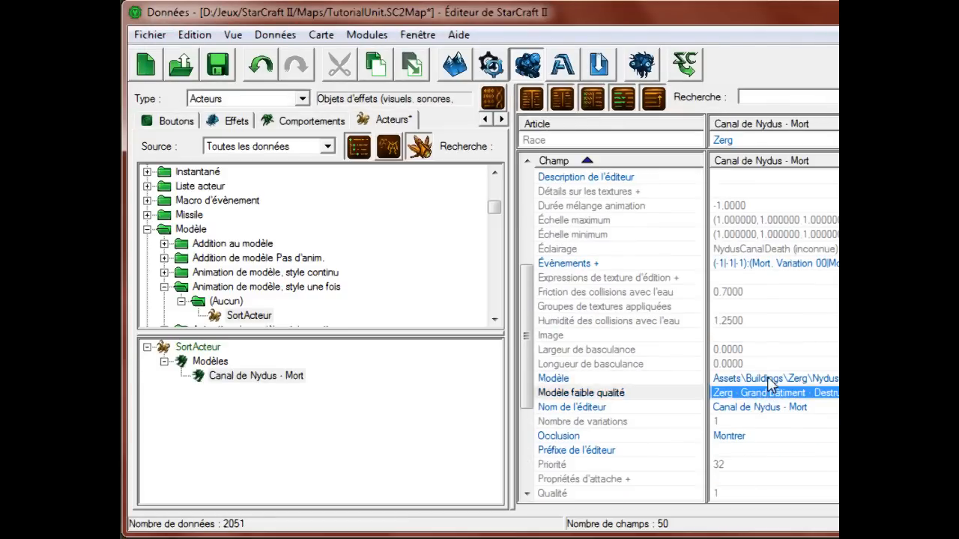
double_click(772, 379)
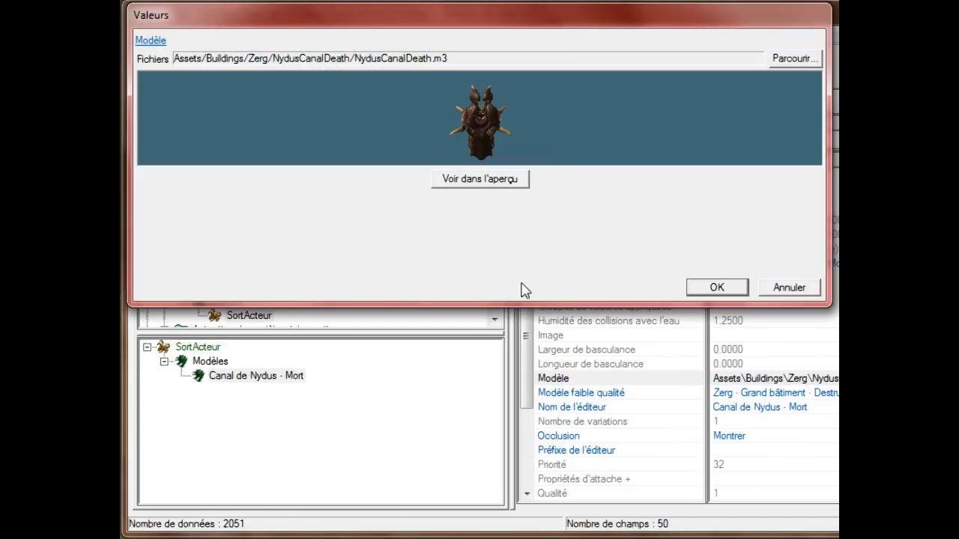
left_click(517, 185)
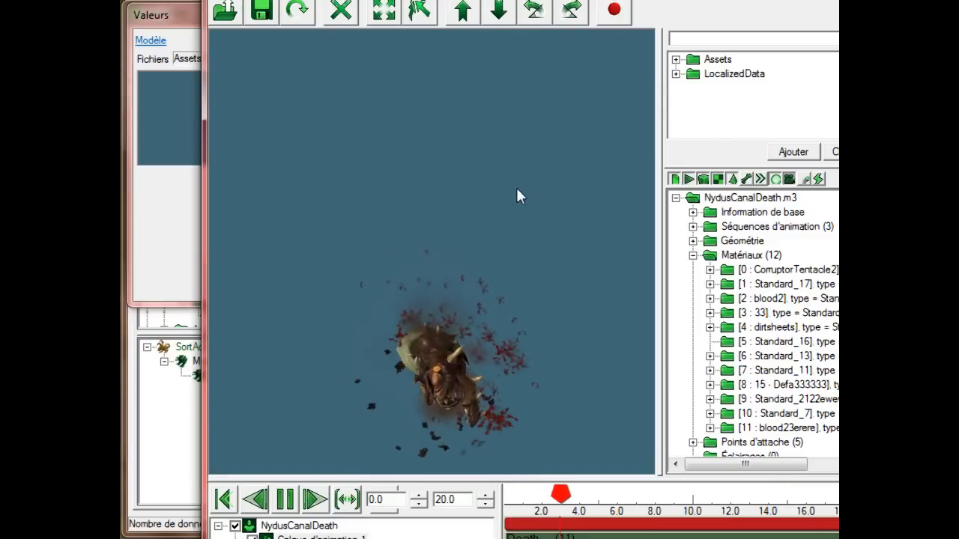
key("alt+F4")
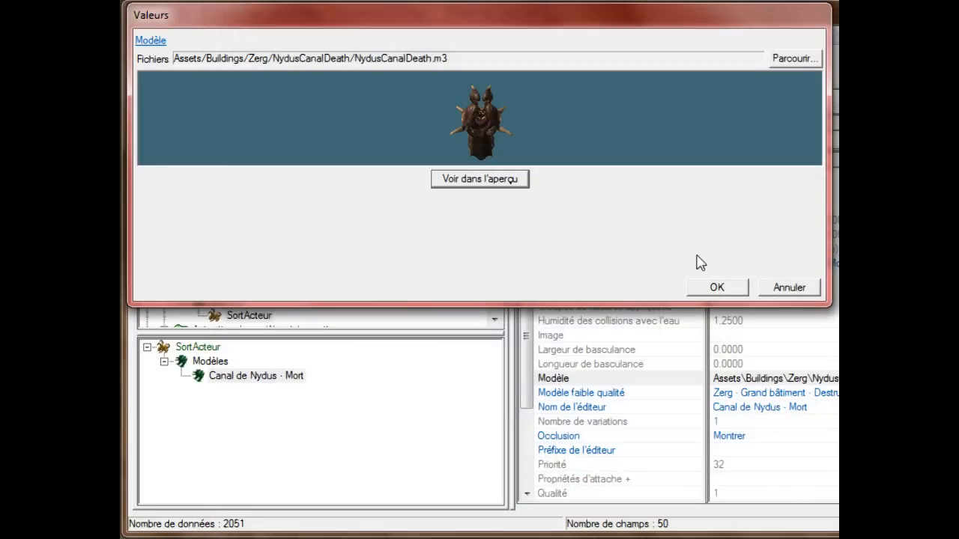
left_click(714, 284)
Open SortActeur's Évènement - Évènements field and add a new event after the ActorOrphan event
left_click(209, 361)
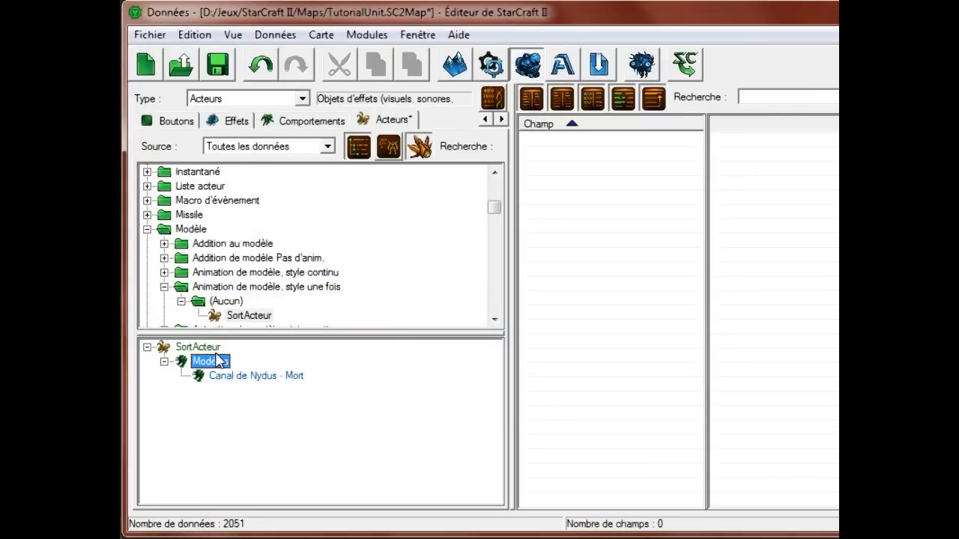
left_click(198, 347)
left_click(760, 341)
scroll(760, 341, "down", 4)
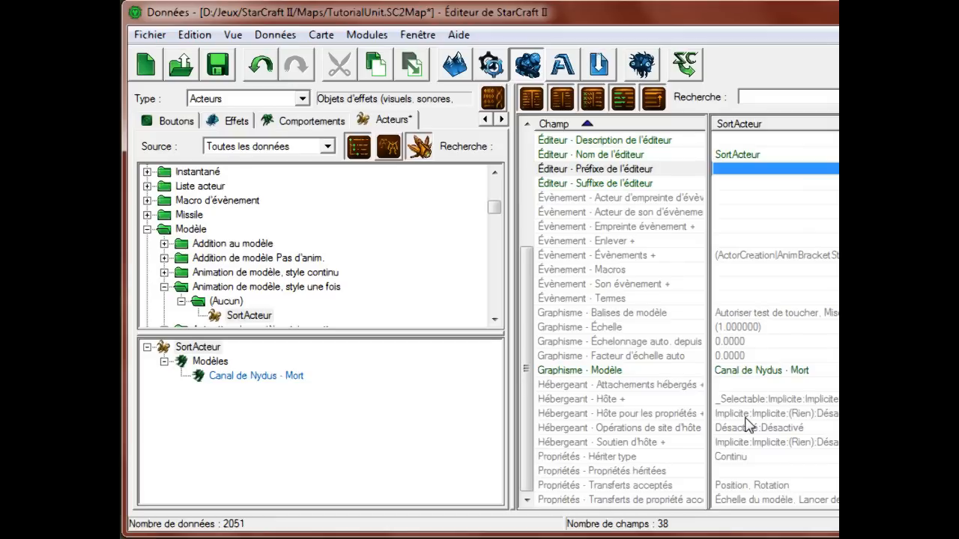
left_click(748, 328)
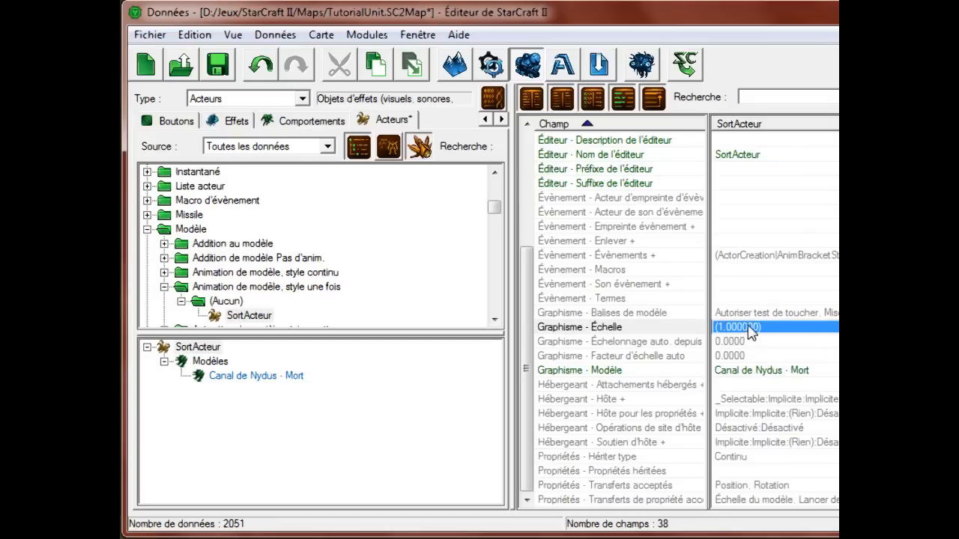
left_click(748, 254)
double_click(740, 252)
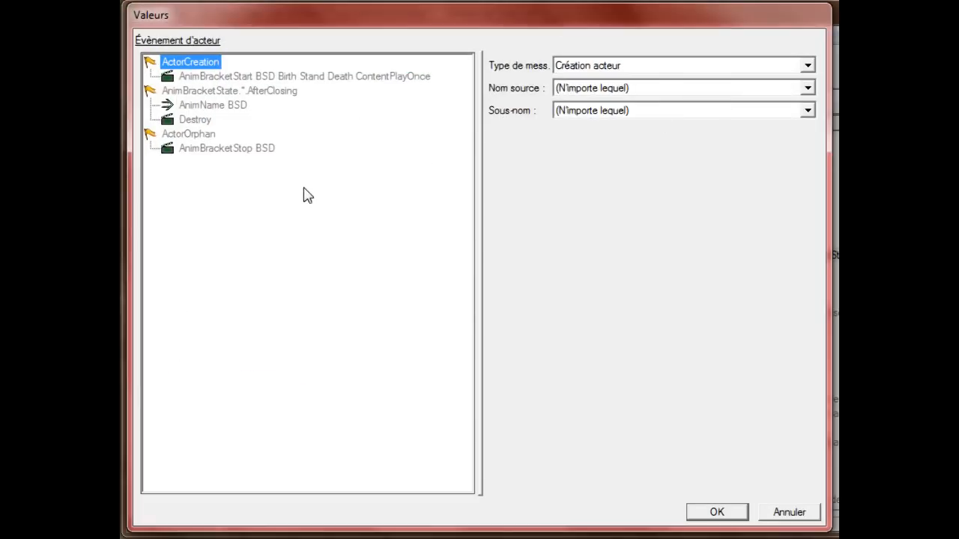
left_click(193, 134)
right_click(198, 133)
left_click(242, 142)
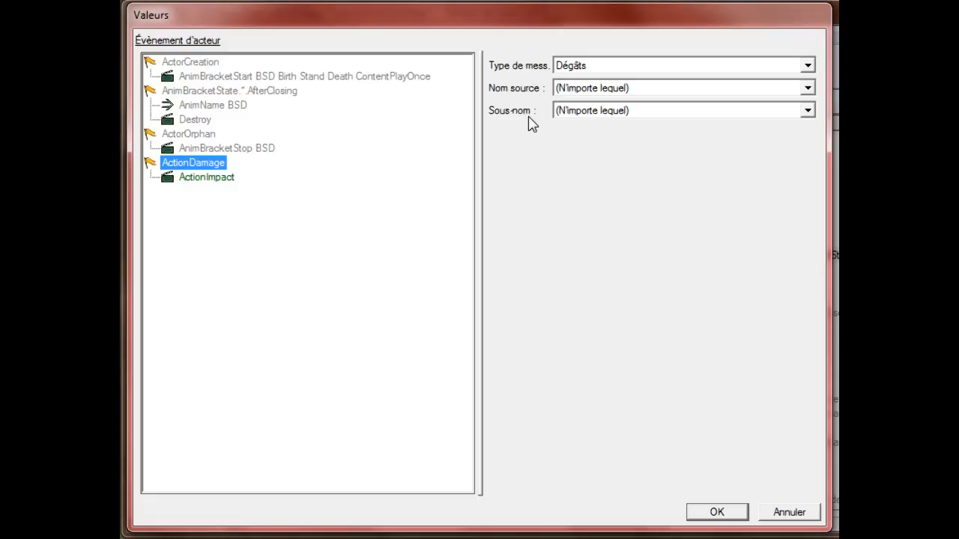
Set the new event's message type to Effet, its source name to SortZonePeriodique and its sub-name to Démarrer
left_click(591, 67)
left_click(594, 75)
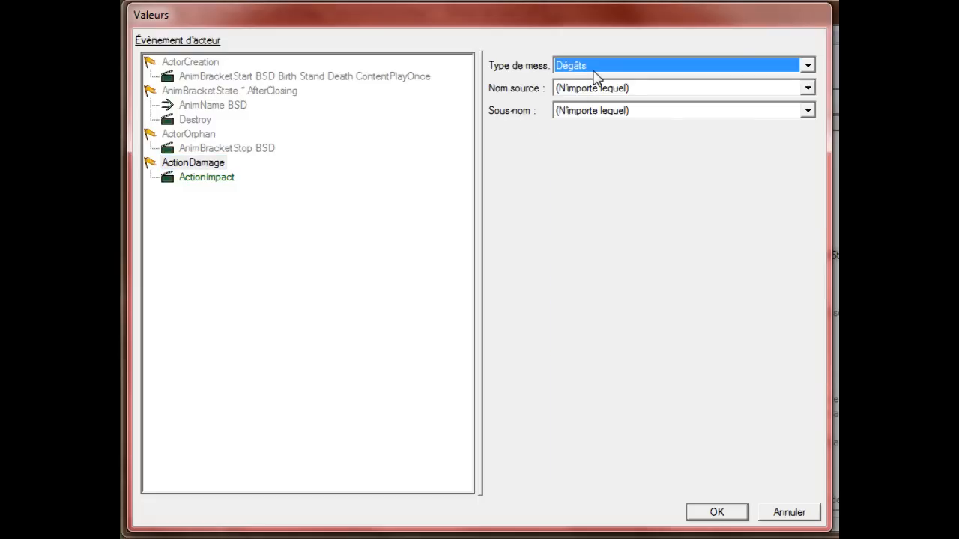
key("Down")
key("Down")
left_click(589, 88)
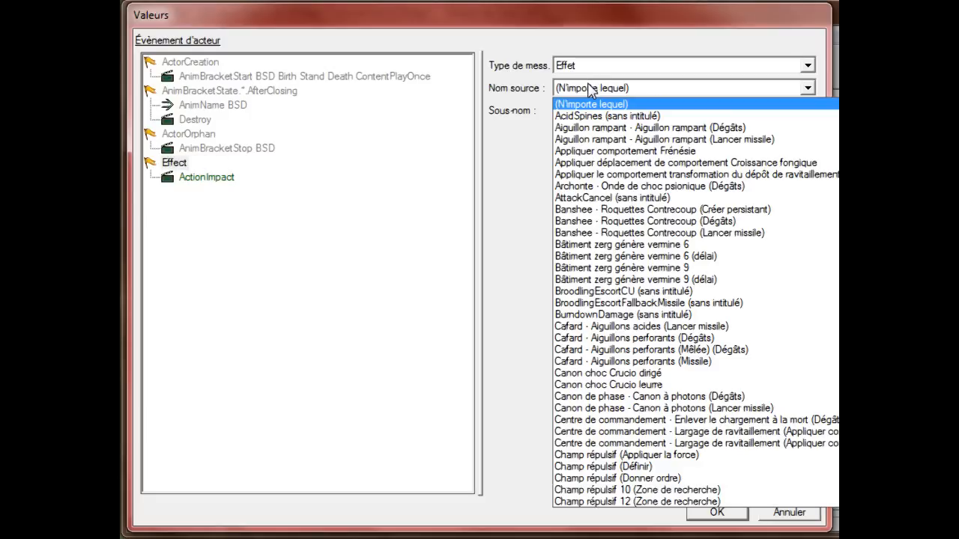
left_click(590, 88)
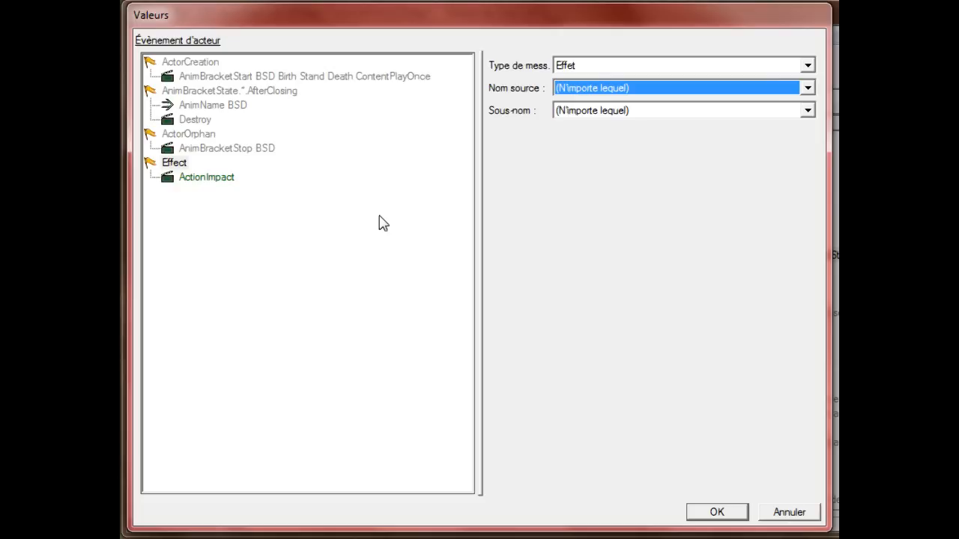
key("Down")
key("Down")
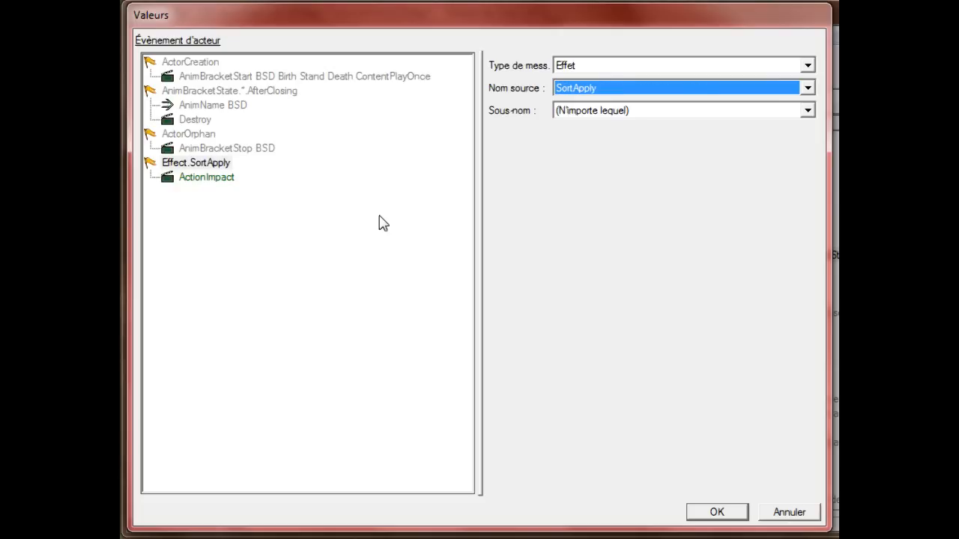
left_click(619, 87)
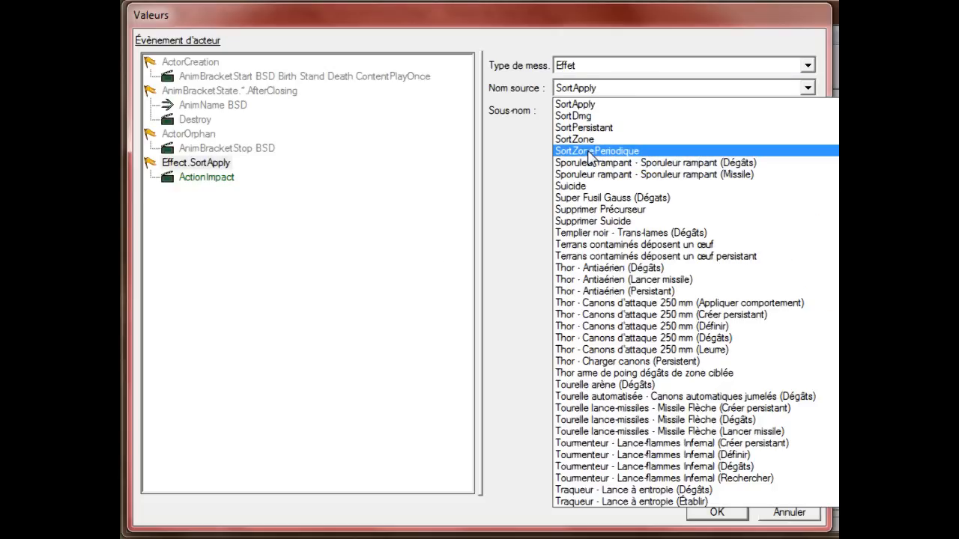
left_click(589, 153)
left_click(594, 113)
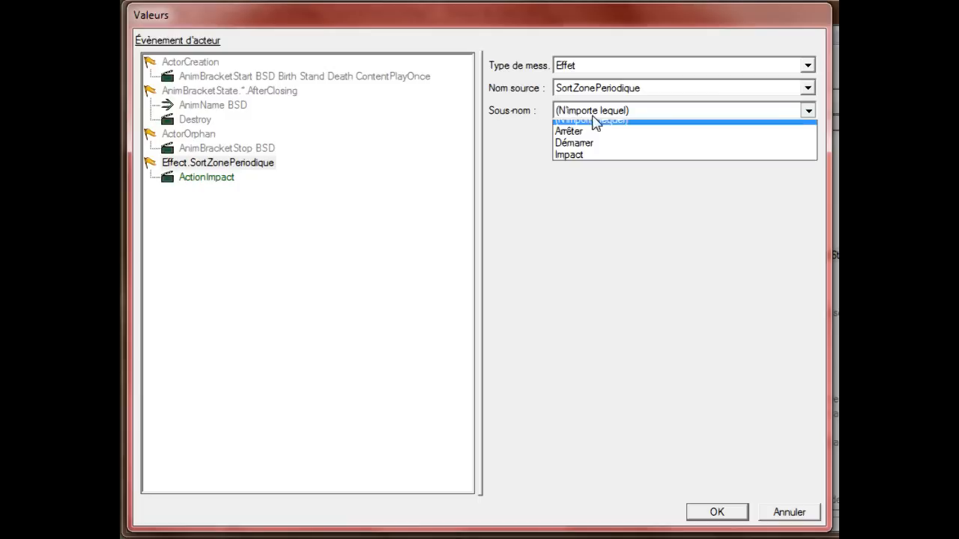
left_click(585, 151)
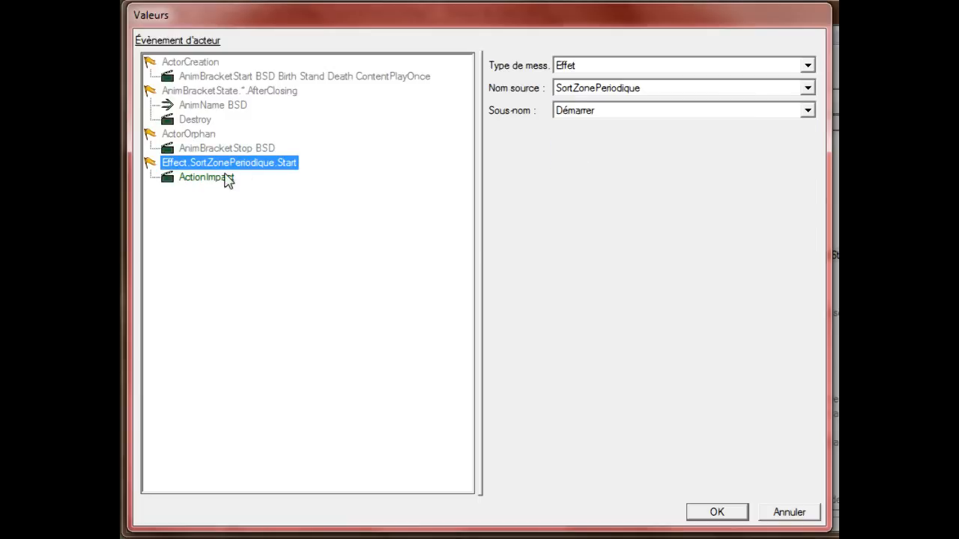
Set the action under the SortZonePeriodique start event to Créer, accept the events and save the map
left_click(226, 176)
left_click(620, 88)
left_click(666, 198)
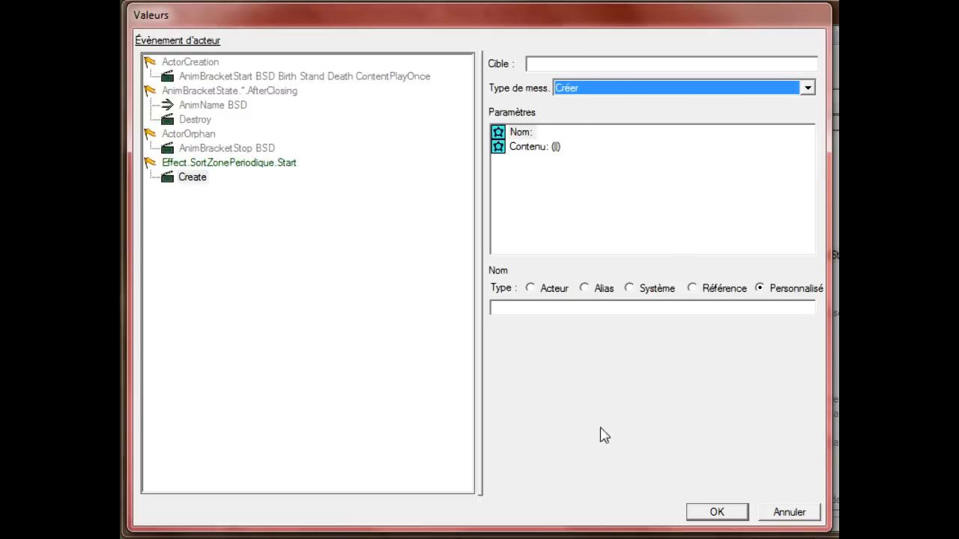
left_click(696, 513)
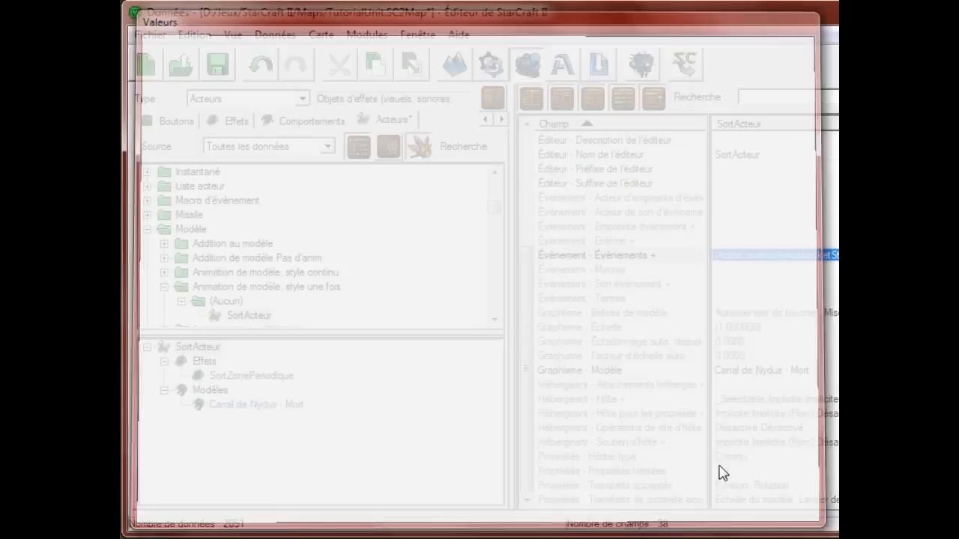
left_click(776, 284)
key("ctrl+s")
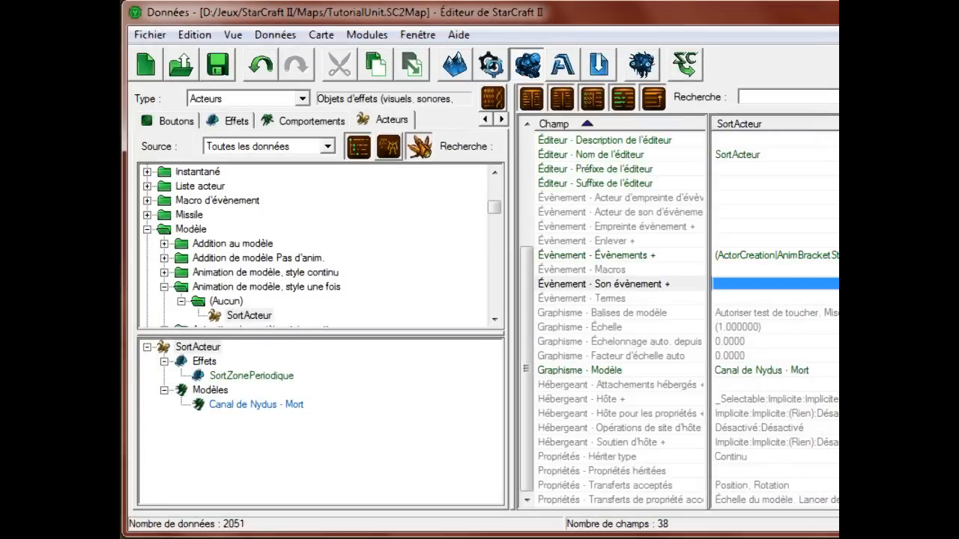
Start a new actor, name it SortSon and generate the matching suggested ID
left_click(255, 315)
right_click(340, 306)
left_click(385, 317)
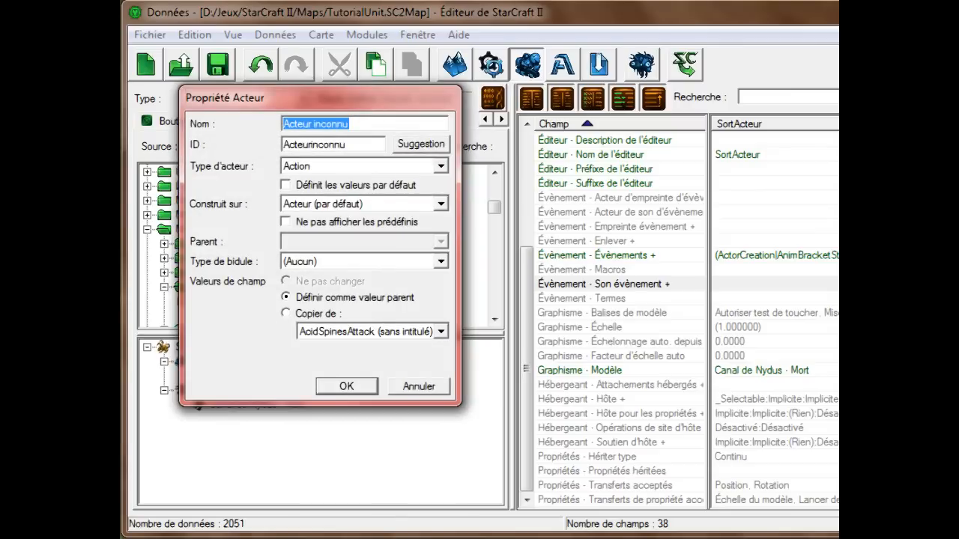
type("Sort")
left_click(439, 137)
Create the SortSon actor with type Son, based on Son une fois
left_click(403, 168)
left_click(402, 167)
key("s")
key("s")
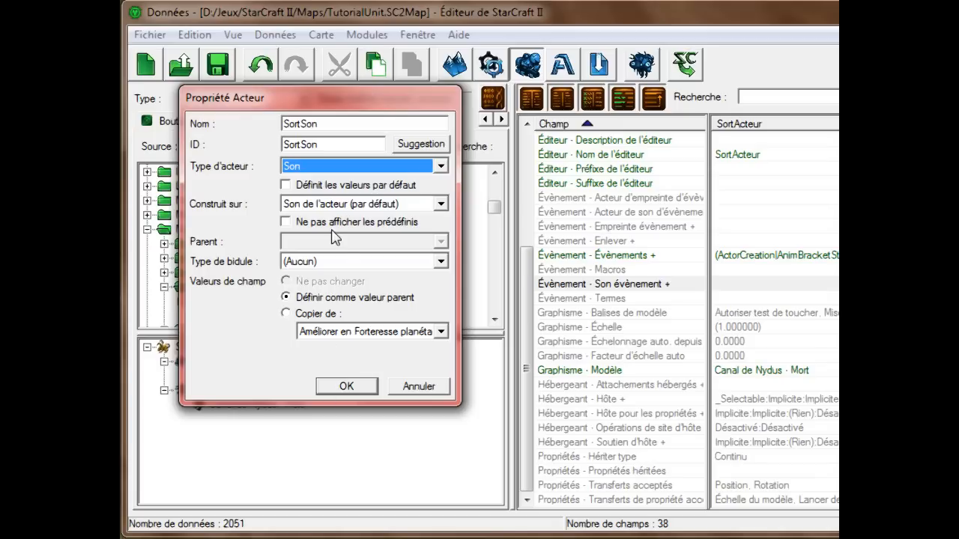
left_click(340, 205)
left_click(330, 301)
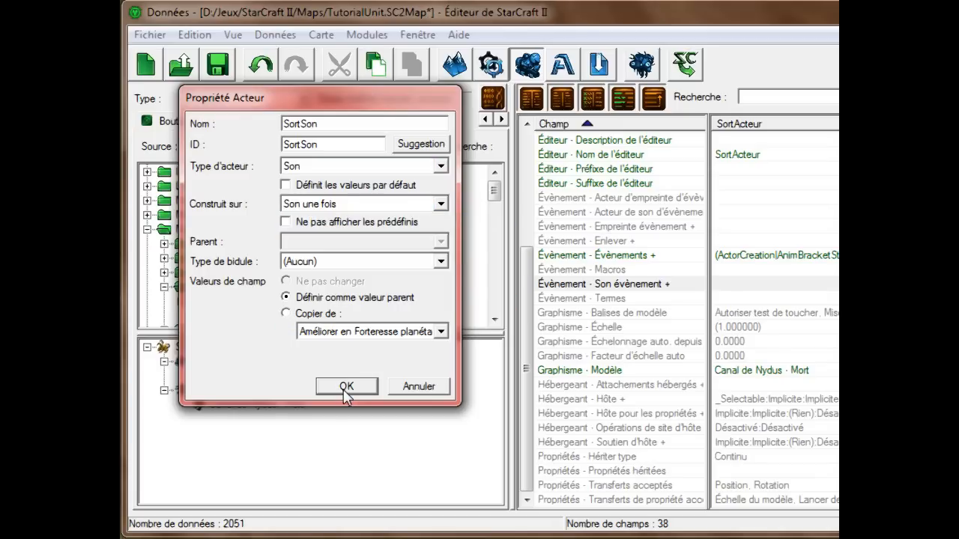
left_click(346, 387)
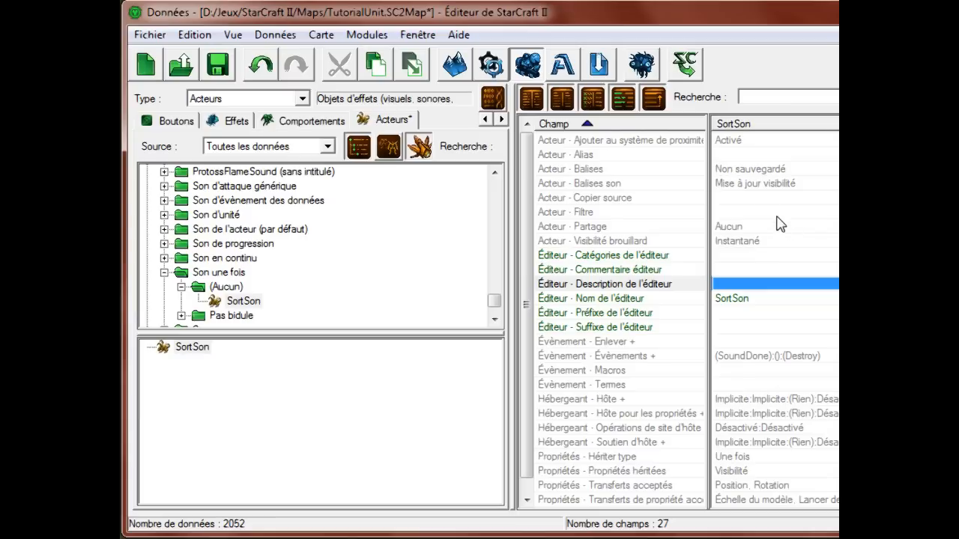
Set SortSon's Son - Son field to Nydus_ConstructionPeek
scroll(771, 177, "down", 1)
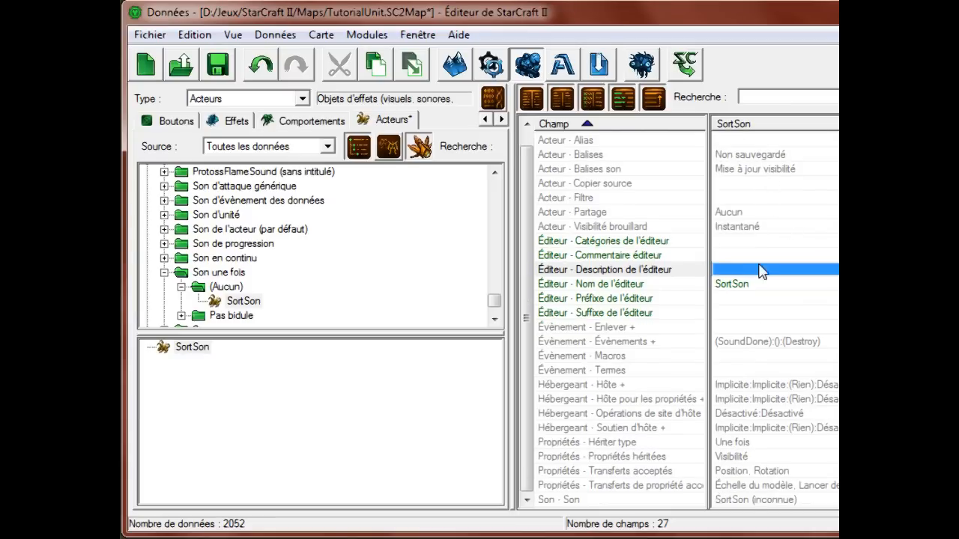
left_click(741, 500)
double_click(742, 500)
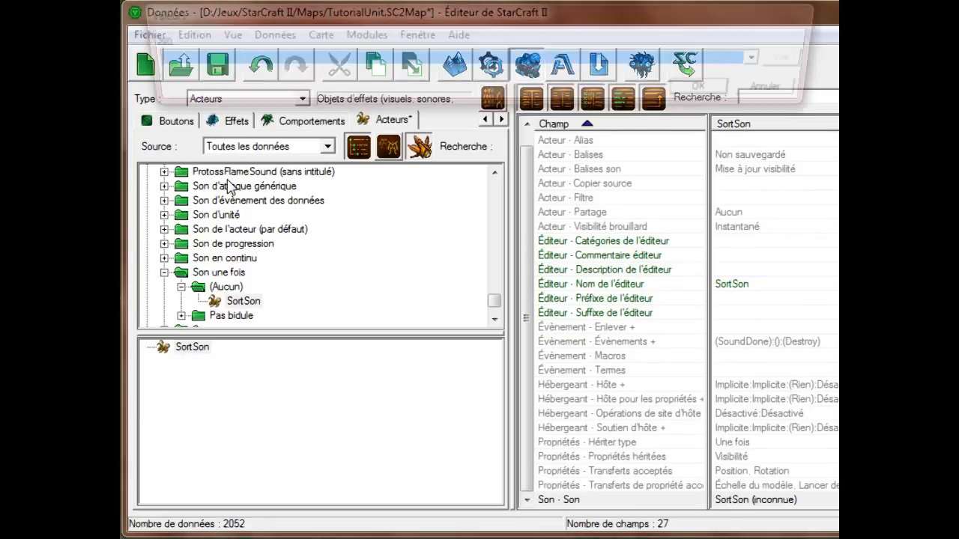
left_click(225, 64)
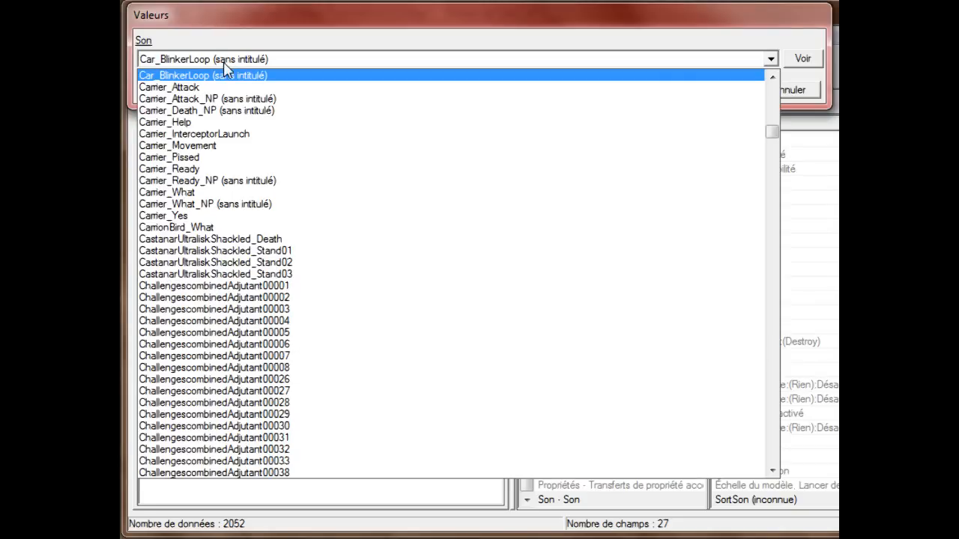
scroll(258, 153, "down", 9)
scroll(262, 160, "down", 5)
scroll(257, 160, "up", 14)
left_click(297, 75)
type("ny")
left_click(298, 65)
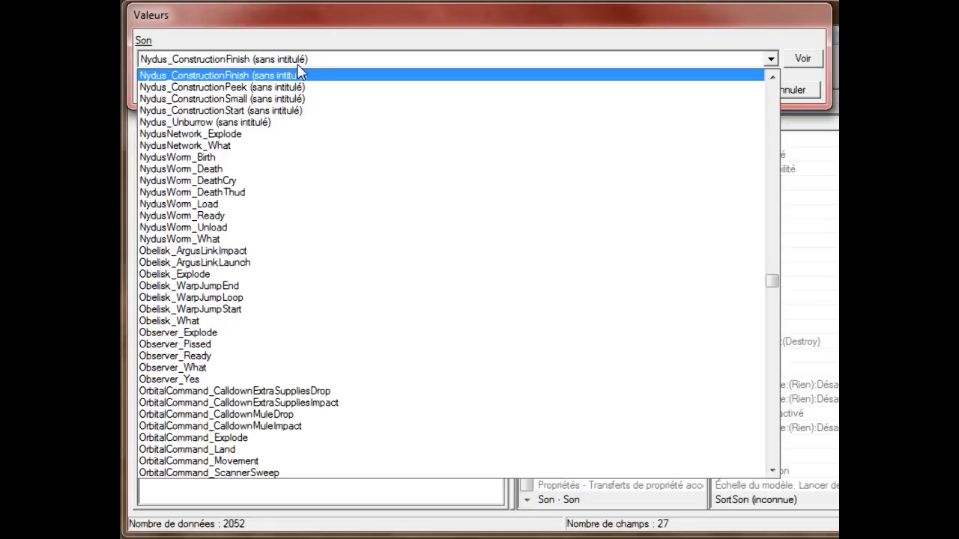
left_click(301, 88)
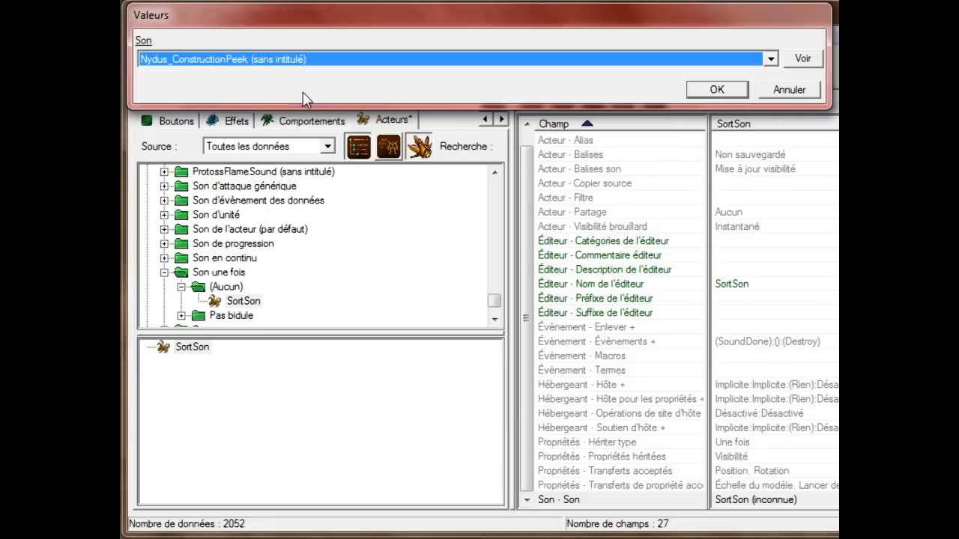
left_click(724, 86)
Play the in-game preview of the linked Nydus_ConstructionPeek sound's Ressources son, then cancel the value dialog
left_click(148, 347)
left_click(212, 376)
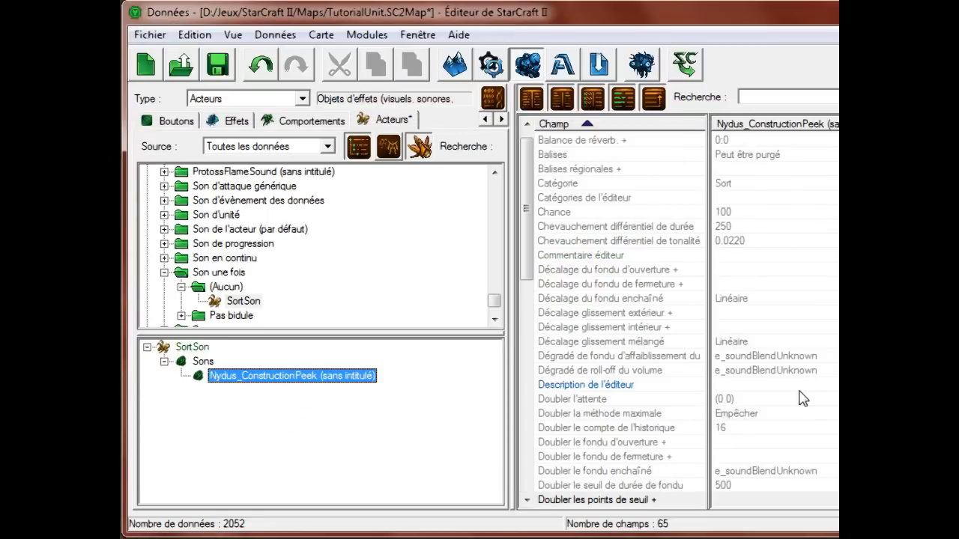
scroll(799, 417, "down", 8)
scroll(798, 416, "down", 5)
double_click(796, 413)
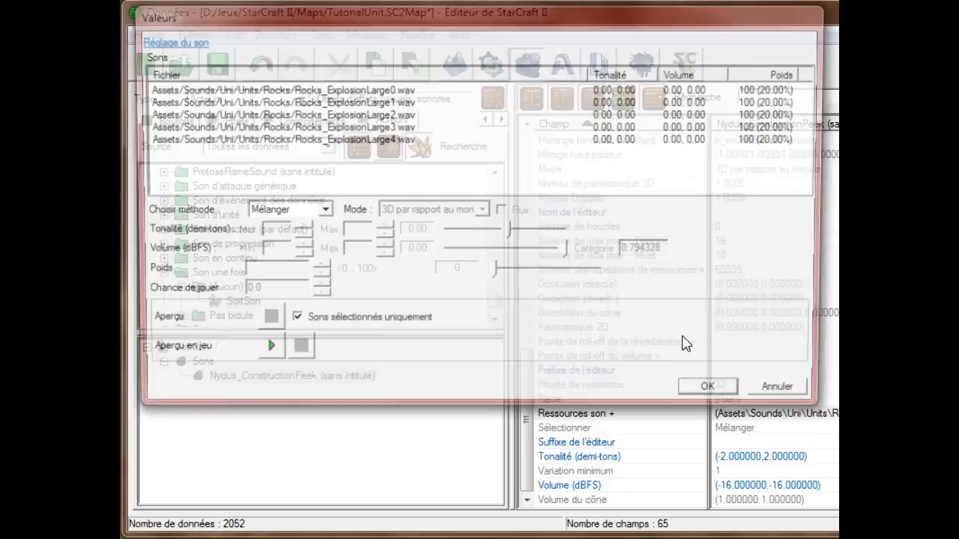
left_click(263, 353)
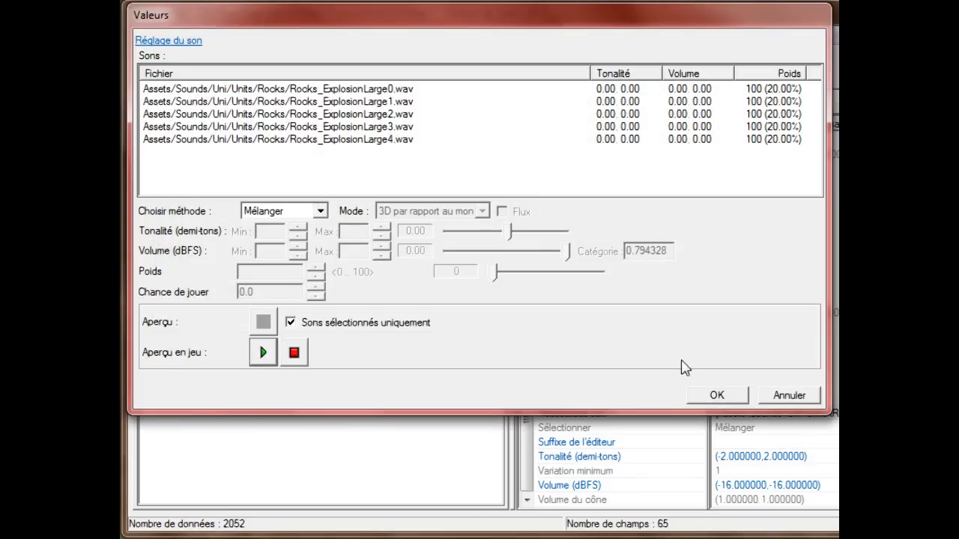
left_click(788, 395)
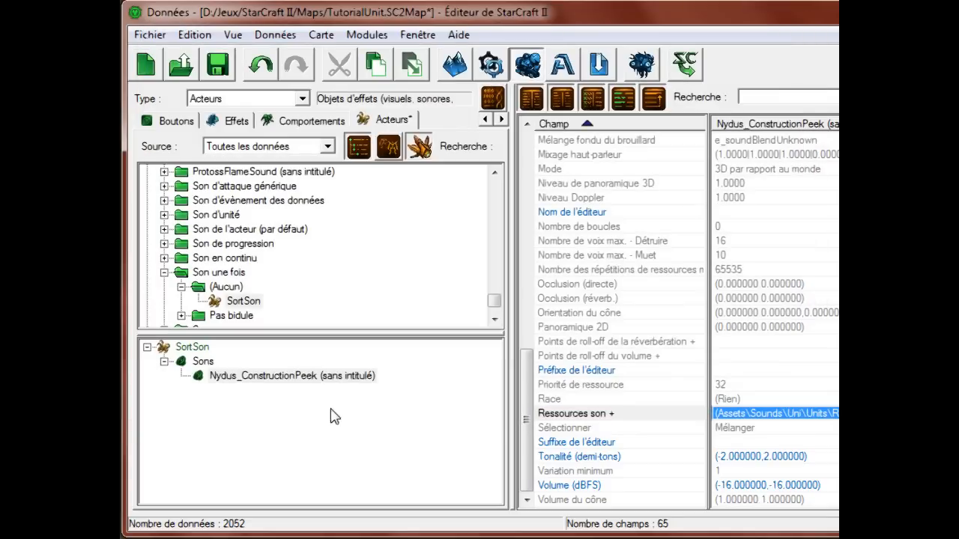
Change SortSon's Son - Son field to Nydus_ConstructionFinish and save the map
left_click(192, 347)
double_click(570, 485)
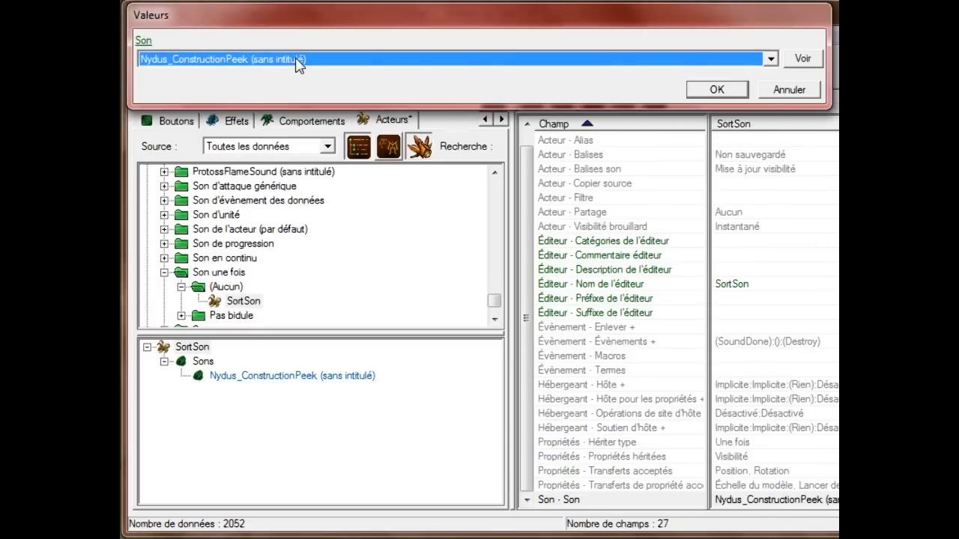
left_click(297, 64)
scroll(300, 65, "up", 1)
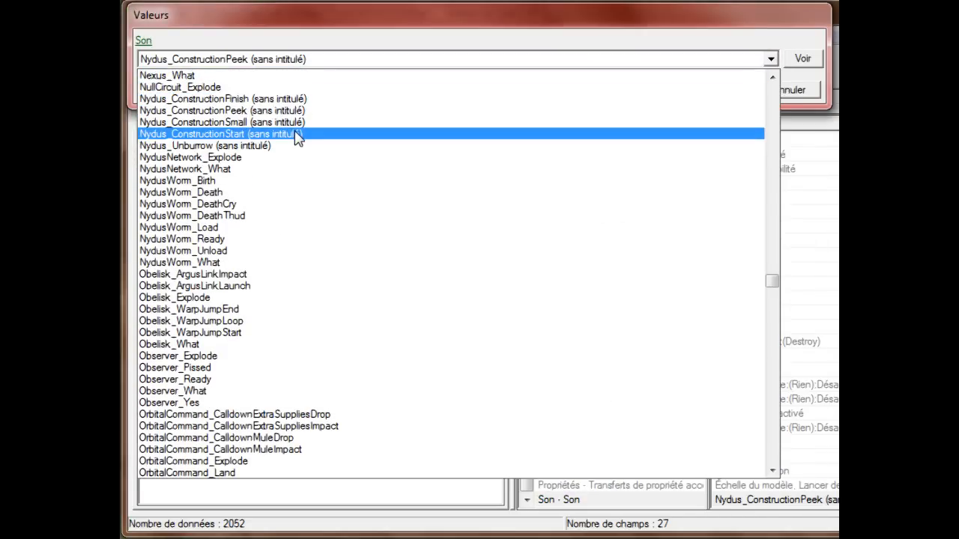
left_click(303, 98)
left_click(700, 90)
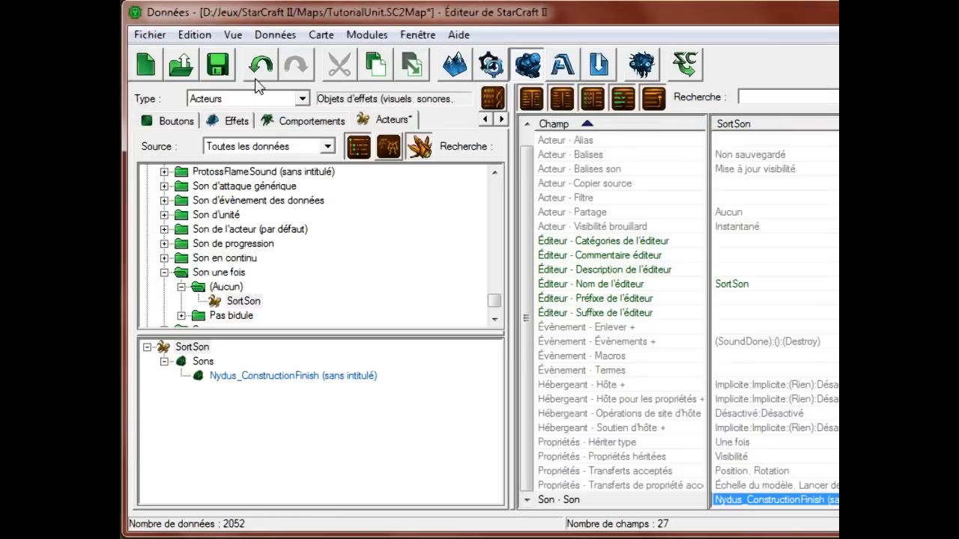
left_click(218, 65)
Play the in-game preview of the linked Nydus_ConstructionFinish sound's Ressources son, cancel the value dialog and save the map
left_click(243, 376)
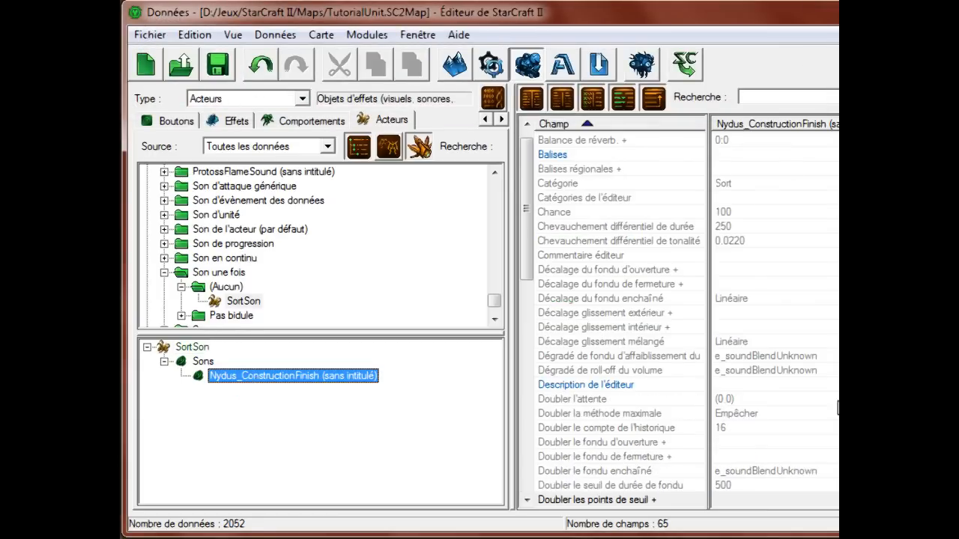
scroll(838, 420, "down", 13)
left_click(778, 487)
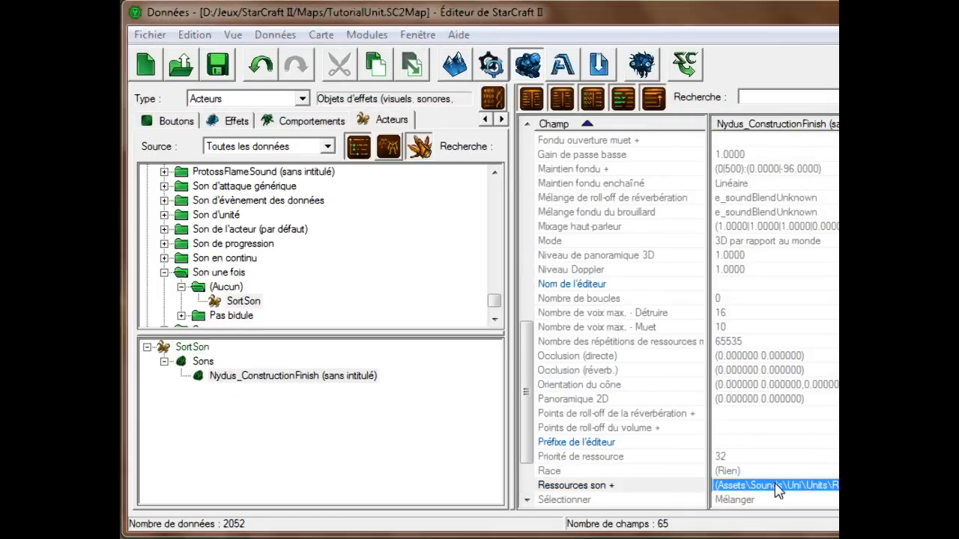
double_click(777, 487)
left_click(263, 354)
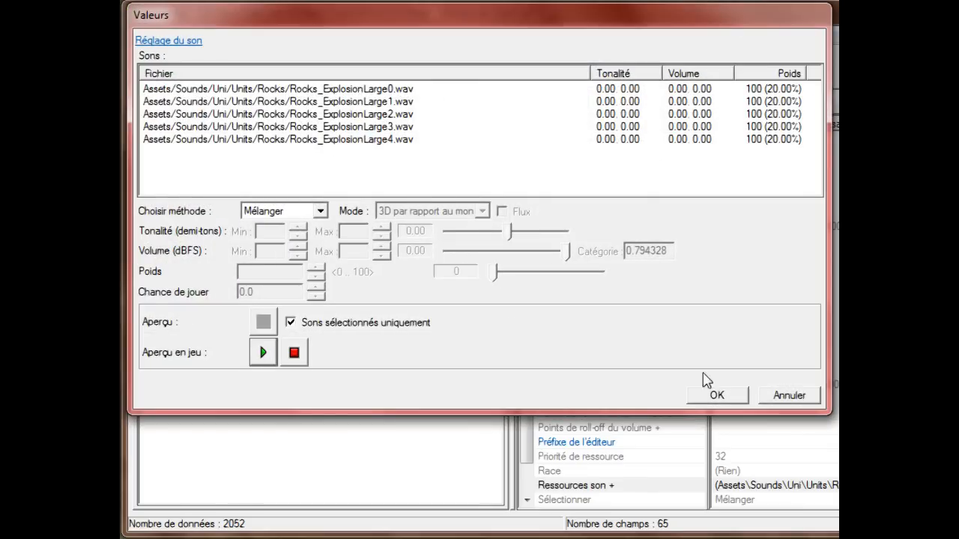
left_click(801, 395)
left_click(219, 68)
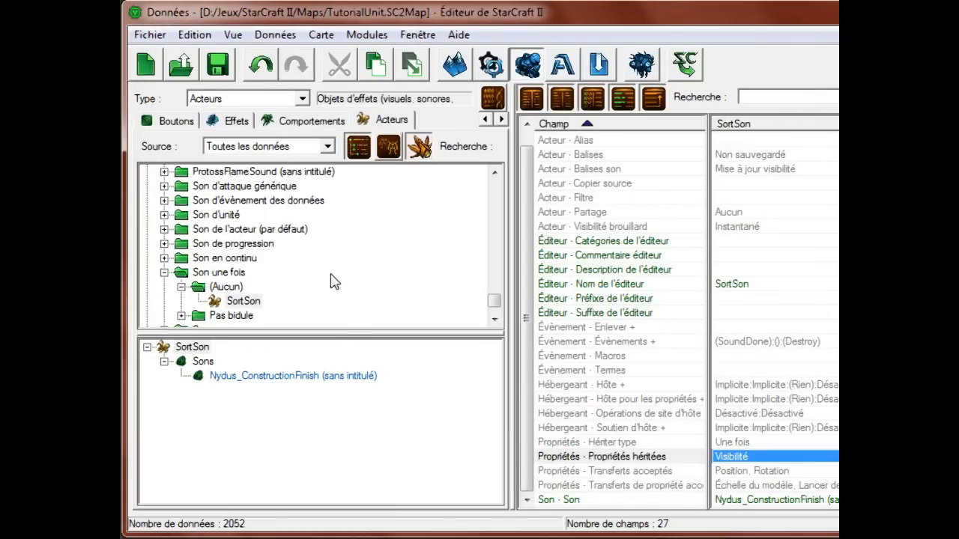
Save the map, open SortSon's Évènements field and add an actor event with the message type Effet
left_click(218, 69)
left_click(731, 440)
double_click(761, 343)
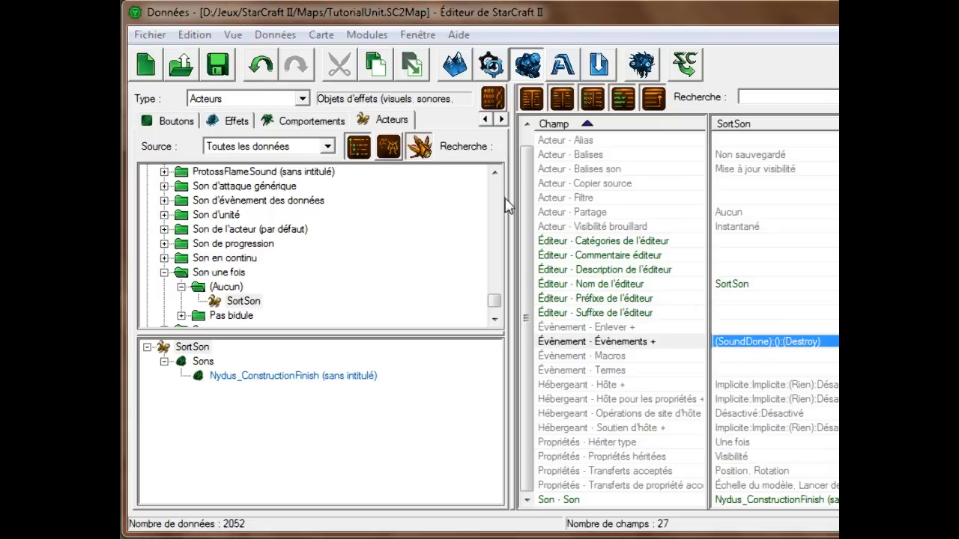
right_click(187, 68)
left_click(250, 76)
double_click(608, 68)
scroll(608, 69, "down", 3)
Set the new event's source name to SortZonePeriodique and its sub-name to Démarrer
left_click(611, 87)
left_click(615, 85)
key("s")
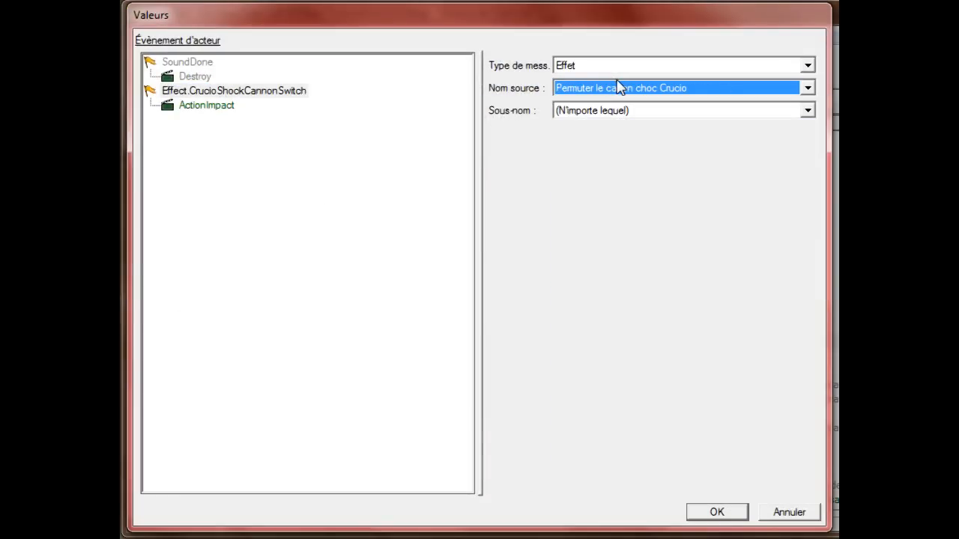
scroll(619, 87, "down", 3)
scroll(619, 87, "down", 3)
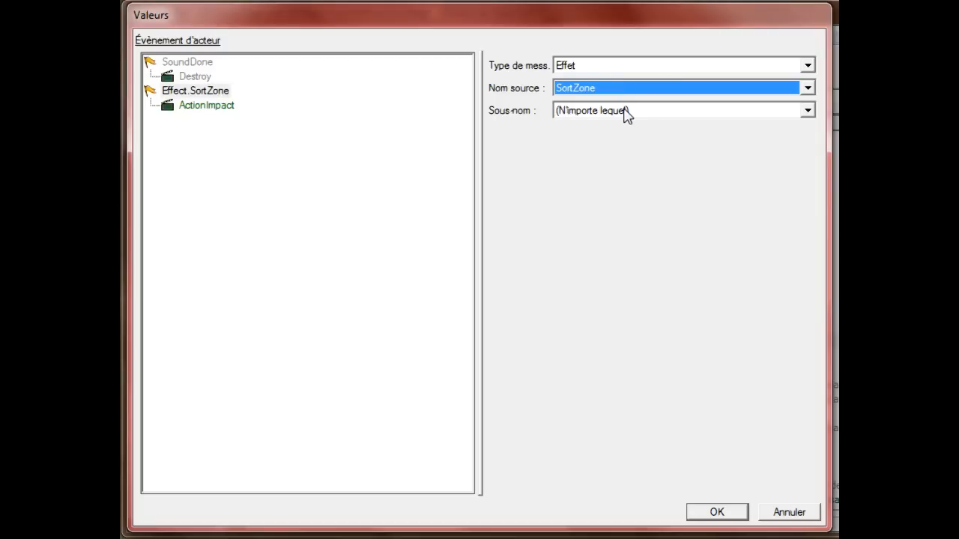
left_click(625, 111)
left_click(586, 149)
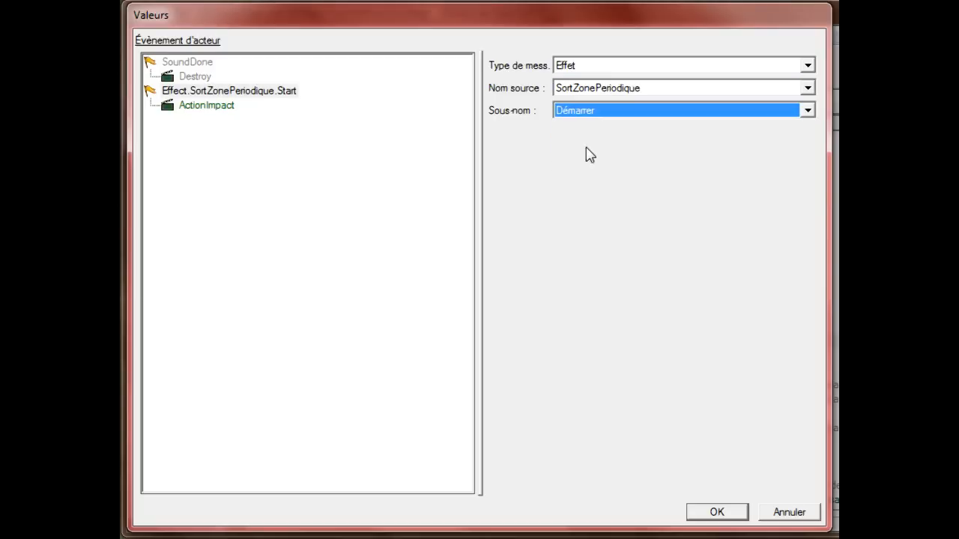
Set the SortZonePeriodique event's action to Créer, confirm the values and save the map
left_click(207, 106)
scroll(592, 100, "up", 2)
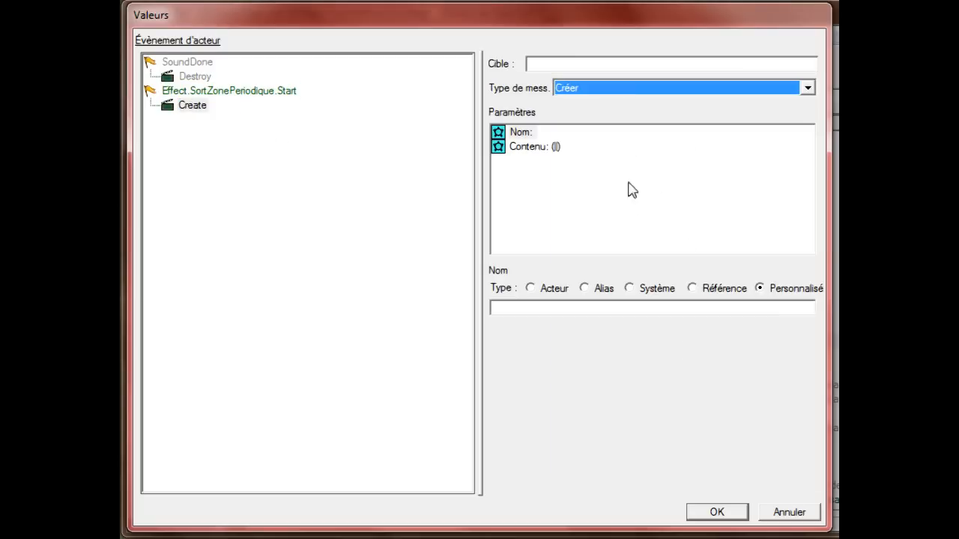
left_click(715, 512)
key("ctrl+s")
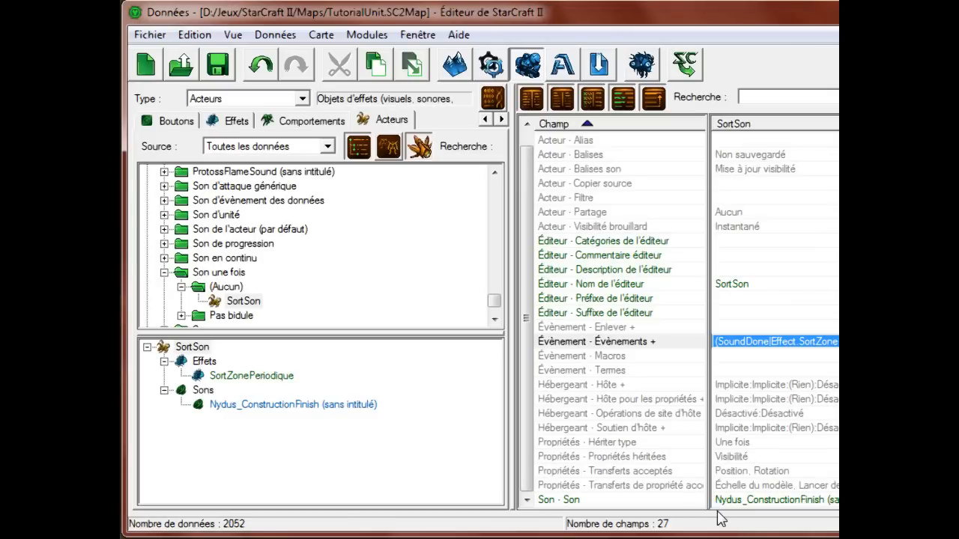
Collapse the expanded Son une fois and Action folders in the actor tree
left_click(164, 272)
scroll(225, 270, "up", 5)
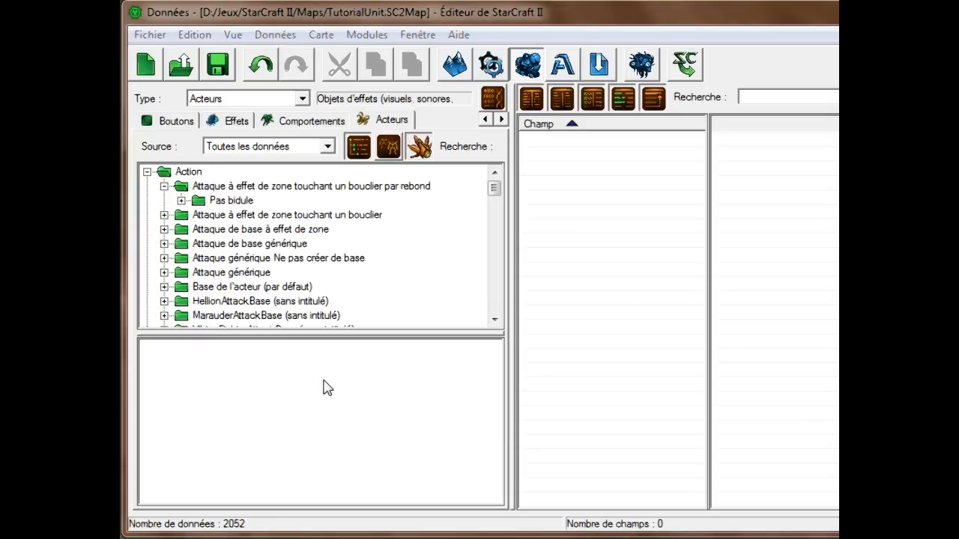
left_click(163, 186)
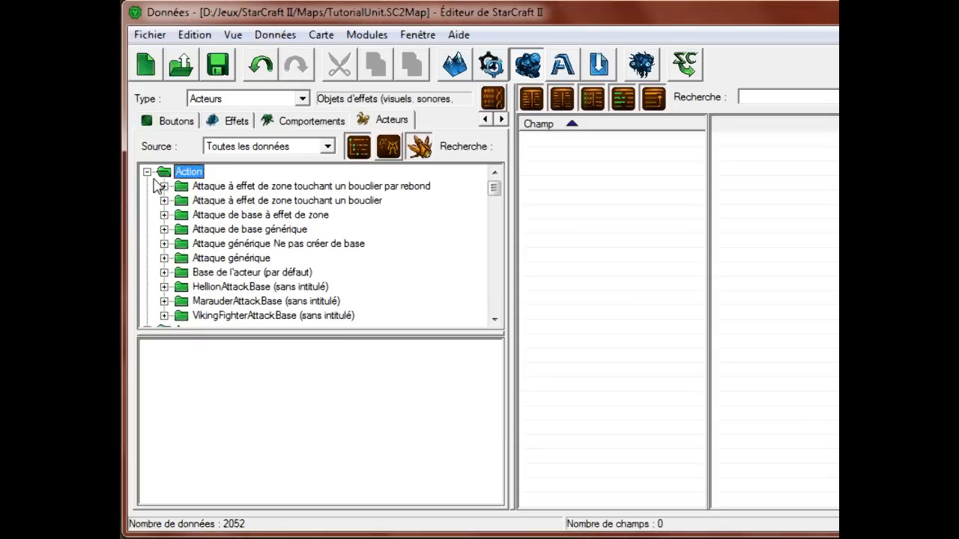
left_click(147, 172)
scroll(251, 227, "down", 2)
scroll(252, 227, "up", 2)
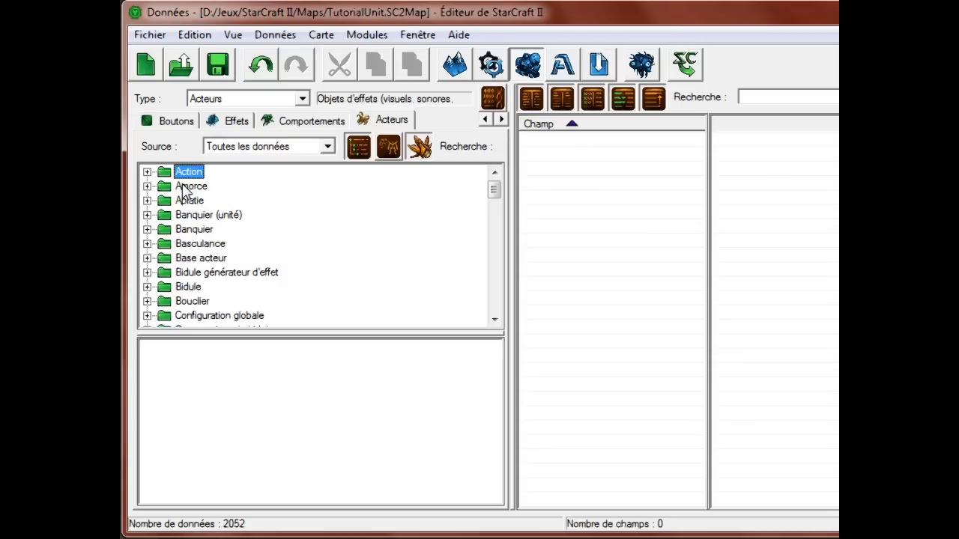
Start a new actor named SortCursor with the suggested ID and the actor type Aplatie
right_click(303, 216)
left_click(337, 220)
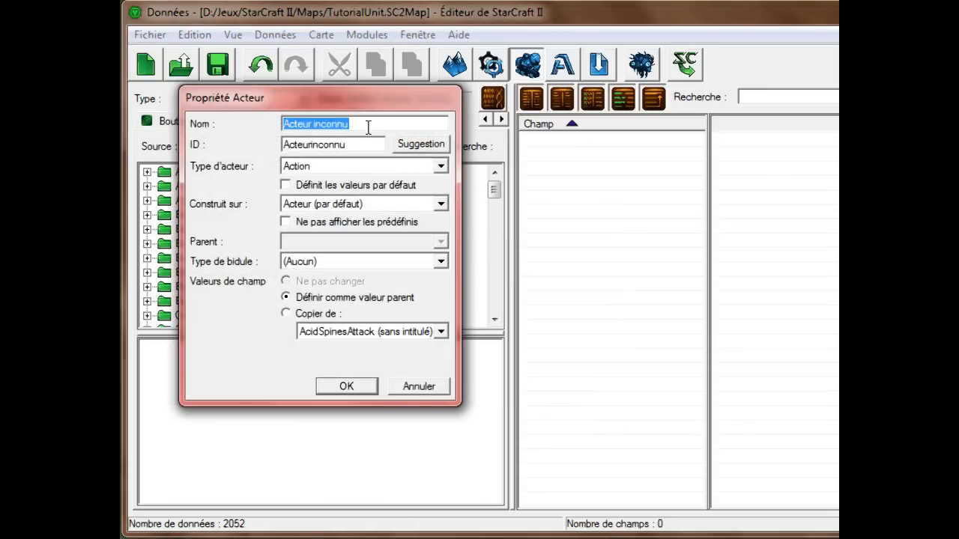
type("SortCursor")
left_click(421, 144)
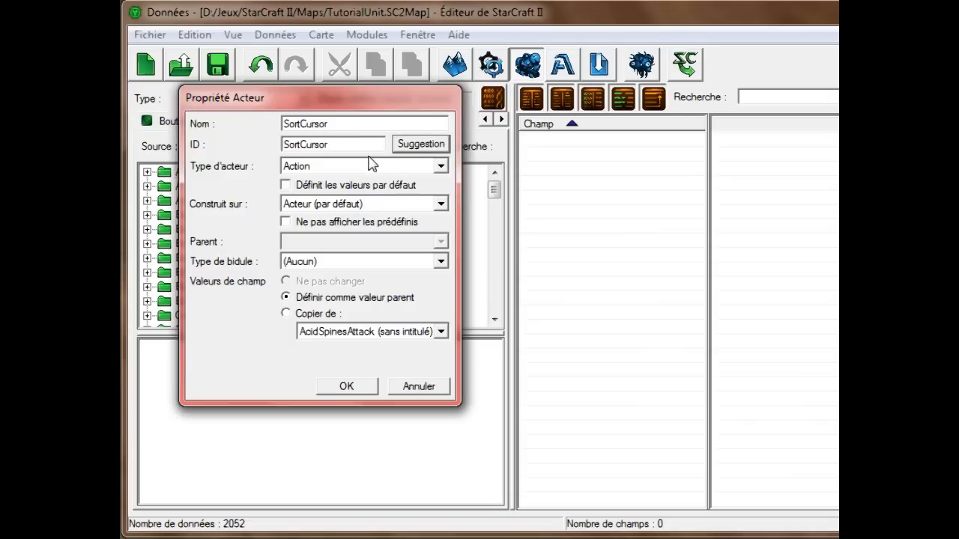
left_click(358, 166)
scroll(352, 225, "down", 4)
scroll(329, 202, "up", 4)
left_click(316, 206)
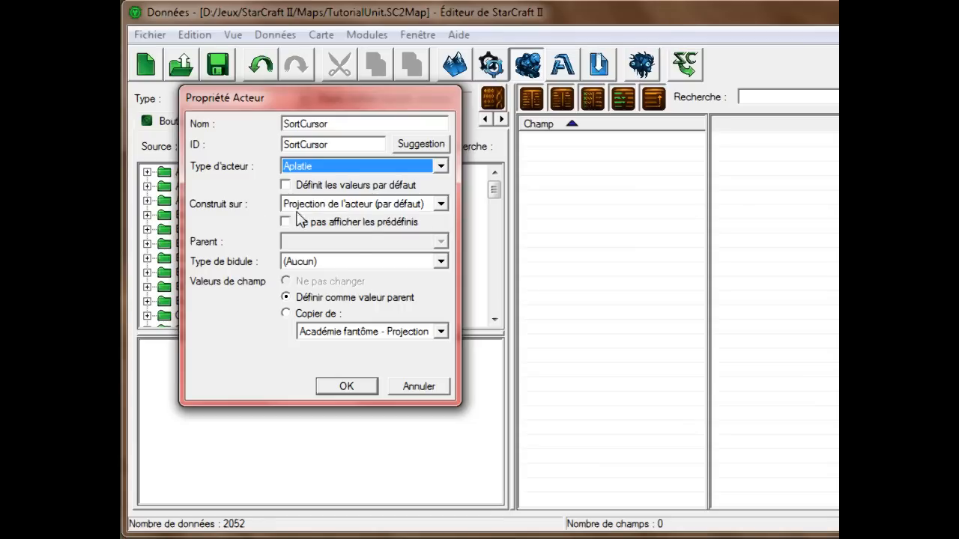
Base SortCursor on TerranCursorSplat, set its Type de bidule to Pas bidule and create the actor
left_click(370, 203)
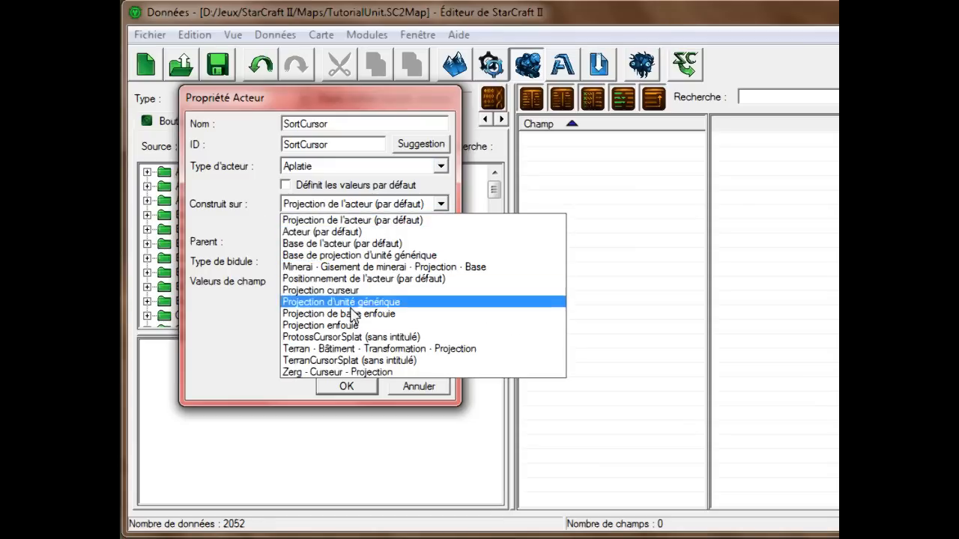
left_click(359, 367)
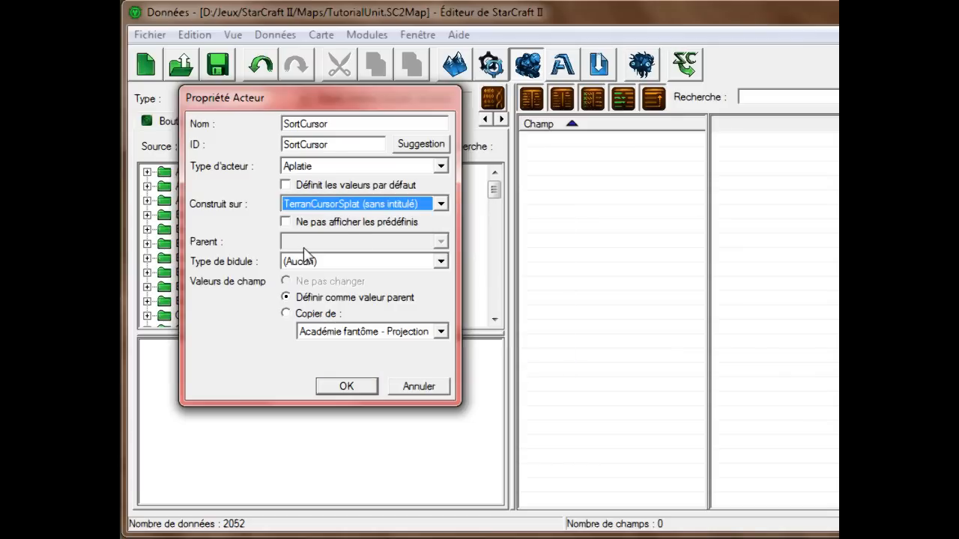
left_click(318, 207)
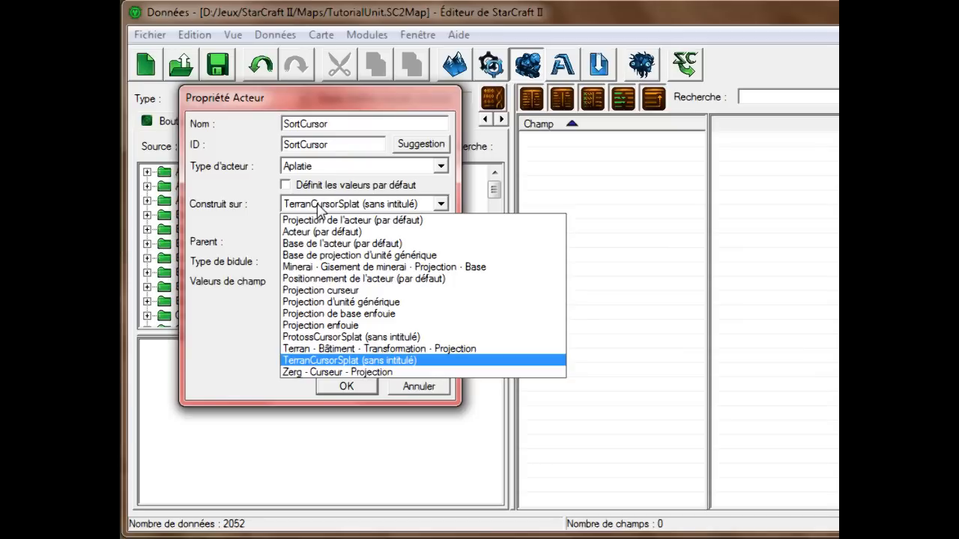
left_click(318, 206)
left_click(368, 261)
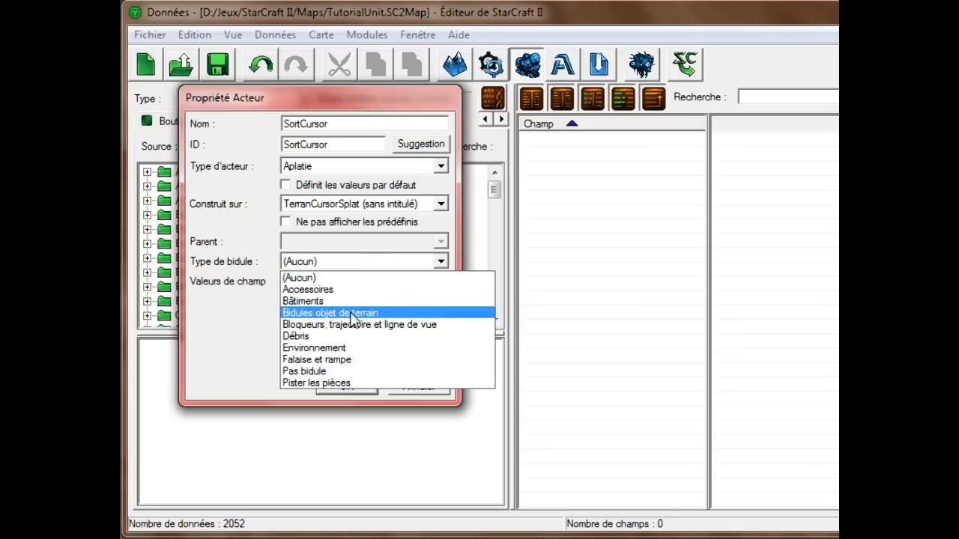
left_click(329, 372)
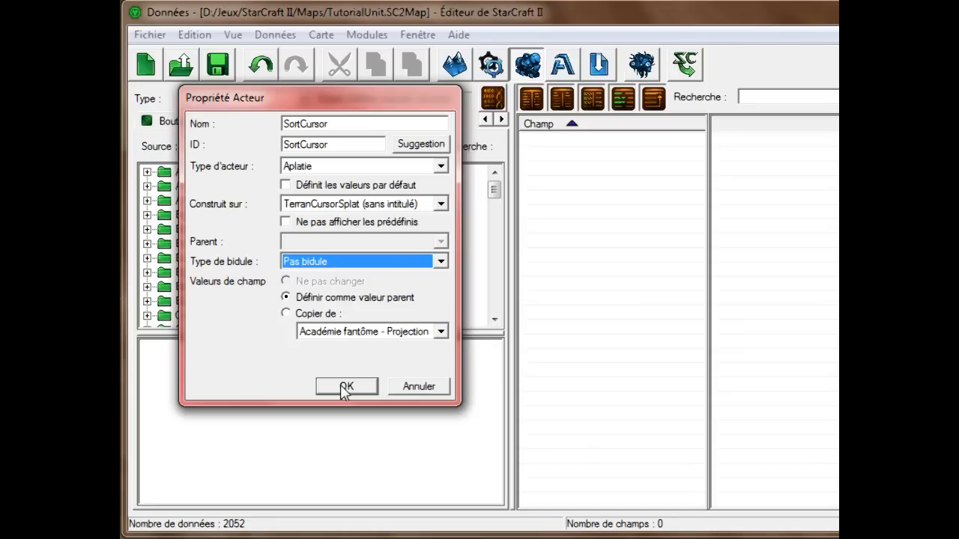
left_click(357, 392)
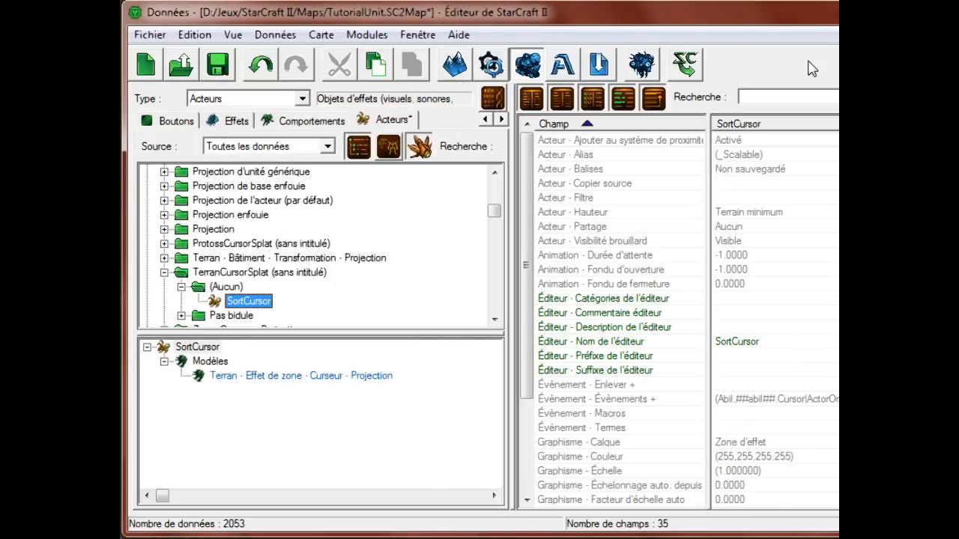
Look through SortCursor's fields, including Évènements, and save the map
left_click(783, 183)
scroll(779, 181, "down", 3)
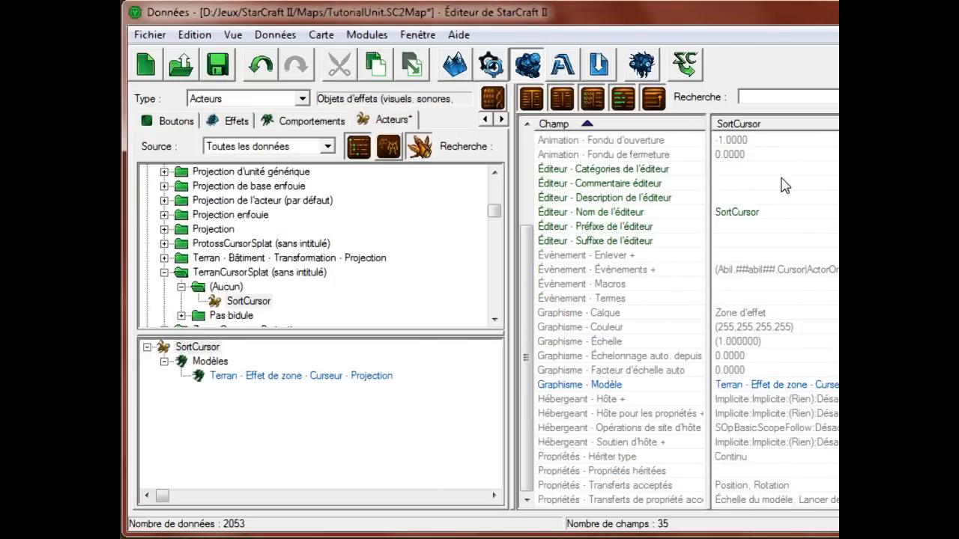
left_click(787, 270)
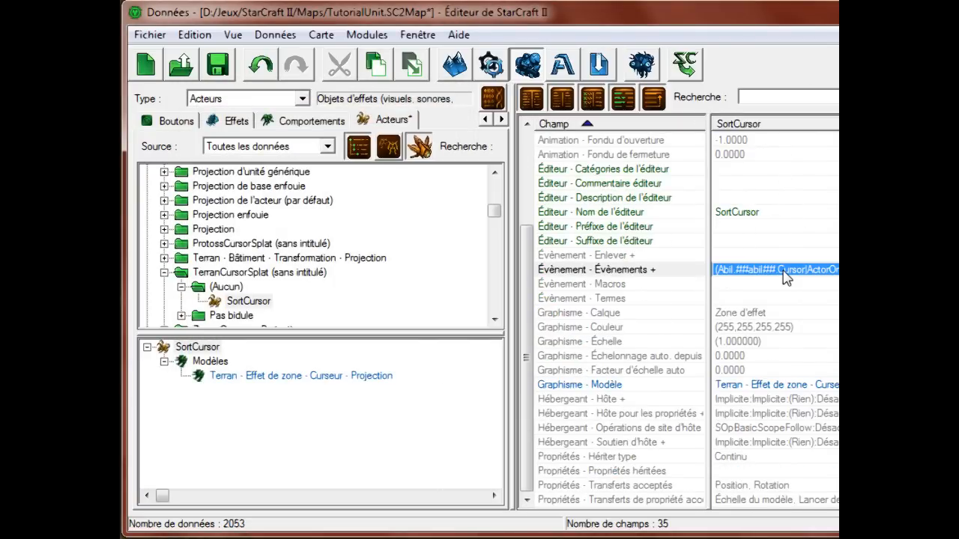
scroll(785, 258, "up", 3)
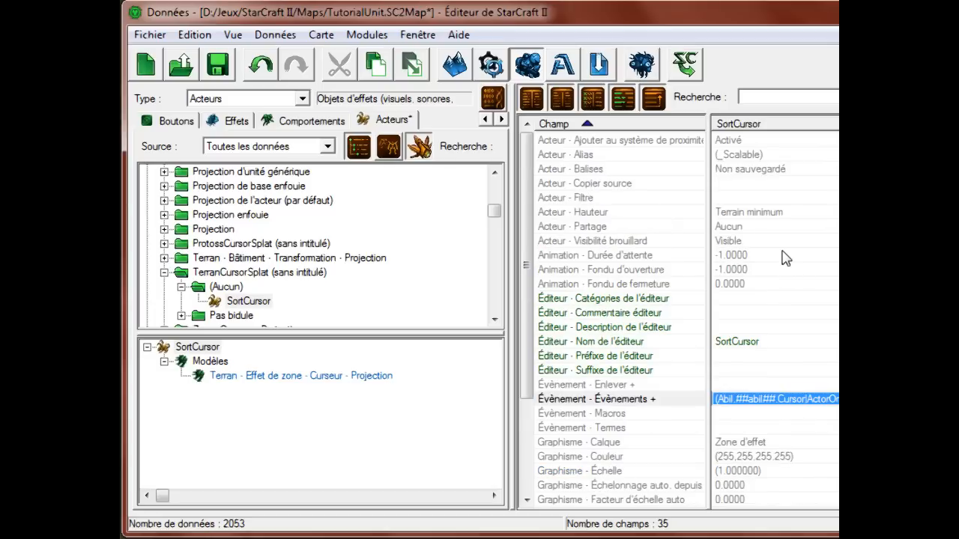
left_click(219, 66)
In SortCursor's Évènements, set the source name of the Capacité cursor event to Super Marine - Sort
double_click(781, 402)
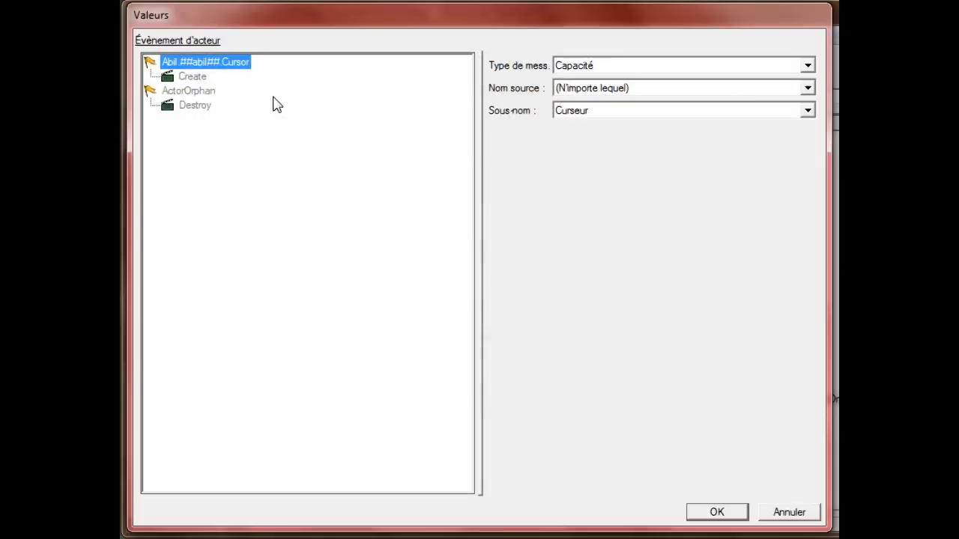
left_click(672, 88)
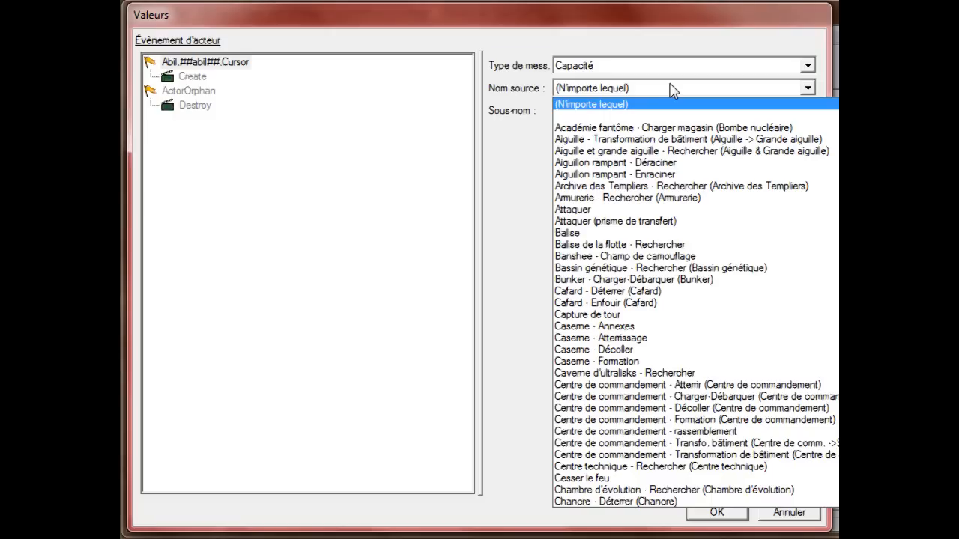
type("sonde")
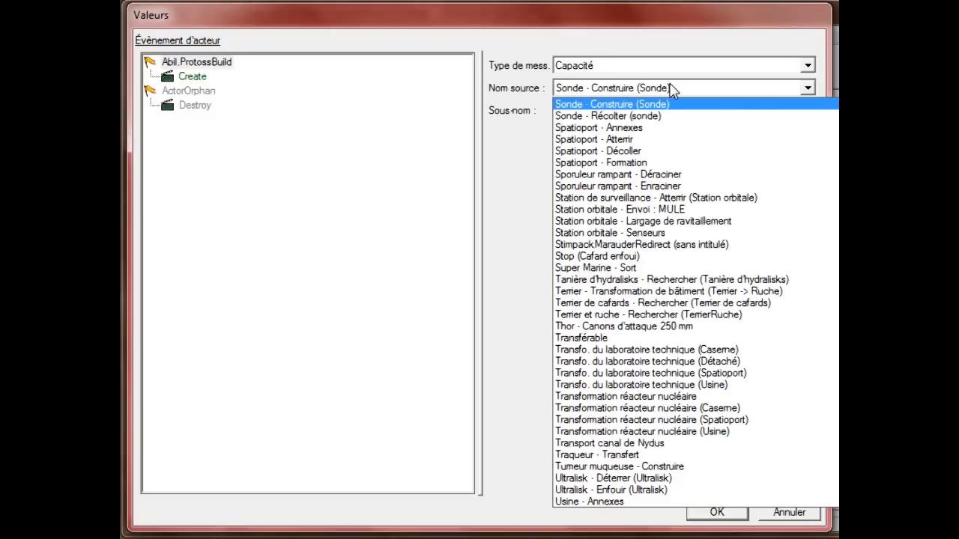
left_click(672, 90)
left_click(672, 90)
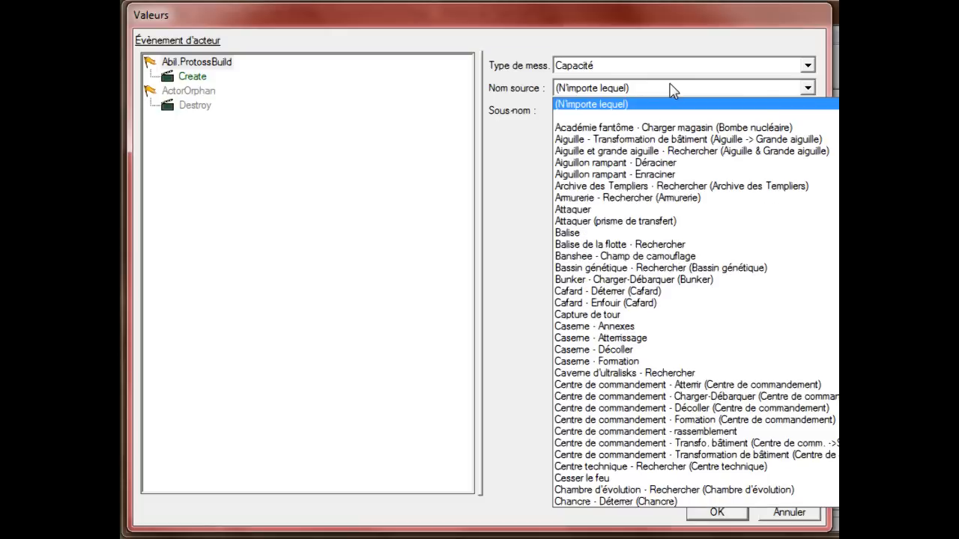
type("su")
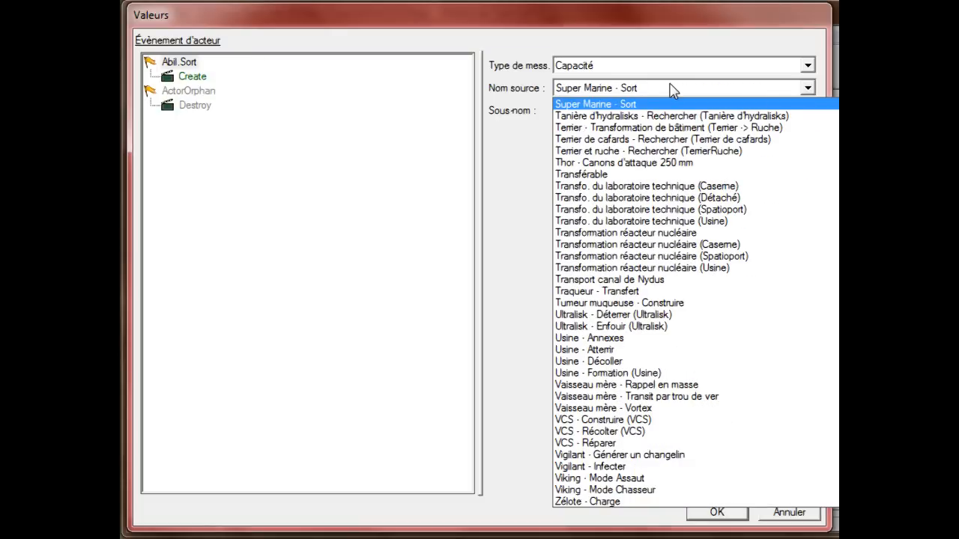
left_click(603, 104)
Set the Sort ability event's sub-name to Curseur and confirm the event values
left_click(185, 65)
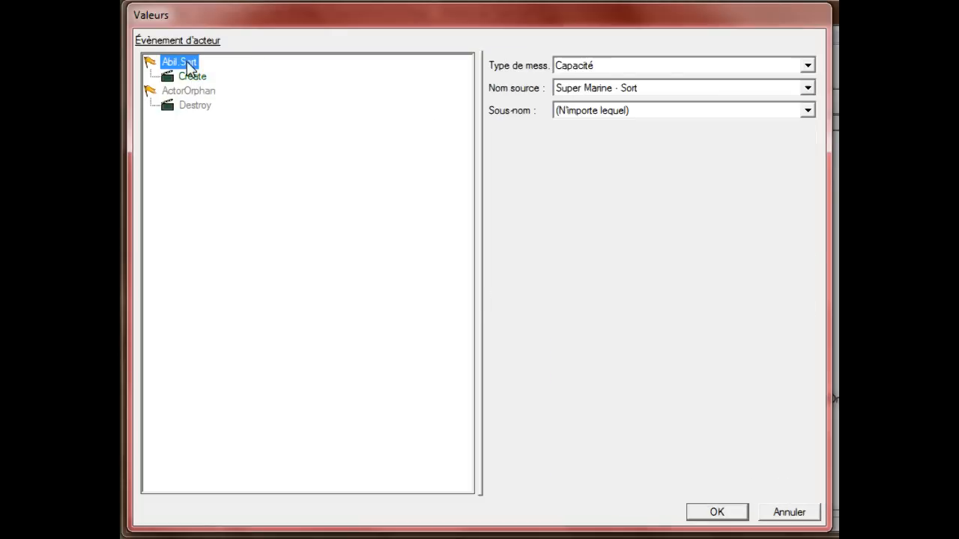
left_click(682, 113)
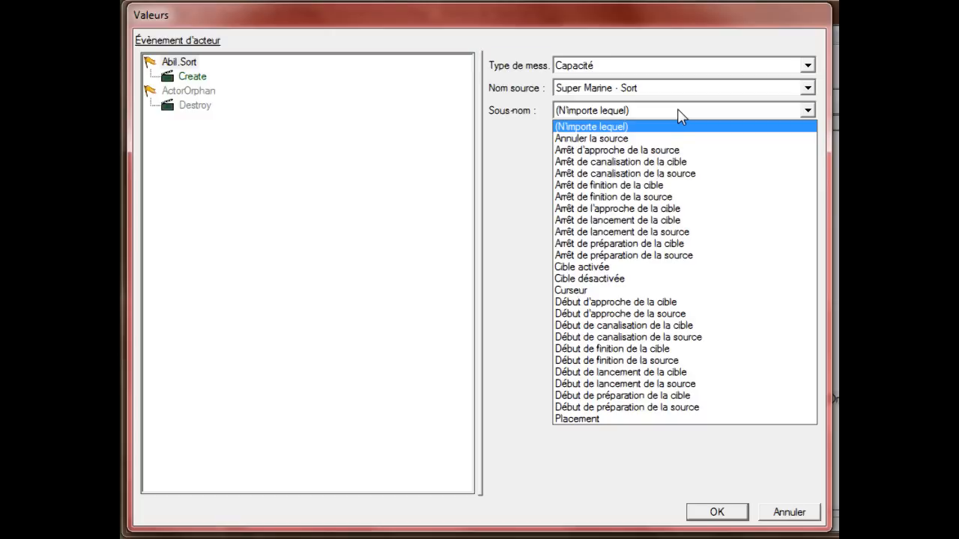
left_click(607, 291)
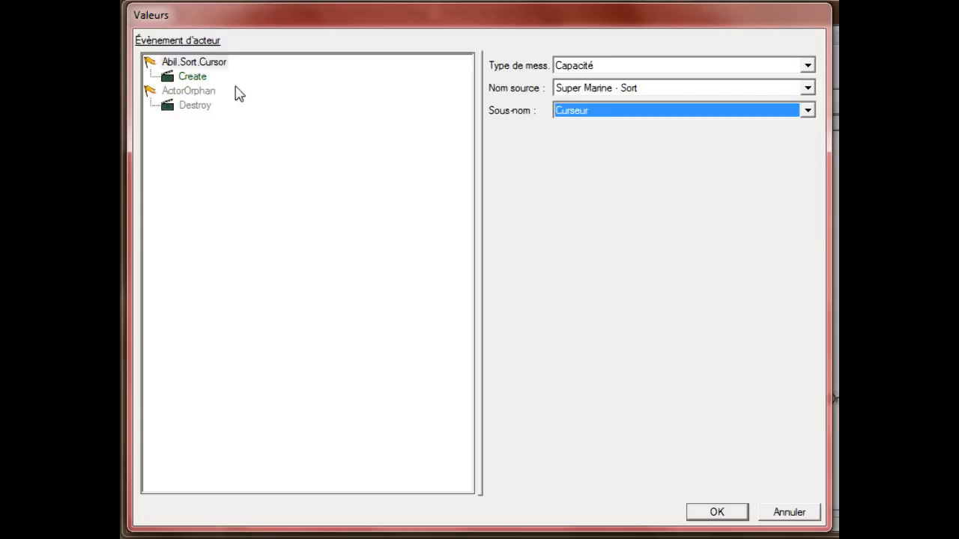
left_click(717, 511)
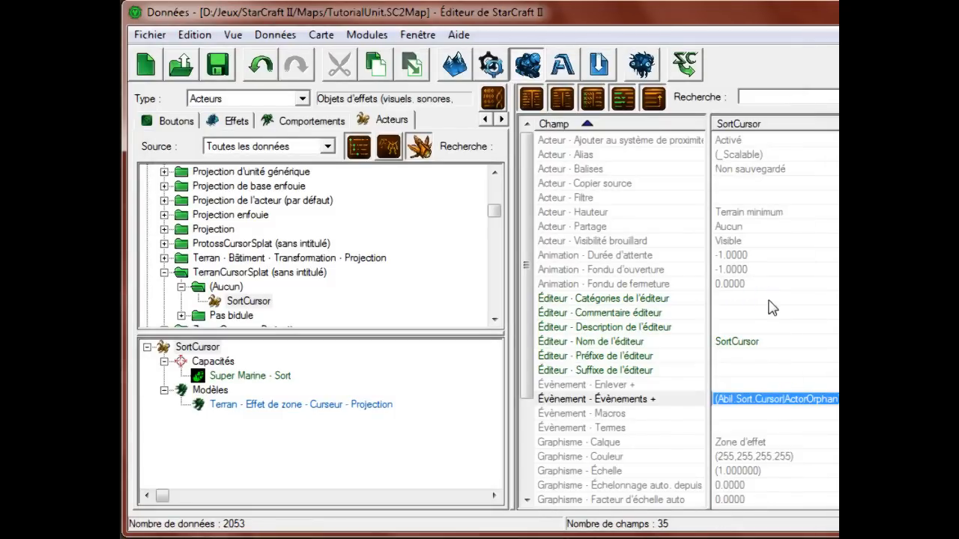
Check SortCursor's Graphisme - Modèle and Facteur d'échelle auto fields, cancelling the model value dialog, and save the map
scroll(813, 343, "down", 3)
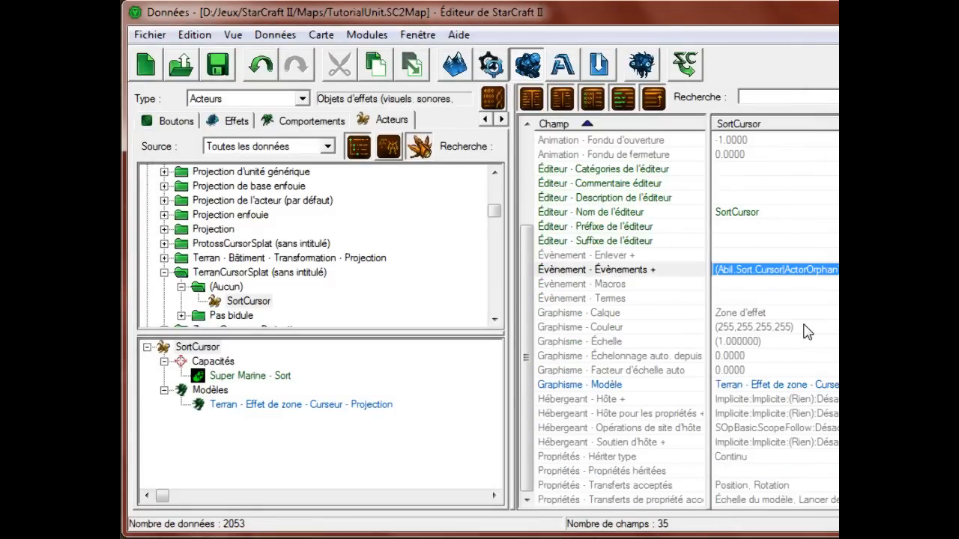
double_click(779, 387)
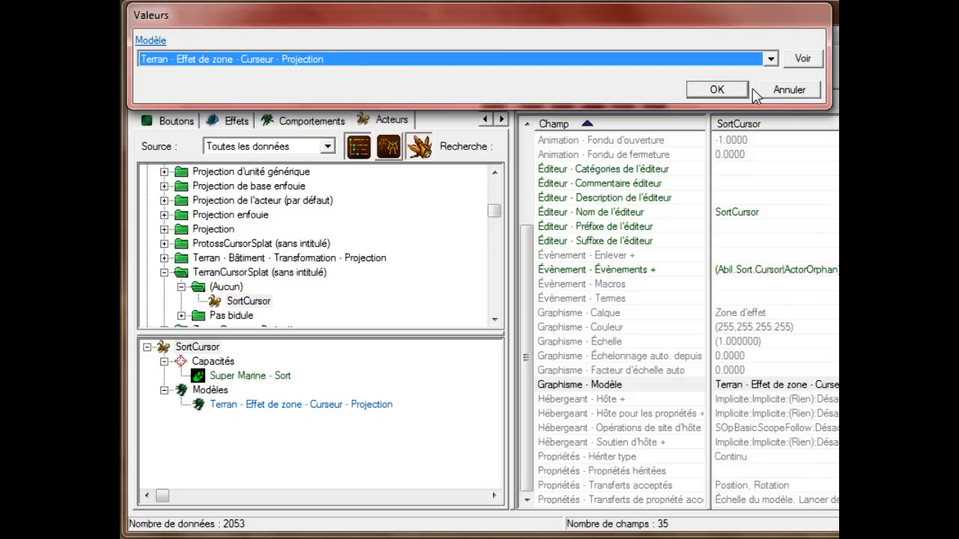
left_click(791, 91)
left_click(783, 372)
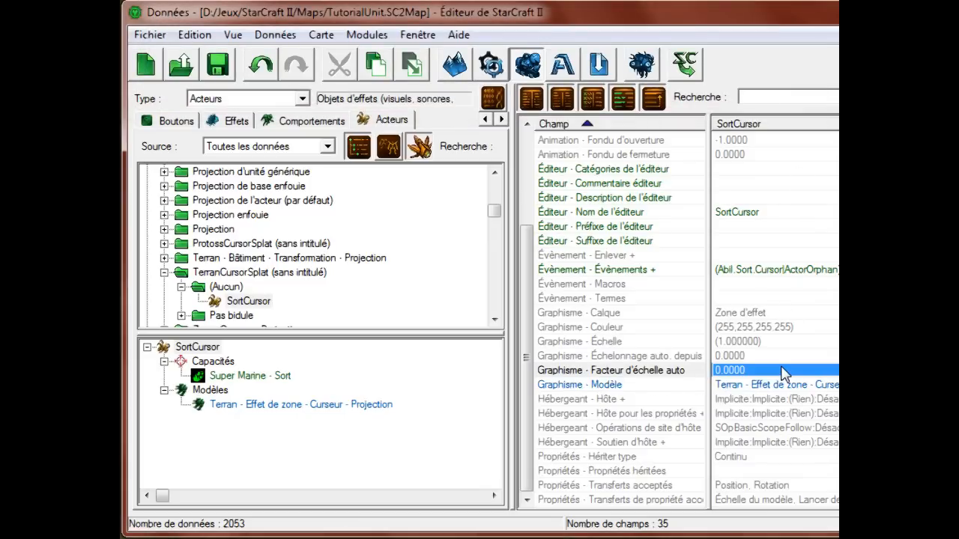
double_click(781, 367)
scroll(781, 375, "up", 3)
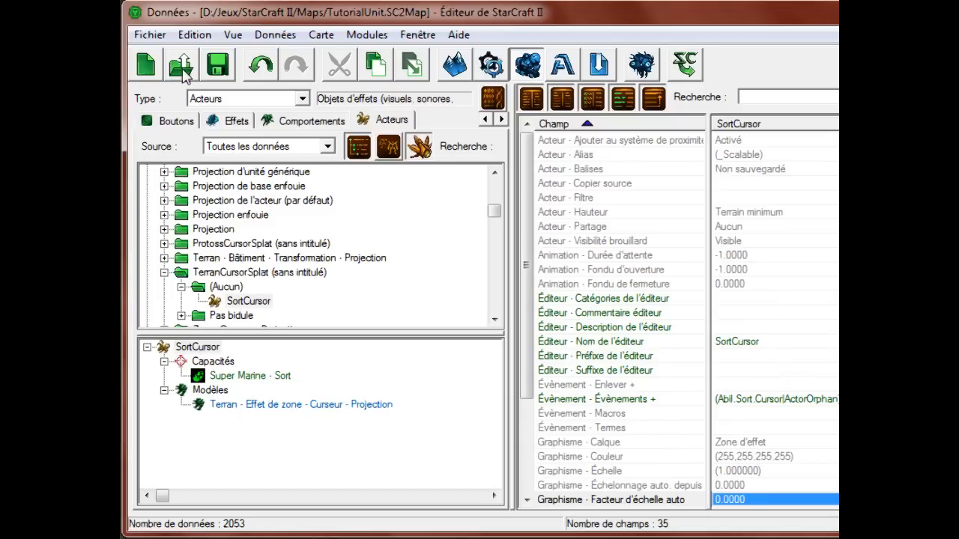
left_click(217, 64)
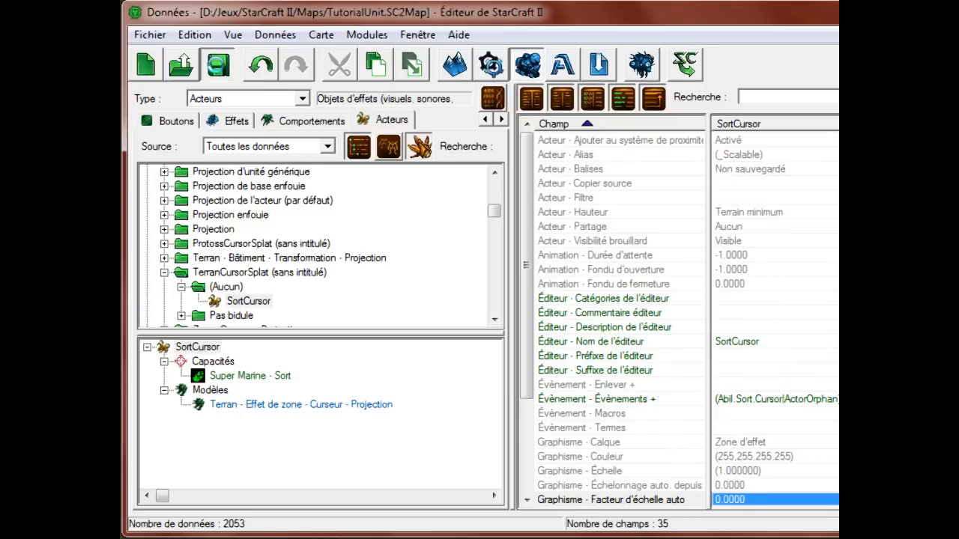
Inspect the Échelle maximum and Échelle minimum fields of SortCursor's linked Terran - Effet de zone - Curseur - Projection model
left_click(344, 405)
left_click(723, 422)
scroll(762, 408, "down", 2)
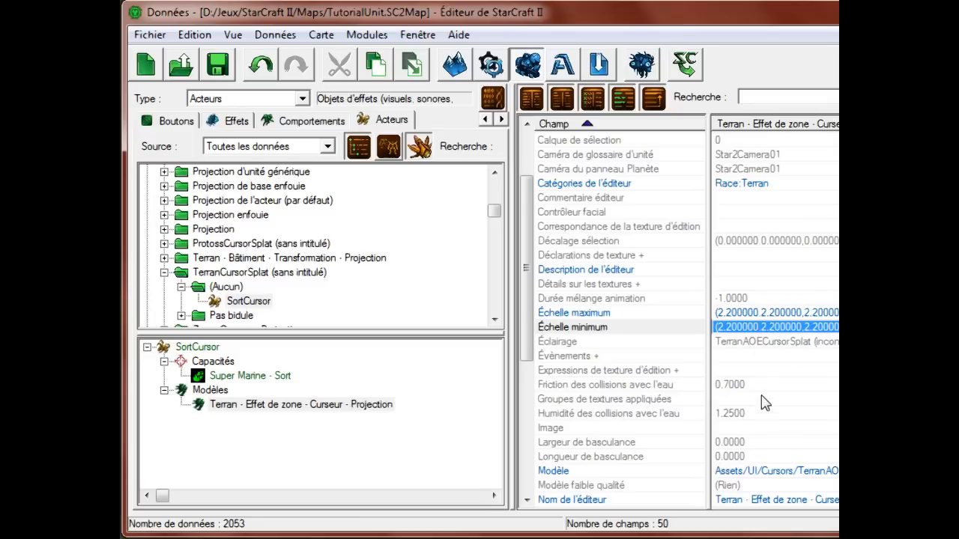
left_click(742, 315)
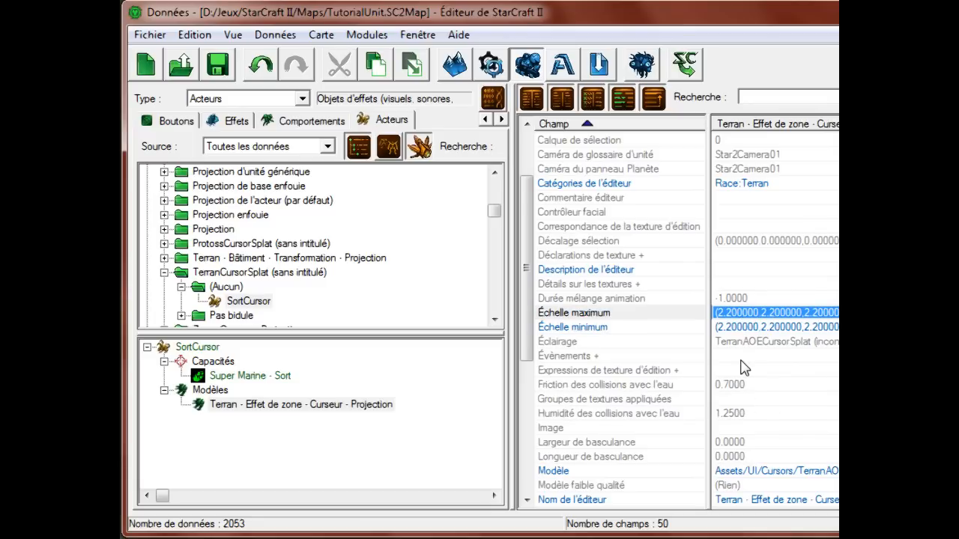
scroll(740, 355, "down", 2)
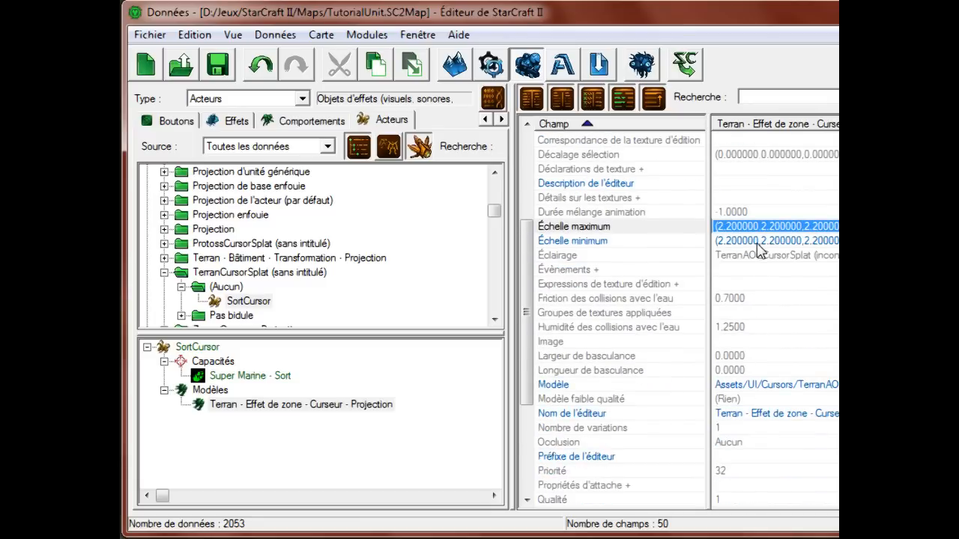
scroll(758, 257, "down", 2)
Preview the cursor model's TerranAOECursor.m3 file, close the preview and cancel the model value dialog
double_click(771, 298)
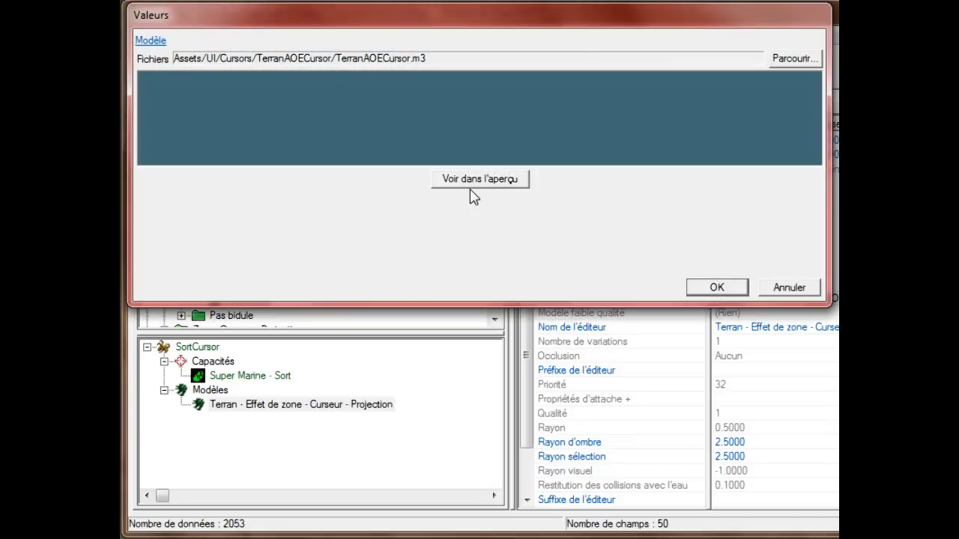
left_click(472, 179)
right_click(711, 537)
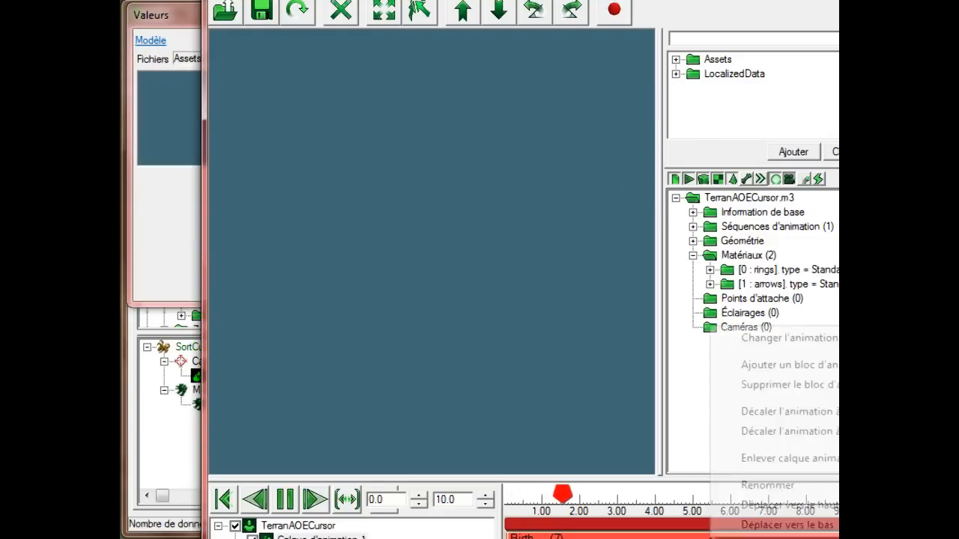
left_click(836, 2)
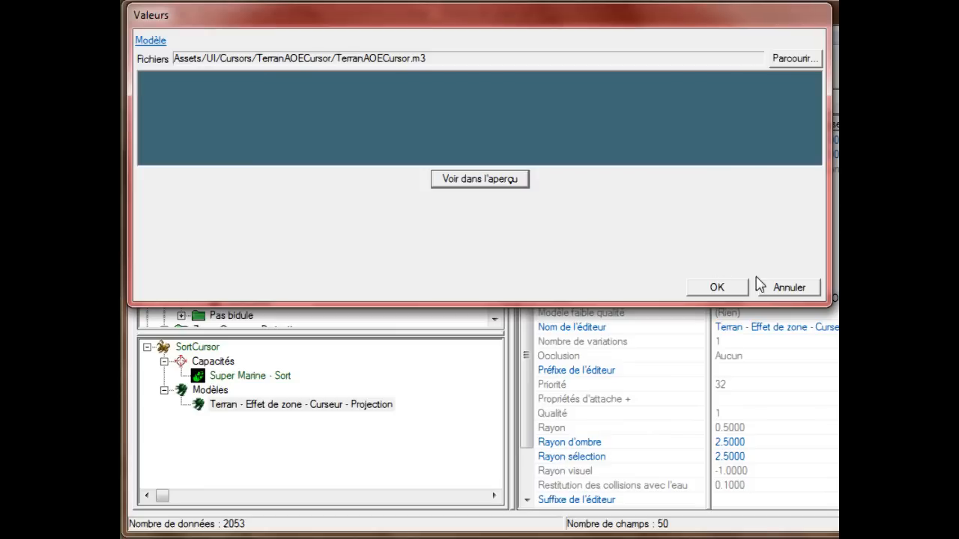
left_click(777, 291)
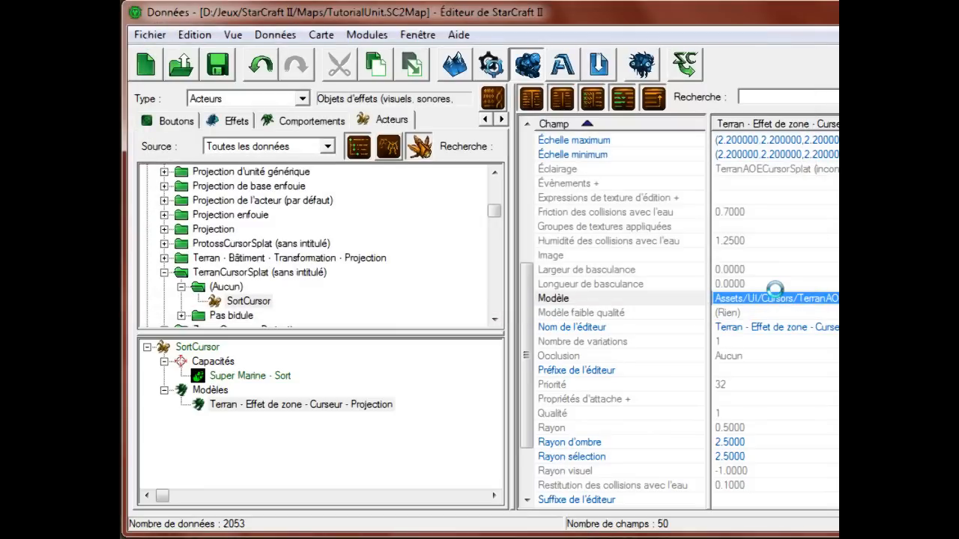
scroll(779, 300, "down", 2)
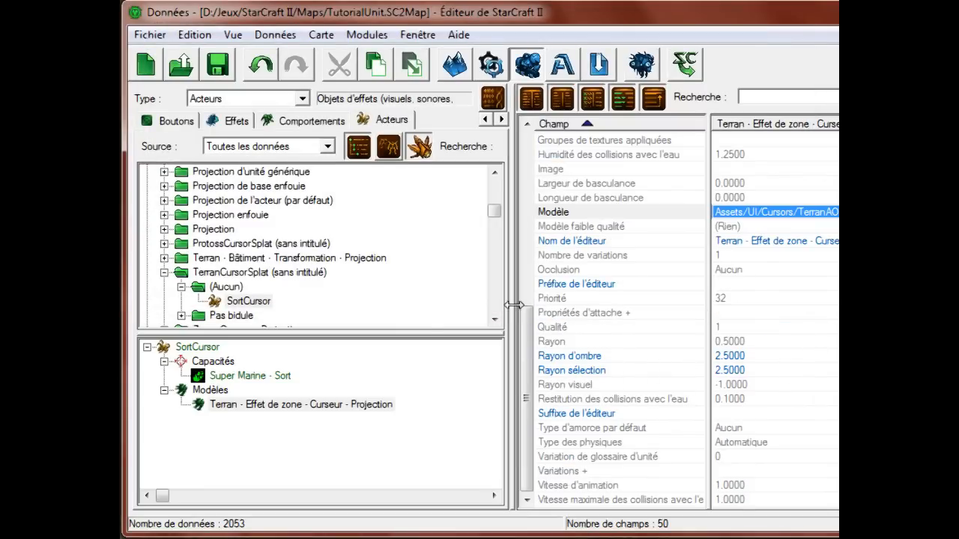
Return to SortCursor, save the map, and check its Graphisme - Échelle values without changing them
left_click(195, 347)
left_click(827, 341)
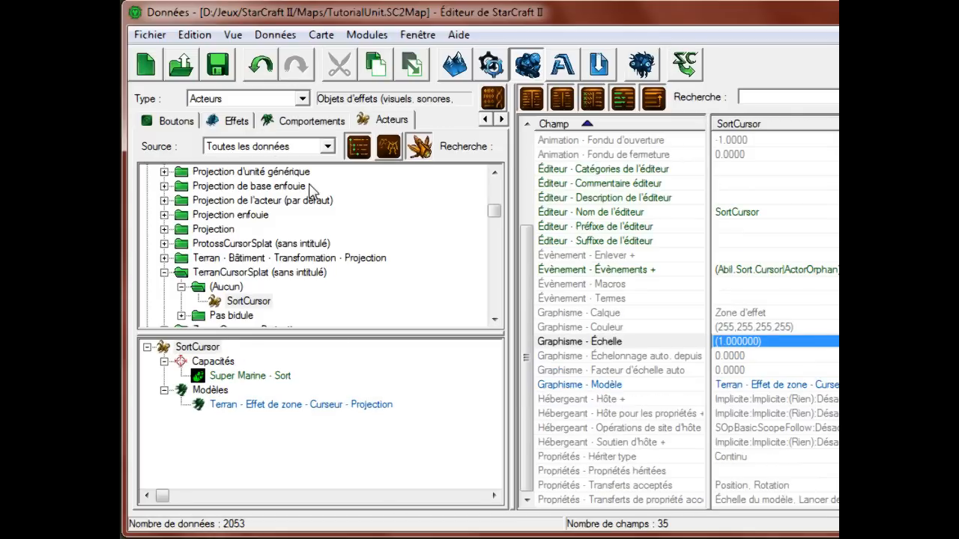
left_click(218, 65)
left_click(773, 360)
left_click(758, 347)
scroll(760, 352, "up", 3)
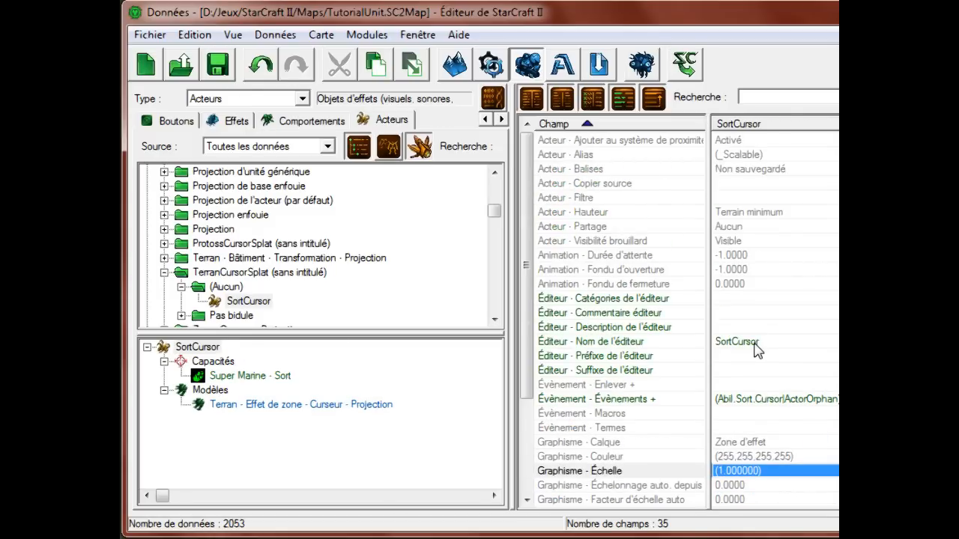
scroll(757, 351, "down", 3)
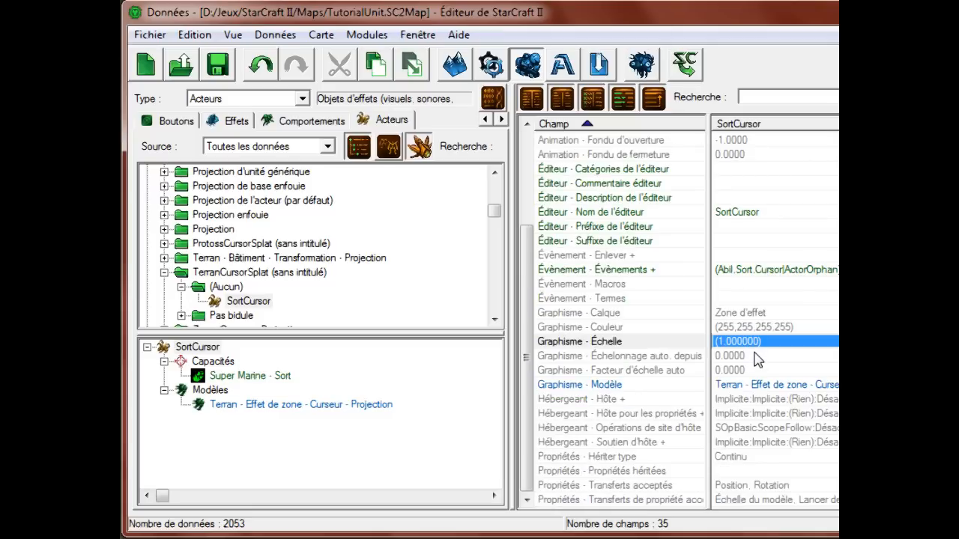
double_click(741, 343)
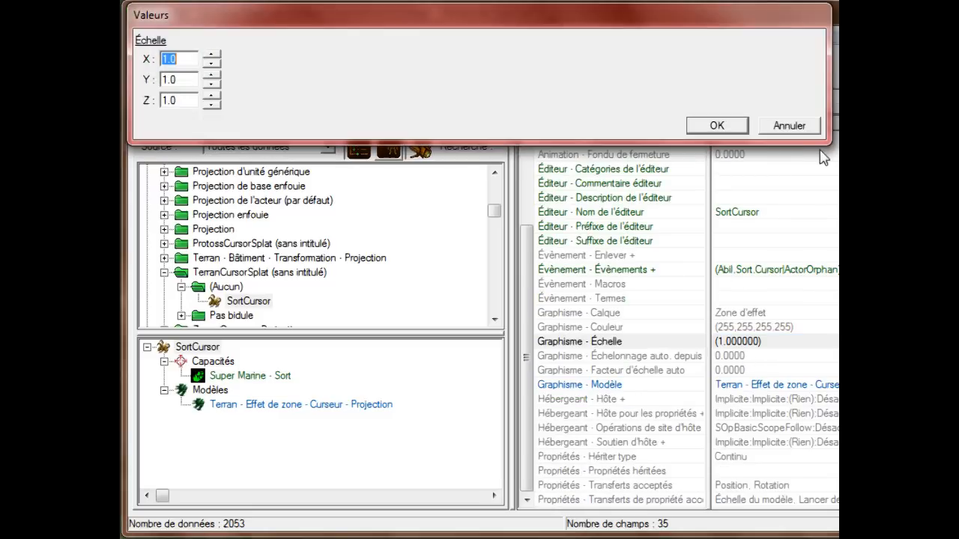
left_click(787, 123)
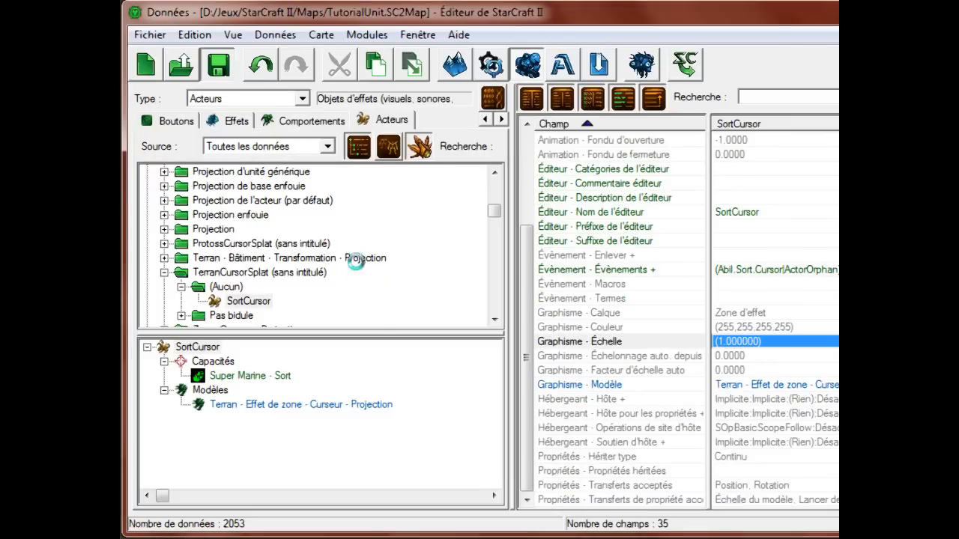
Start a new actor named SortPortée and generate its suggested ID
left_click(377, 321)
right_click(382, 312)
left_click(427, 312)
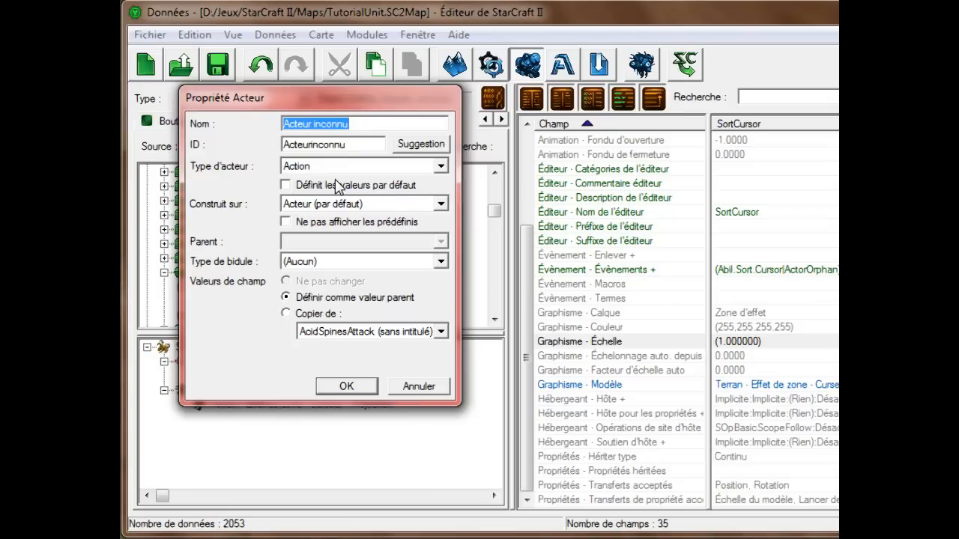
type("Sor")
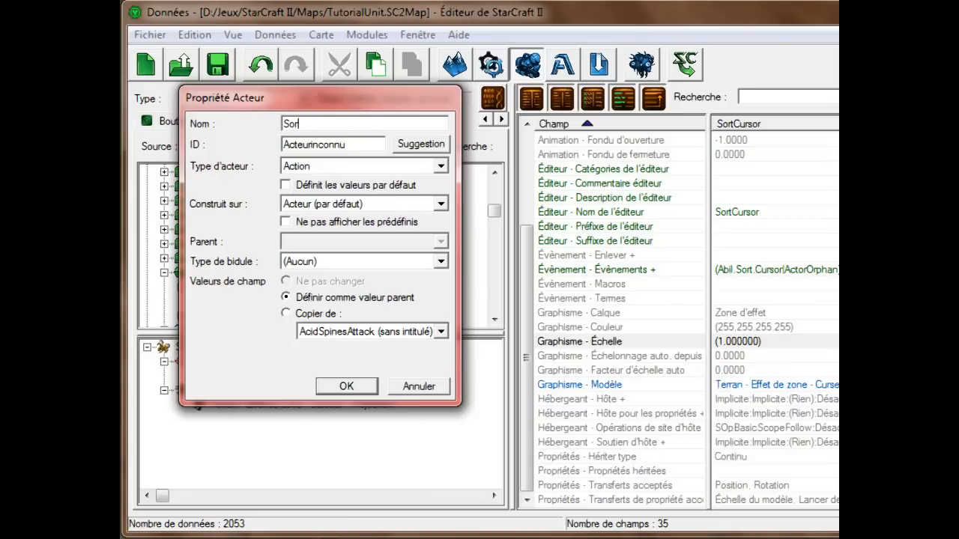
type("tPortée")
left_click(420, 146)
Set the new actor's type to Portée, base it on Cap portée, and create it
left_click(380, 168)
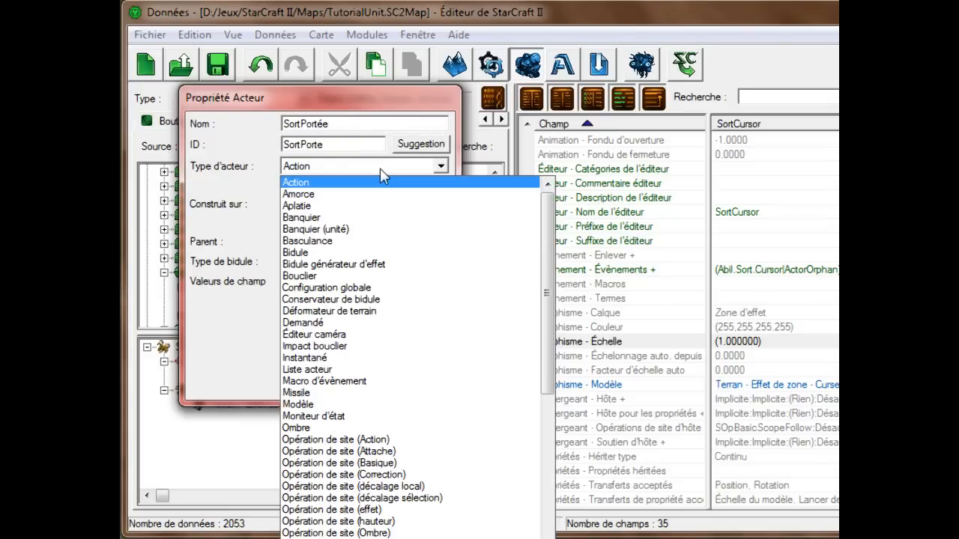
left_click(316, 415)
key("p")
key("p")
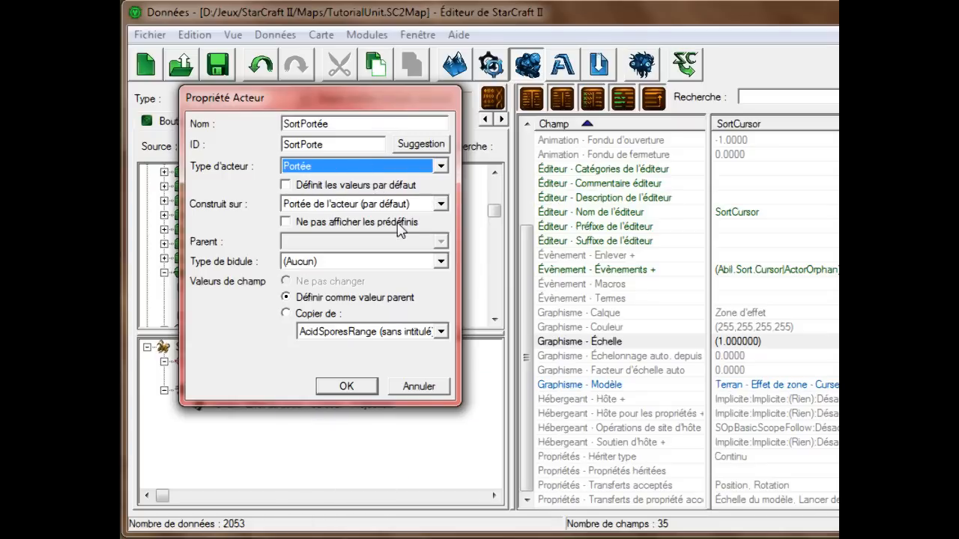
left_click(440, 204)
left_click(305, 267)
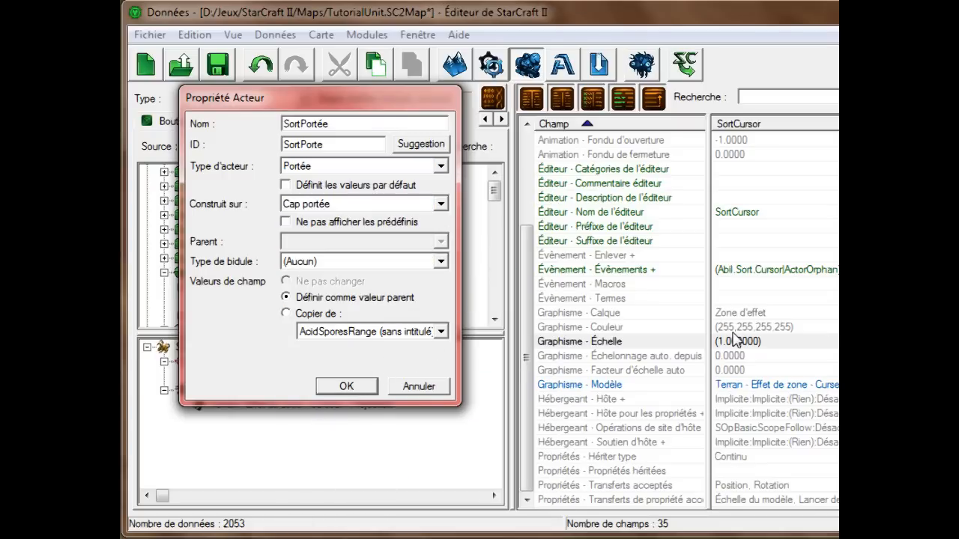
key("Return")
Set SortPortée's Capacité article value to Super Marine - Sort
double_click(738, 140)
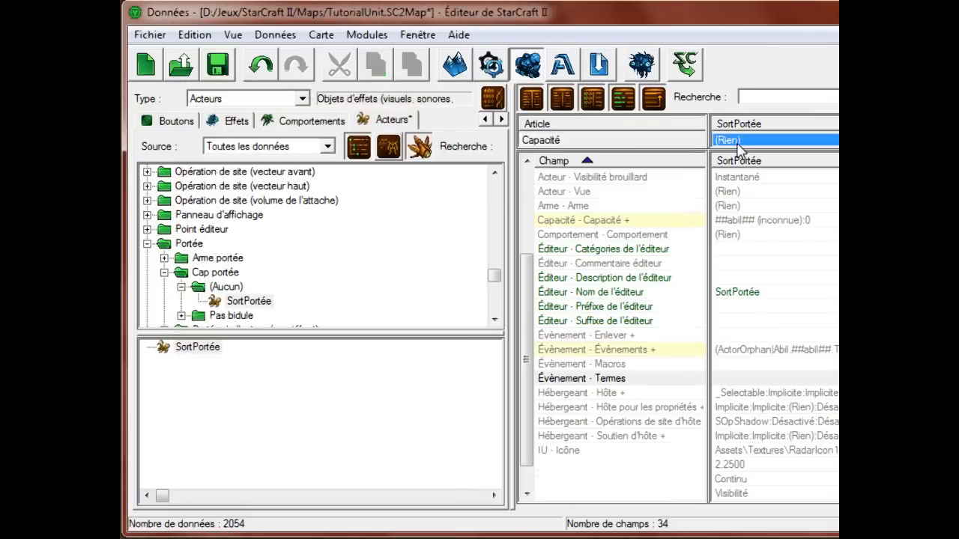
left_click(255, 150)
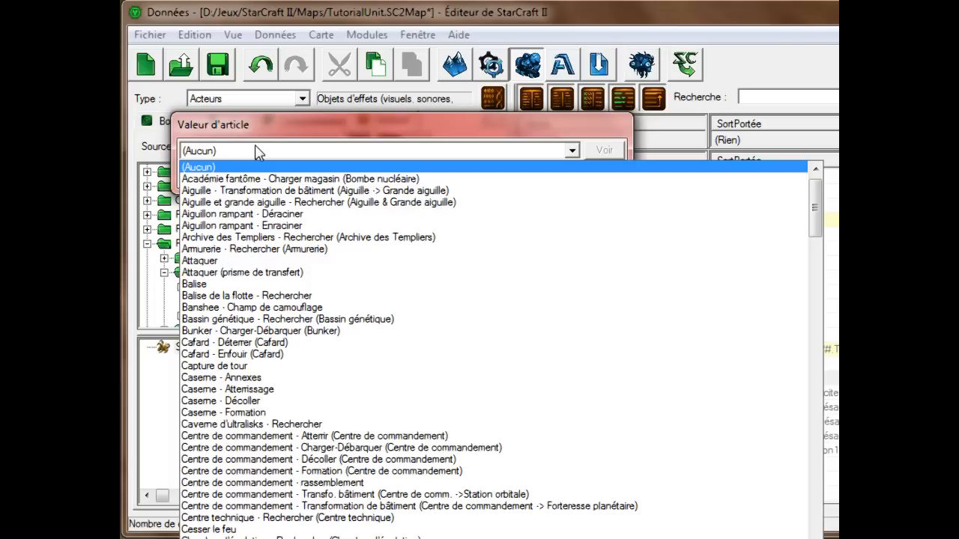
type("su")
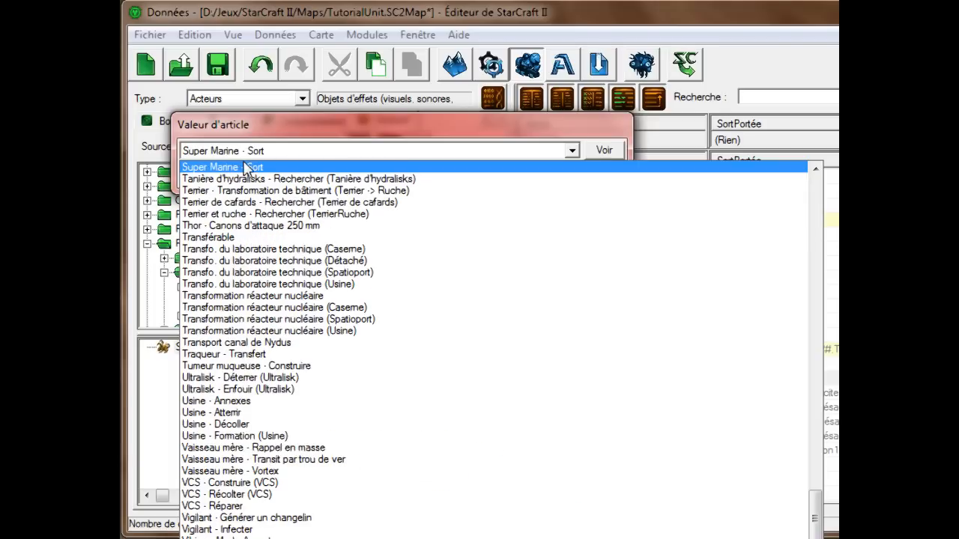
left_click(248, 169)
left_click(527, 181)
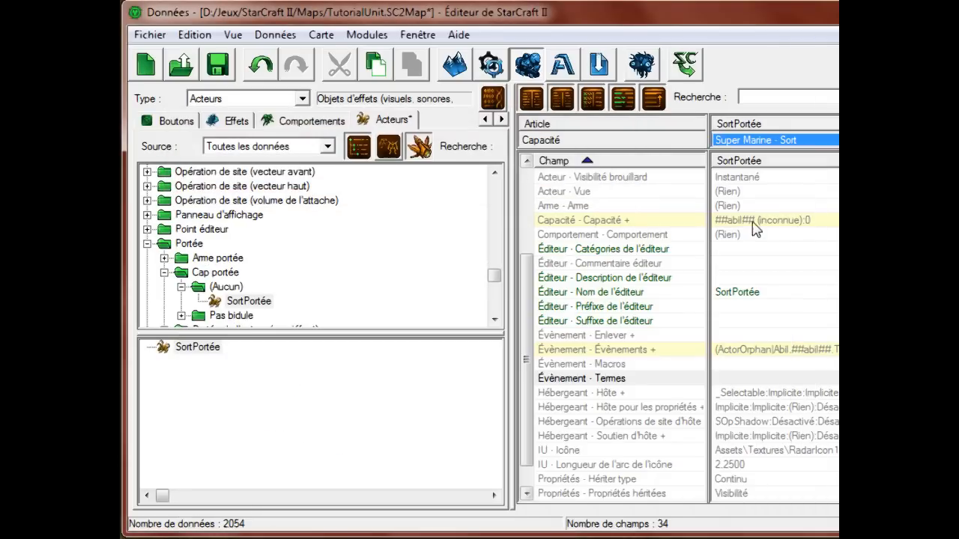
Link SortPortée's Capacité - Capacité field to Super Marine - Sort and save the map
scroll(764, 300, "up", 3)
left_click(765, 363)
double_click(765, 363)
left_click(768, 86)
double_click(756, 350)
left_click(203, 130)
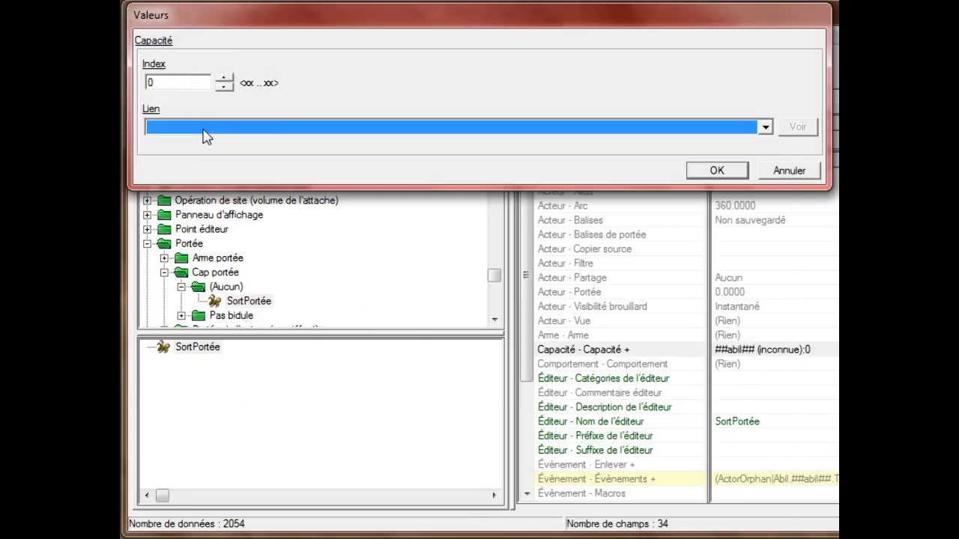
key("s")
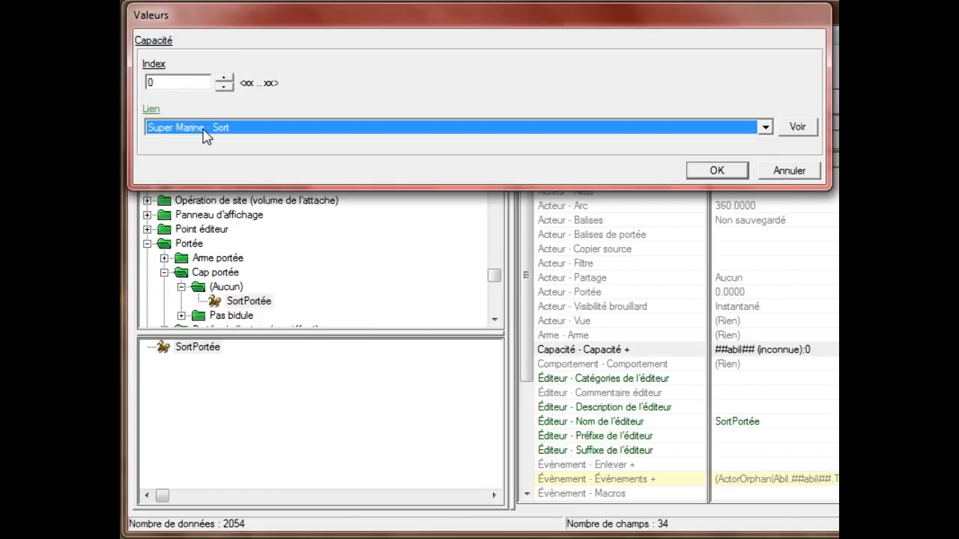
left_click(717, 171)
left_click(744, 259)
key("ctrl+s")
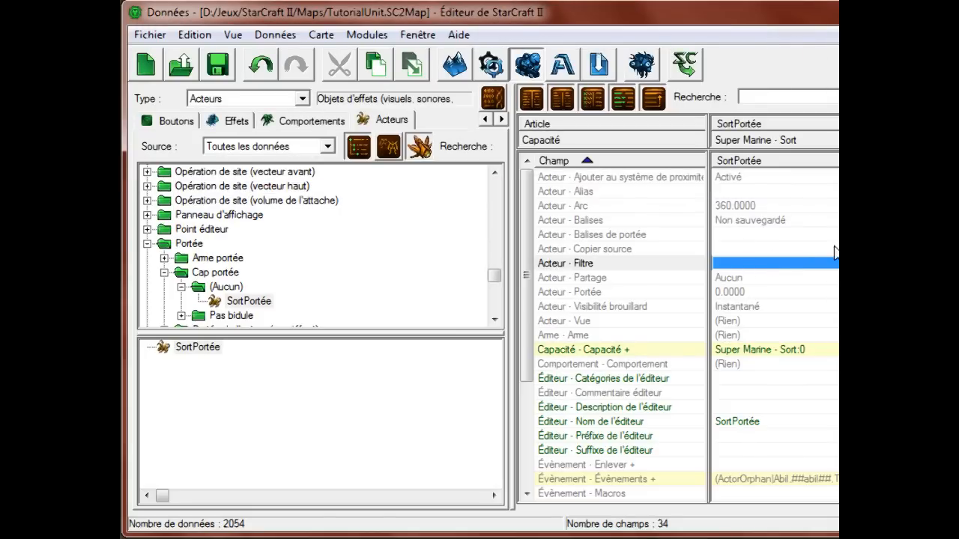
In SortPortée's Évènements, set the TargetOn event's source name to Super Marine - Sort and its sub-name to Cible activée
left_click(804, 210)
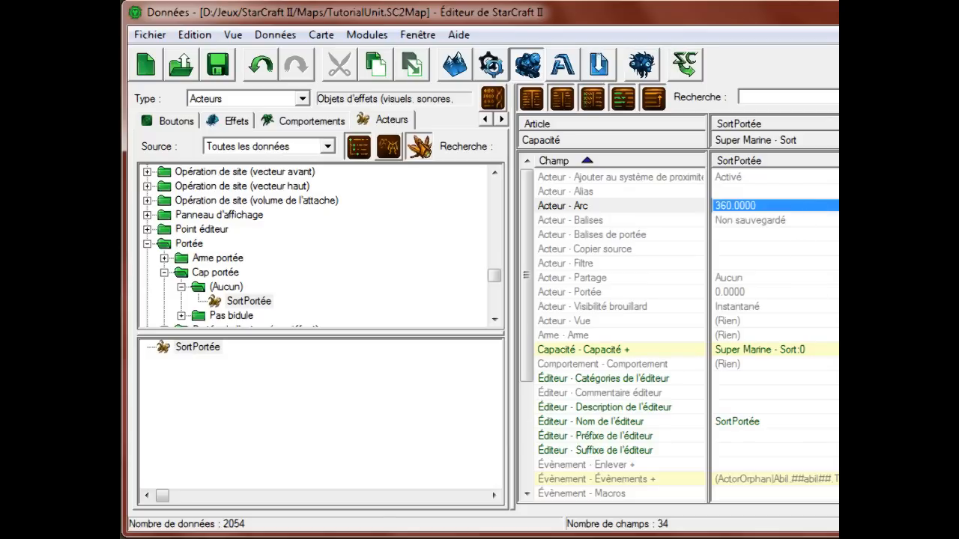
scroll(753, 296, "down", 4)
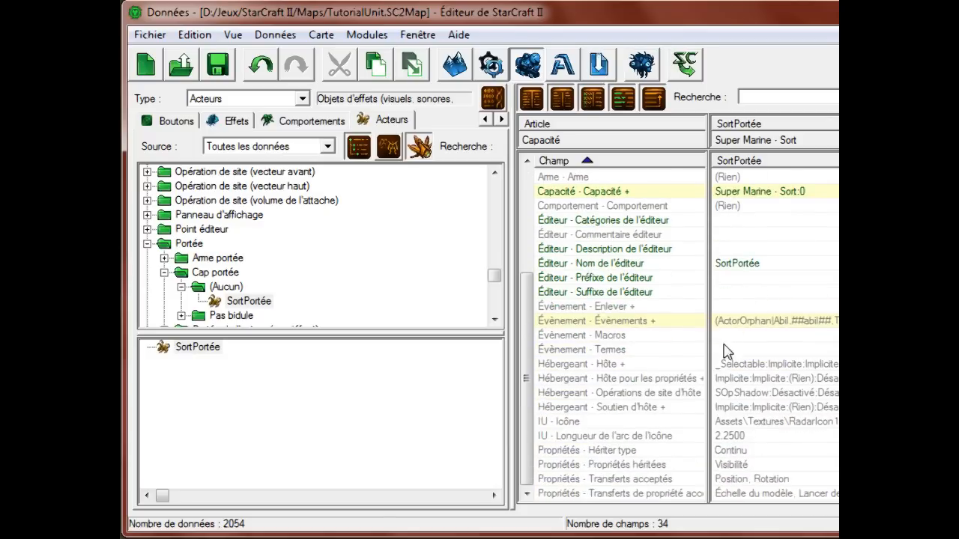
double_click(749, 322)
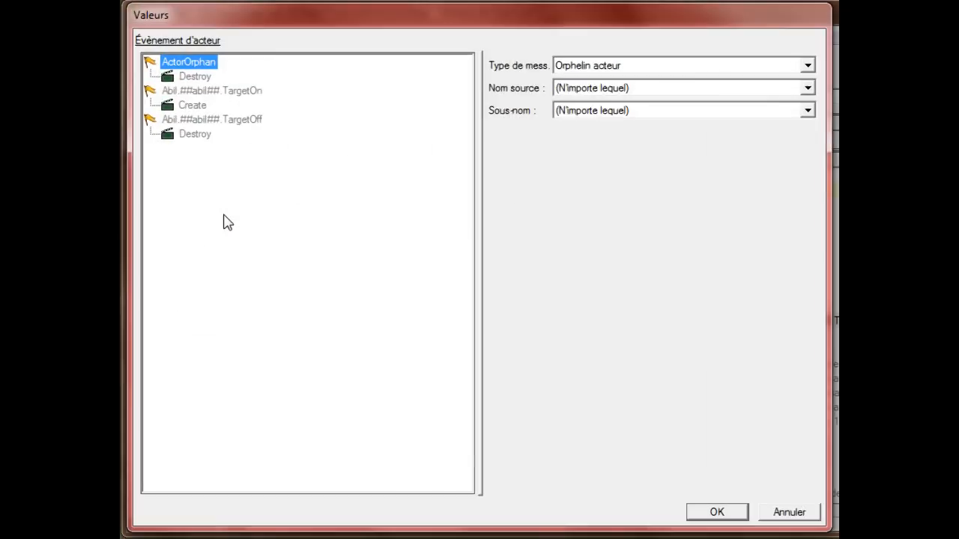
left_click(229, 90)
left_click(243, 120)
left_click(224, 90)
left_click(697, 90)
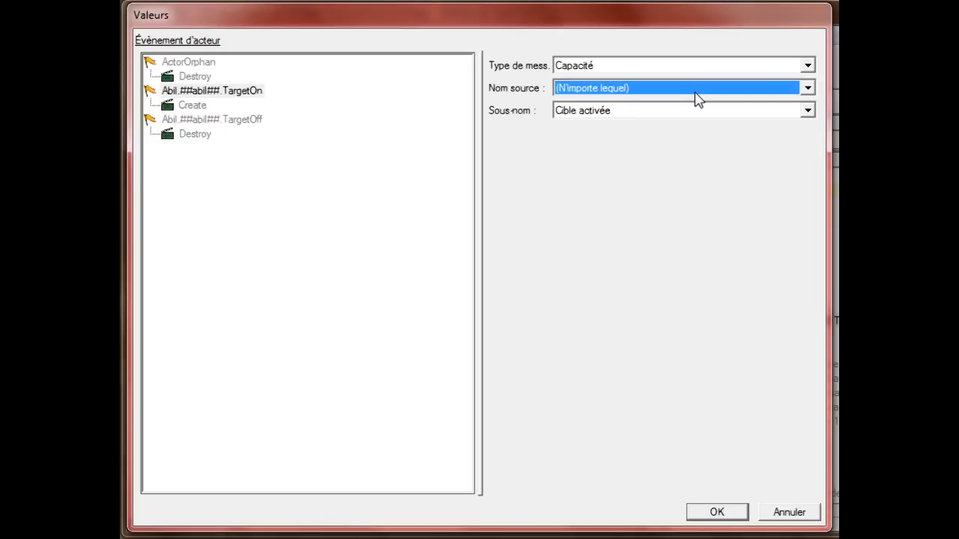
type("Super Marine - Sort")
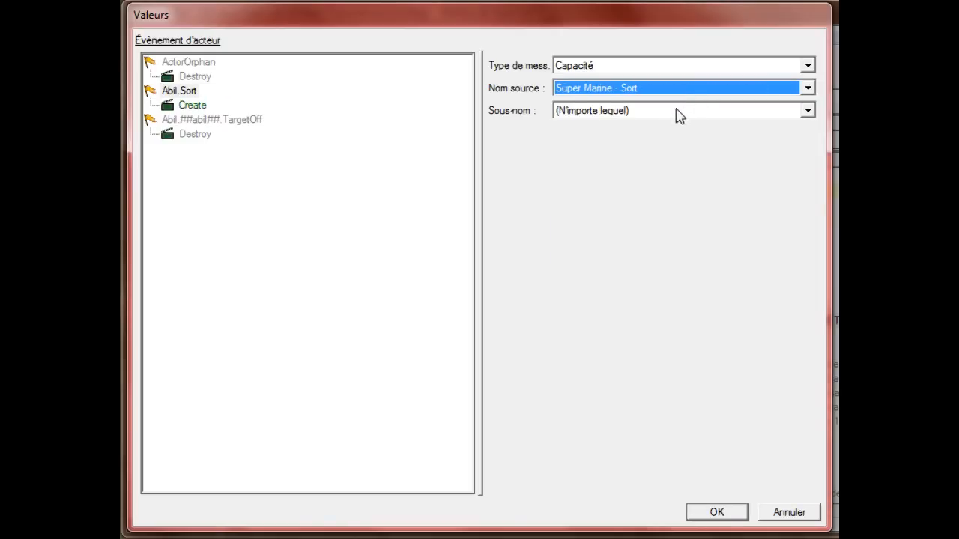
left_click(678, 111)
left_click(597, 268)
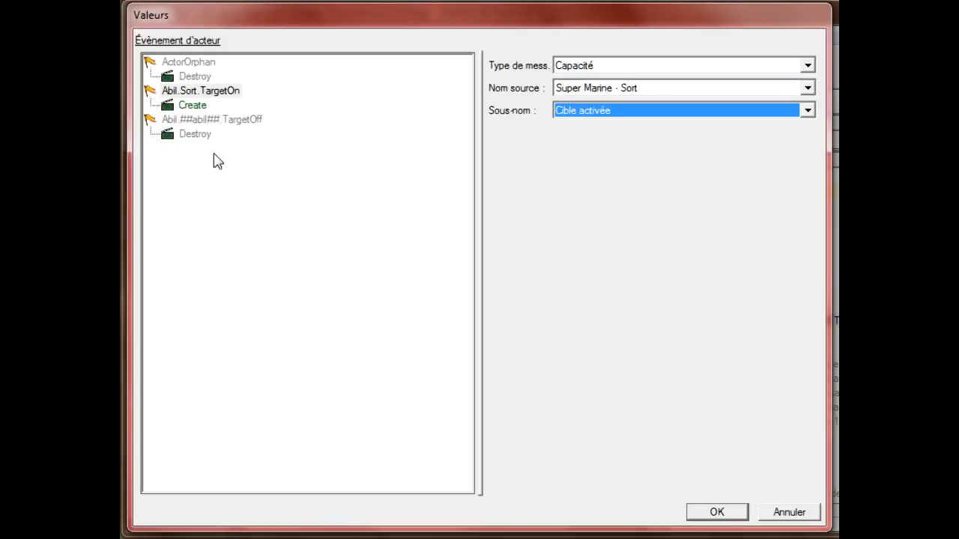
Set the TargetOff event's source name to Super Marine - Sort and its sub-name to Cible désactivée
left_click(211, 119)
left_click(621, 90)
left_click(622, 91)
type("Sup")
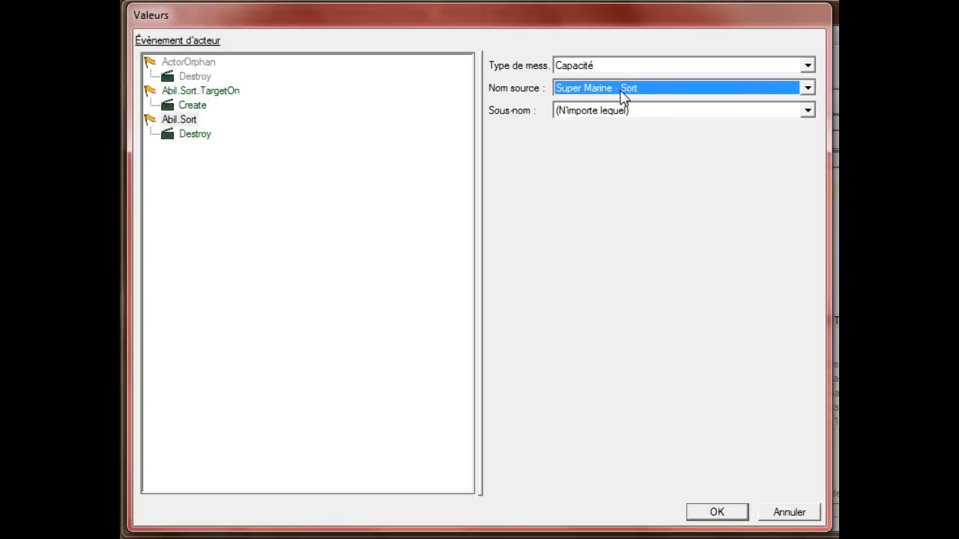
left_click(621, 110)
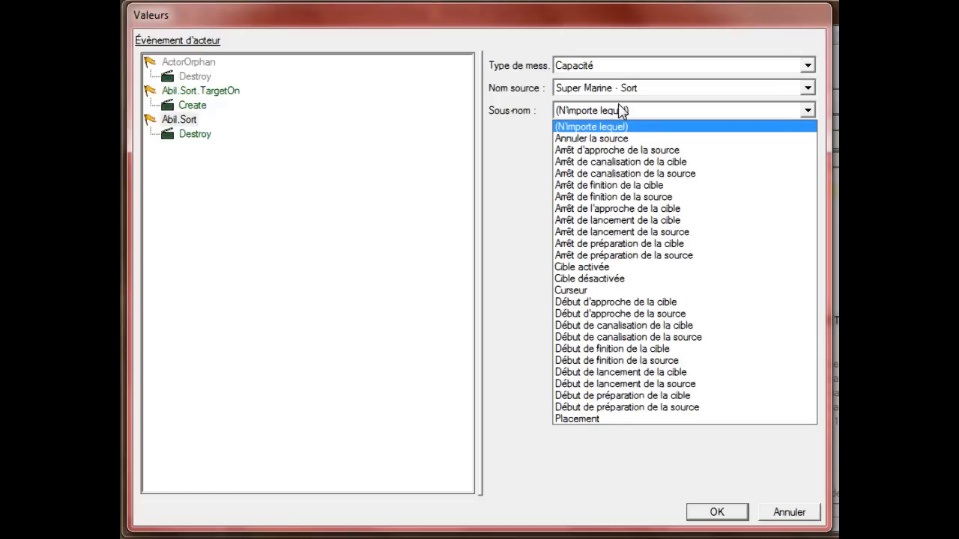
left_click(614, 279)
Review the TargetOn event, confirm SortPortée's event values, and save the map
left_click(210, 95)
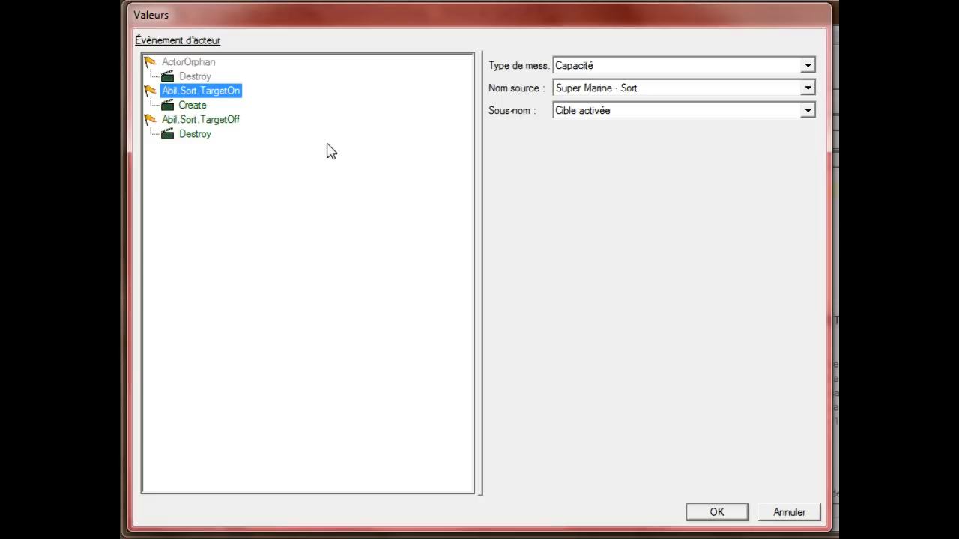
left_click(718, 512)
left_click(815, 412)
key("ctrl+s")
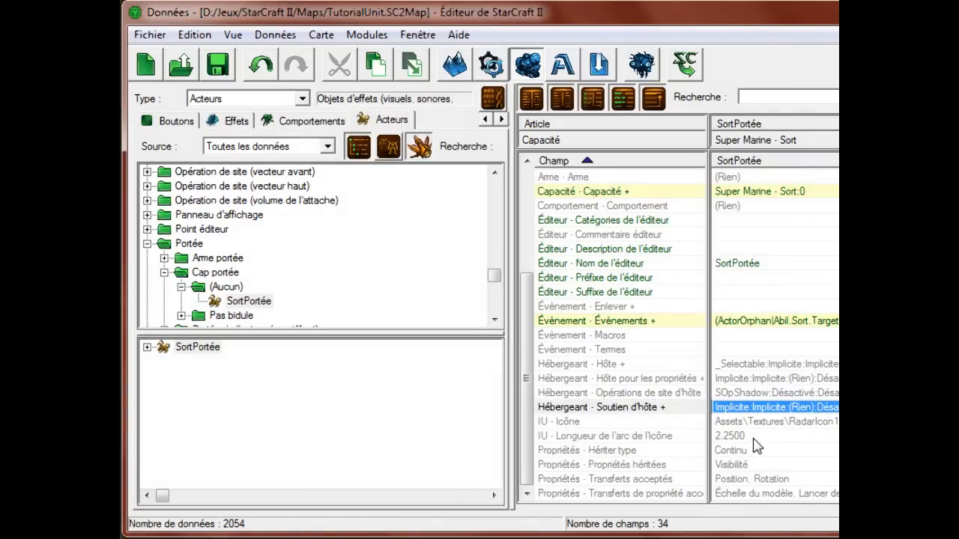
Open the texture browser for SortPortée's IU - Icône field and preview candidate texture files
double_click(764, 422)
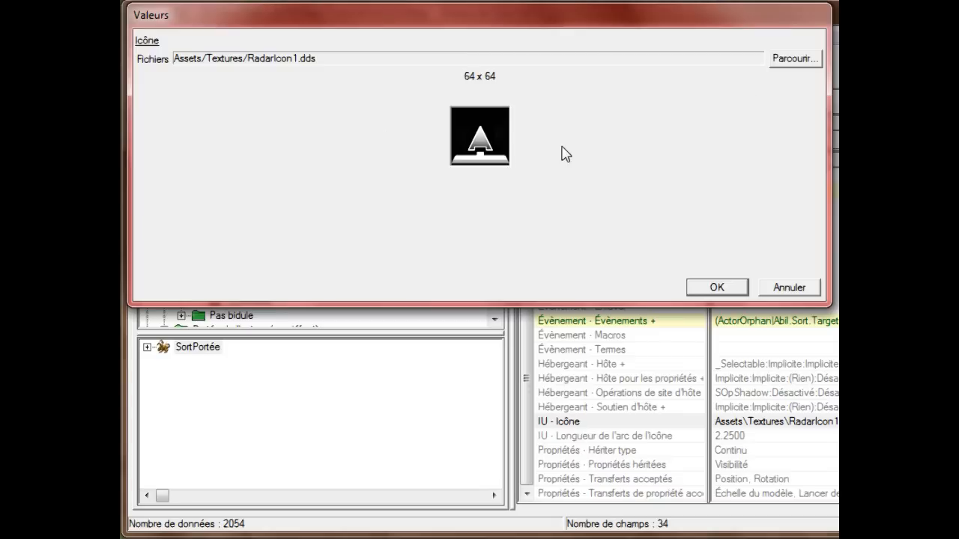
left_click(794, 58)
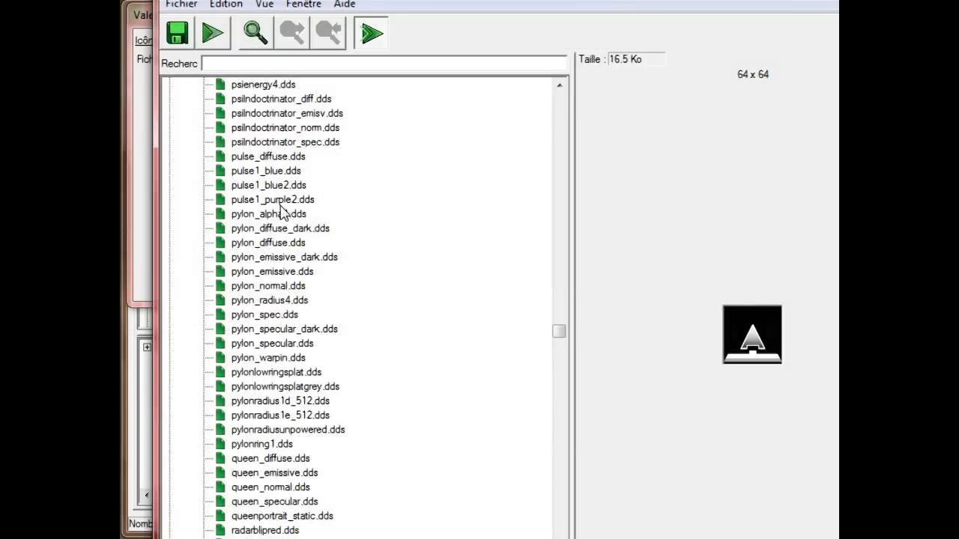
left_click(278, 200)
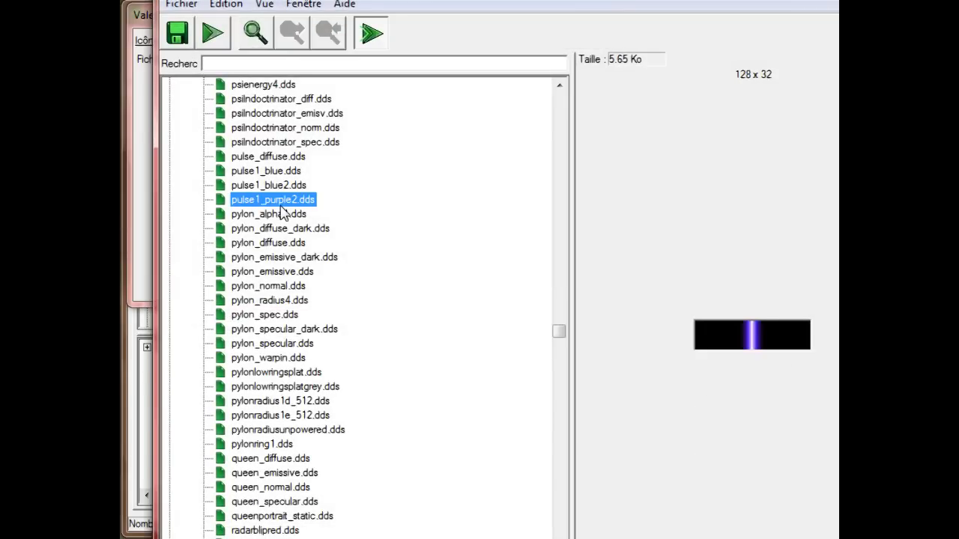
scroll(281, 206, "up", 1)
left_click(273, 126)
scroll(273, 126, "up", 2)
left_click(276, 161)
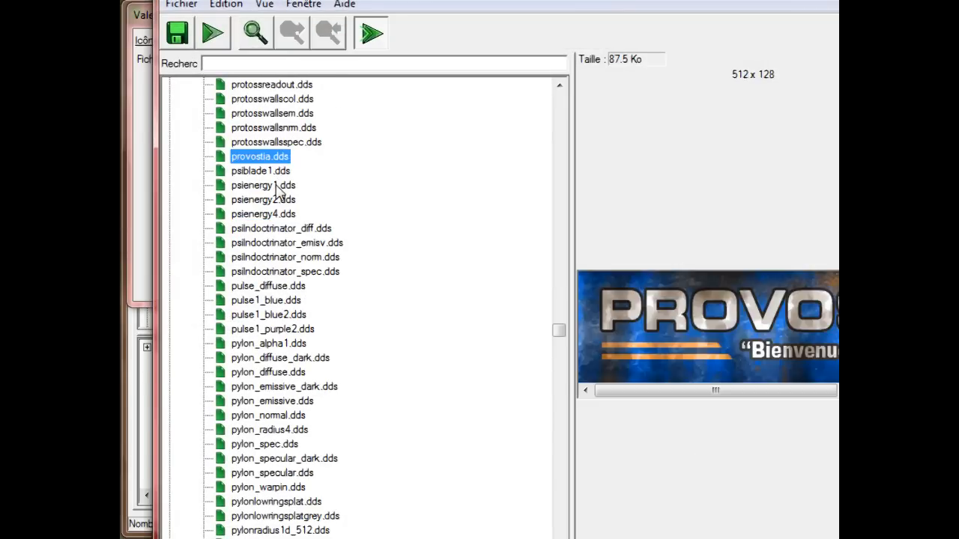
left_click(278, 185)
left_click(278, 171)
left_click(278, 156)
scroll(281, 172, "up", 3)
Search the textures for "icon" and set SortPortée's IU - Icône to icon-error.dds
left_click(318, 66)
type("icon")
left_click(291, 161)
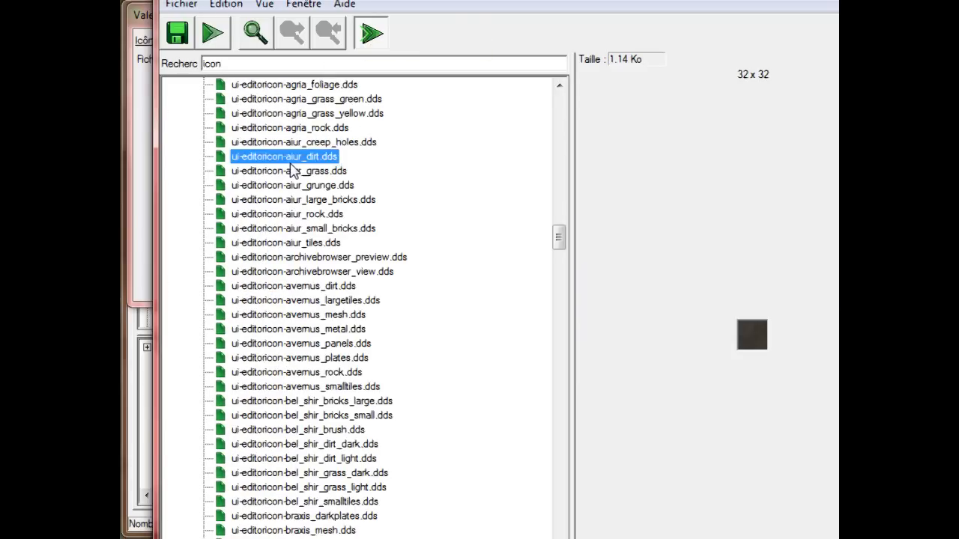
scroll(292, 171, "up", 4)
left_click_drag(561, 229, 561, 105)
left_click(258, 174)
double_click(259, 156)
left_click(715, 289)
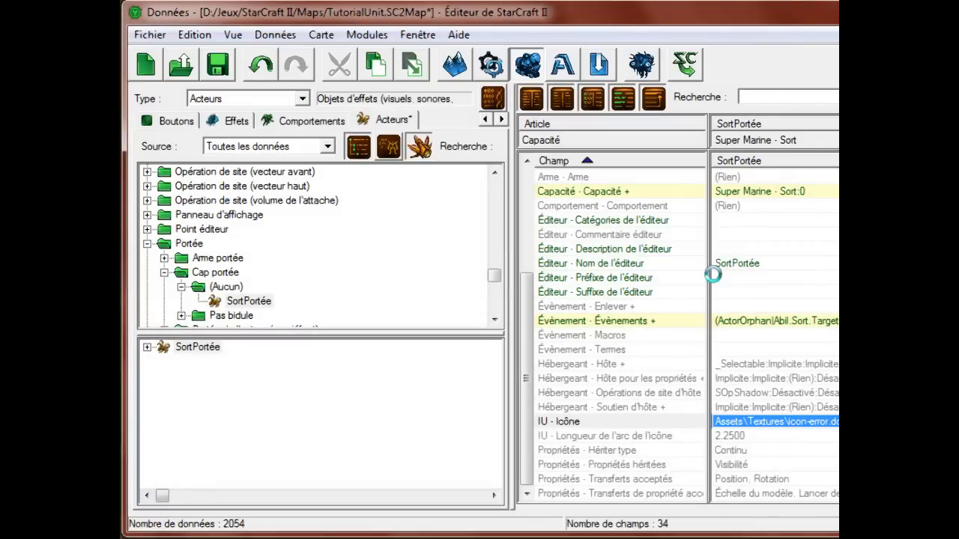
Check SortPortée's IU - Longueur de l'arc de l'icône value without changing it, and save the map
double_click(745, 435)
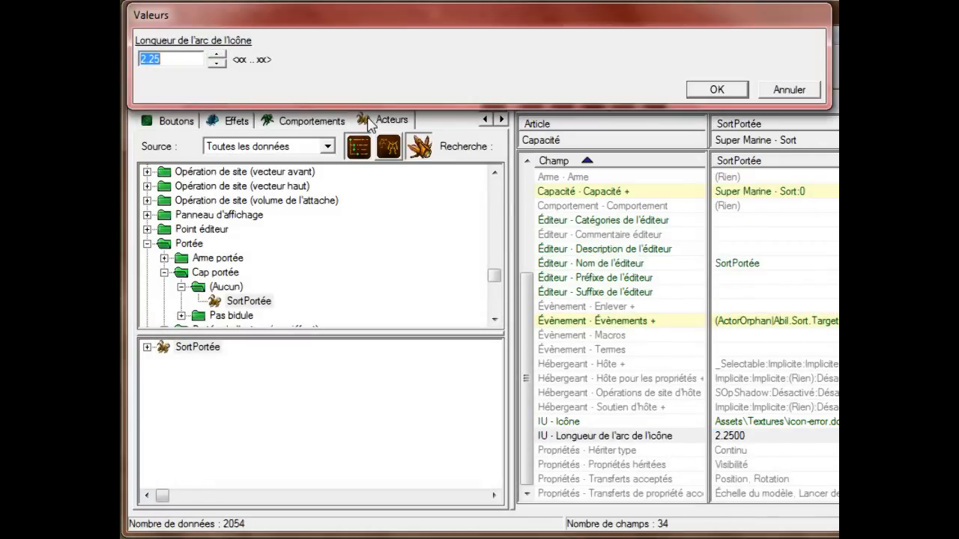
left_click(770, 90)
left_click(769, 206)
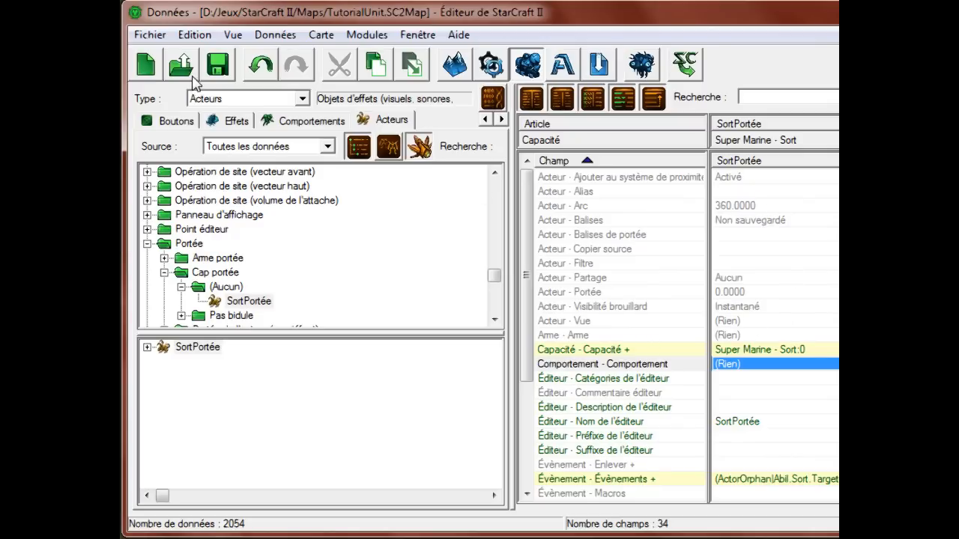
left_click(216, 67)
Review SortPortée's full list of fields, from the Acteur entries to the Propriétés entries
left_click(698, 394)
scroll(712, 397, "down", 4)
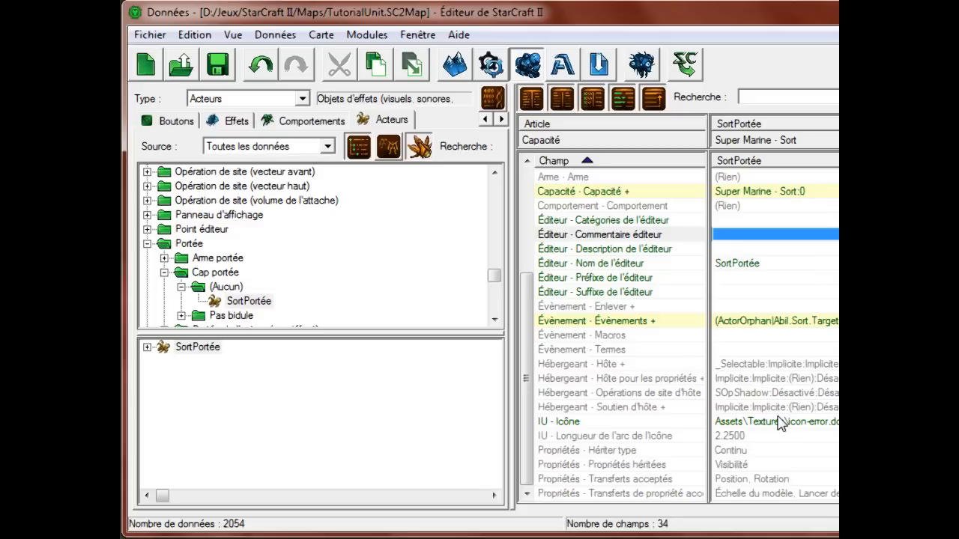
scroll(781, 441, "up", 4)
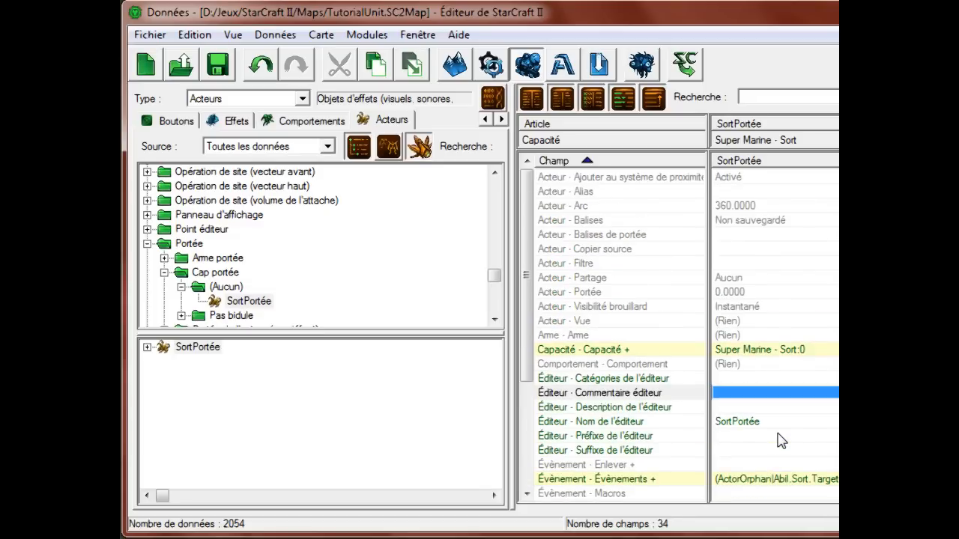
scroll(781, 441, "down", 4)
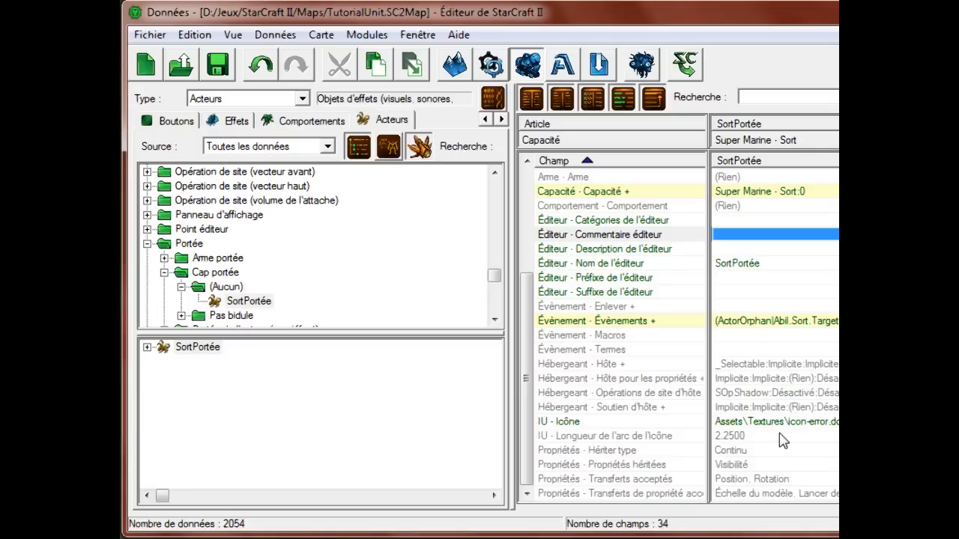
scroll(770, 441, "up", 4)
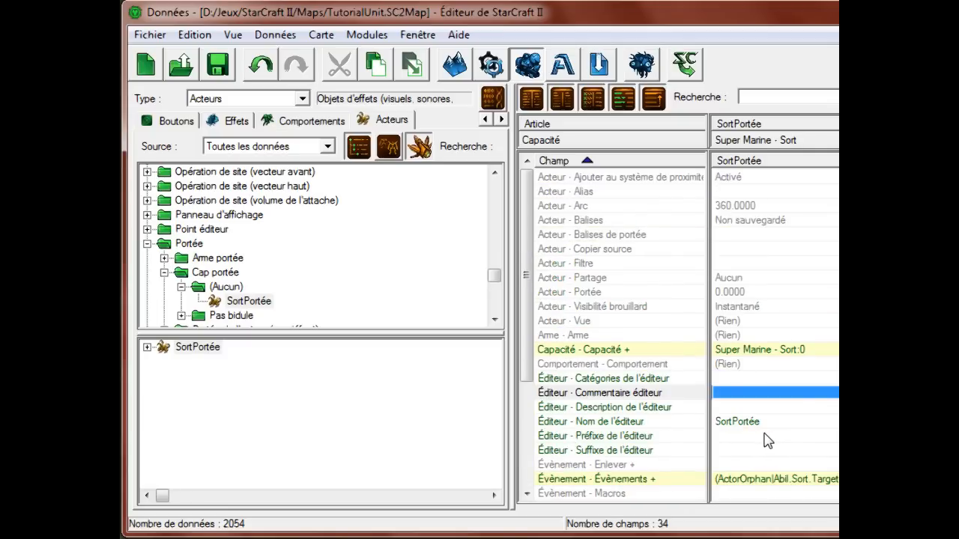
scroll(767, 441, "down", 4)
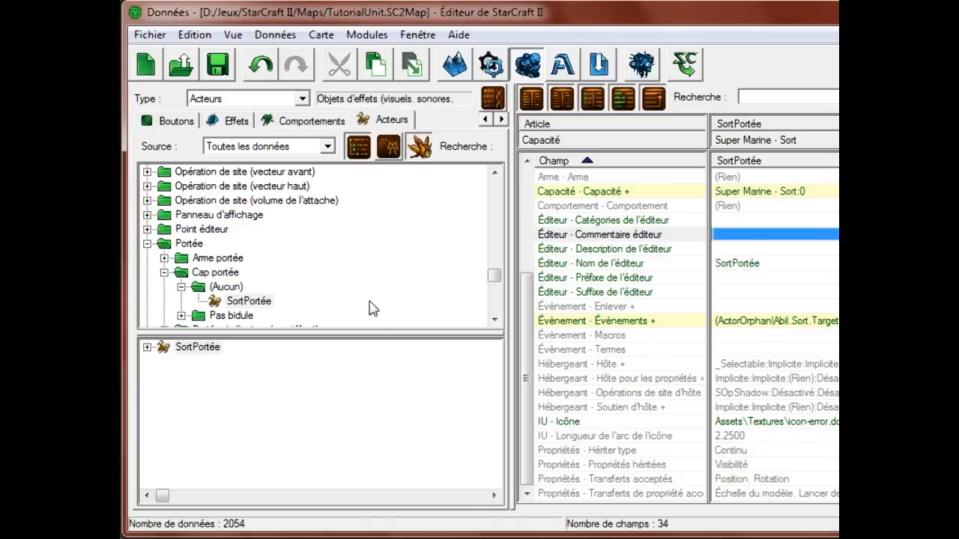
scroll(794, 331, "up", 4)
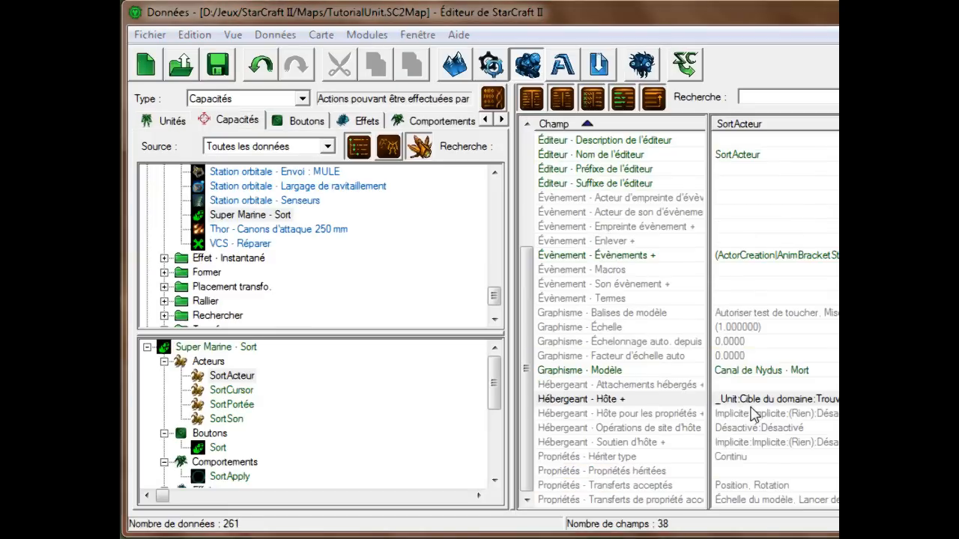
Reset SortActeur's Hébergeant - Hôte field to the [Core.SC2Mod] Animation de modèle, style une fois value
left_click(749, 405)
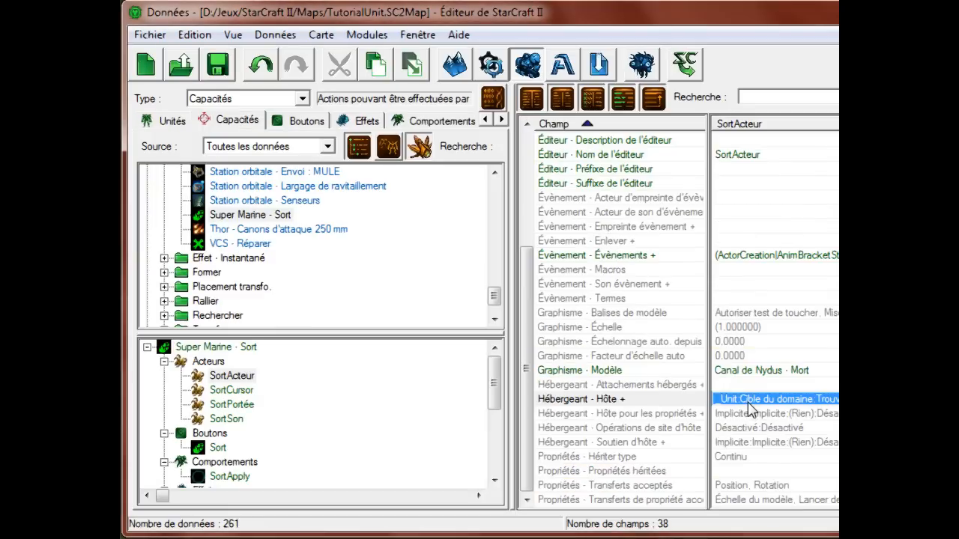
left_click(740, 428)
left_click(738, 400)
right_click(744, 404)
mouse_move(794, 448)
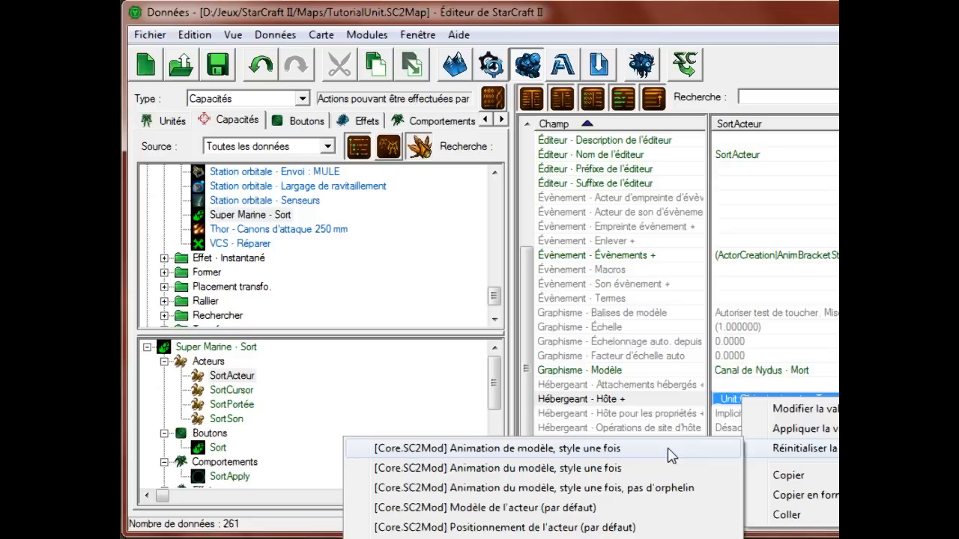
left_click(687, 381)
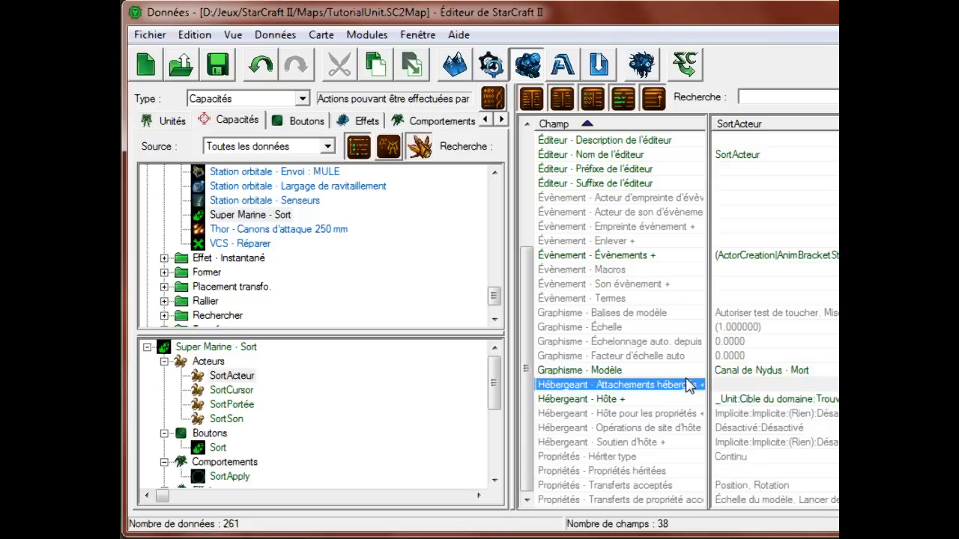
left_click(780, 400)
right_click(780, 400)
mouse_move(790, 462)
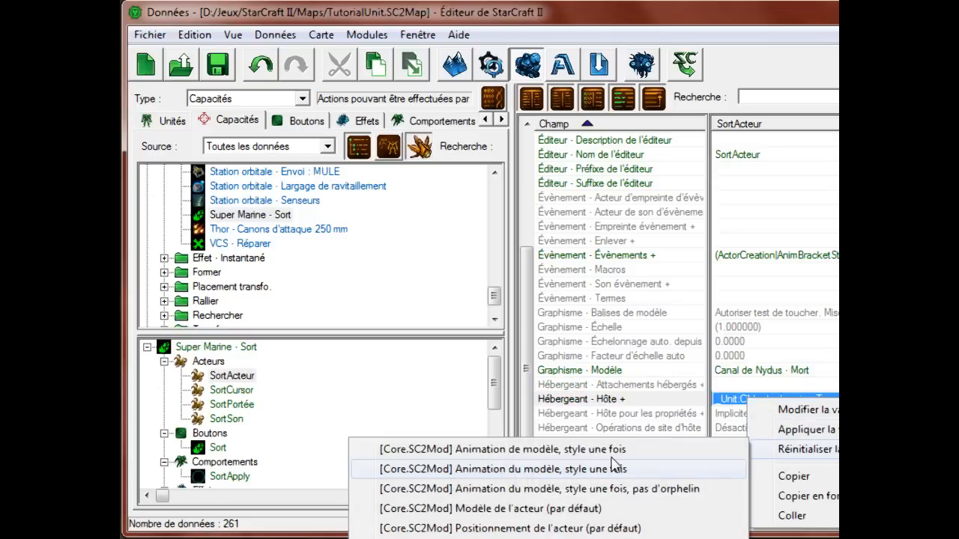
left_click(693, 447)
left_click(716, 429)
double_click(747, 400)
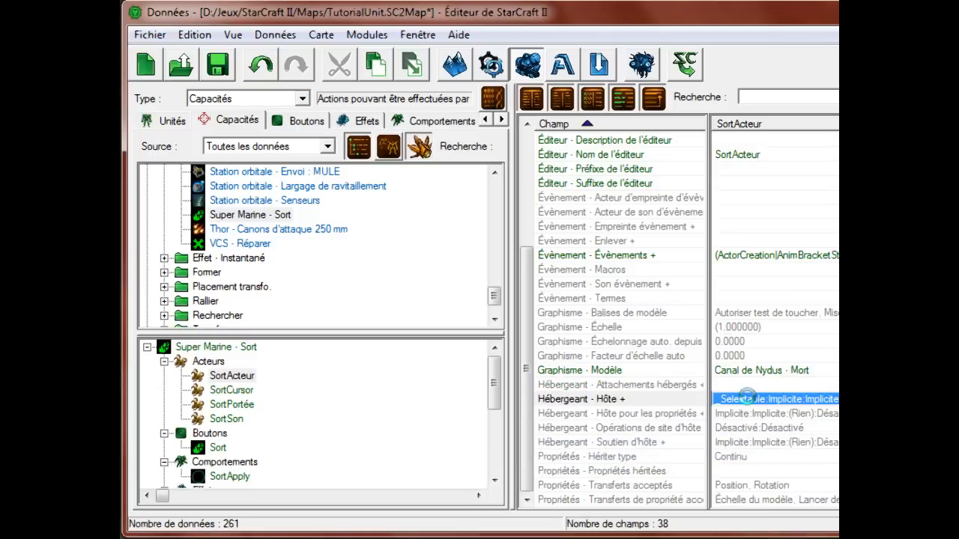
Open SortActeur's Hébergeant - Hôte values and set Acteur to Trouver acteur
left_click(251, 382)
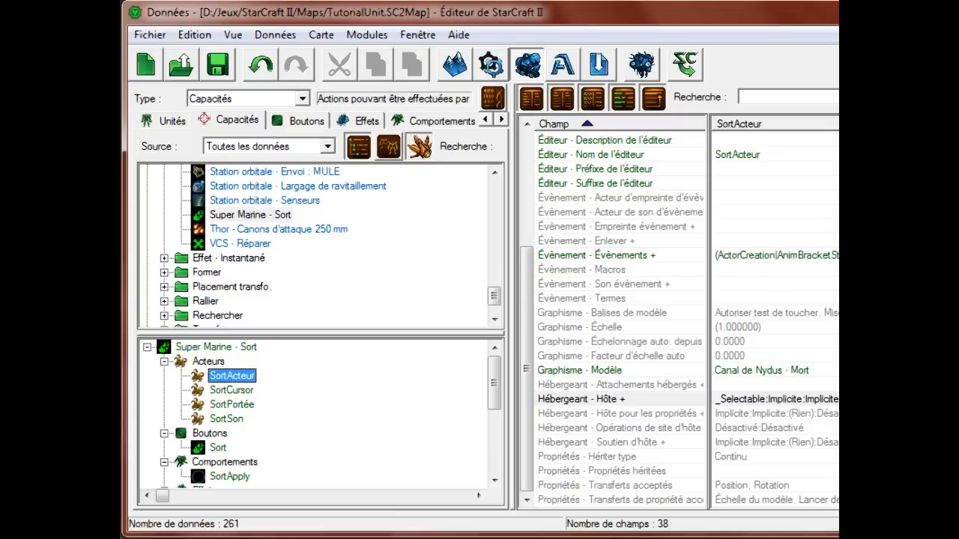
left_click(223, 362)
left_click(229, 376)
left_click(756, 357)
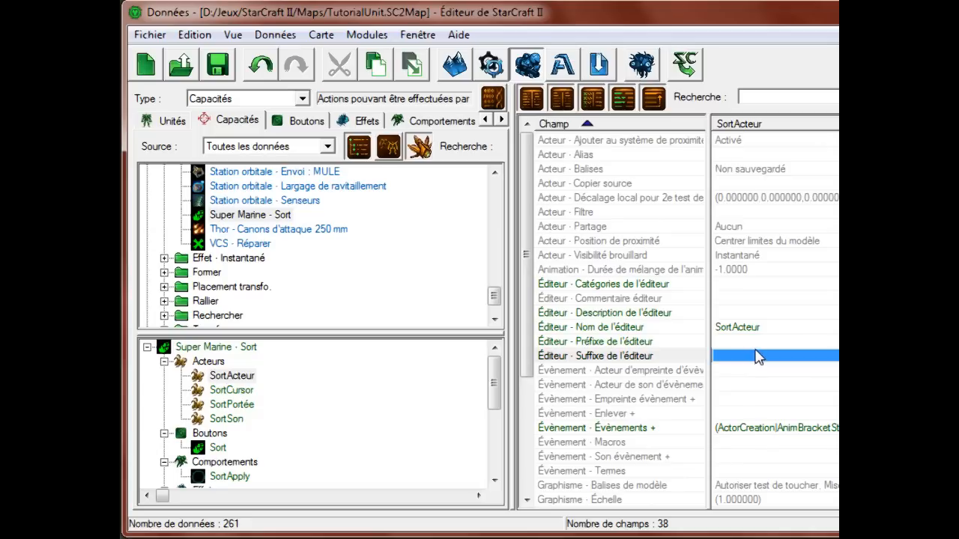
scroll(757, 357, "down", 4)
left_click(624, 402)
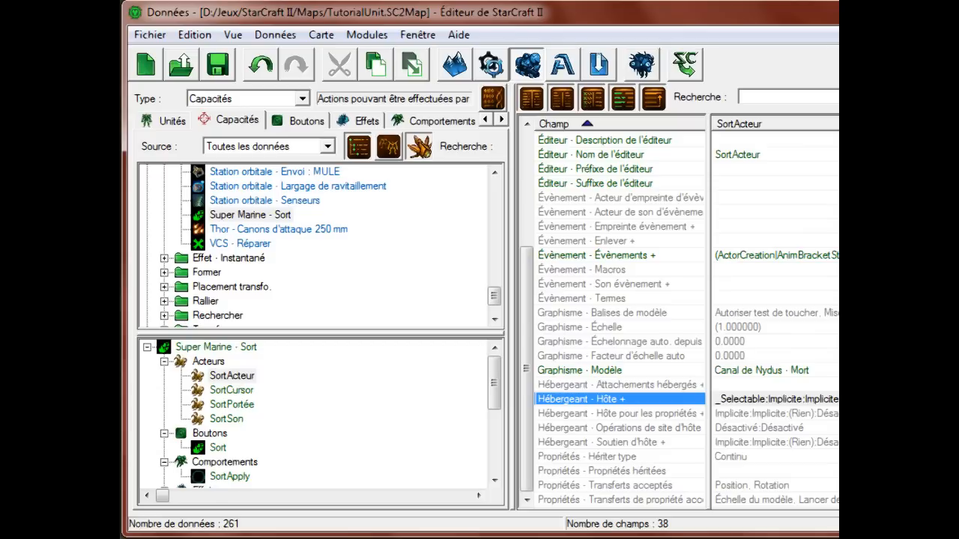
double_click(786, 403)
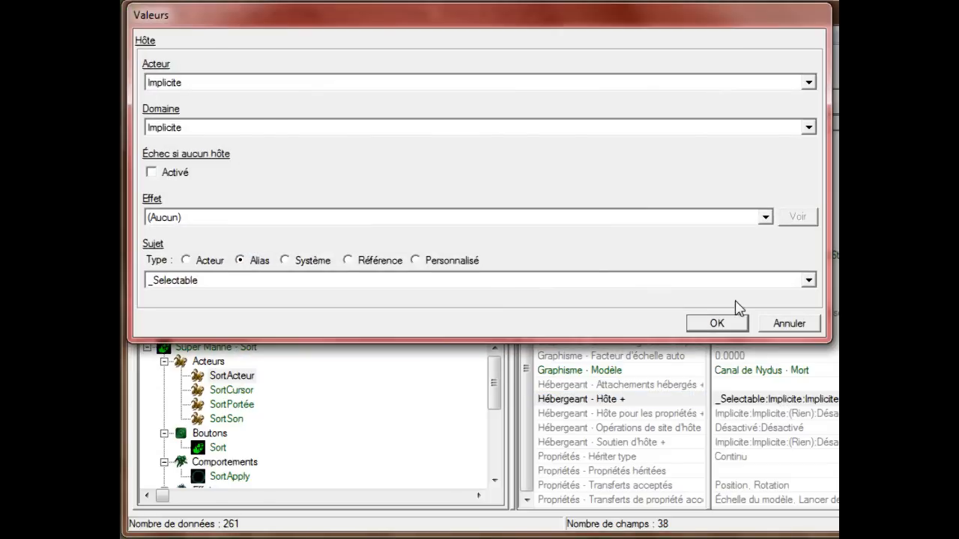
left_click_drag(365, 18, 415, 99)
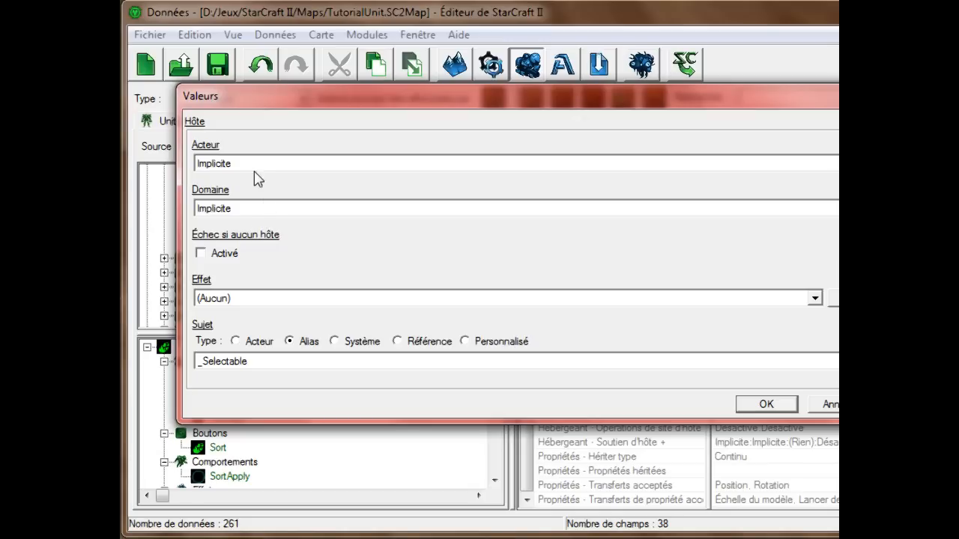
left_click(231, 165)
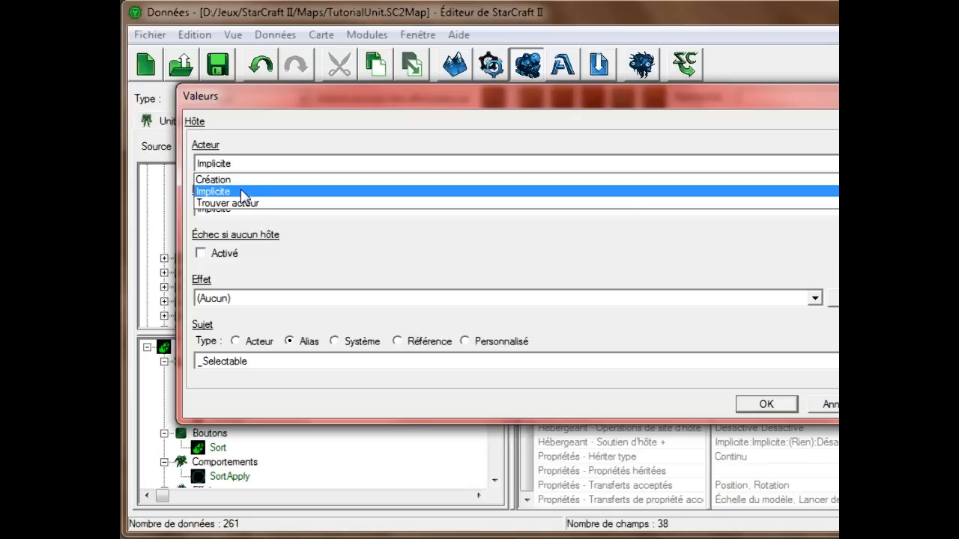
left_click(235, 204)
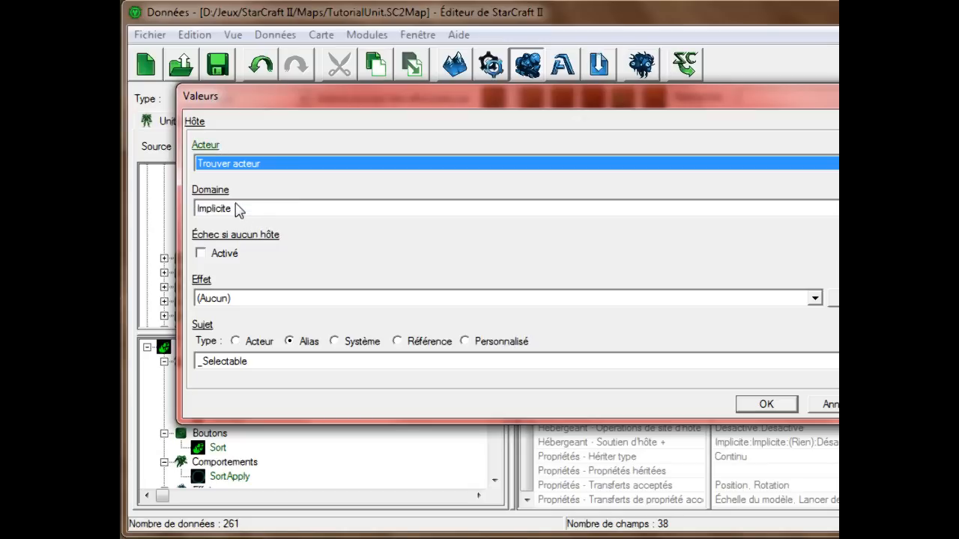
Set the Domaine of SortActeur's host to Cible du domaine
left_click(236, 207)
left_click(235, 210)
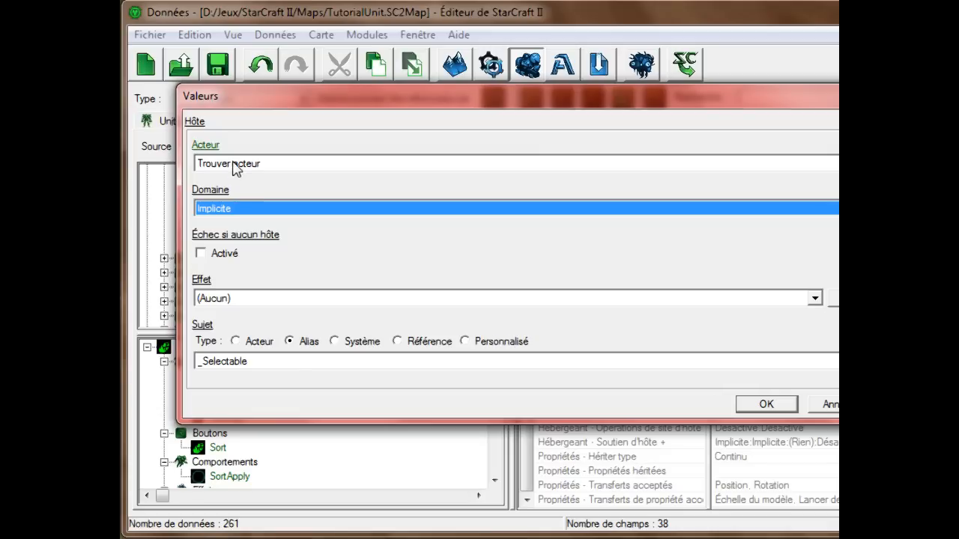
left_click(235, 210)
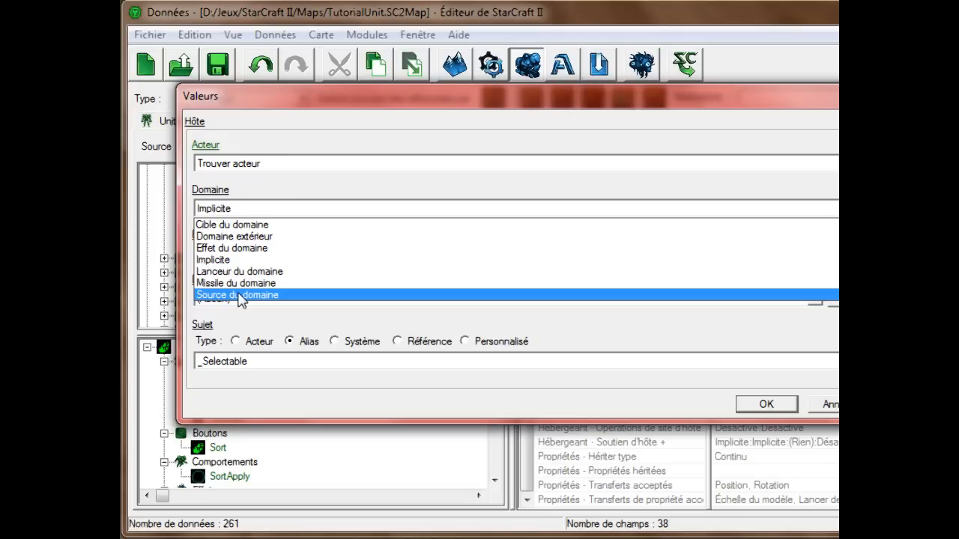
left_click(237, 260)
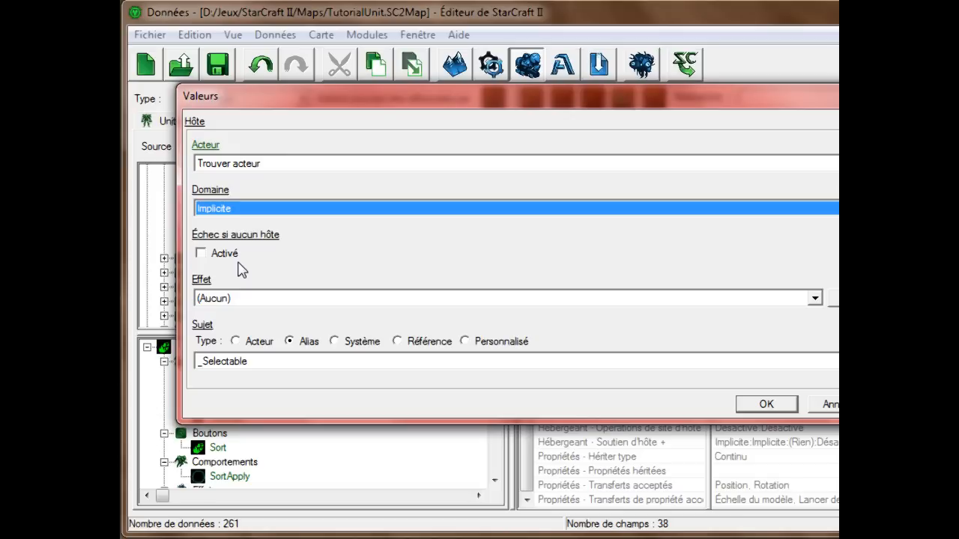
left_click(257, 209)
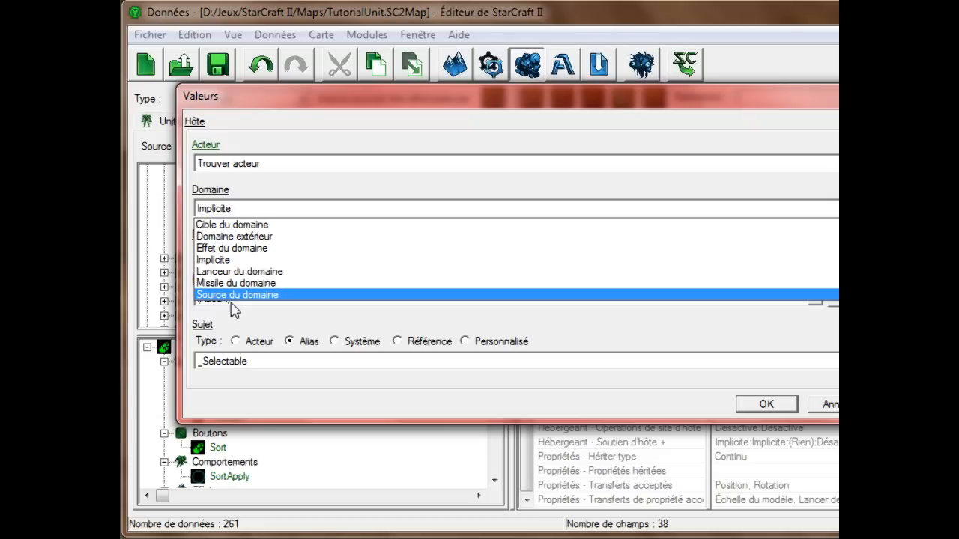
left_click(244, 227)
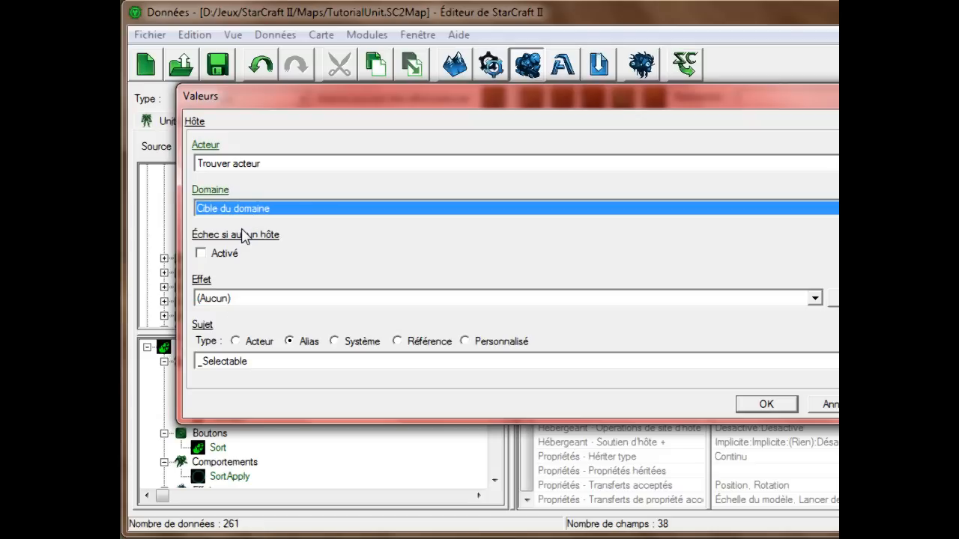
Set the host's Sujet alias to _Unit and apply the Hôte values to SortActeur
left_click(217, 362)
scroll(218, 450, "up", 4)
left_click(245, 538)
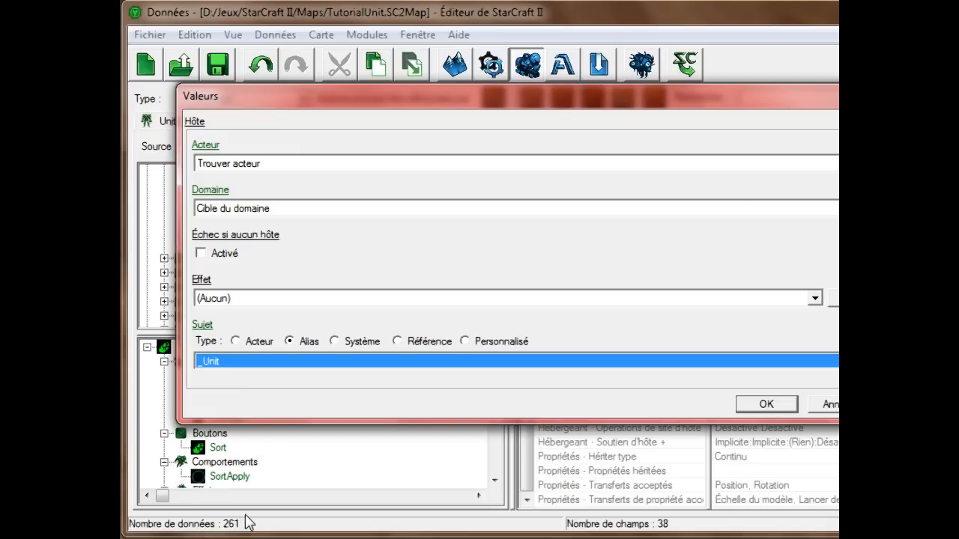
left_click(333, 368)
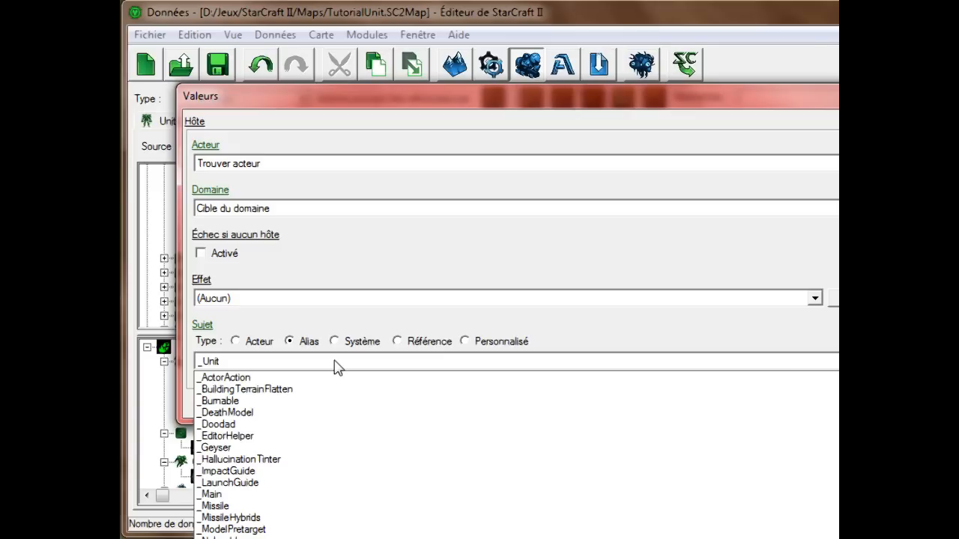
left_click(335, 367)
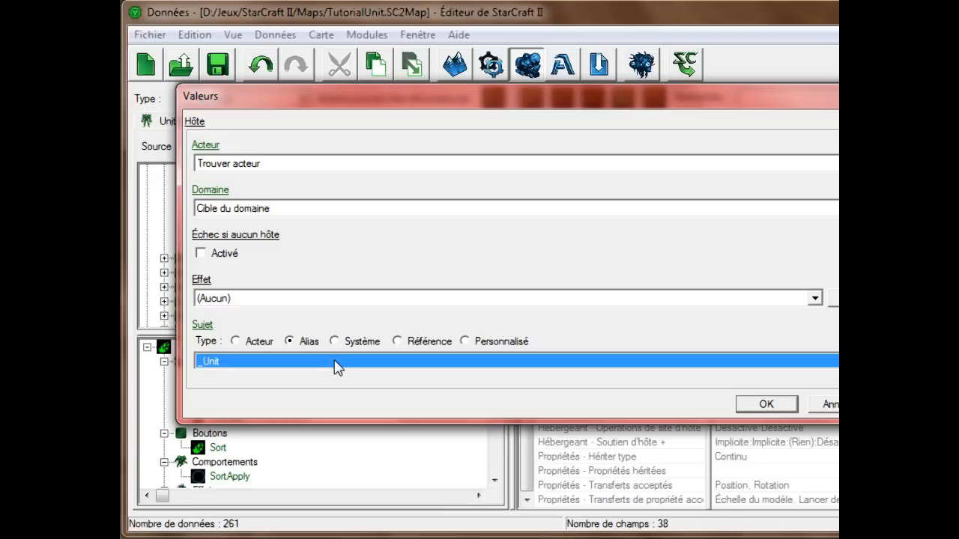
left_click(766, 405)
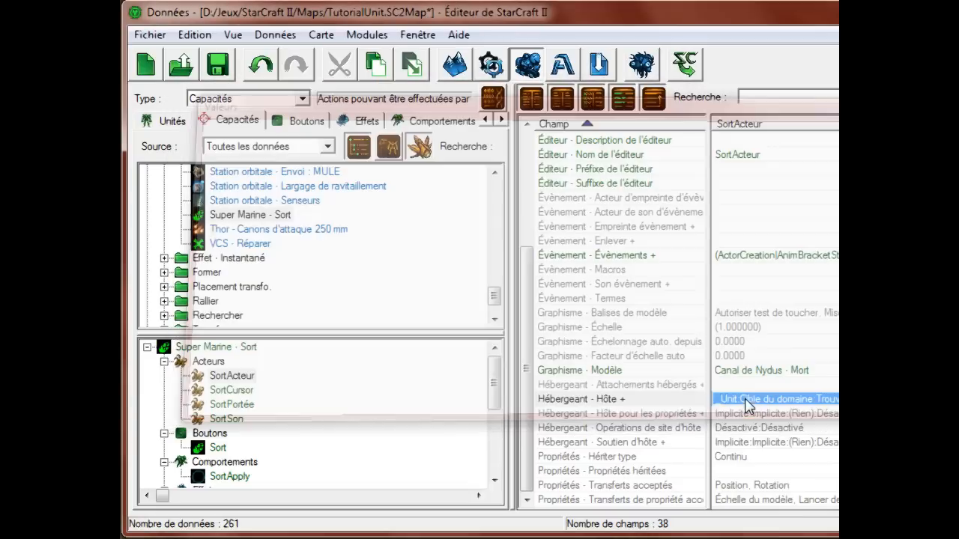
Review SortActeur's Hébergeant - Hôte values and leave them unmodified
double_click(827, 400)
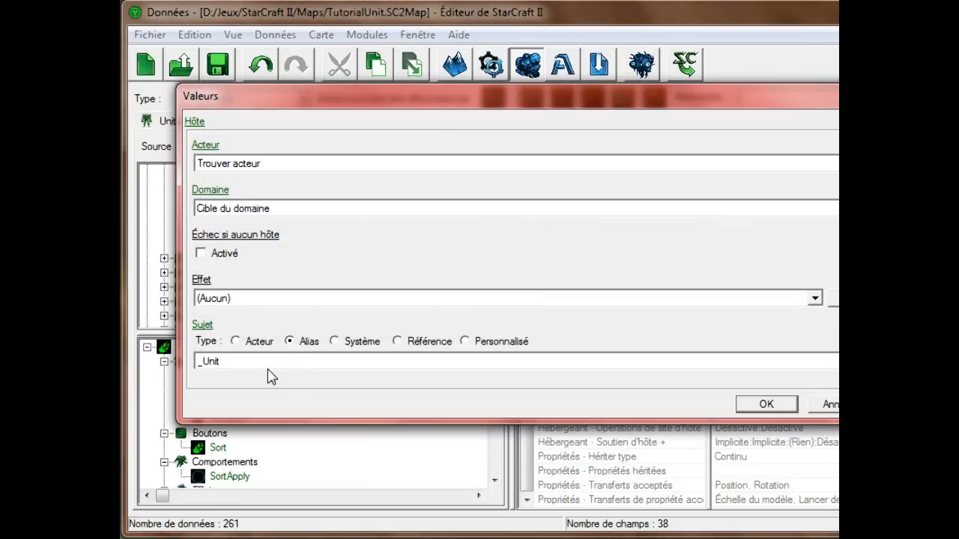
left_click(828, 404)
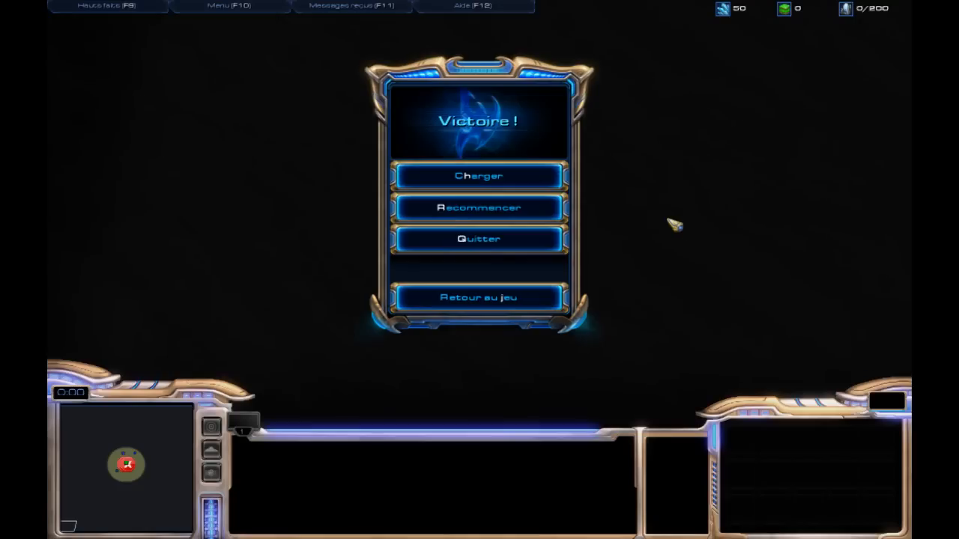
Return to the test game from the victory screen, select the Super Marine and ready its Sort ability for targeting
left_click(460, 299)
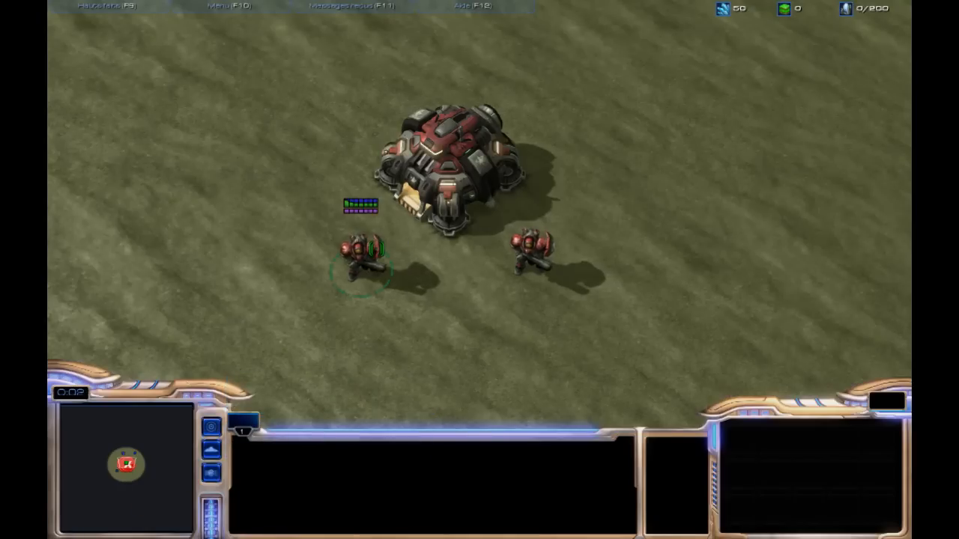
left_click(358, 259)
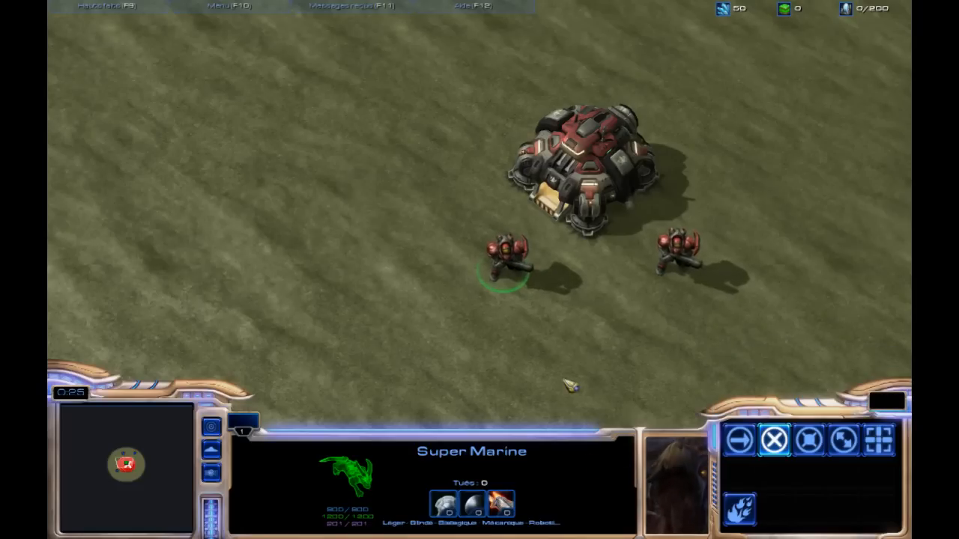
key("d")
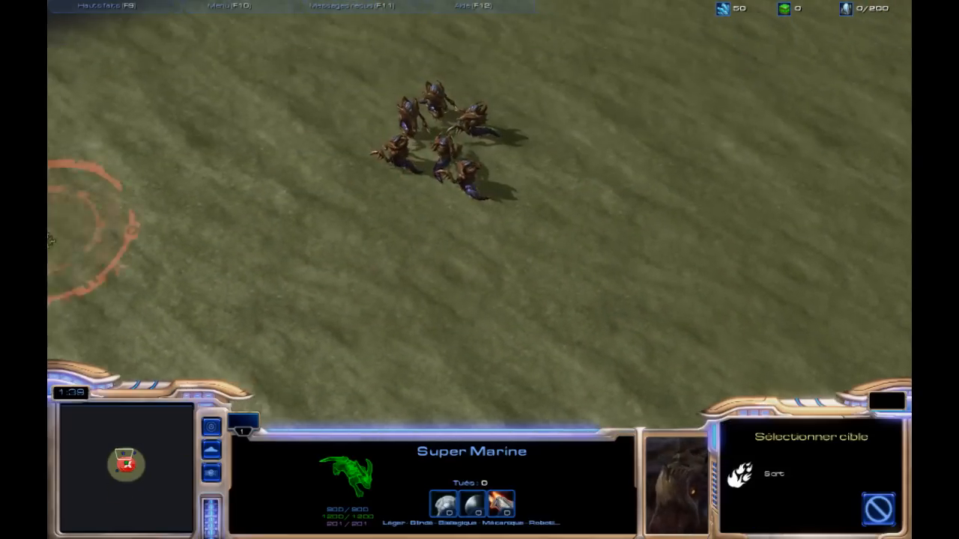
Cast the Super Marine's Sort at the enemy group north of the base, and move the marine back
left_click(476, 318)
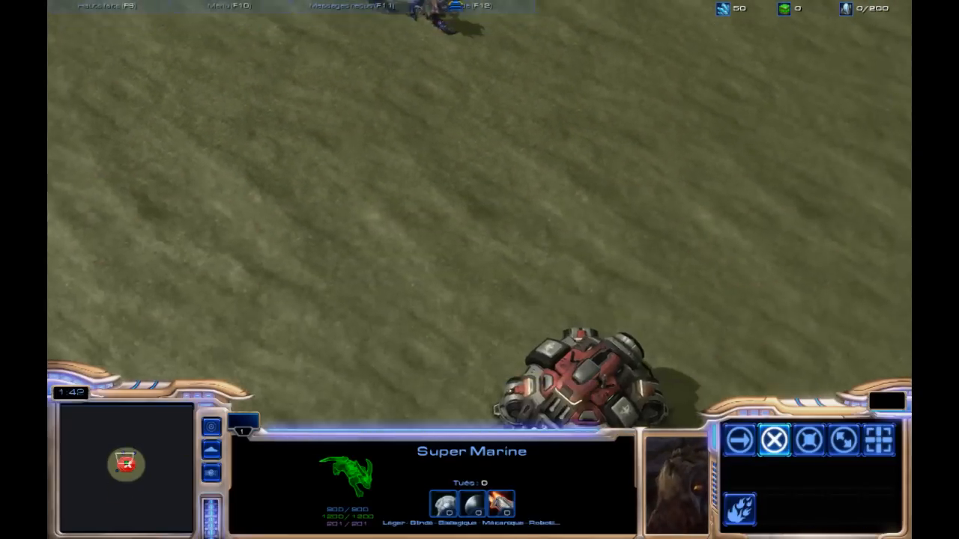
left_click(739, 511)
left_click(408, 65)
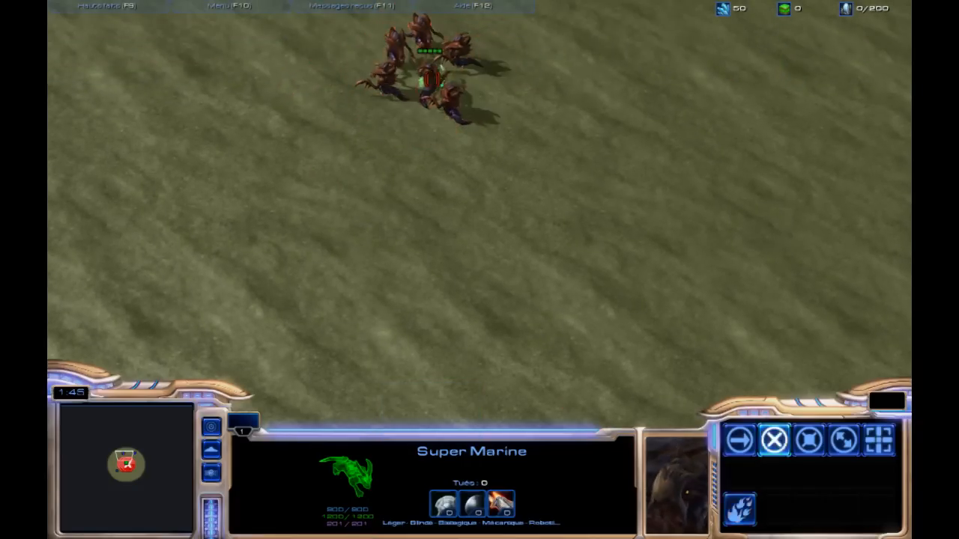
key("b")
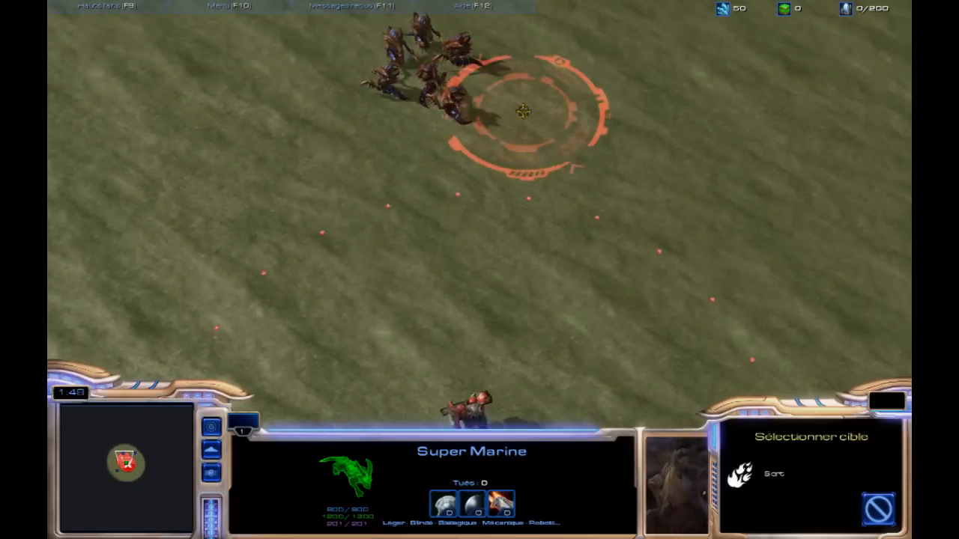
left_click(525, 111)
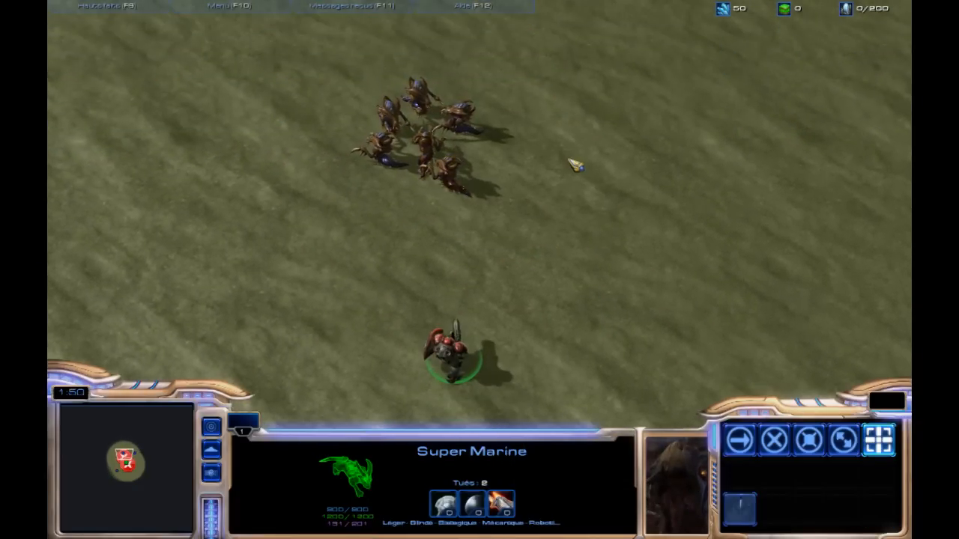
right_click(498, 367)
right_click(514, 406)
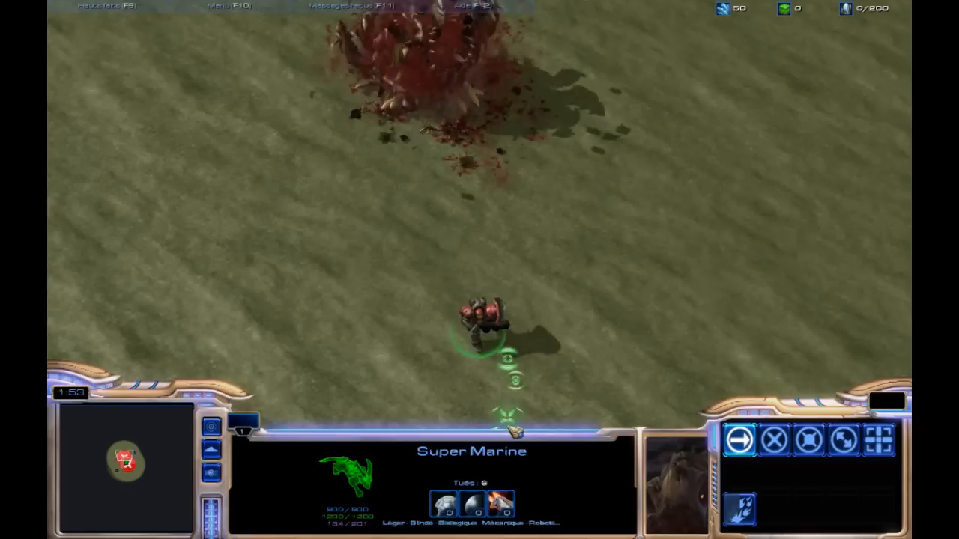
right_click(435, 350)
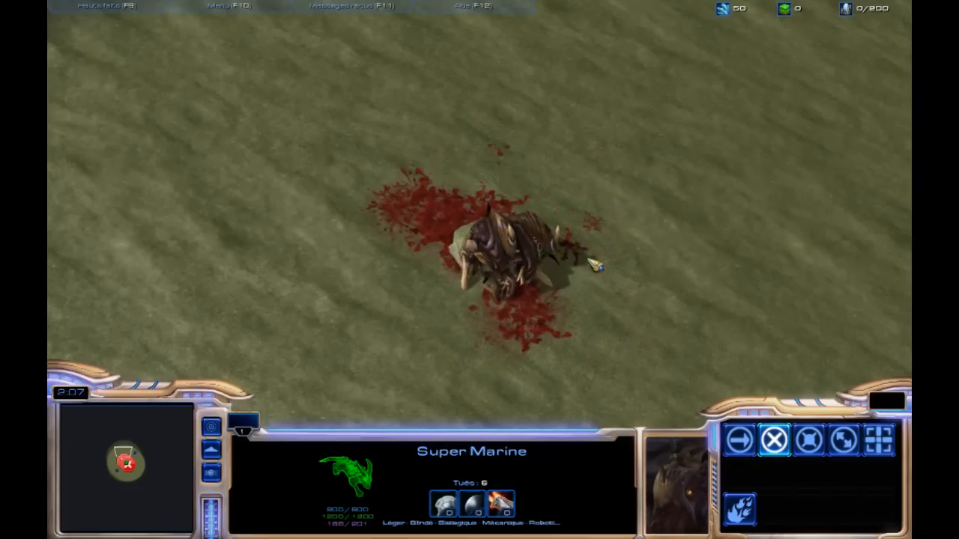
Cast Sort on the enemy group southwest of the base, send the Super Marine back and select an enemy caught in the effect
key("t")
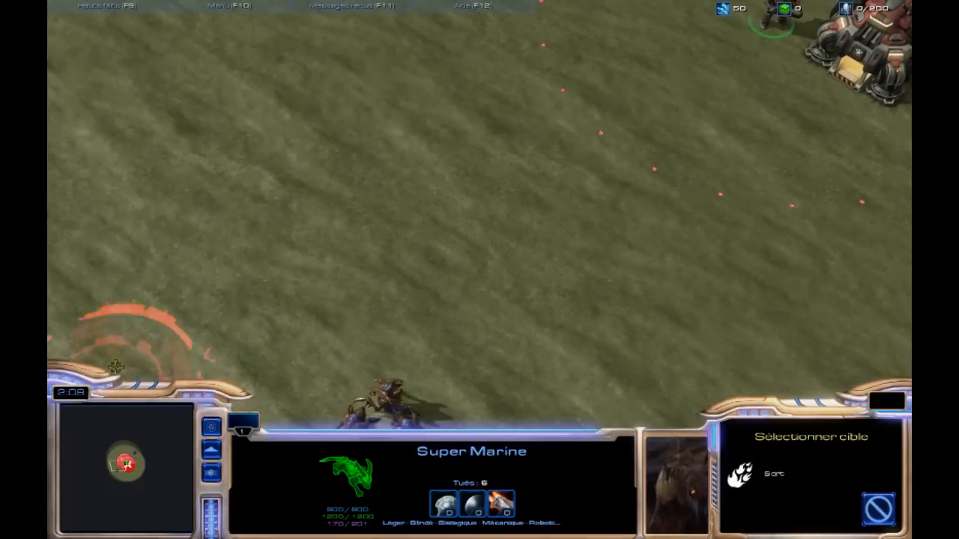
left_click(259, 287)
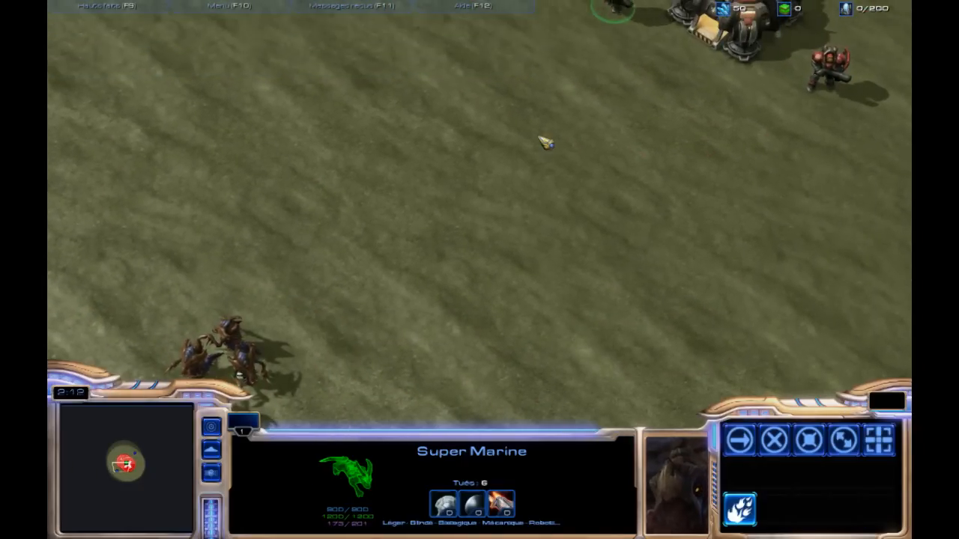
right_click(574, 91, "shift")
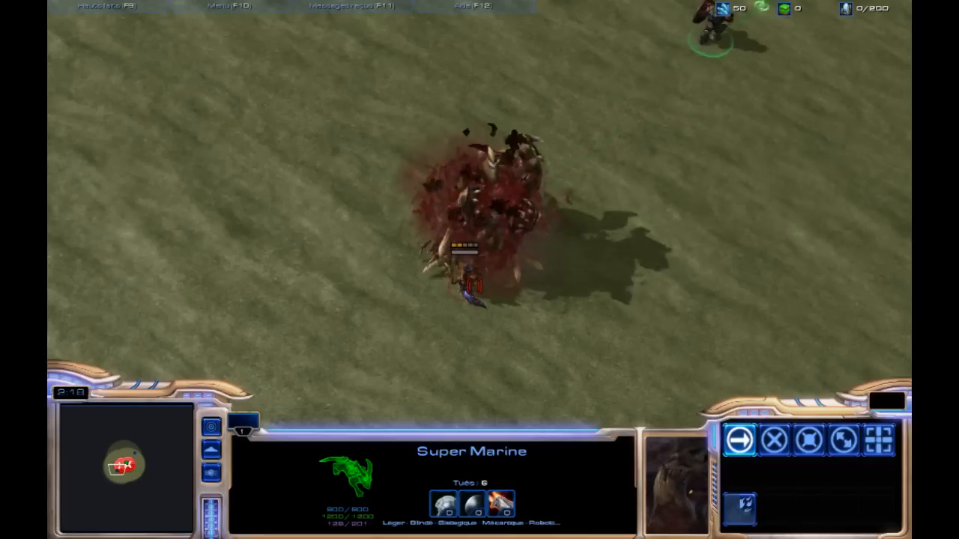
left_click(468, 294)
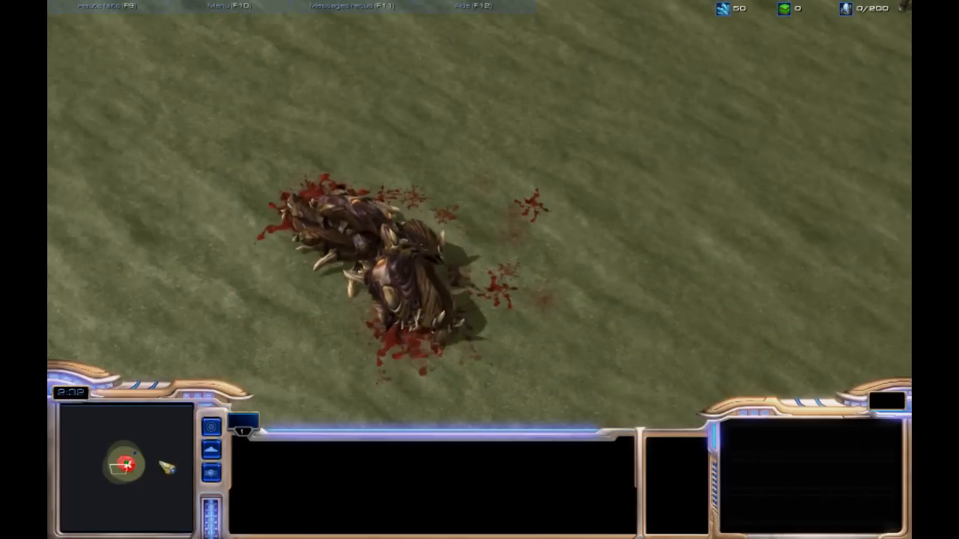
Select the second Super Marine, move it around and cast Sort on the enemy group northeast of the base
left_click_drag(464, 82, 209, 329)
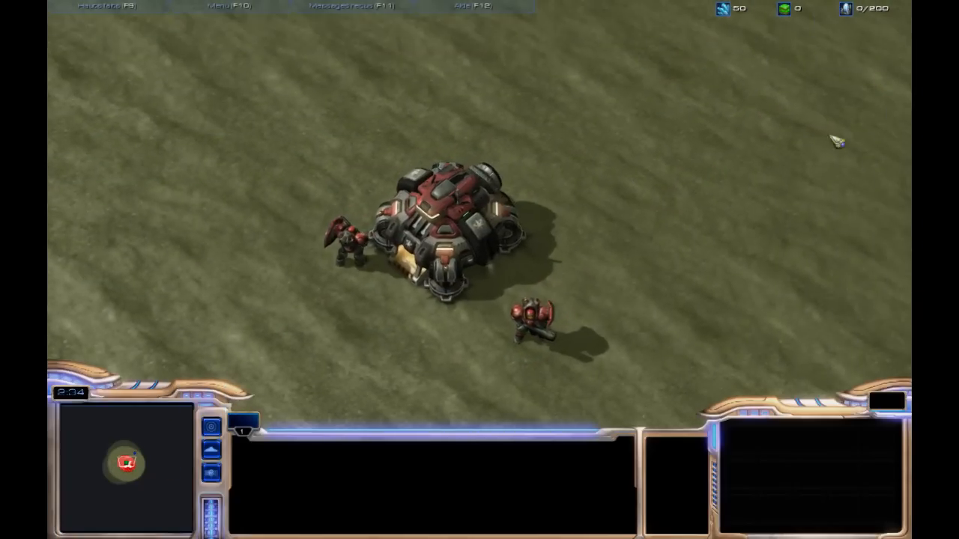
left_click(532, 321)
right_click(569, 246)
right_click(615, 257)
right_click(492, 272)
key("t")
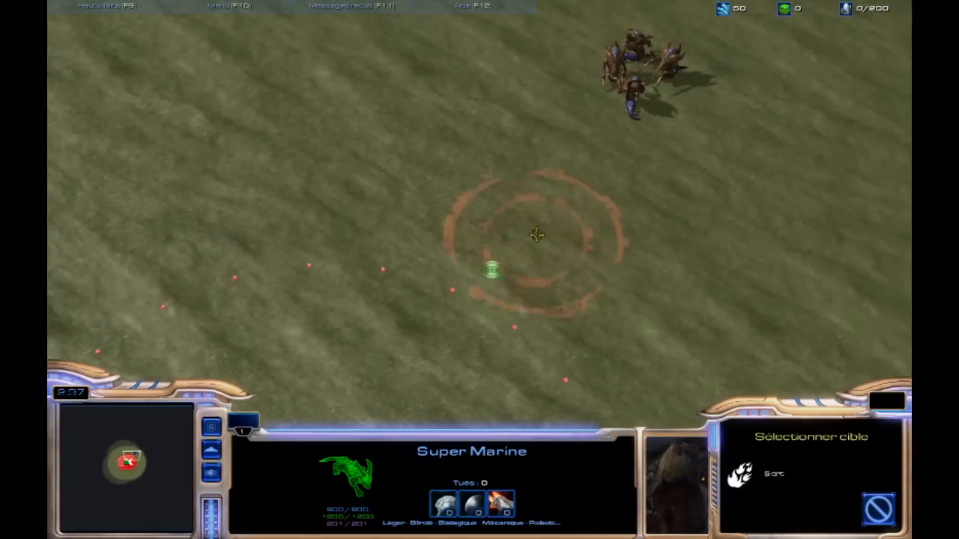
left_click(626, 78)
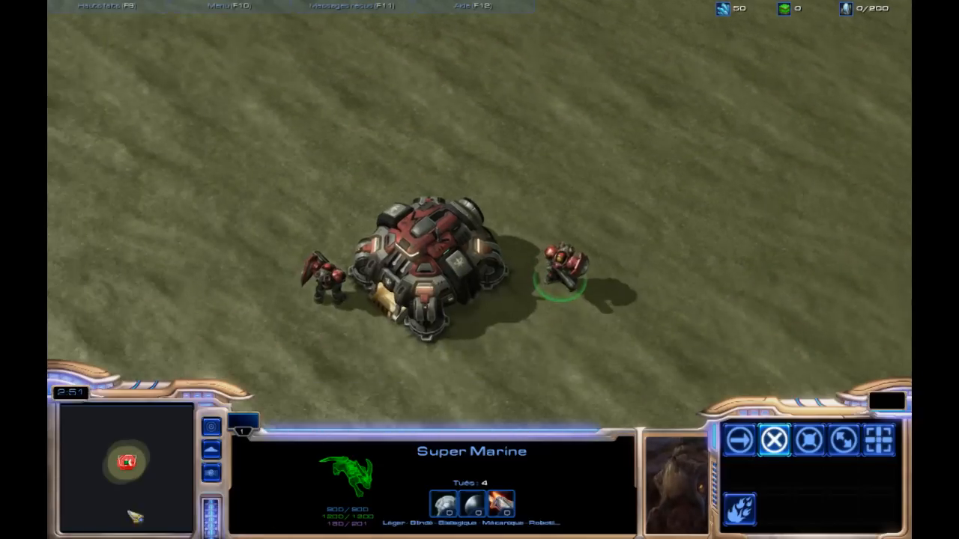
Move the Super Marine around the spell effect beside the base building
right_click(537, 277)
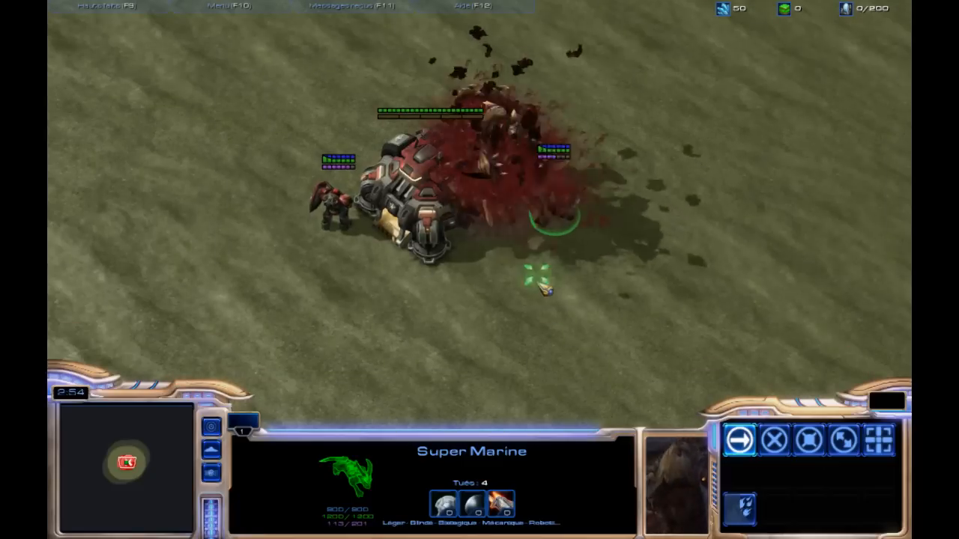
right_click(658, 165)
right_click(345, 315)
right_click(180, 220)
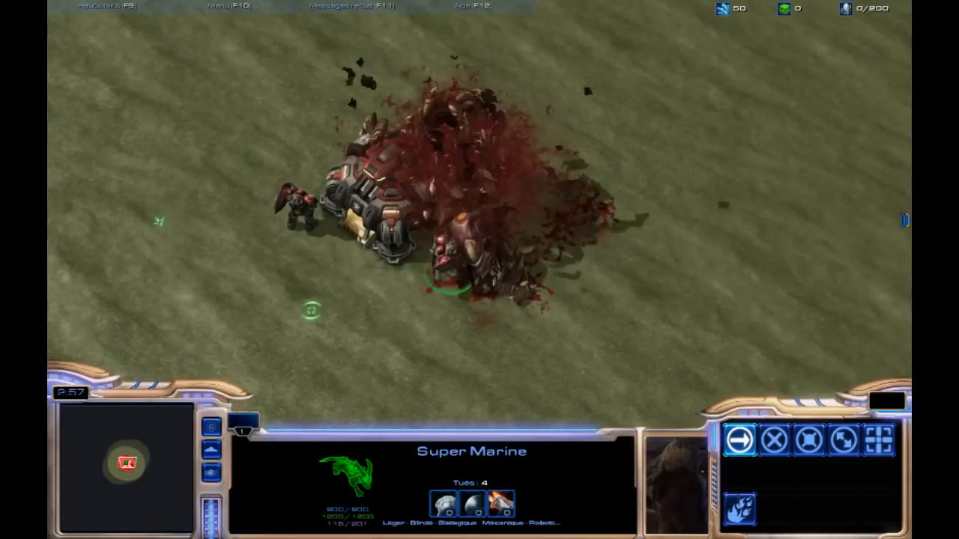
right_click(379, 346)
right_click(631, 335)
Select the other Super Marine and cast Sort several times on the ground beside the base building
key("alt")
left_click(291, 210)
right_click(510, 334)
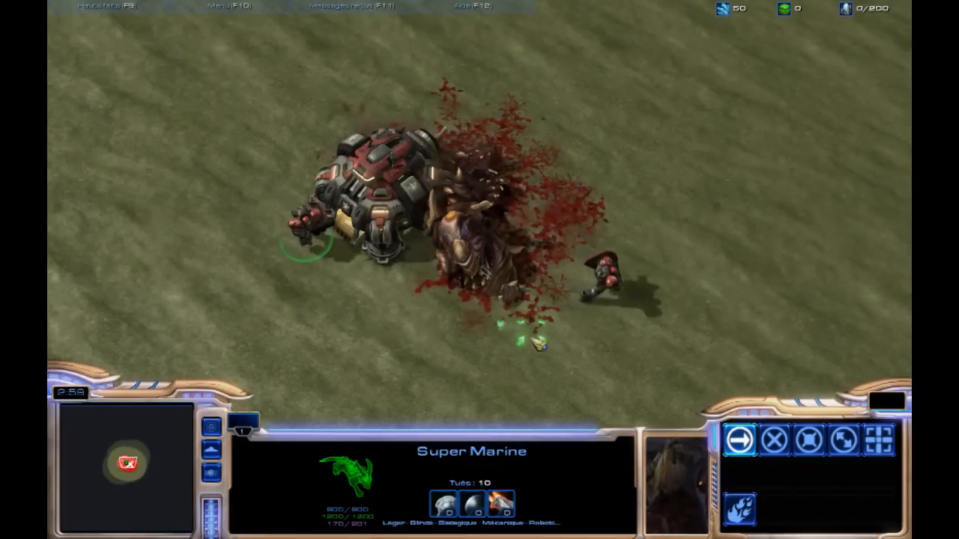
key("t")
left_click(567, 286)
key("t")
left_click(662, 333)
left_click(667, 296)
key("t")
left_click(551, 273)
Select both Super Marines and move them together to the west and north of the base building
left_click_drag(674, 215, 332, 349)
right_click(328, 344)
right_click(206, 312)
right_click(263, 260)
right_click(237, 200)
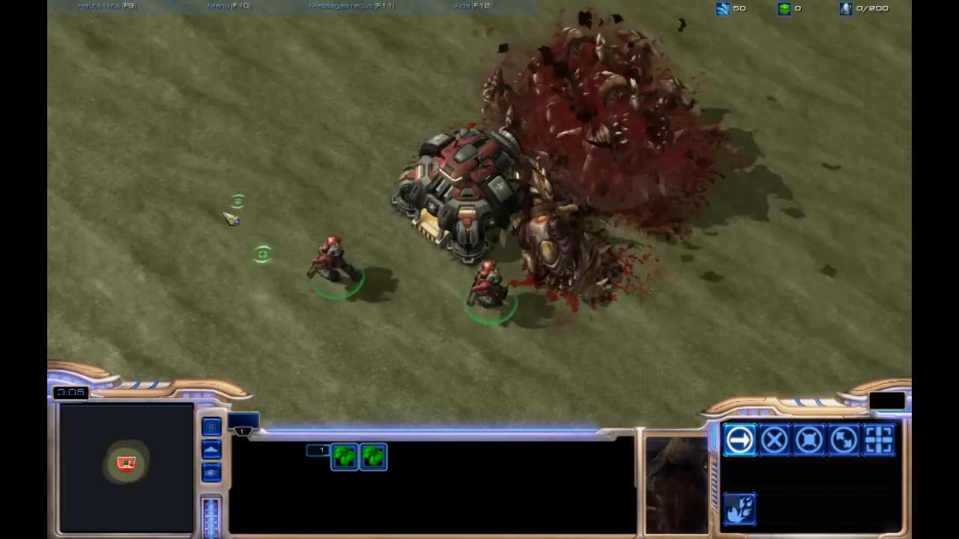
right_click(342, 141)
right_click(353, 138)
key("alt")
right_click(433, 115)
Cast Sort north of the base building and select a single Super Marine to try casting again
key("t")
left_click(525, 166)
left_click(455, 248)
key("t")
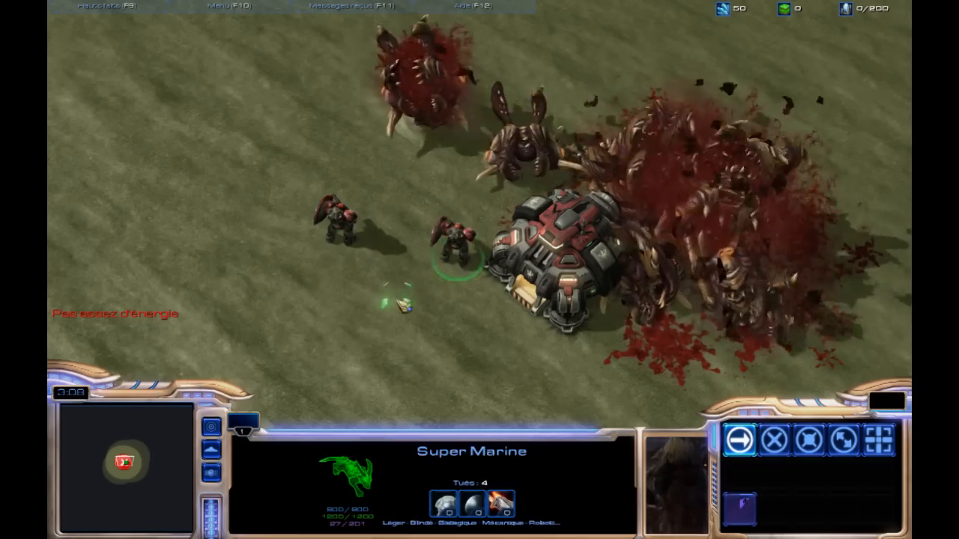
Regroup both Super Marines in one selection and move them to open ground west of the base building
right_click(340, 312)
left_click_drag(407, 321, 175, 177)
key("t")
right_click(163, 347)
left_click(299, 242)
left_click_drag(305, 237, 197, 358)
right_click(401, 302)
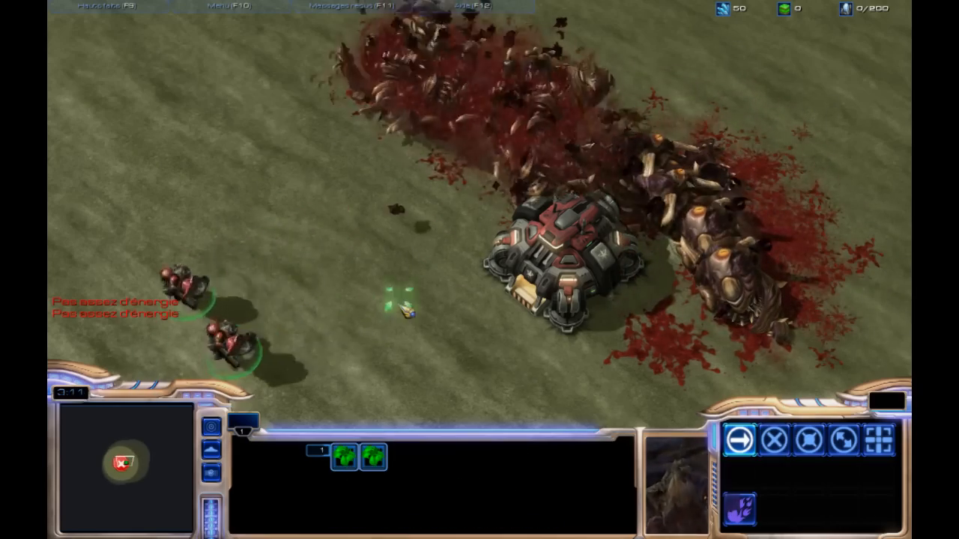
Cast Sort on the ground west of the two Super Marines and try to cast it again
key("t")
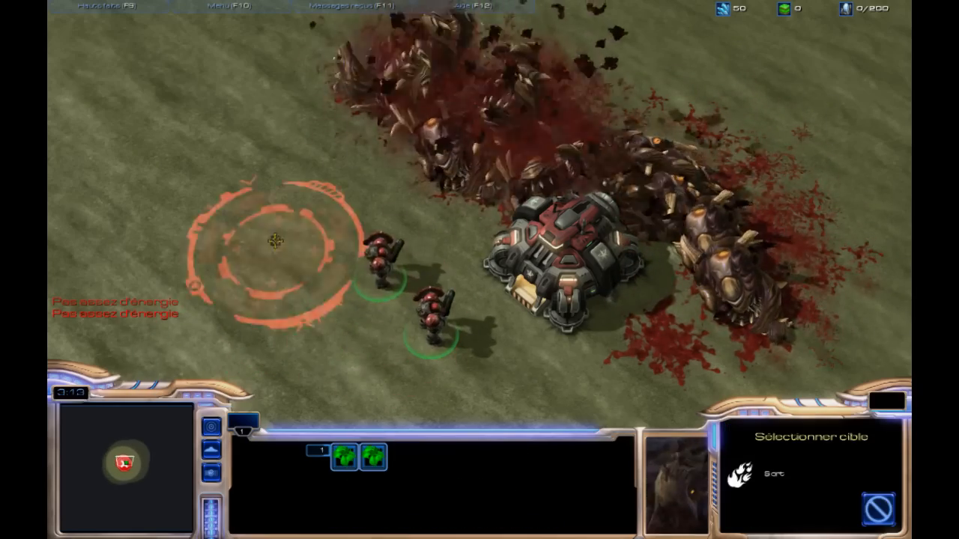
left_click(251, 233)
key("t")
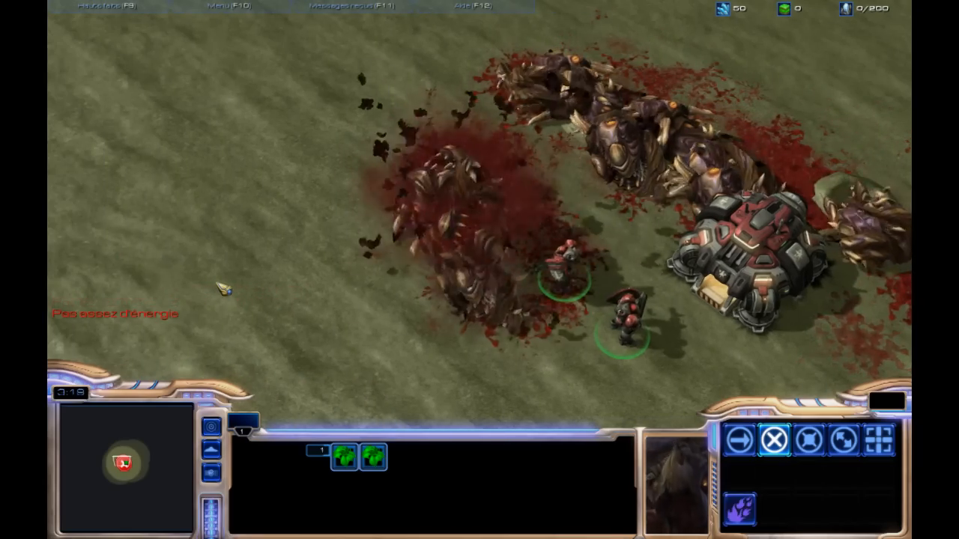
key("t")
key("t")
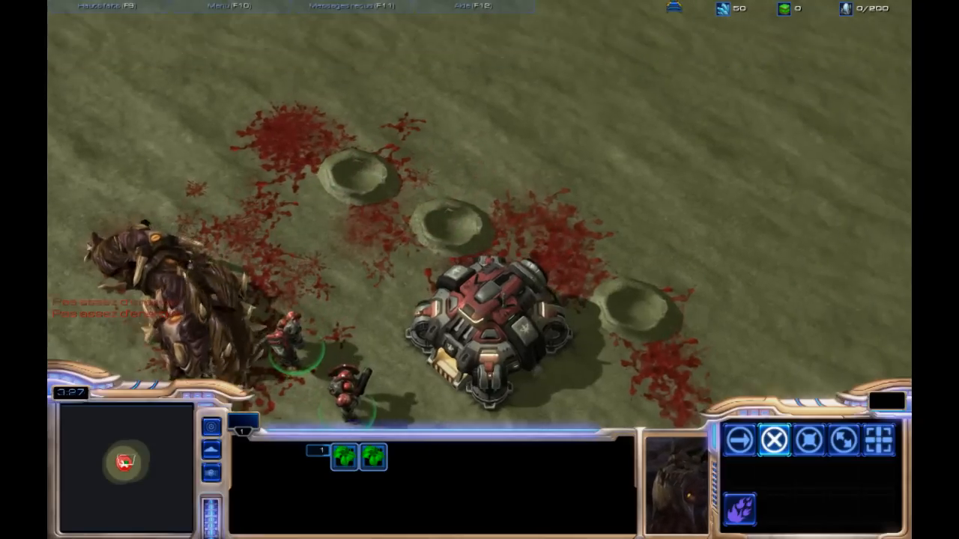
Move both Super Marines around the craters near the base building, and select only the lower one
right_click(448, 201)
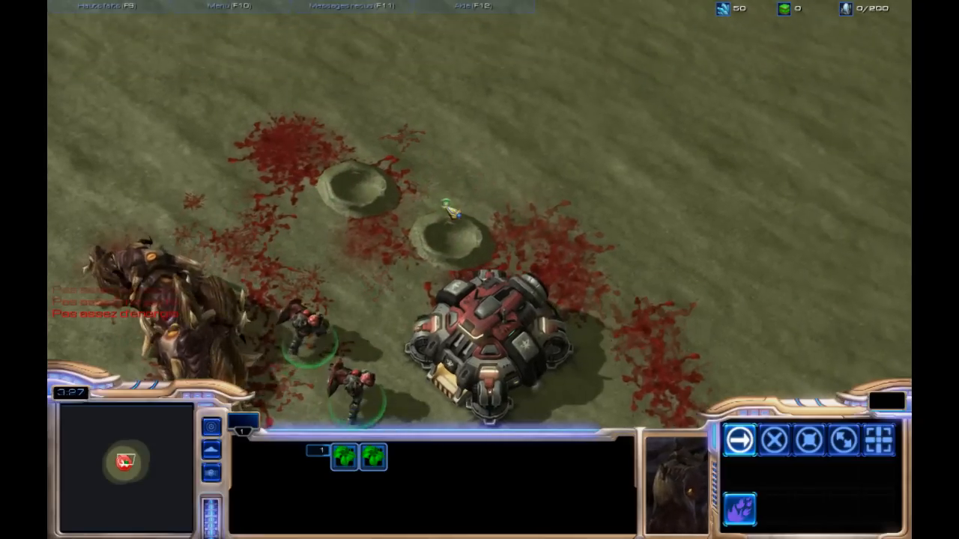
right_click(528, 155)
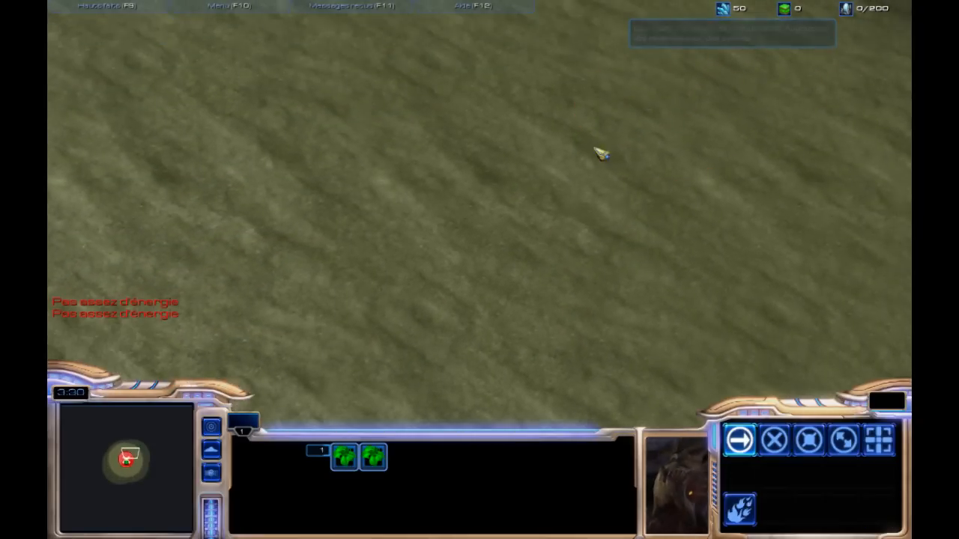
right_click(359, 303)
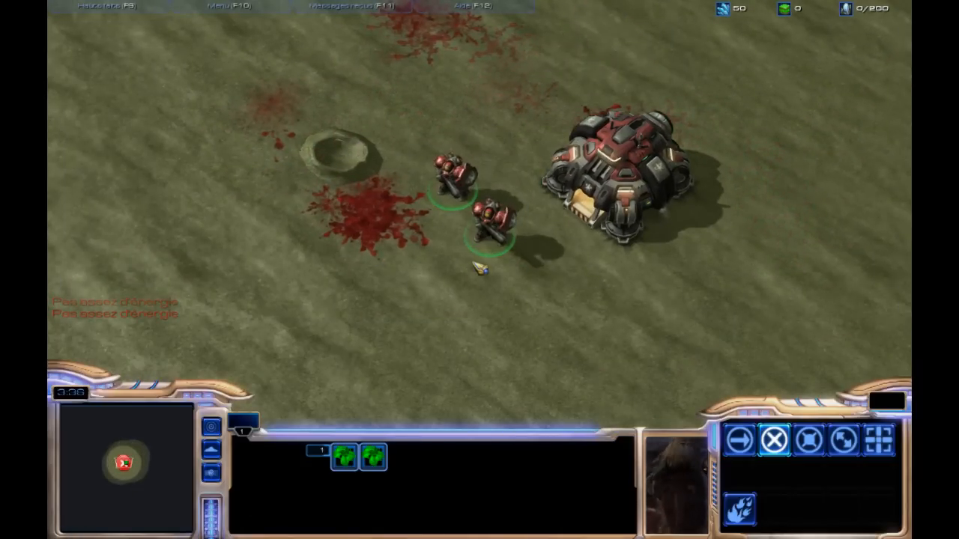
left_click(473, 226)
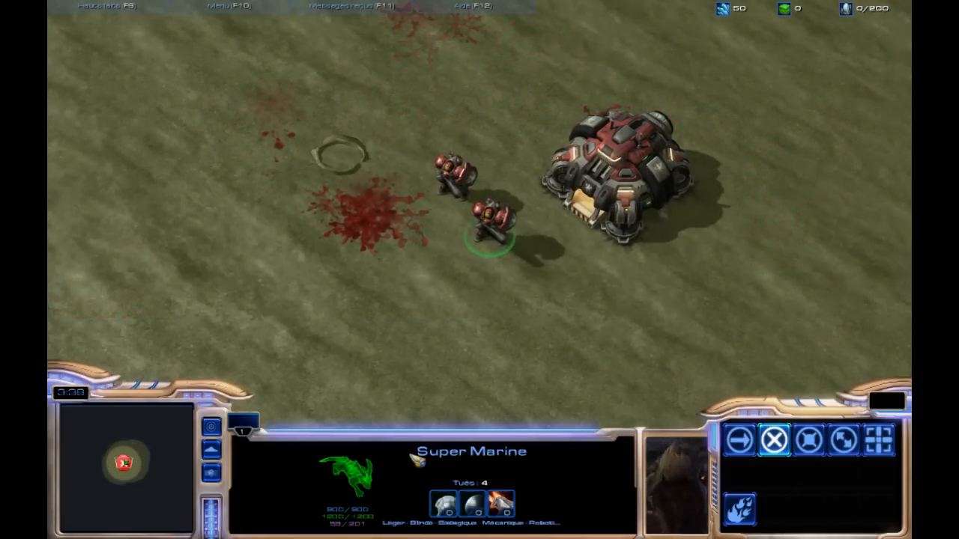